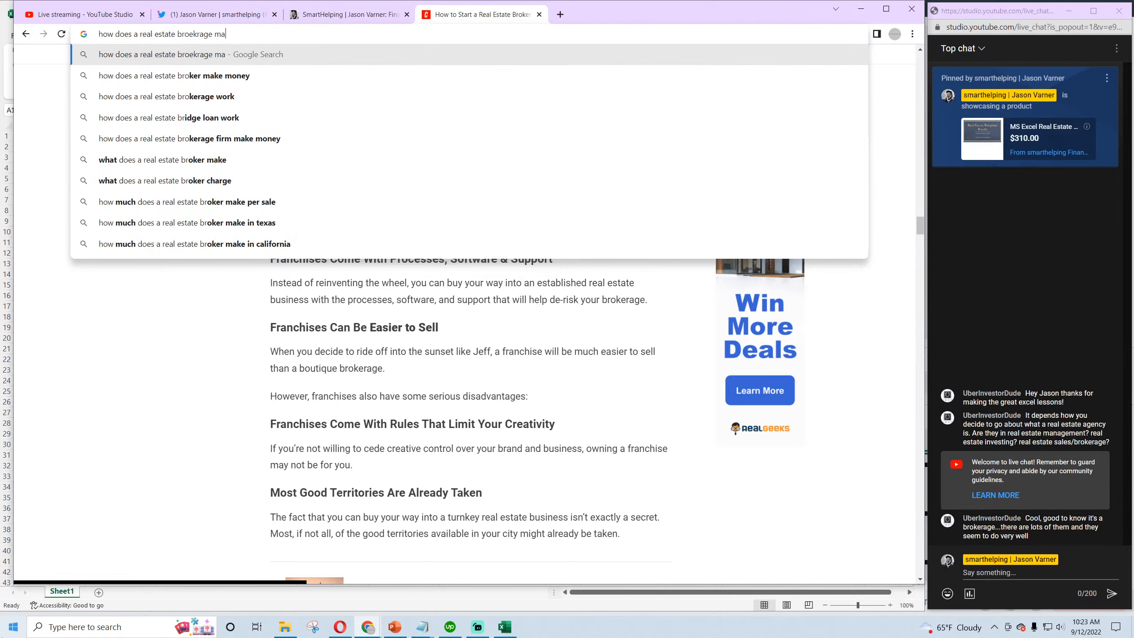
Search Google for "how does a real estate brokerage make money" and open VanEd's article on how agents and brokers get paid
text(kerage make money)
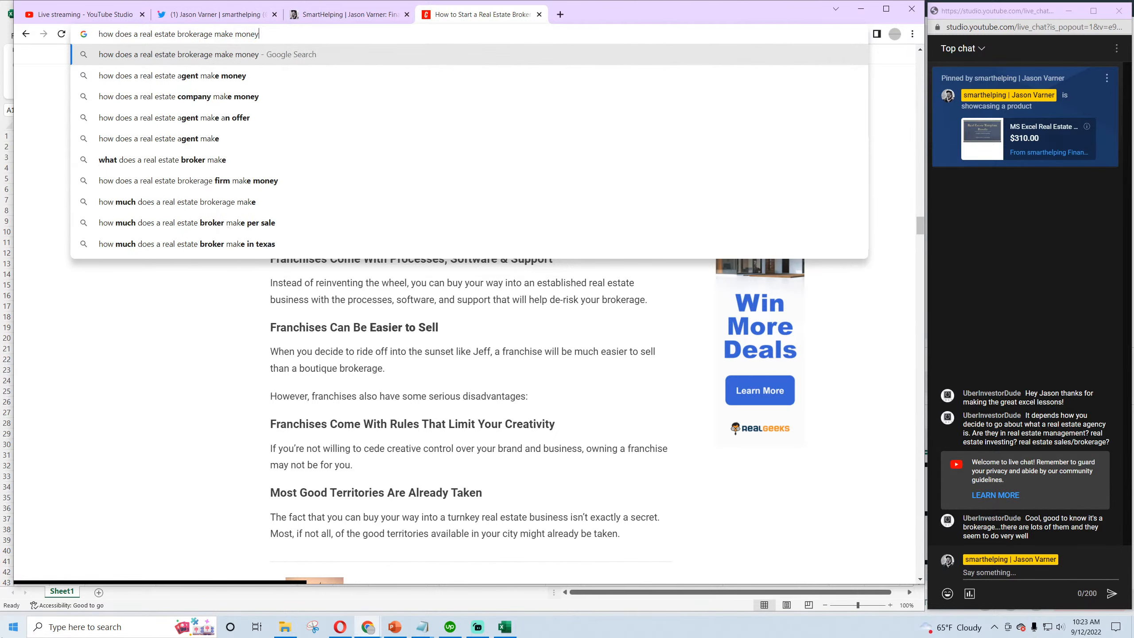
key(Return)
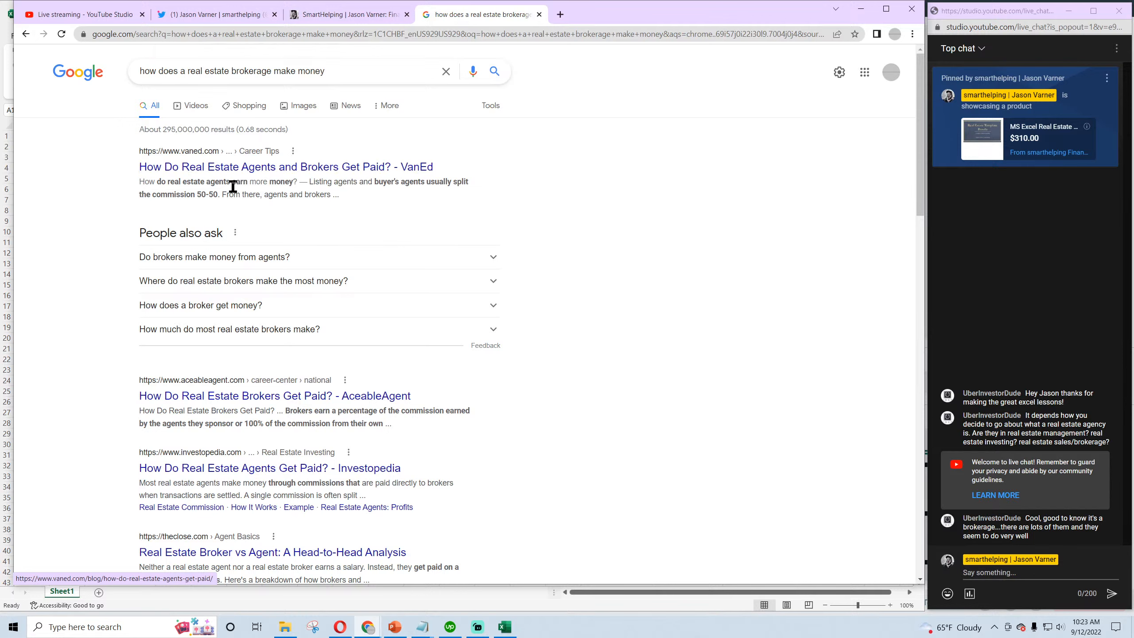
click(226, 262)
click(286, 166)
Read the article's introduction and its section on how real estate agents get paid, including the definition of a commission
scroll(499, 185, down, 5)
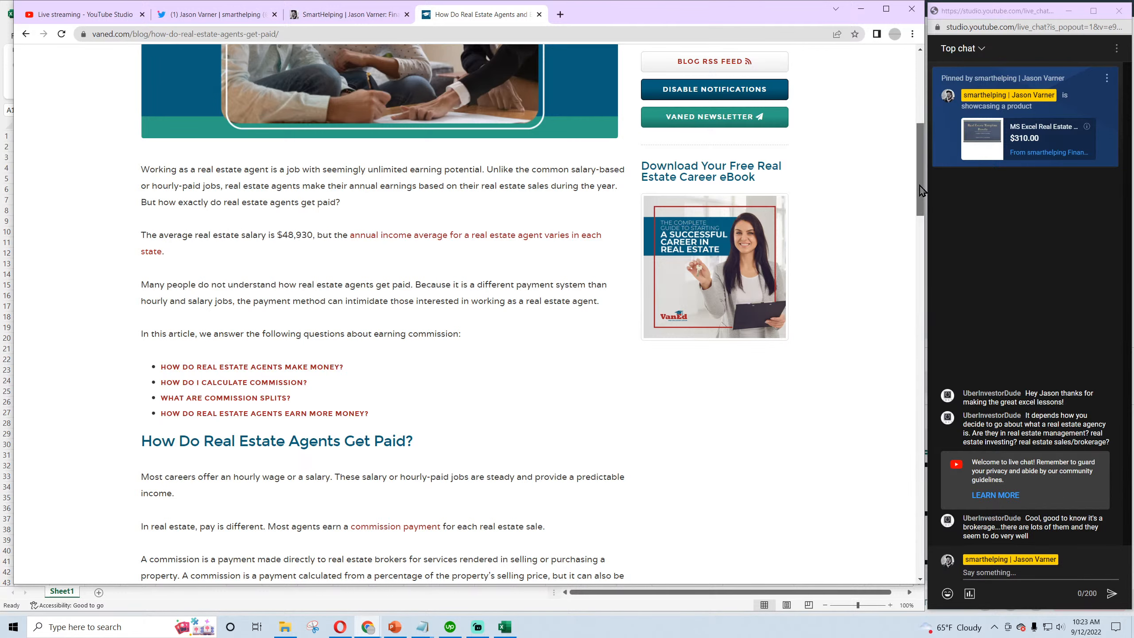
scroll(915, 185, down, 2)
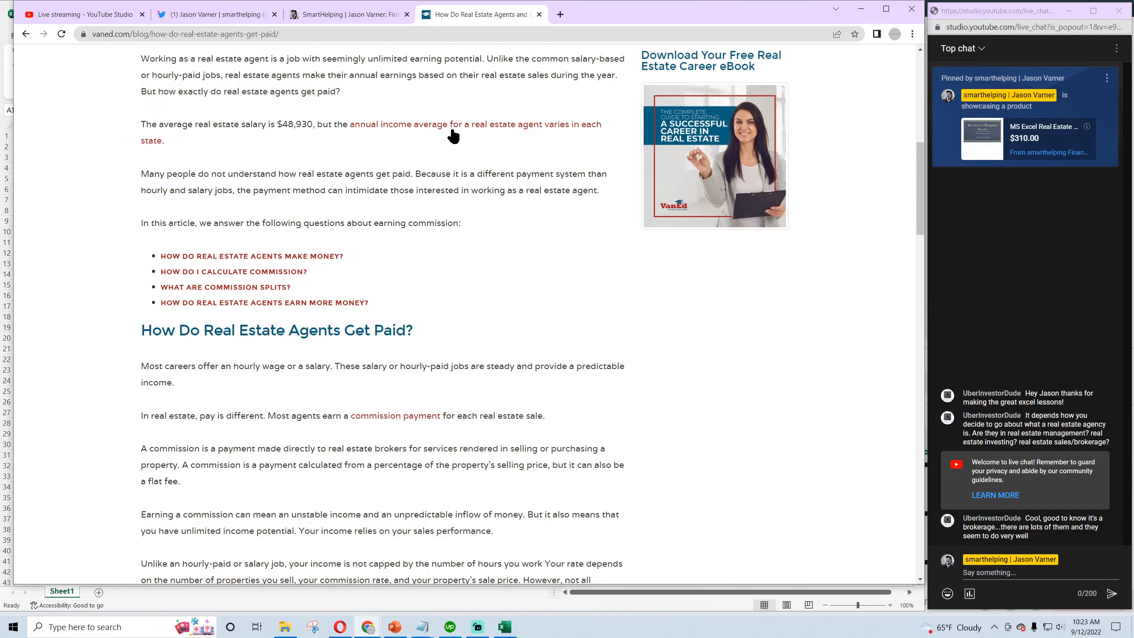
drag(147, 124, 292, 125)
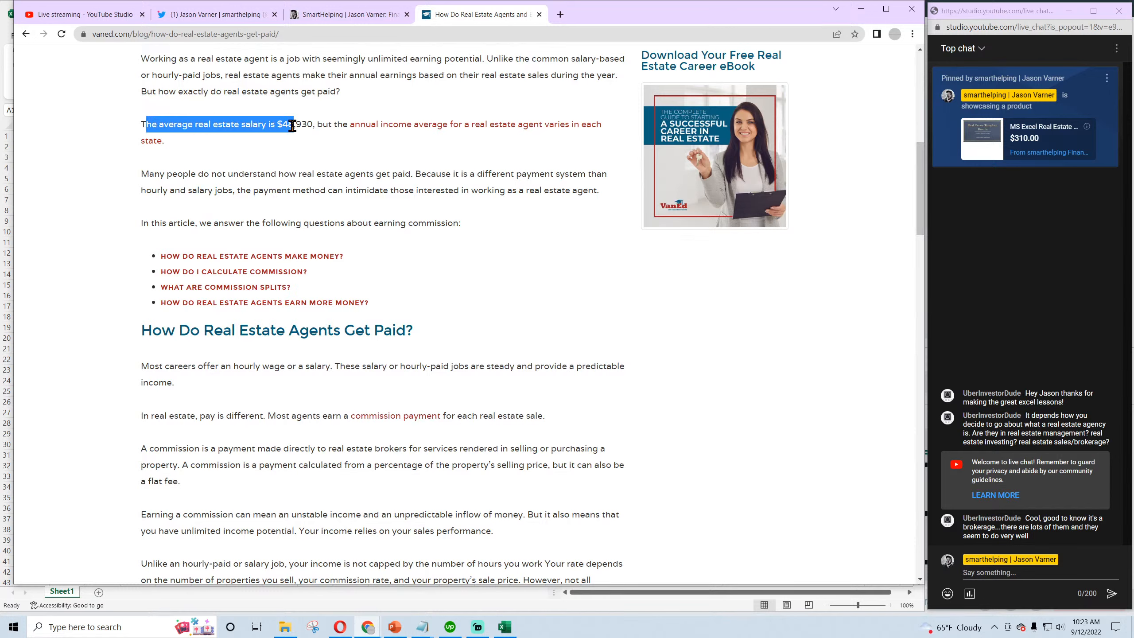
click(276, 136)
scroll(664, 219, down, 4)
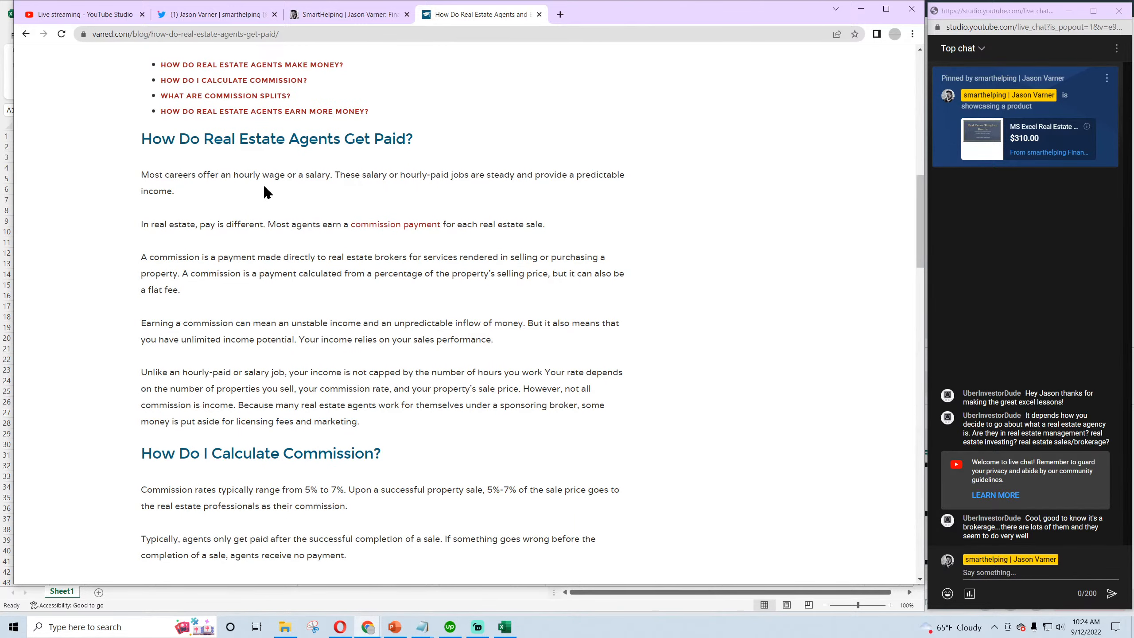
scroll(399, 198, down, 2)
drag(143, 113, 543, 115)
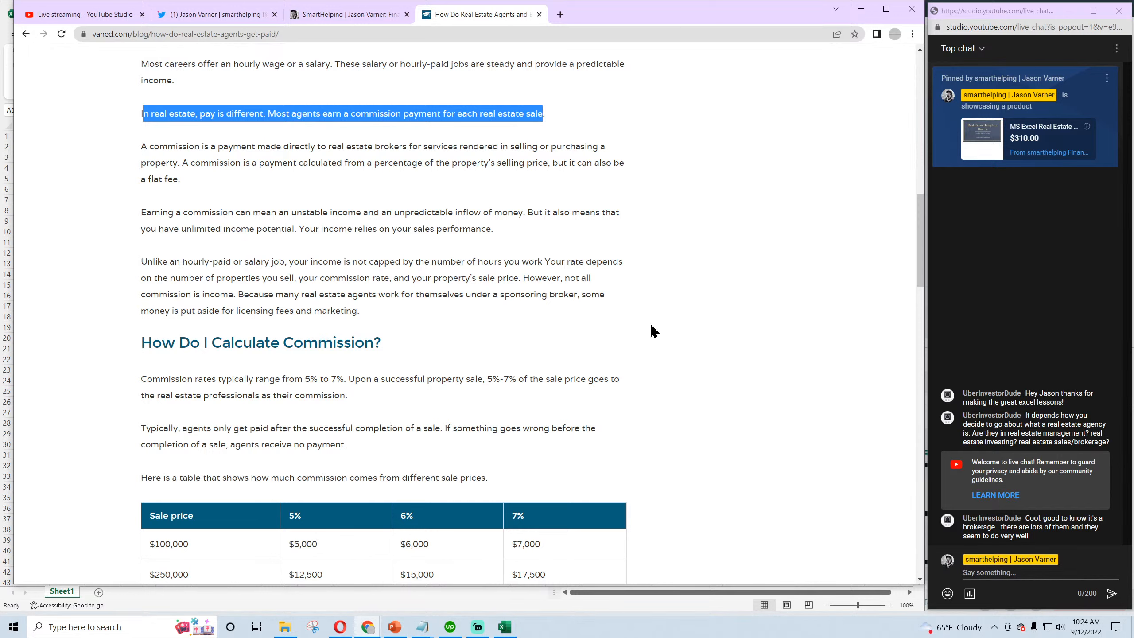
scroll(911, 230, down, 2)
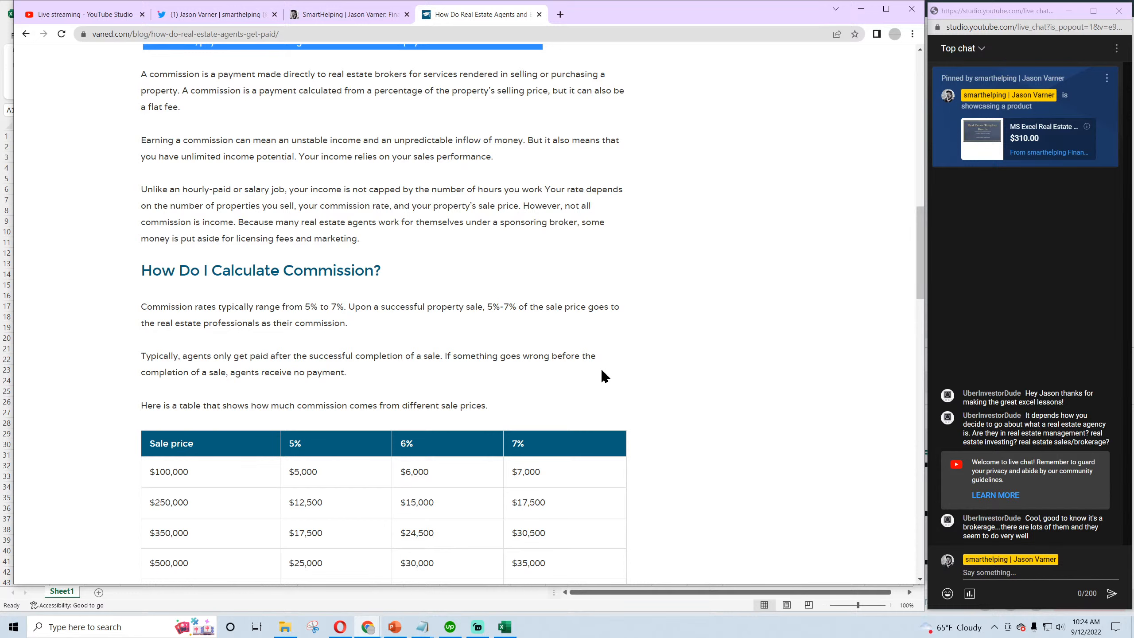
drag(182, 91, 150, 77)
click(183, 112)
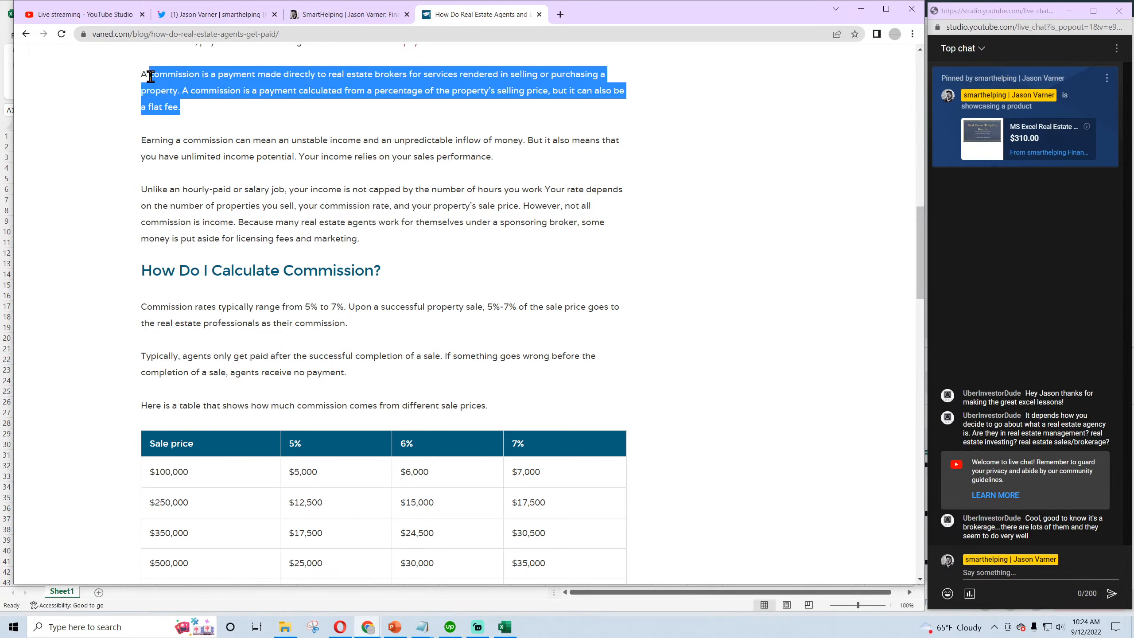
click(153, 106)
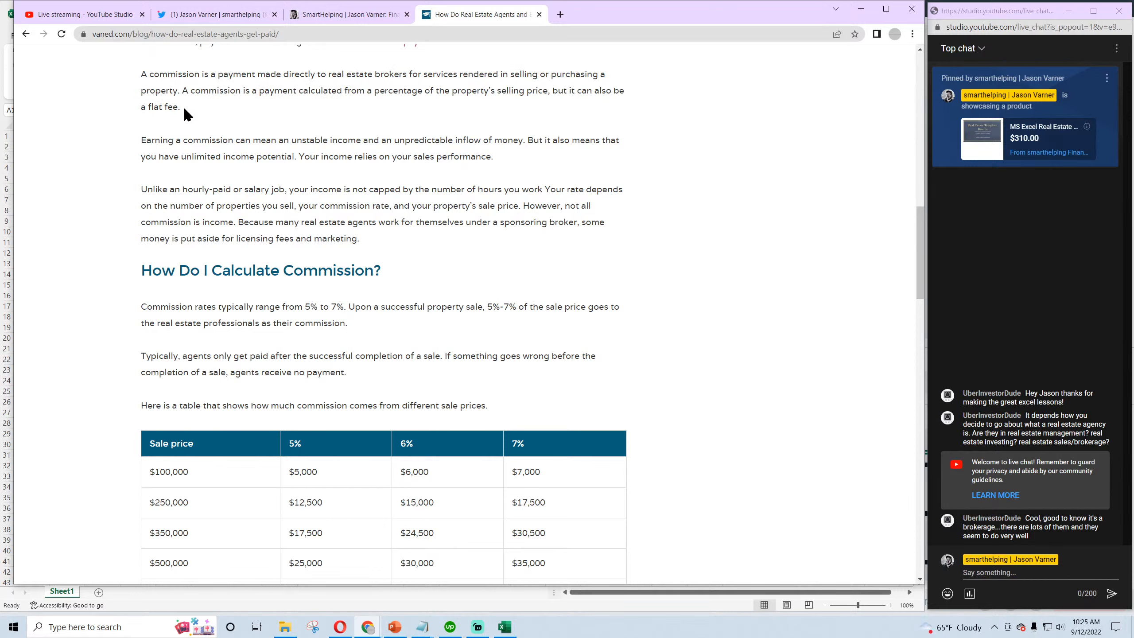
drag(182, 108, 182, 91)
click(184, 91)
Fit the browser window beside the chat window and examine the table of commissions by sale price
drag(611, 13, 601, 13)
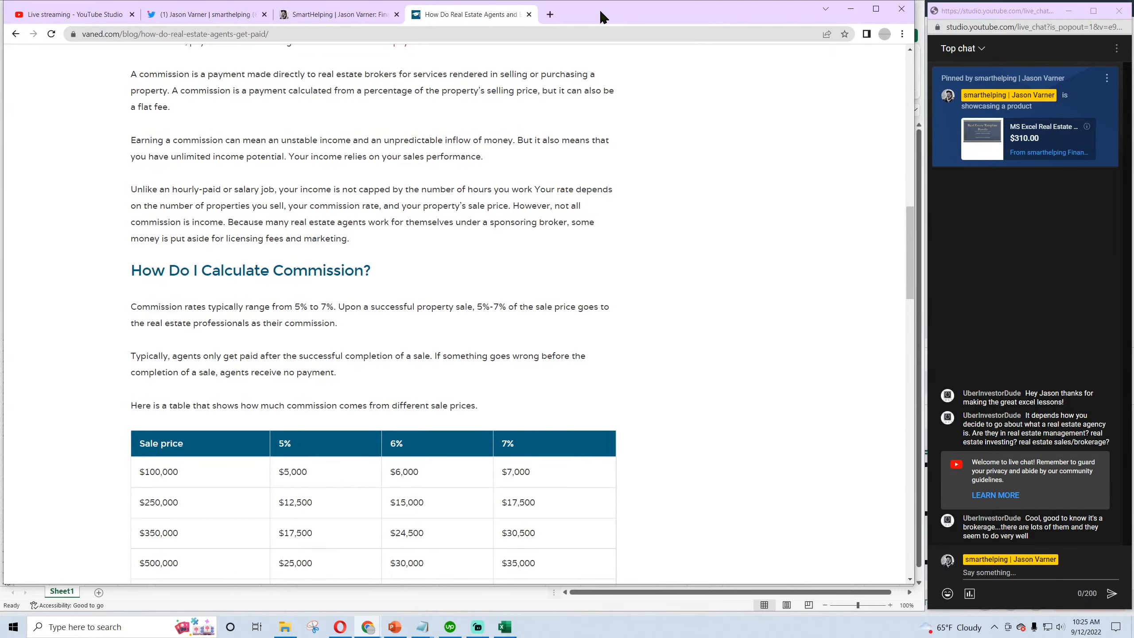
drag(915, 130, 924, 129)
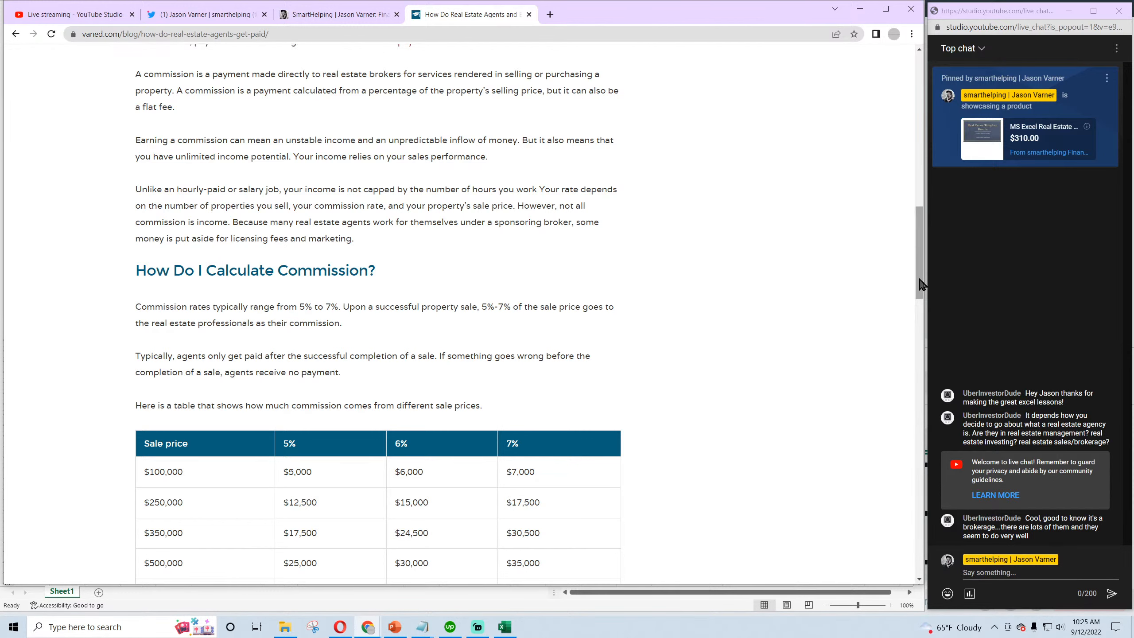
drag(921, 284, 924, 308)
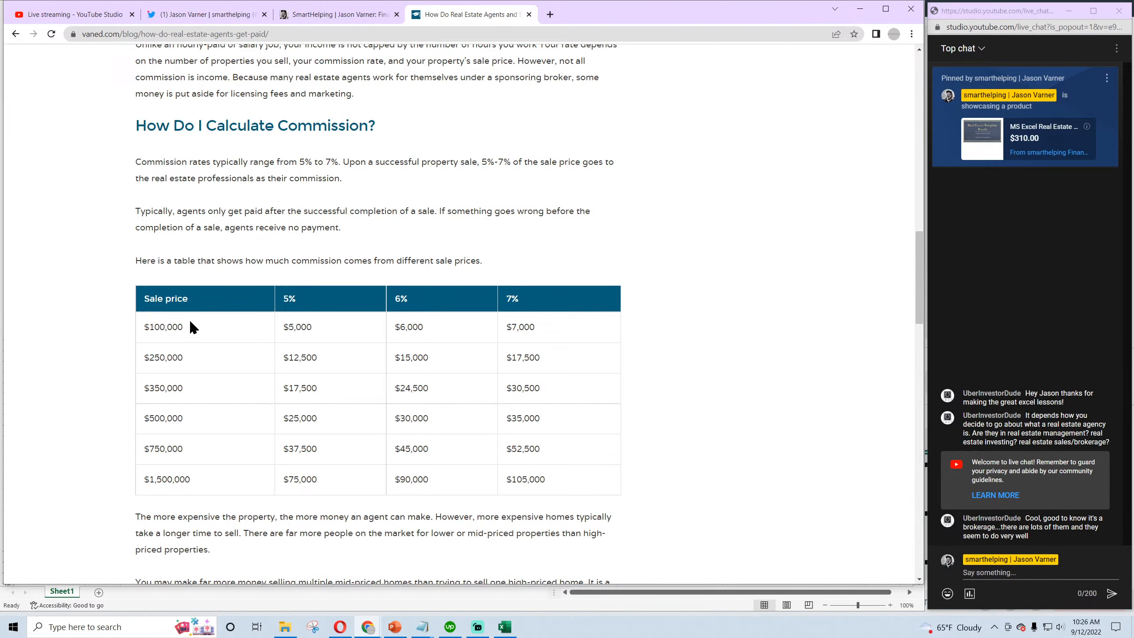
Examine the commission splits section, focusing on the average commission rate and the four parties that share it
drag(913, 313, 917, 390)
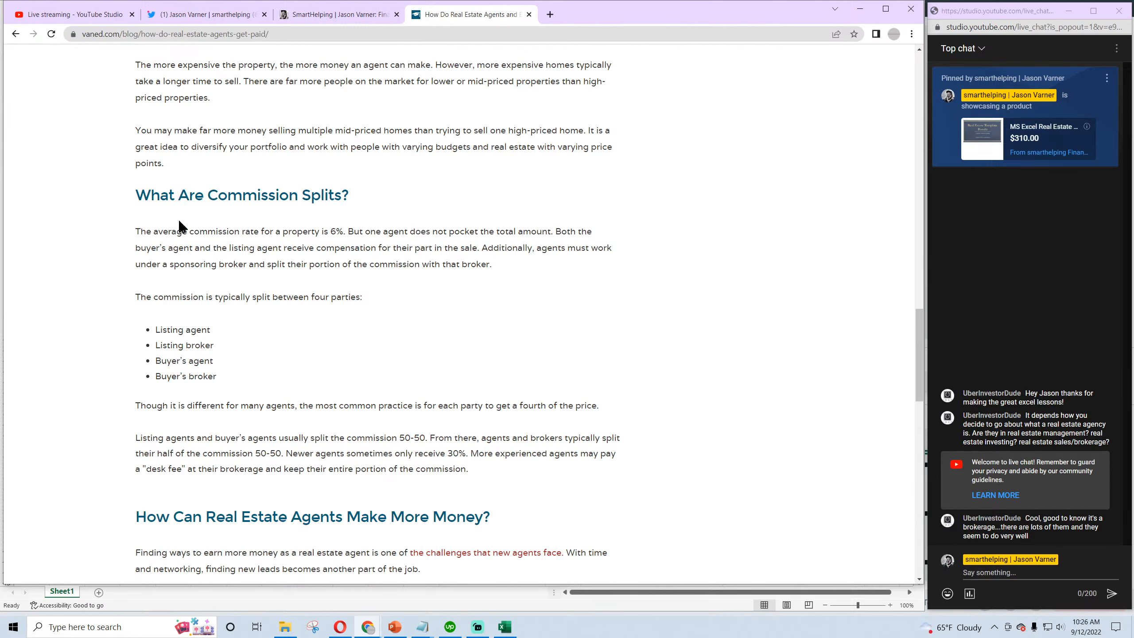
drag(920, 369, 925, 393)
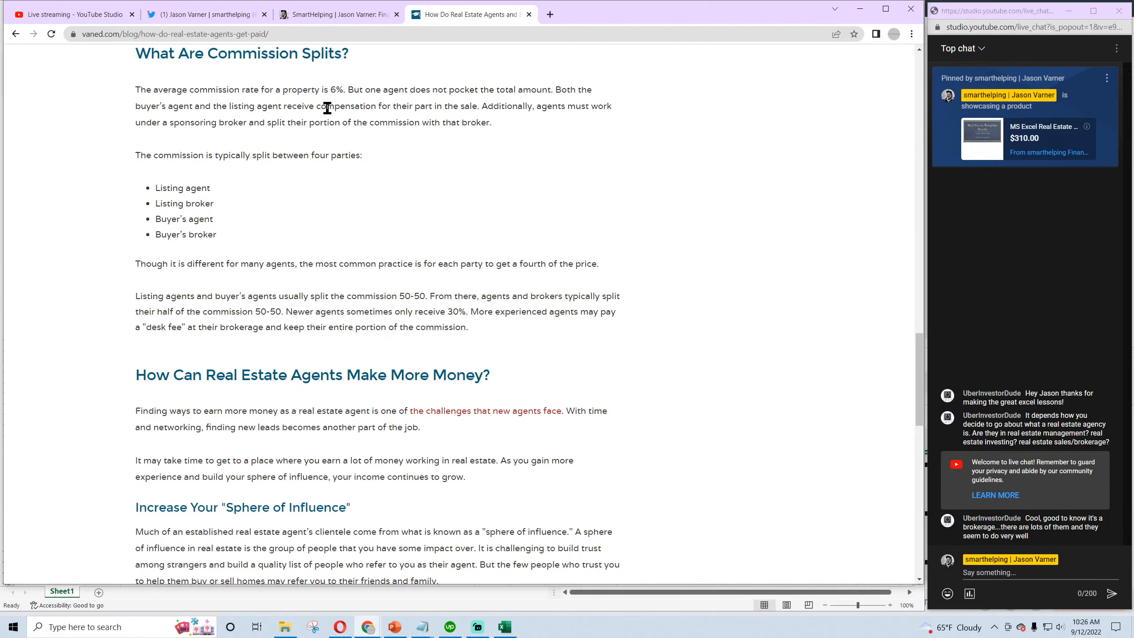
drag(345, 89, 329, 90)
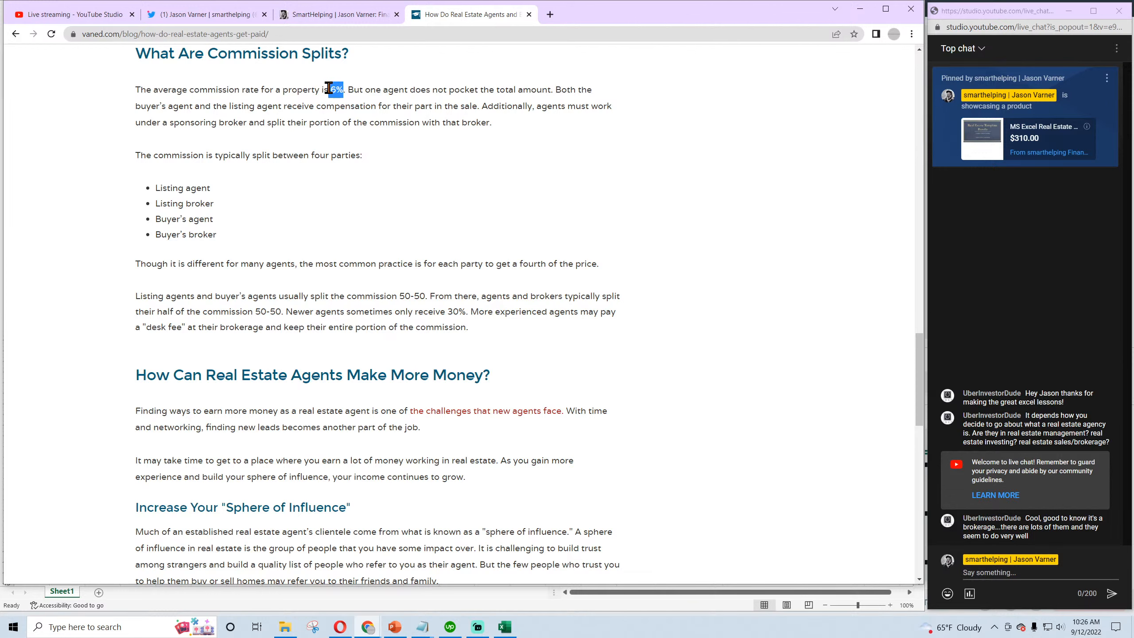
click(379, 110)
mouse_move(160, 188)
mouse_down()
mouse_move(186, 189)
mouse_move(183, 218)
mouse_move(203, 234)
mouse_move(152, 192)
mouse_up()
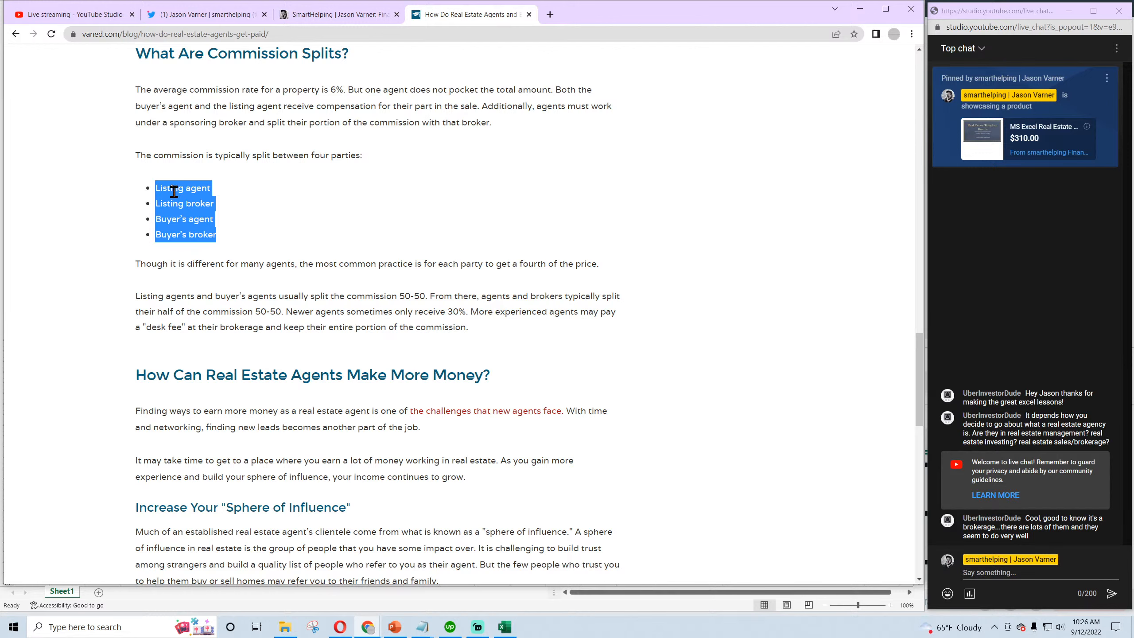
click(157, 190)
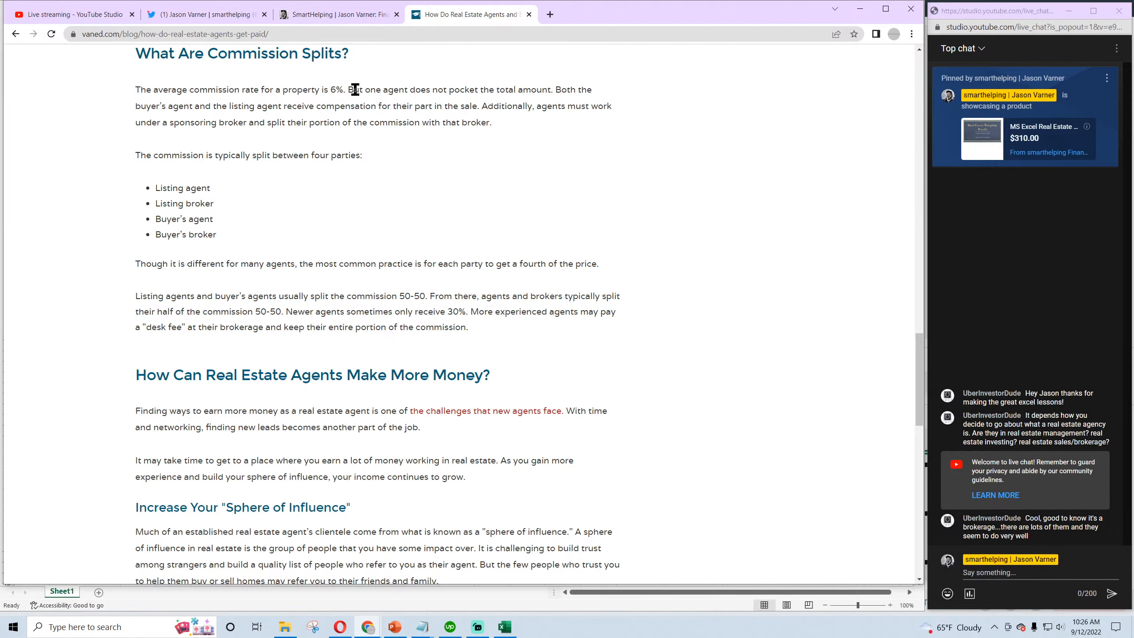
drag(331, 90, 339, 89)
drag(155, 186, 220, 228)
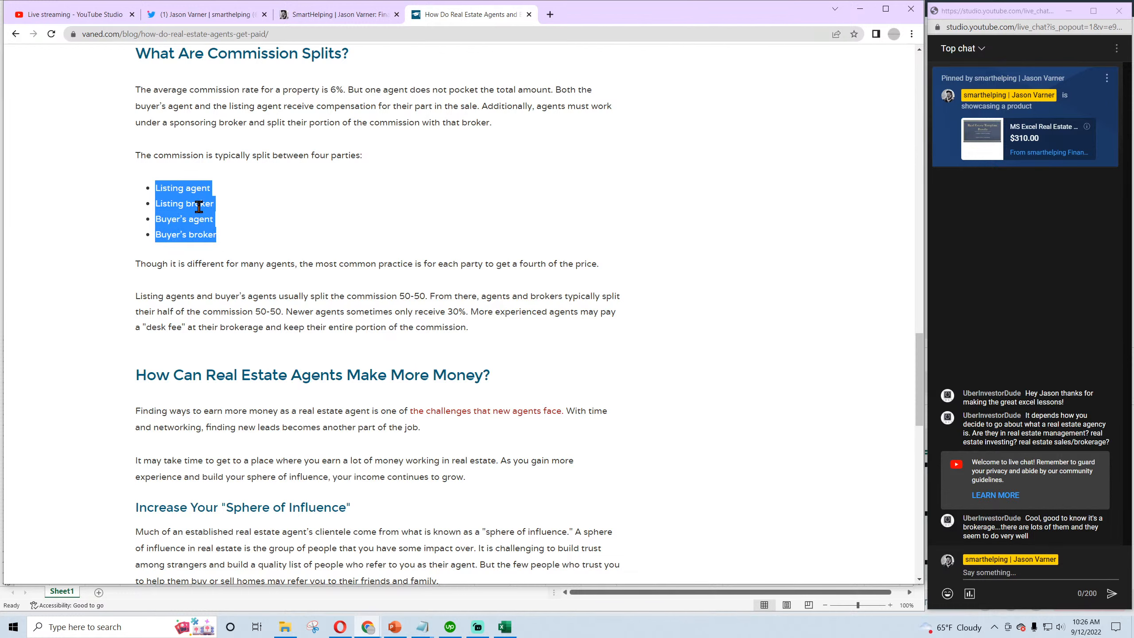
click(166, 189)
drag(166, 189, 195, 235)
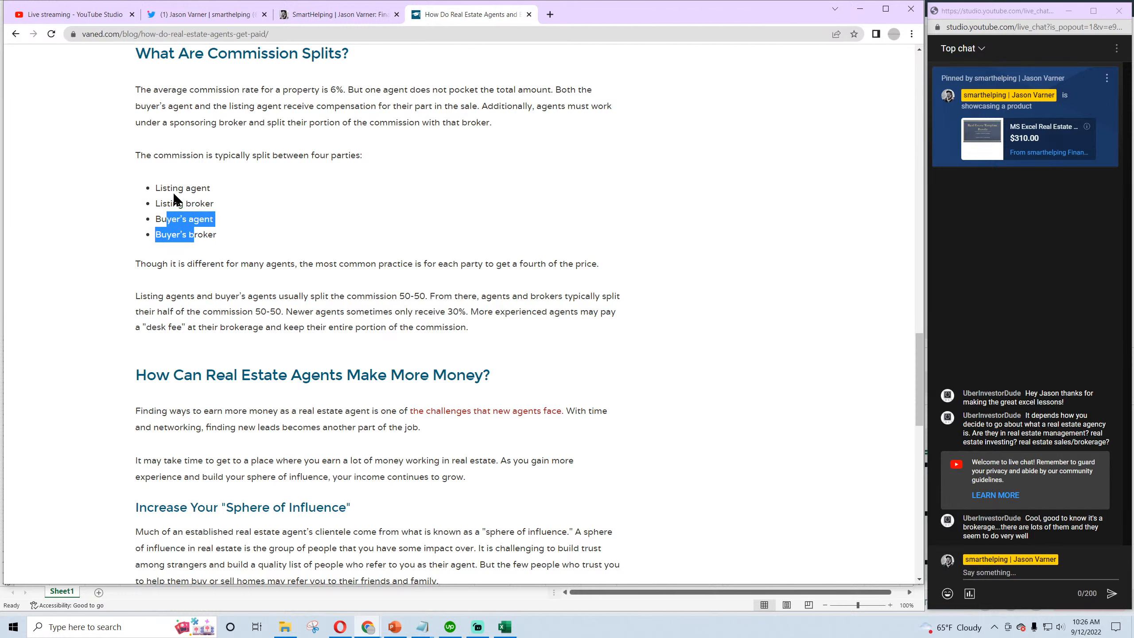
drag(923, 360, 923, 376)
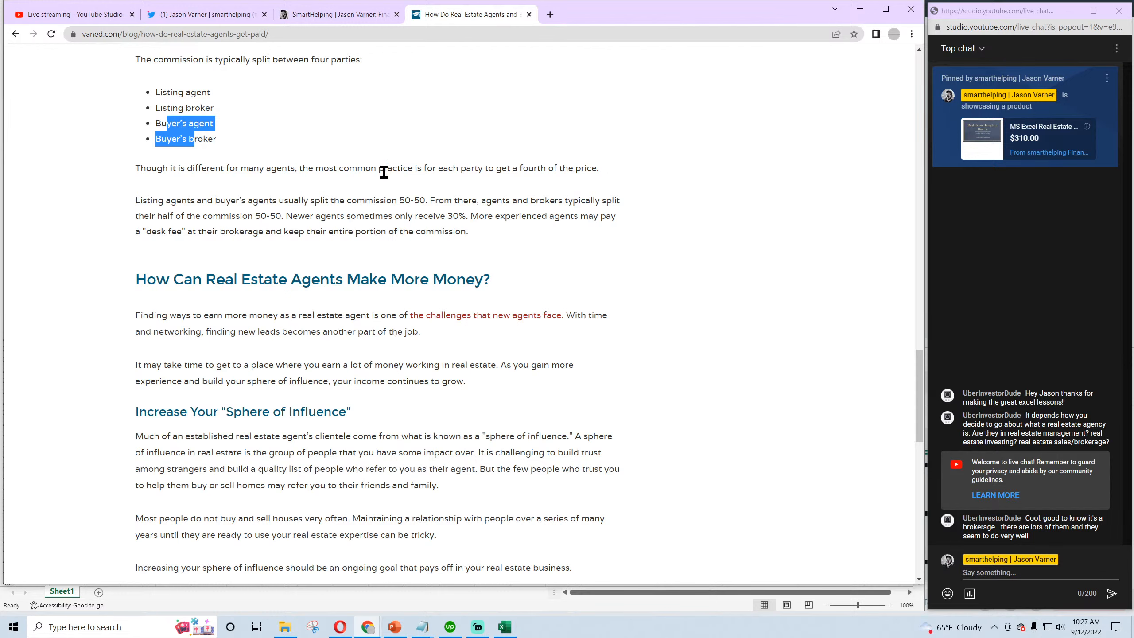
click(182, 92)
drag(218, 136, 161, 92)
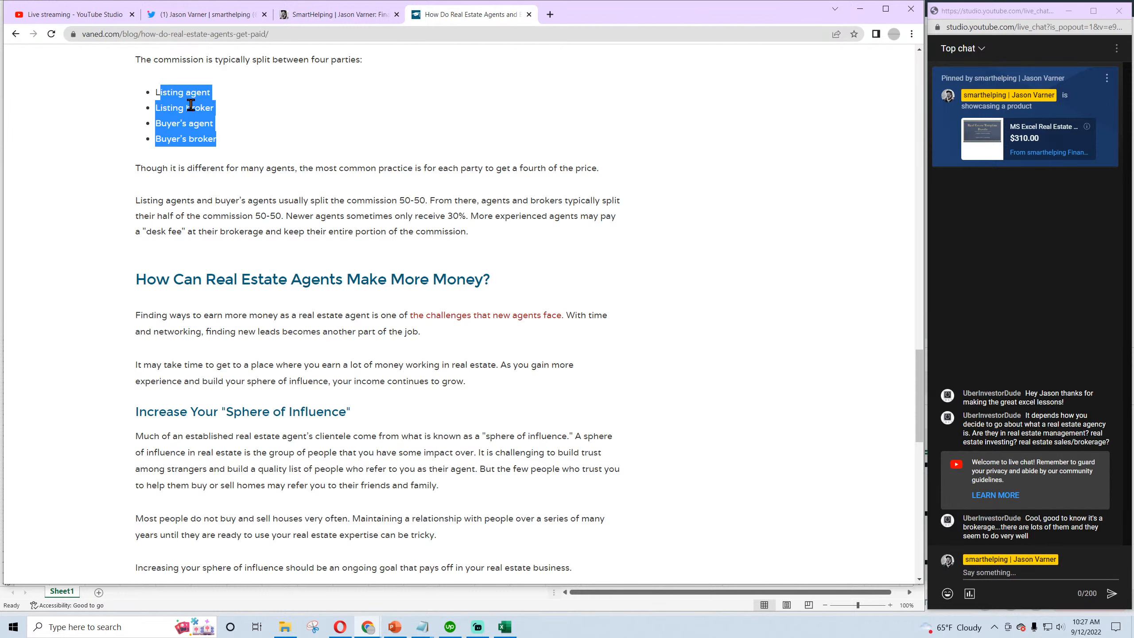
click(191, 105)
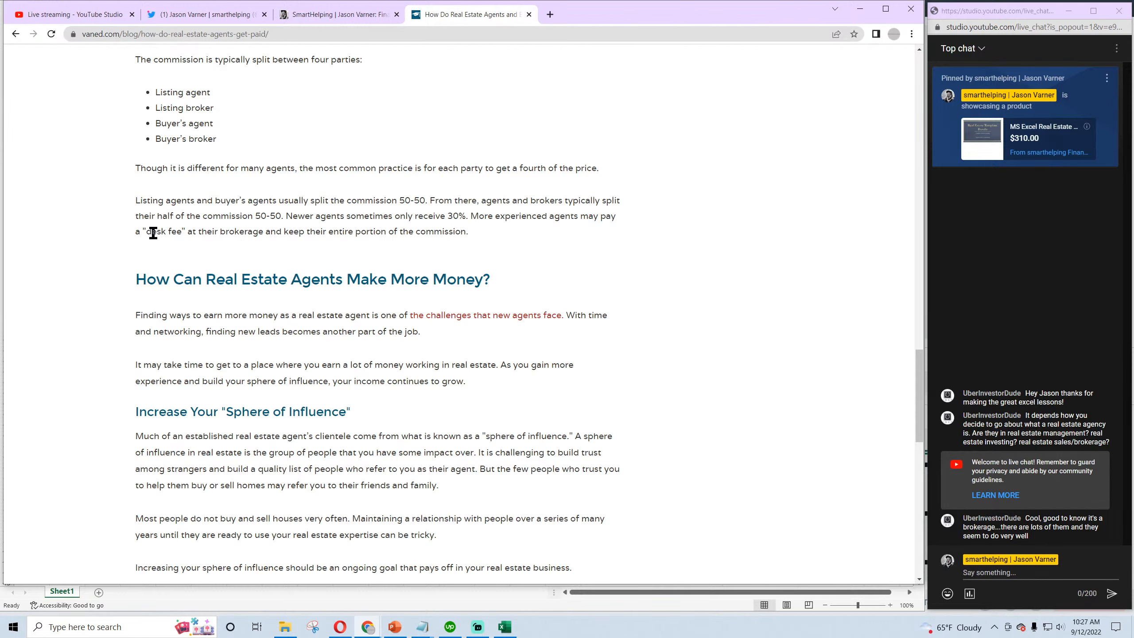
Examine the paragraph on 50-50 commission splits and desk fees, and skim the advice on earning more money
drag(146, 232, 182, 232)
click(255, 236)
drag(465, 231, 137, 205)
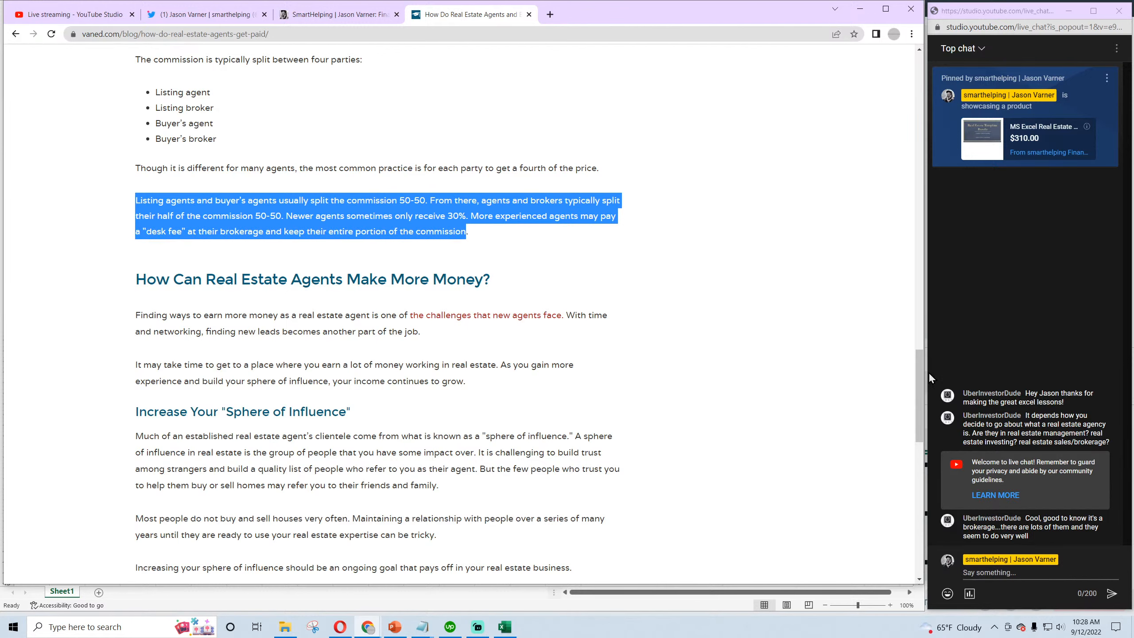
scroll(922, 377, down, 3)
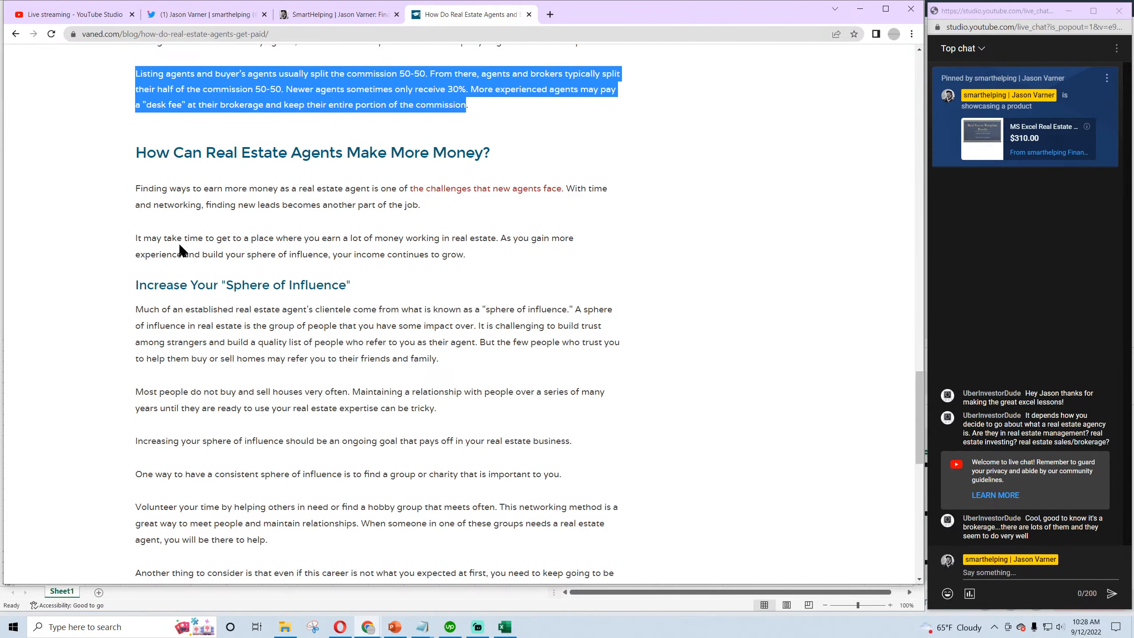
Copy the commission splits text from the average commission rate paragraph through the list of four parties
scroll(227, 300, up, 5)
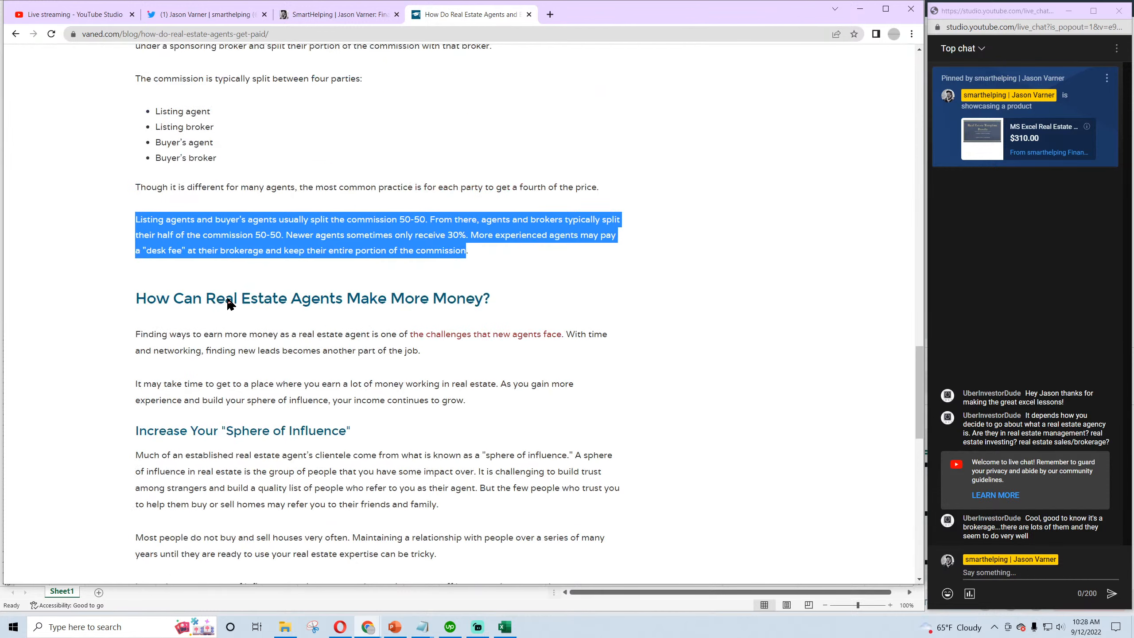
drag(217, 218, 119, 69)
right_click(215, 86)
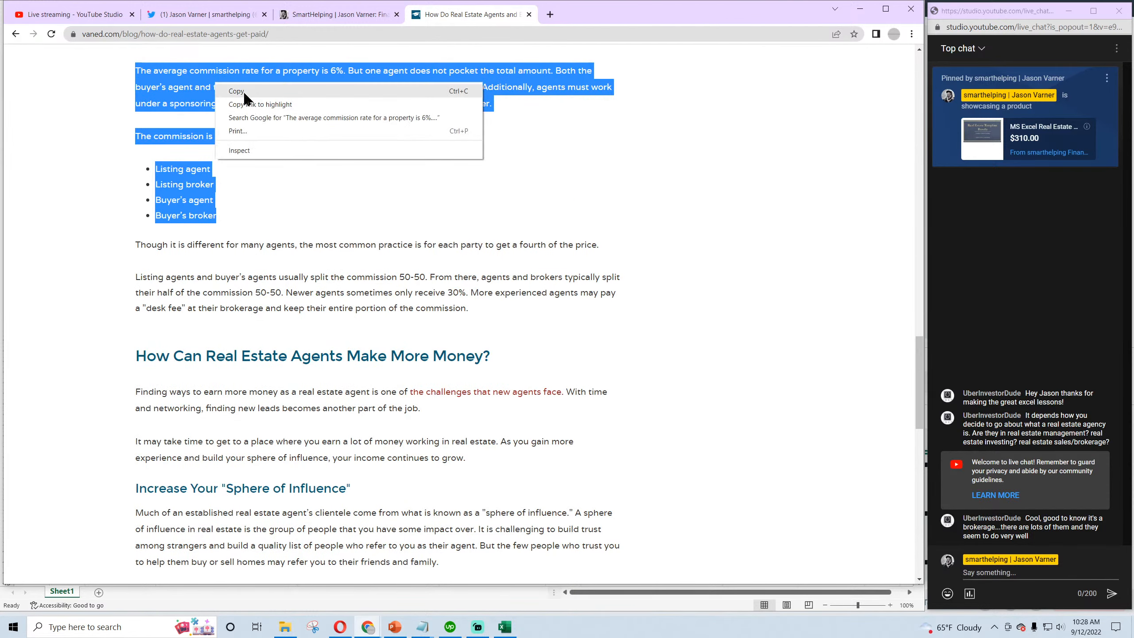
click(241, 91)
Switch to the Real Estate Brokerage Firm workbook in Excel and paste the copied commission text into cell A14 as its content
click(505, 627)
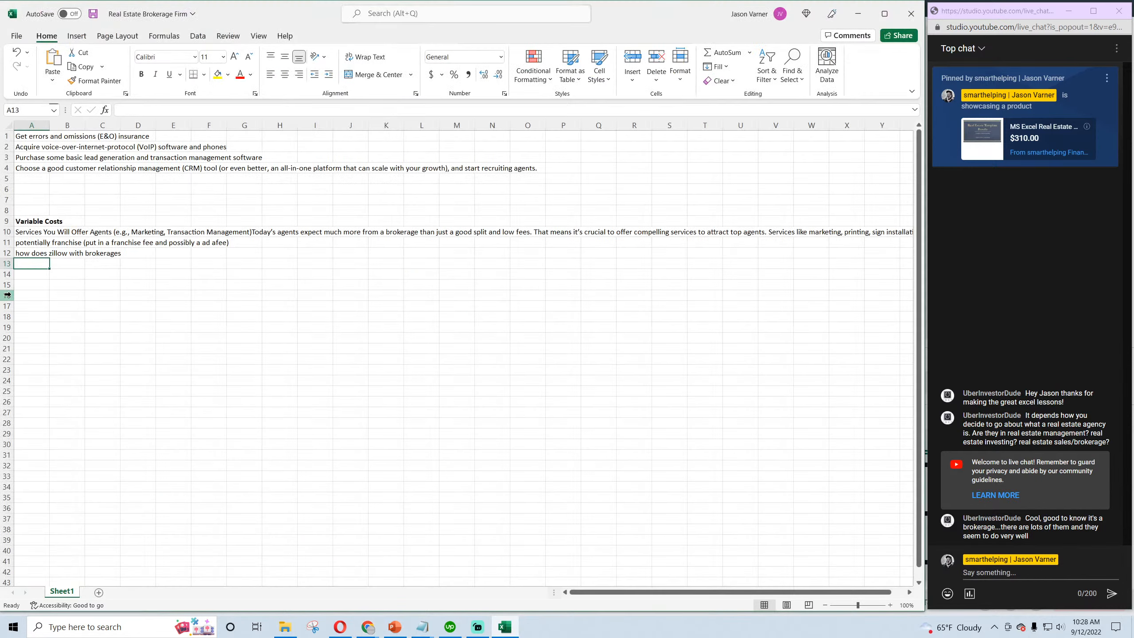
click(29, 274)
right_click(144, 110)
click(171, 166)
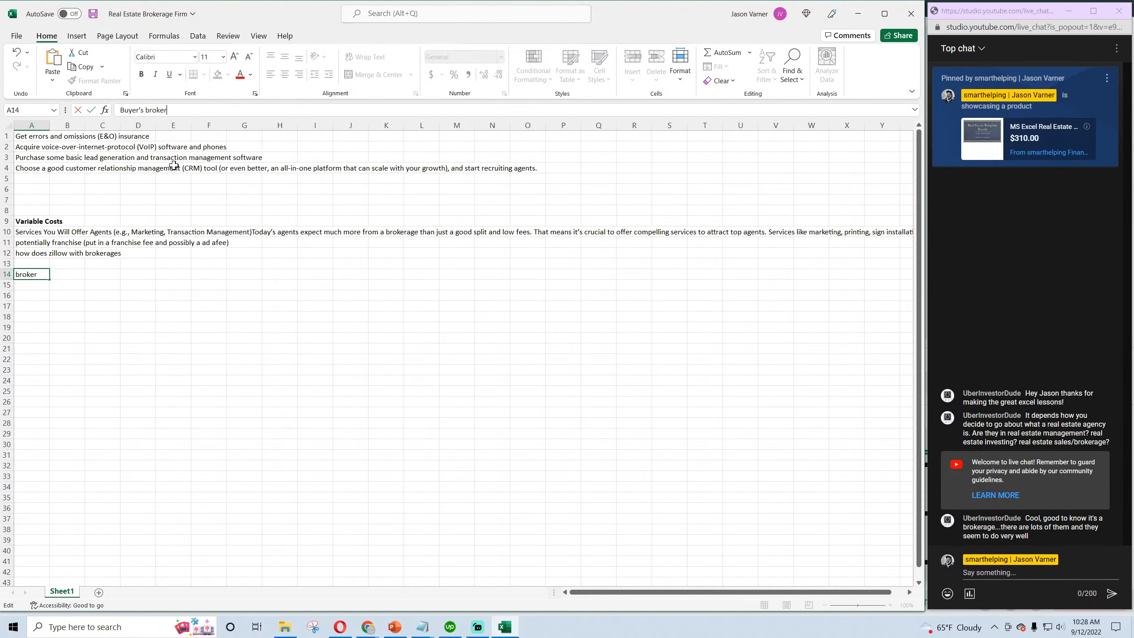
click(144, 358)
Clear the formatting of the pasted commission text in cell A14
click(25, 284)
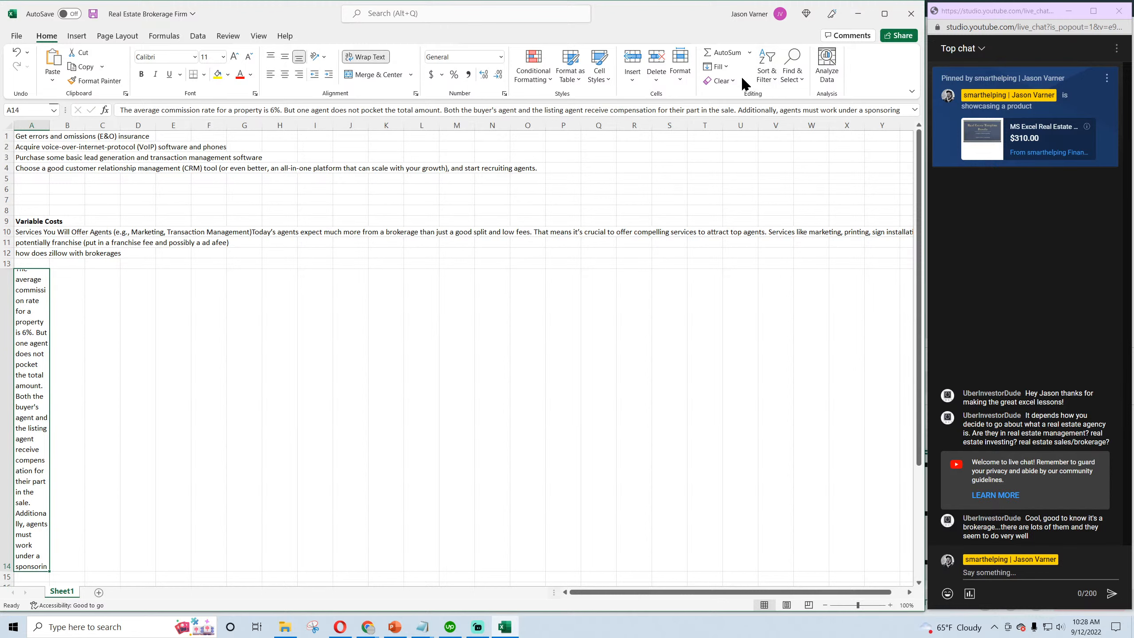
click(722, 81)
click(744, 111)
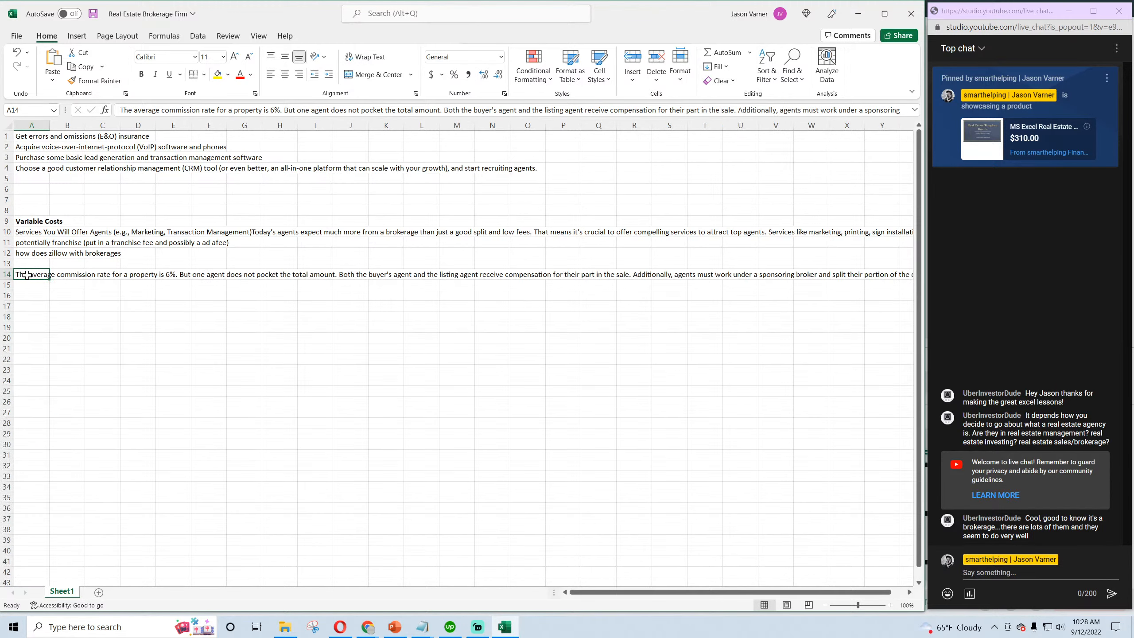
Merge and center cells A14:G25 and wrap the commission text inside the merged block
drag(27, 275, 250, 391)
click(376, 74)
click(375, 57)
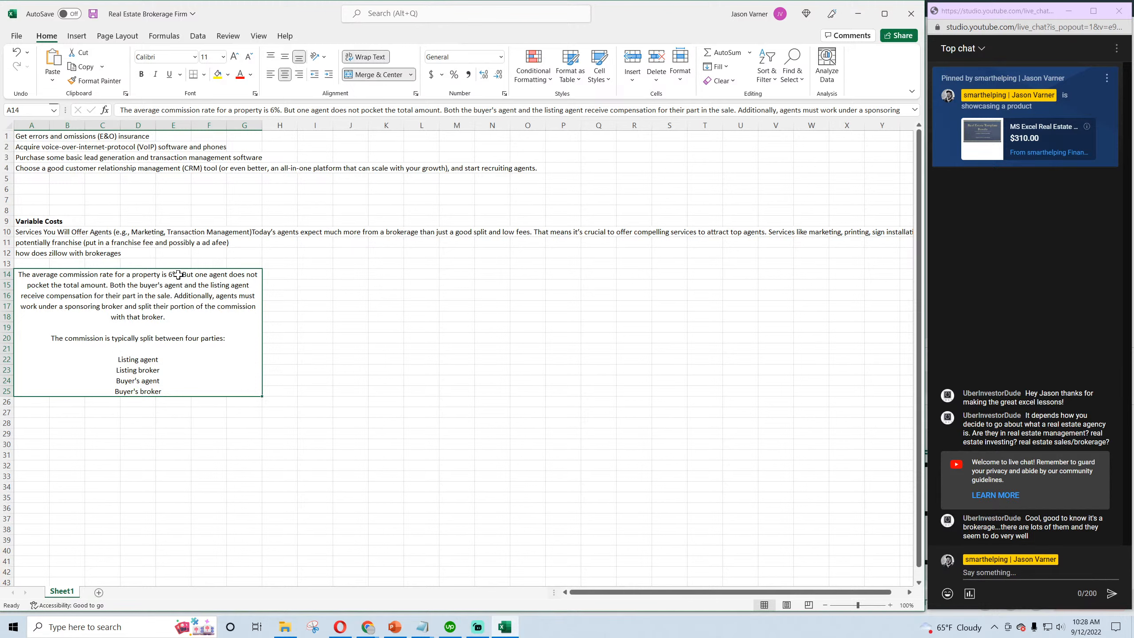
drag(380, 333, 643, 338)
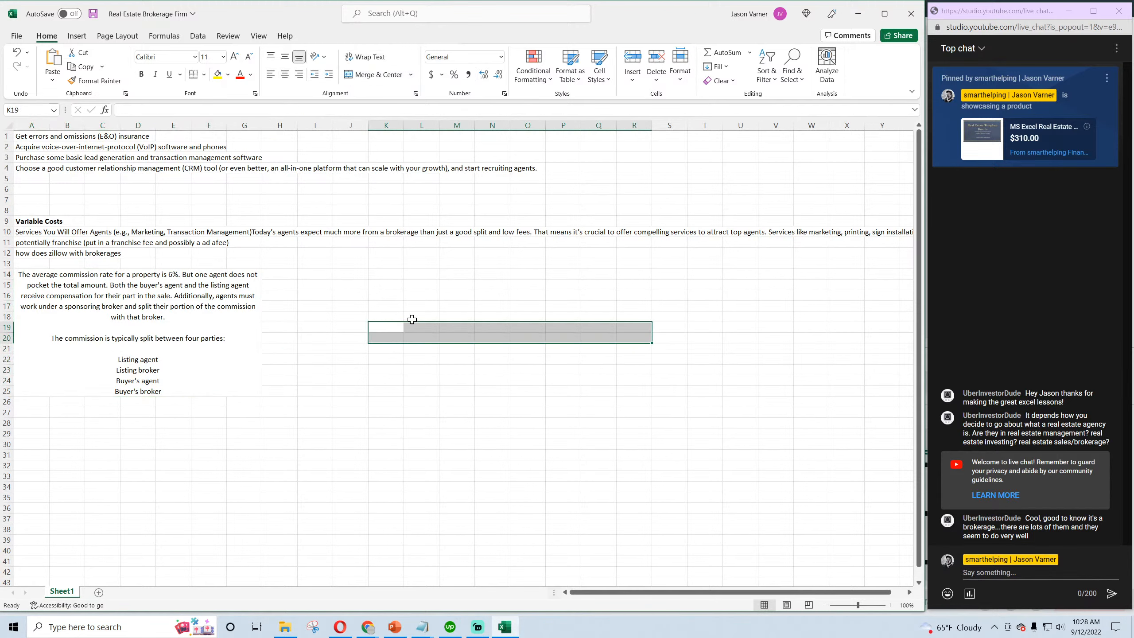
click(385, 316)
click(385, 306)
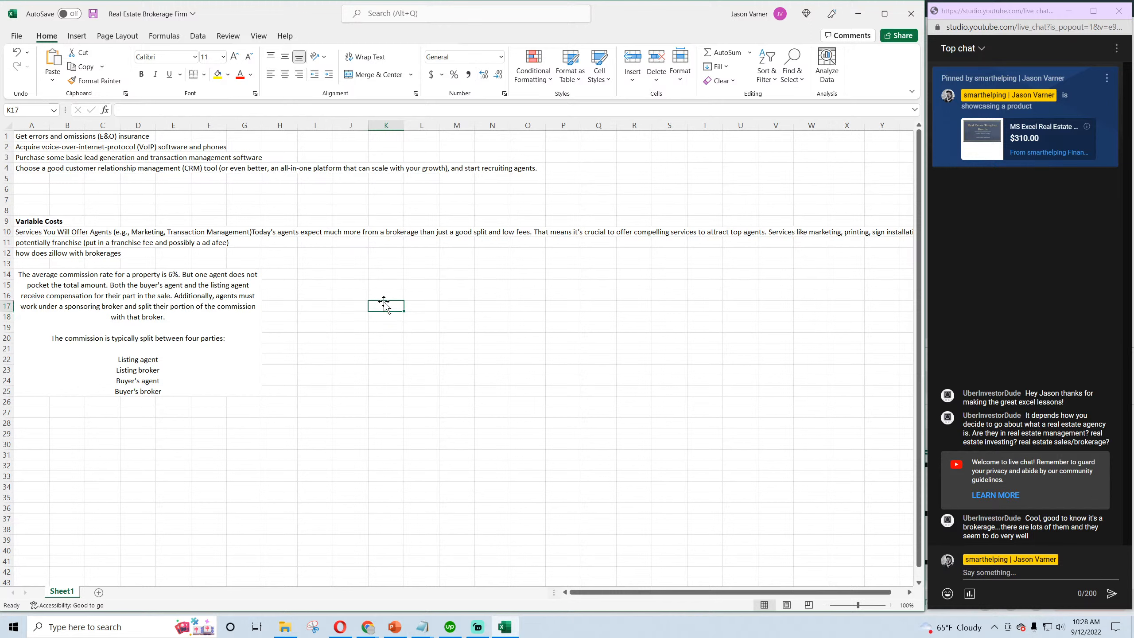
click(391, 317)
click(431, 307)
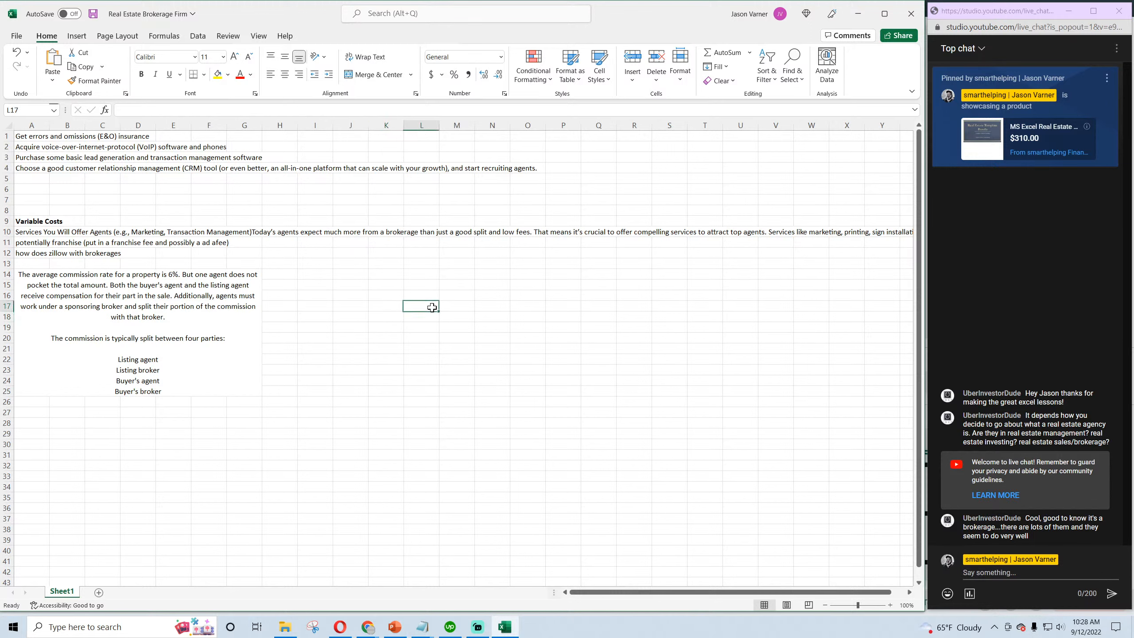
click(460, 307)
click(522, 307)
drag(377, 308, 453, 310)
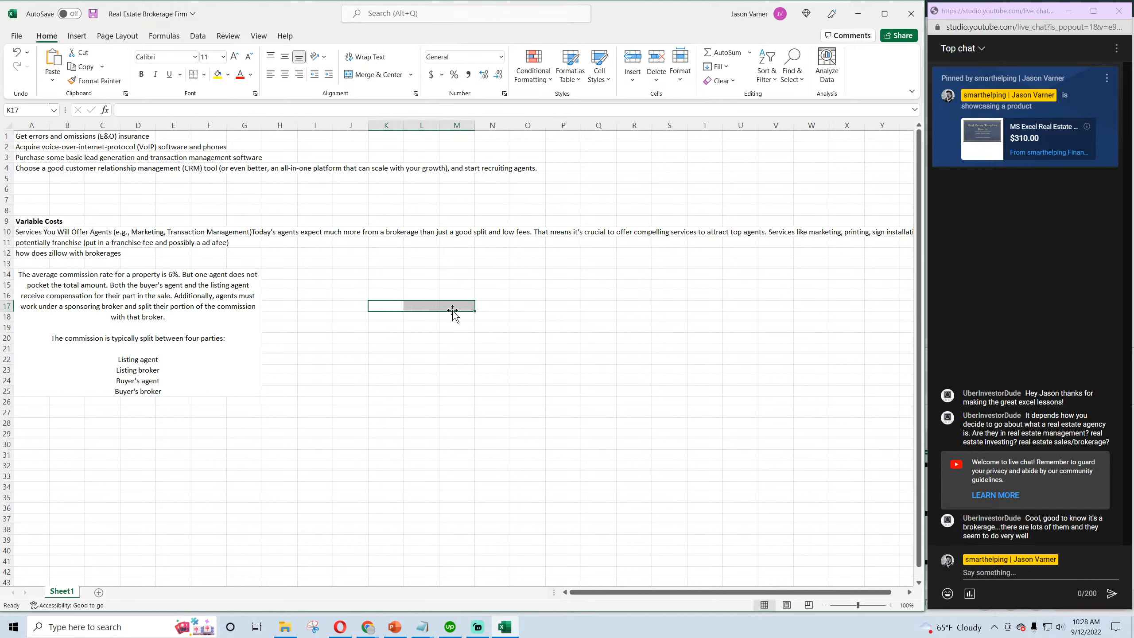
click(495, 307)
click(534, 307)
click(575, 307)
click(626, 307)
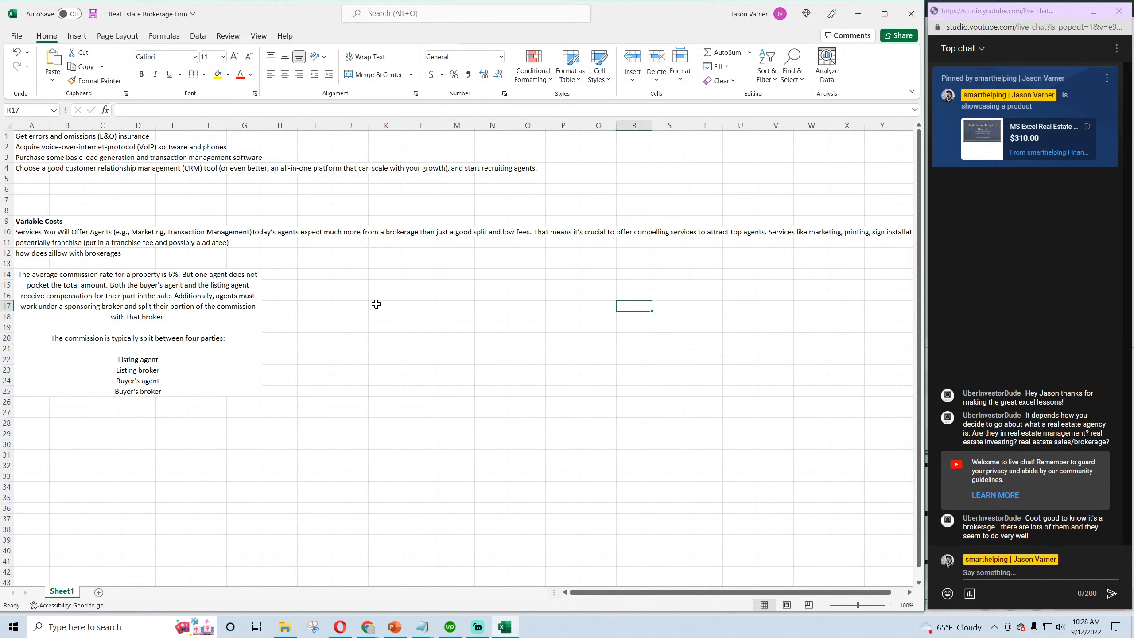
drag(377, 304, 768, 311)
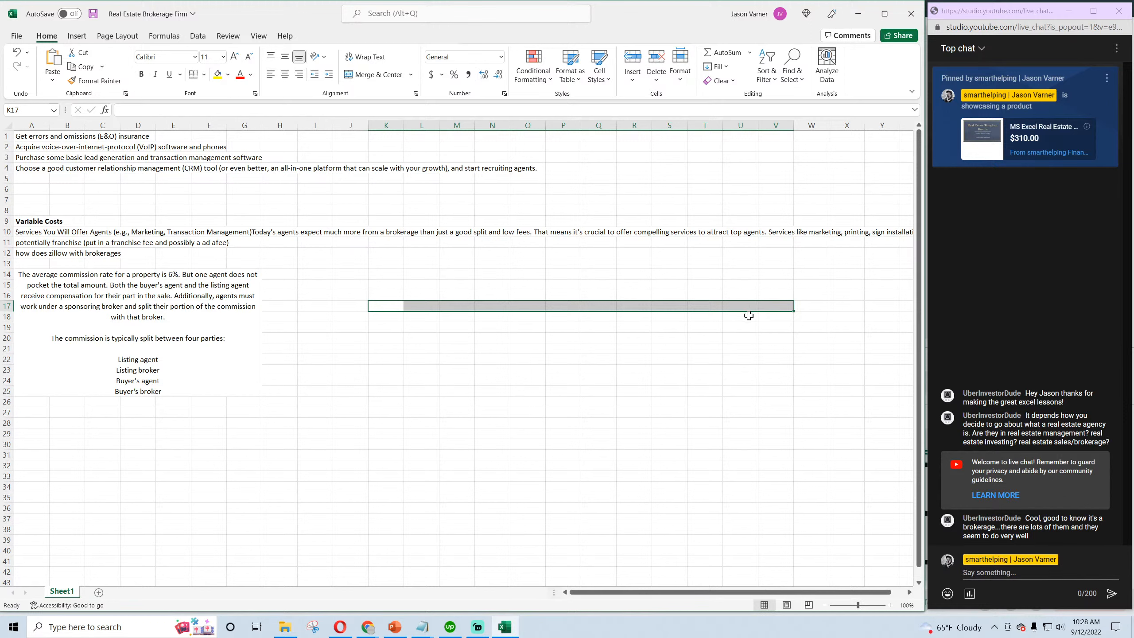
click(389, 318)
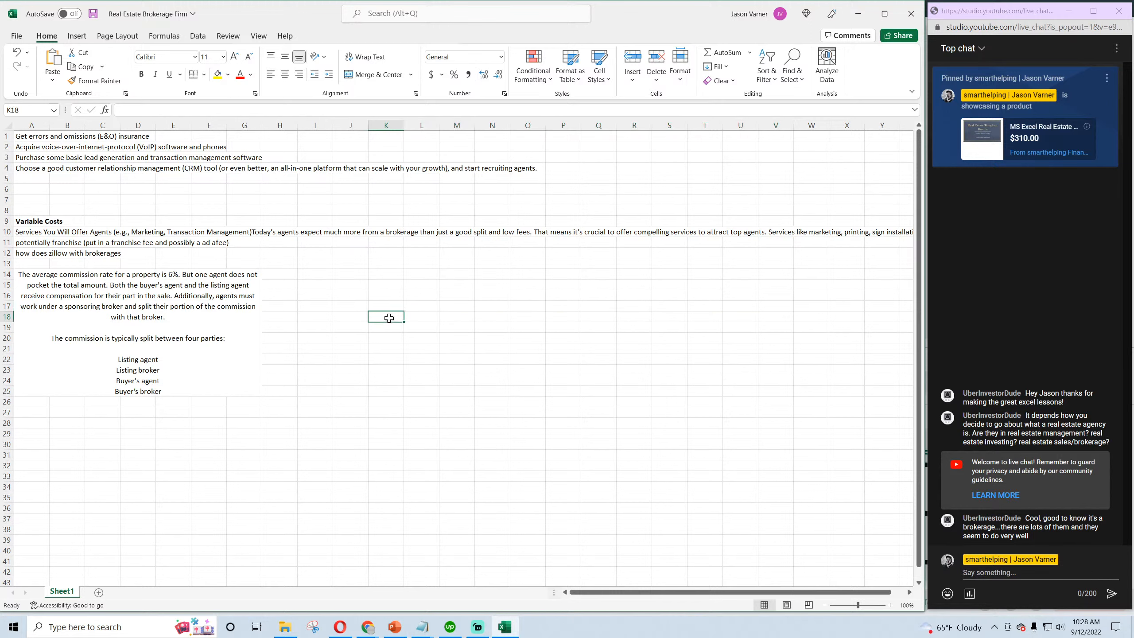
drag(389, 318, 775, 315)
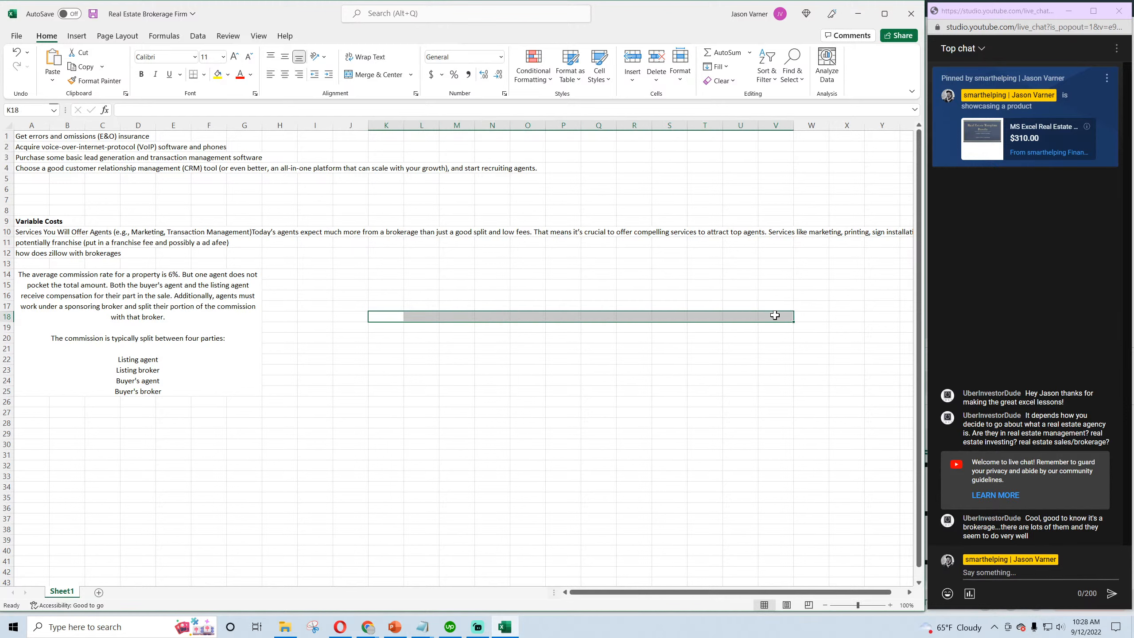
click(388, 328)
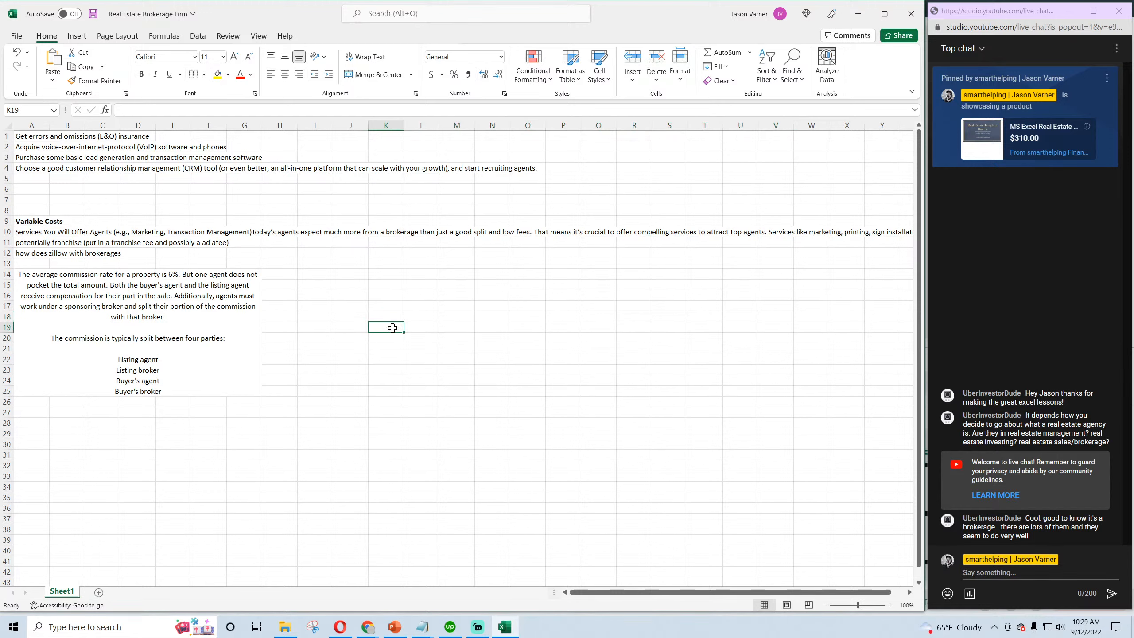
click(177, 378)
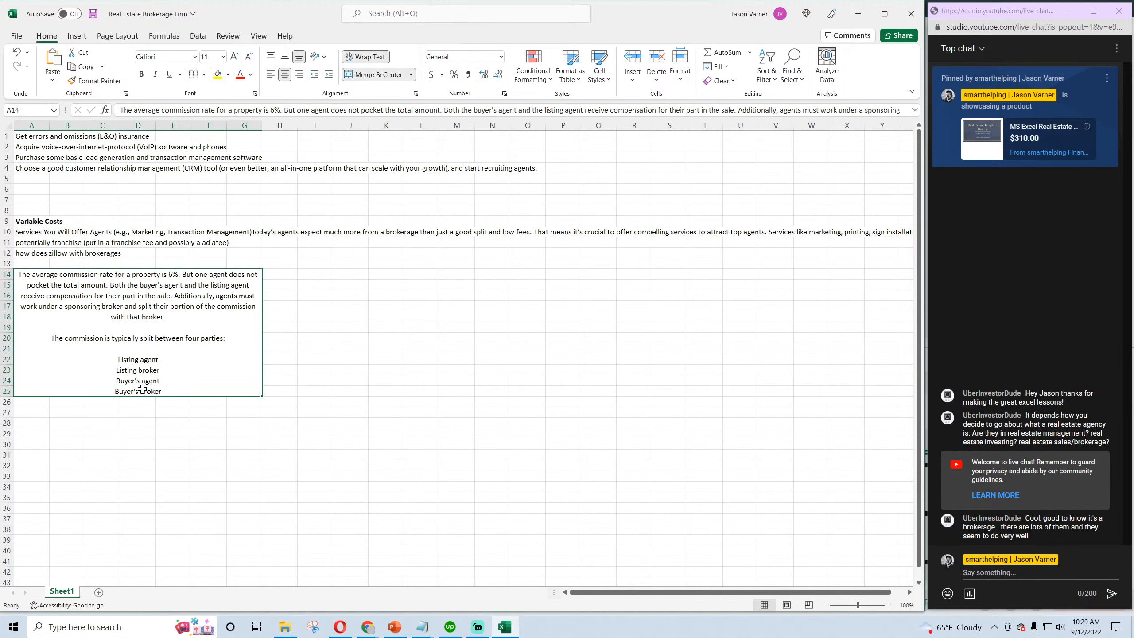
click(356, 305)
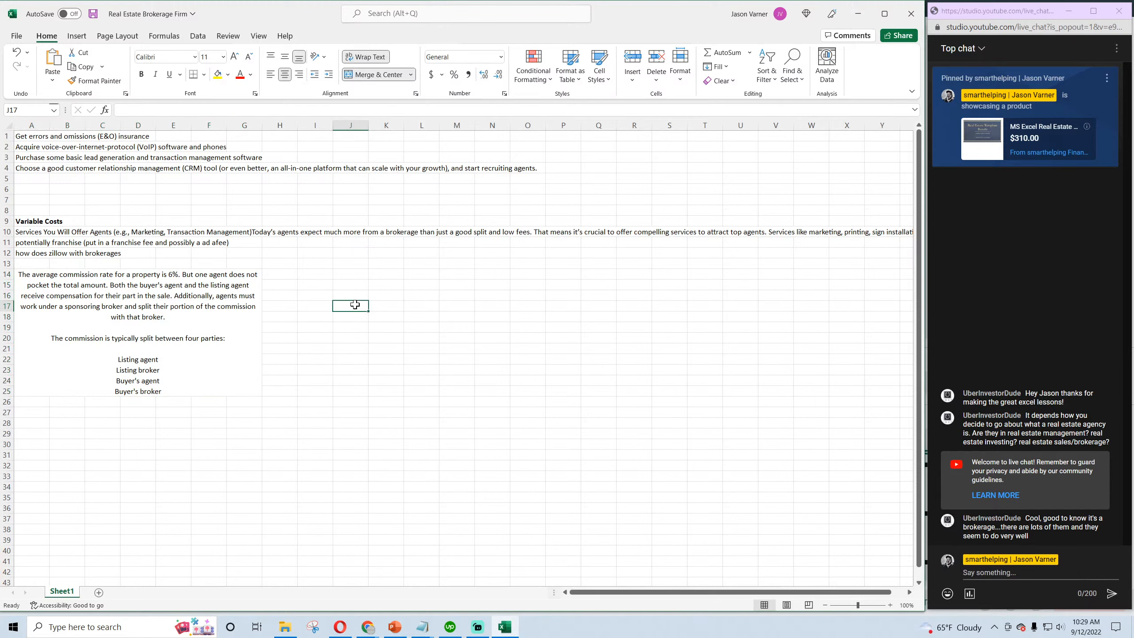
drag(355, 305, 605, 305)
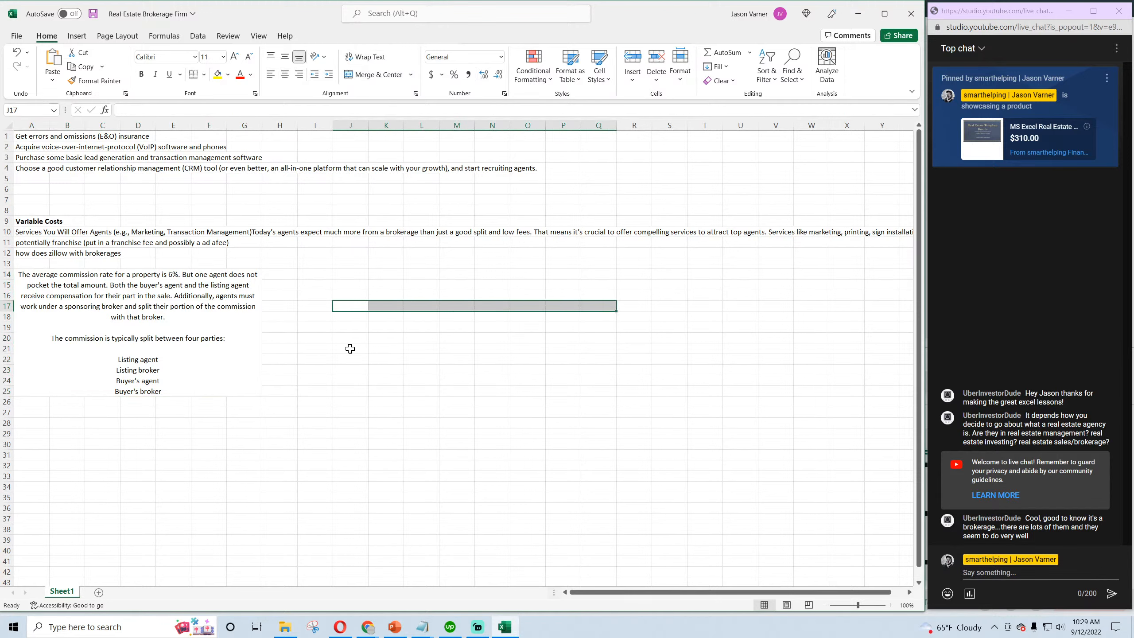
drag(349, 350, 595, 348)
click(350, 308)
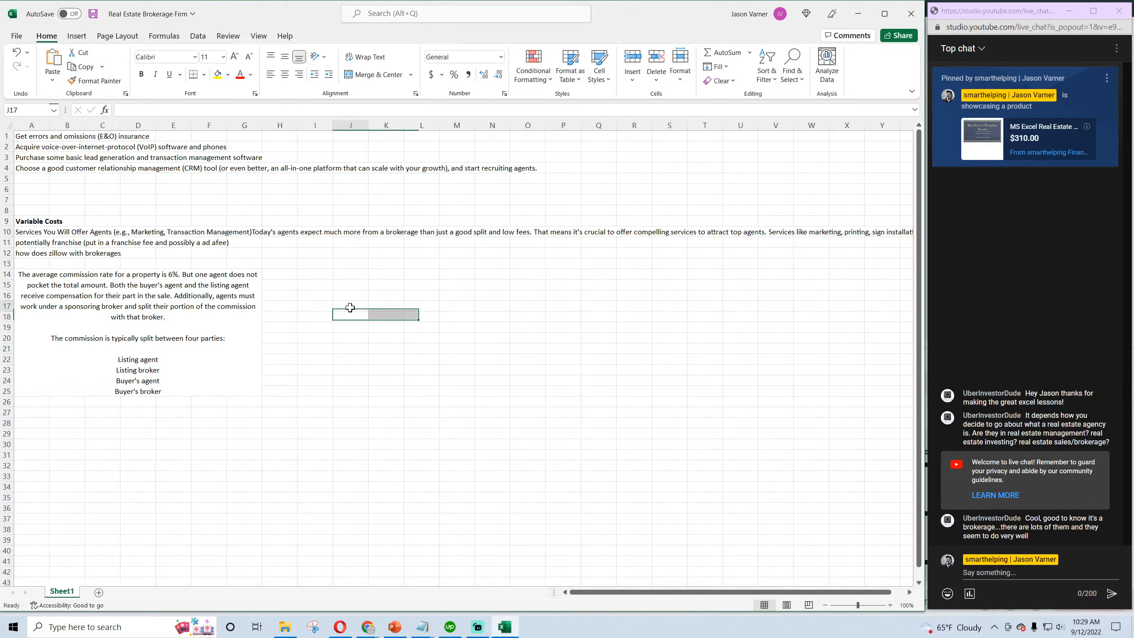
click(497, 315)
click(356, 349)
click(372, 319)
click(372, 340)
click(357, 309)
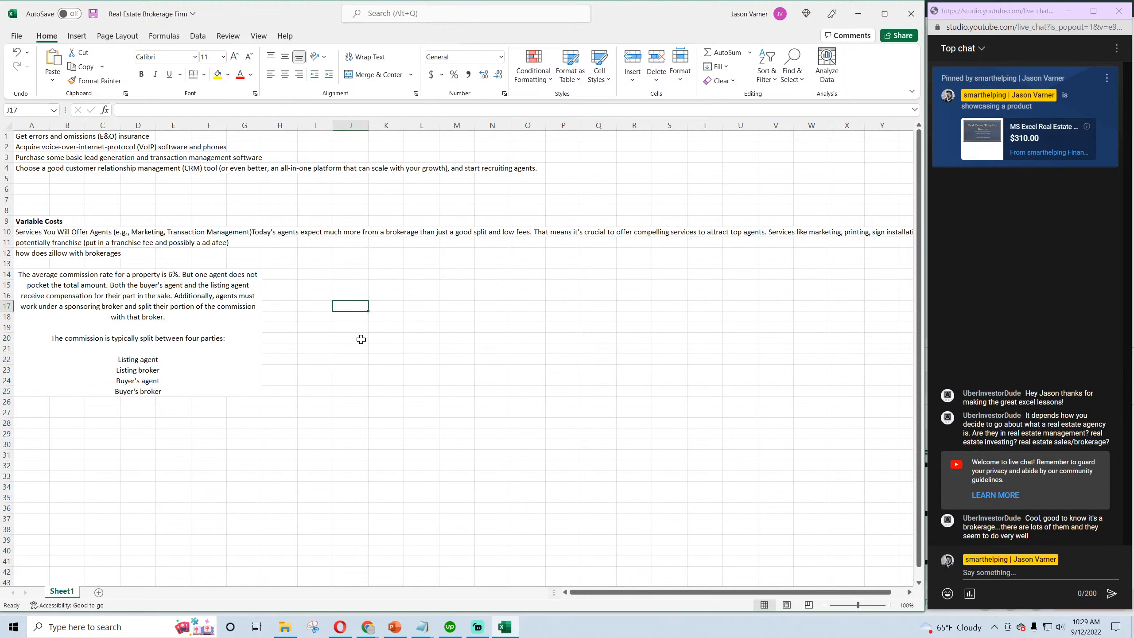
click(361, 338)
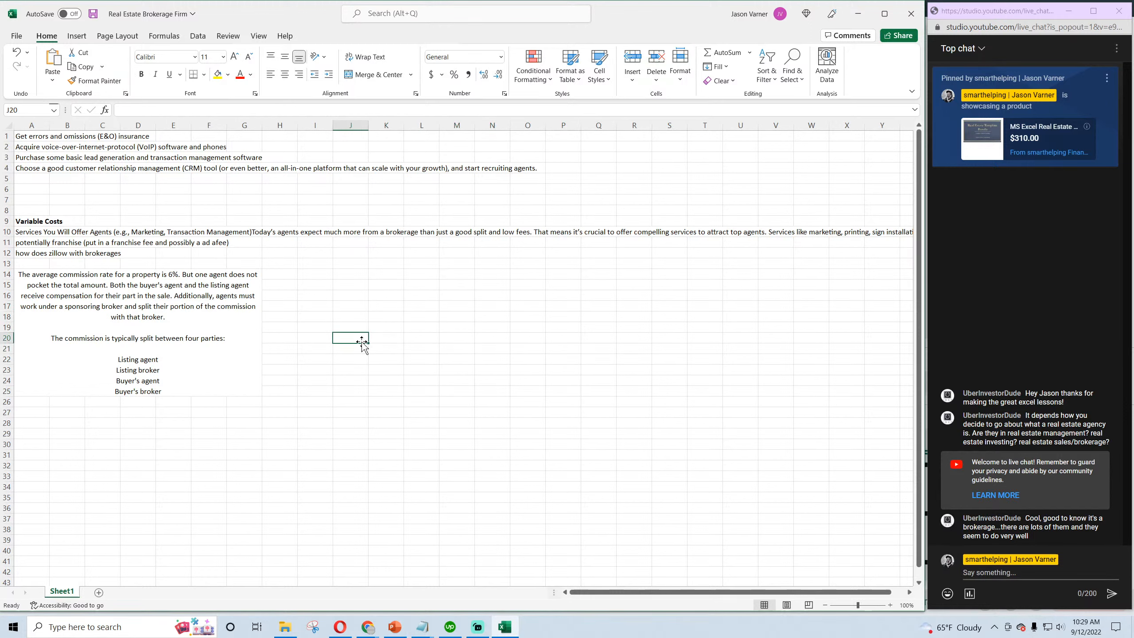
click(352, 285)
click(355, 337)
click(357, 380)
click(388, 308)
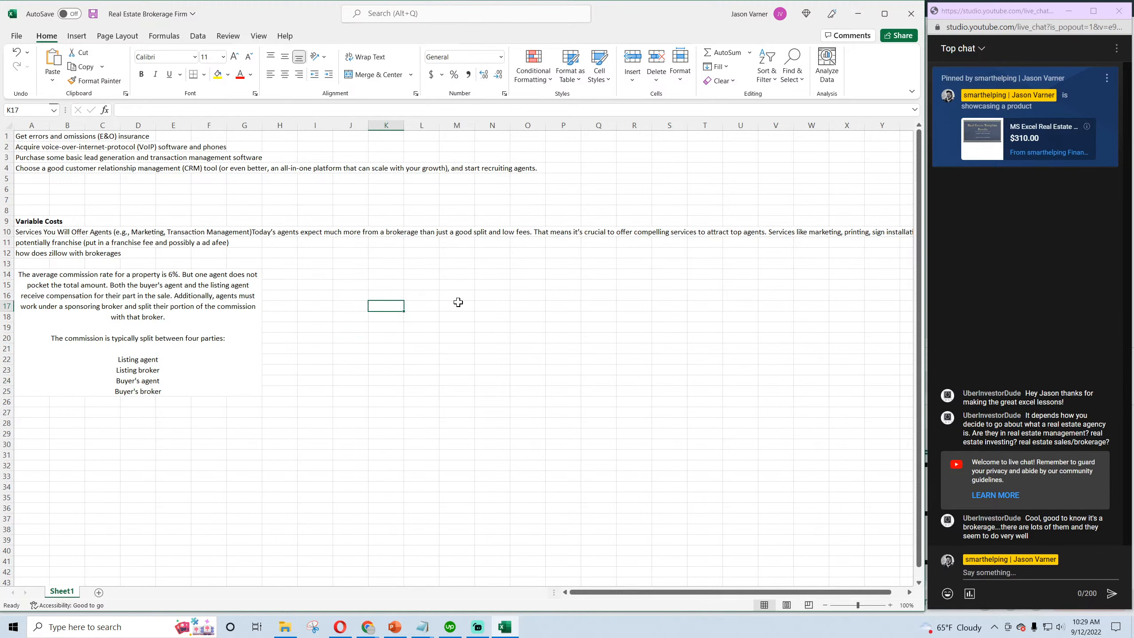
Switch to Chrome, return to the search results and open the article "How Do Real Estate Brokers Get Paid?"
click(367, 627)
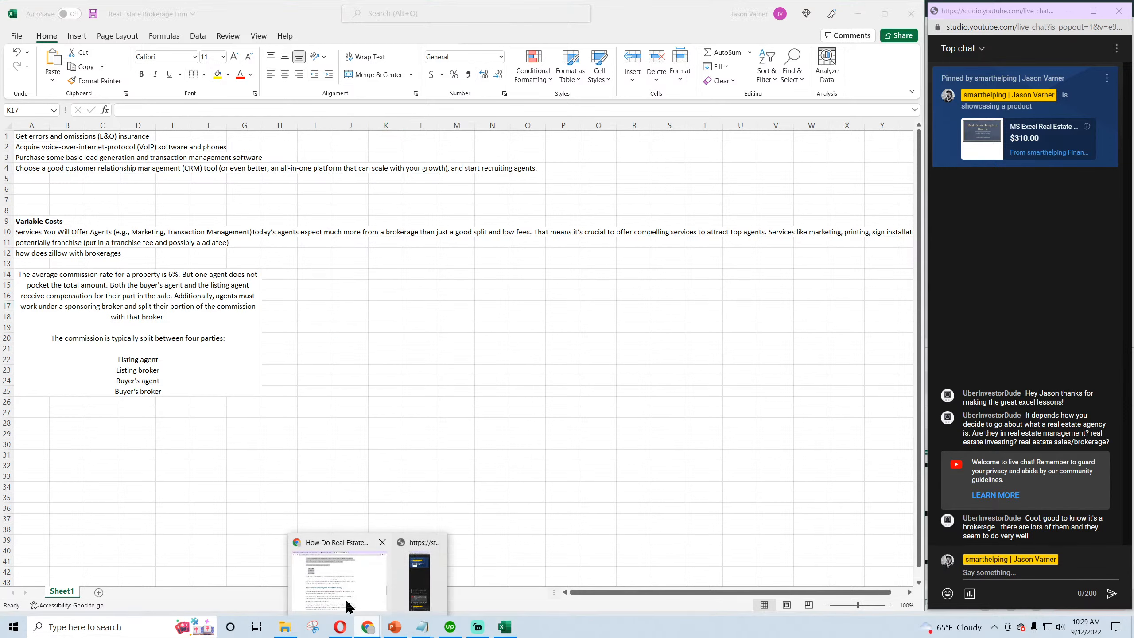
click(347, 607)
key(alt+Left)
click(233, 268)
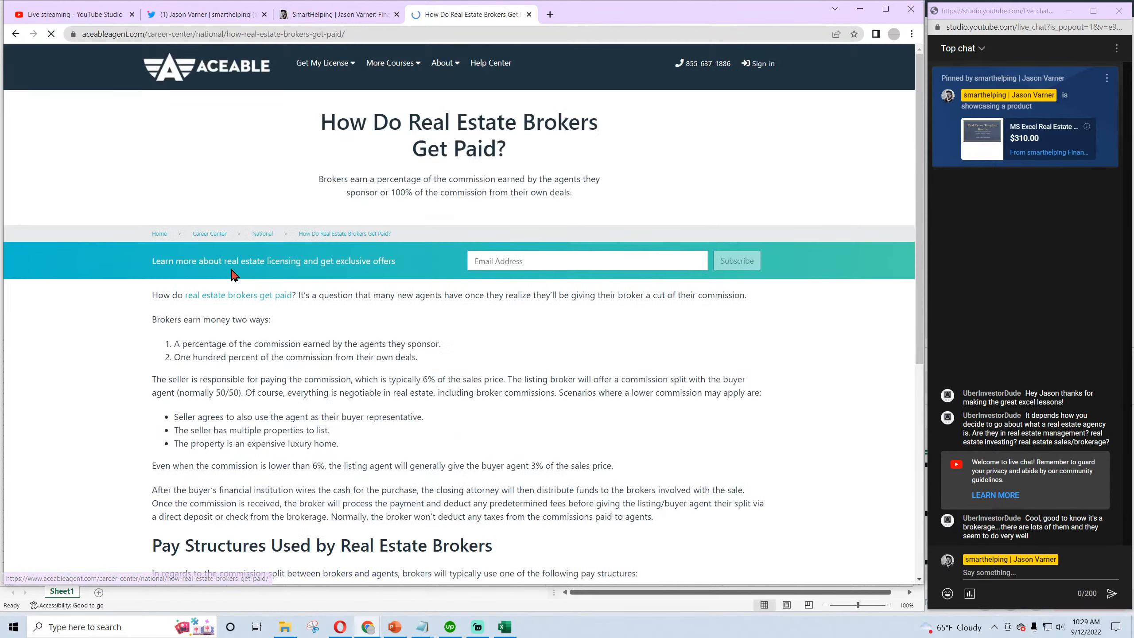
Copy the two numbered ways brokers earn money from the article
scroll(77, 354, down, 3)
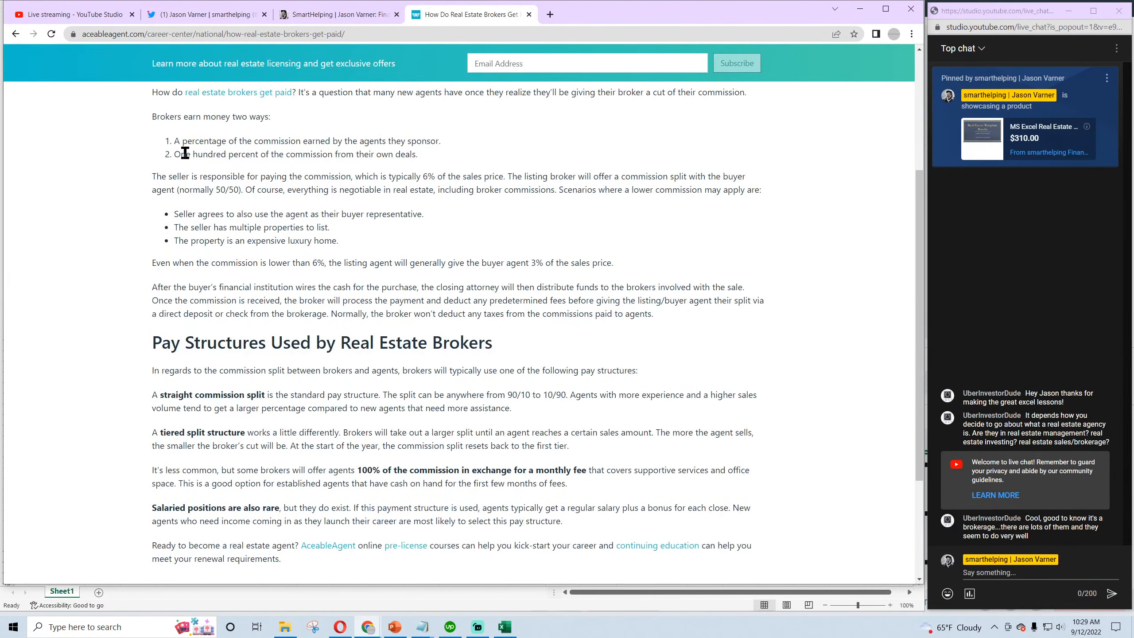
mouse_move(185, 155)
mouse_down()
mouse_move(413, 156)
mouse_move(166, 144)
mouse_up()
right_click(210, 146)
click(240, 153)
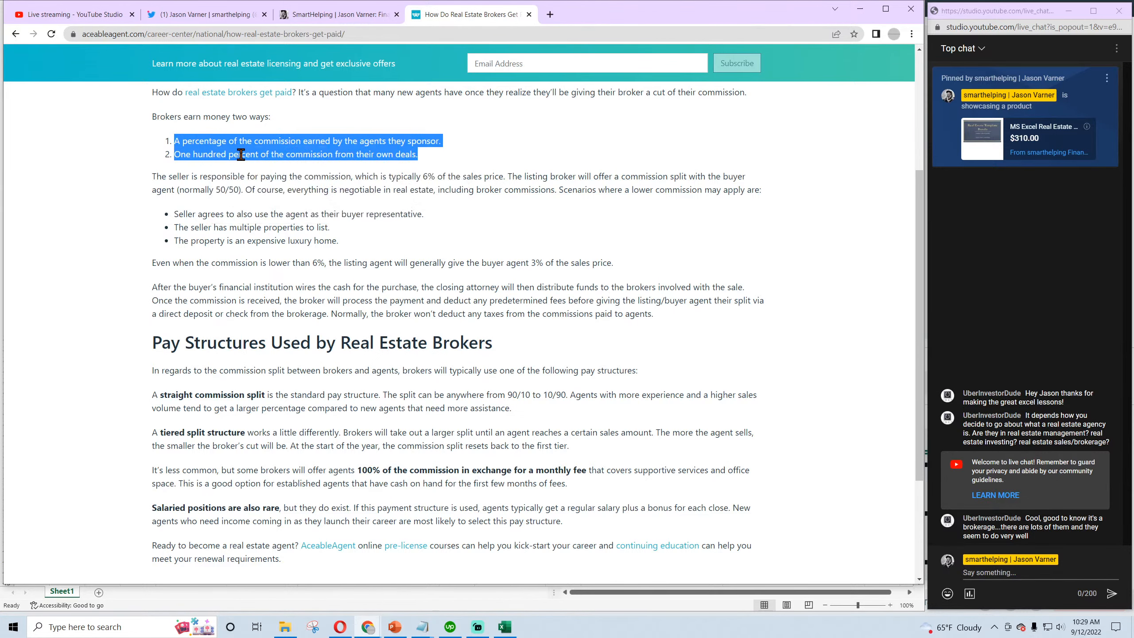
Switch to the Real Estate Brokerage Firm workbook in Excel and paste the two copied lines as the content of cell A28
click(504, 627)
click(31, 422)
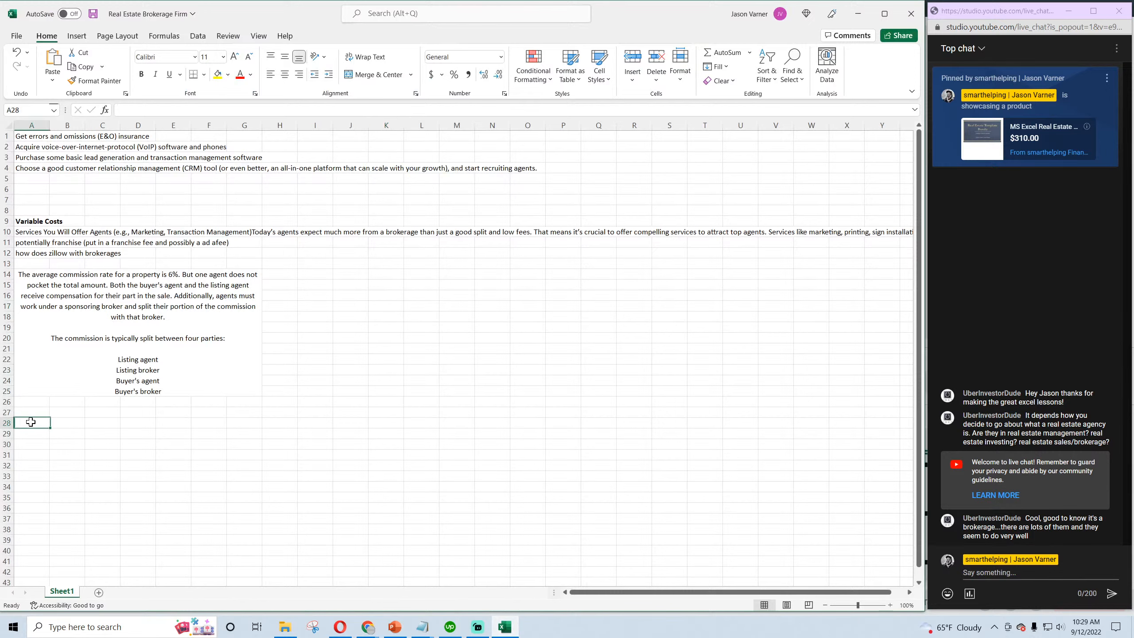
click(177, 109)
right_click(177, 110)
click(204, 168)
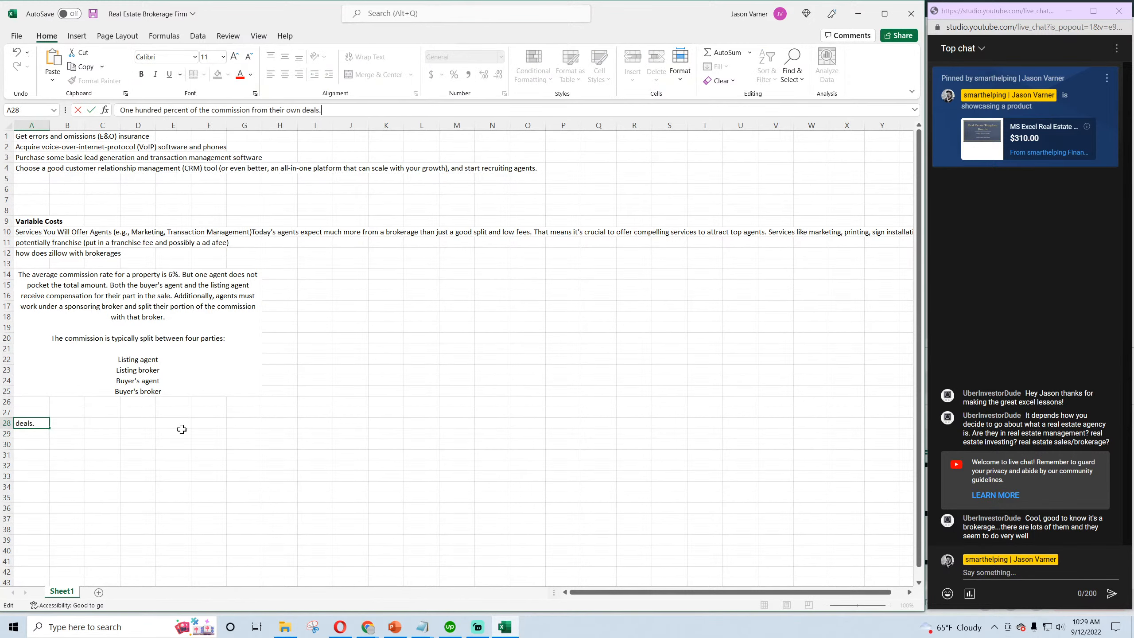
click(181, 429)
Merge and center A28:G28 with top alignment, and shrink row 28 to fit its two lines of text
drag(32, 500, 245, 500)
click(371, 75)
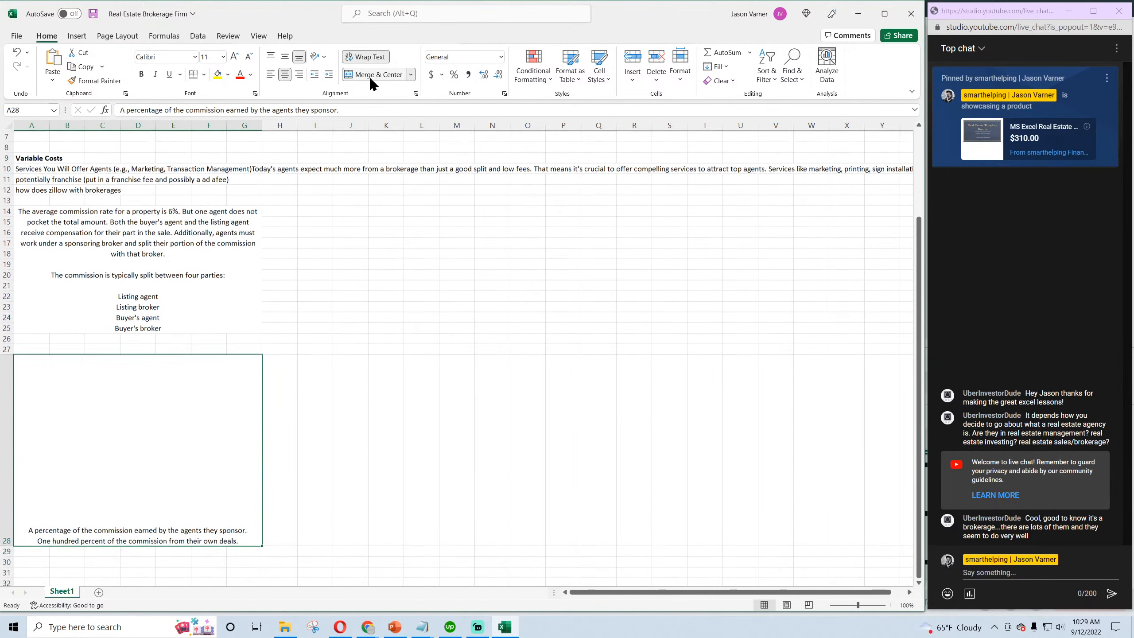
click(271, 57)
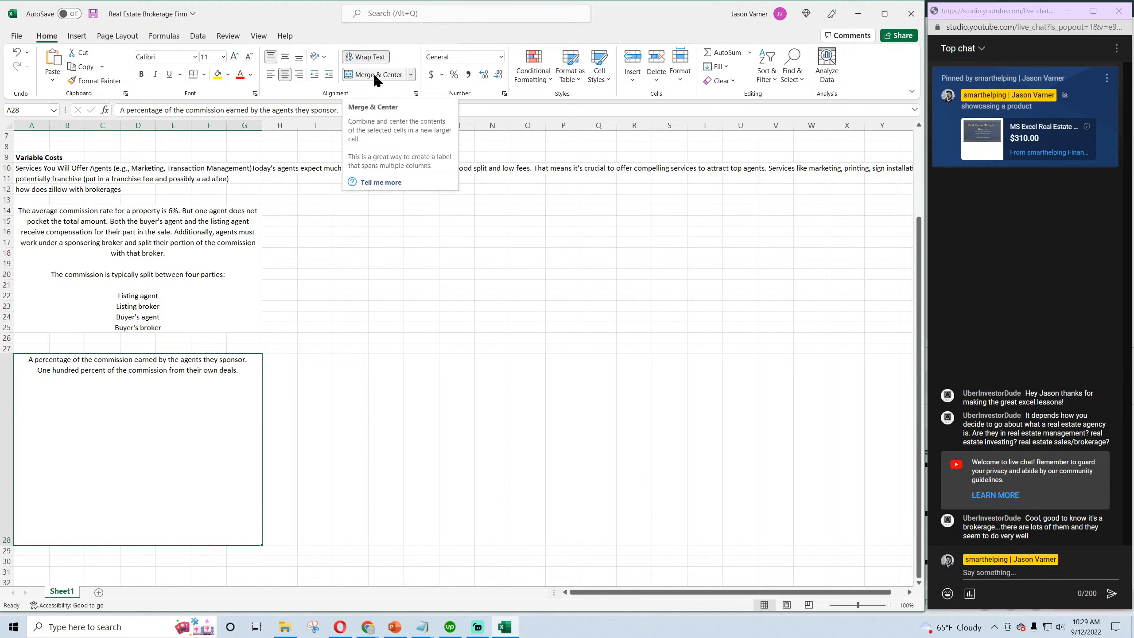
drag(6, 545, 7, 384)
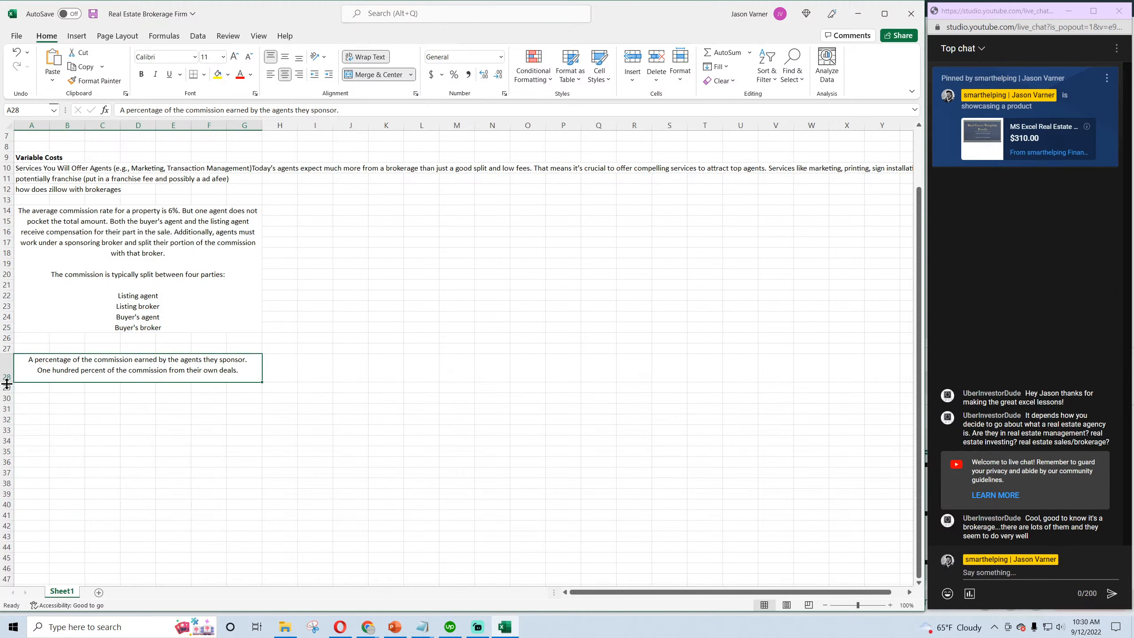
click(67, 462)
click(492, 221)
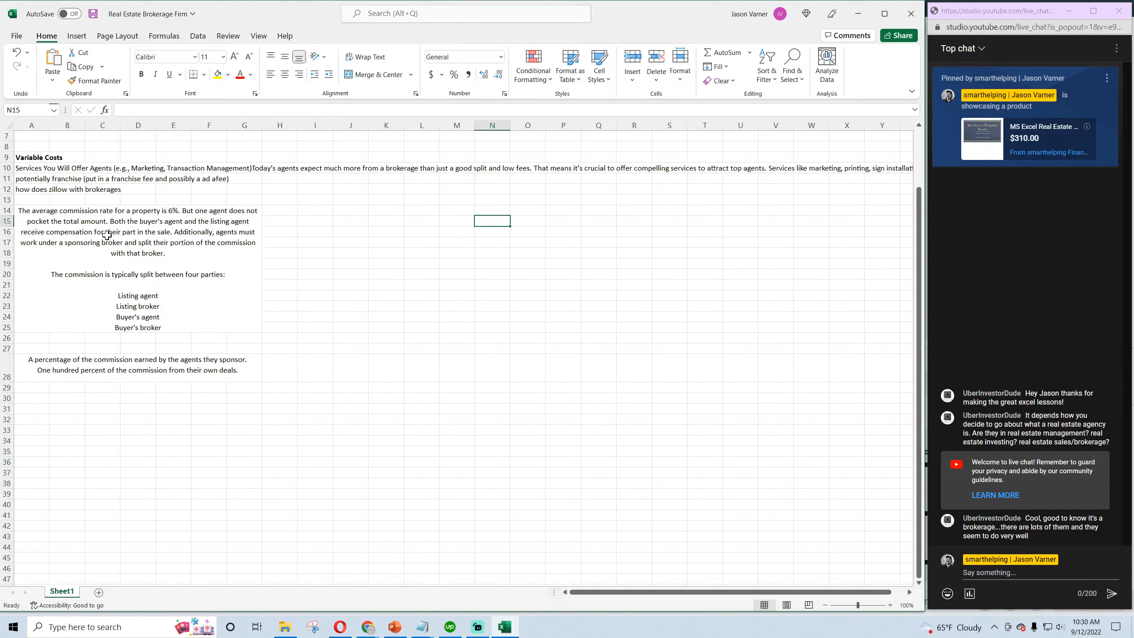
click(107, 234)
click(106, 360)
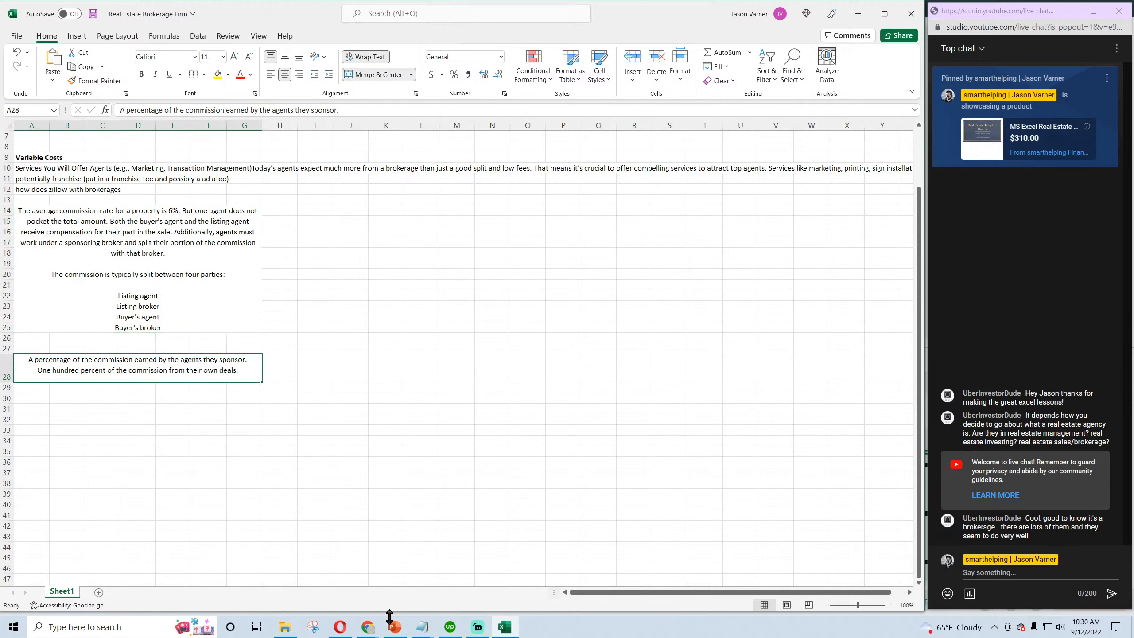
Switch back to the brokers' pay article in Chrome and examine the commission split, lower-commission scenarios and the buyer agent's share
mouse_move(368, 627)
click(342, 569)
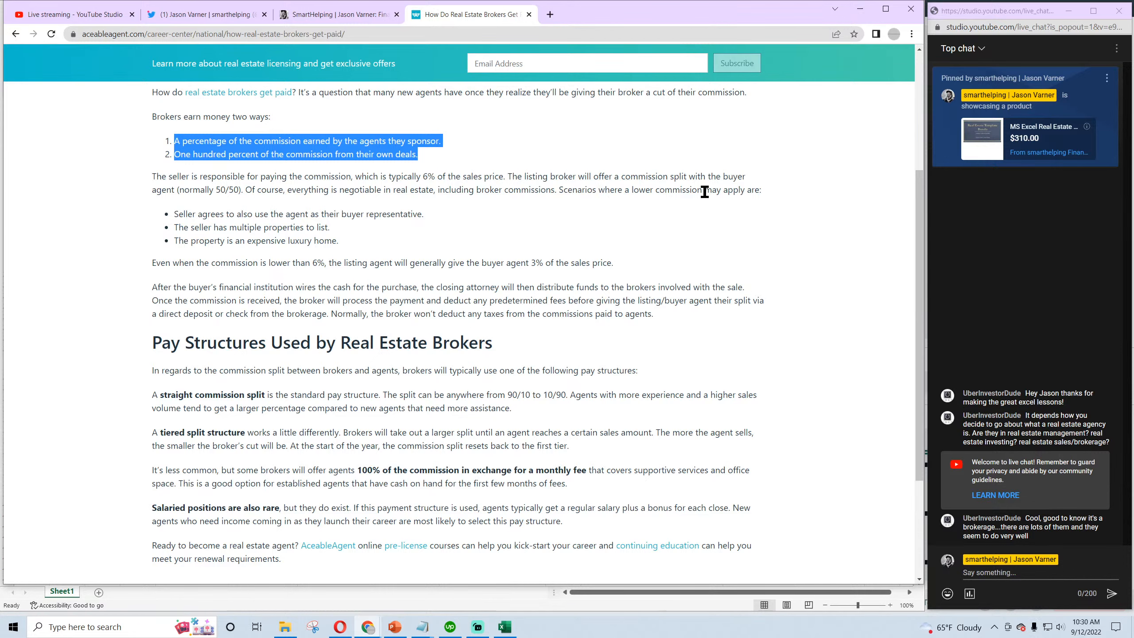
click(507, 177)
drag(507, 177, 697, 177)
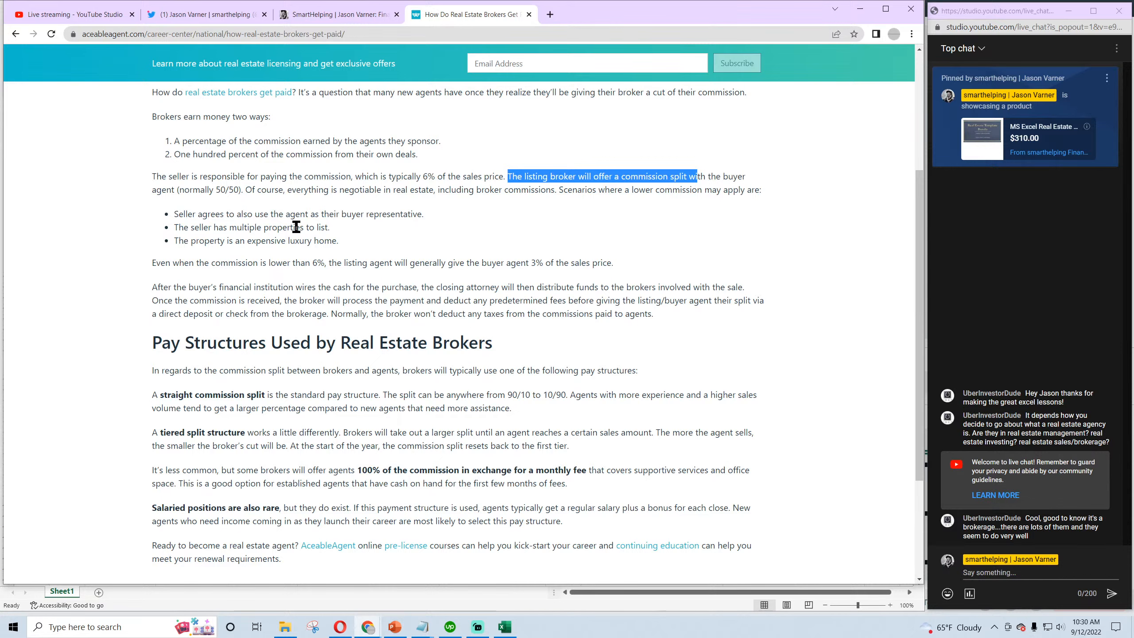
drag(400, 214, 350, 216)
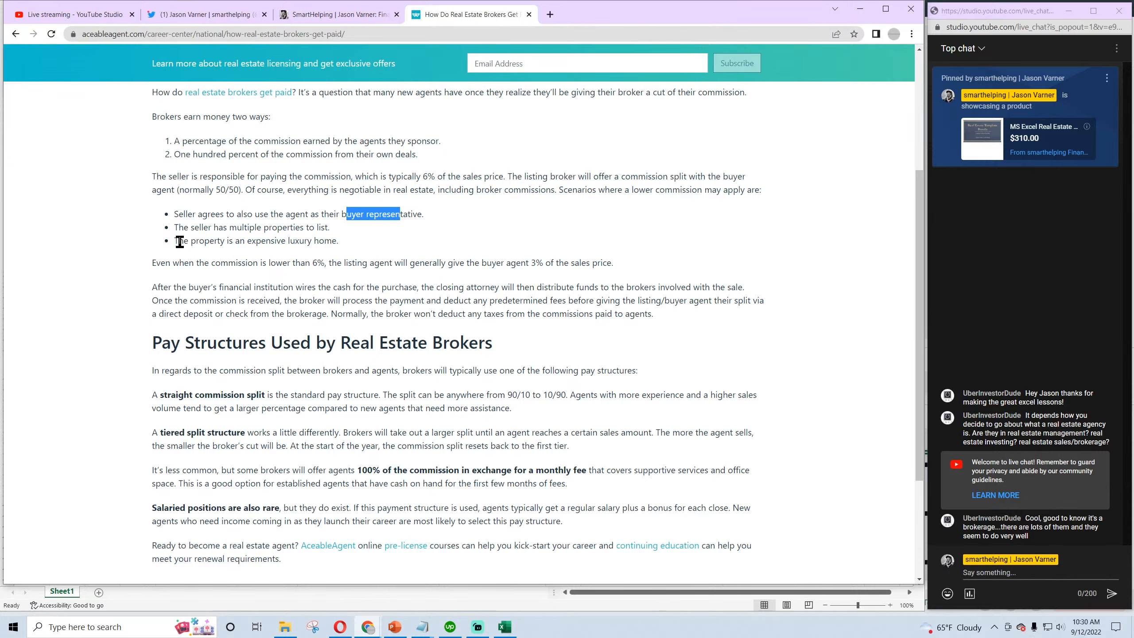
drag(180, 242, 318, 240)
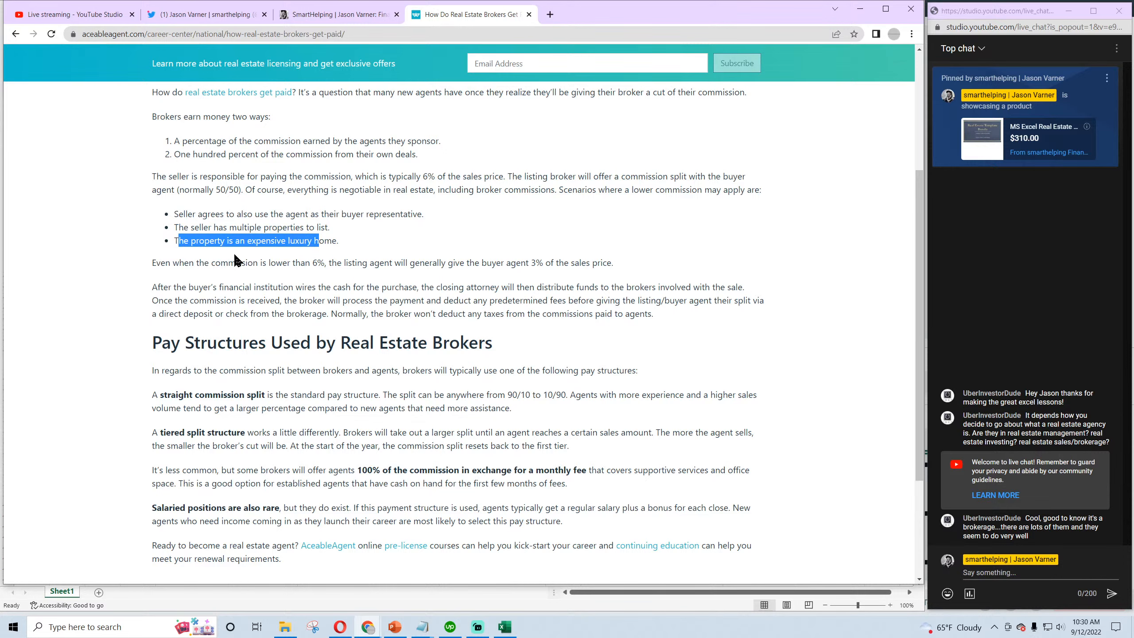
click(287, 239)
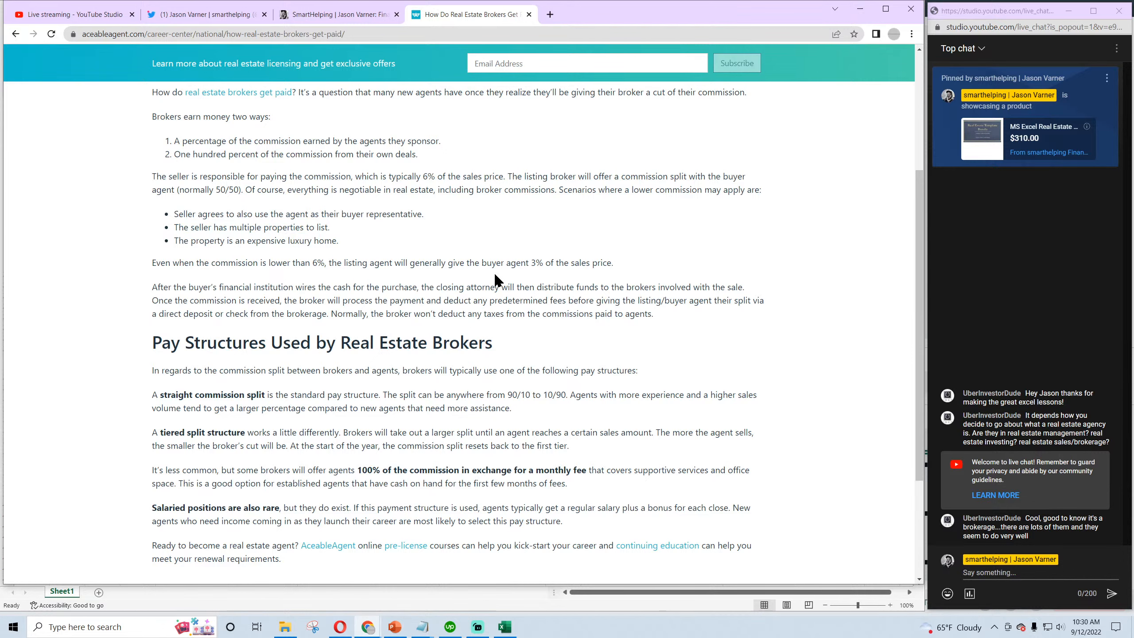
drag(155, 265, 326, 260)
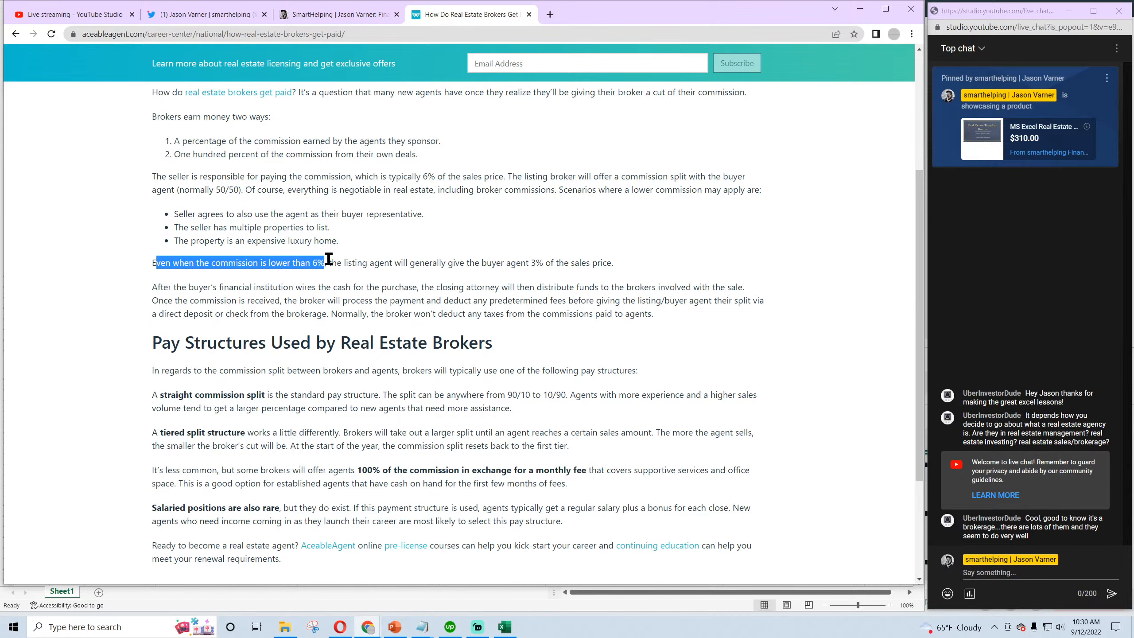
click(367, 265)
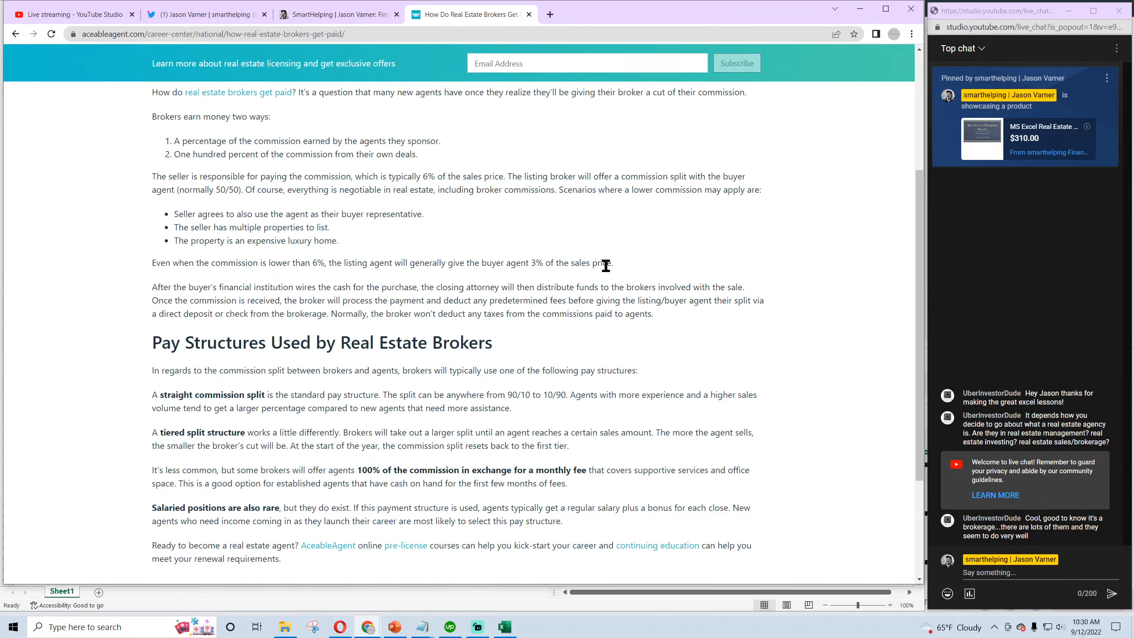
drag(614, 264, 154, 267)
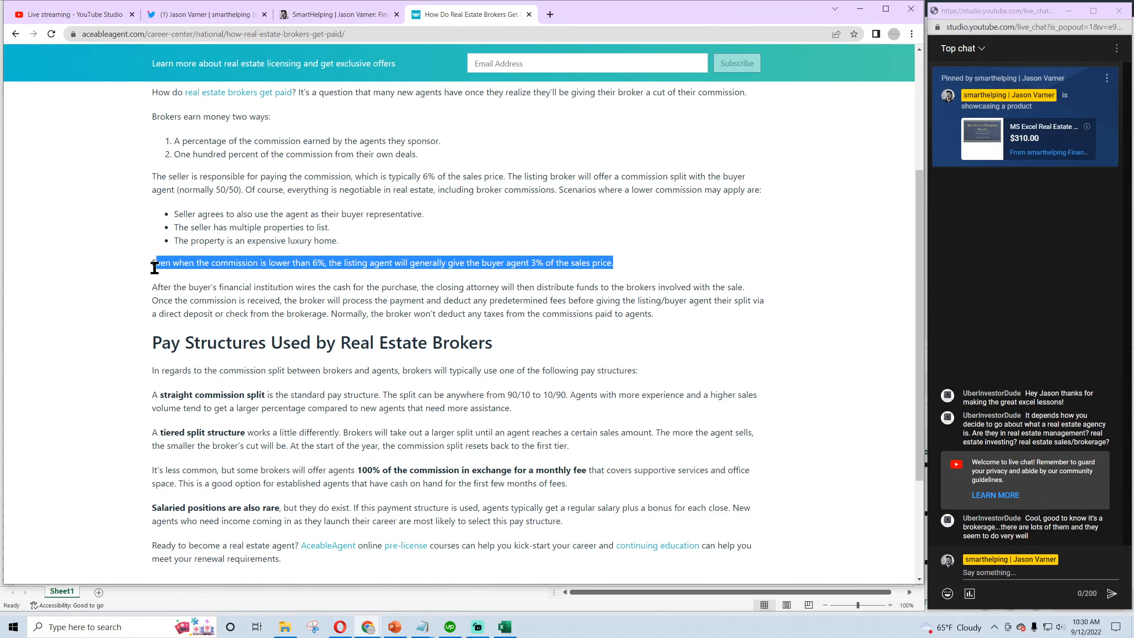
click(189, 267)
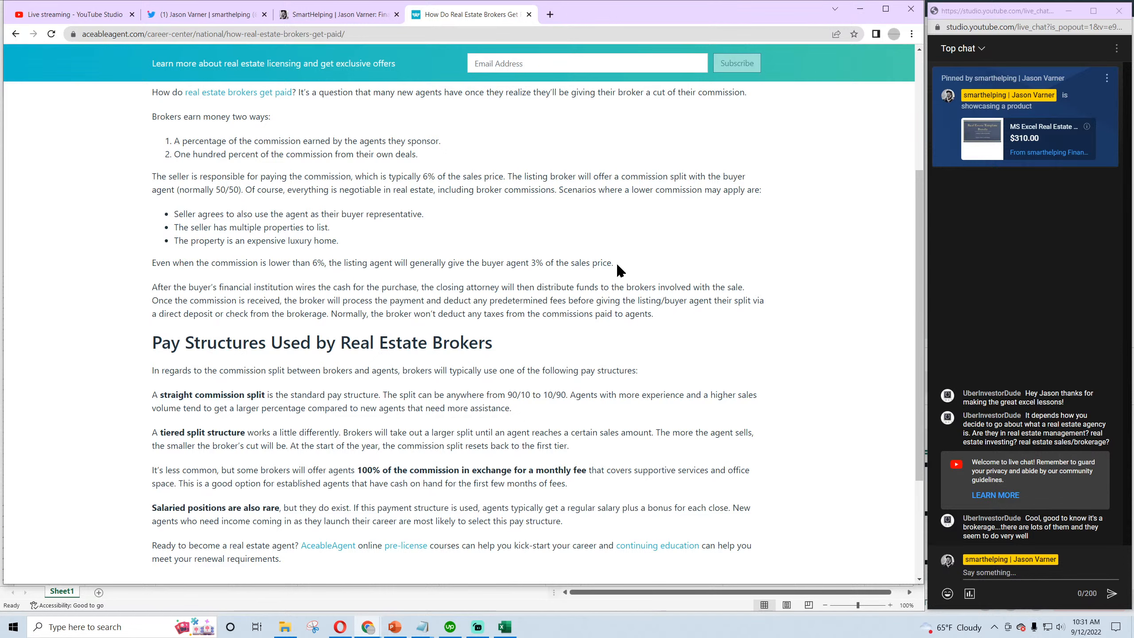
drag(617, 262, 150, 262)
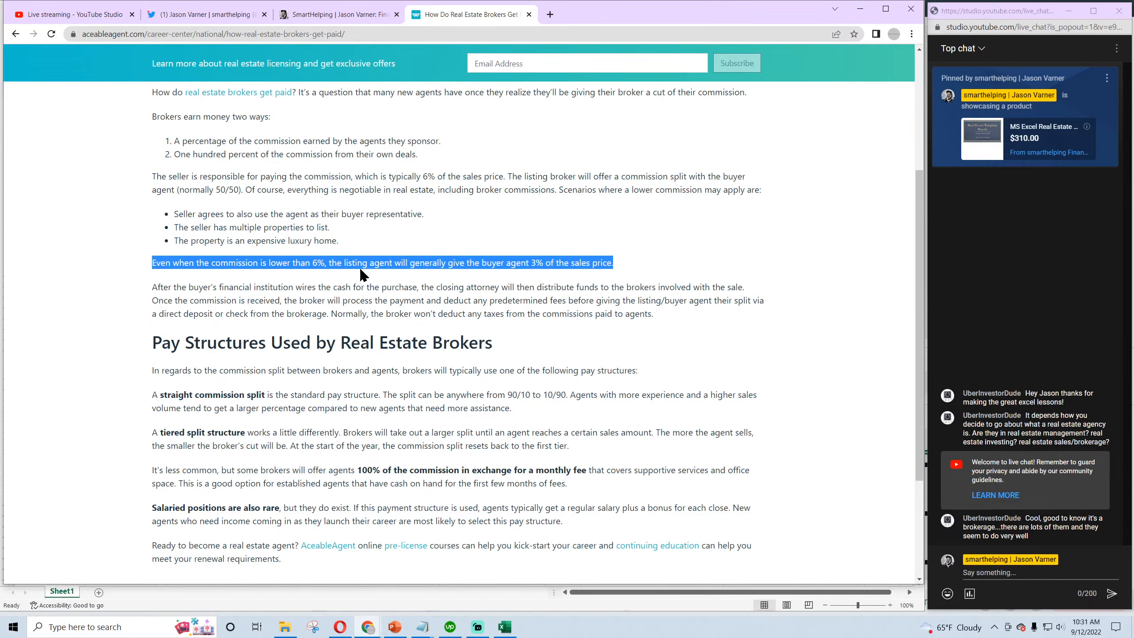
click(579, 262)
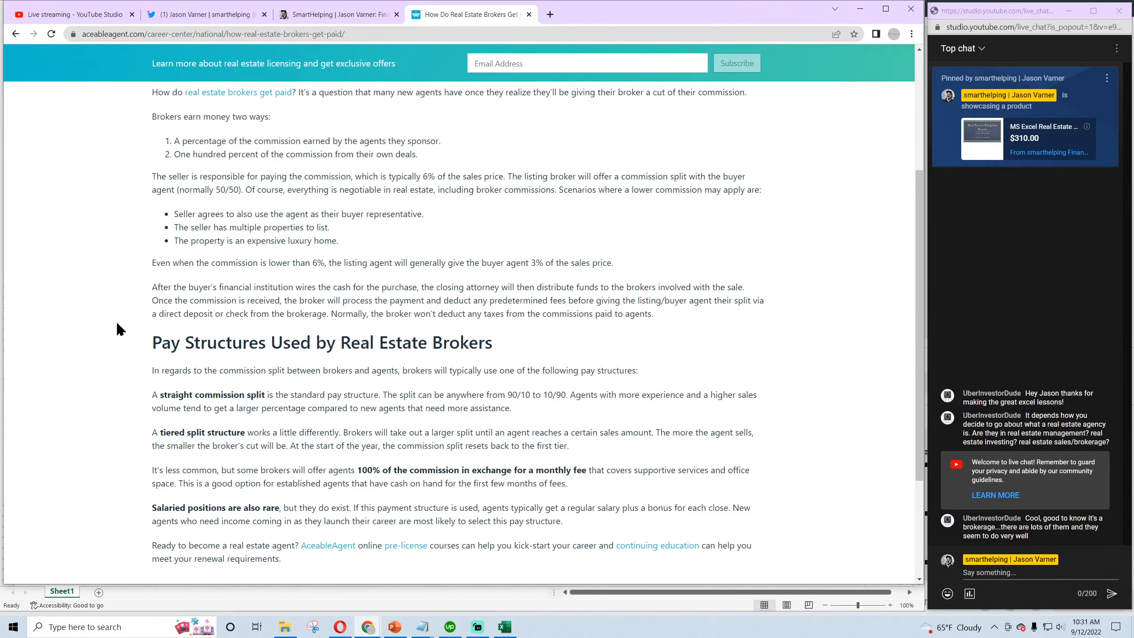
Examine the article's straight commission split and tiered split structures under Pay Structures Used by Real Estate Brokers
scroll(118, 325, down, 3)
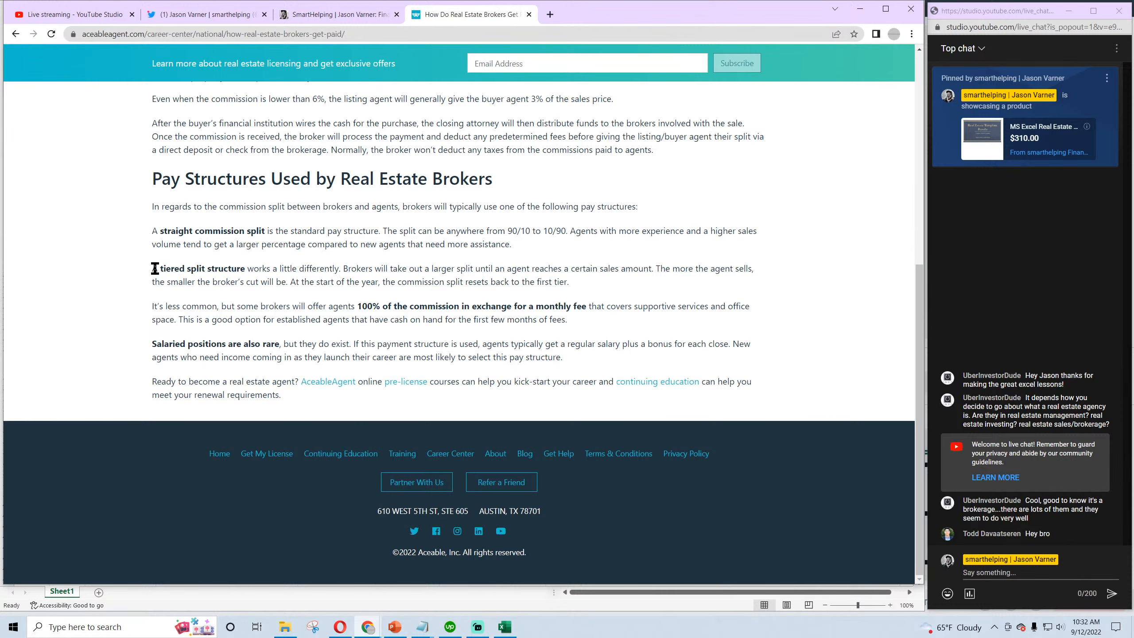
drag(153, 269, 575, 283)
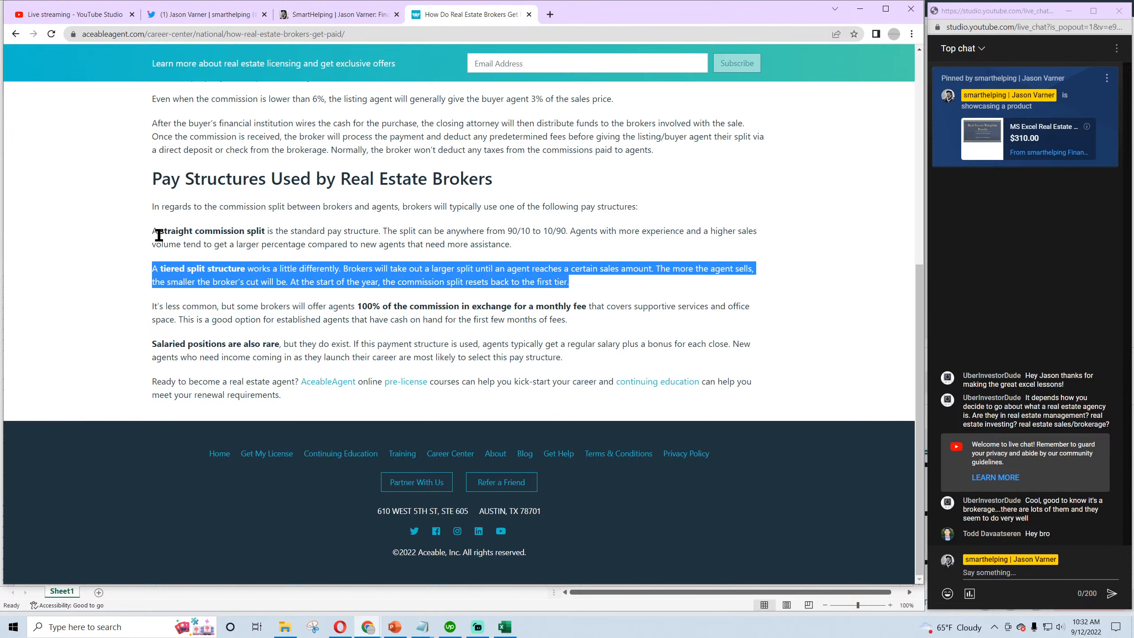
drag(154, 230, 518, 246)
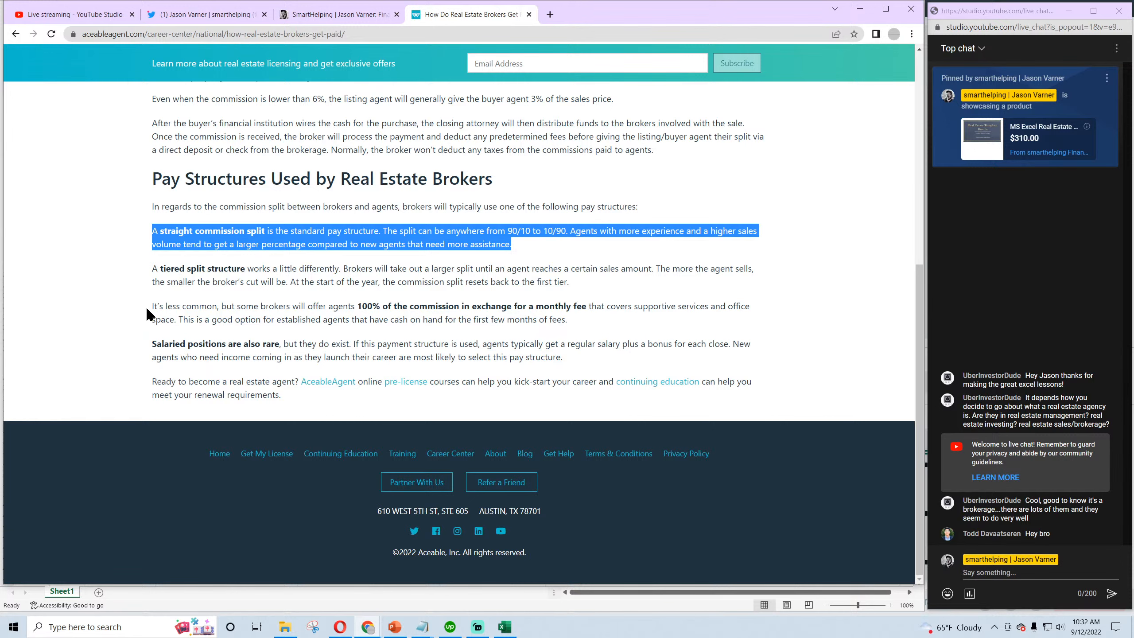
drag(152, 311, 525, 315)
click(201, 330)
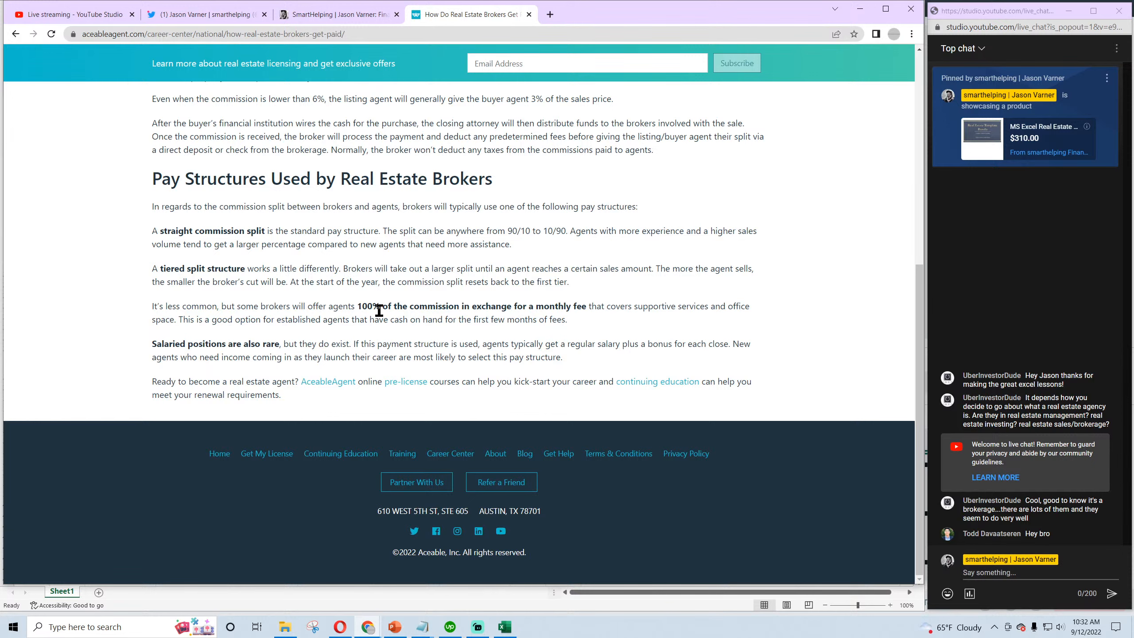
Examine the paragraph on brokers offering agents 100% of the commission in exchange for a monthly fee
drag(360, 306, 380, 307)
click(364, 307)
drag(586, 306, 473, 309)
click(542, 308)
drag(263, 309, 361, 309)
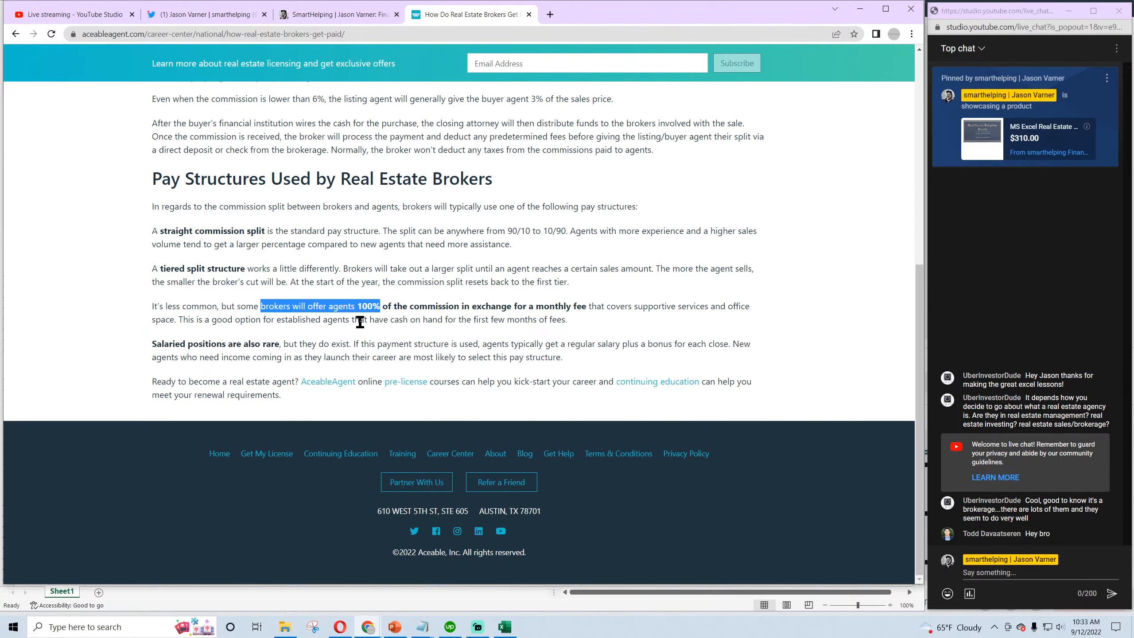
click(360, 308)
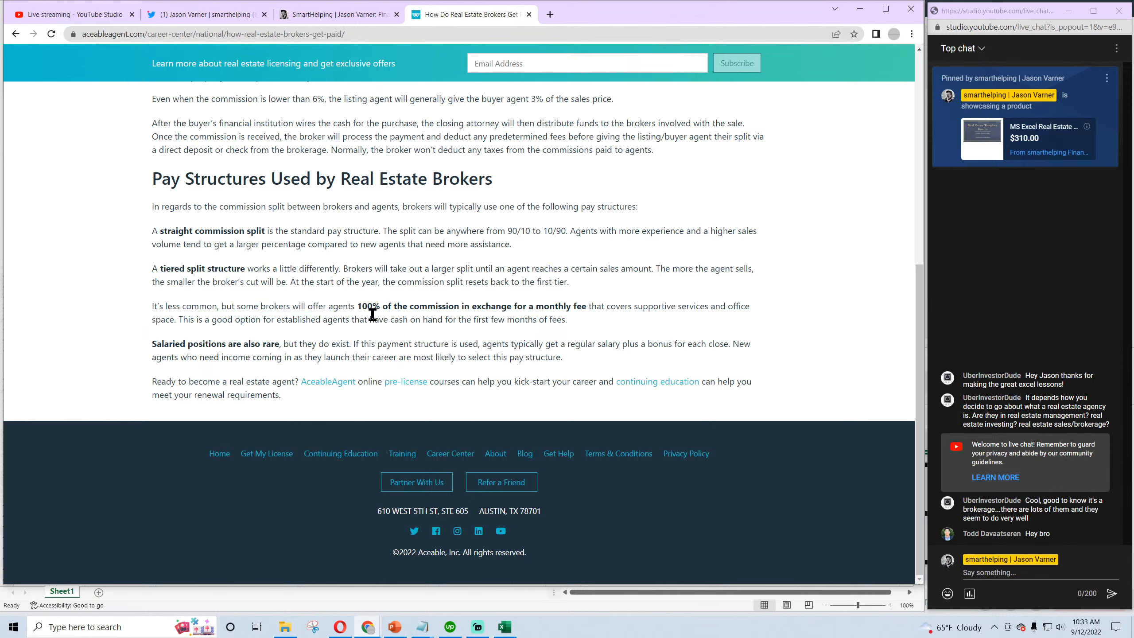
drag(159, 308, 584, 306)
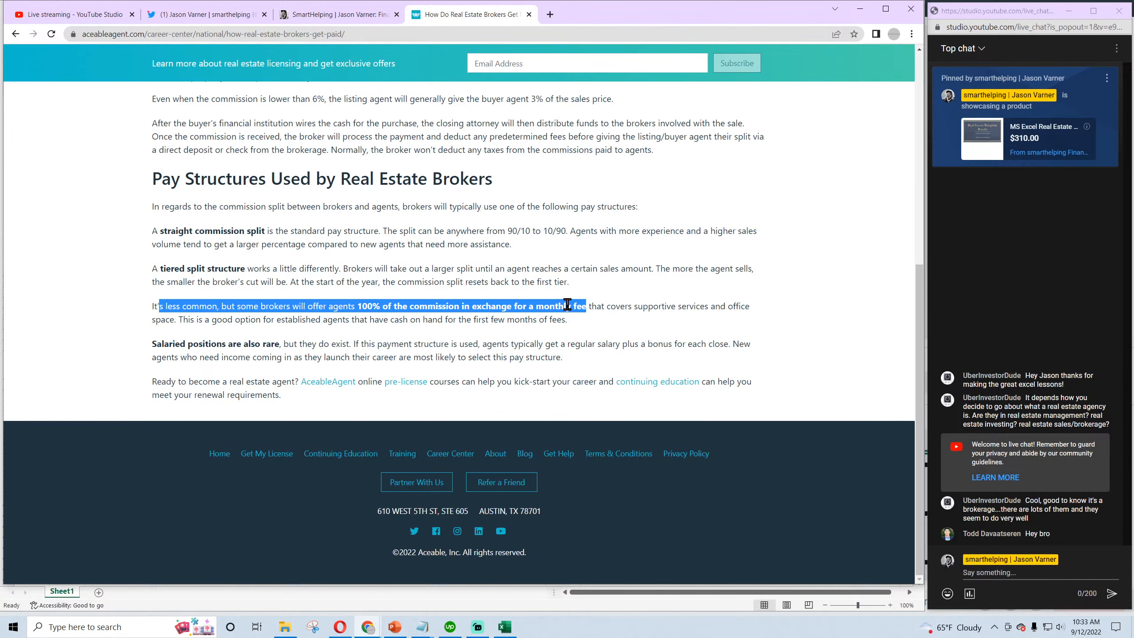
click(554, 306)
drag(515, 306, 586, 311)
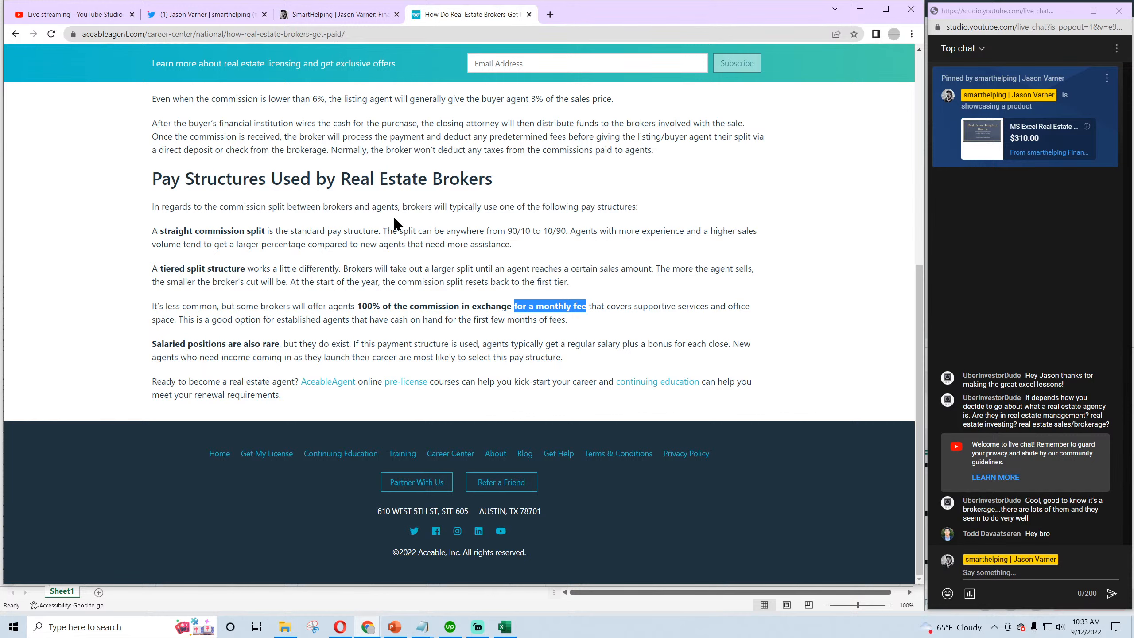
drag(568, 319, 152, 306)
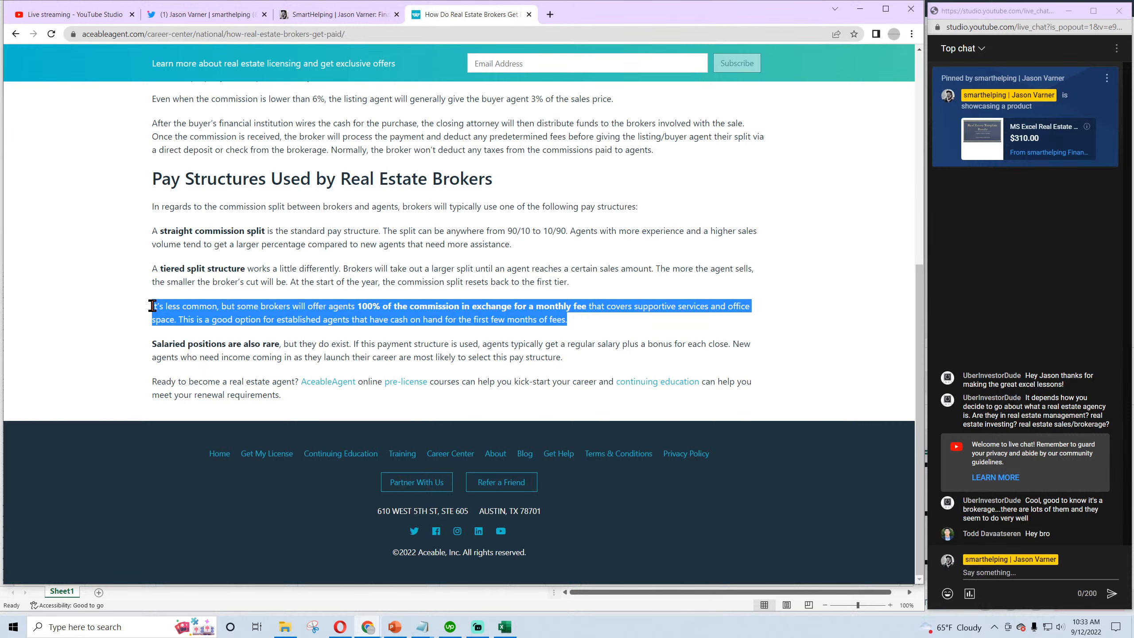
click(297, 318)
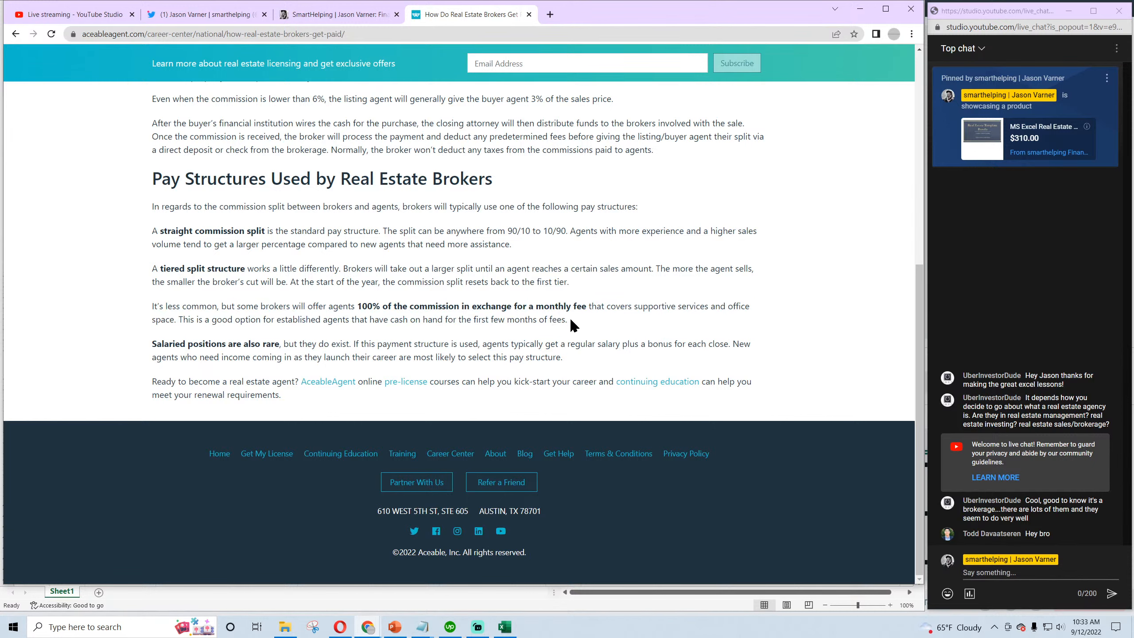
drag(568, 320, 156, 310)
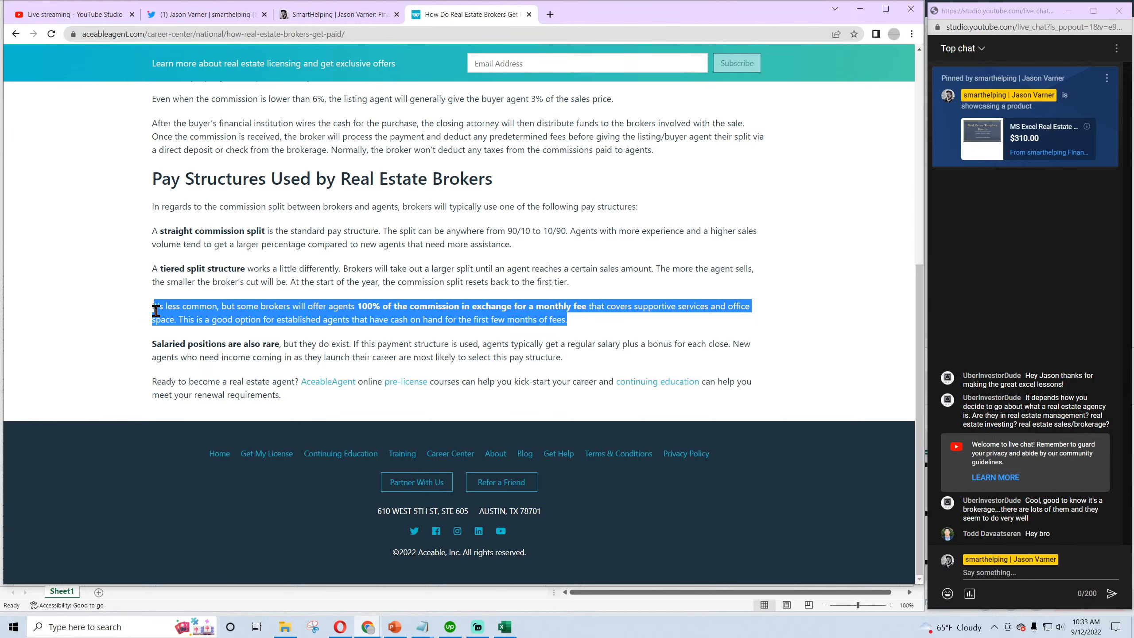
click(304, 313)
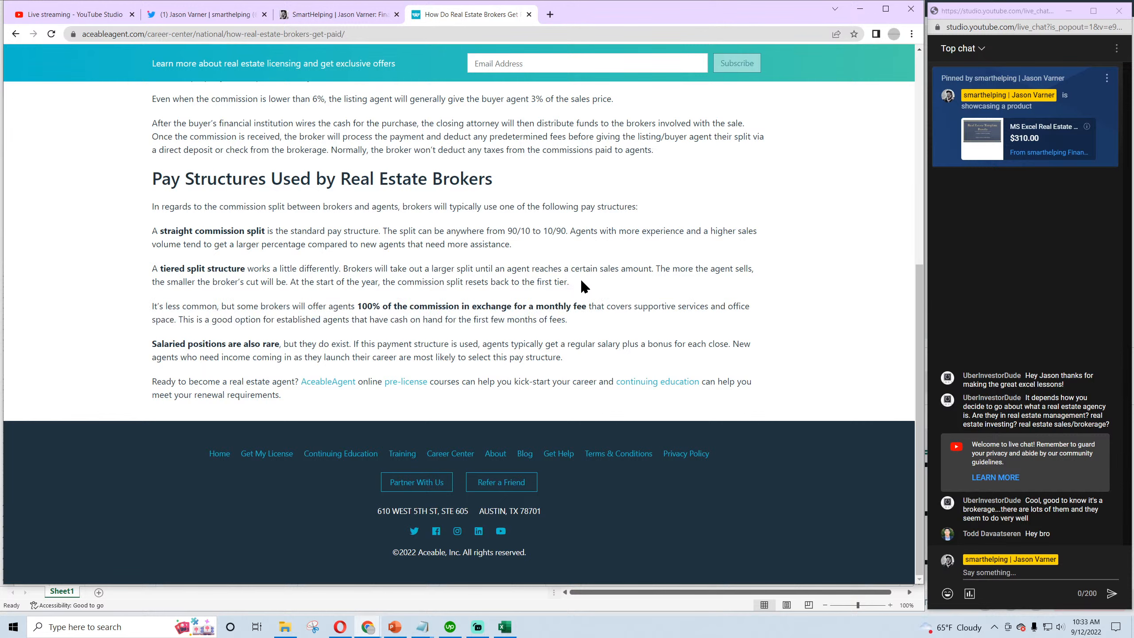
Review the tiered, straight and salaried pay structures once more, and the bulleted scenarios where a lower commission may apply
drag(581, 282, 152, 268)
mouse_move(512, 244)
mouse_down()
mouse_move(160, 231)
mouse_move(155, 243)
mouse_move(154, 233)
mouse_move(532, 246)
mouse_up()
click(157, 229)
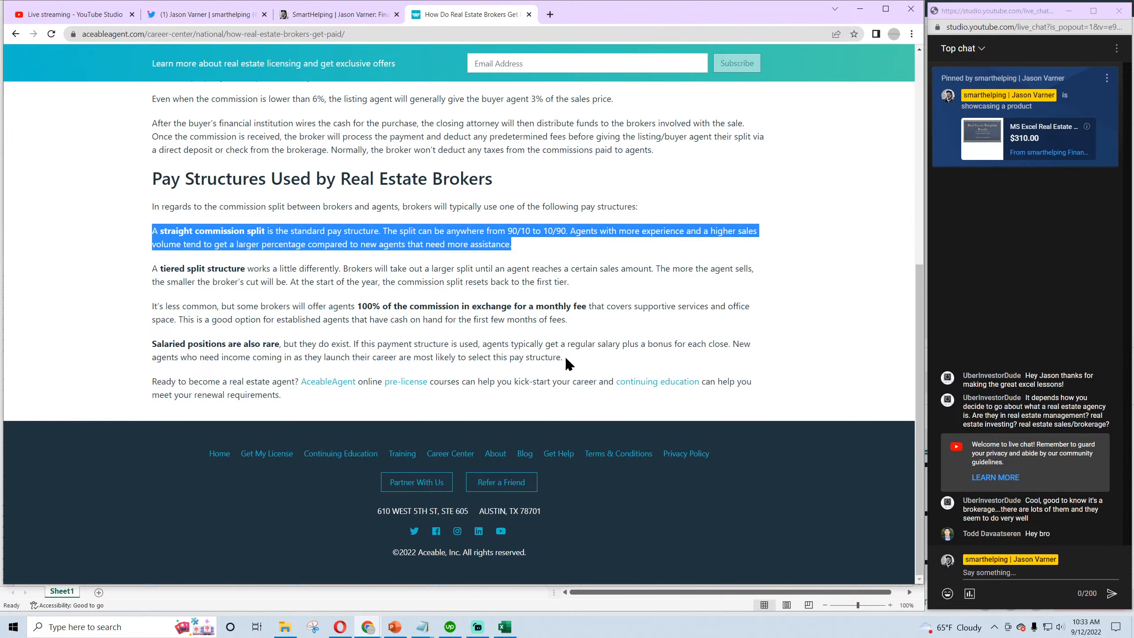
drag(563, 357, 240, 361)
click(162, 351)
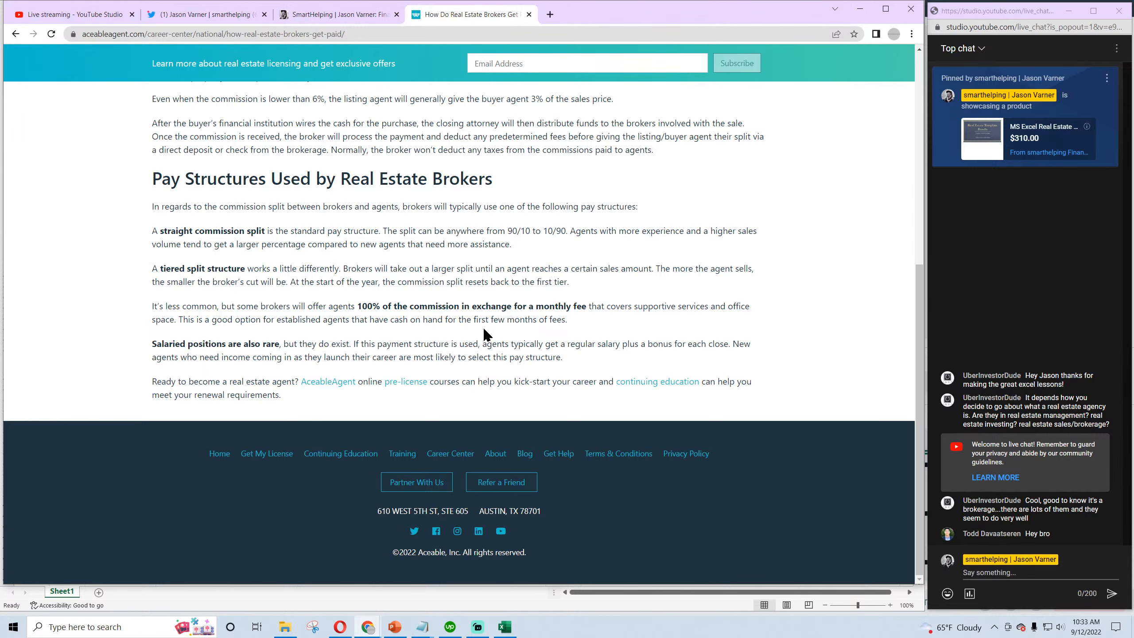
scroll(352, 338, up, 3)
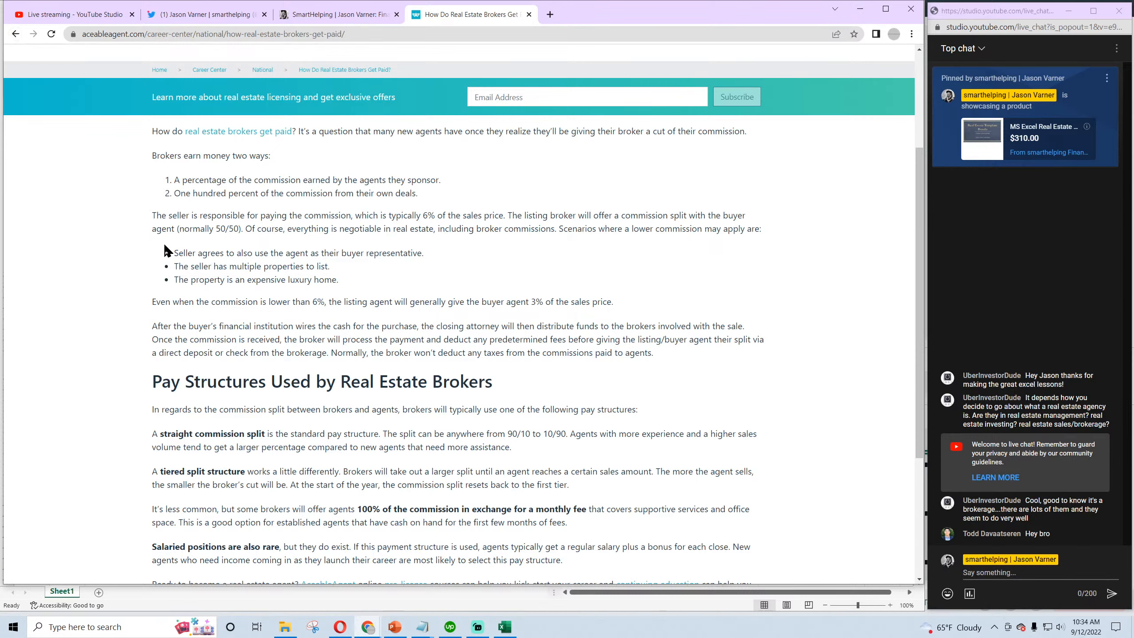
drag(175, 255, 353, 282)
click(355, 286)
click(165, 258)
drag(352, 282, 179, 256)
click(221, 265)
Switch to the Real Estate Brokerage Firm workbook in Excel and add a new sheet named Revenue Assumptions
click(513, 635)
click(155, 286)
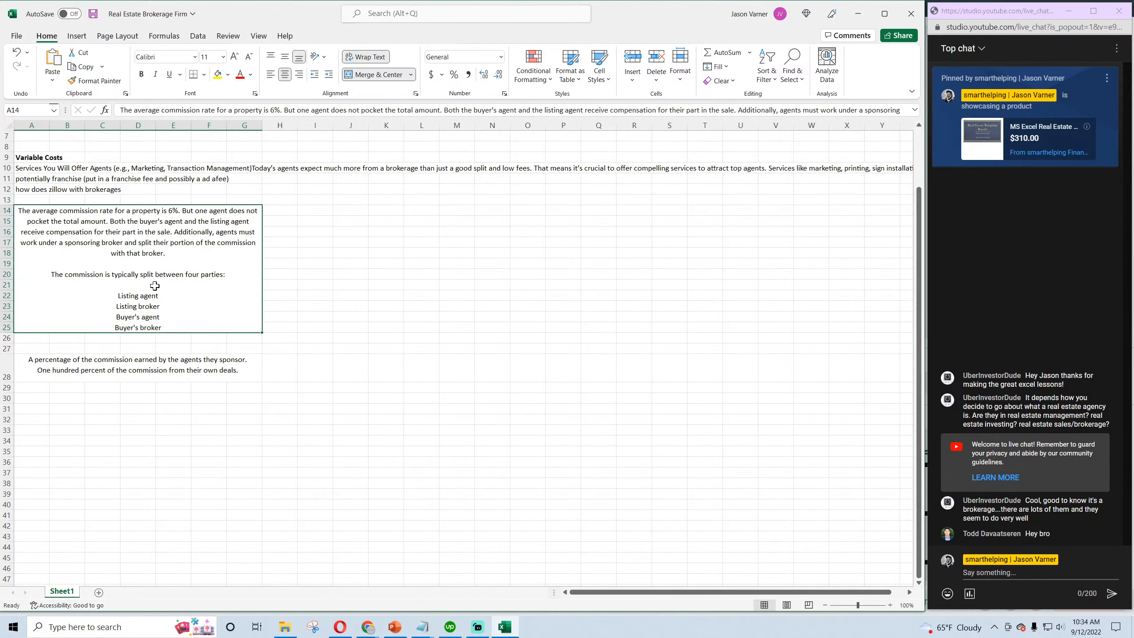
click(99, 592)
double_click(97, 591)
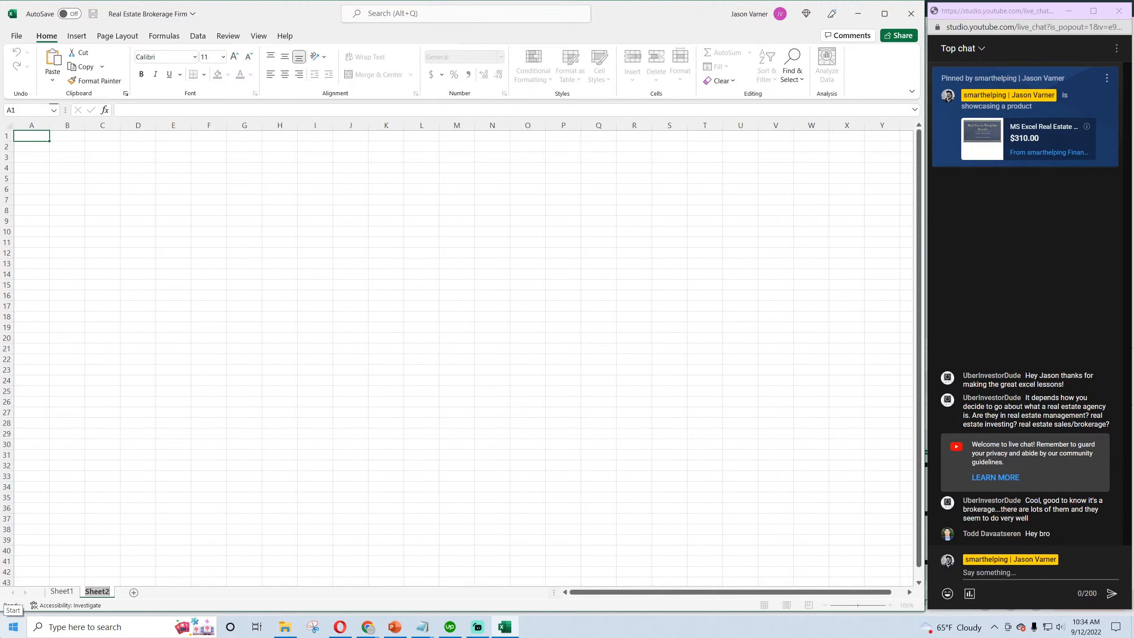
text(Revenue)
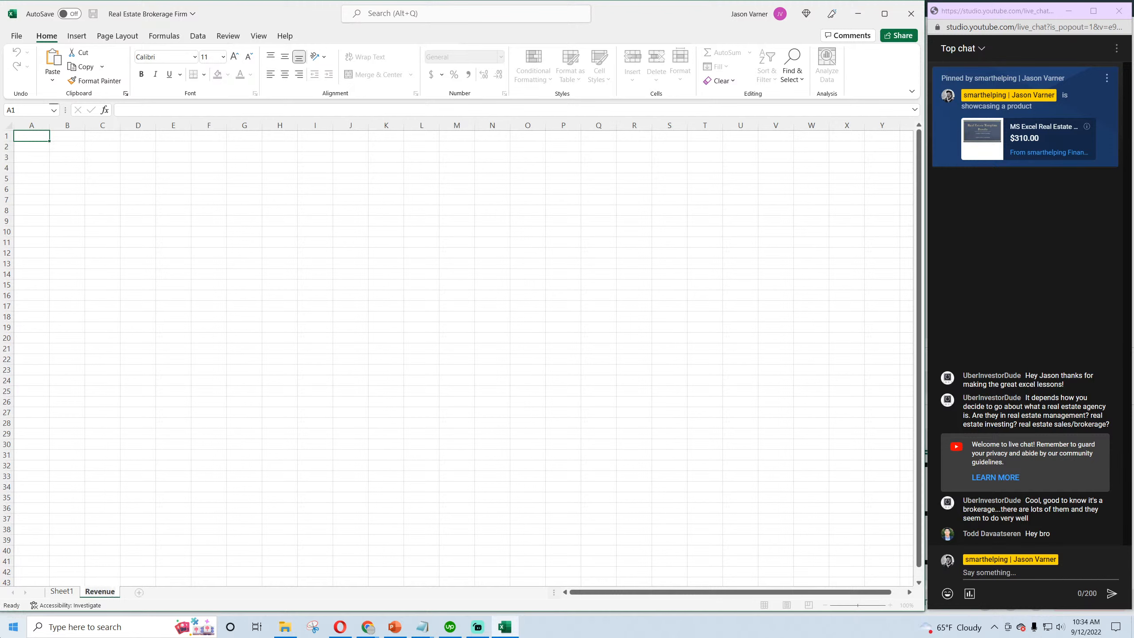
text( Assumptions)
key(Return)
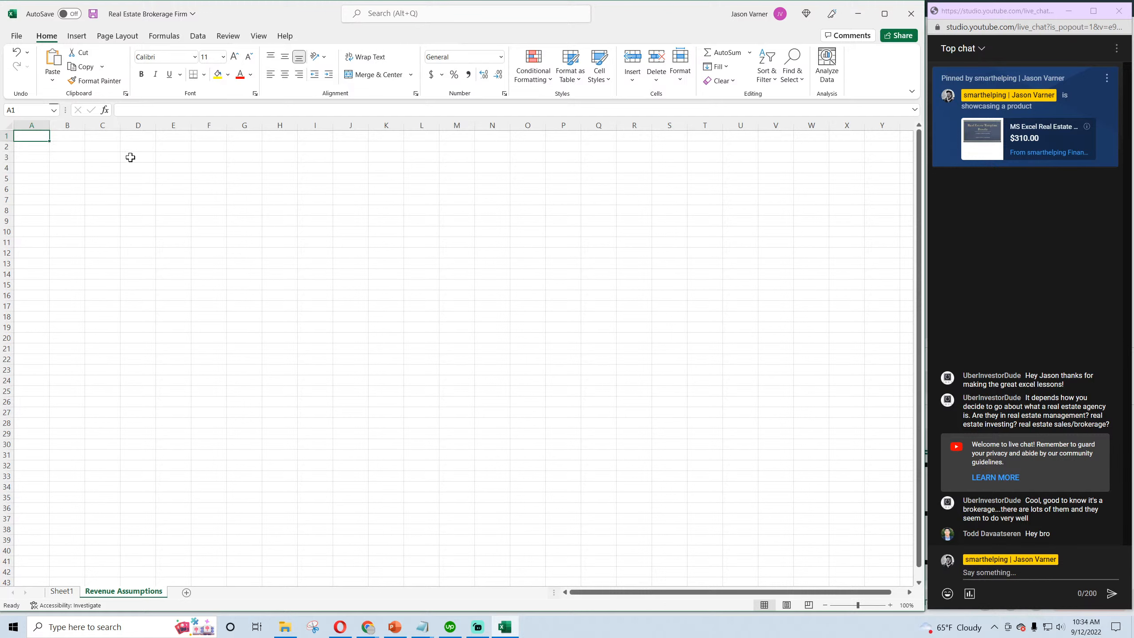
click(110, 159)
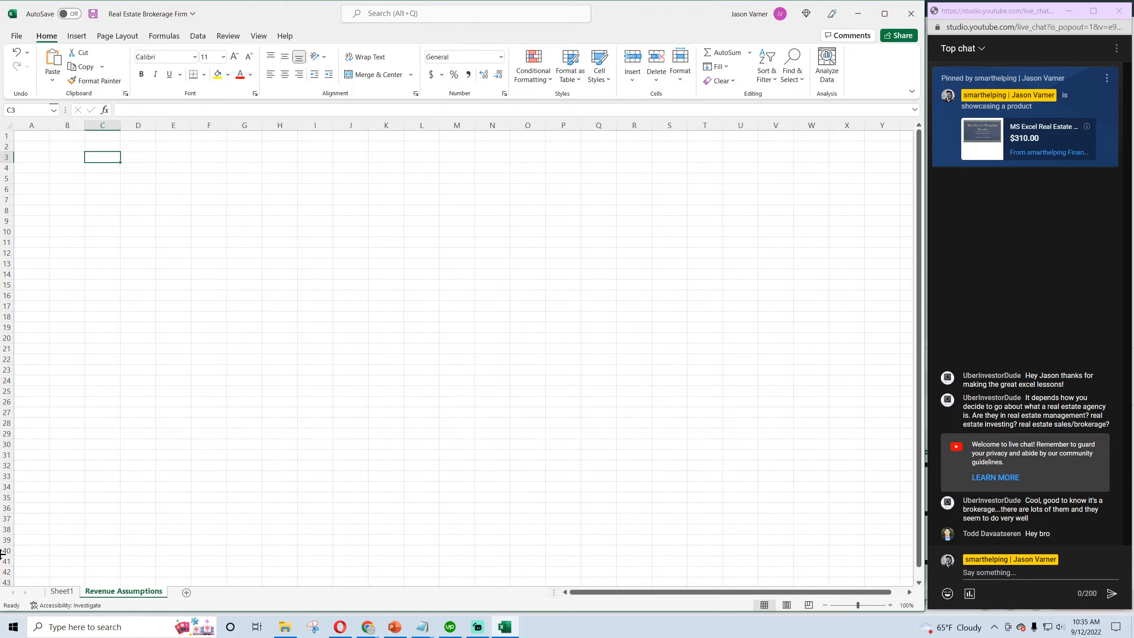
Open the Hotel Acquisition workbook from the Real Estate folder, examine its assumption sheets and annual income statement, and close it
click(285, 627)
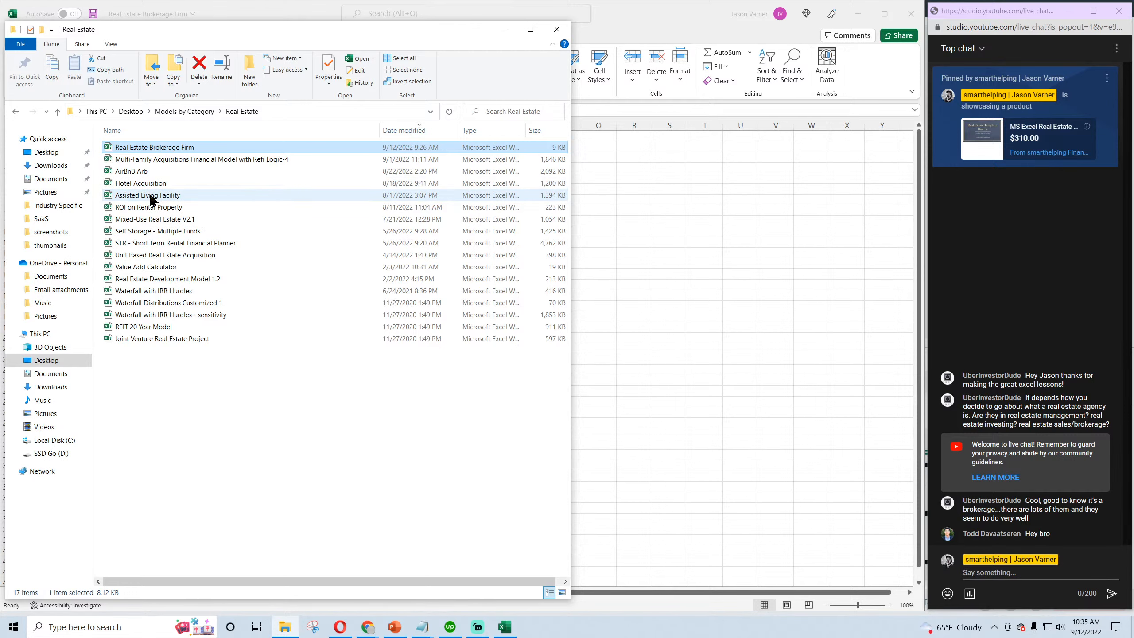
double_click(152, 184)
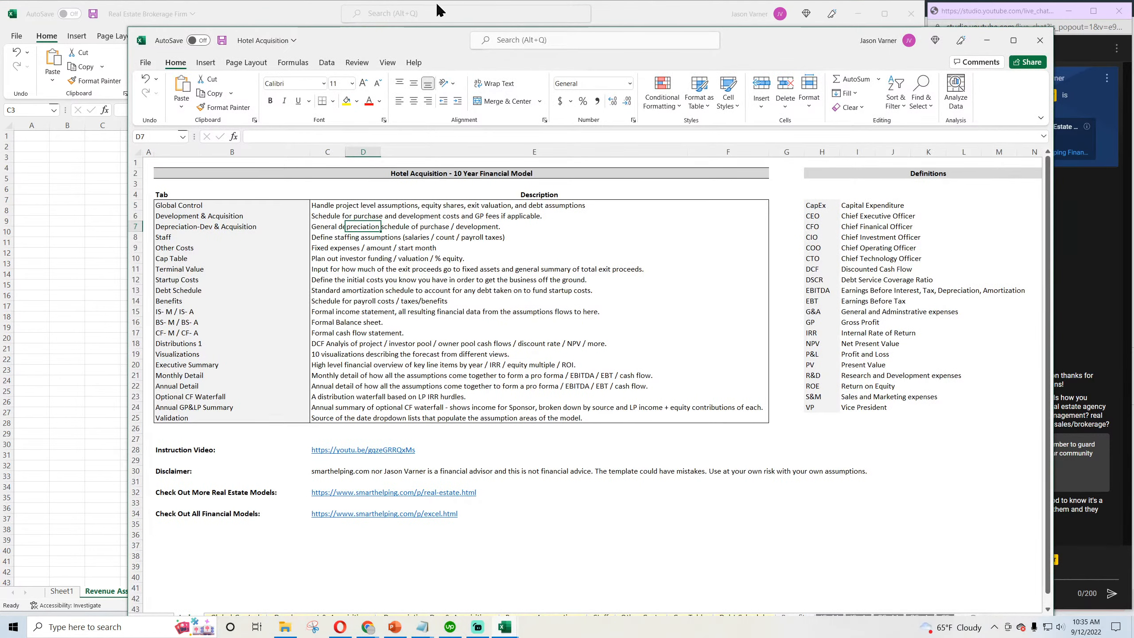
drag(418, 45, 291, 20)
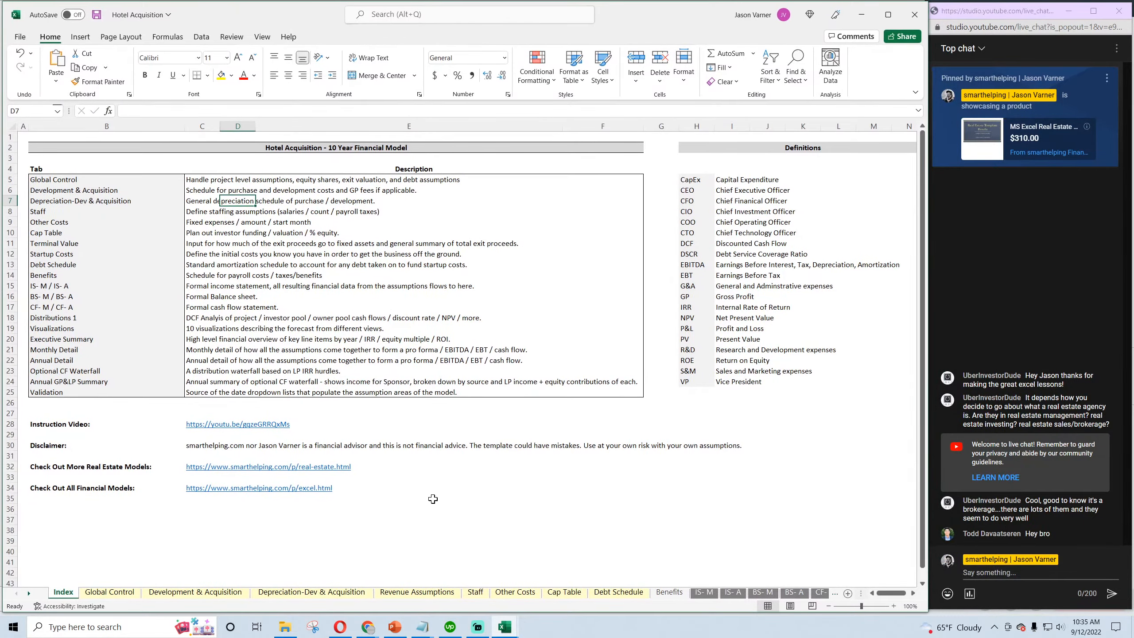
click(190, 593)
click(314, 594)
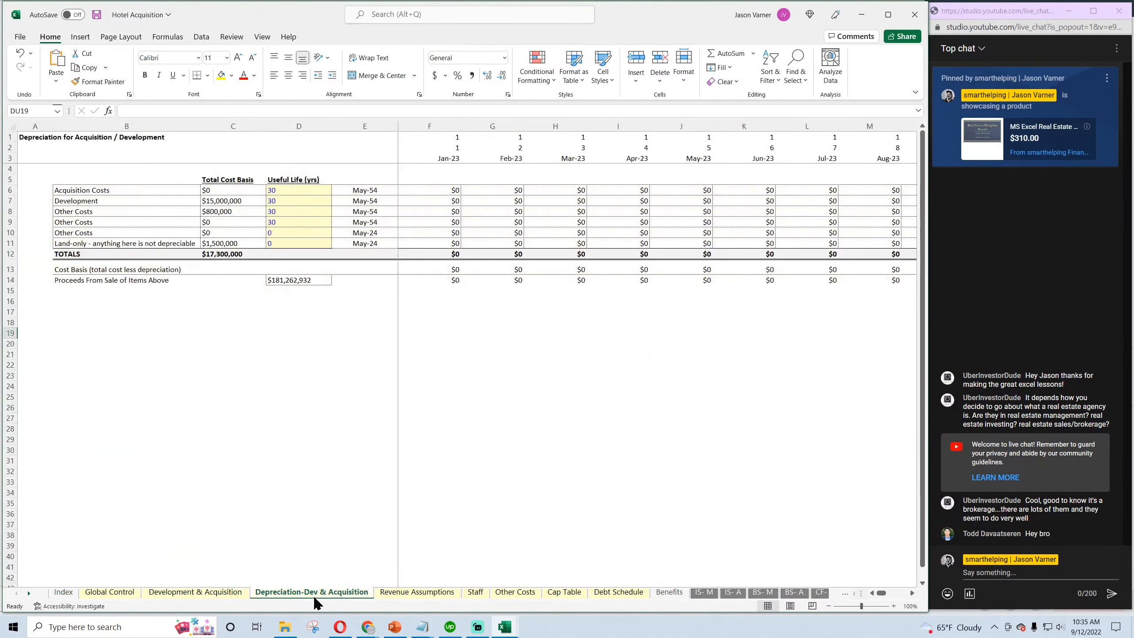
click(735, 593)
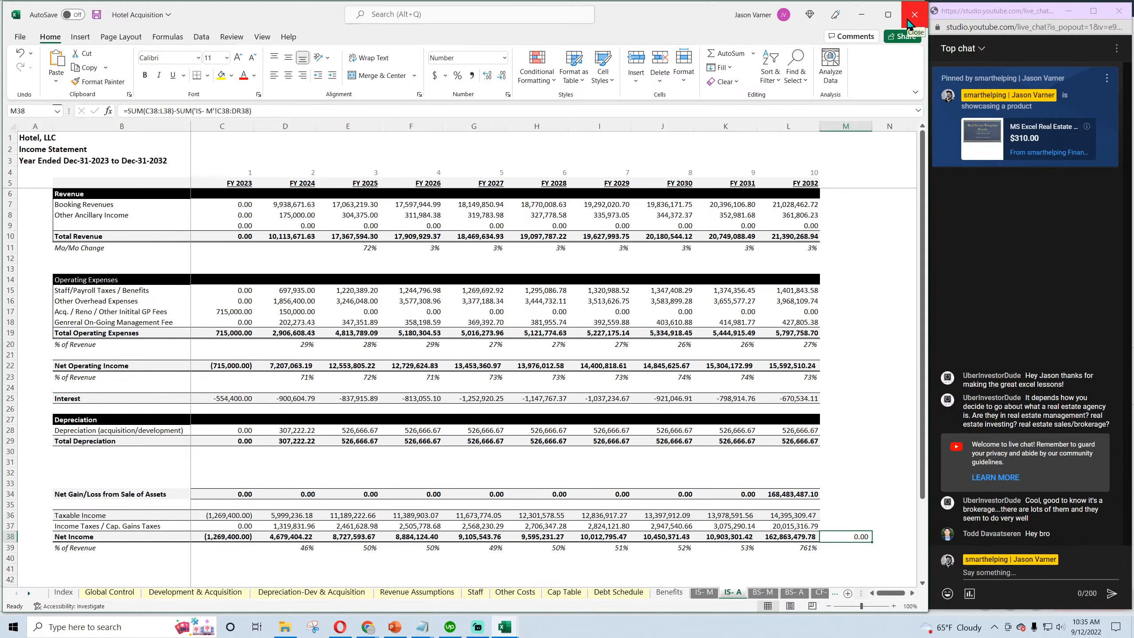
click(909, 22)
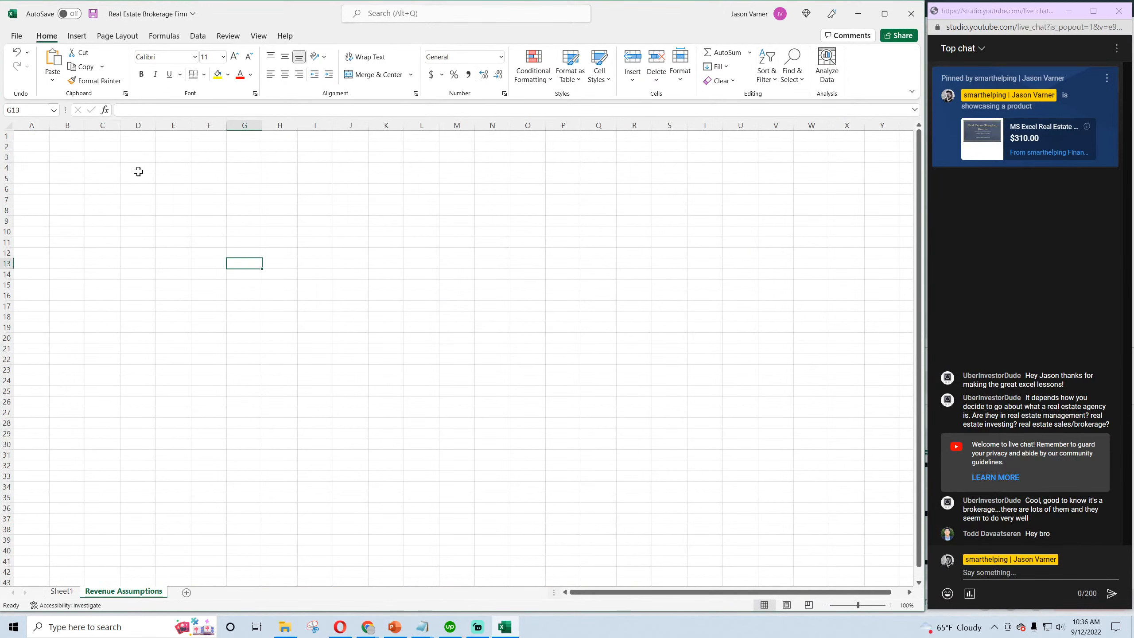
Enter the label "Expected # of Deals Completed per Month" in cell C4 of the Revenue Assumptions sheet
click(59, 156)
key(Right)
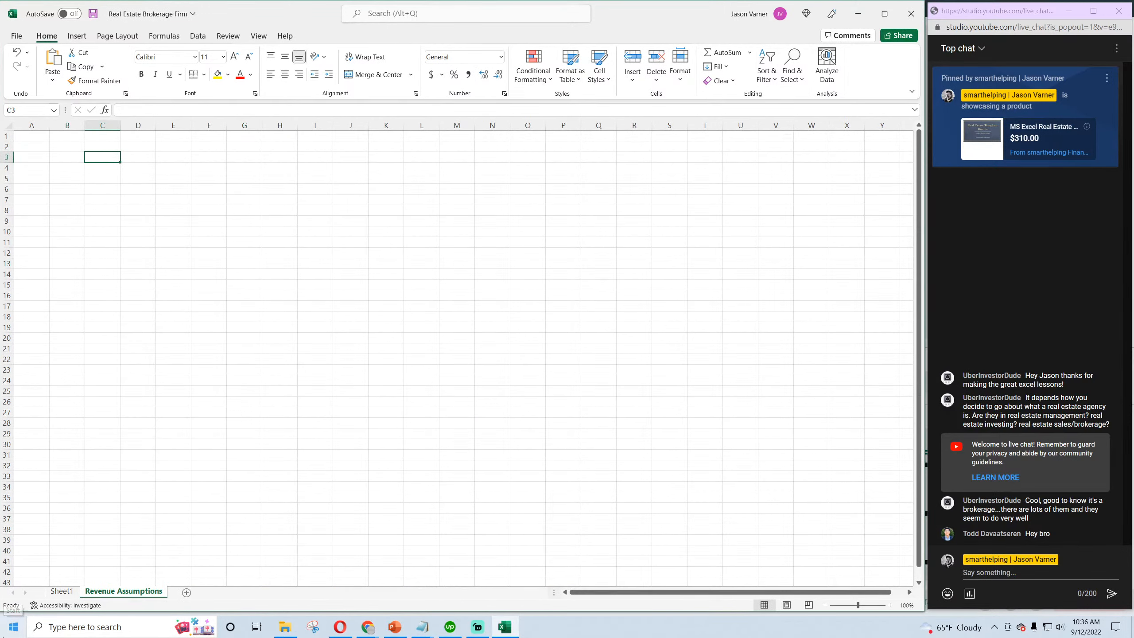
key(Down)
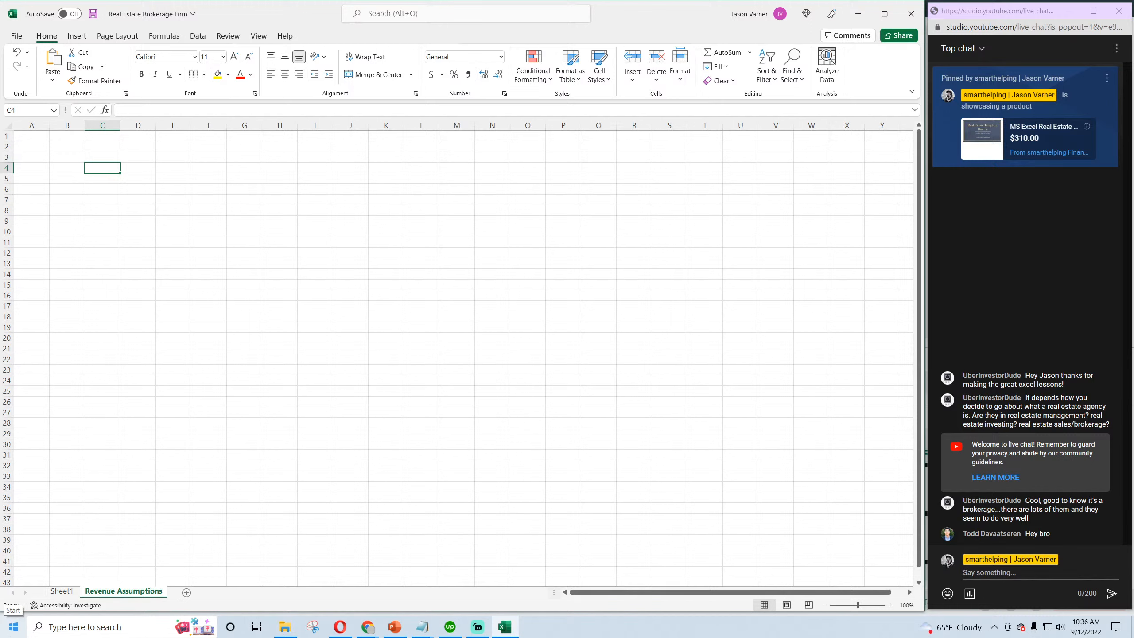
text(Expe)
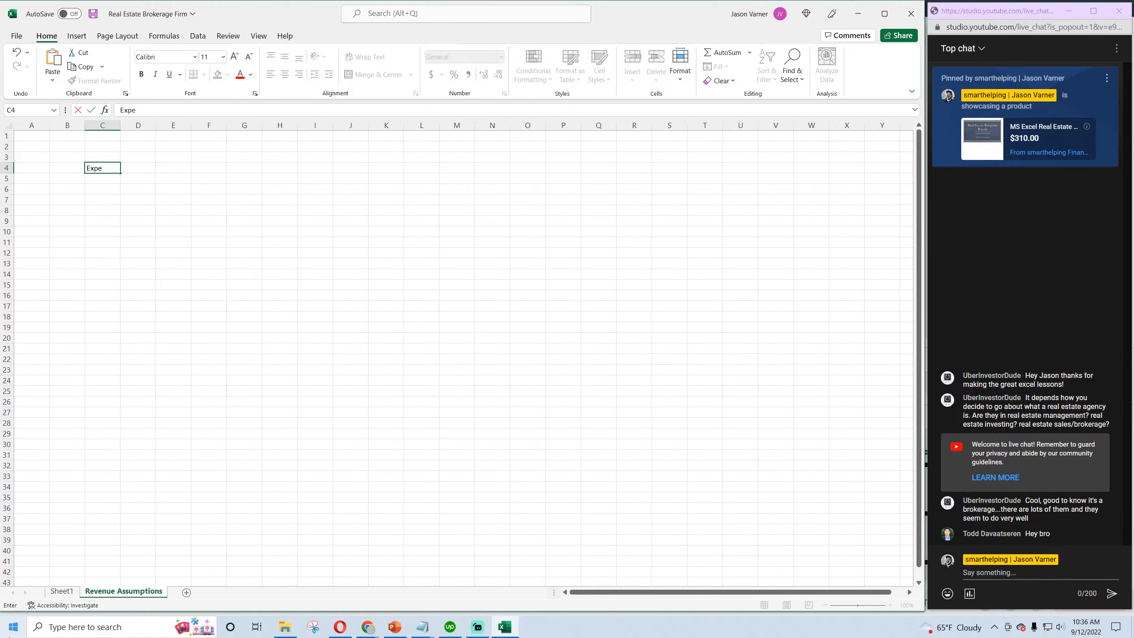
text(cted # of Properties)
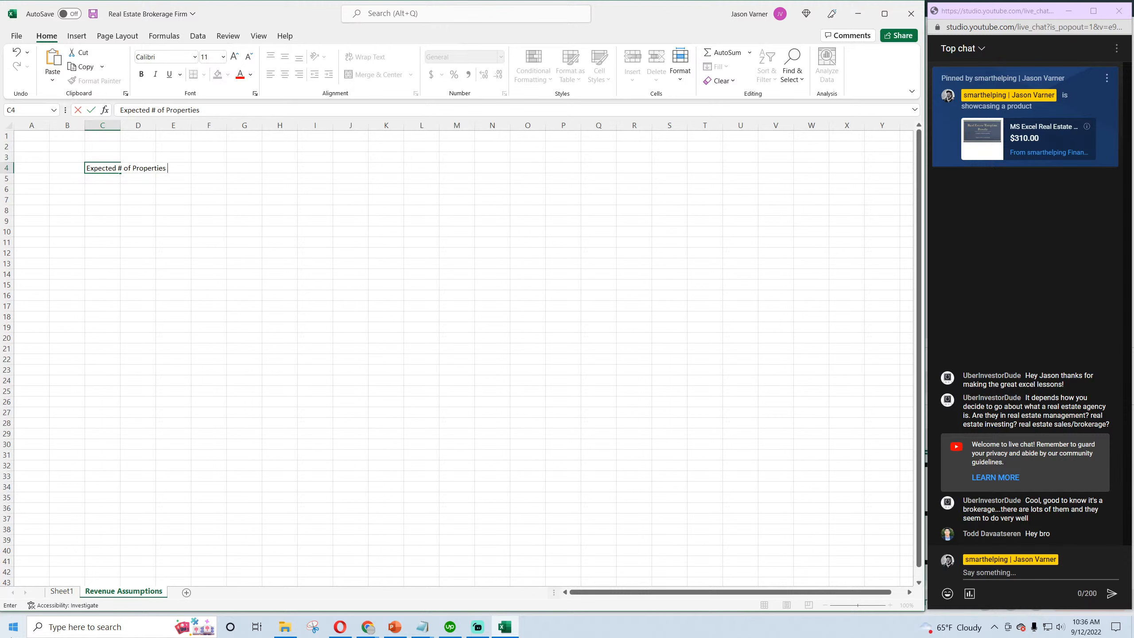
key(BackSpace)
key(BackSpace)
key(BackSpace)
key(BackSpace)
key(BackSpace)
key(BackSpace)
key(BackSpace)
key(BackSpace)
key(BackSpace)
key(BackSpace)
text(of Deals Completed per Month)
key(Return)
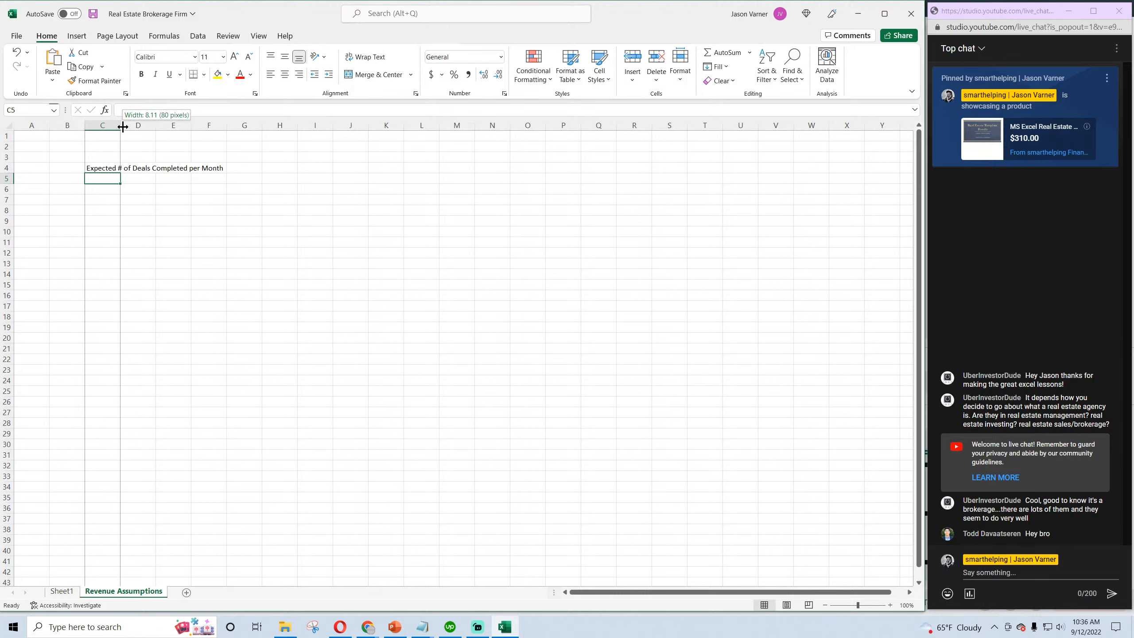
Widen column C to fit the deals label and move the label down to cell C5
drag(126, 124, 244, 128)
click(228, 168)
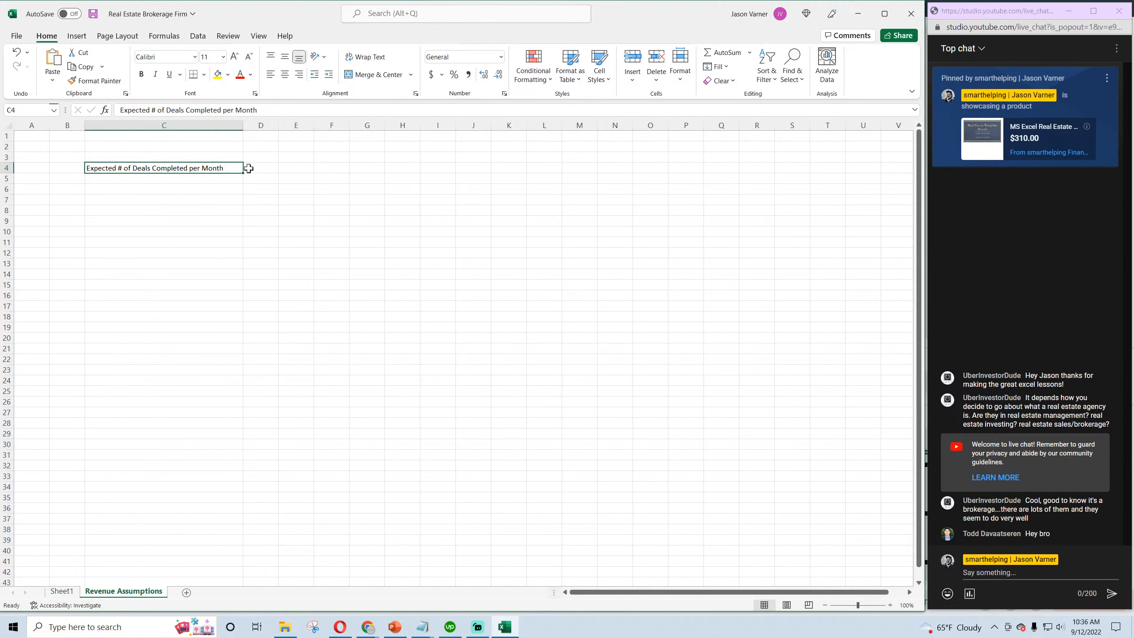
click(273, 168)
click(215, 168)
drag(215, 168, 216, 179)
Enter 1 in cell D4 and fill it across row 4 to column M
click(264, 168)
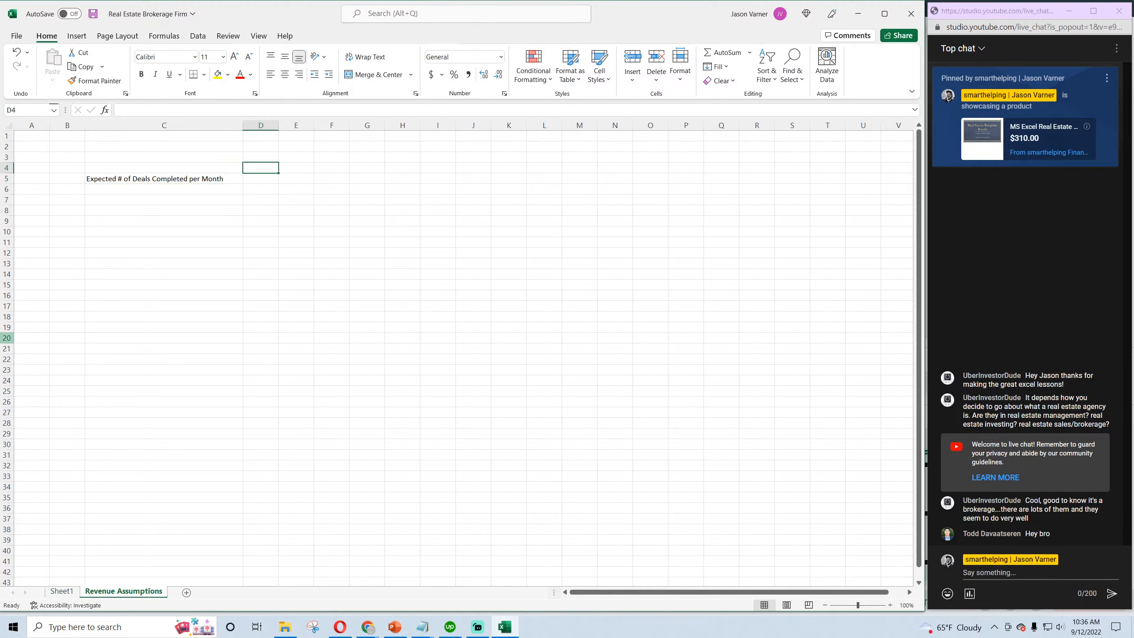
text(1)
key(Return)
key(Return)
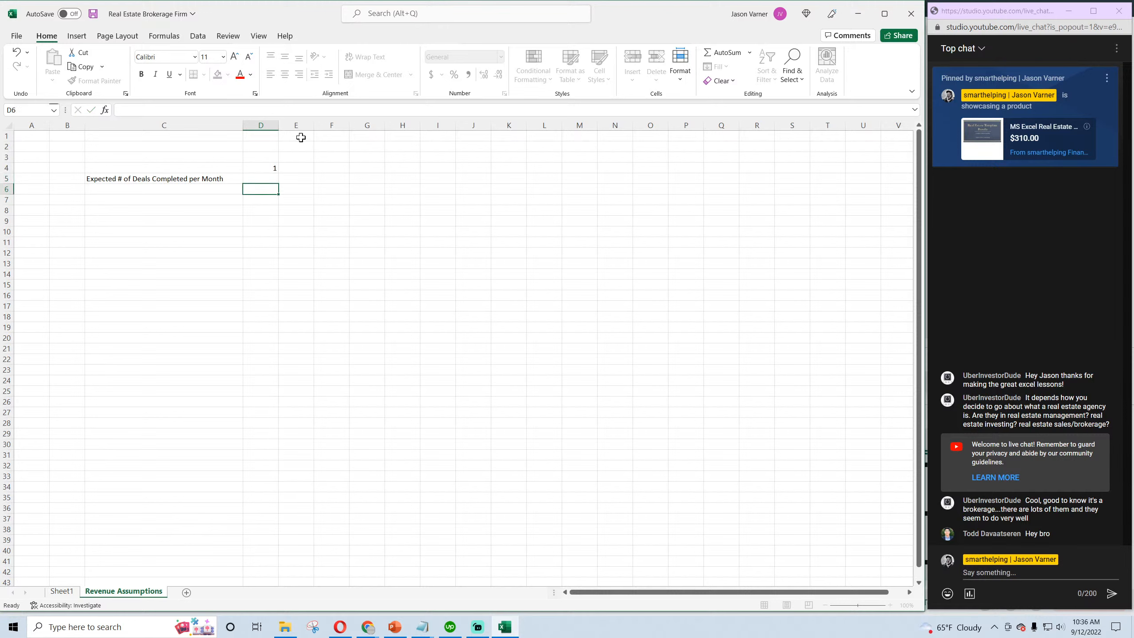
click(266, 169)
drag(278, 173, 589, 175)
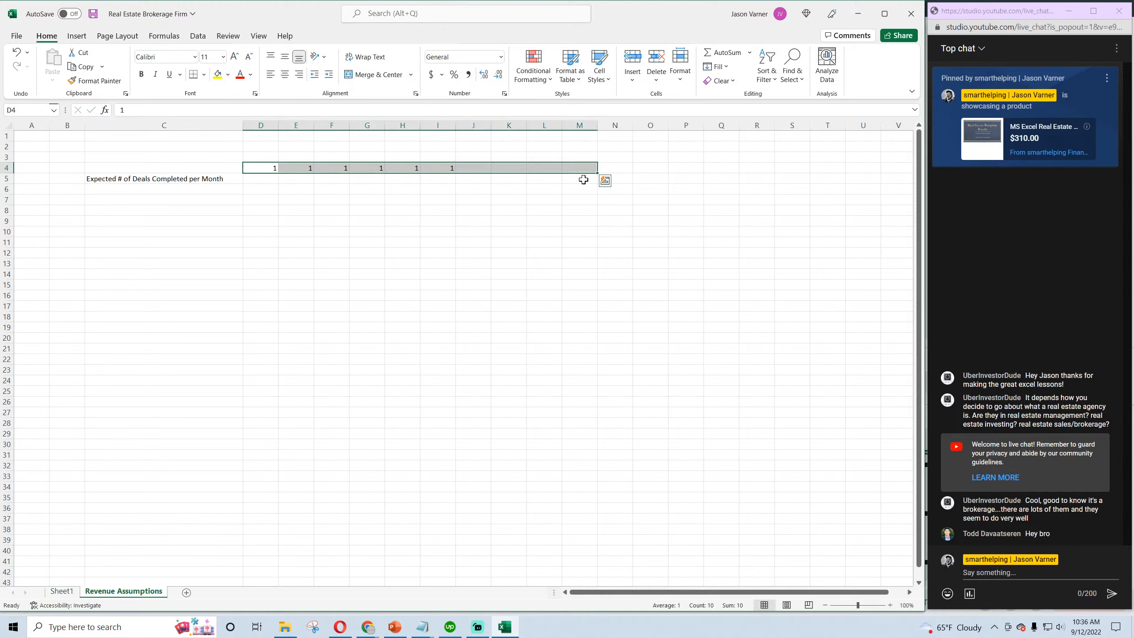
Number the header row 1 through 10 across cells D4 to M4 of the Revenue Assumptions sheet
click(291, 170)
text(2)
key(Return)
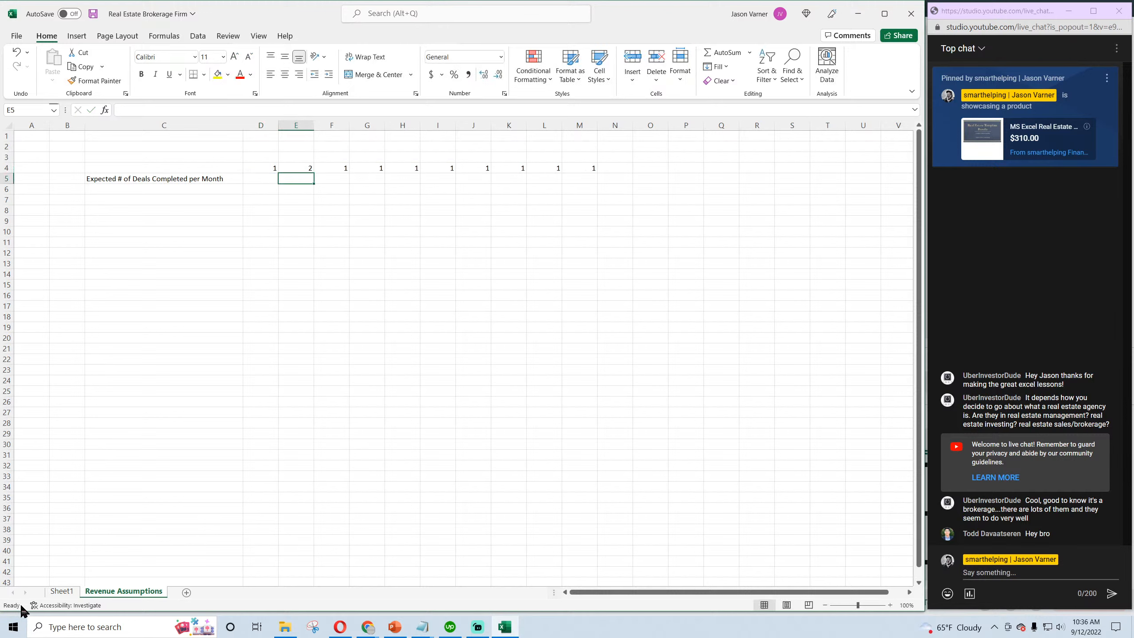
click(305, 169)
drag(314, 173, 591, 173)
click(545, 169)
click(549, 232)
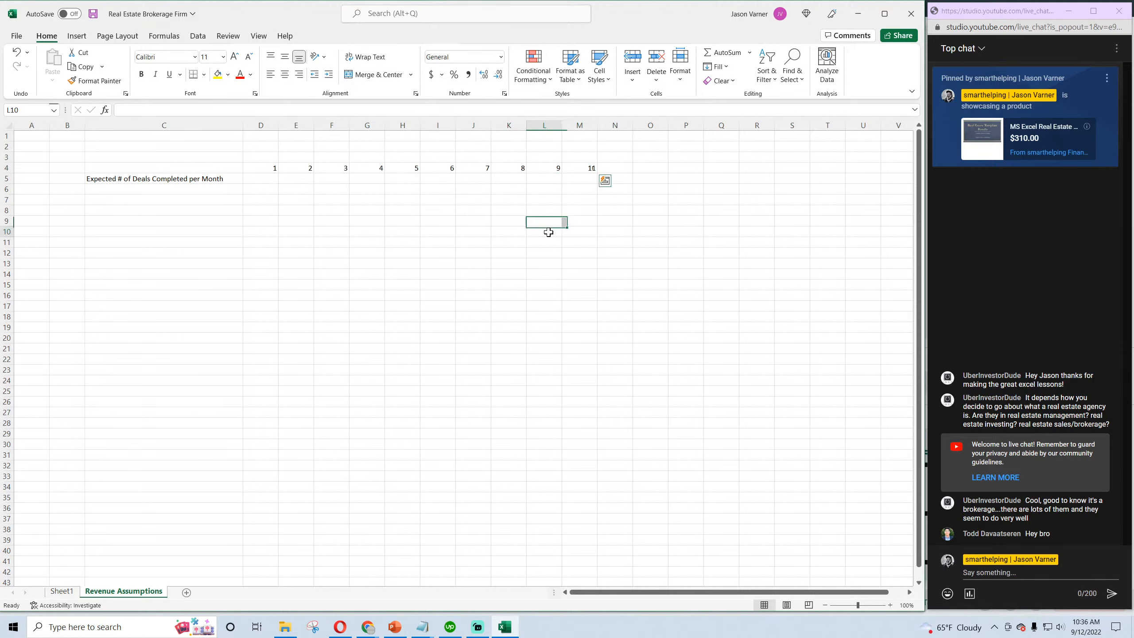
Freeze the panes at cell D5 so the header row and label columns stay in view, and save the workbook
click(253, 177)
click(259, 36)
click(532, 76)
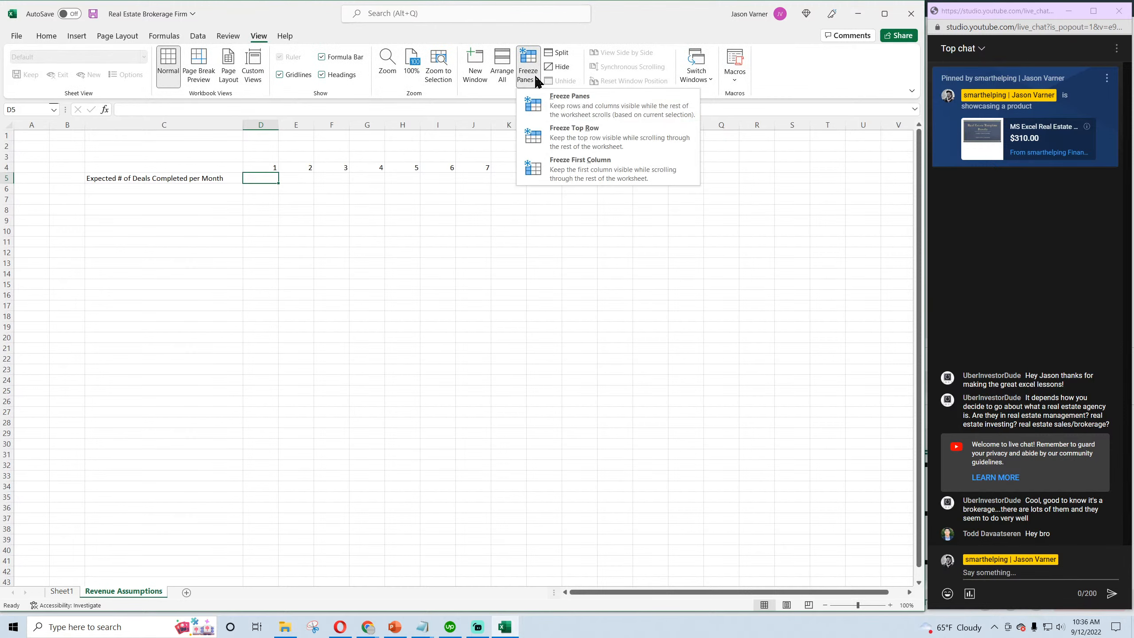
click(570, 97)
click(403, 316)
click(47, 36)
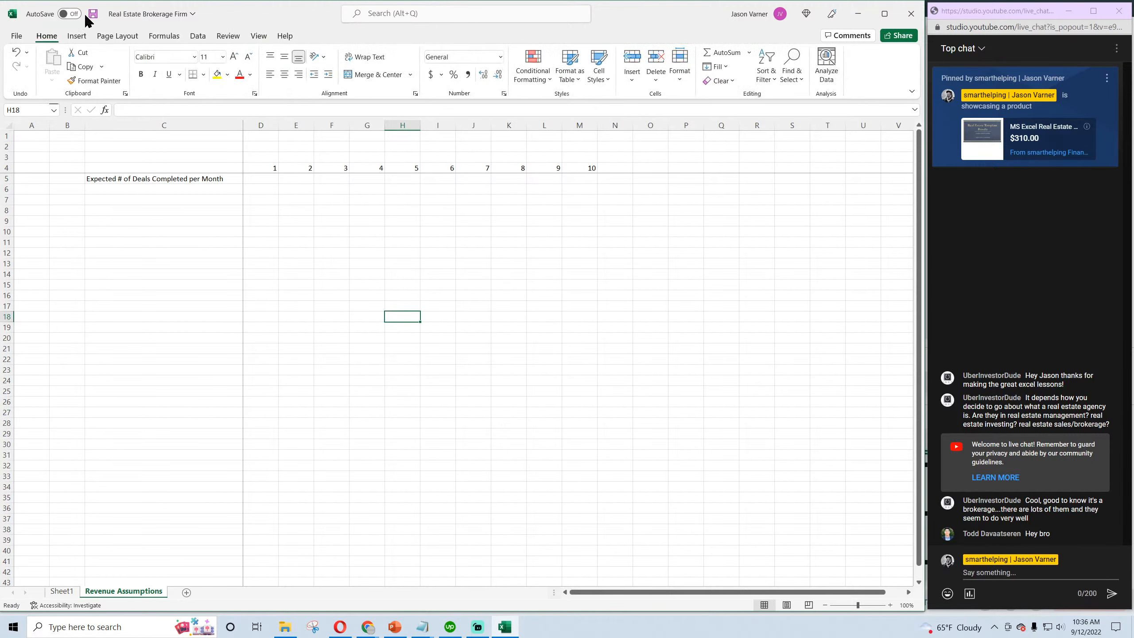
click(93, 14)
click(207, 223)
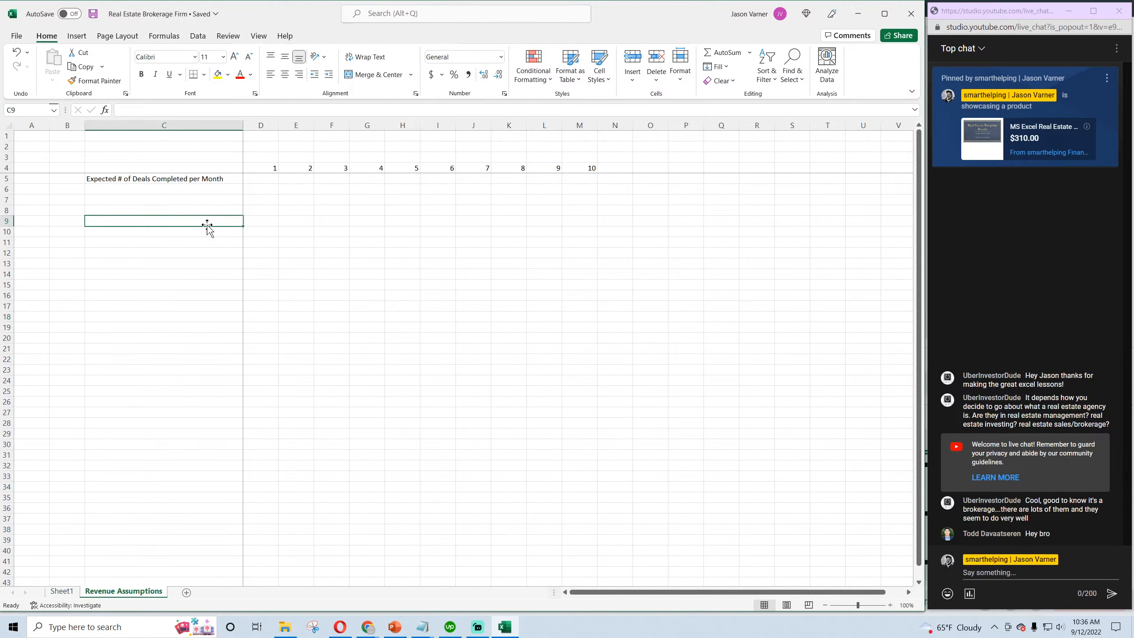
Move the "Expected # of Deals Completed per Month" label from cell C5 down to C6
click(188, 179)
drag(183, 184, 207, 188)
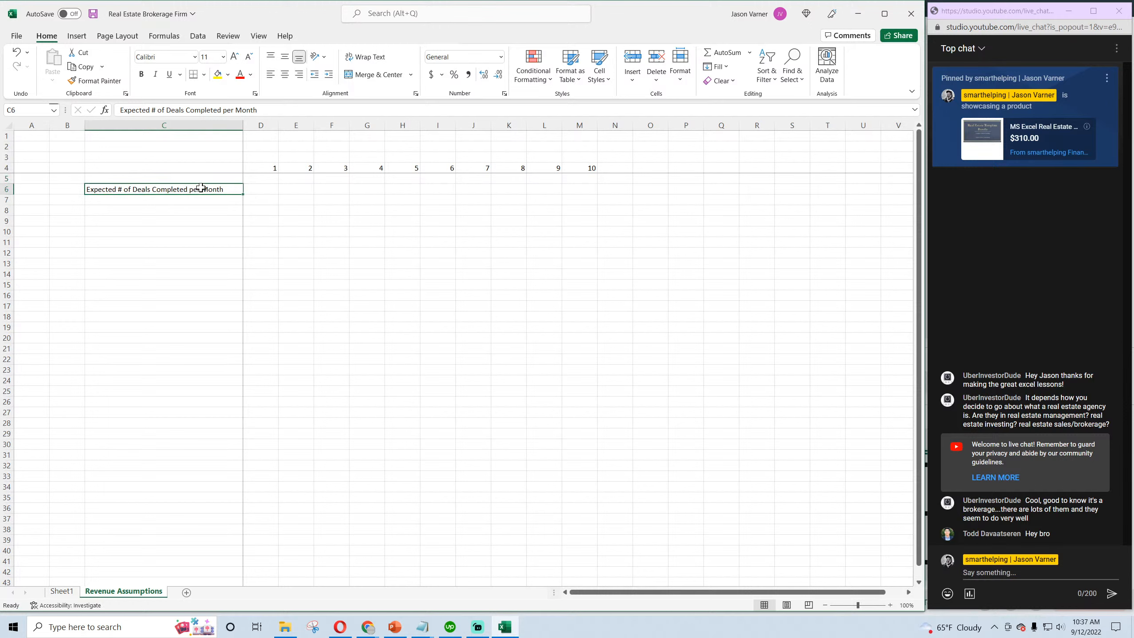
click(263, 191)
click(187, 211)
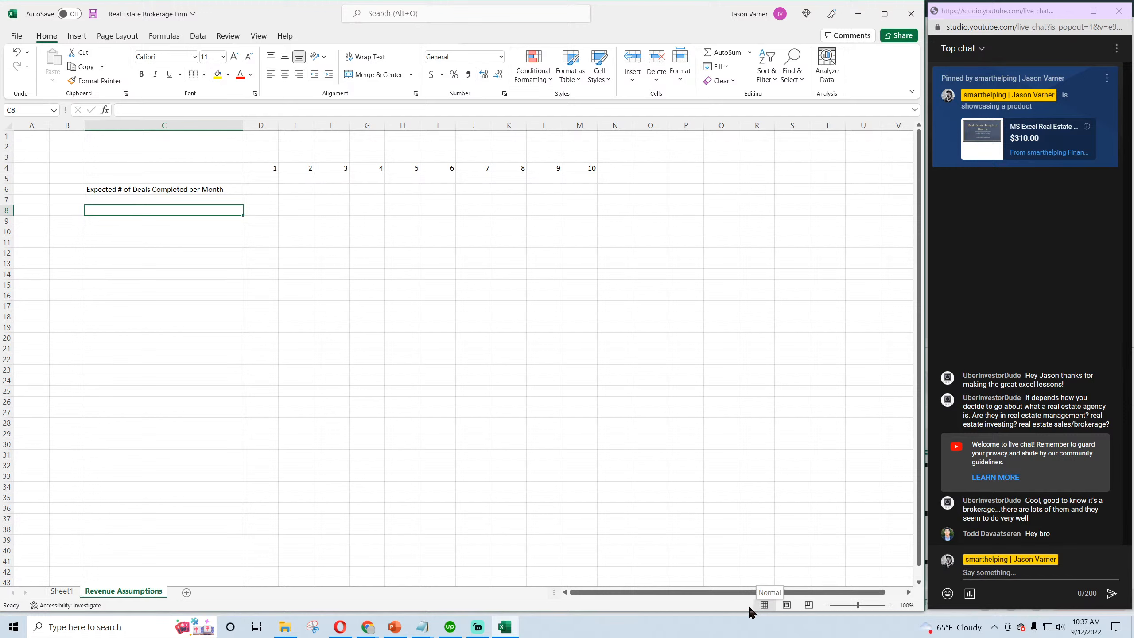
click(289, 193)
click(293, 201)
click(298, 211)
click(302, 243)
click(305, 264)
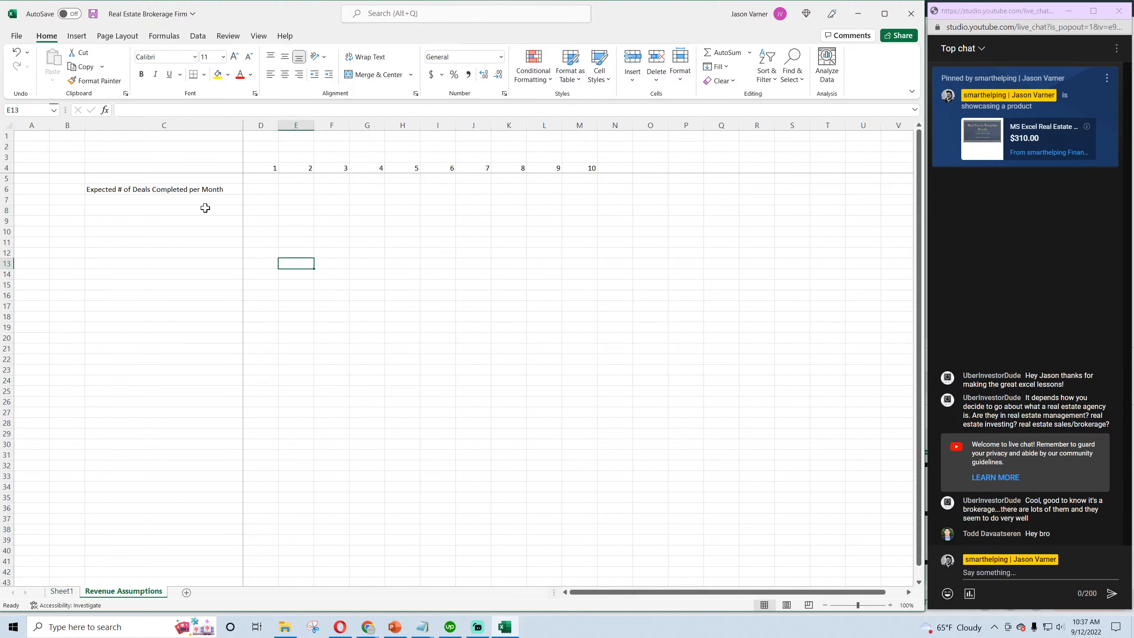
click(265, 190)
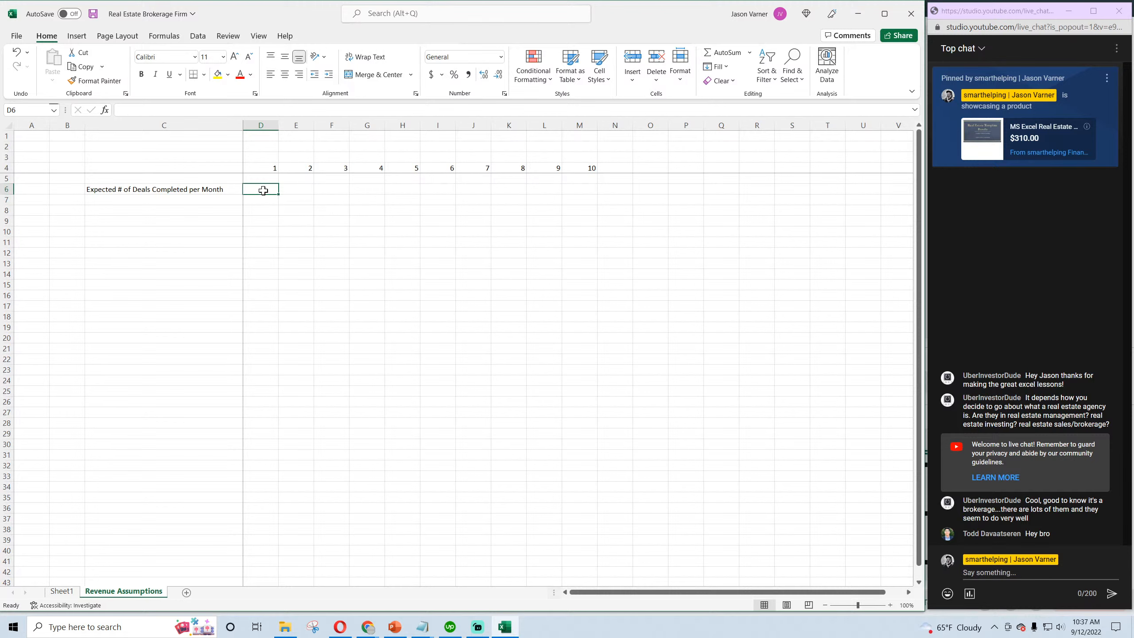
click(275, 255)
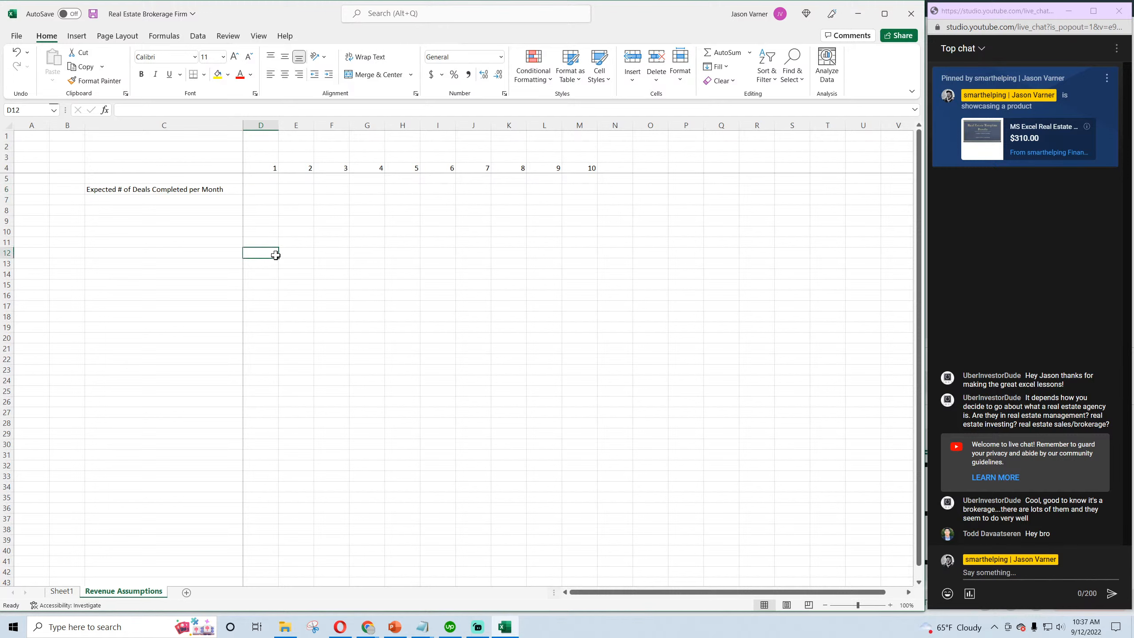
click(271, 189)
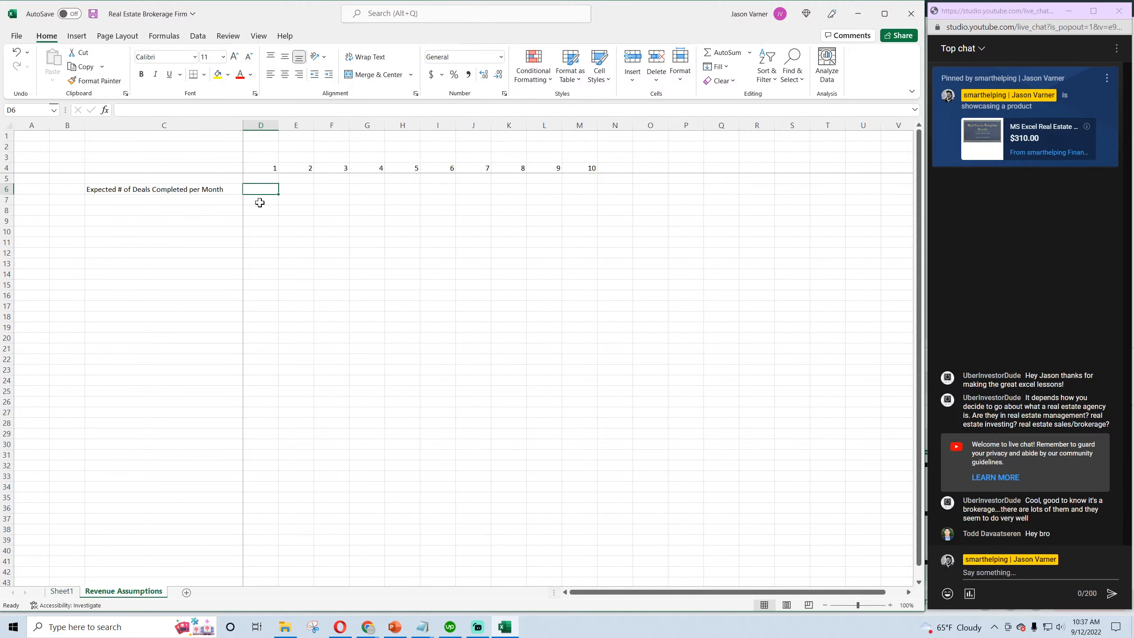
click(267, 254)
click(261, 190)
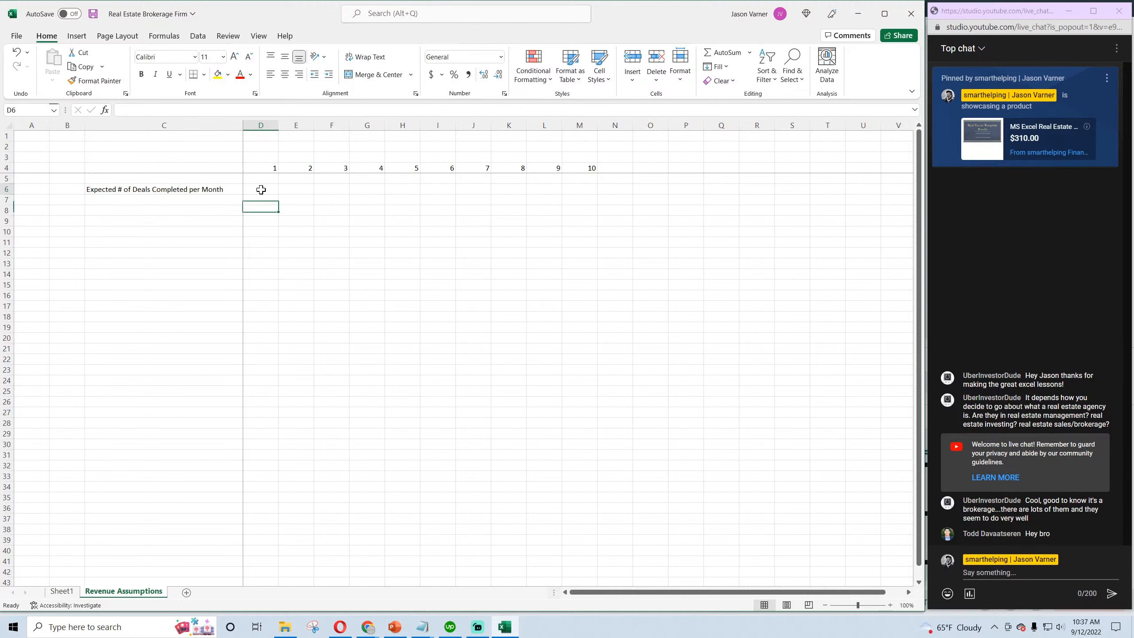
click(261, 223)
click(261, 192)
click(262, 223)
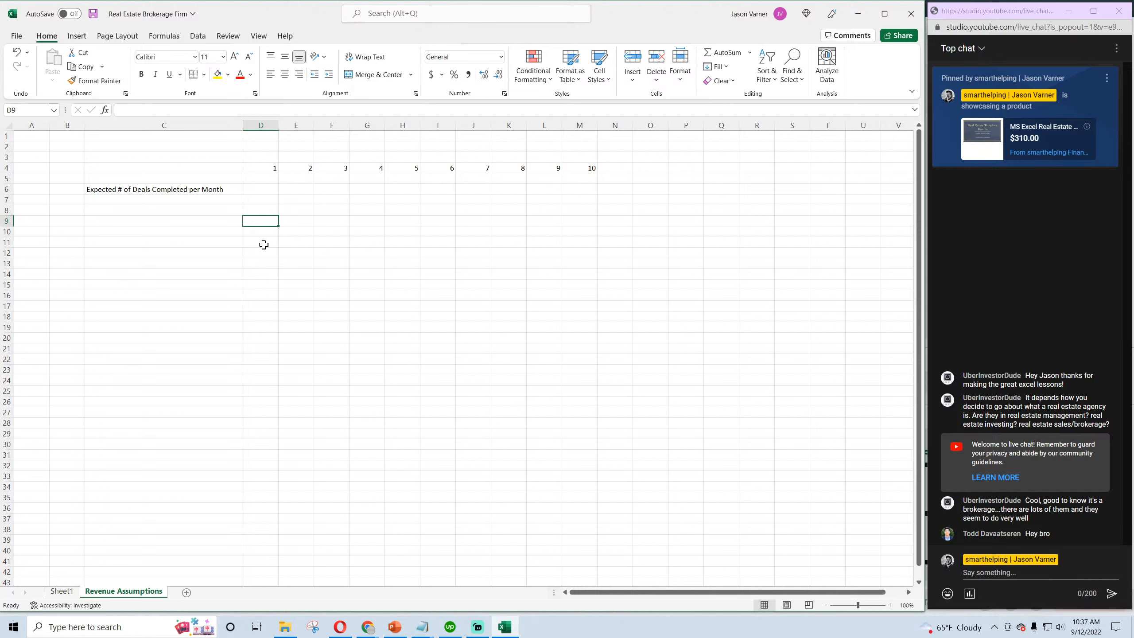
click(161, 194)
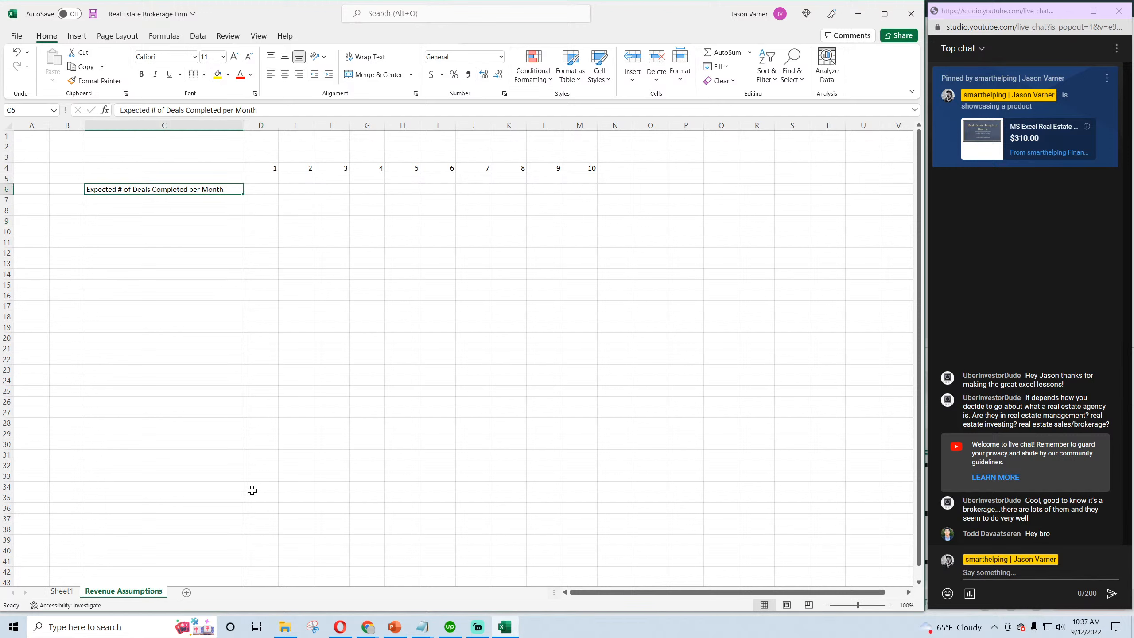
Review the notes on Sheet1 about how sponsoring brokers earn commission, and return to the Revenue Assumptions sheet
click(62, 591)
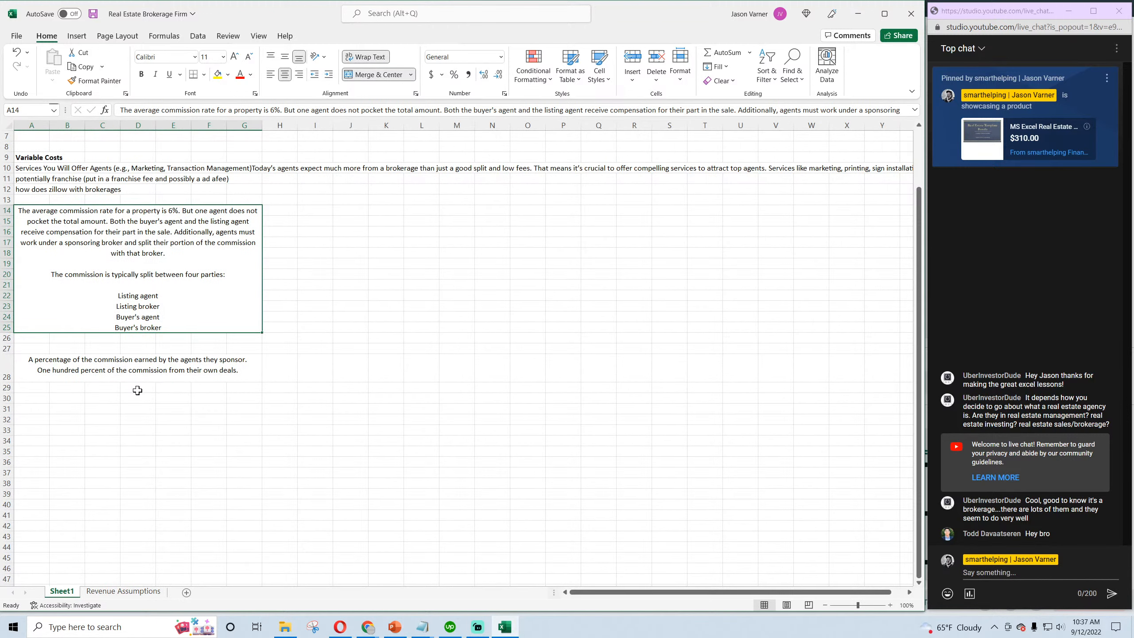
click(136, 366)
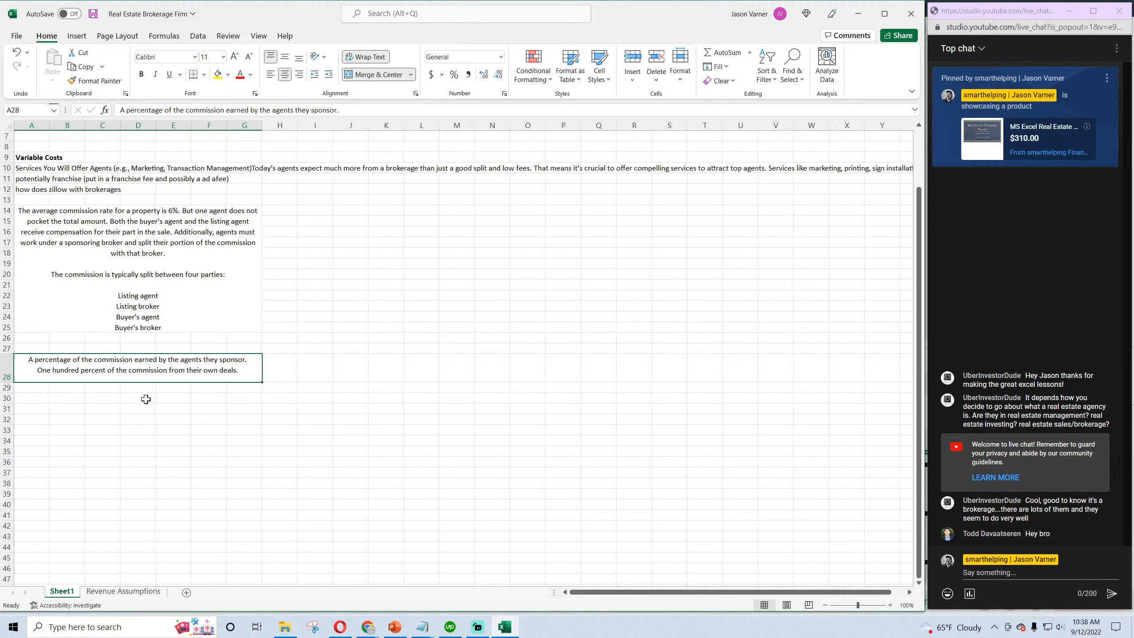
click(123, 592)
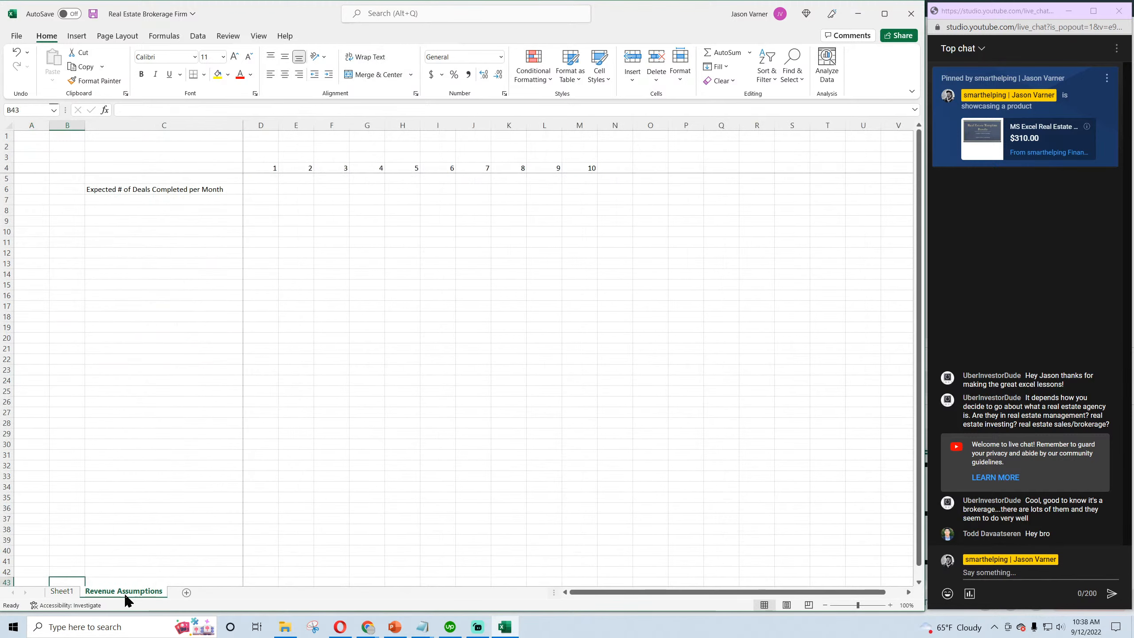
click(134, 190)
click(151, 272)
click(139, 200)
click(139, 220)
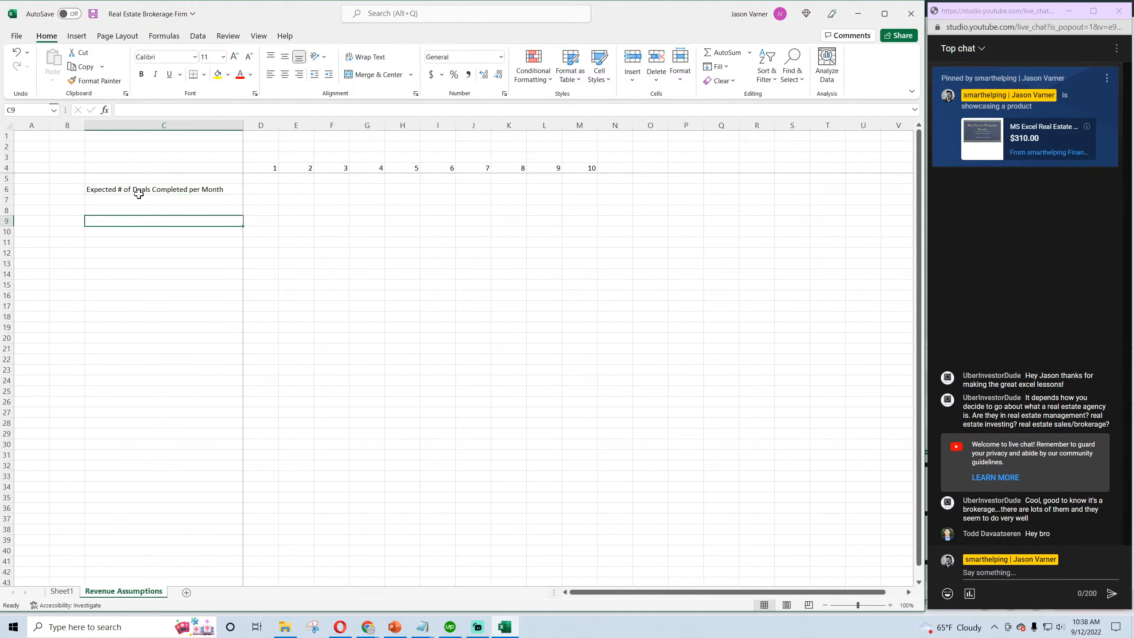
click(138, 194)
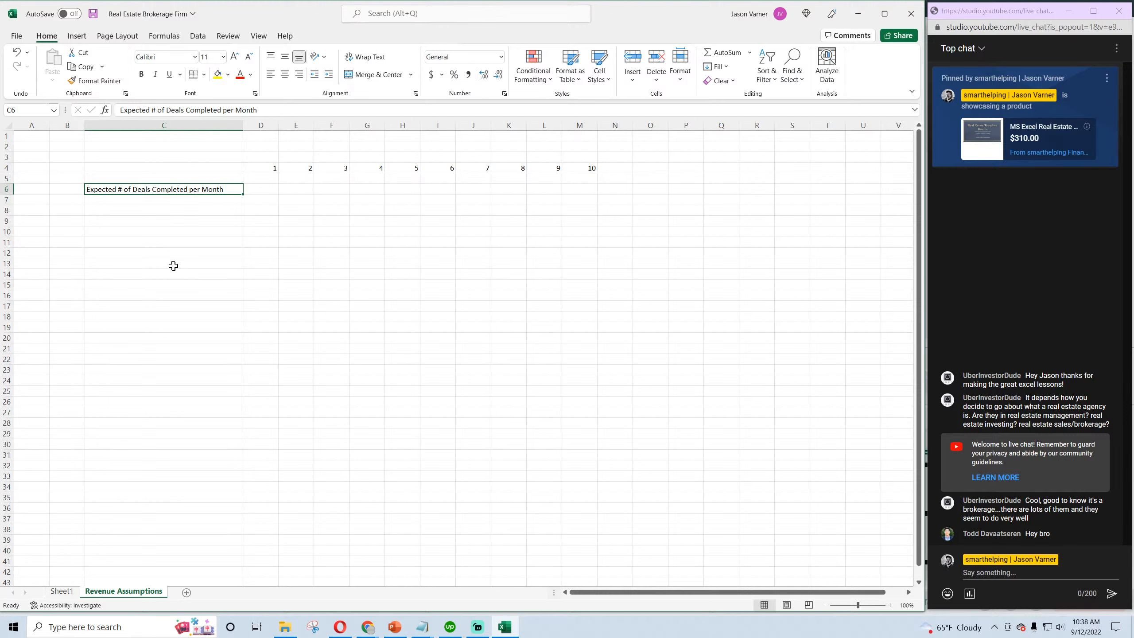
click(255, 191)
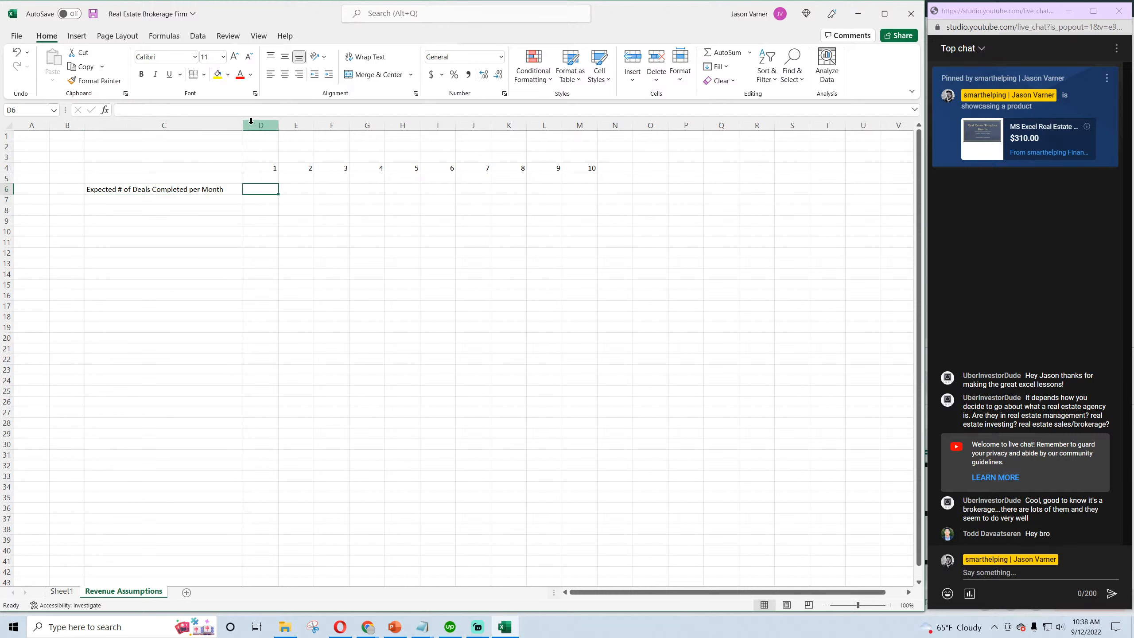
Move the deals label from C6 to B6, widen column B to fit it, and narrow column C
click(203, 187)
drag(191, 194, 77, 196)
drag(84, 126, 209, 138)
drag(376, 124, 246, 126)
click(273, 178)
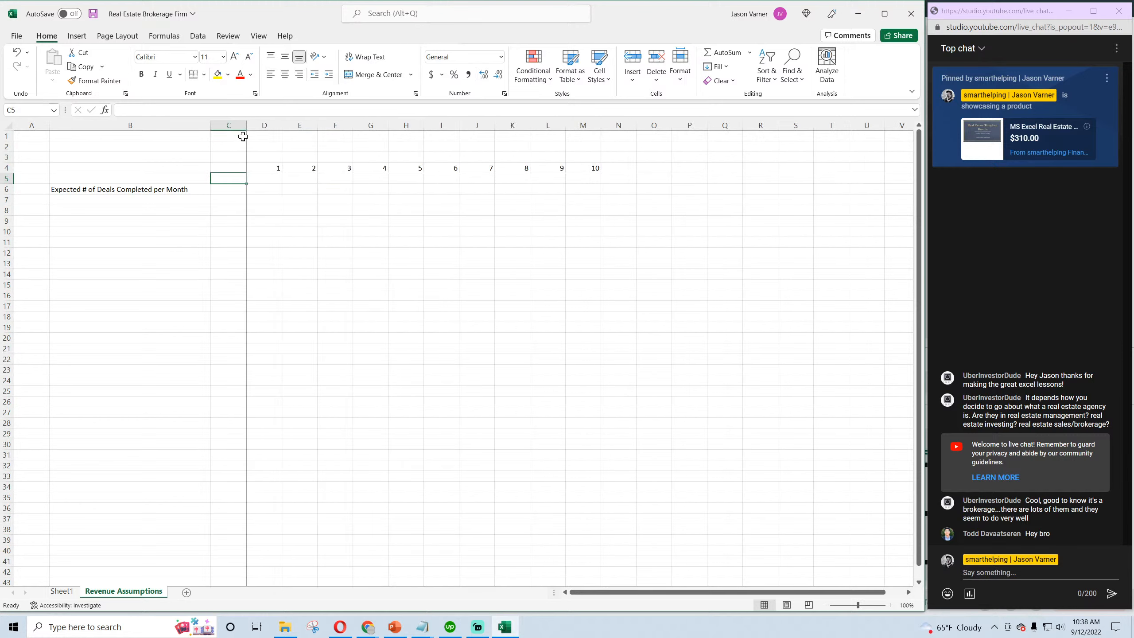
Move the deals label down to cell B7 and enter the label "Start Month of Operations" in B6
click(159, 190)
drag(157, 197, 152, 206)
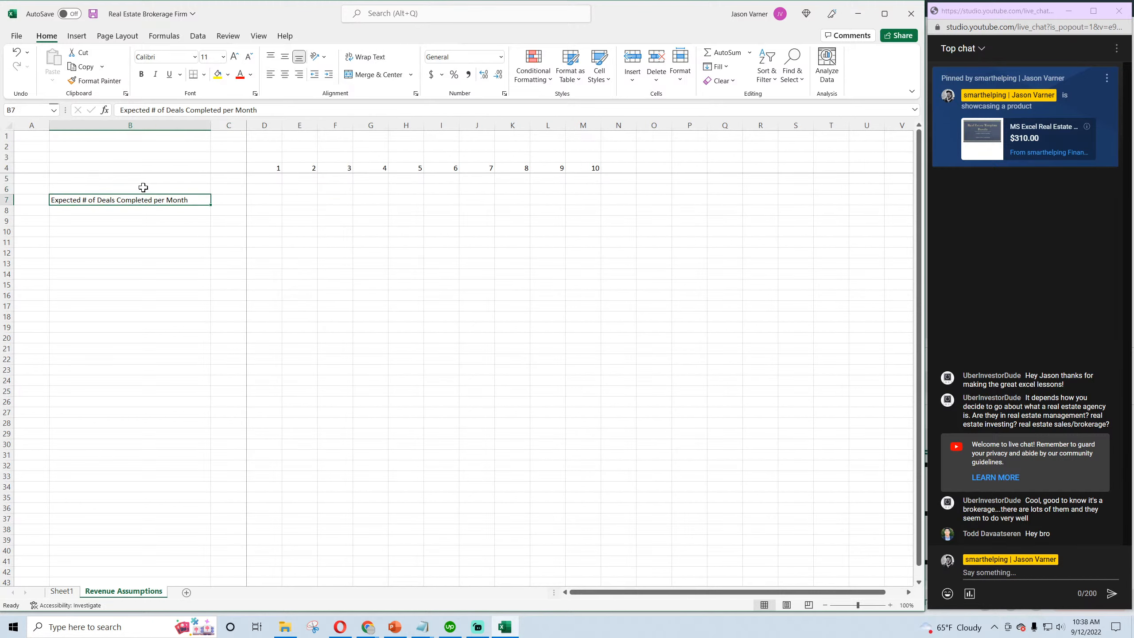
click(143, 187)
text(Start)
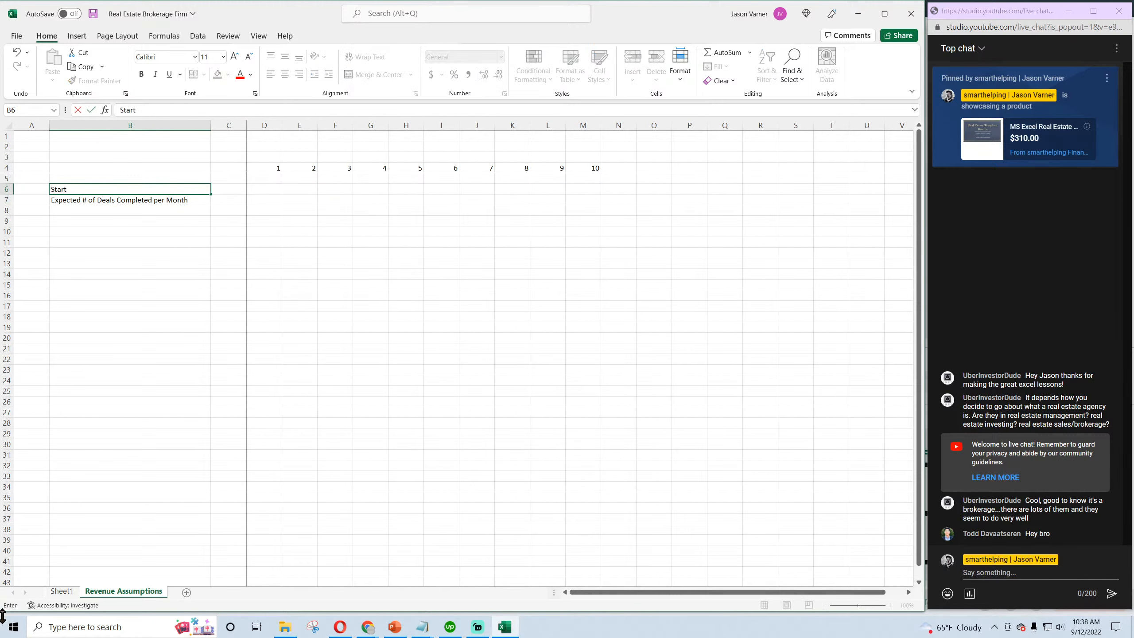
text( Month of Operationgs)
key(Return)
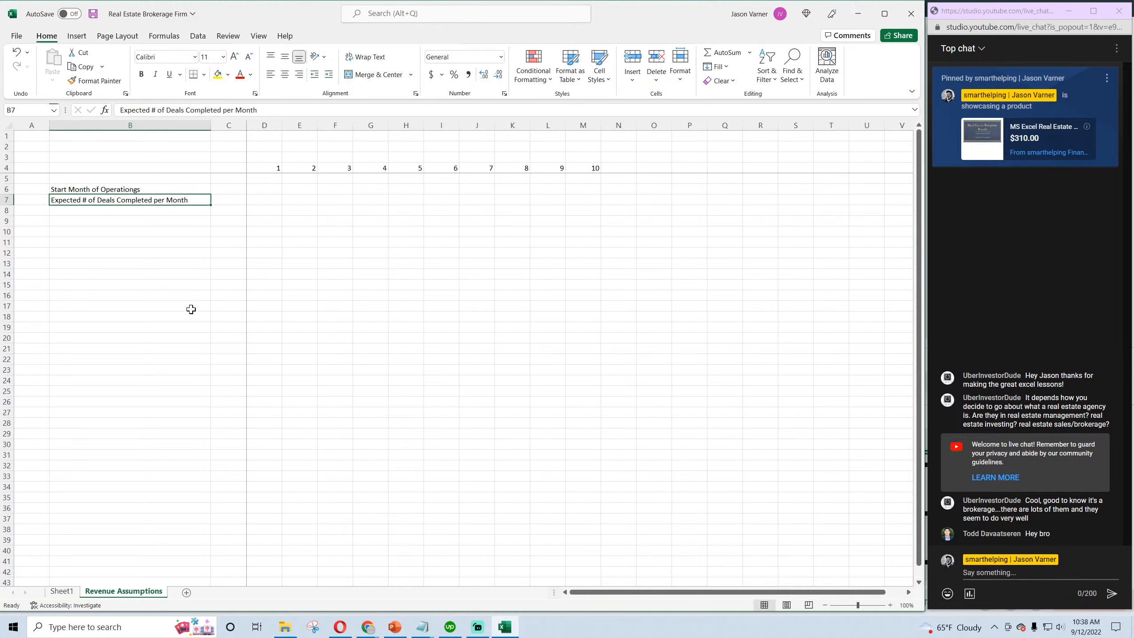
click(166, 188)
double_click(133, 190)
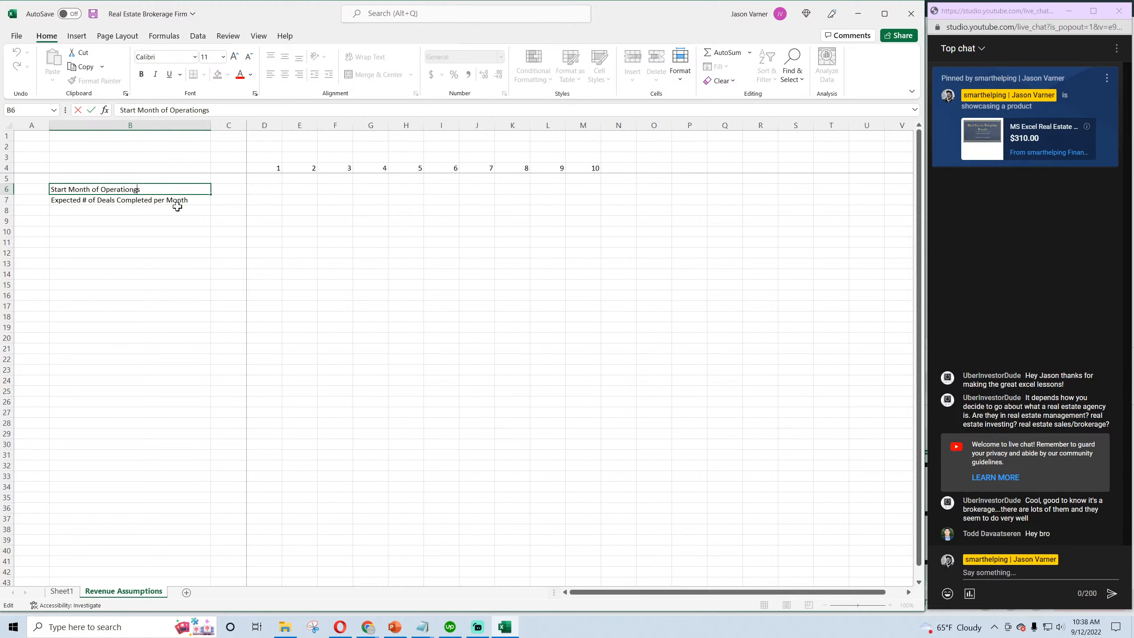
key(BackSpace)
key(Return)
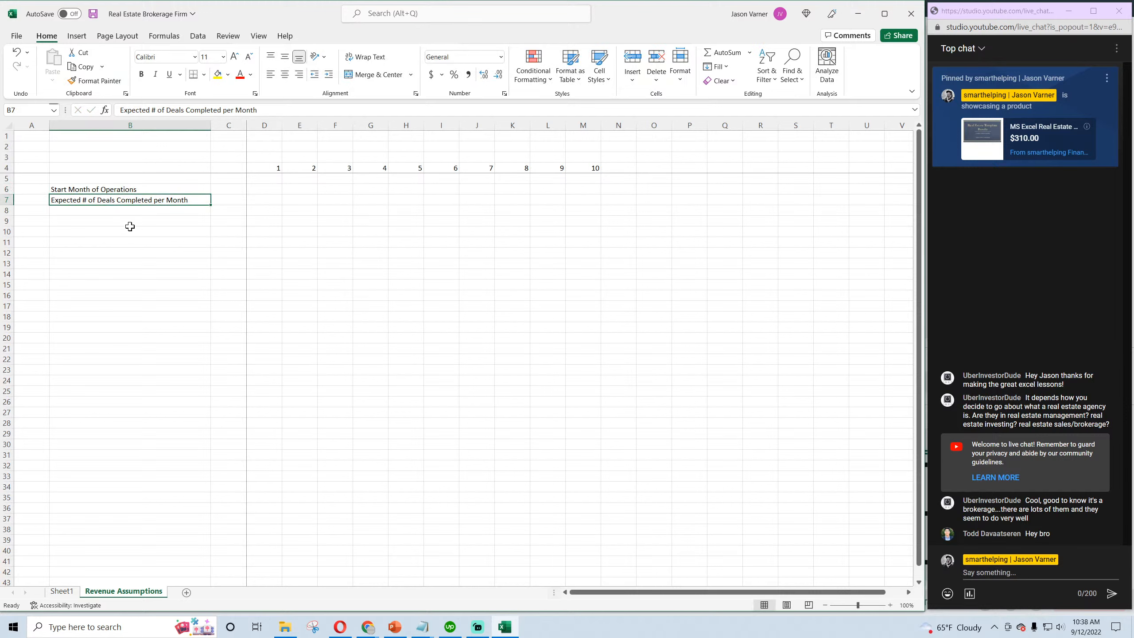
Give cell C7, beside the deals label, a light yellow fill
click(79, 246)
click(95, 203)
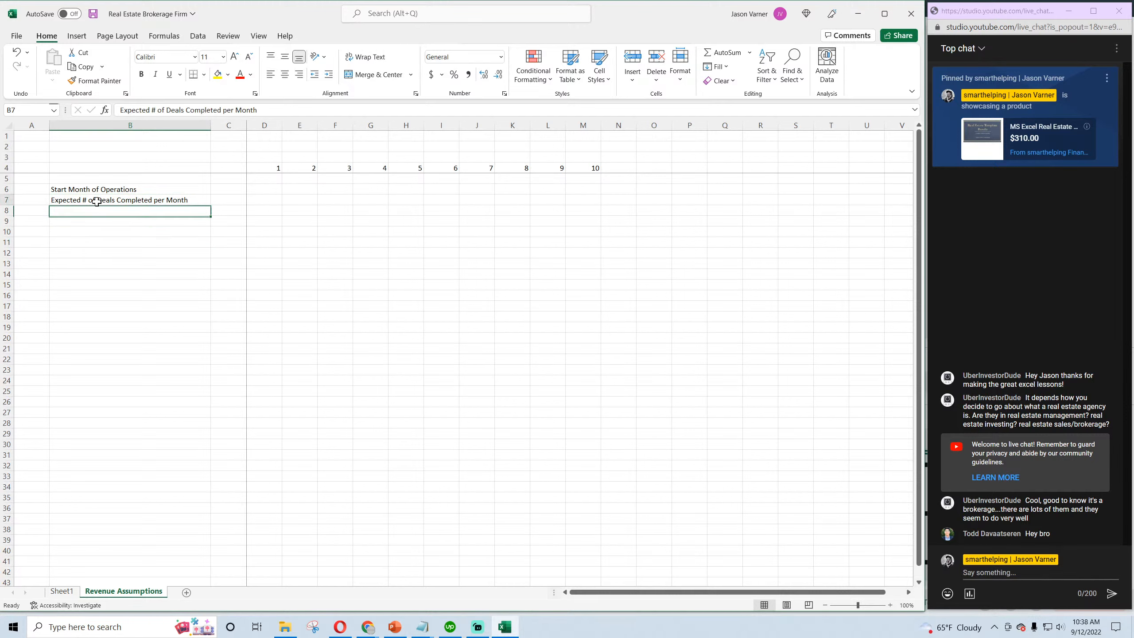
click(221, 198)
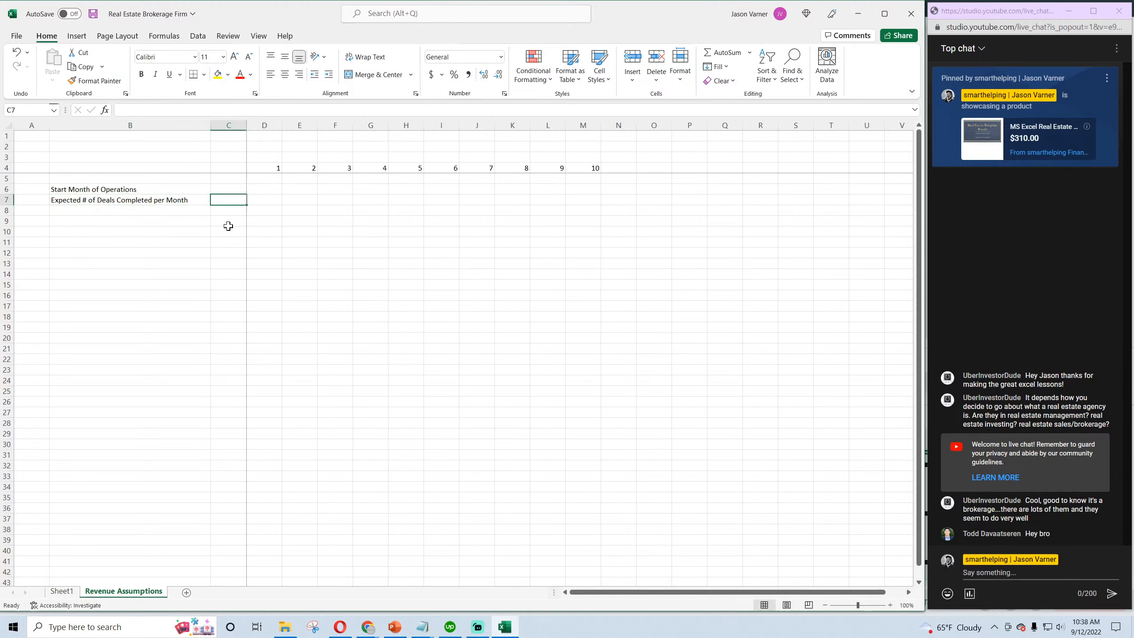
click(228, 74)
click(237, 210)
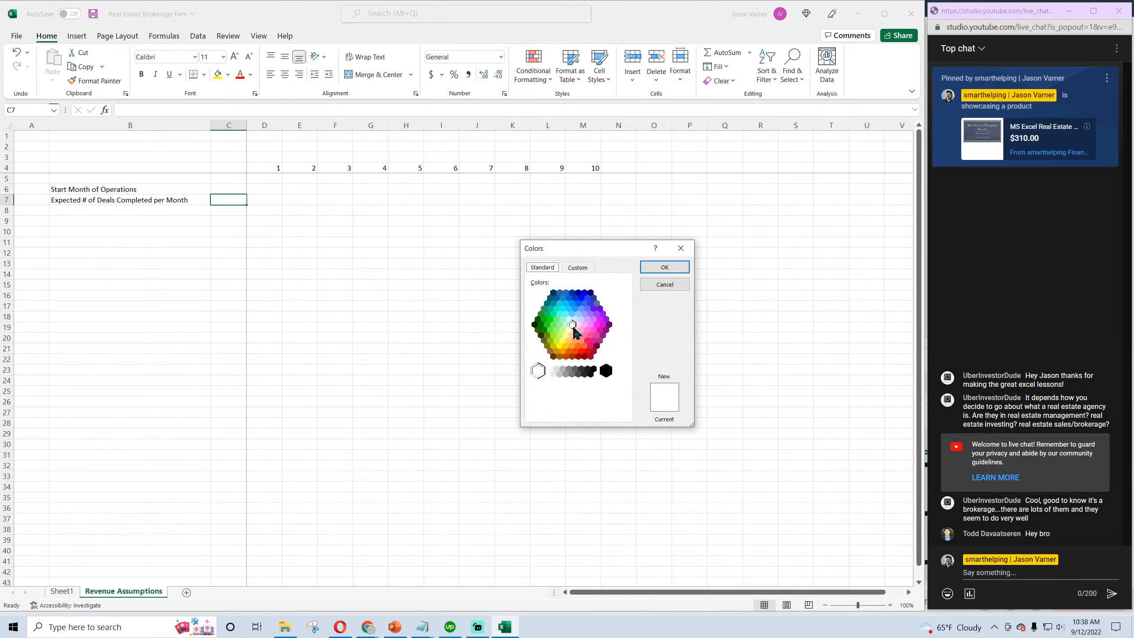
click(574, 332)
click(665, 268)
Set the font colour of cell C7 to blue and enter 10 as the expected monthly deals
click(251, 75)
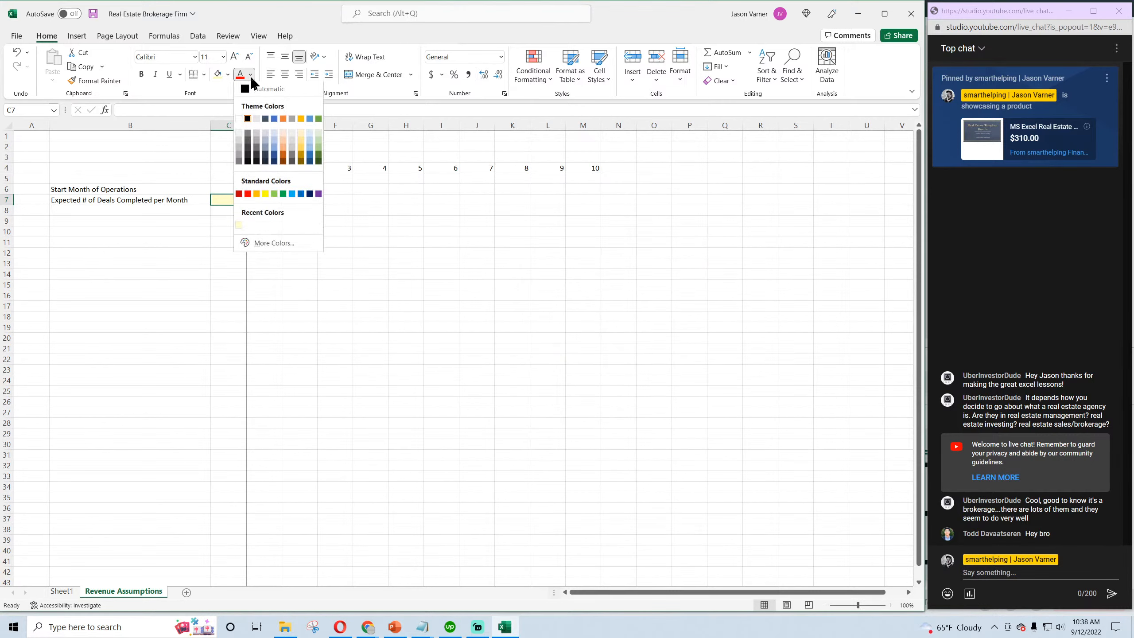
click(262, 245)
click(582, 305)
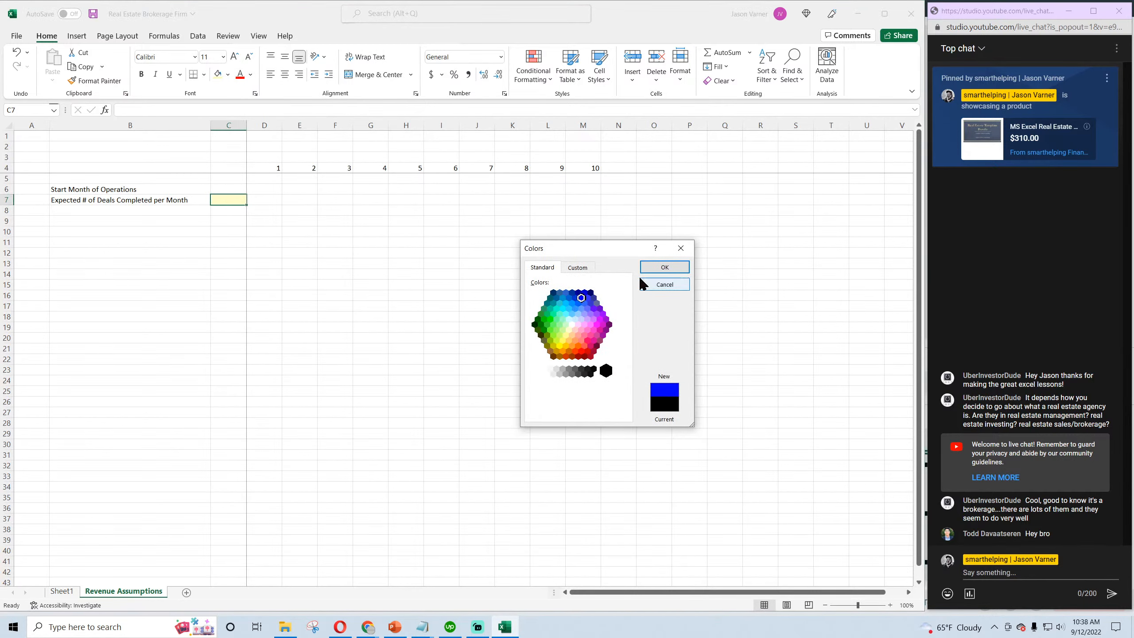
click(665, 267)
text(10)
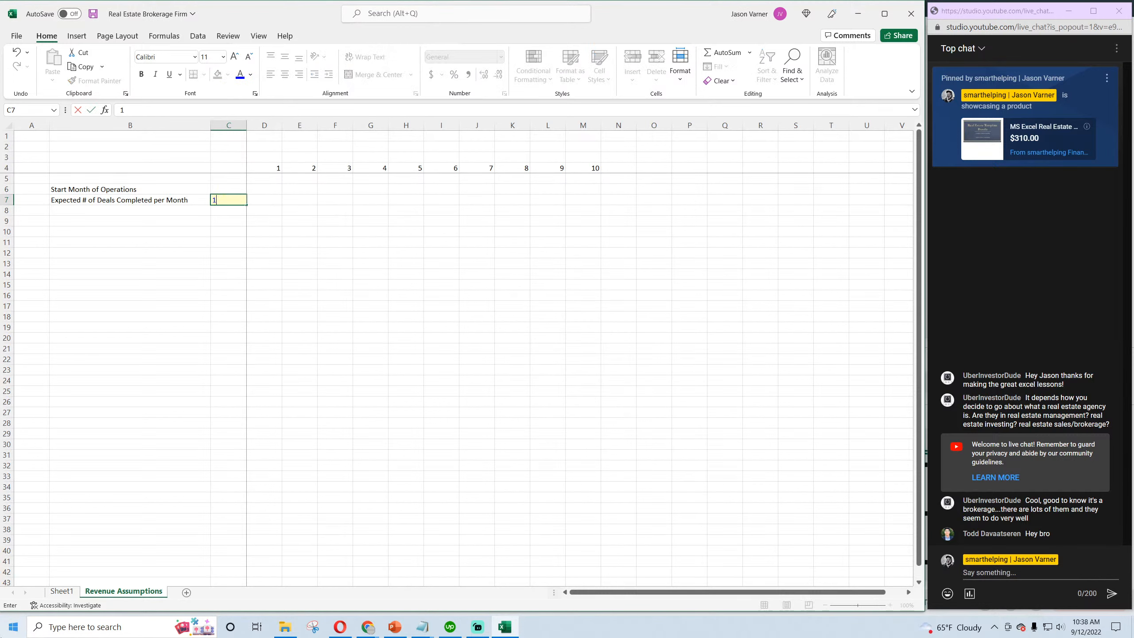
key(Return)
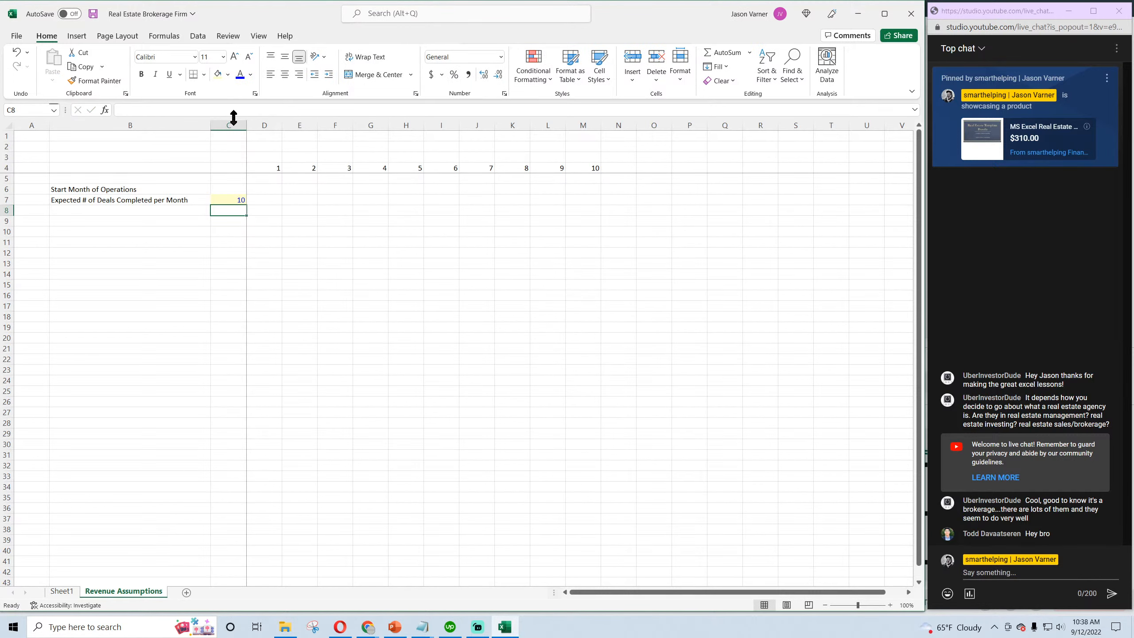
Widen column C slightly and save the workbook
drag(246, 118, 266, 126)
click(257, 199)
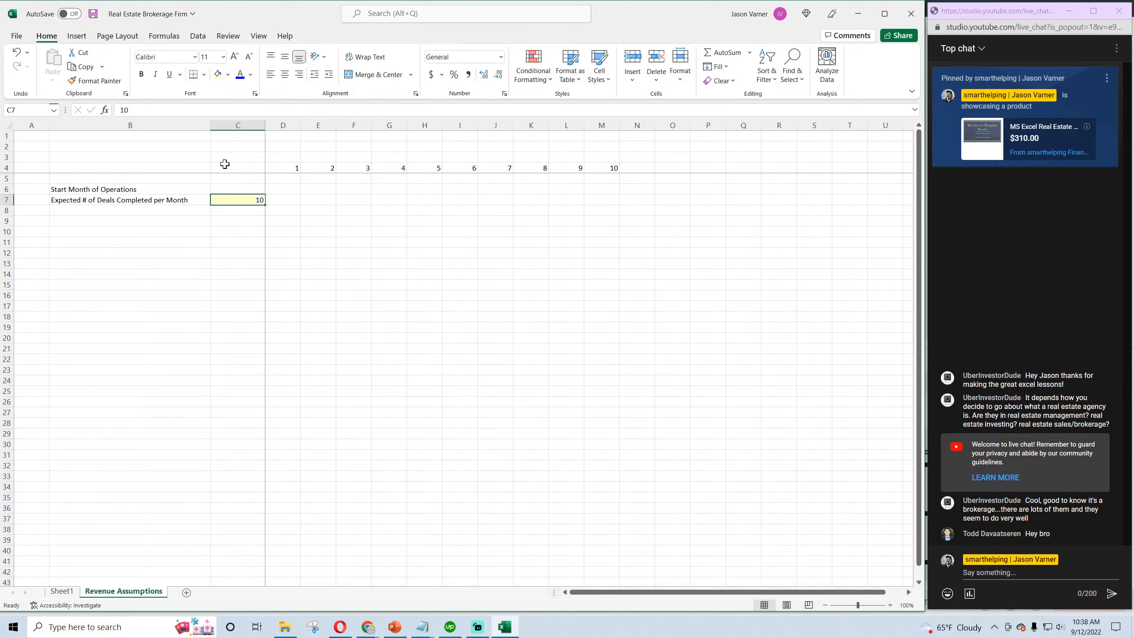
click(93, 14)
click(429, 273)
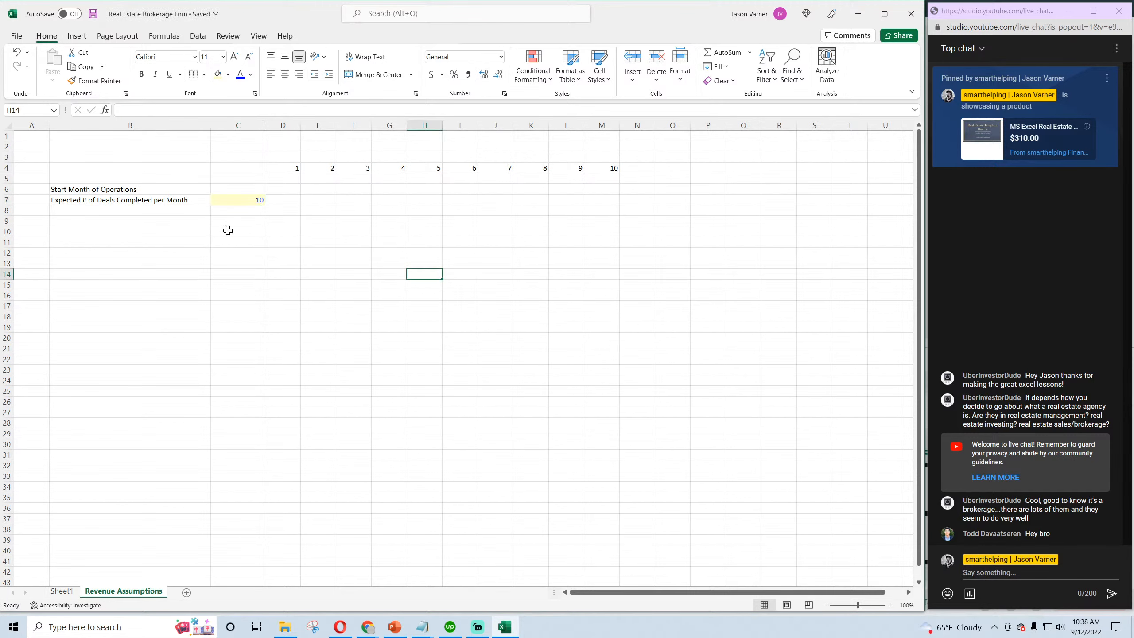
Hide the gridlines on the Revenue Assumptions sheet
click(248, 200)
click(261, 39)
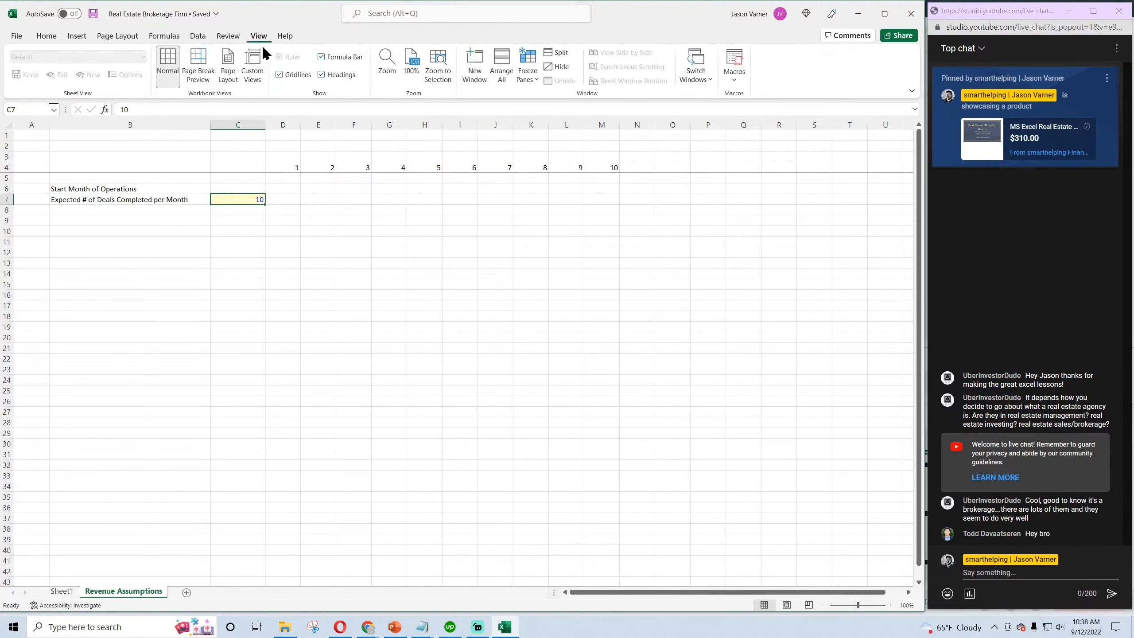
click(279, 75)
click(311, 254)
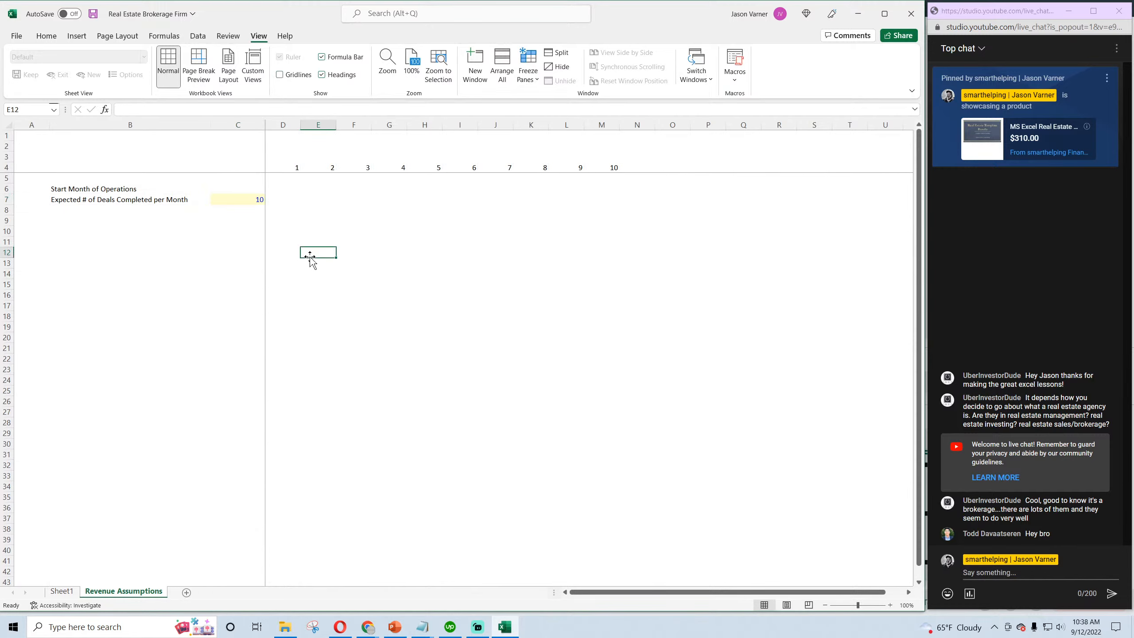
Copy the yellow input-cell formatting of C7 to cell D7
click(255, 200)
click(47, 37)
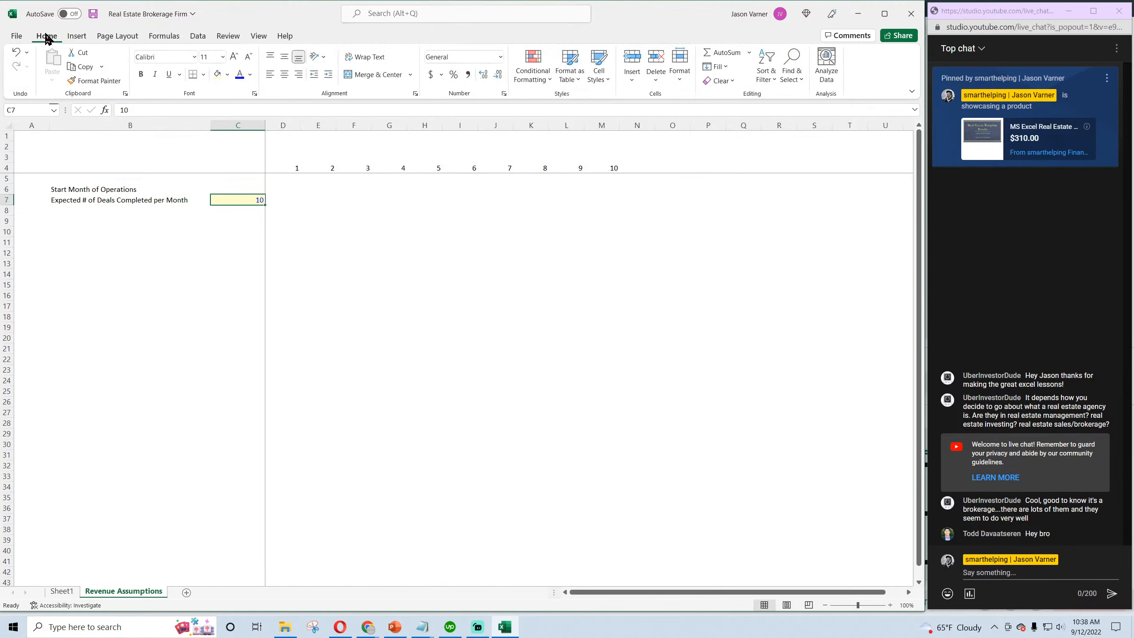
click(274, 200)
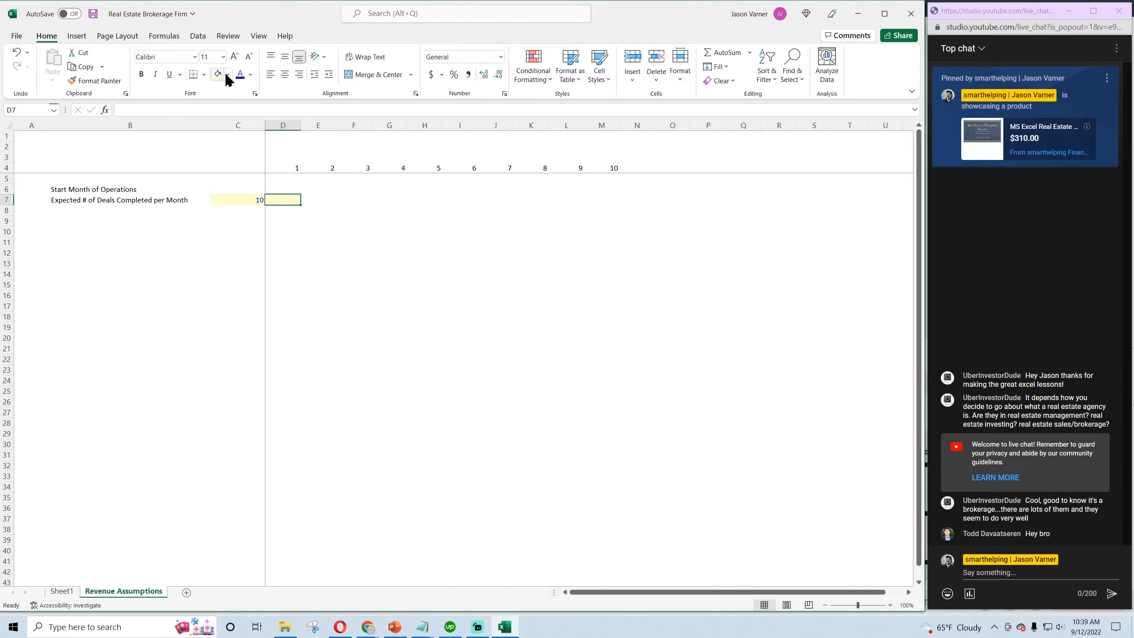
Change the border line colour to grey and apply thin borders to cells C7 and D7
click(204, 74)
click(211, 188)
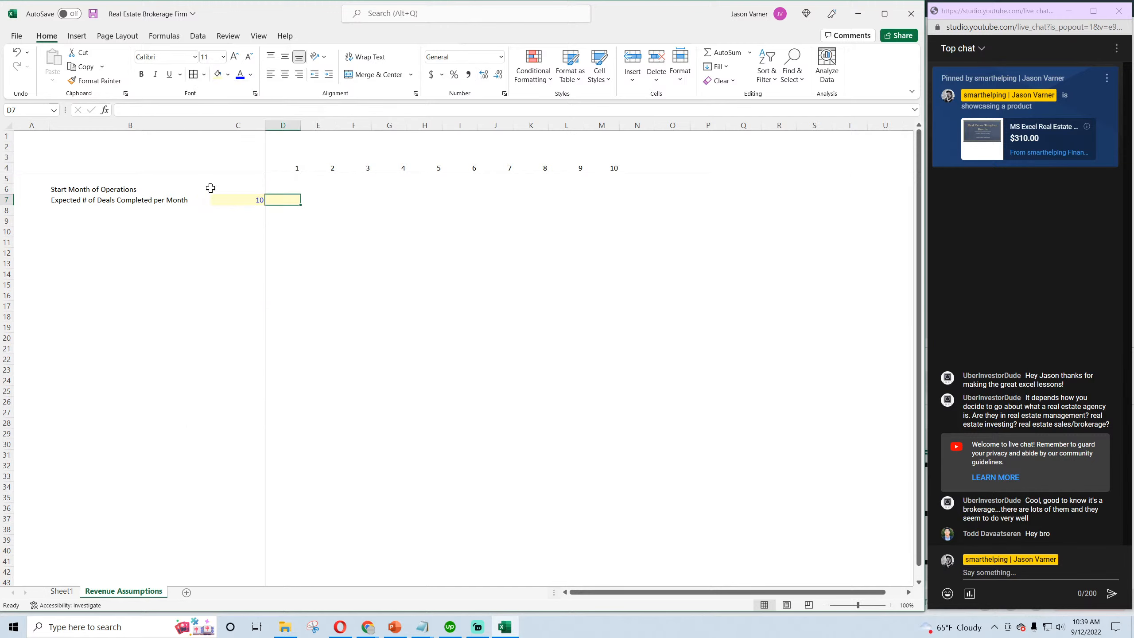
click(252, 200)
click(287, 200)
click(204, 74)
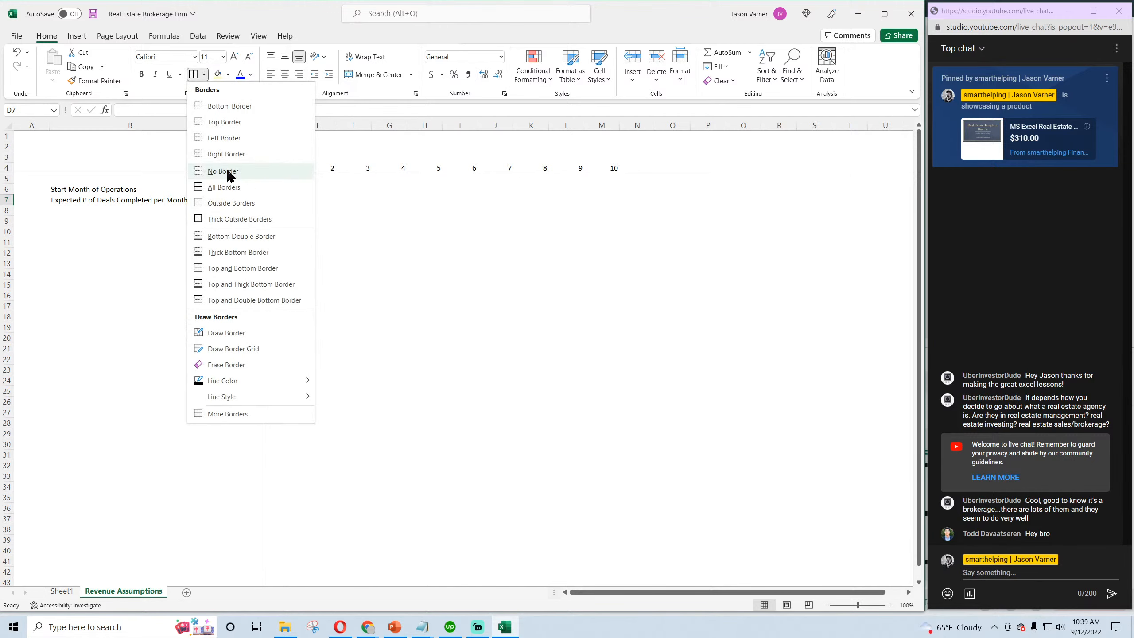
mouse_move(245, 398)
click(348, 422)
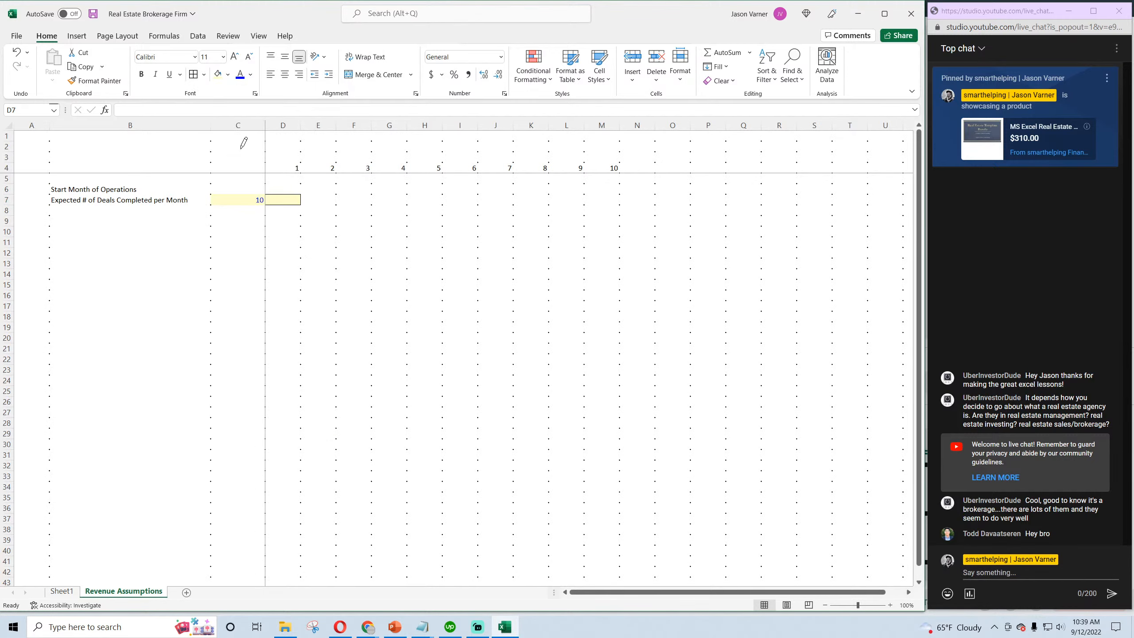
click(197, 77)
click(316, 252)
drag(257, 199, 274, 200)
click(194, 75)
Format cell D7 as a percentage and enter 2%
click(277, 201)
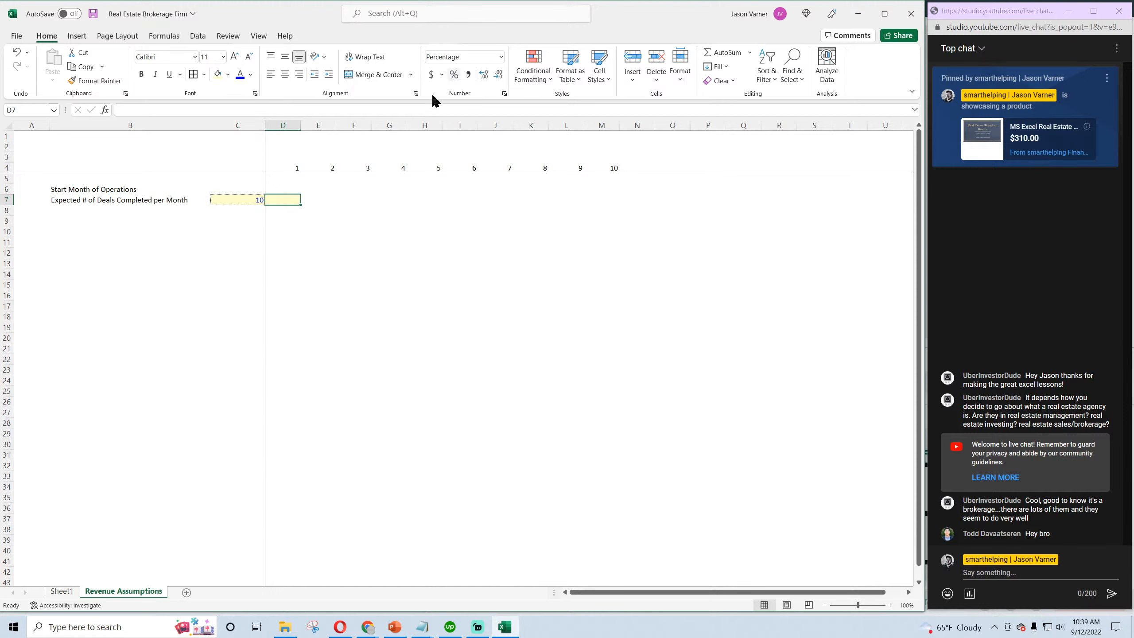
text(2)
key(Return)
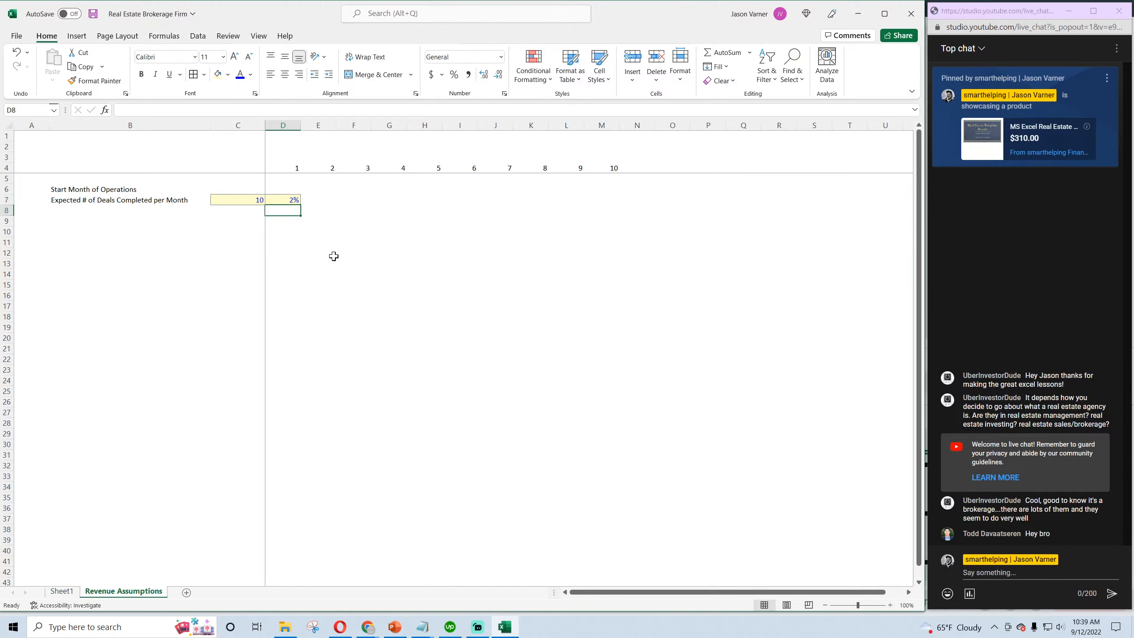
Move the 2% cell down to D8 and enter the label "Increase in Deals per Month" in B8
click(292, 202)
drag(291, 203, 291, 211)
click(134, 211)
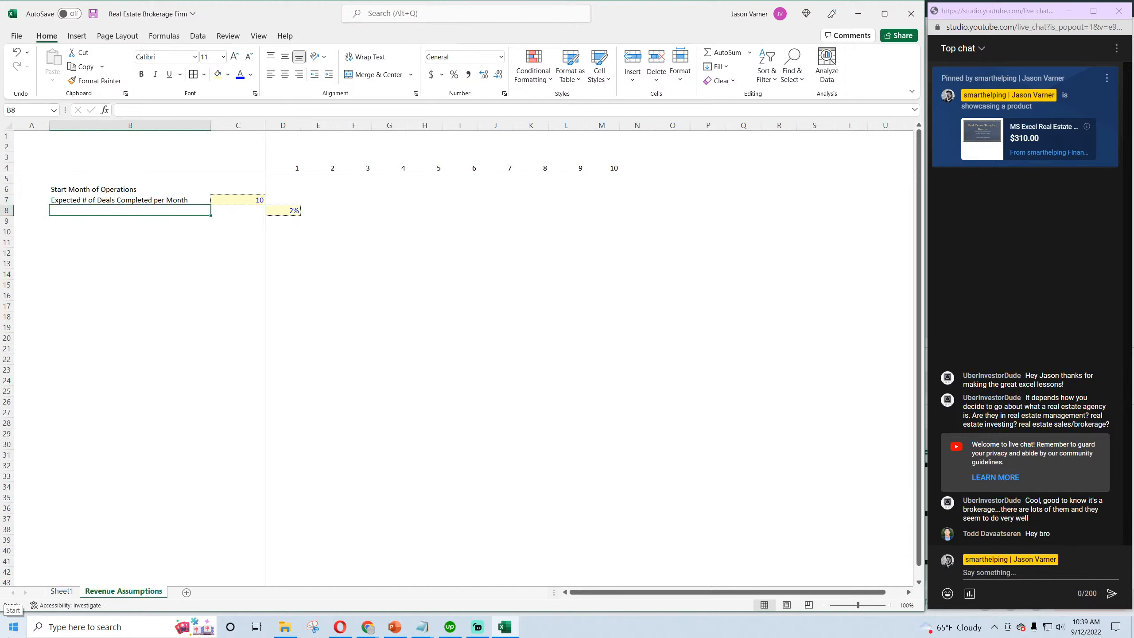
text(Increase in )
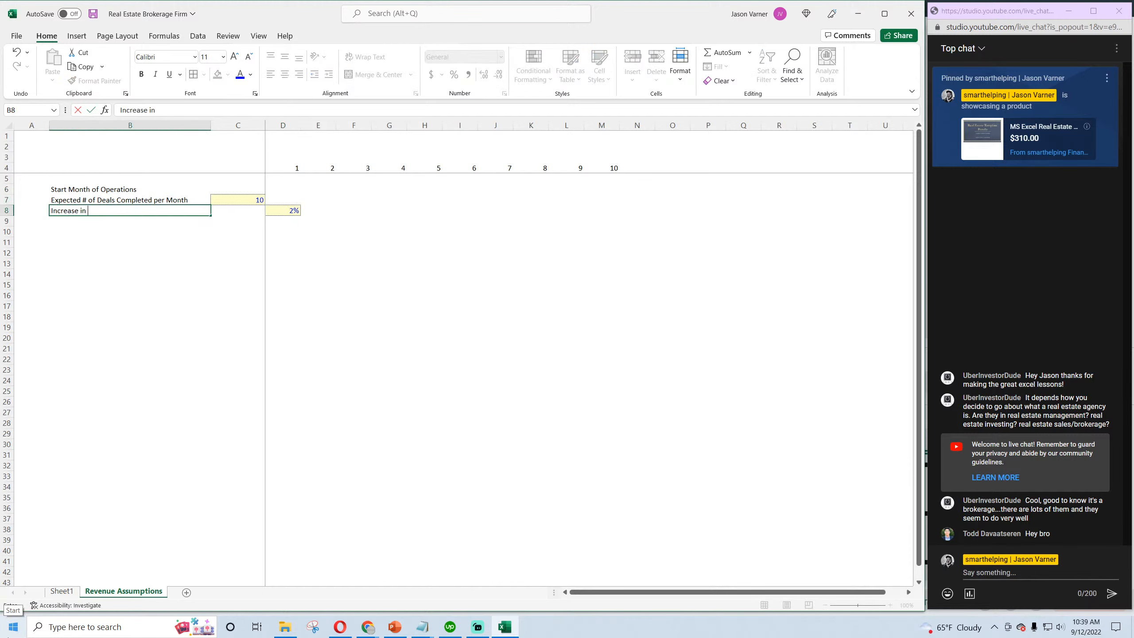
text(Deals per Month)
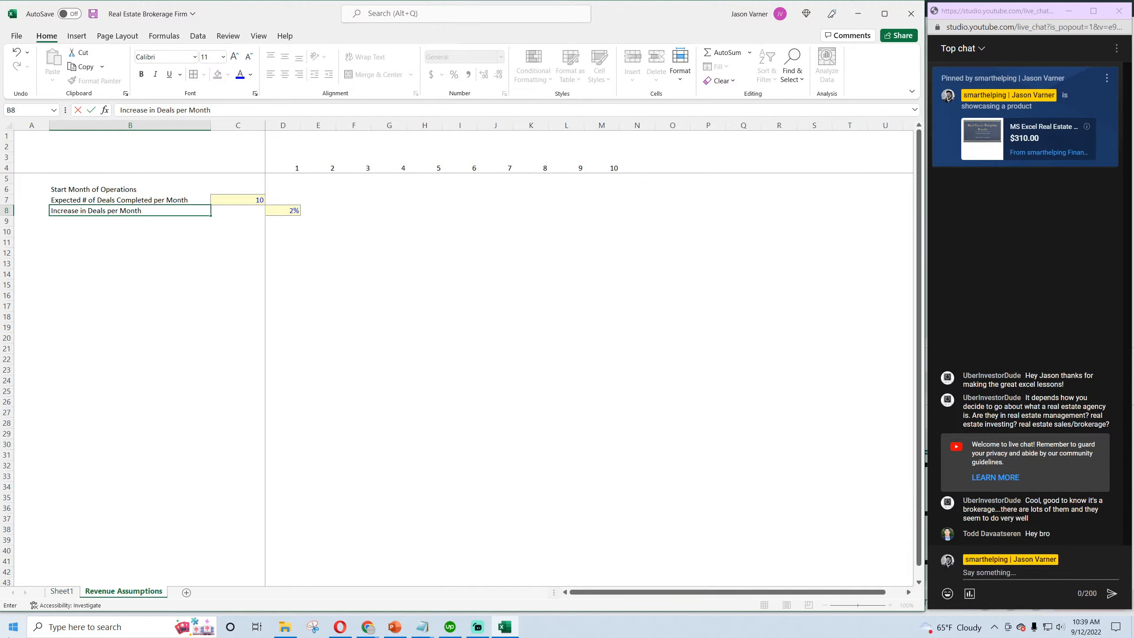
key(Return)
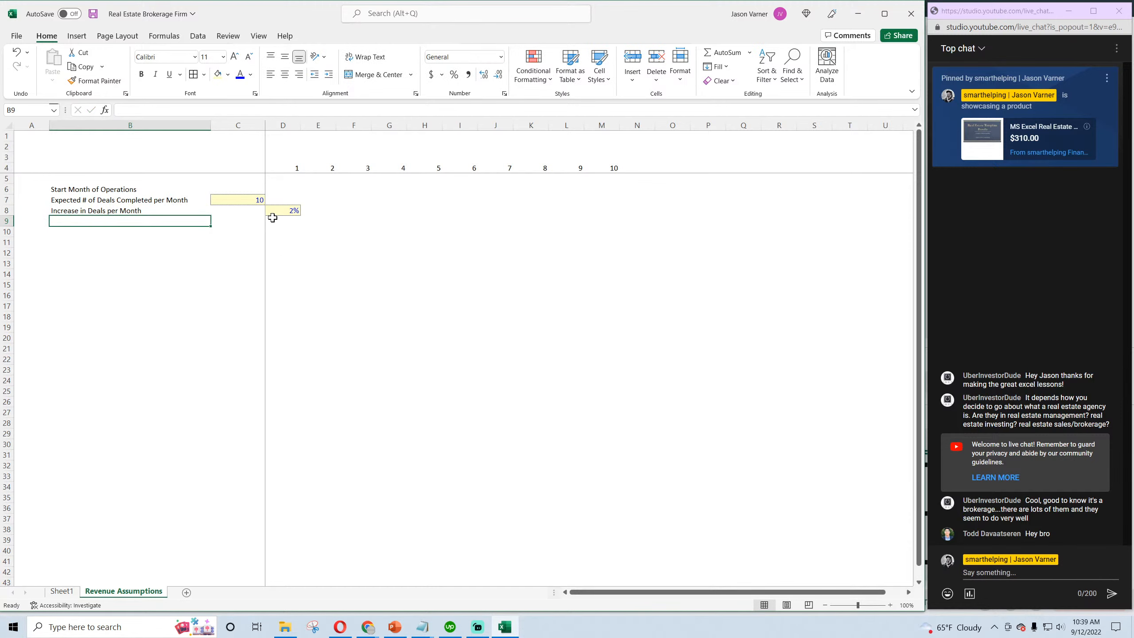
Show the percentage in D8 with one decimal place and fill it across through M8
click(256, 199)
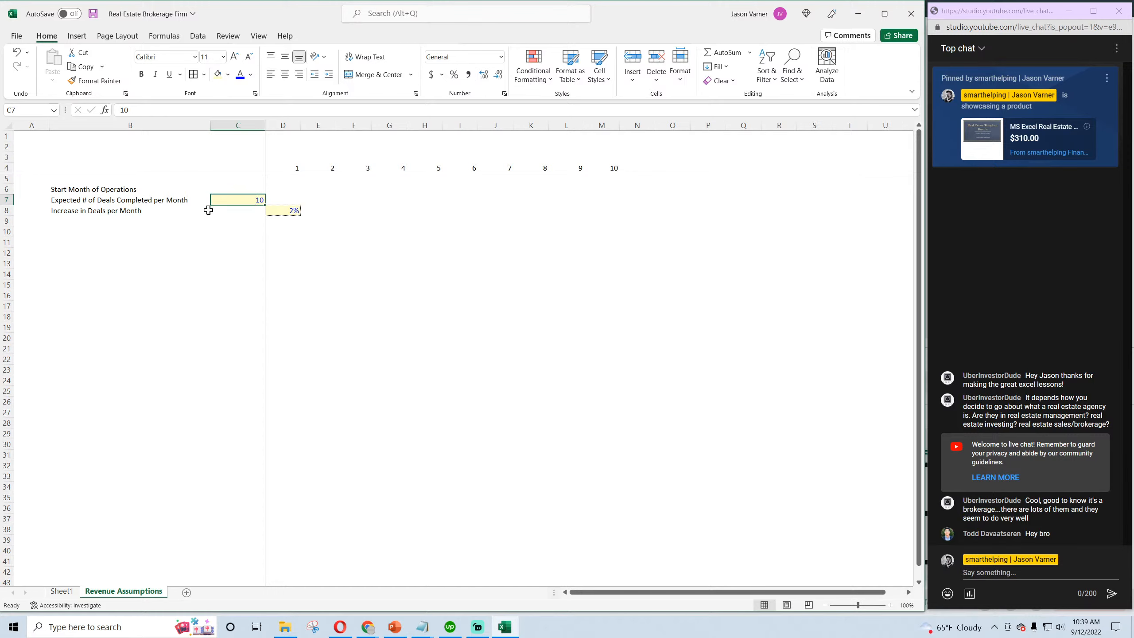
click(125, 213)
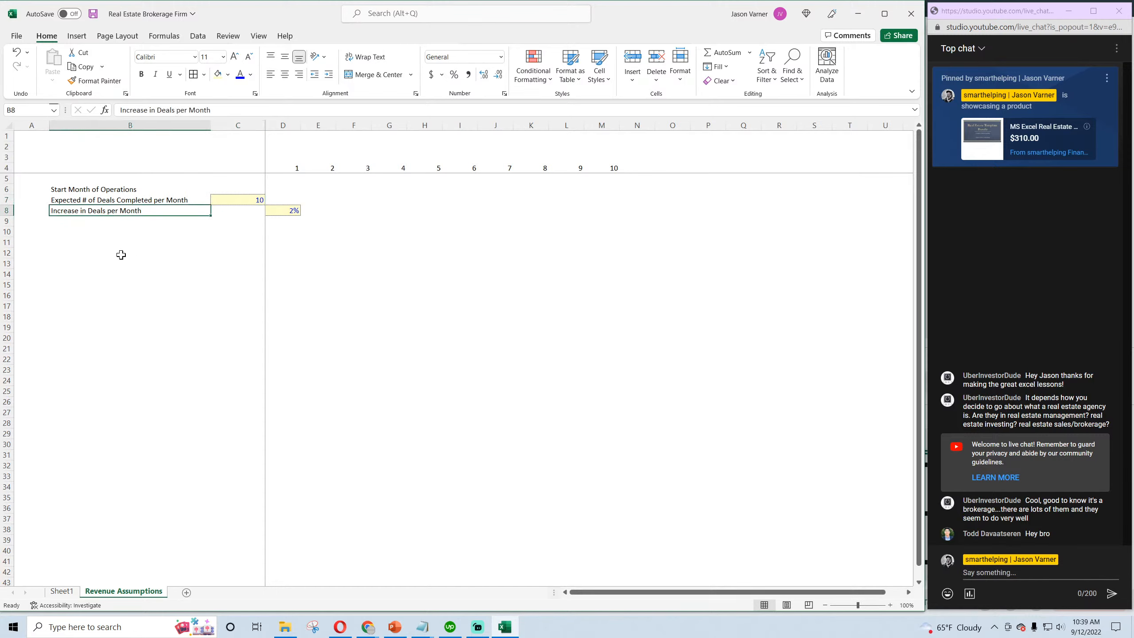
click(245, 197)
click(288, 212)
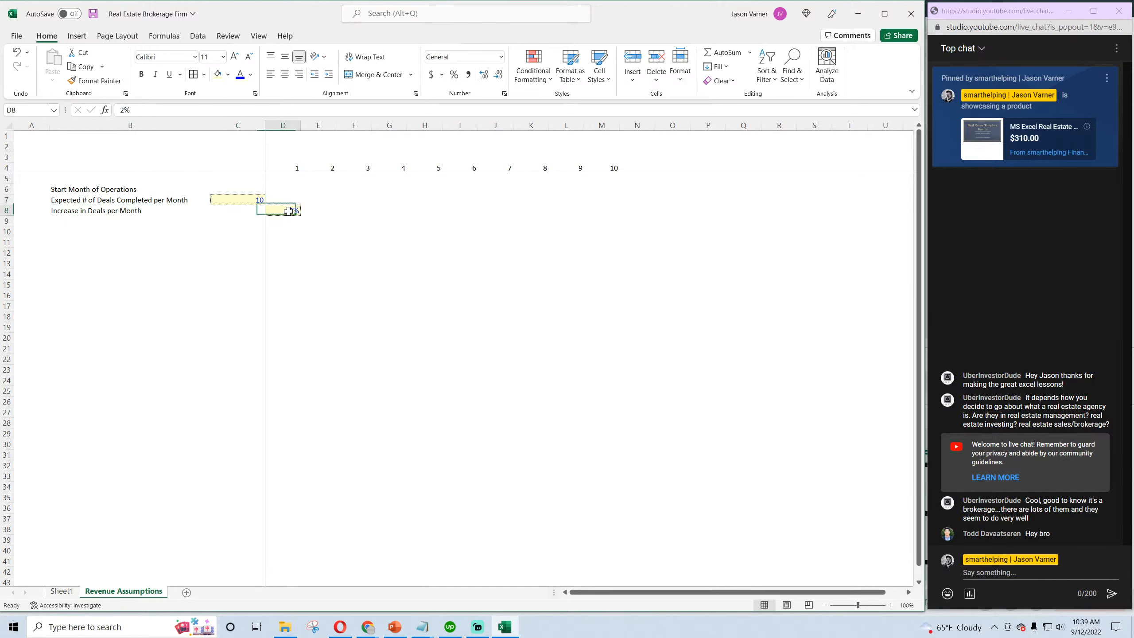
click(506, 93)
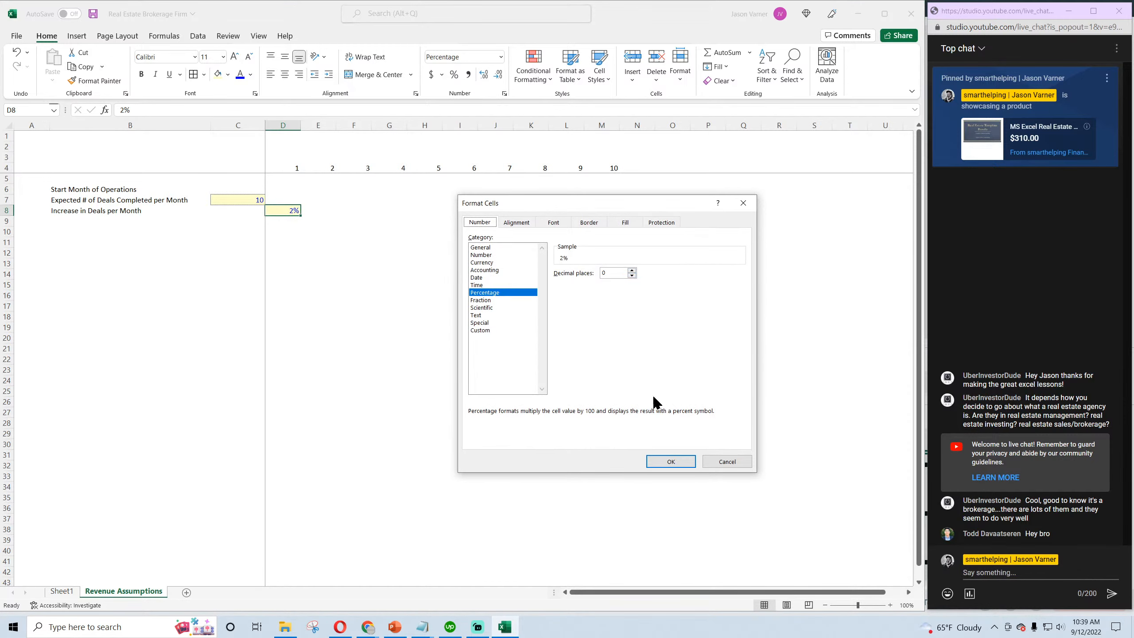
click(633, 270)
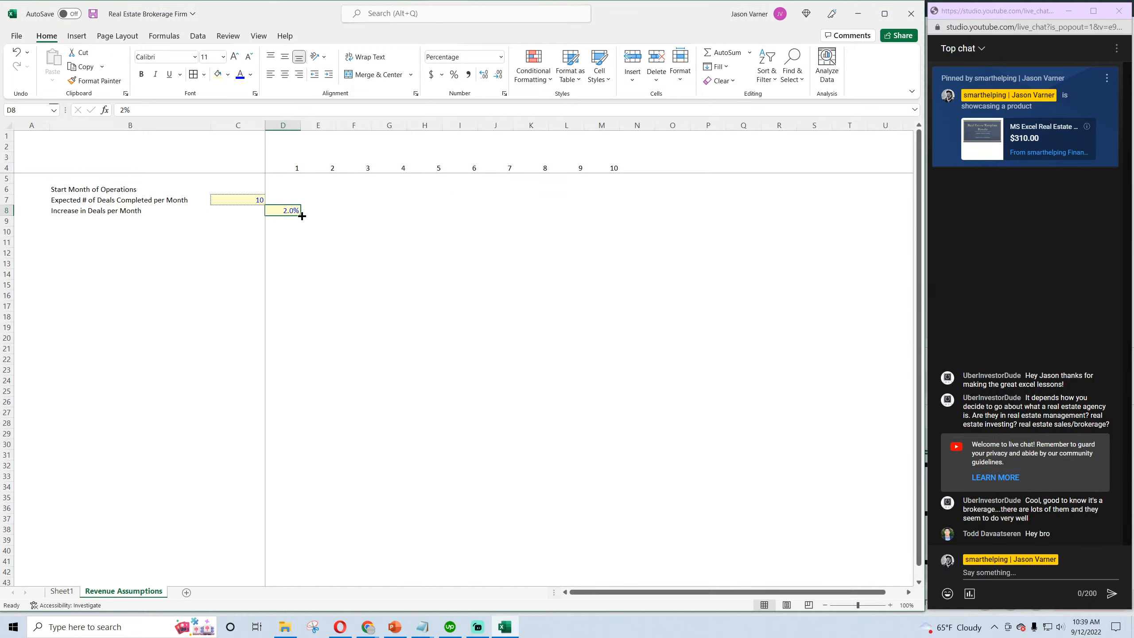
drag(300, 216, 620, 216)
Set the width of columns D through M to 11
drag(610, 122, 291, 127)
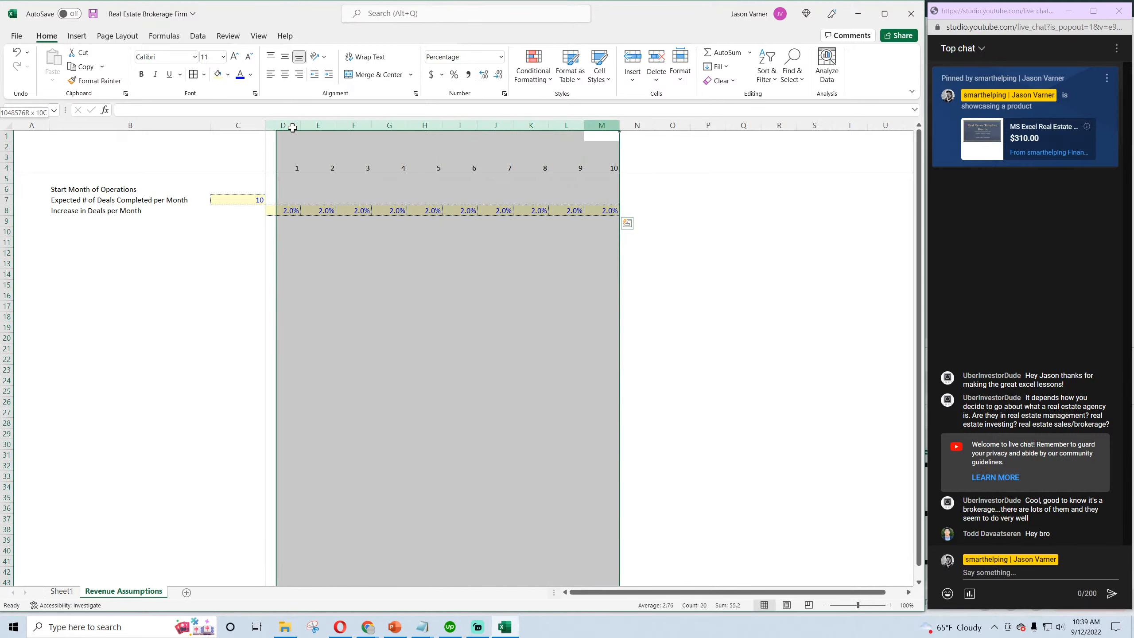
right_click(316, 125)
click(367, 305)
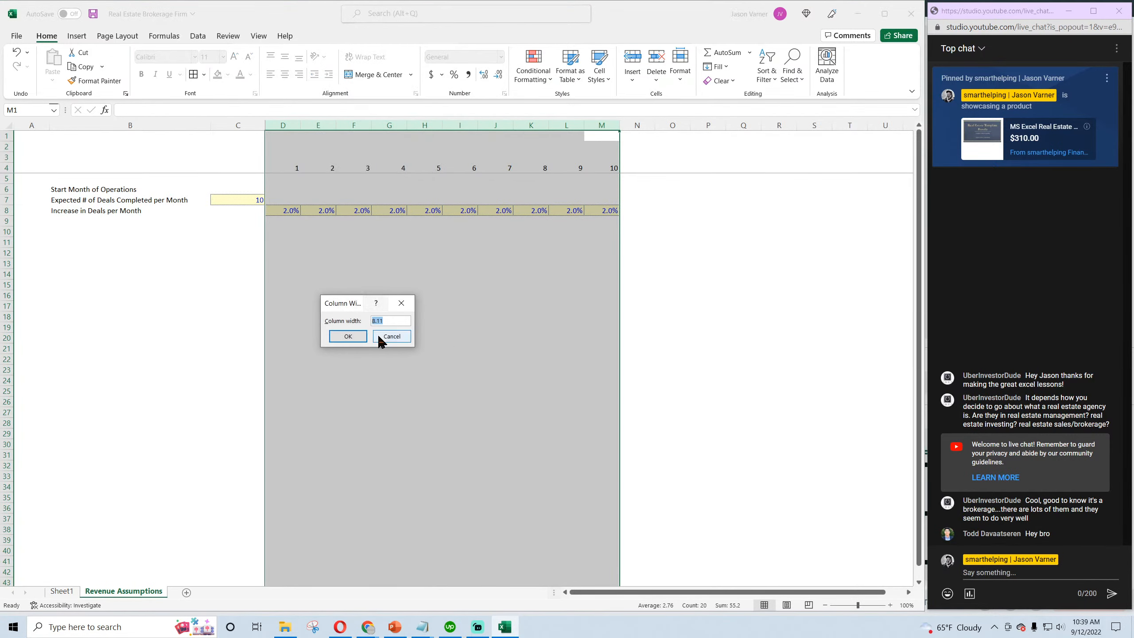
text(1)
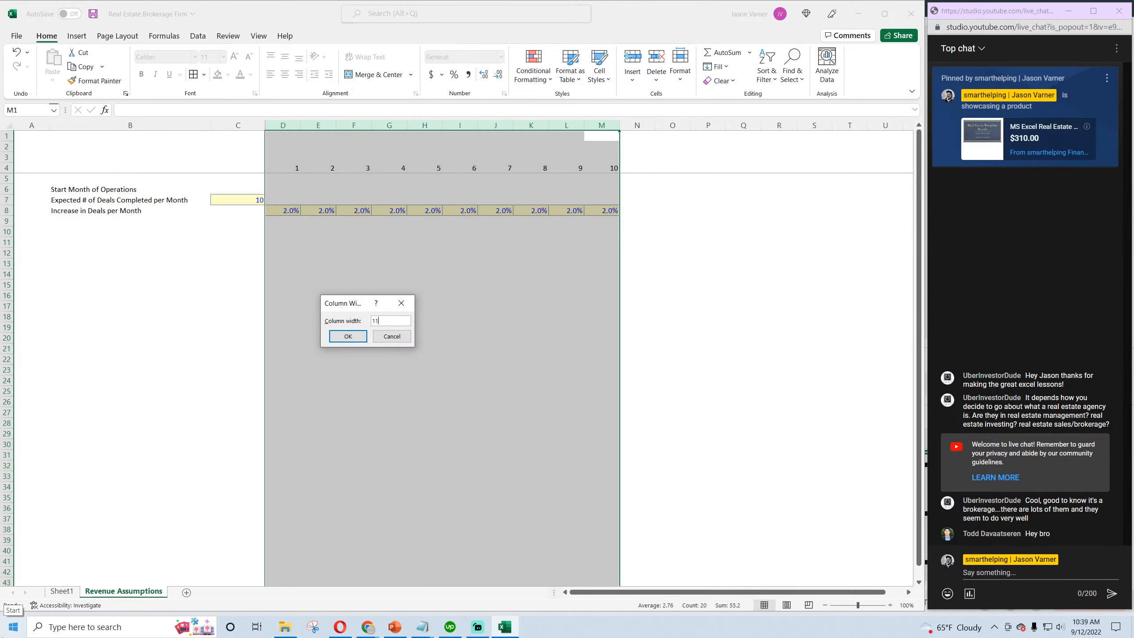
click(356, 338)
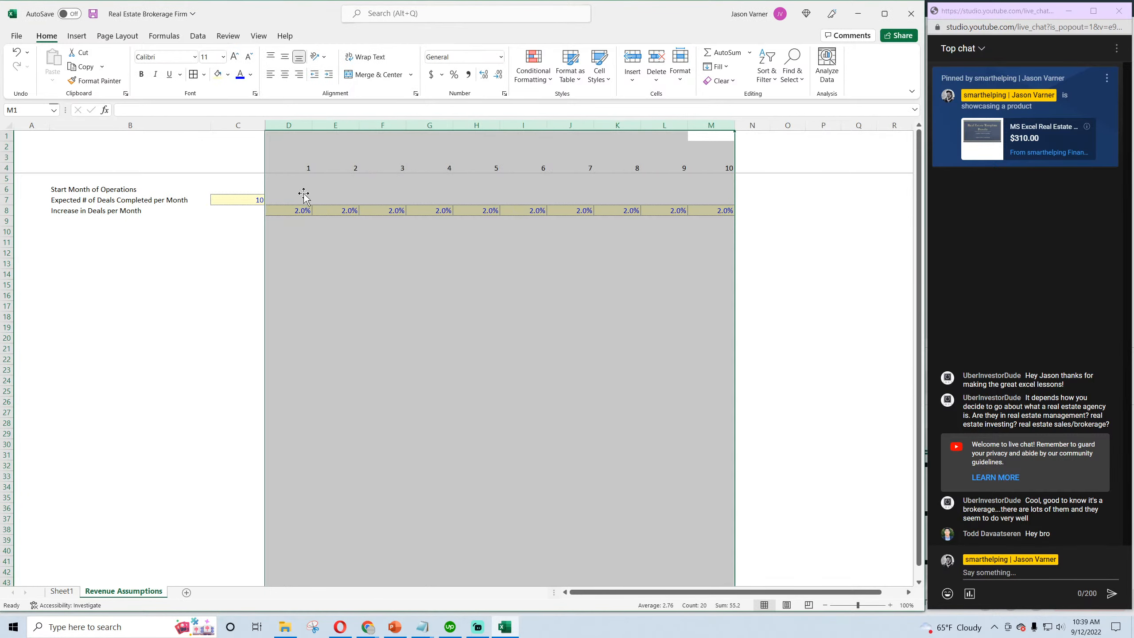
Insert a blank row above the expected deals row
click(304, 209)
click(346, 209)
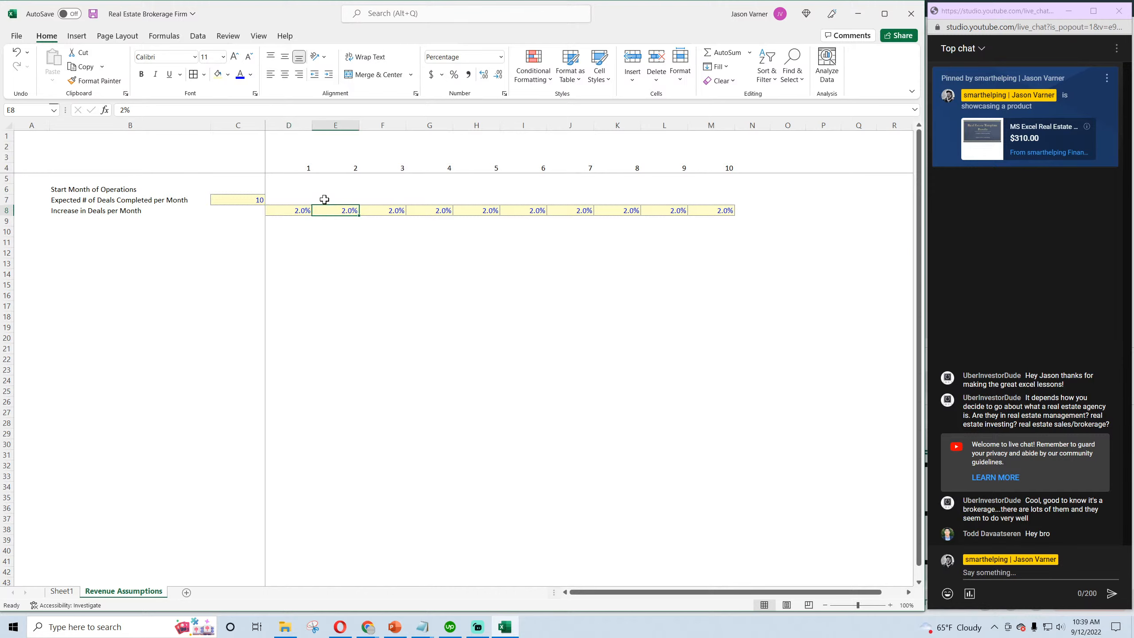
click(342, 265)
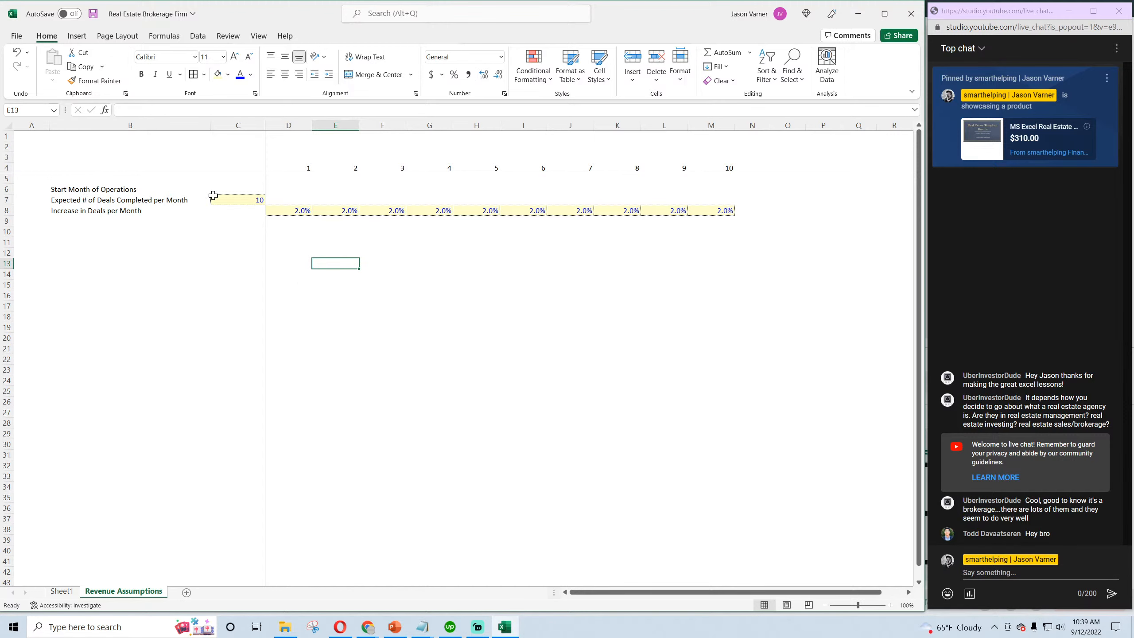
right_click(7, 200)
click(38, 313)
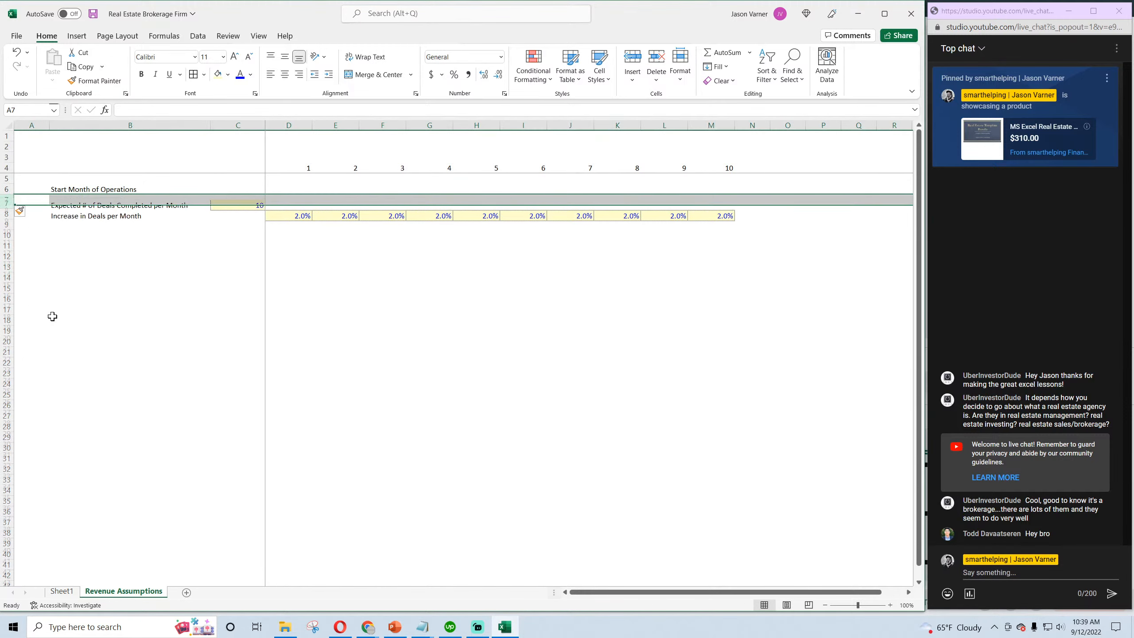
click(352, 226)
click(397, 222)
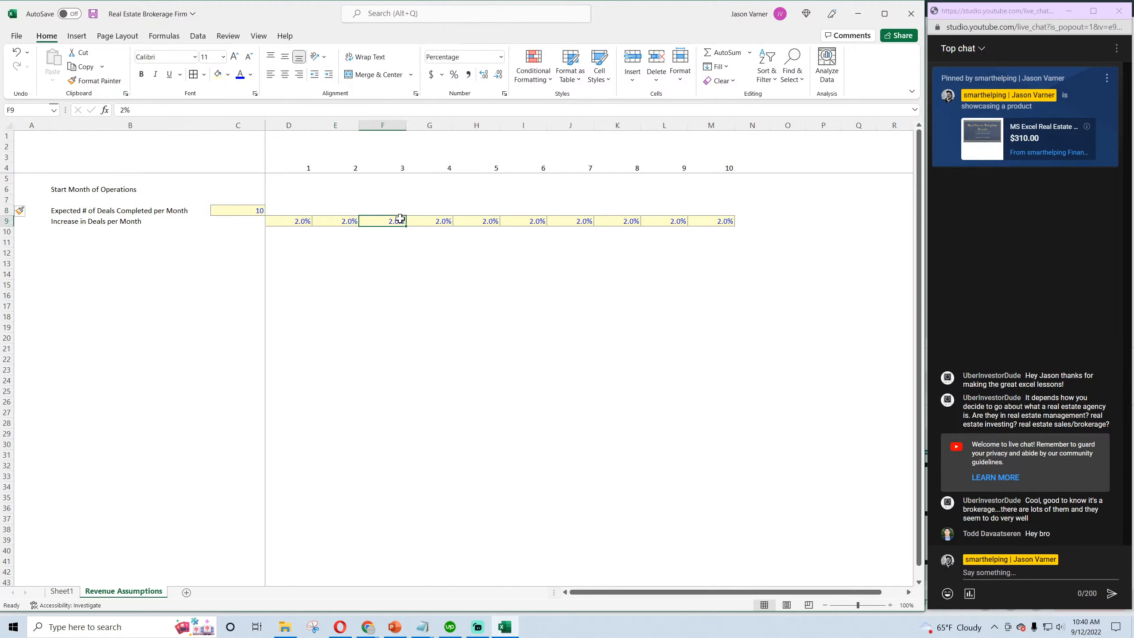
click(247, 207)
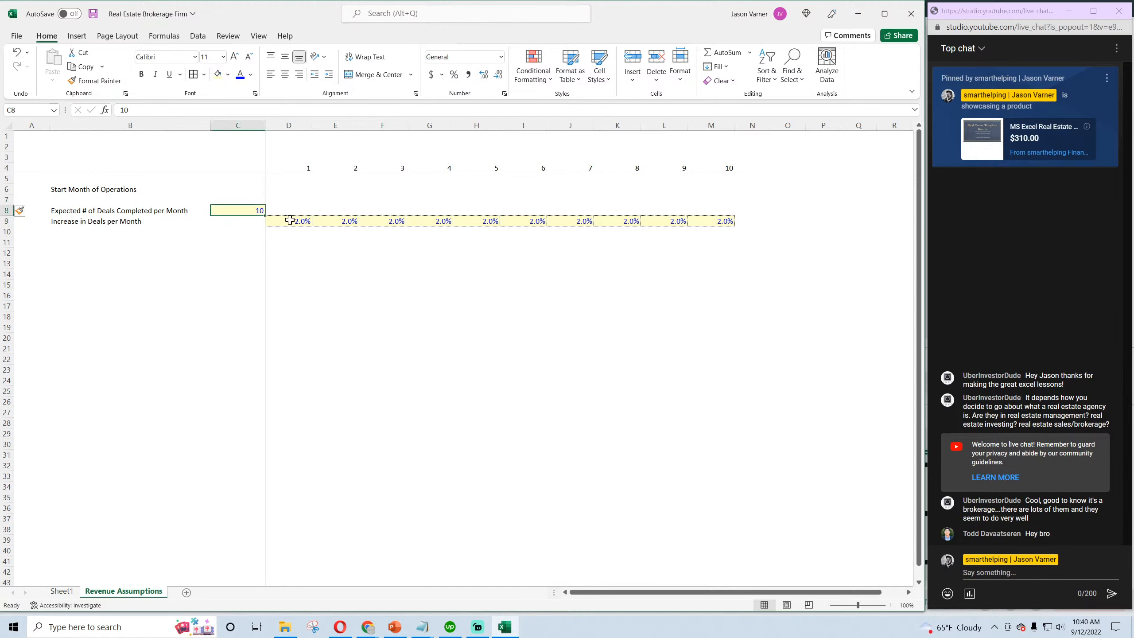
click(292, 221)
click(350, 222)
click(400, 222)
click(288, 250)
click(339, 251)
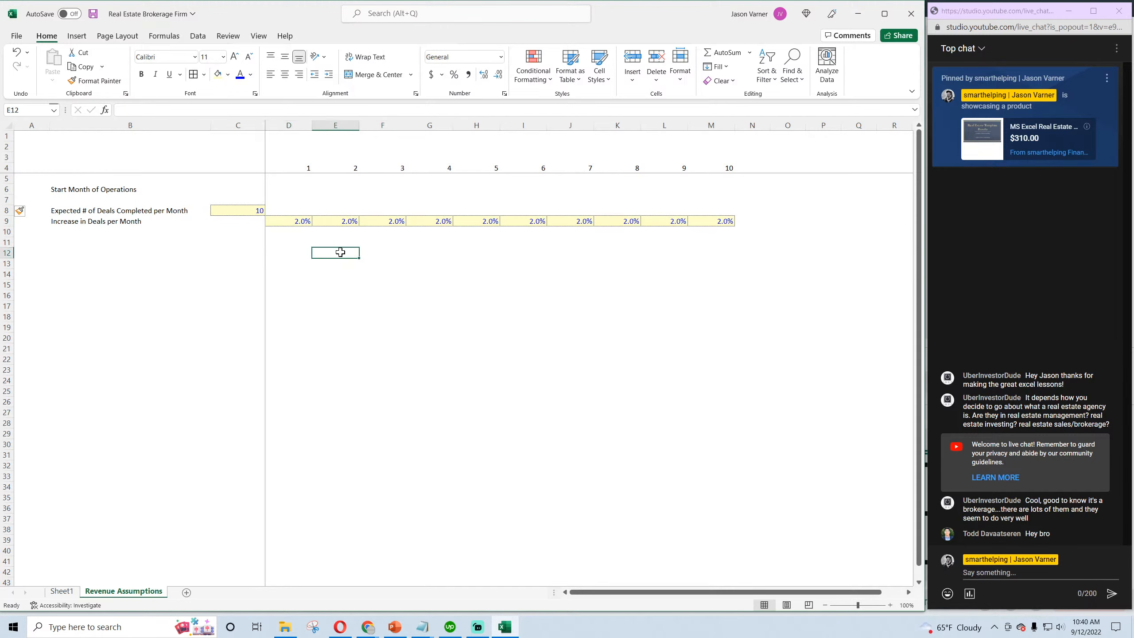
click(387, 254)
click(487, 261)
click(659, 267)
click(294, 257)
click(308, 277)
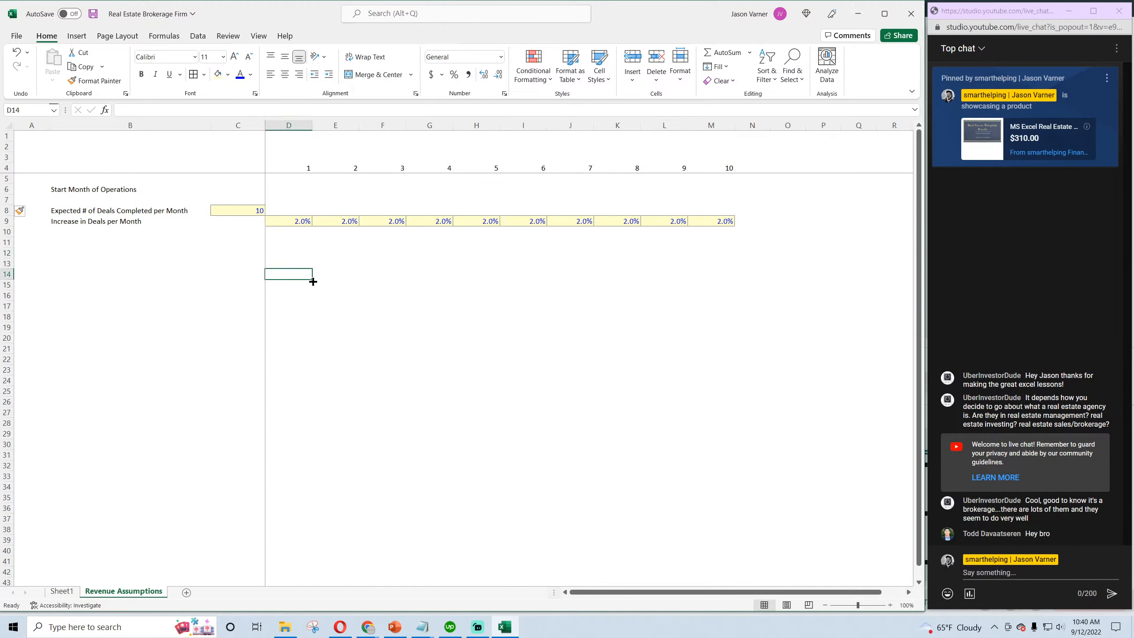
click(380, 274)
click(296, 219)
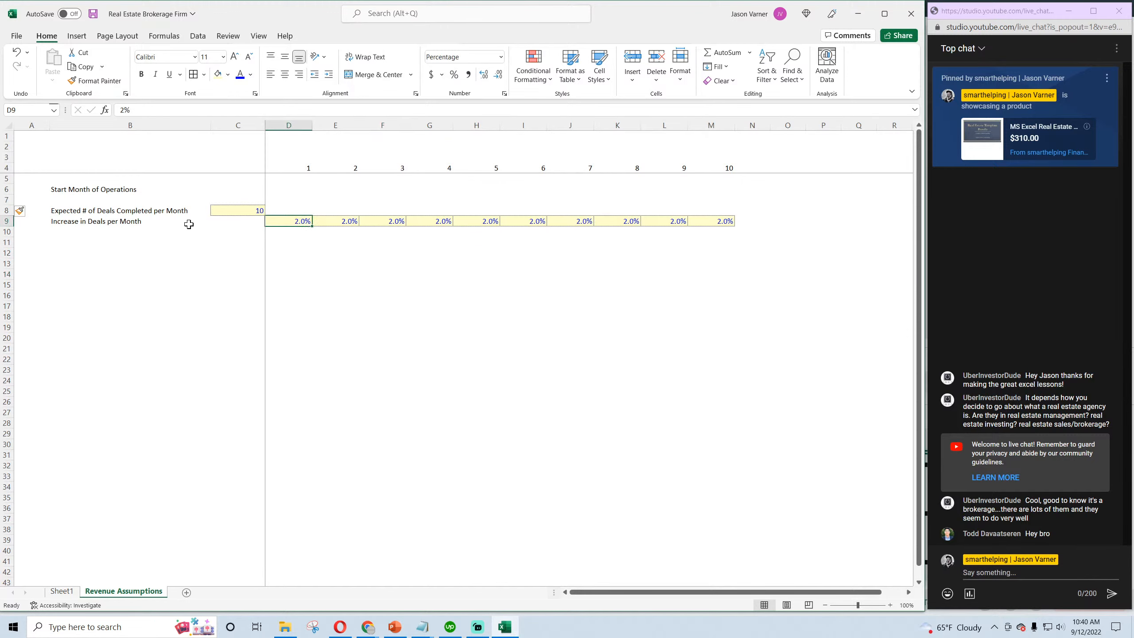
click(289, 261)
click(299, 228)
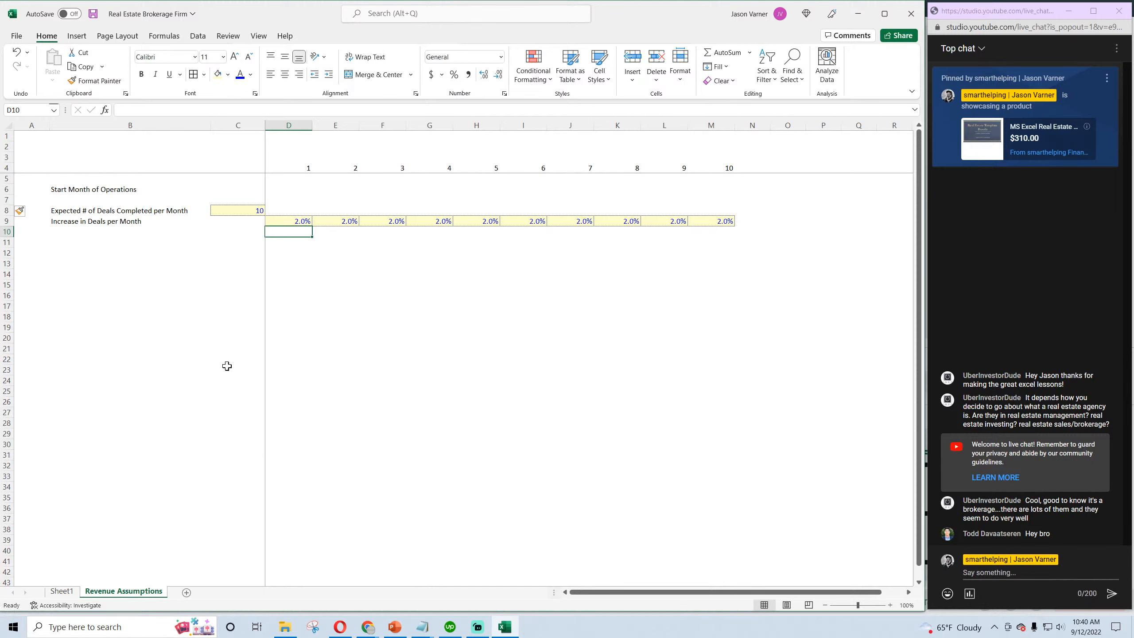
drag(128, 212, 249, 210)
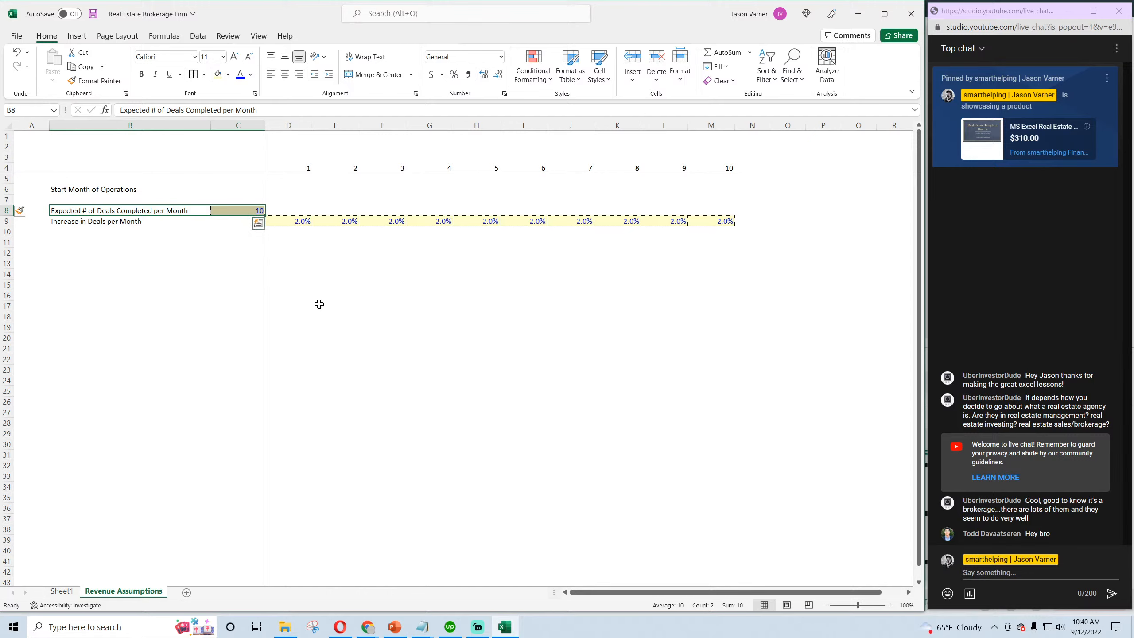
click(302, 263)
Enter the label "% of Sell Side Deals" in cell B11
click(70, 244)
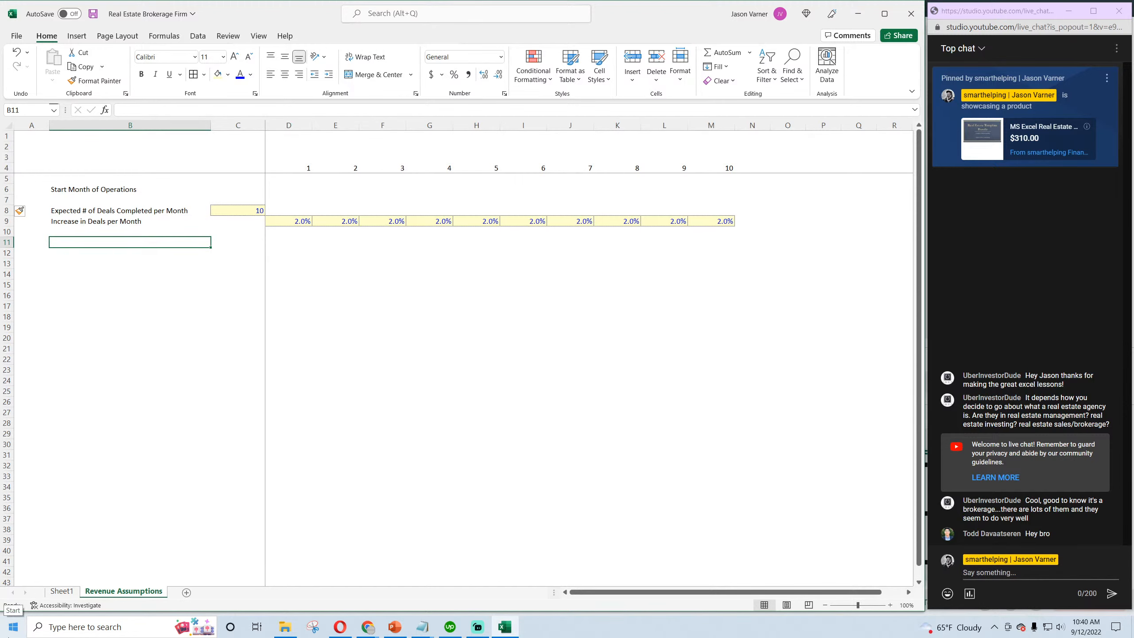
text(% of Sell)
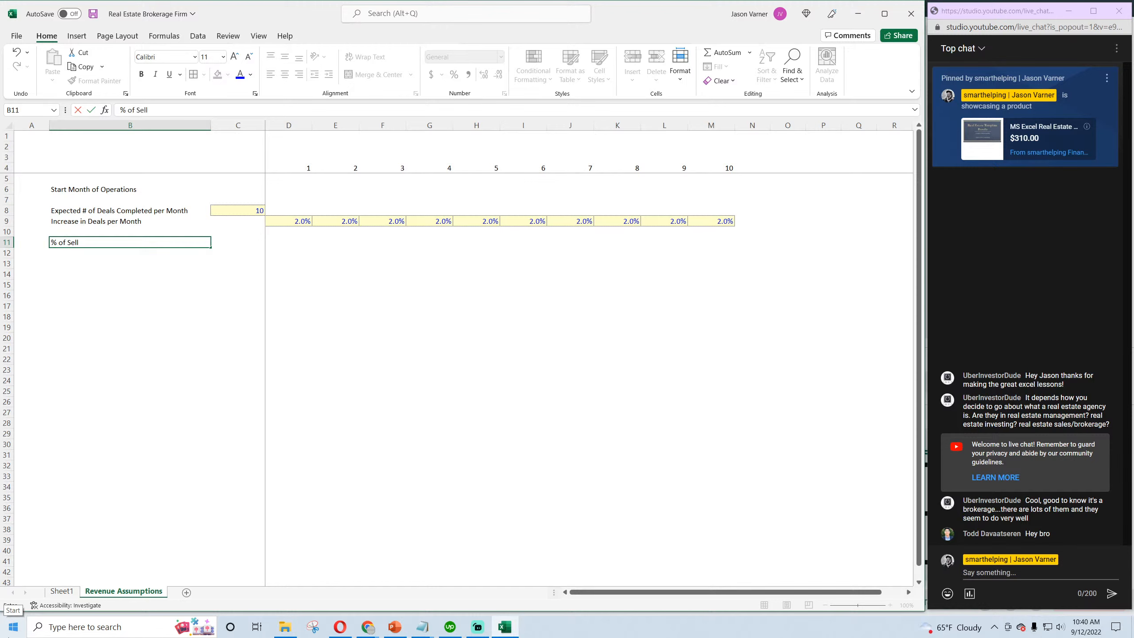
text( Side Deals)
key(Return)
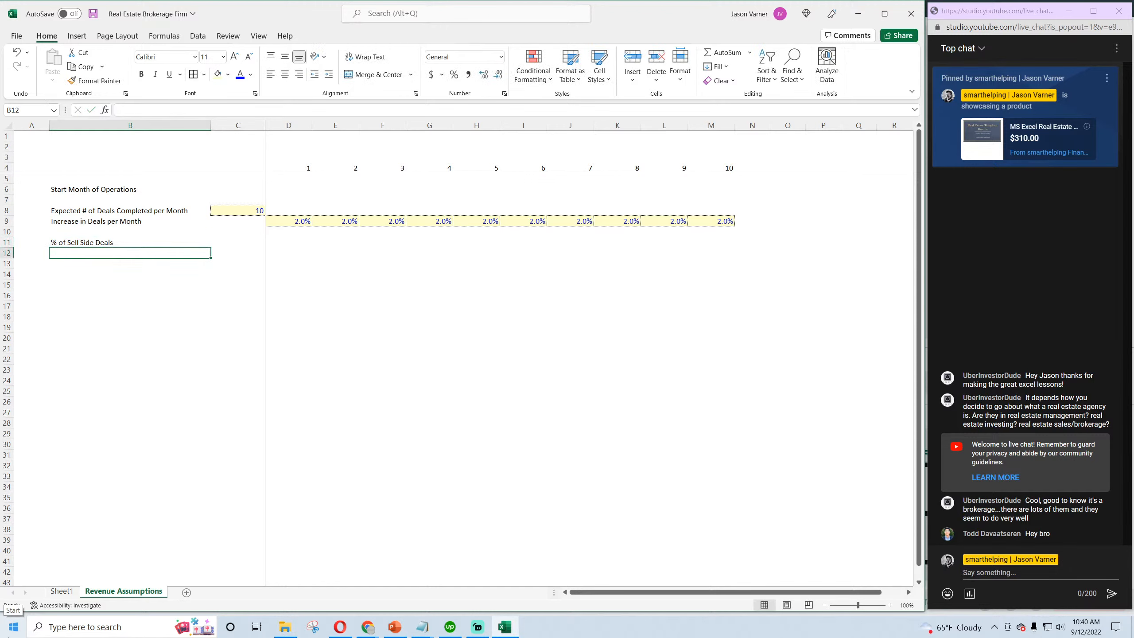
Enter the label "% of Buy Side Deals" in cell B12 and move it down to B17
text(% of Bu)
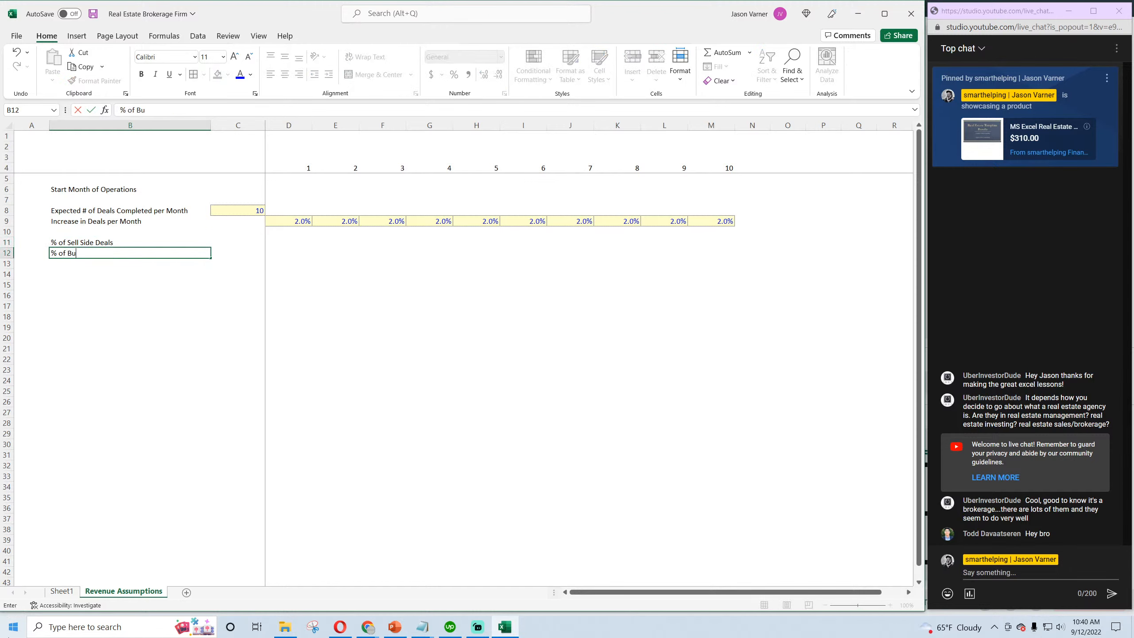
text(y Side Deaqq)
key(BackSpace)
key(BackSpace)
text(ls)
key(Return)
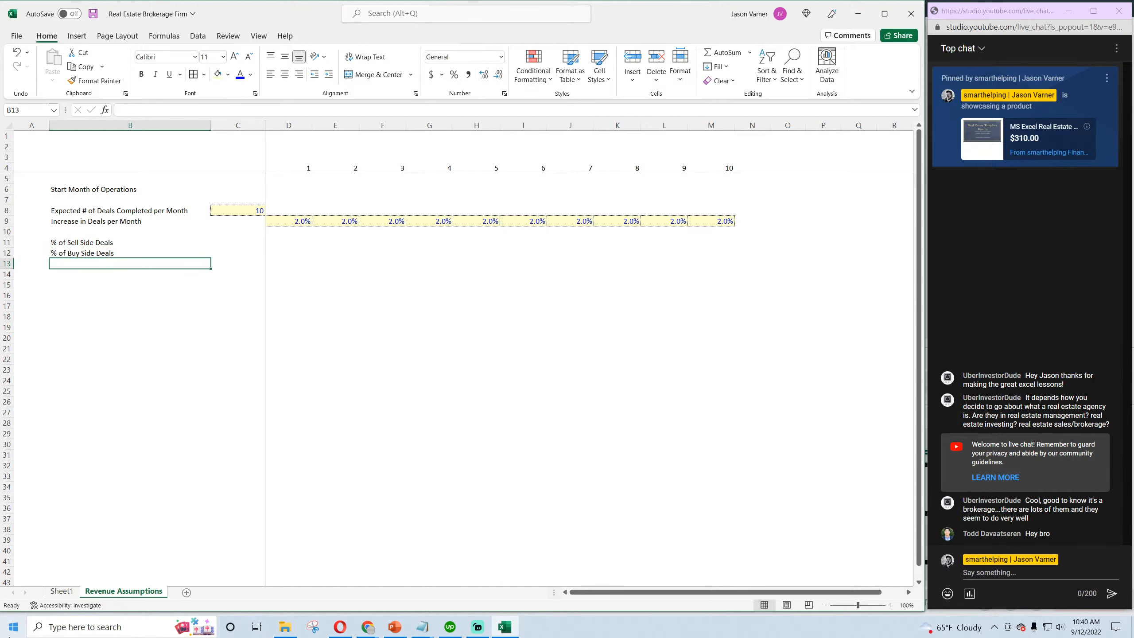
click(89, 254)
drag(89, 258, 85, 311)
Enter the label "Commission Split (earned by brokerage)" in cell B12
click(79, 252)
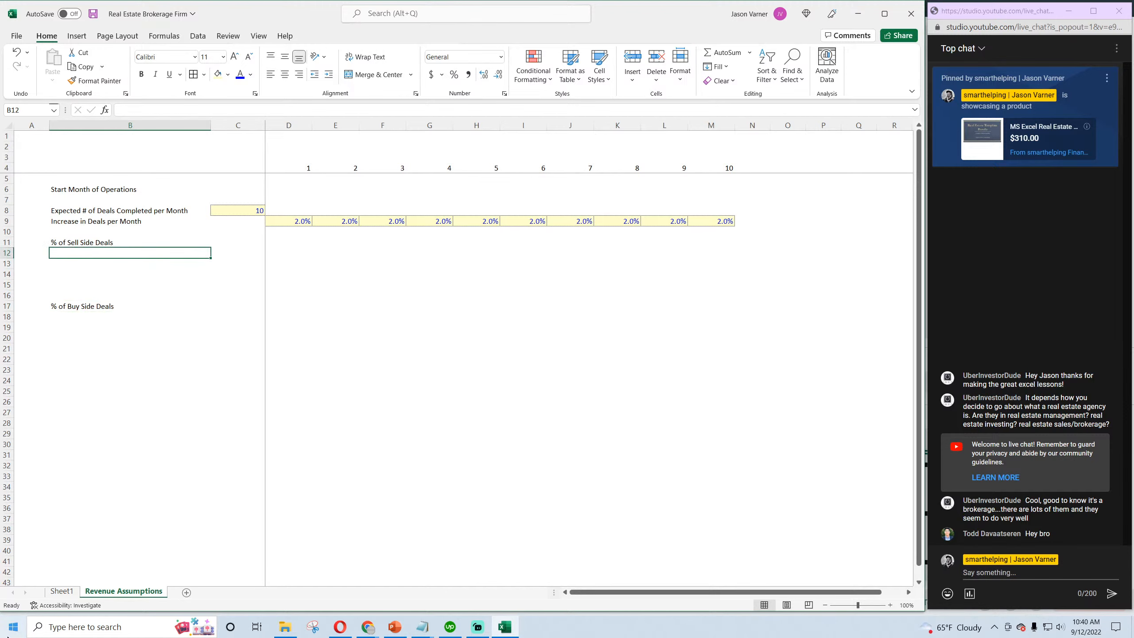
text(Commis)
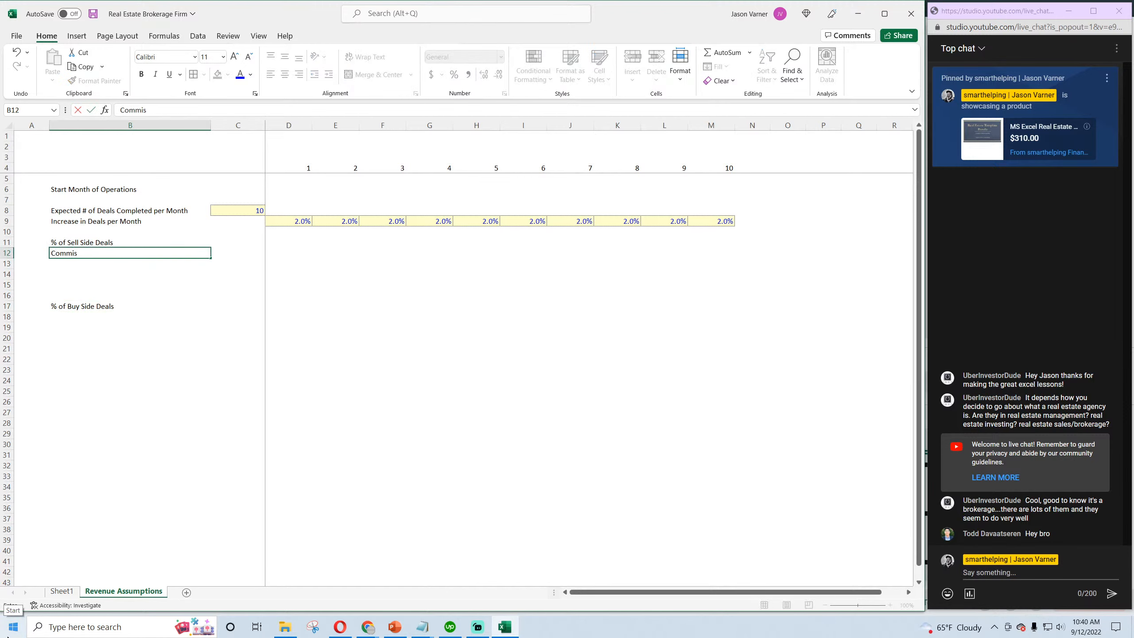
text(sion Split ( earned by)
key(BackSpace)
key(BackSpace)
text(rokerage) beo)
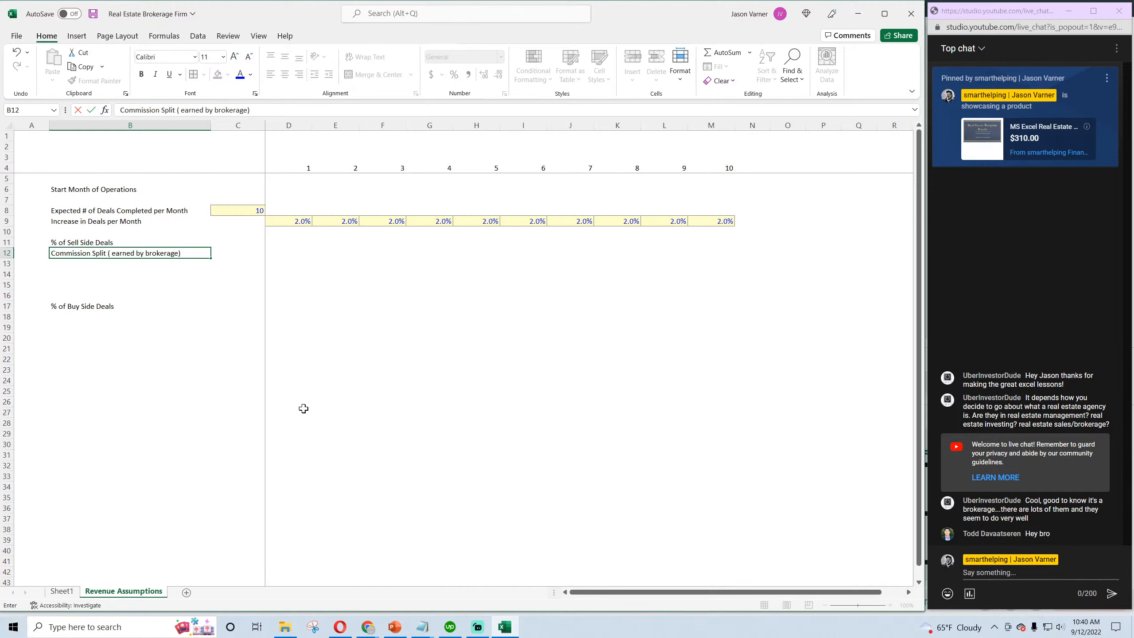
click(114, 254)
key(BackSpace)
key(Return)
Copy the commission split label from B12 to B18, under the buy side deals label
click(94, 255)
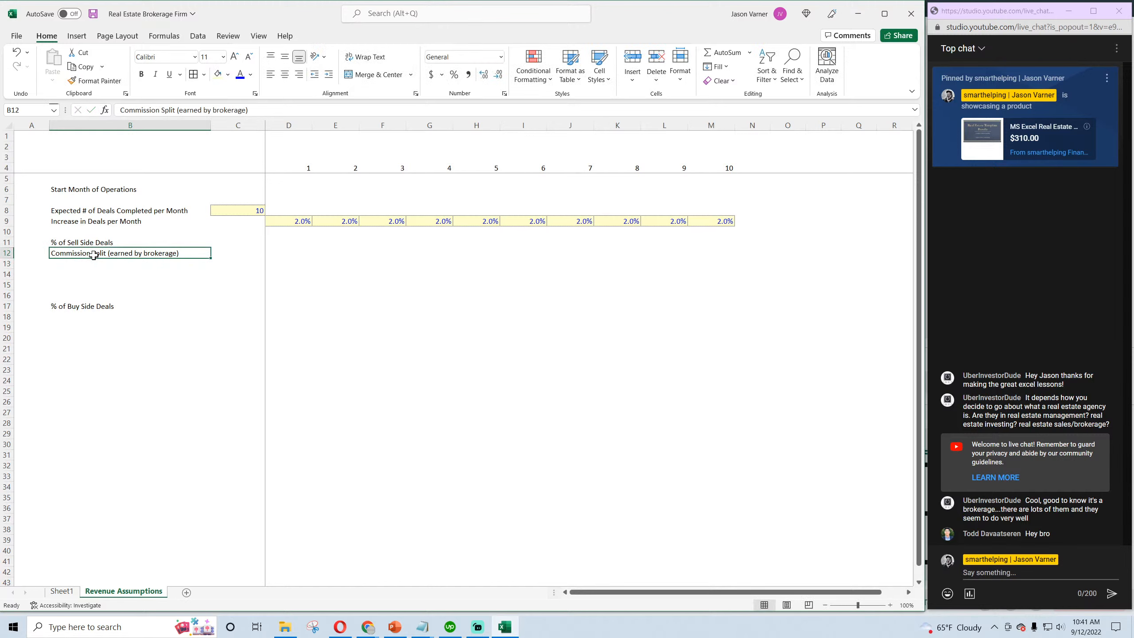
right_click(94, 255)
click(120, 294)
right_click(94, 316)
click(114, 355)
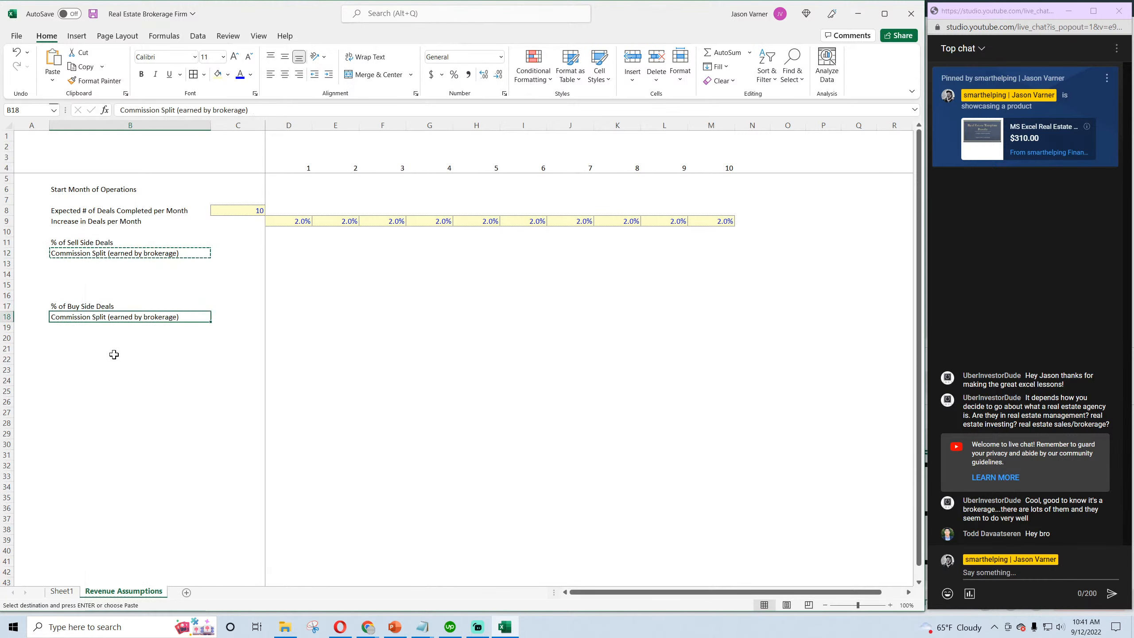
Save the workbook with the new sell-side and buy-side labels
click(94, 244)
click(91, 277)
click(118, 244)
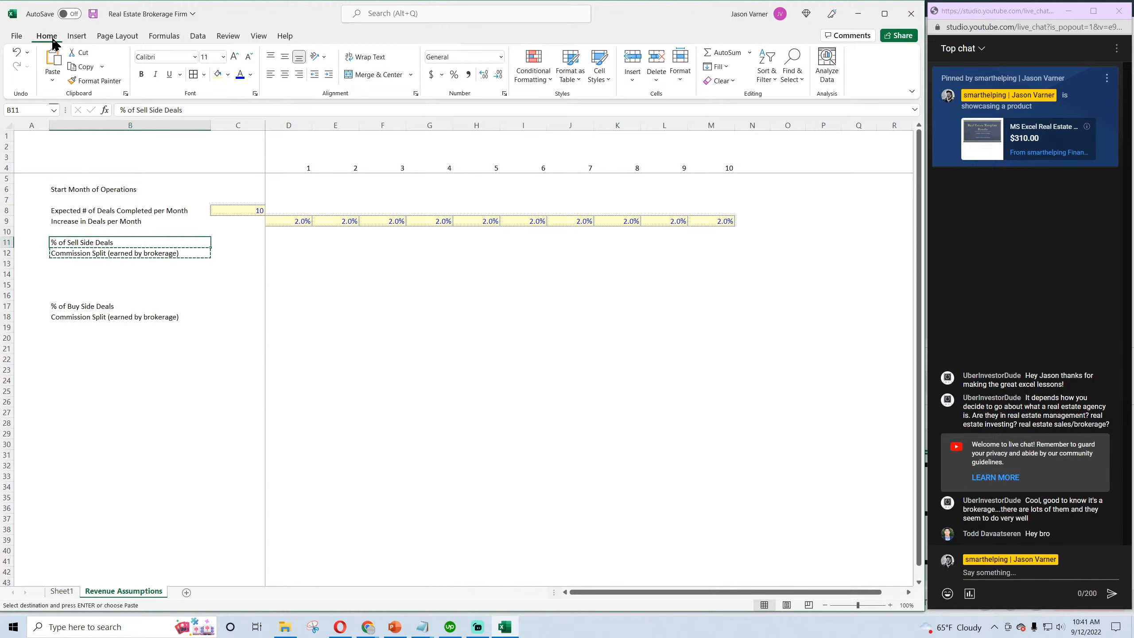
click(71, 37)
click(47, 37)
click(93, 16)
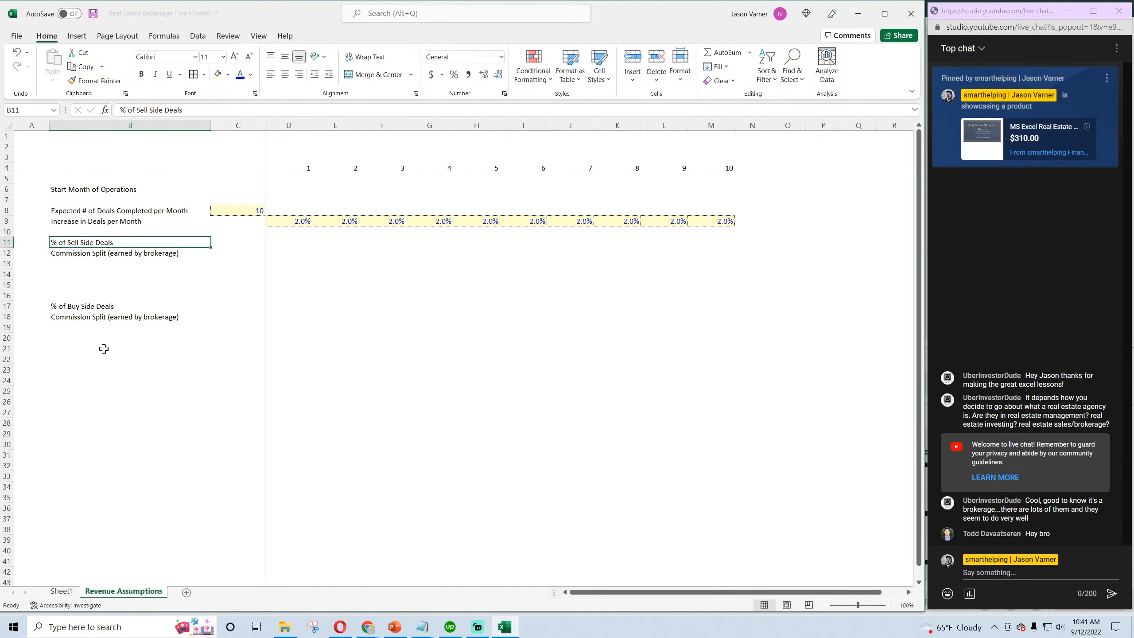
click(104, 348)
click(97, 379)
click(128, 255)
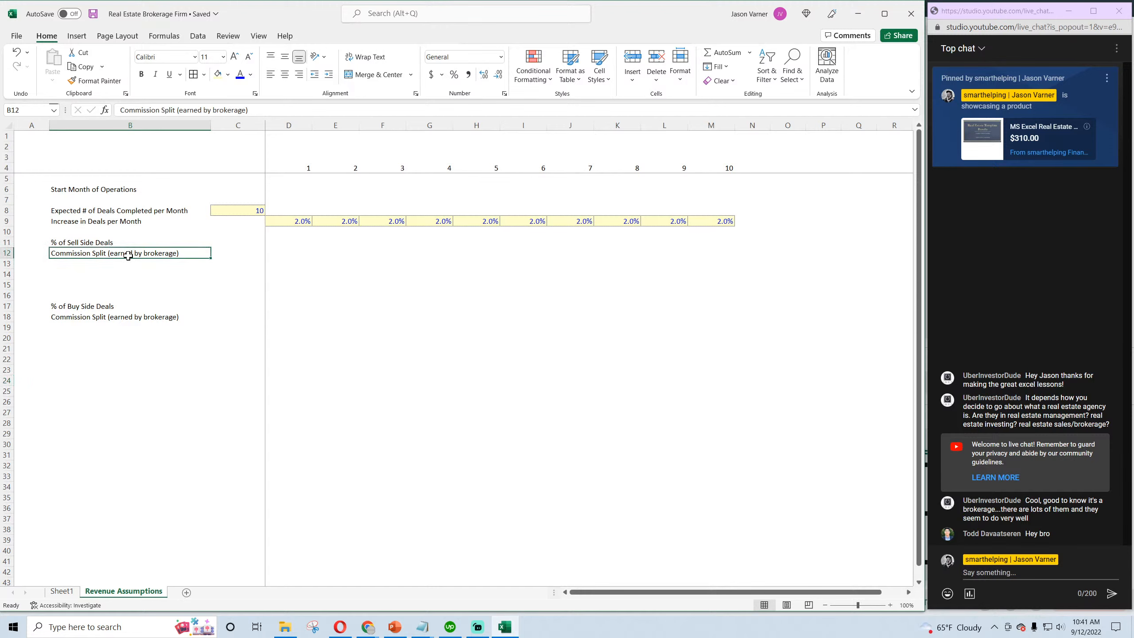
click(75, 265)
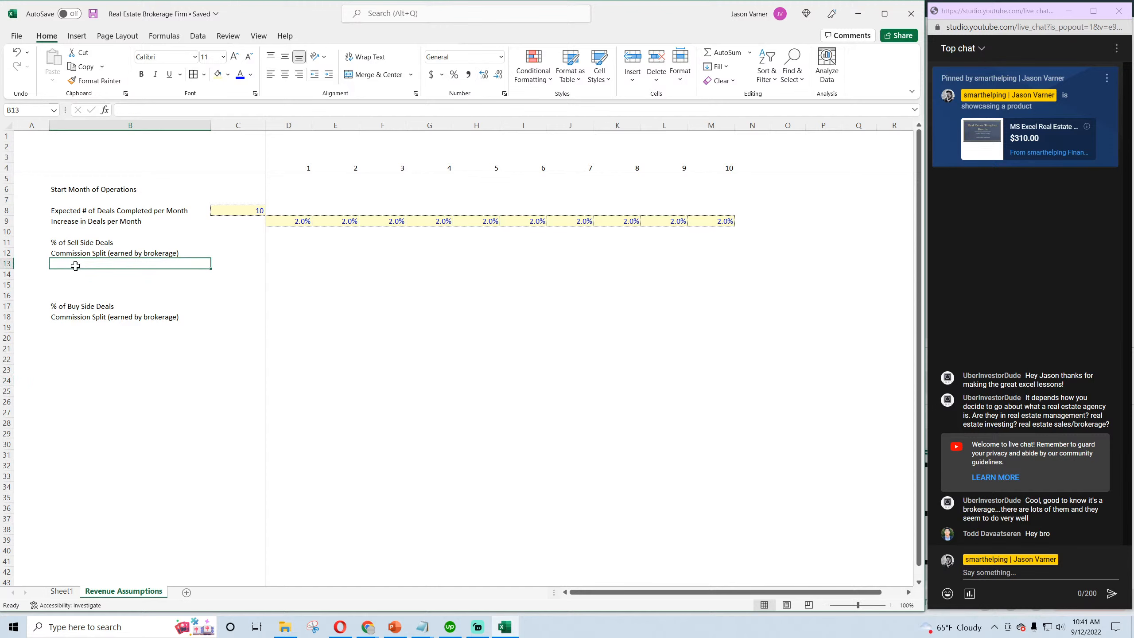
text(C)
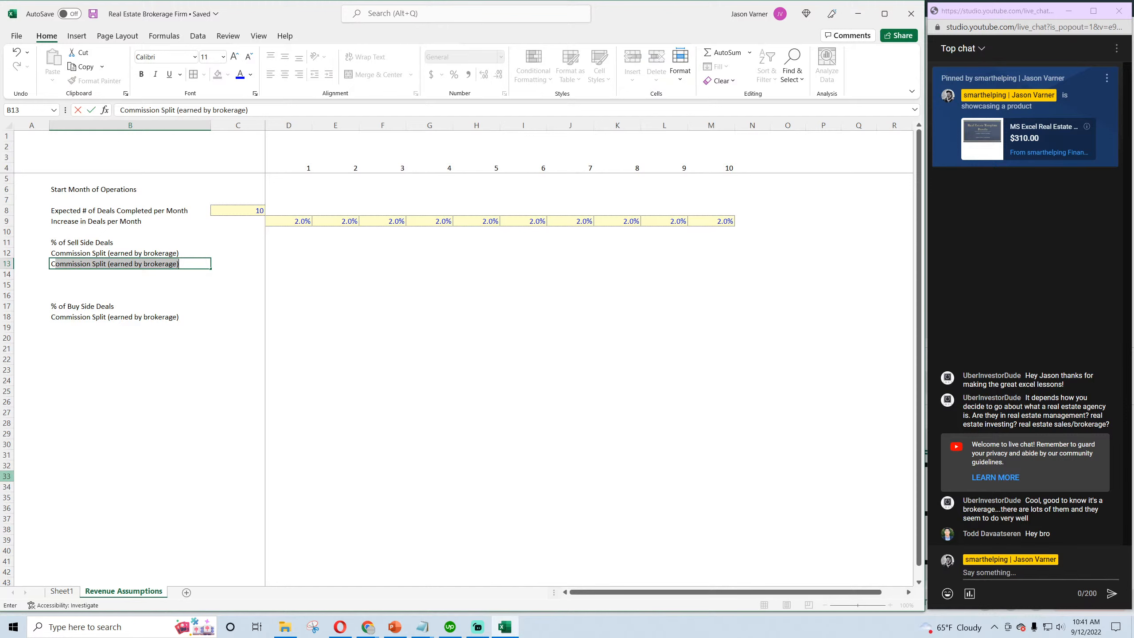
key(BackSpace)
key(BackSpace)
key(Return)
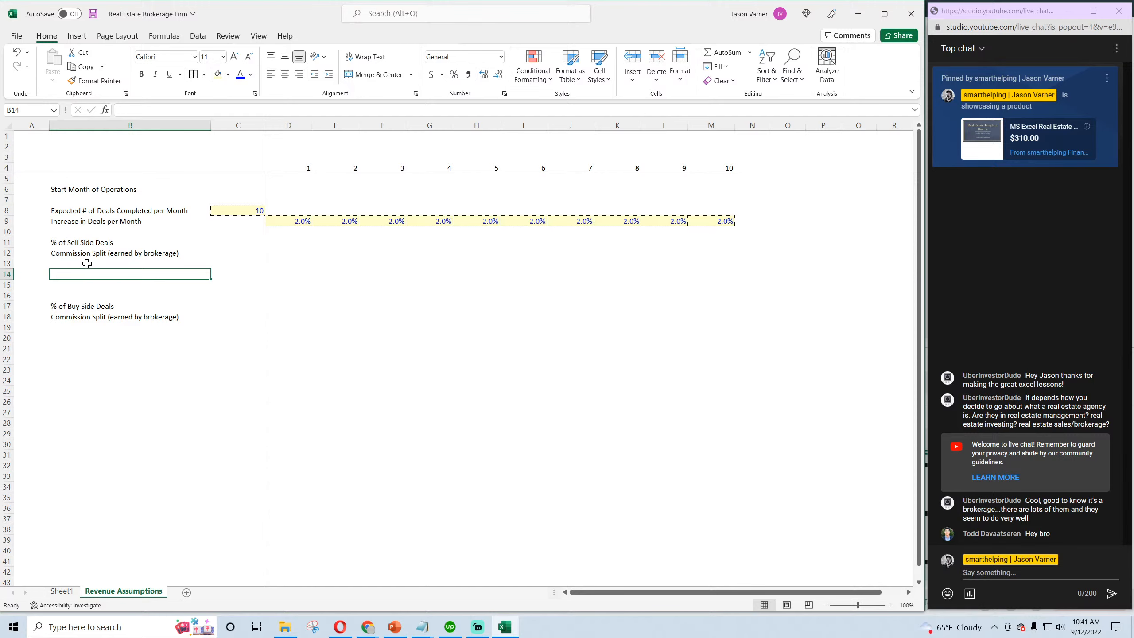
Move the sell-side commission split label from B12 down to B13
click(90, 253)
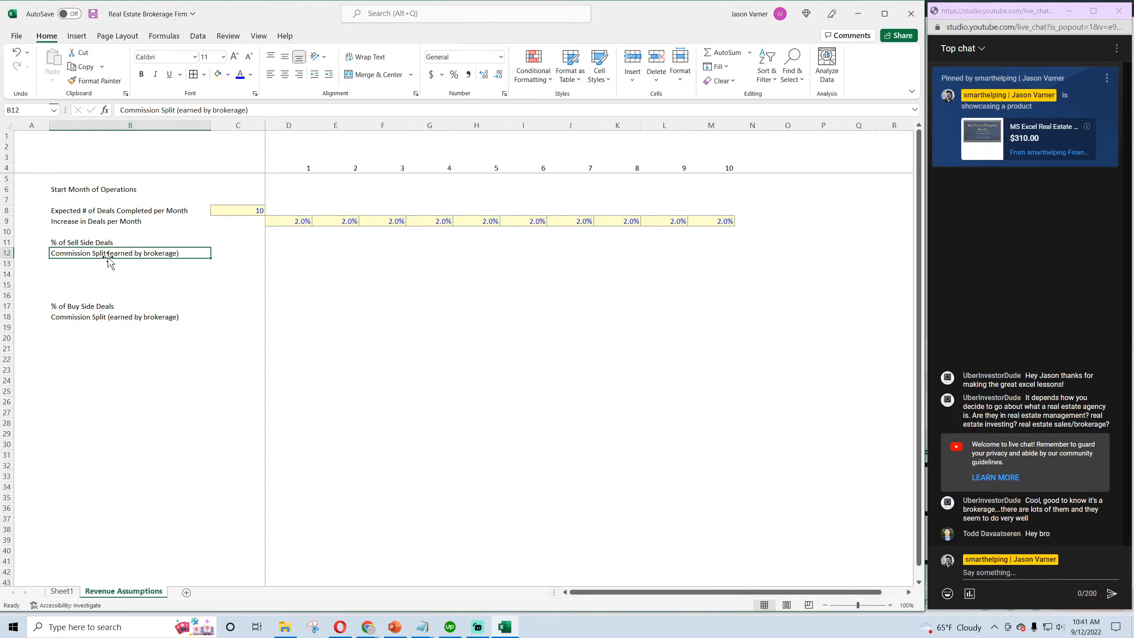
mouse_move(108, 258)
mouse_down()
mouse_move(108, 270)
mouse_move(109, 258)
mouse_up()
drag(108, 258, 103, 264)
key(Up)
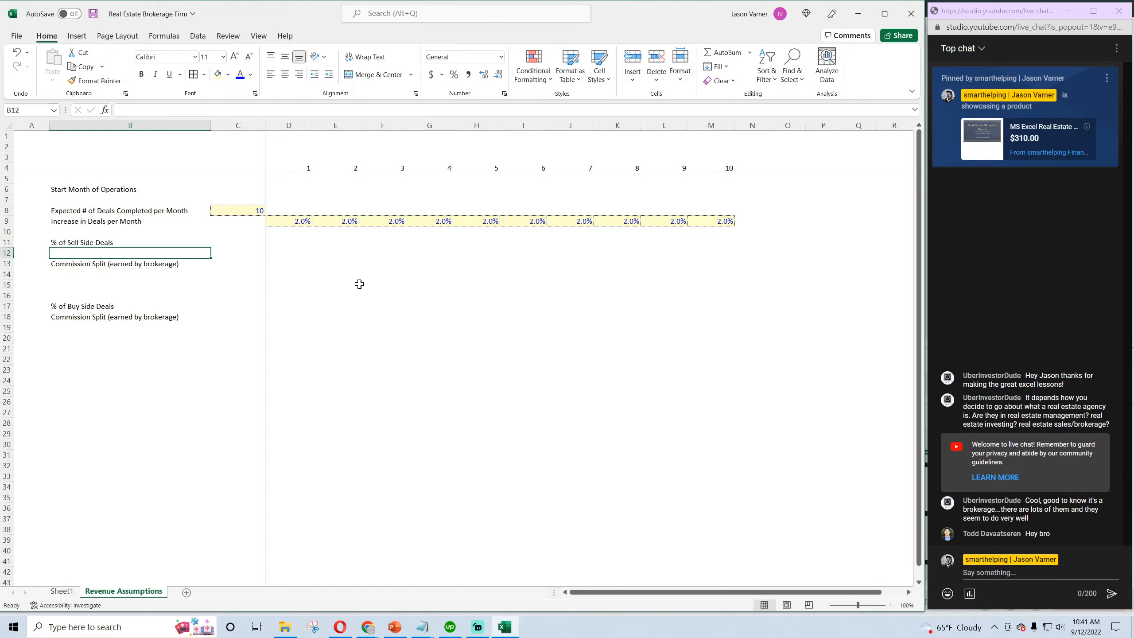
Enter the label "Share of Commission on Sell Side" in cell B12
text(Share)
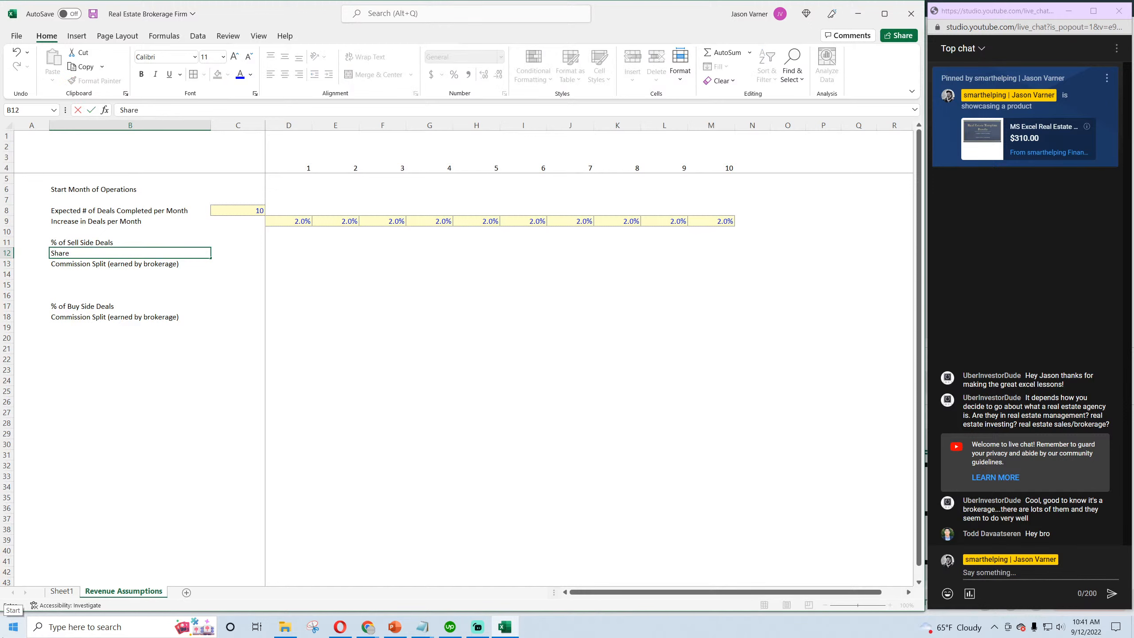
text( of Commission on Sell Side)
key(Return)
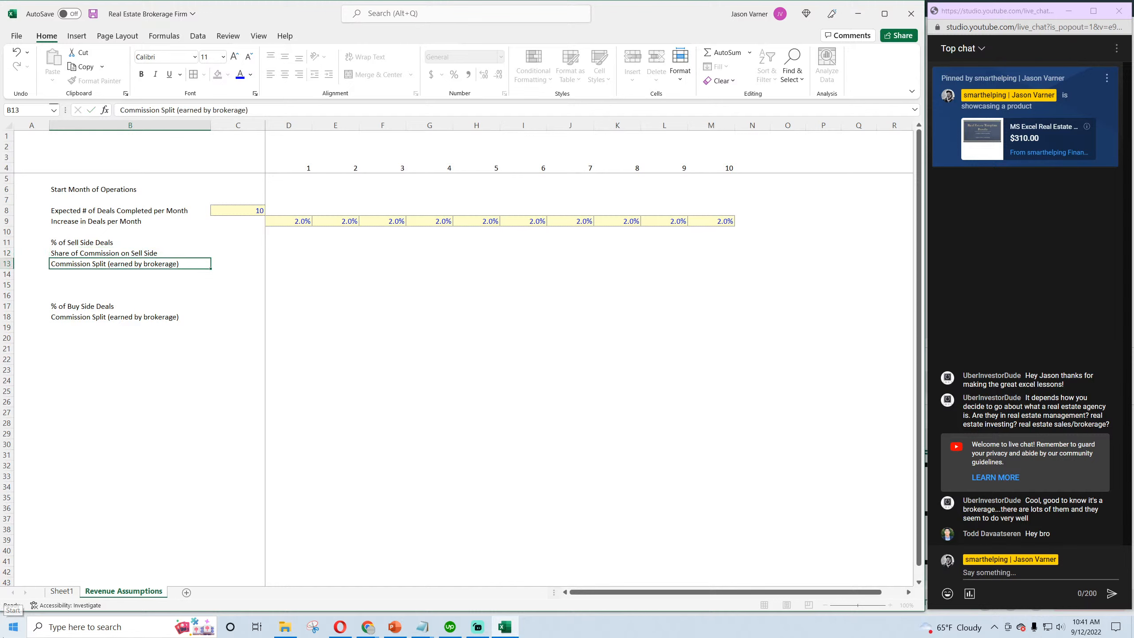
click(162, 251)
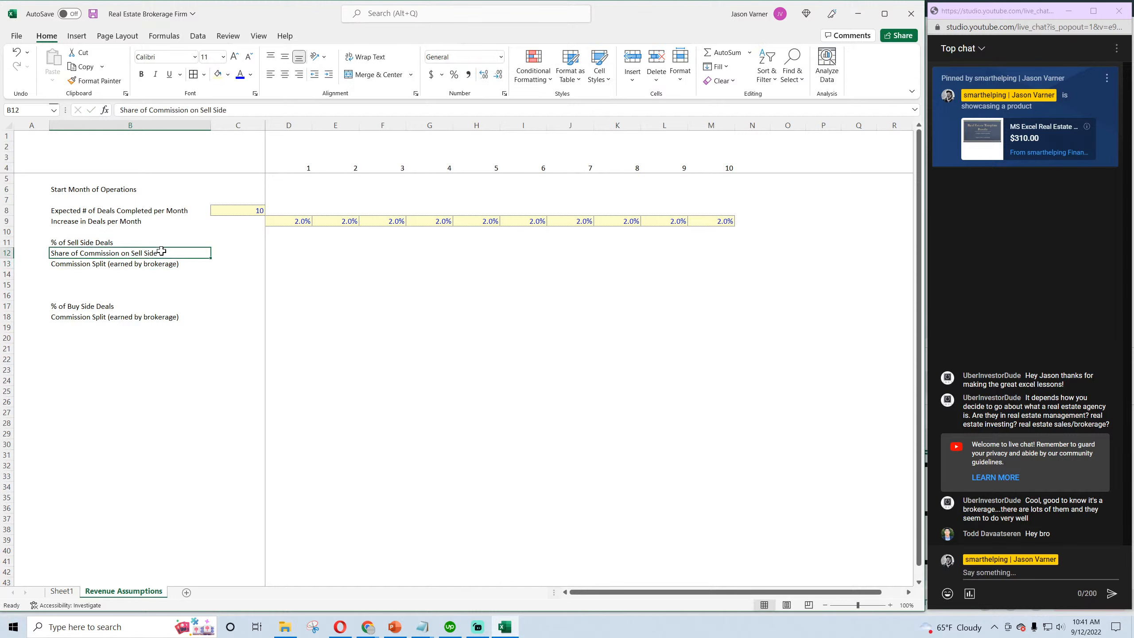
click(89, 265)
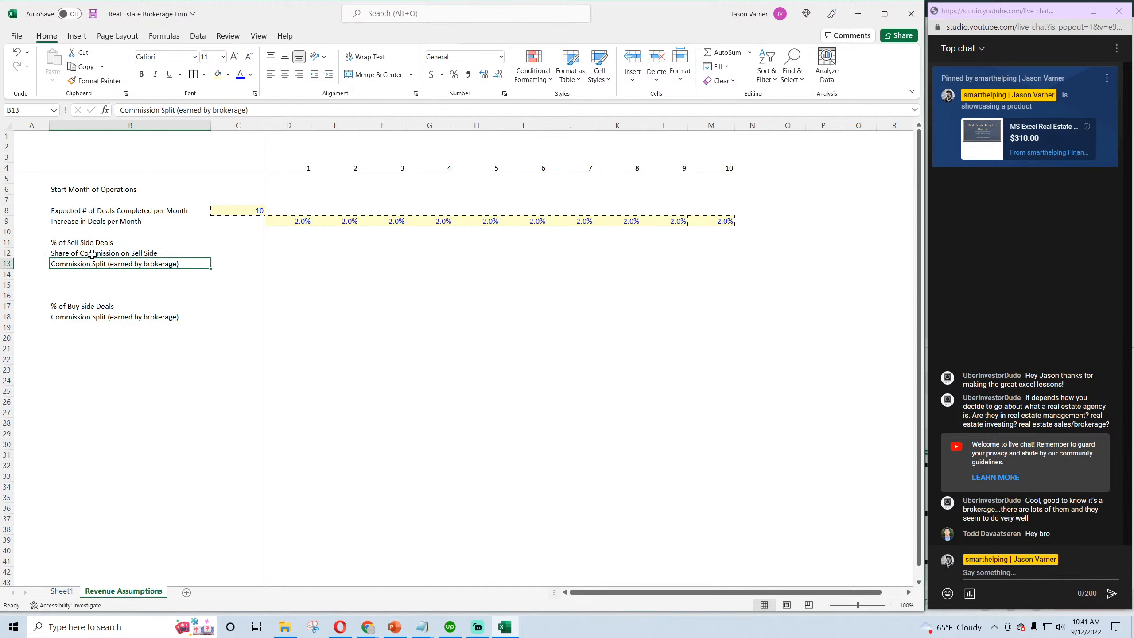
Move the buy-side commission split label to B19 and copy the commission share label from B12 into B18
click(85, 316)
drag(82, 322, 80, 331)
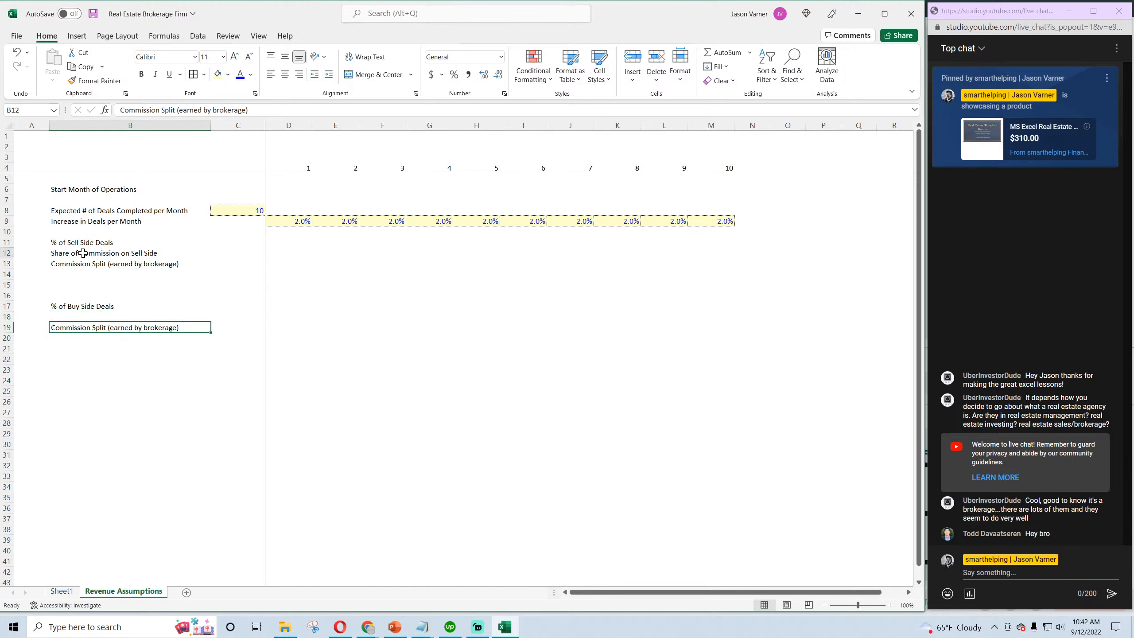
right_click(82, 253)
click(109, 296)
right_click(74, 319)
click(95, 360)
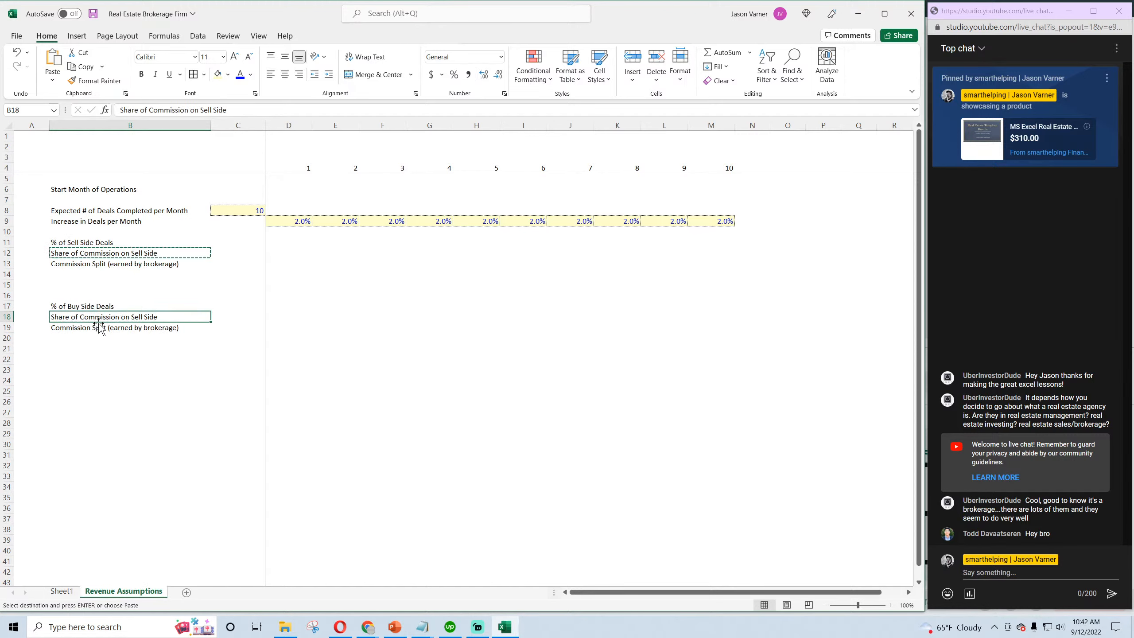
Change the label in B18 to "Share of Commission on Buy Side"
double_click(130, 317)
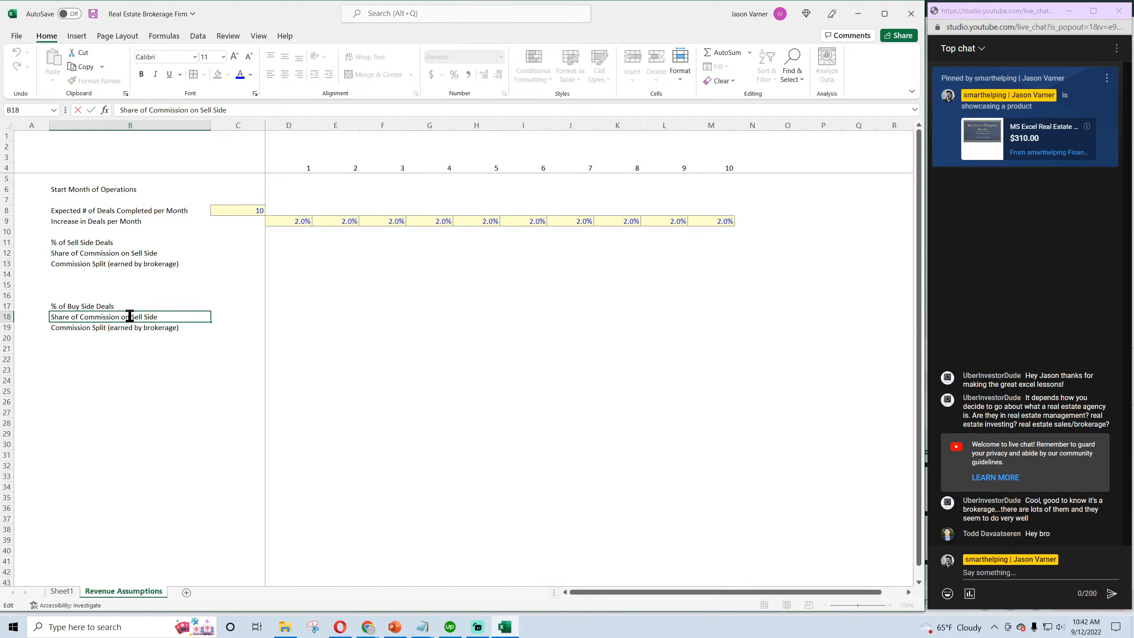
drag(131, 316, 143, 317)
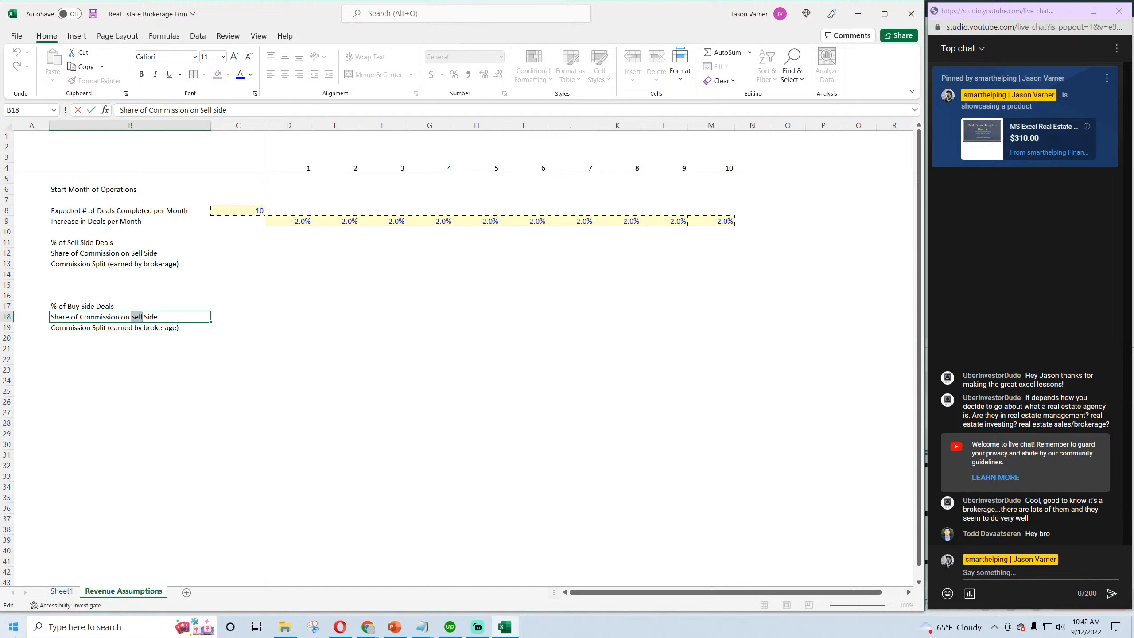
text(Buy)
key(Return)
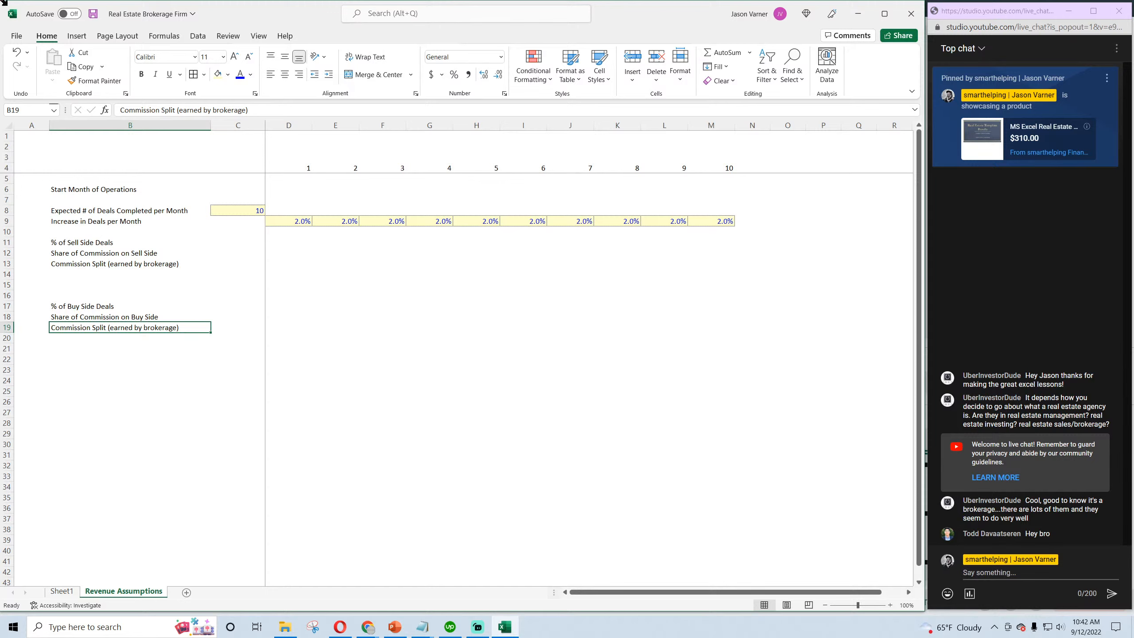
Save the workbook and make column C slightly narrower
click(93, 14)
click(386, 327)
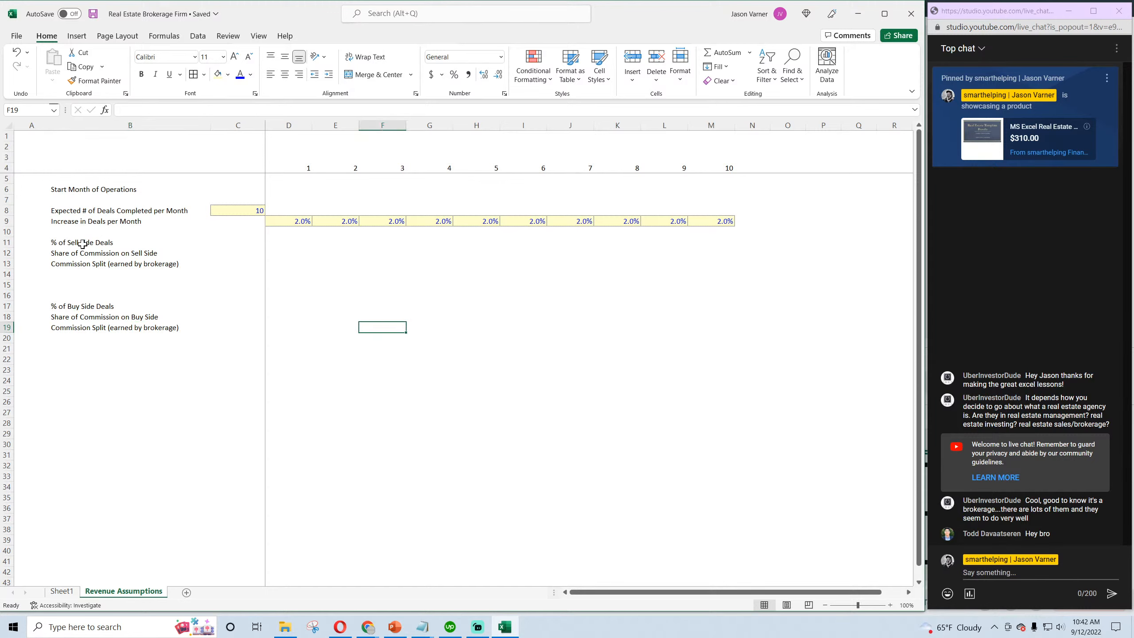
drag(264, 129, 258, 129)
click(313, 339)
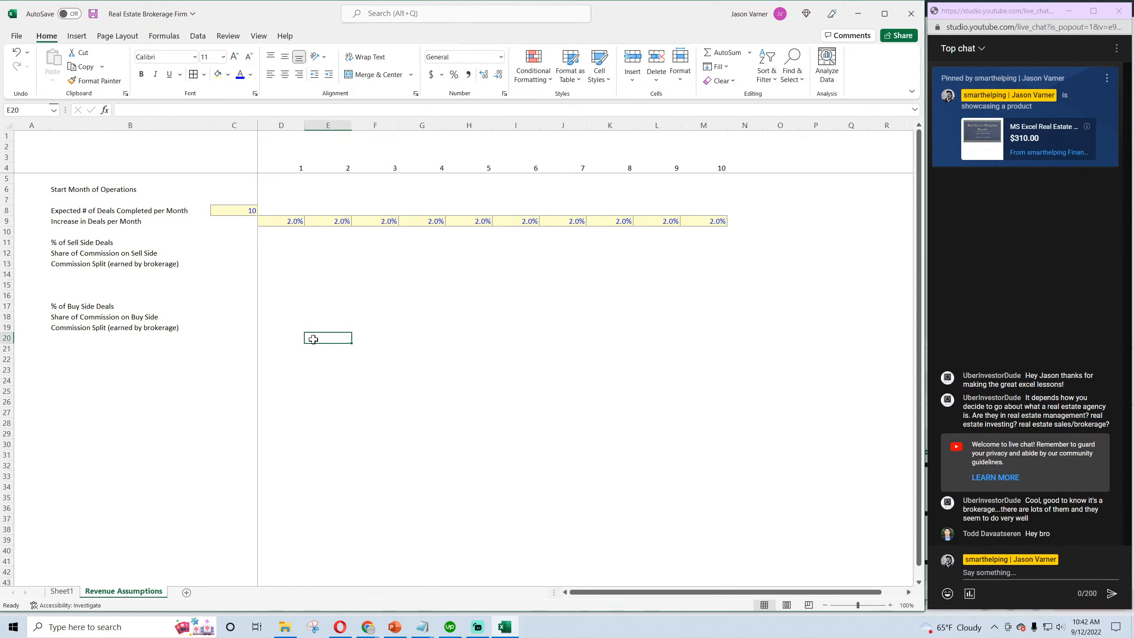
click(79, 244)
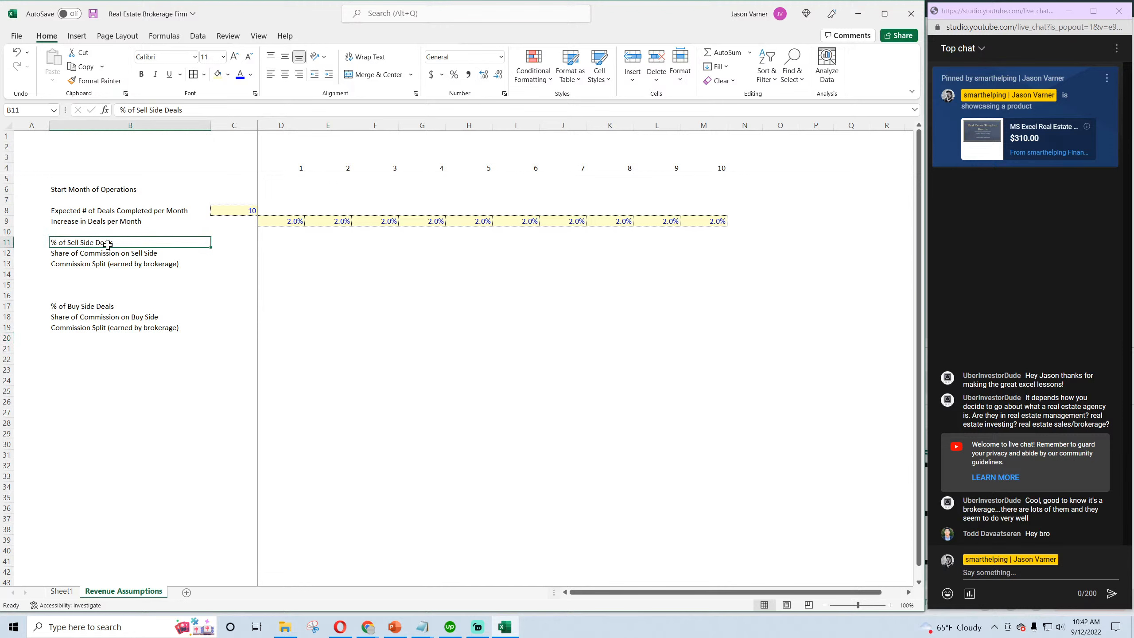
click(101, 308)
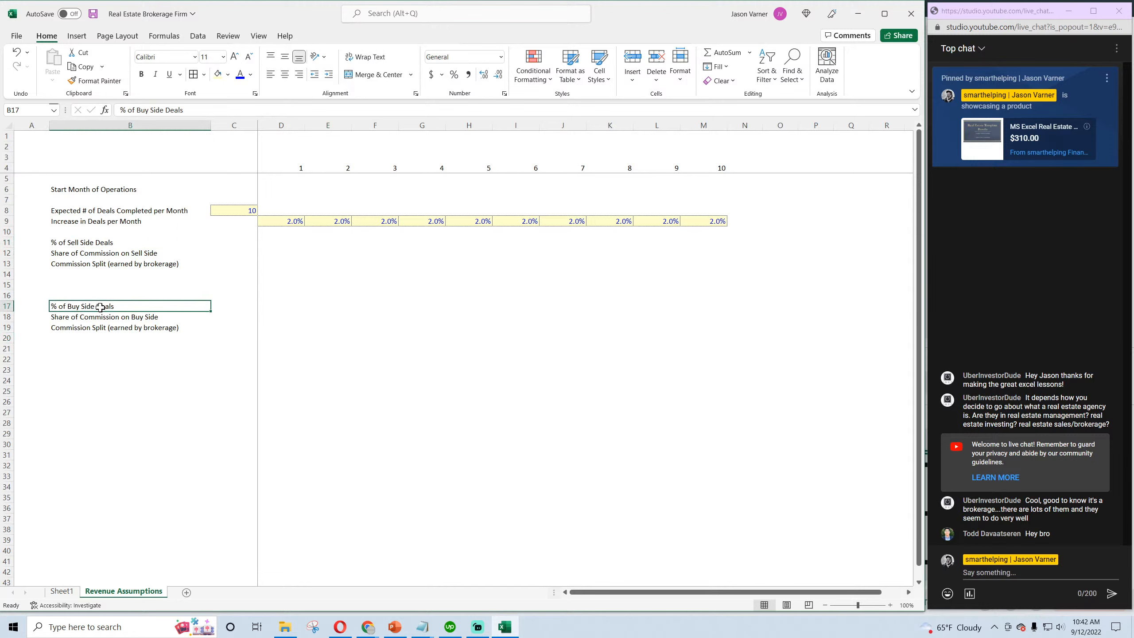
click(233, 209)
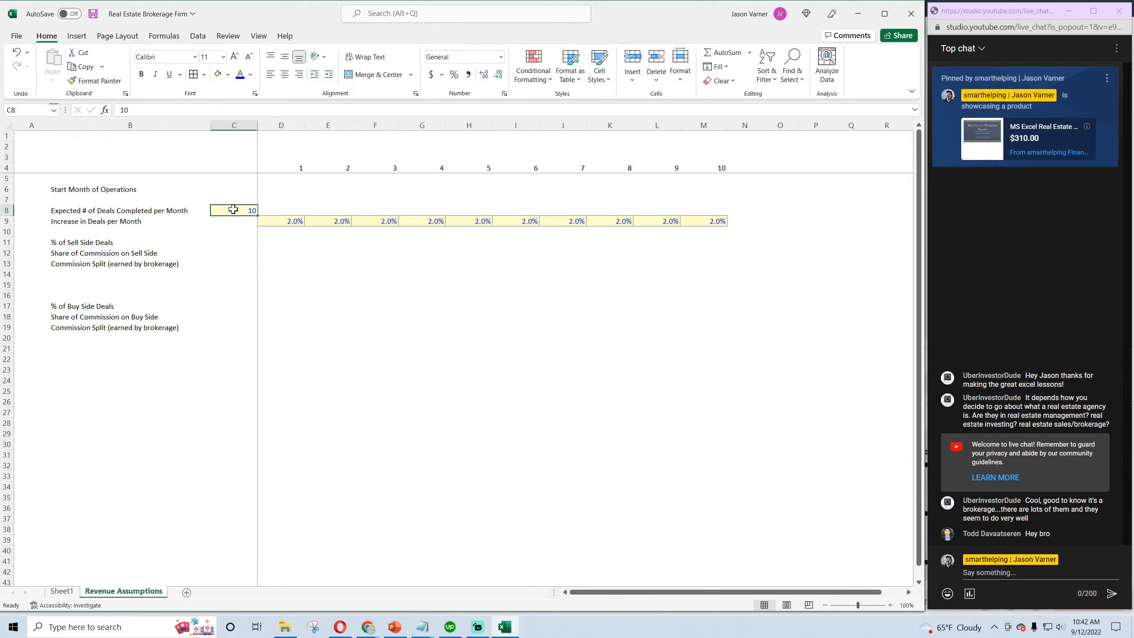
click(79, 242)
click(86, 309)
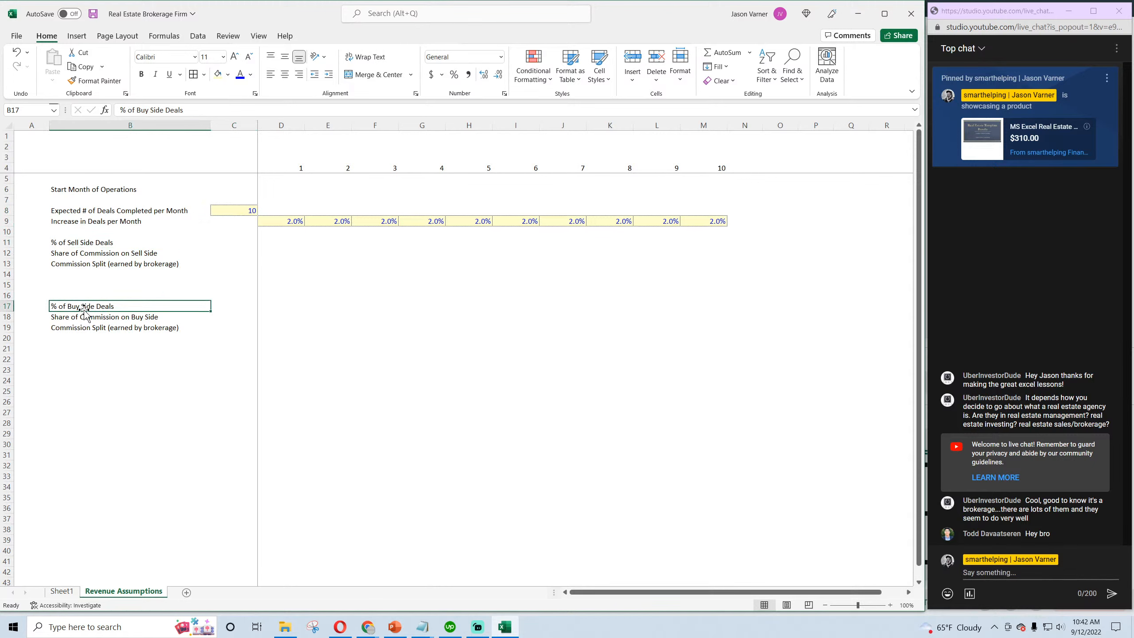
Copy the three buy-side labels in B17:B19 to B23:B25 as a third block
drag(84, 306, 83, 328)
right_click(83, 312)
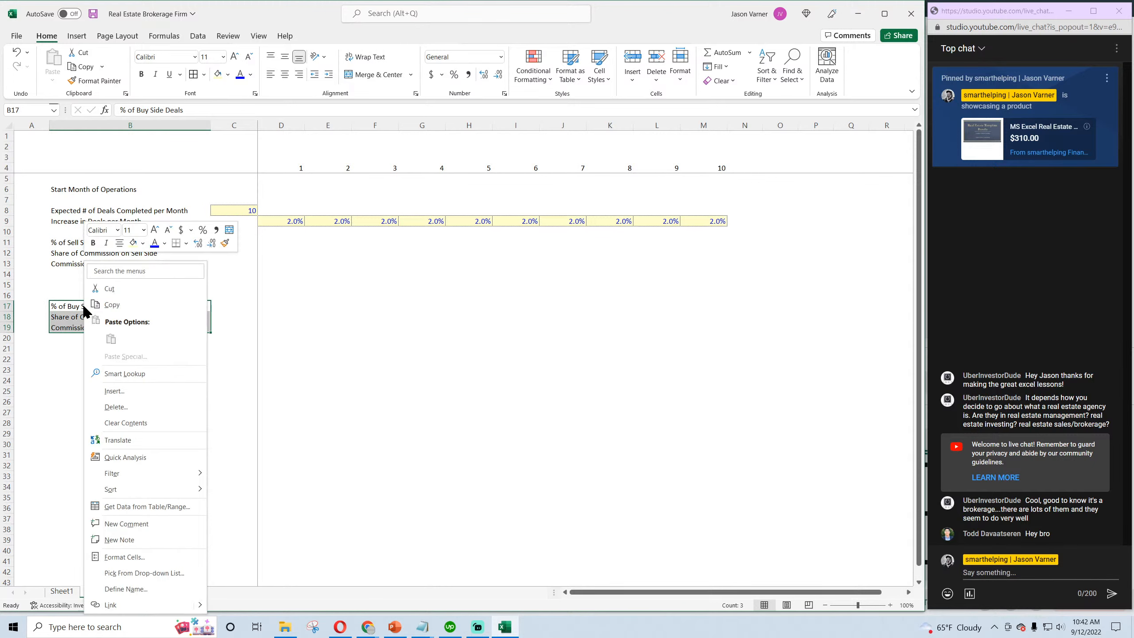
click(109, 304)
click(70, 340)
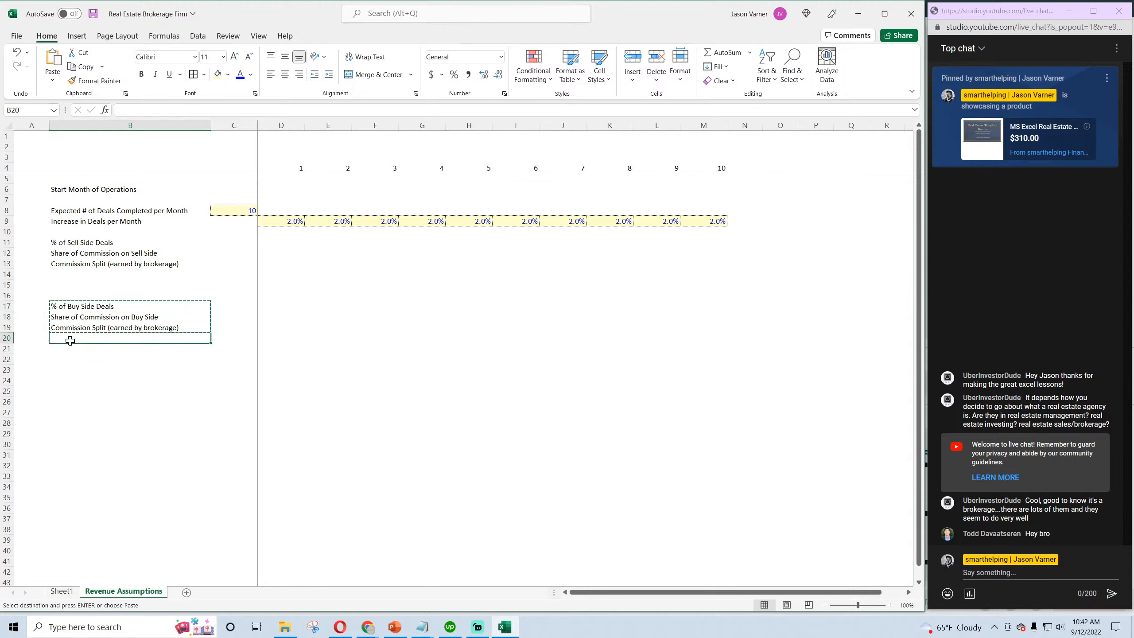
drag(72, 274, 72, 297)
drag(69, 338, 69, 356)
right_click(68, 370)
click(97, 117)
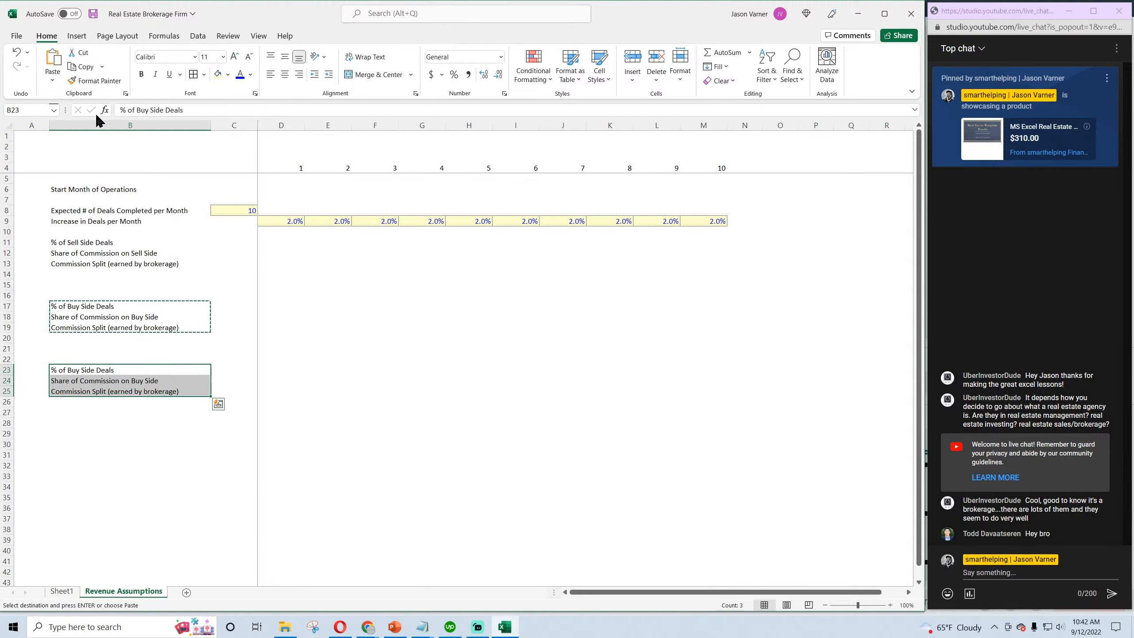
double_click(72, 370)
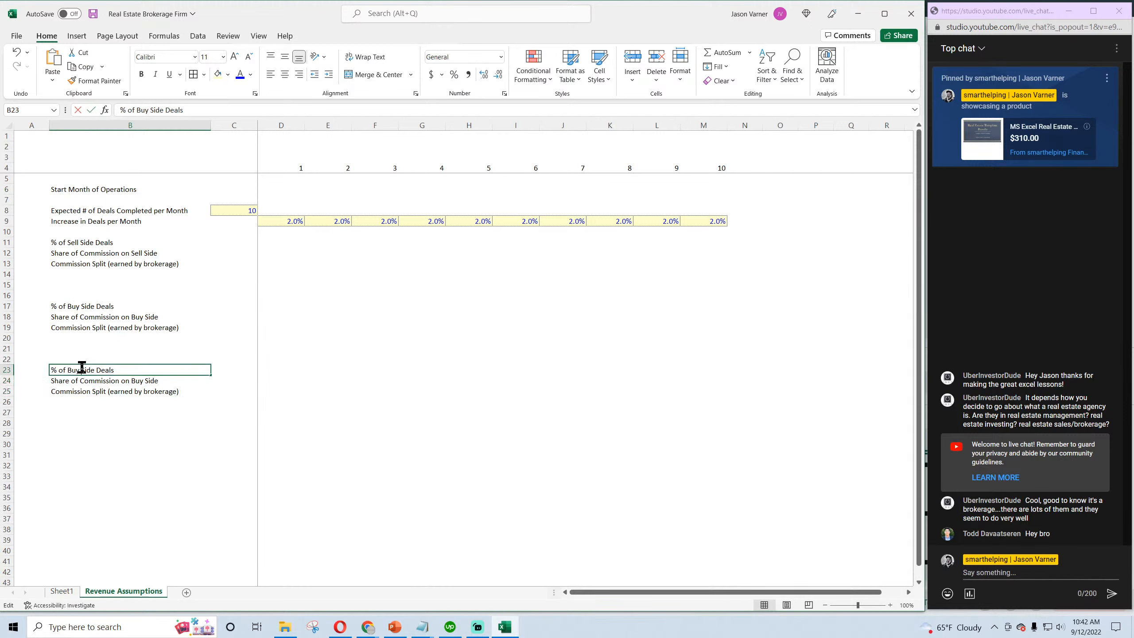
click(81, 445)
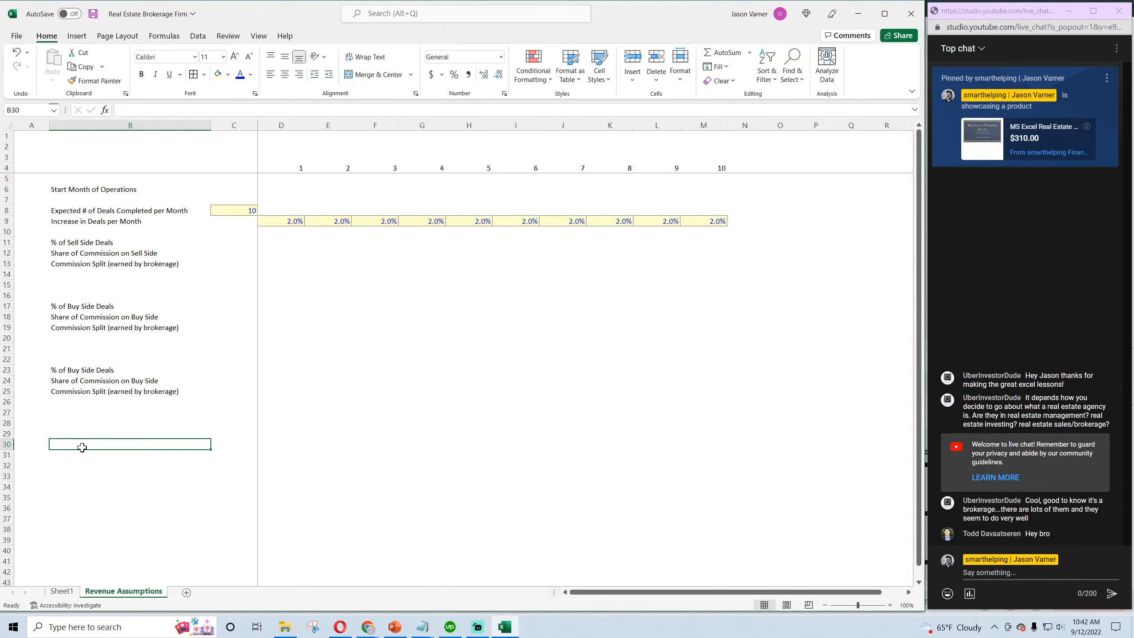
Clear the third block of deal-side labels in B23:B25
click(90, 363)
drag(210, 364, 211, 396)
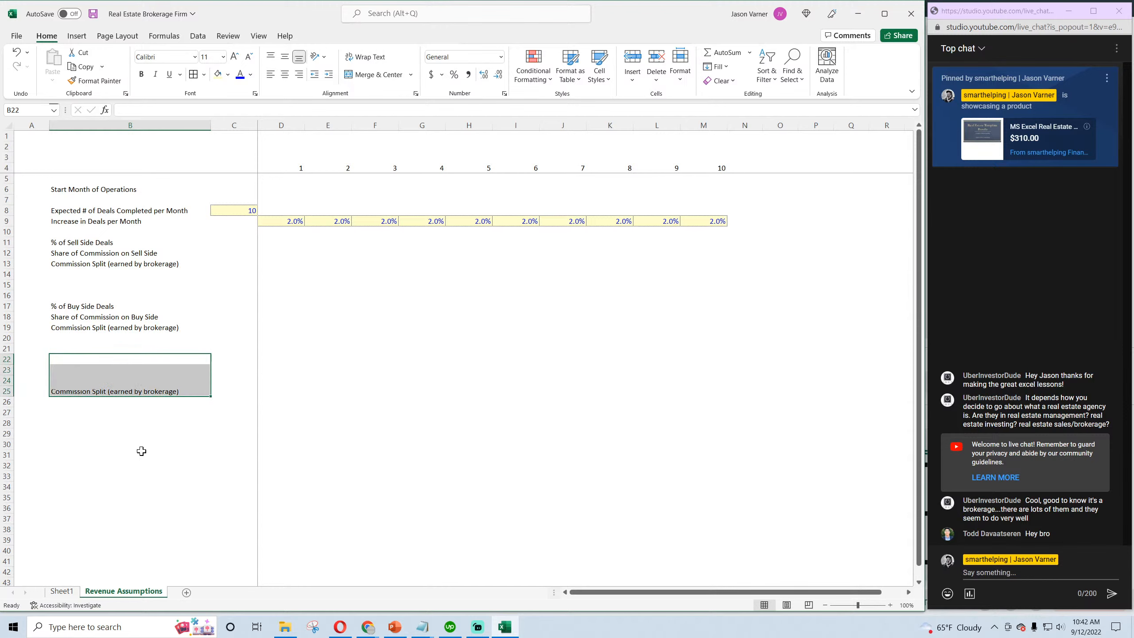
click(141, 451)
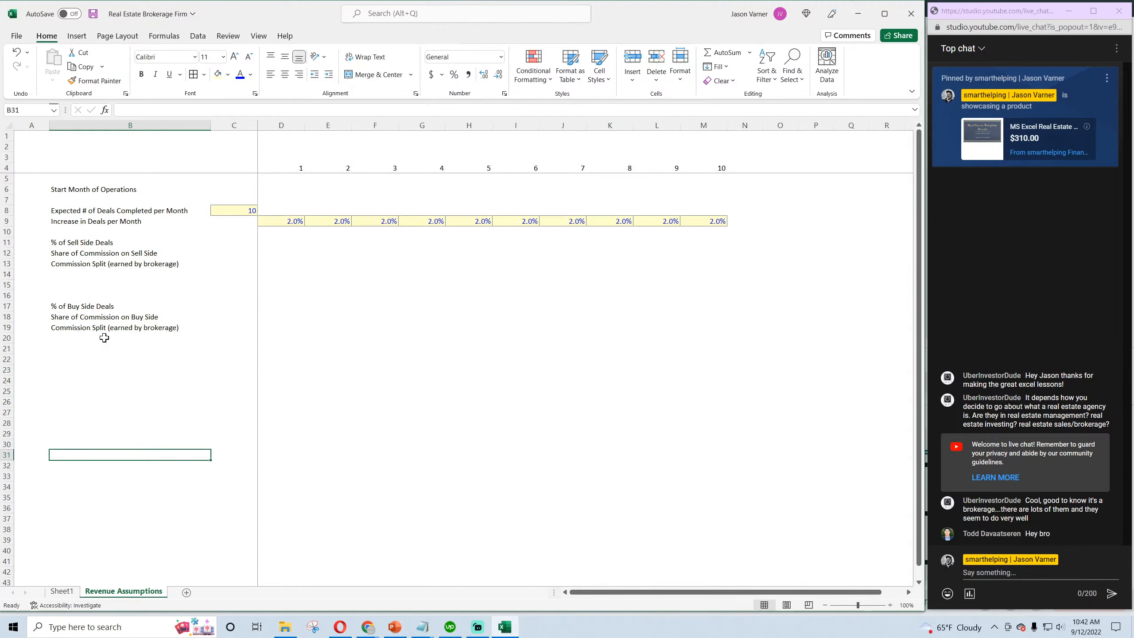
click(91, 244)
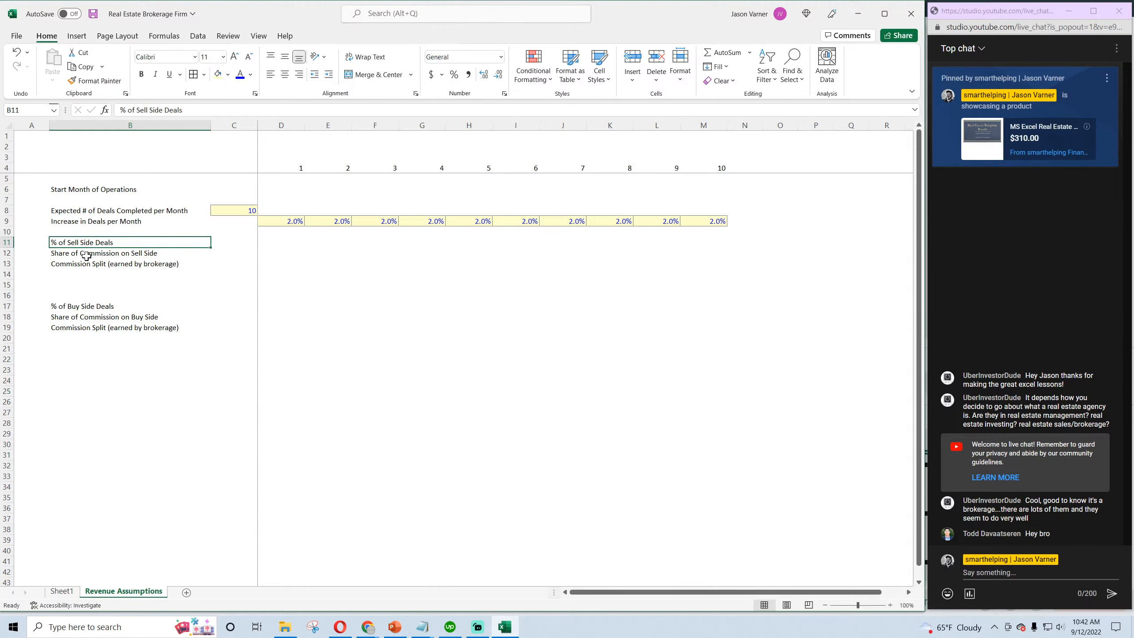
click(87, 256)
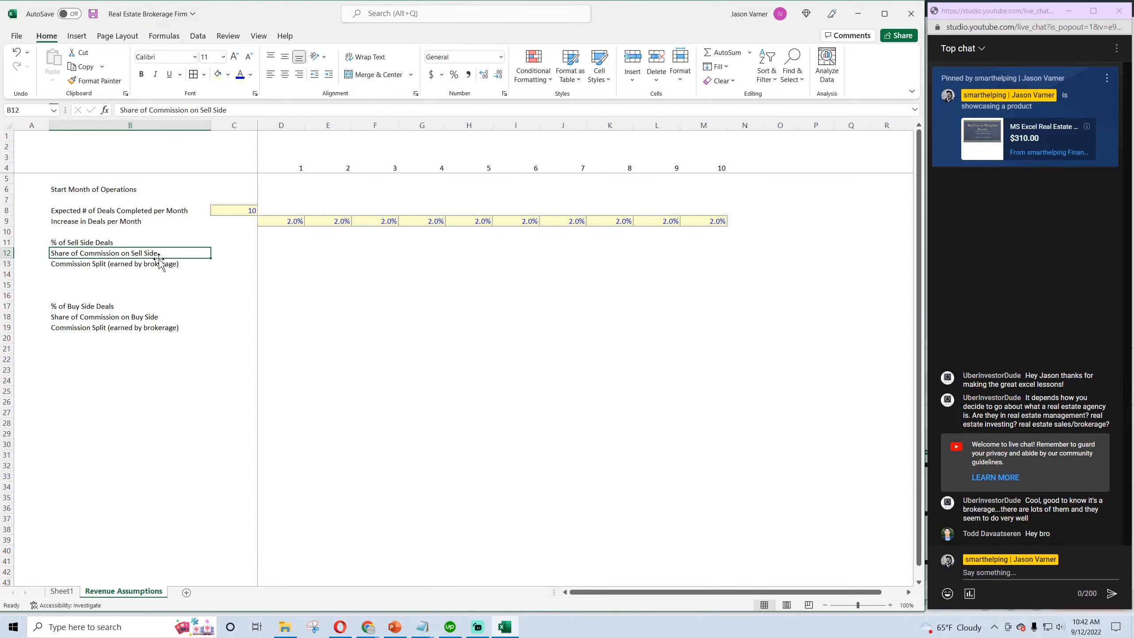
click(85, 263)
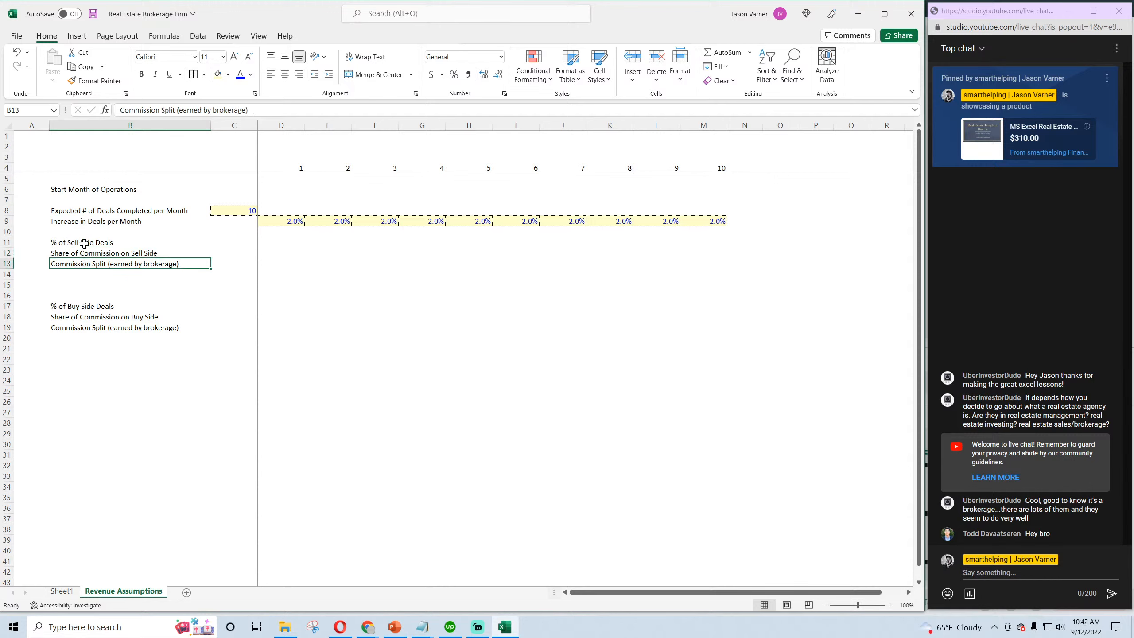
click(85, 243)
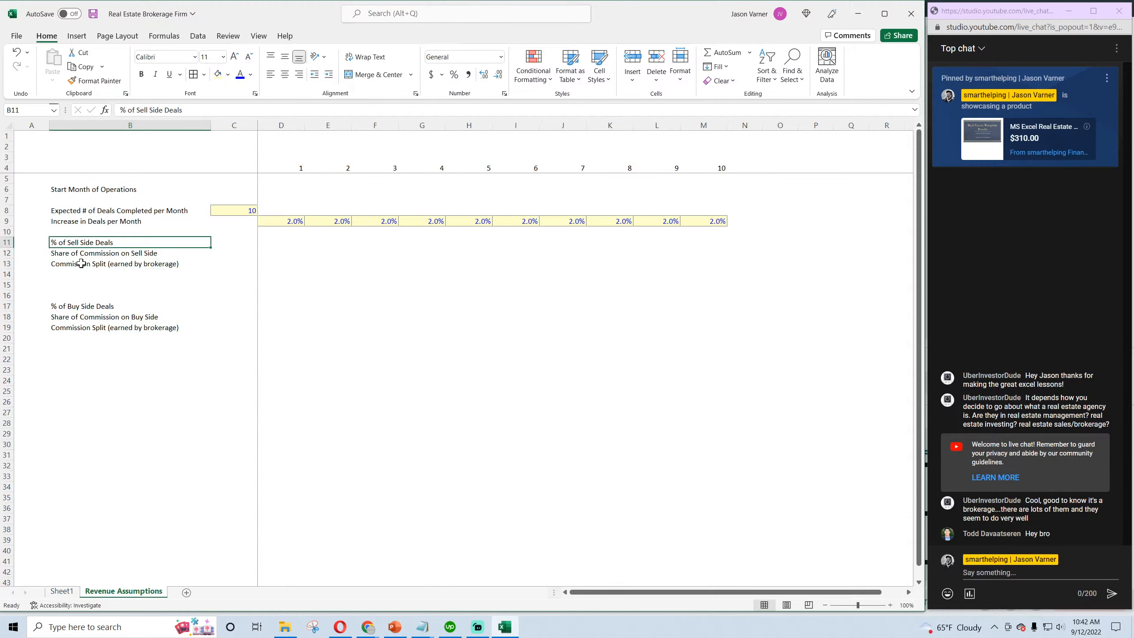
Move the sell-side share and split labels from B12:B13 down one row and delete the empty row 12
drag(92, 251, 94, 279)
click(81, 254)
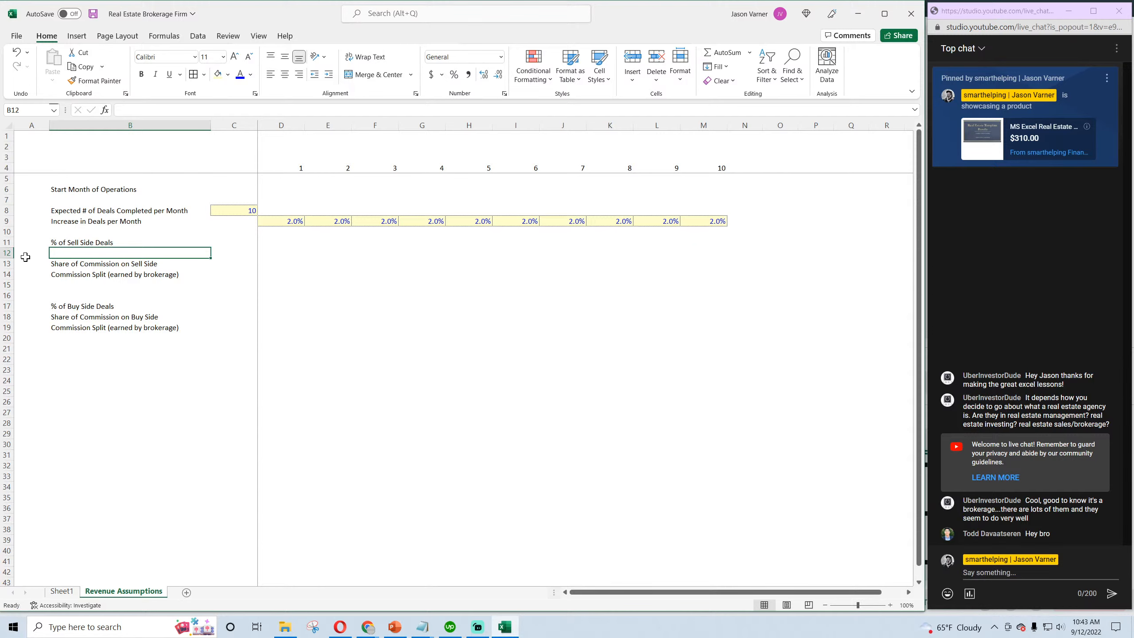
click(6, 253)
right_click(7, 253)
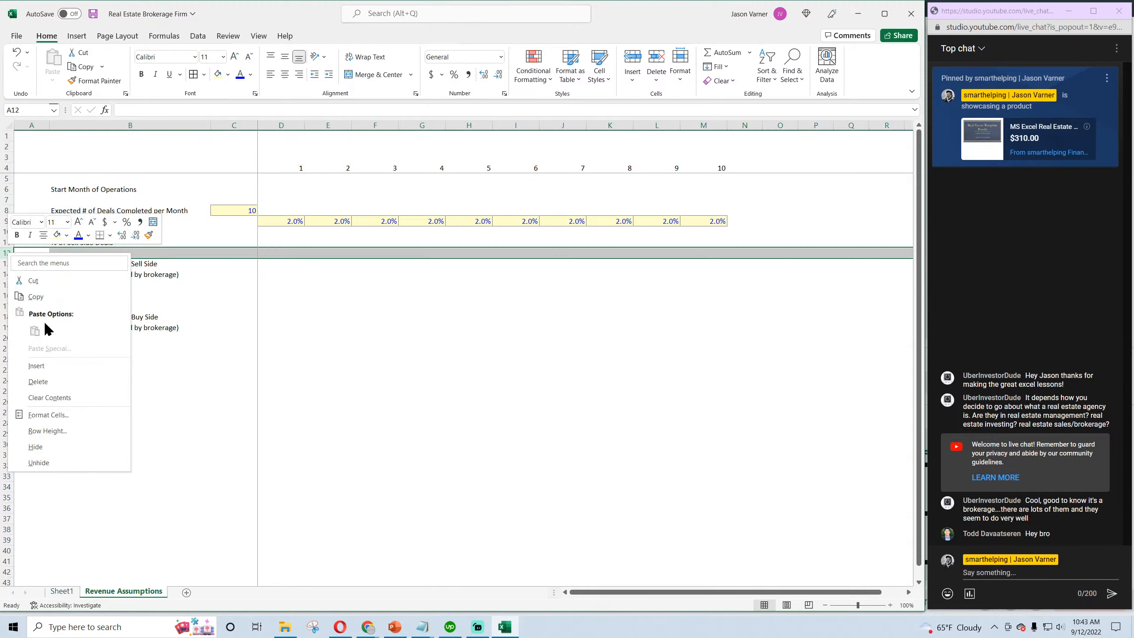
click(41, 383)
click(119, 411)
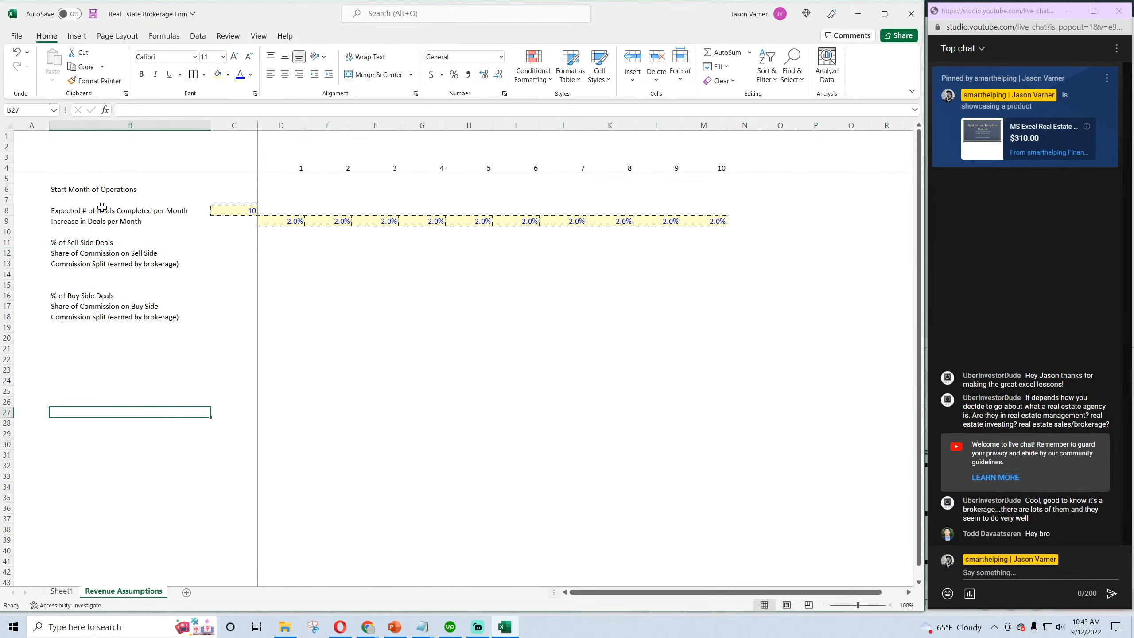
Copy the monthly deals and growth rows in B8:M10 to a new block starting at B21
click(71, 209)
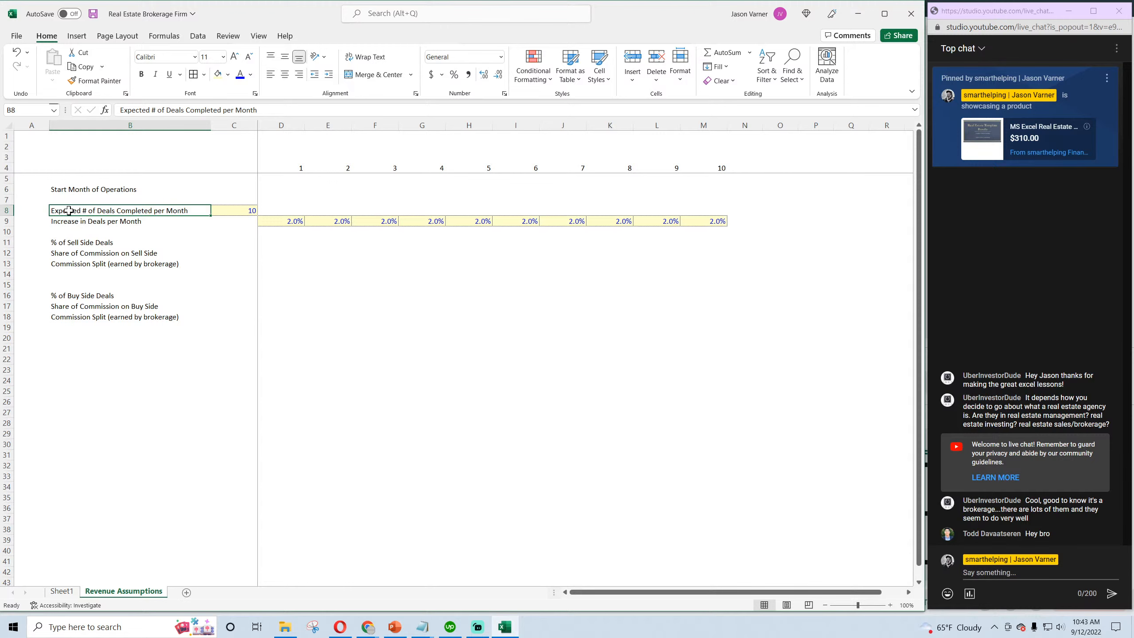
drag(69, 211, 727, 231)
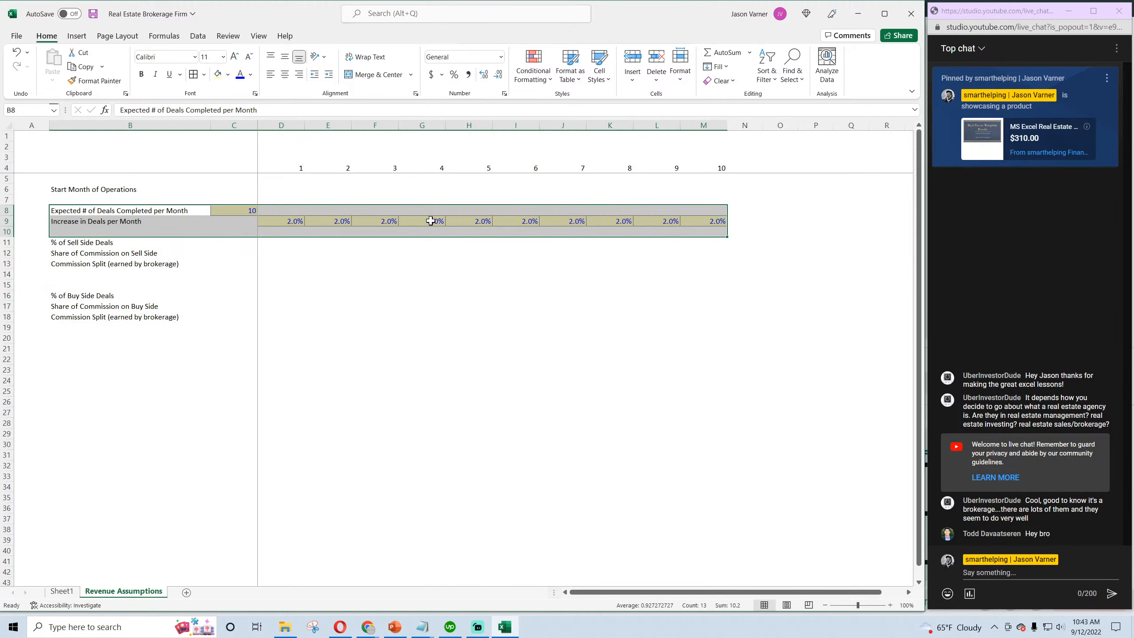
right_click(331, 213)
click(357, 254)
click(66, 328)
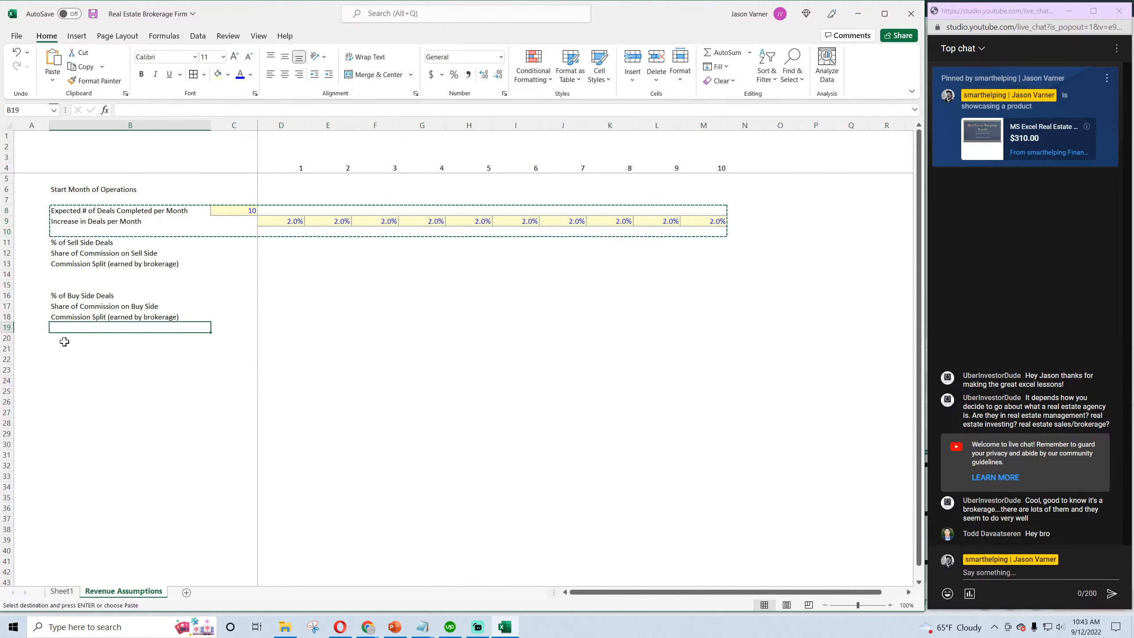
click(64, 349)
right_click(62, 354)
click(92, 91)
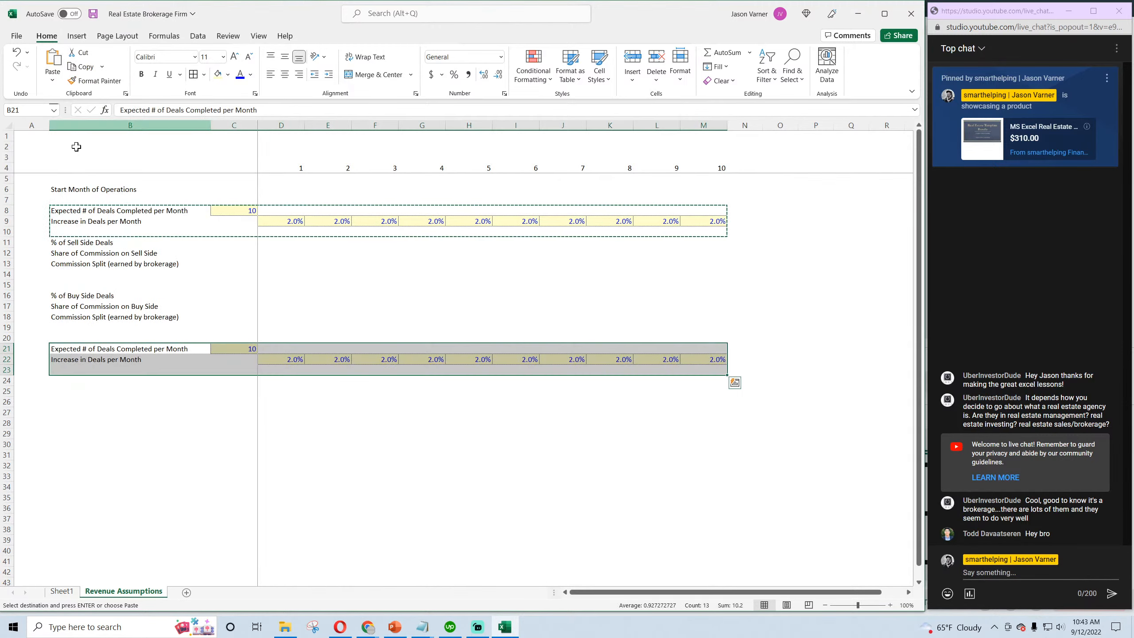
Change the label in B21 to "Expected # of Deals Completed per Month by Firm Itself" and widen column B to fit it
click(90, 350)
double_click(145, 349)
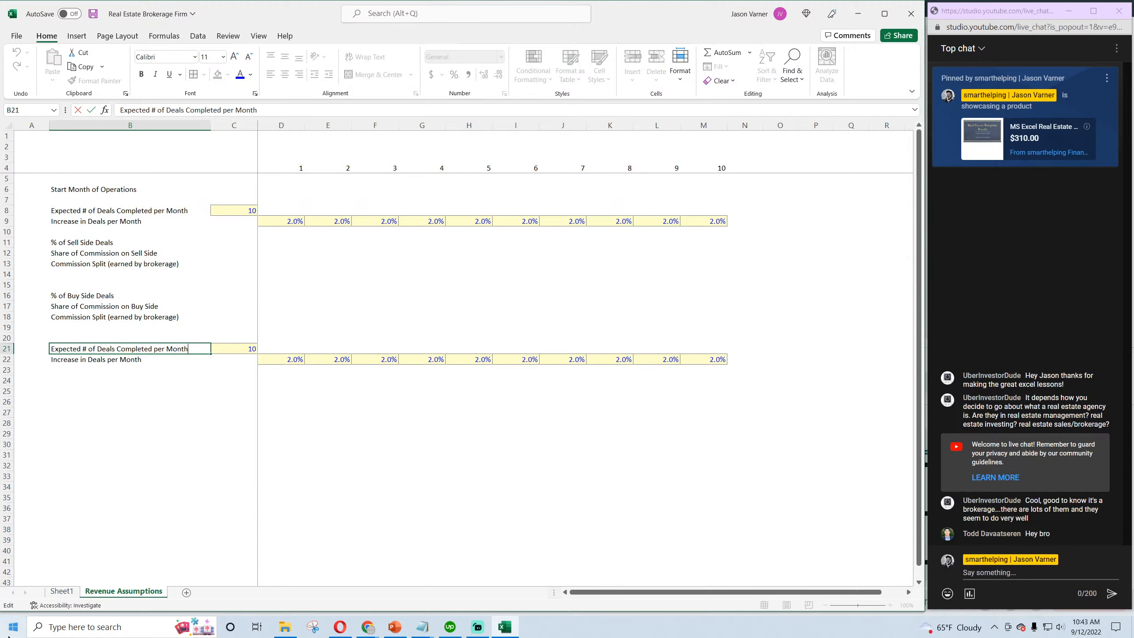
text(by Firm Itsel)
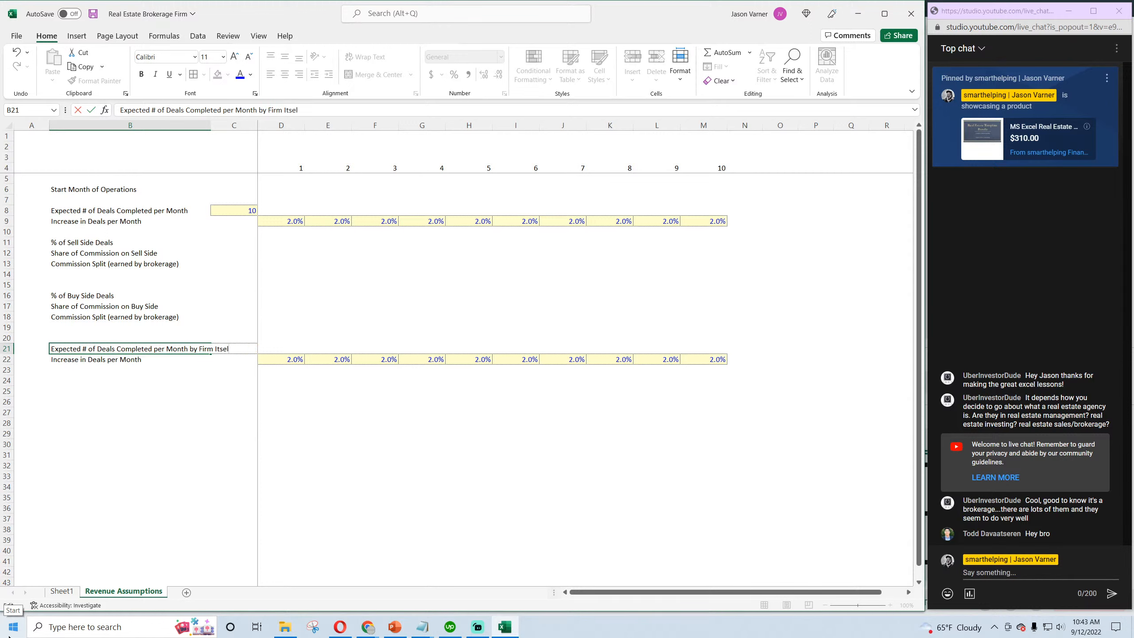
key(Return)
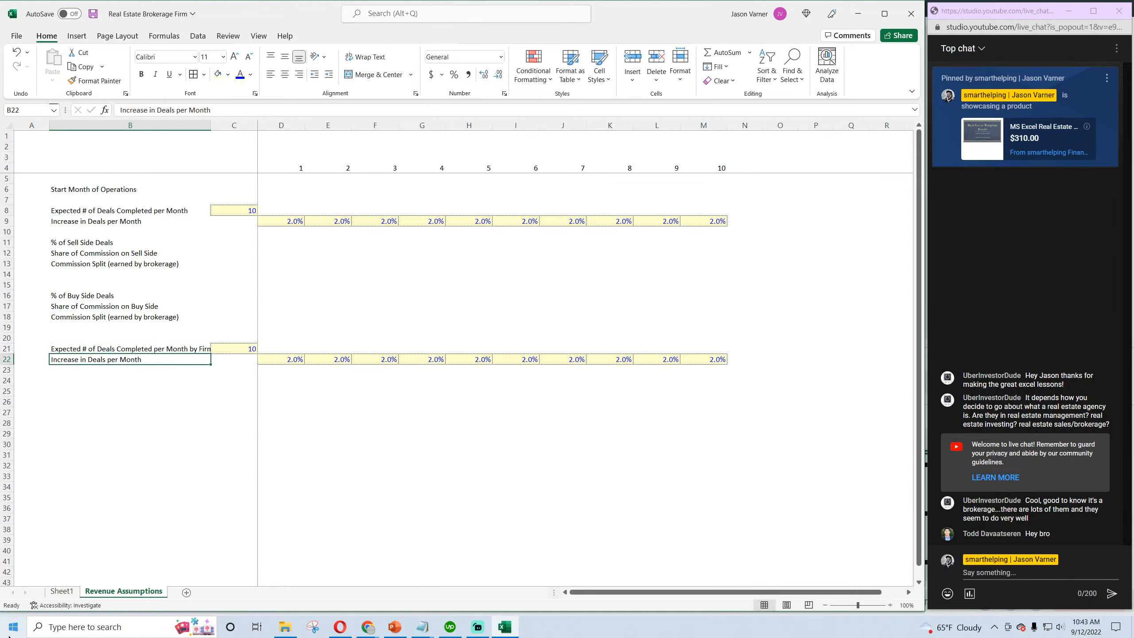
drag(210, 125, 256, 125)
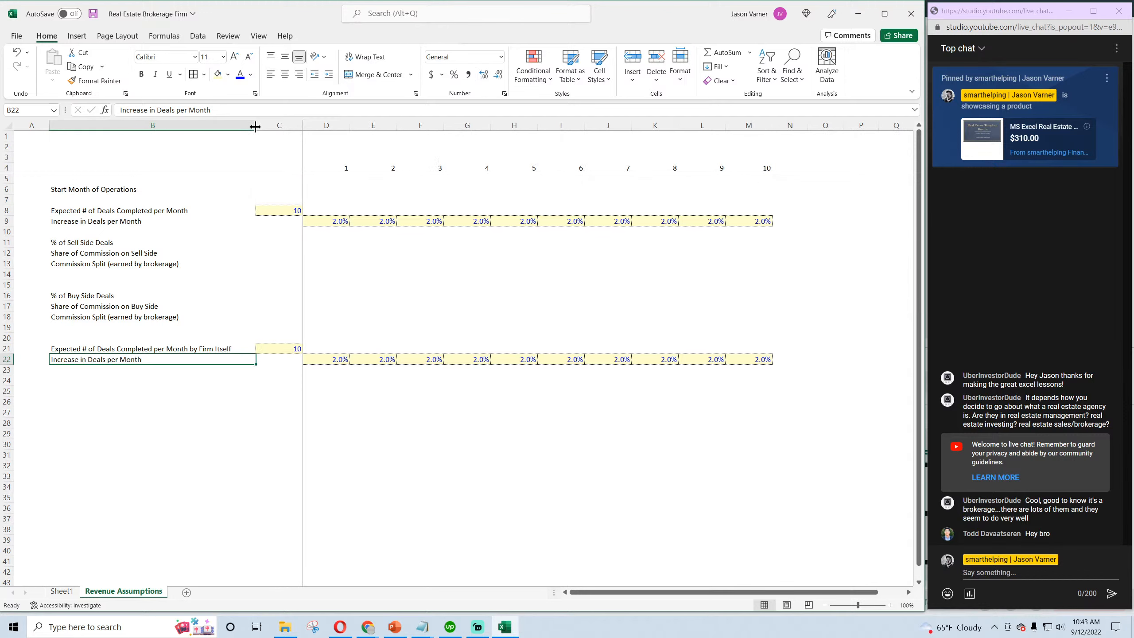
Change the label in B8 to "Expected # of Deals Completed per Month from Agents"
click(138, 404)
double_click(117, 213)
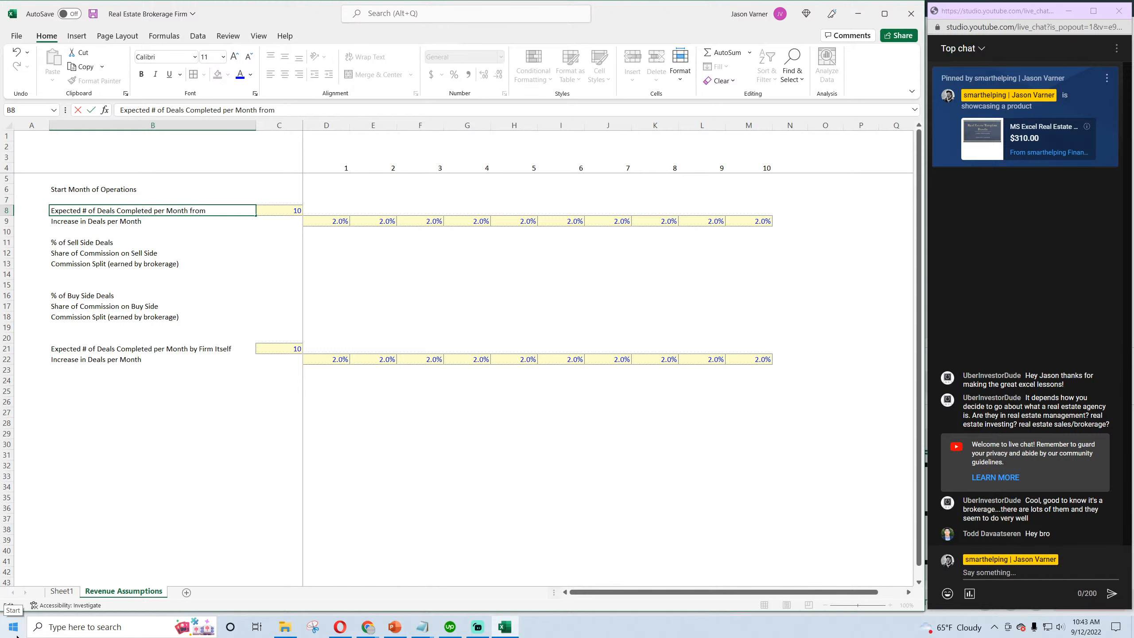
text(Agents)
key(Return)
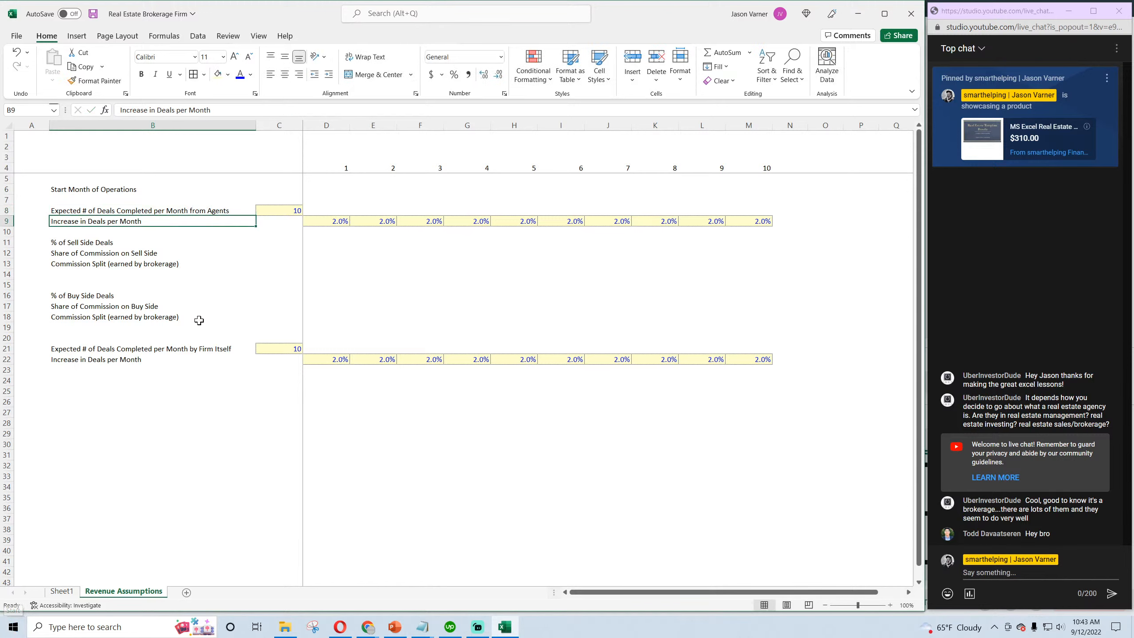
Set the firm's own expected monthly deals in C21 to 2 and save the workbook
click(128, 350)
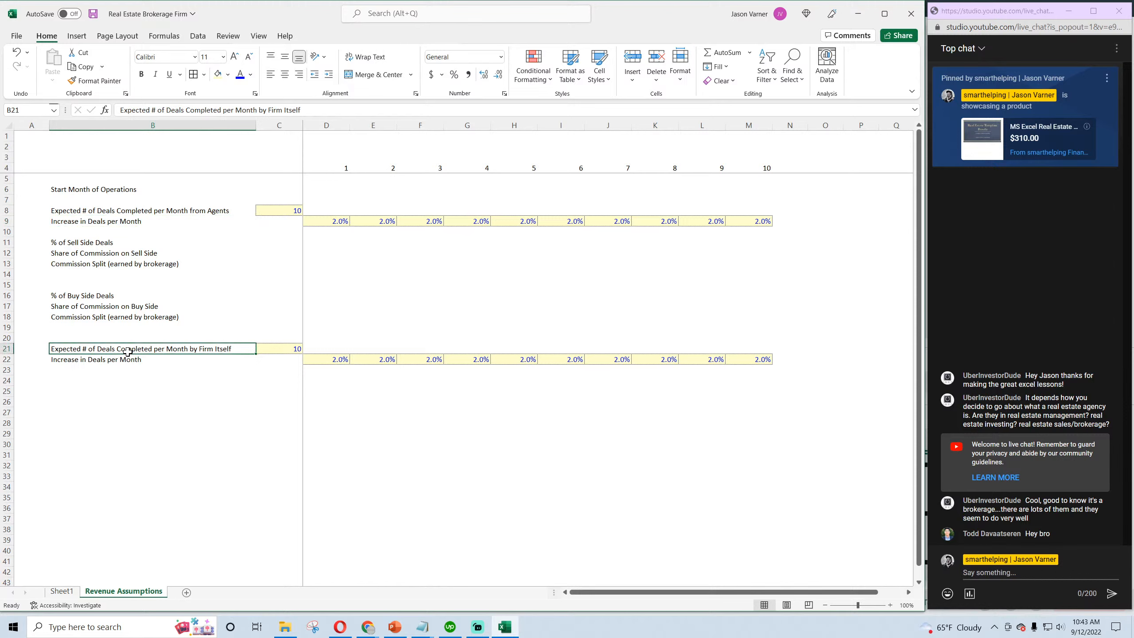
click(294, 351)
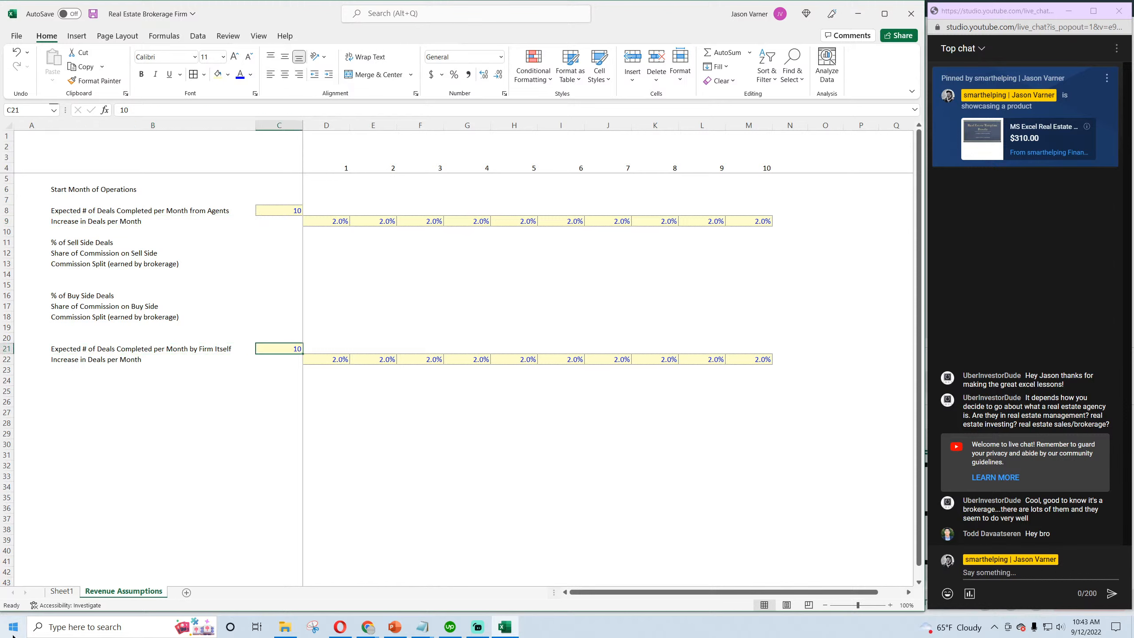
text(2)
key(Return)
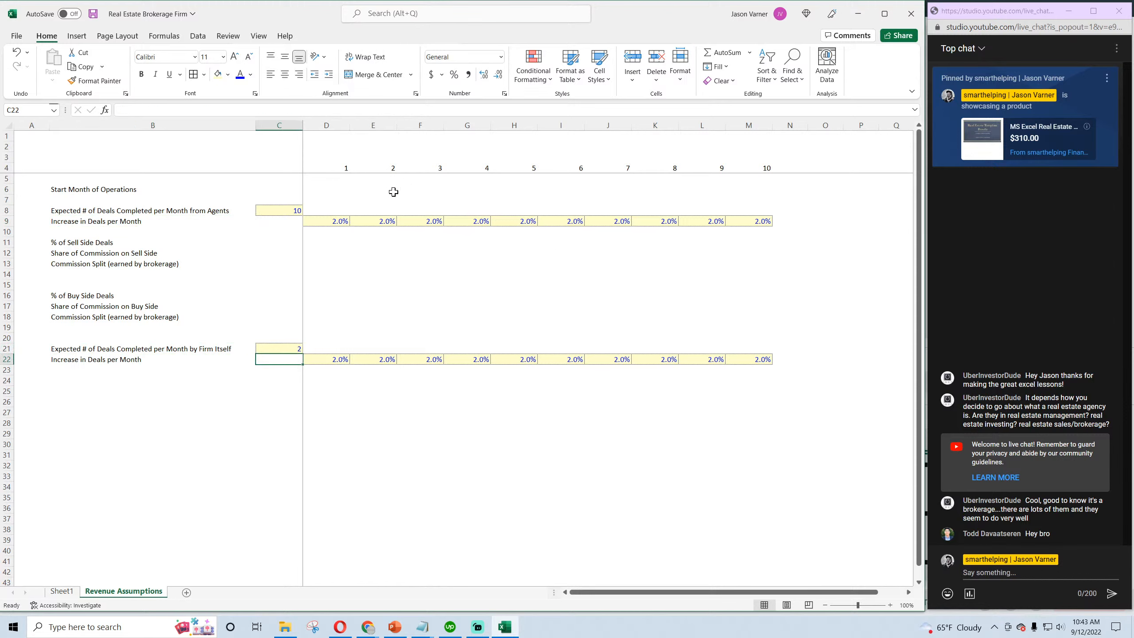
click(288, 349)
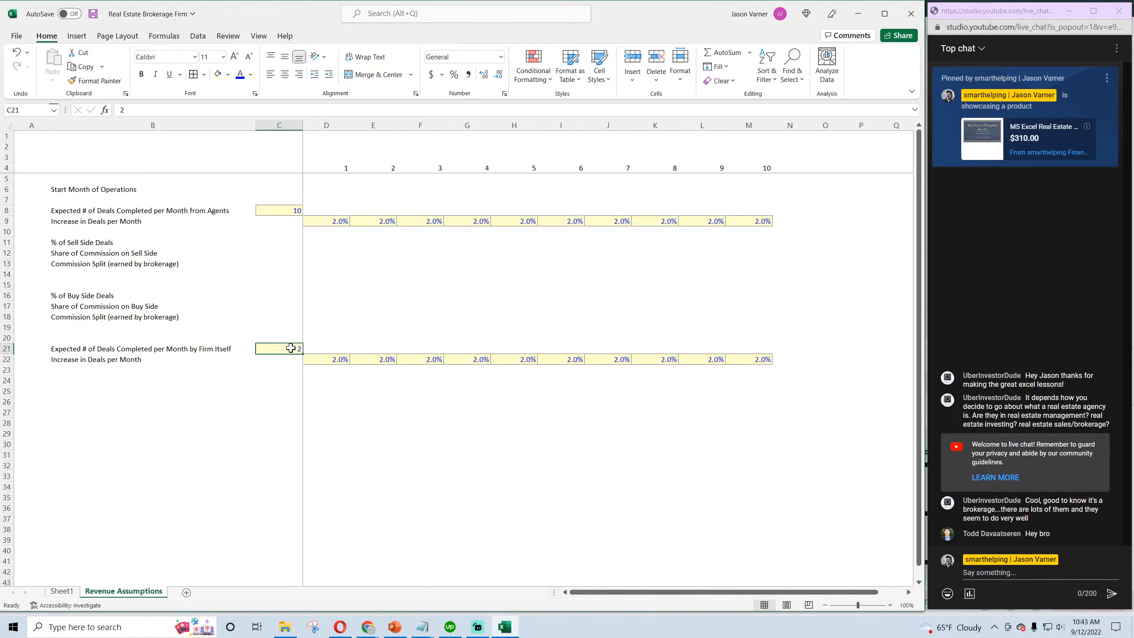
click(93, 14)
click(336, 360)
text(1)
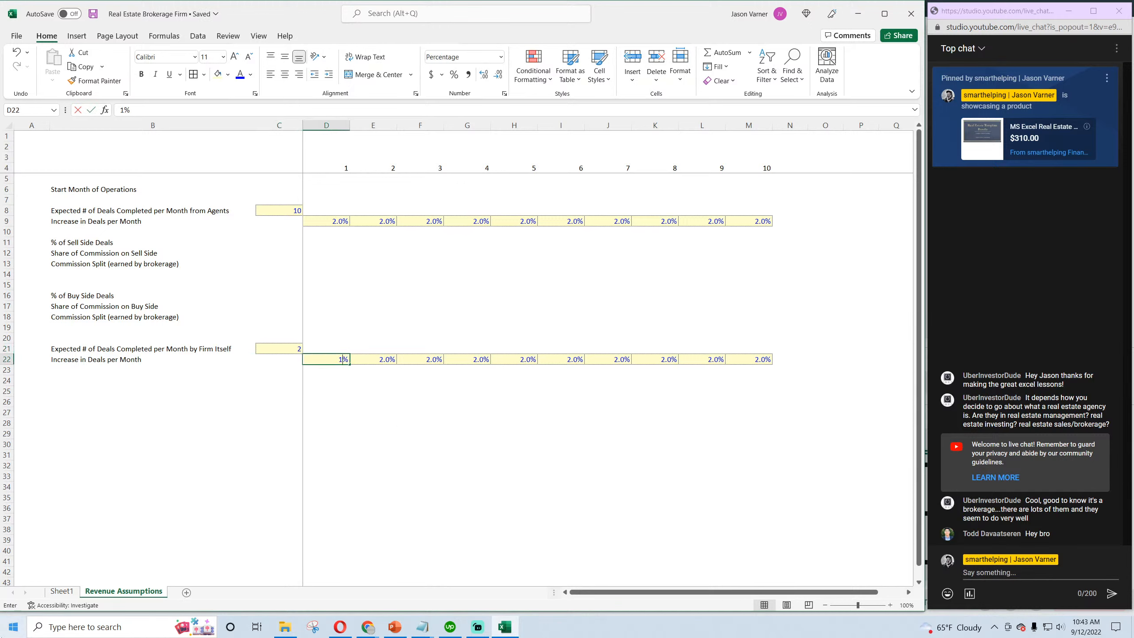
text(.1)
key(Return)
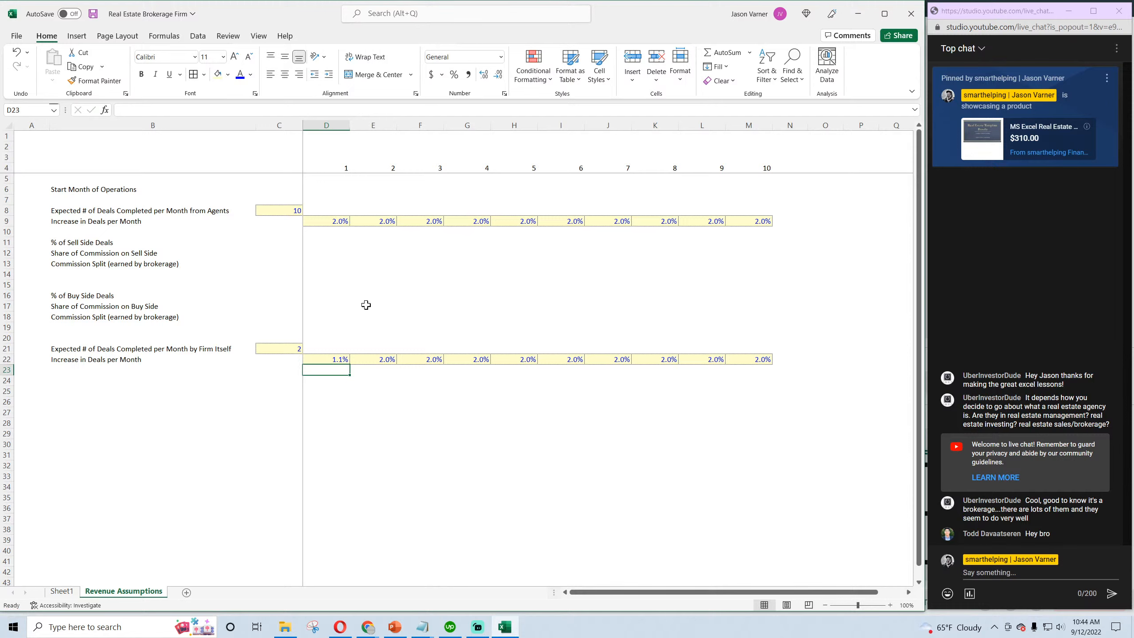
Set the firm's deal growth in D22 to 0.2% and fill it across to M22
key(Up)
text(.2)
key(Return)
click(325, 359)
drag(350, 365, 754, 374)
click(522, 465)
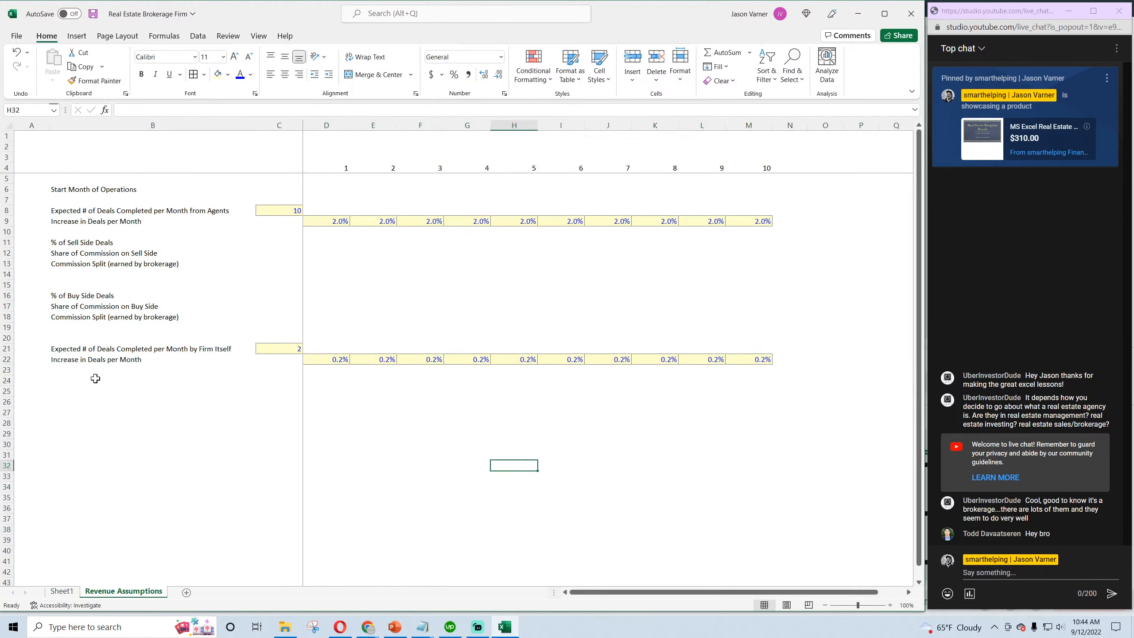
drag(88, 351, 487, 364)
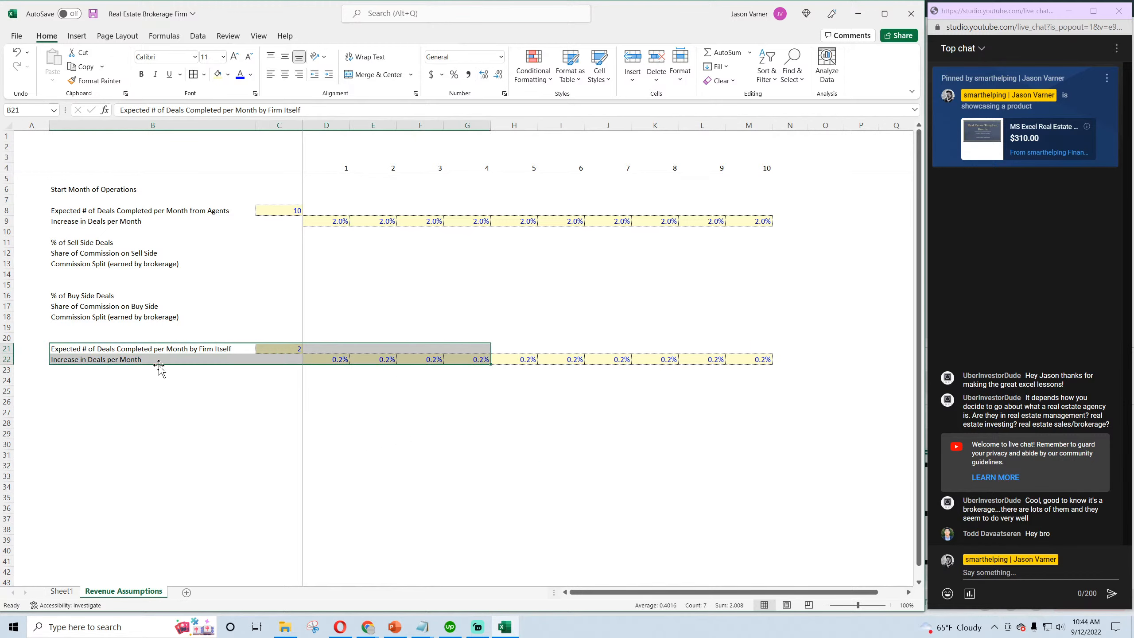
click(116, 360)
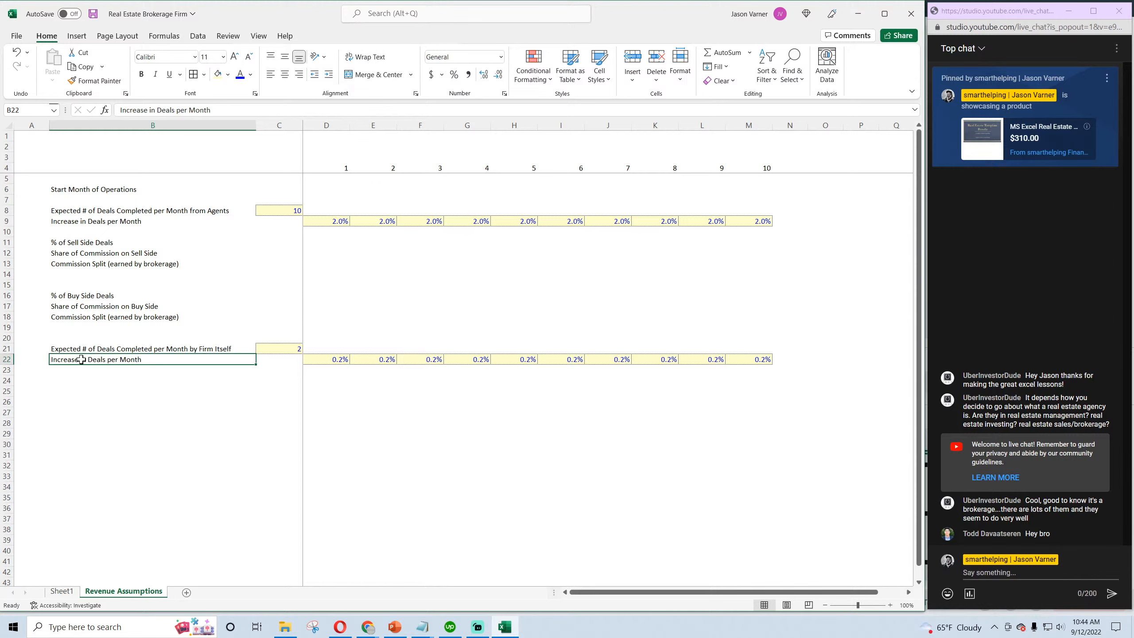
drag(74, 243, 75, 248)
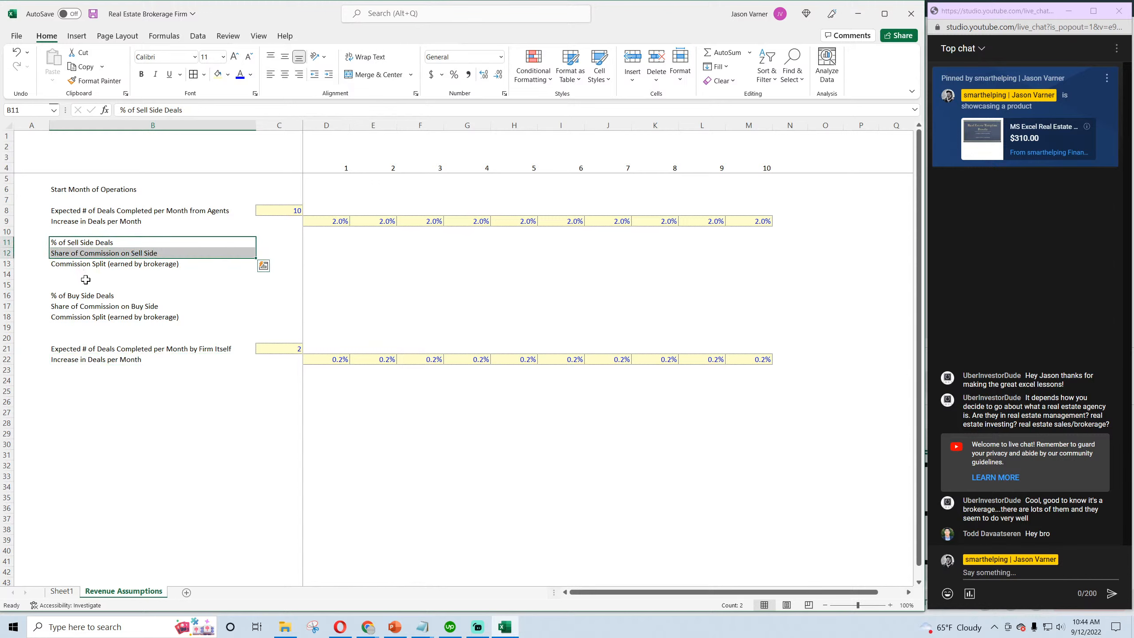
click(89, 263)
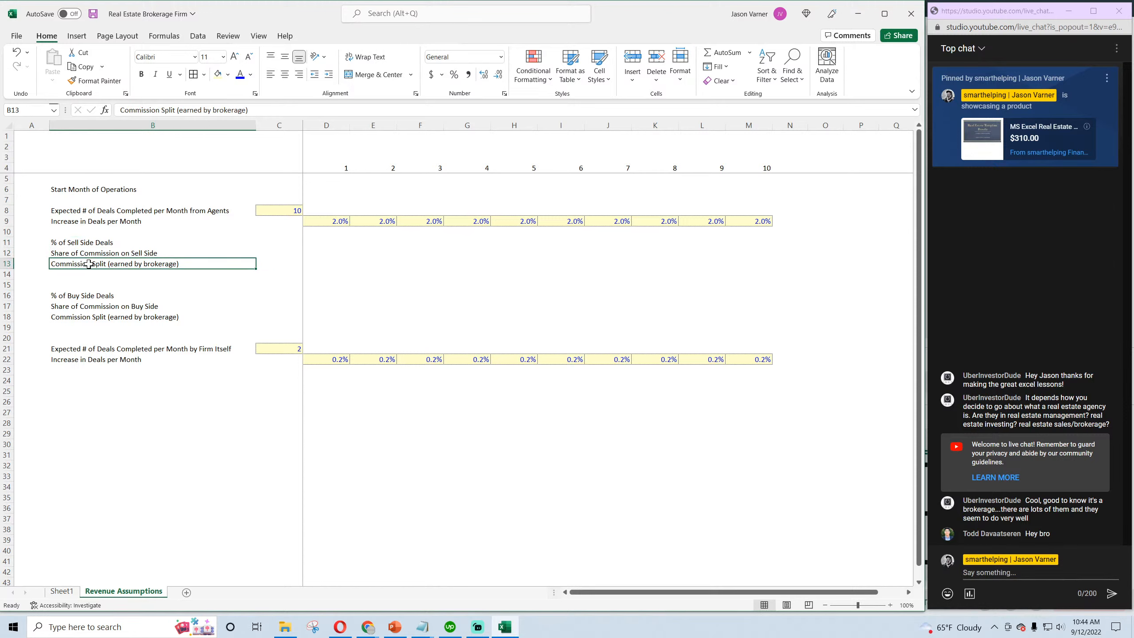
Copy the sell-side deal percentage and commission share labels from B11:B12 to B24:B25
drag(89, 243, 90, 252)
right_click(92, 249)
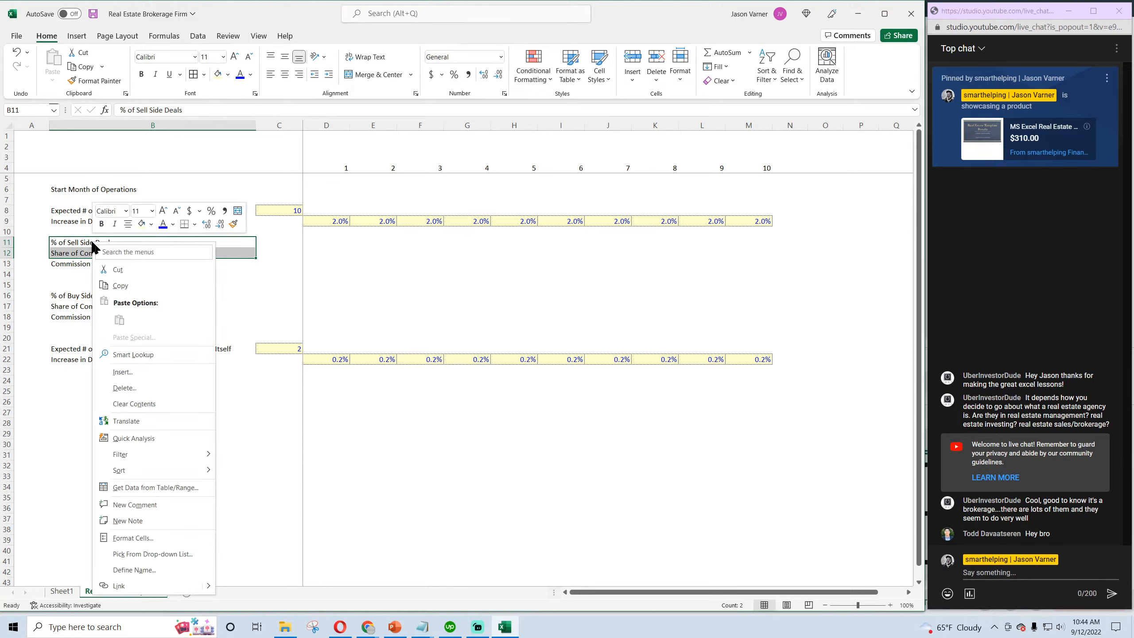
click(120, 286)
click(65, 338)
right_click(67, 380)
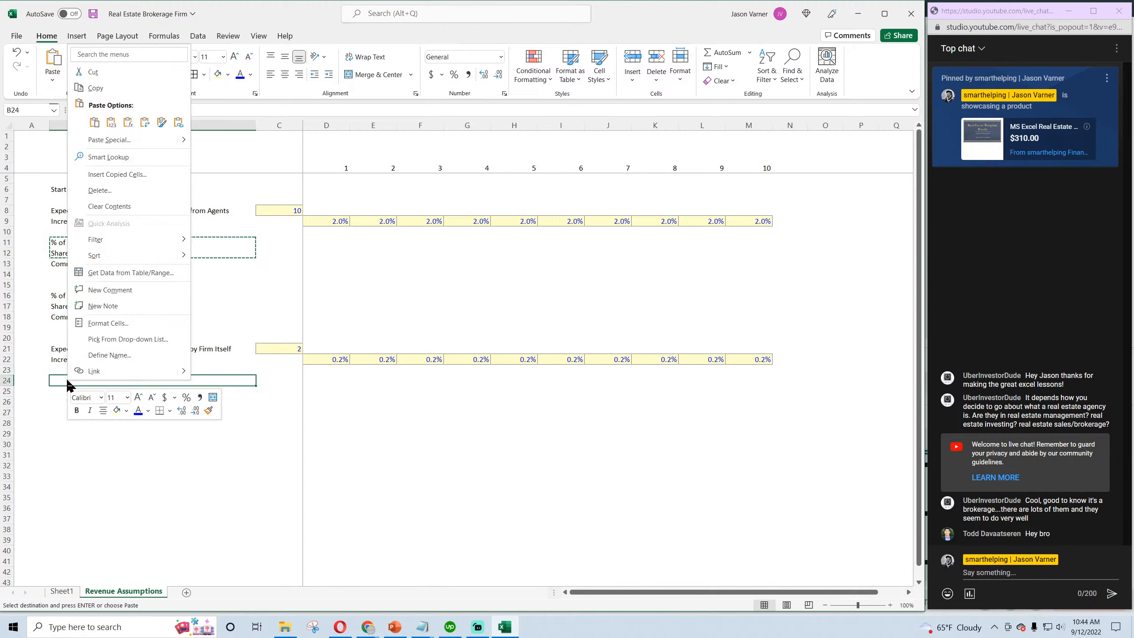
click(94, 122)
Copy the buy-side deal percentage and commission share labels from B16:B17 to B27:B28
drag(78, 297, 79, 307)
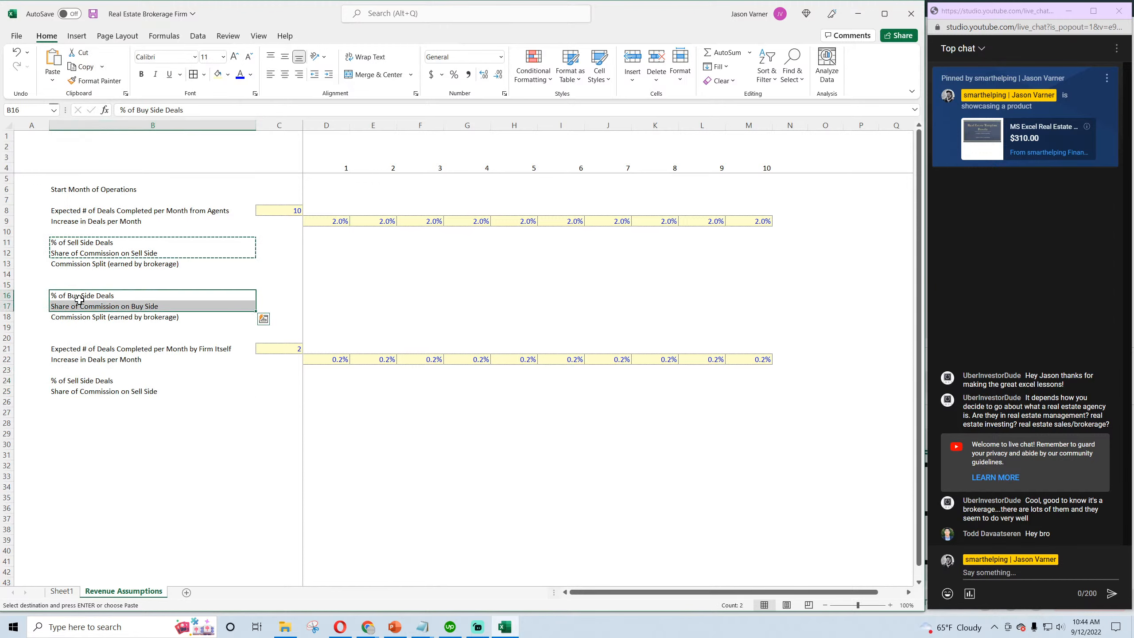
right_click(80, 307)
click(112, 301)
click(68, 414)
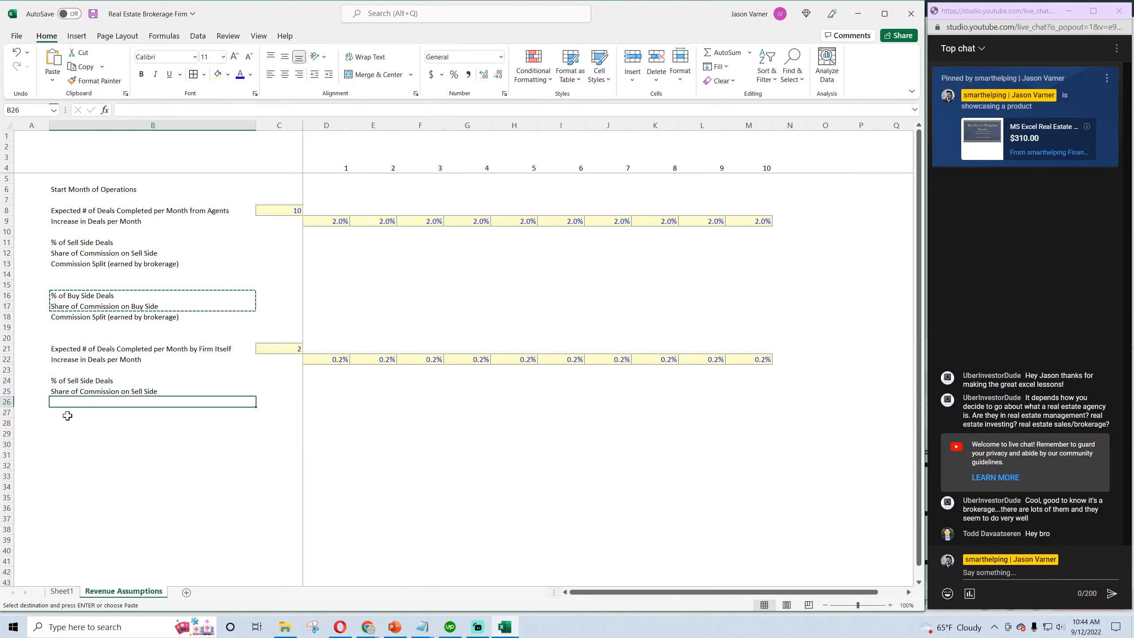
right_click(68, 415)
click(92, 157)
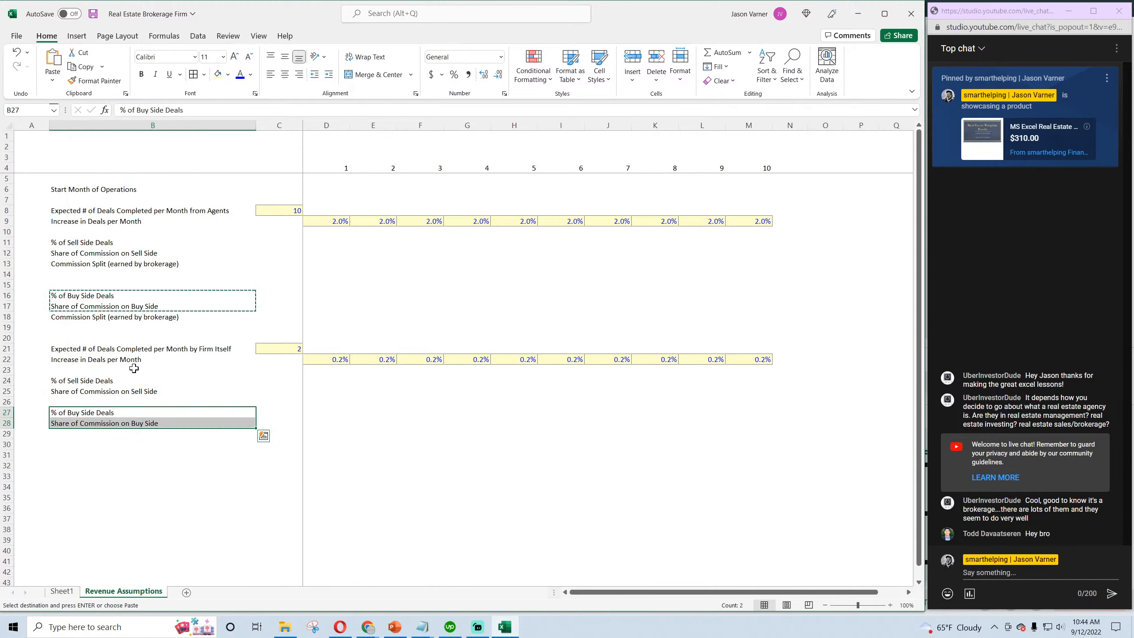
Save the workbook with the firm's copied sell-side and buy-side labels in place
click(92, 14)
click(84, 519)
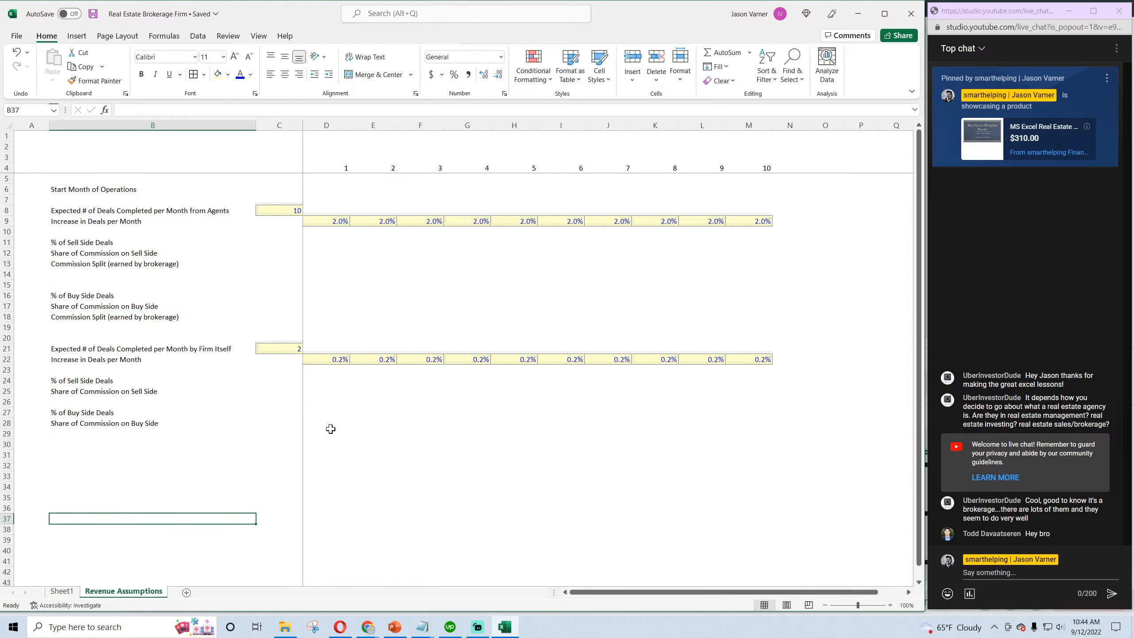
click(94, 188)
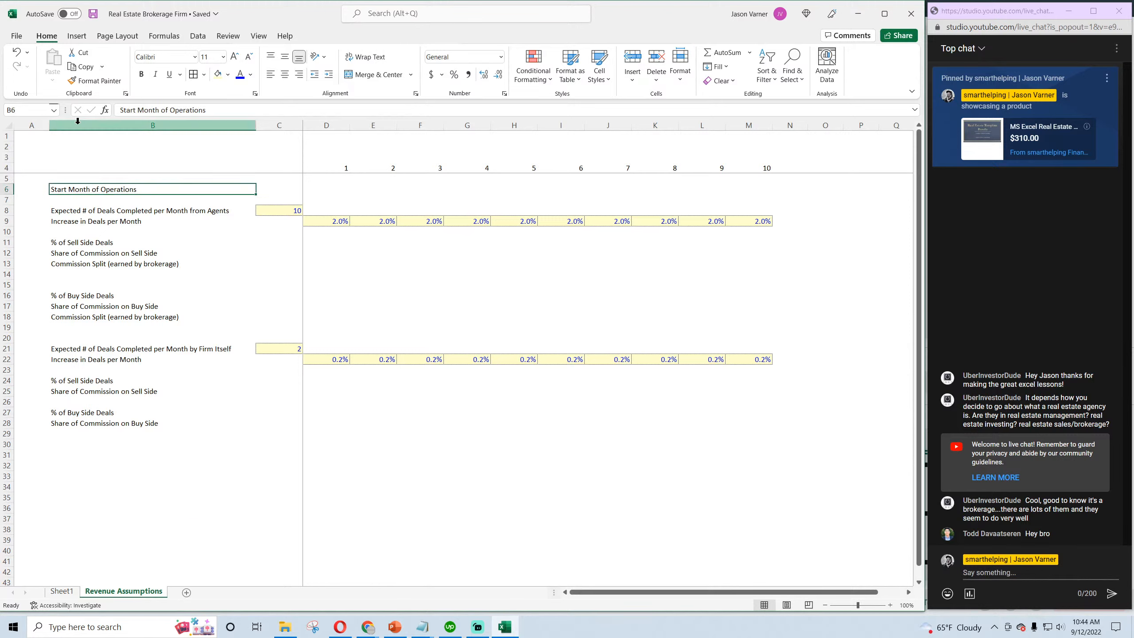
click(95, 14)
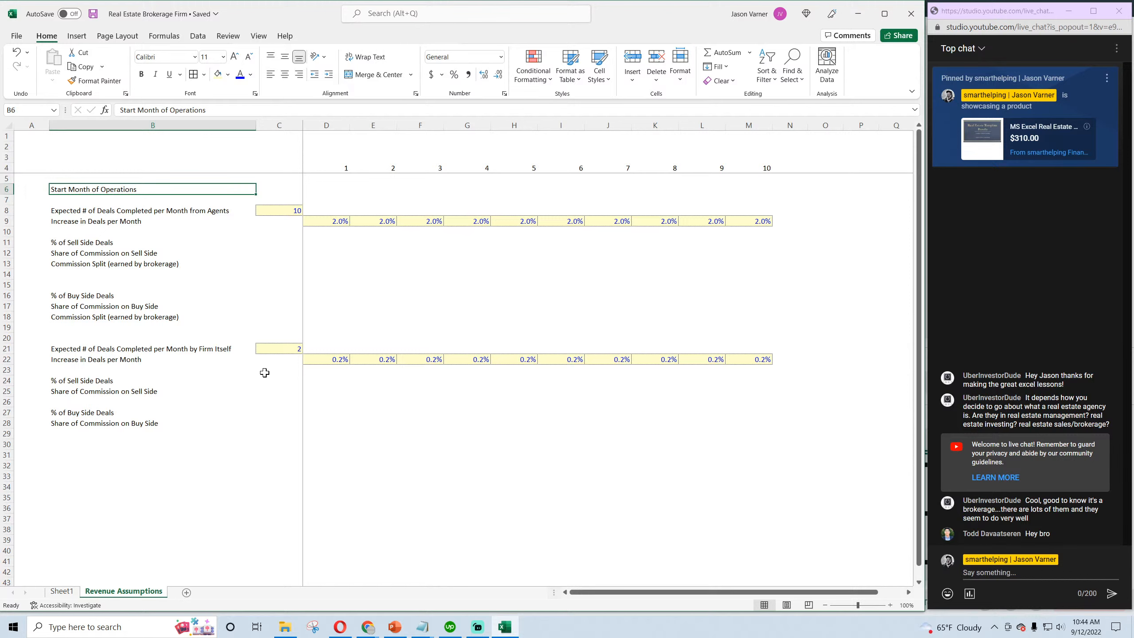
click(89, 243)
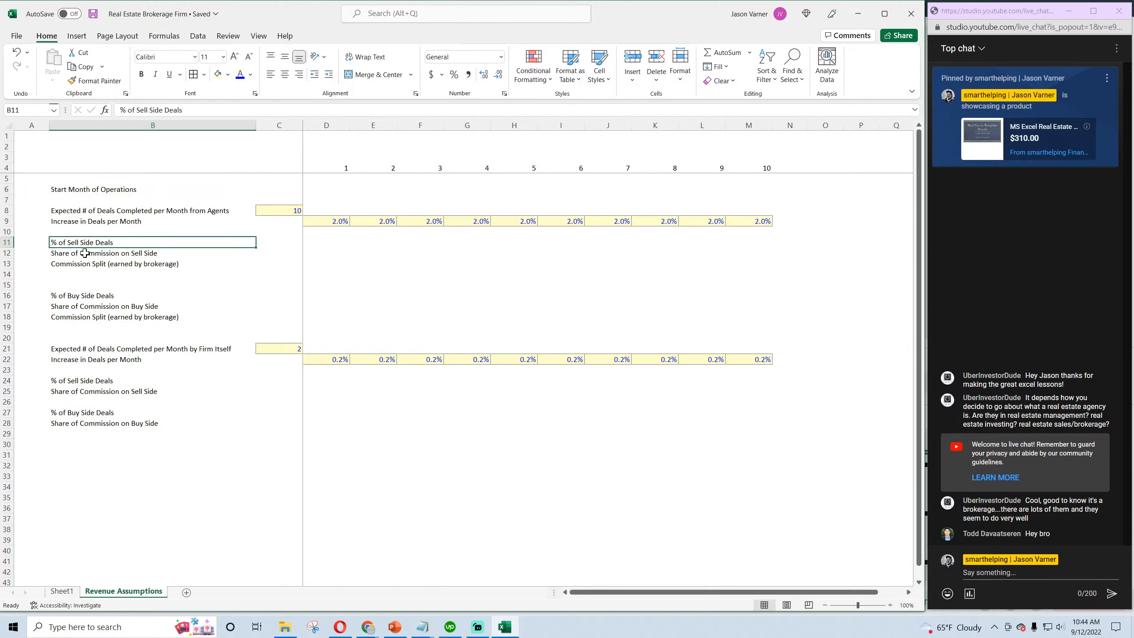
click(87, 254)
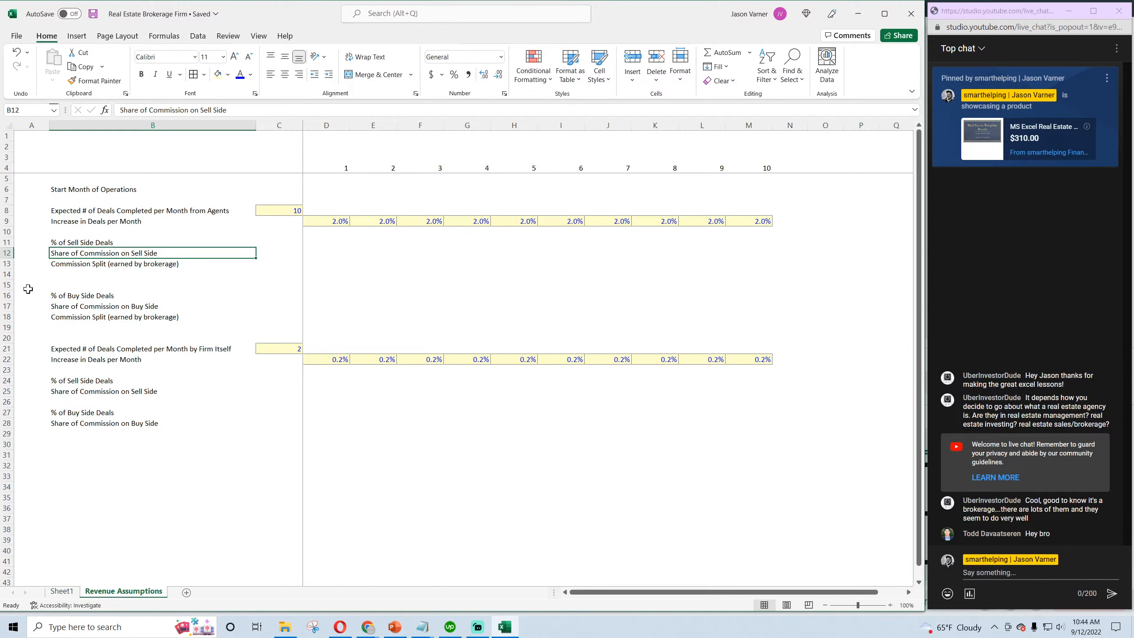
click(92, 243)
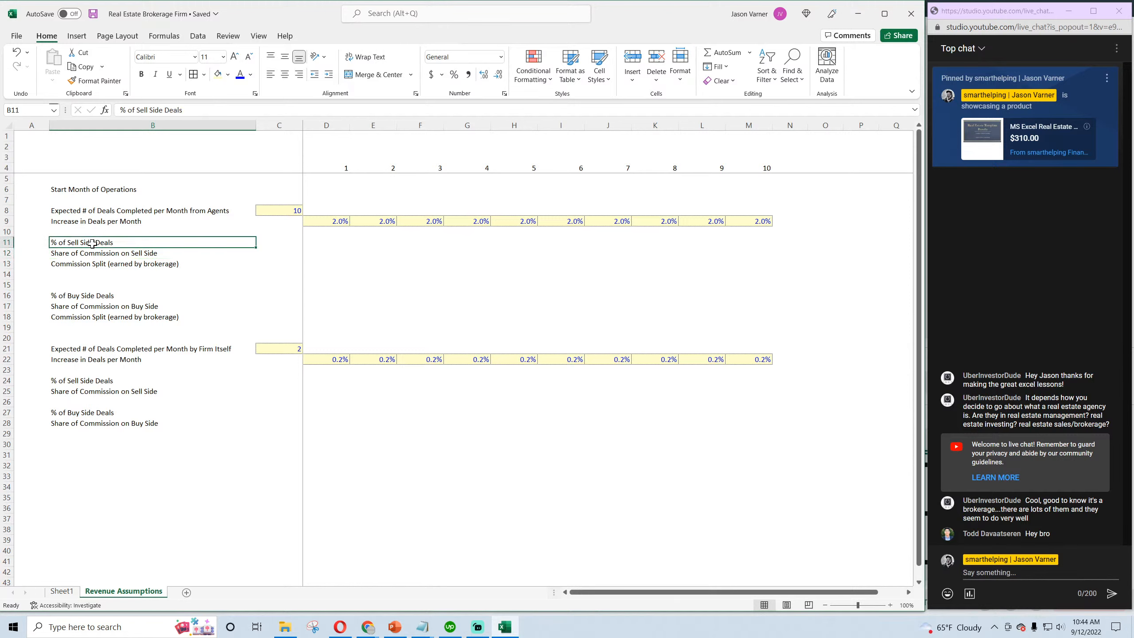
click(92, 253)
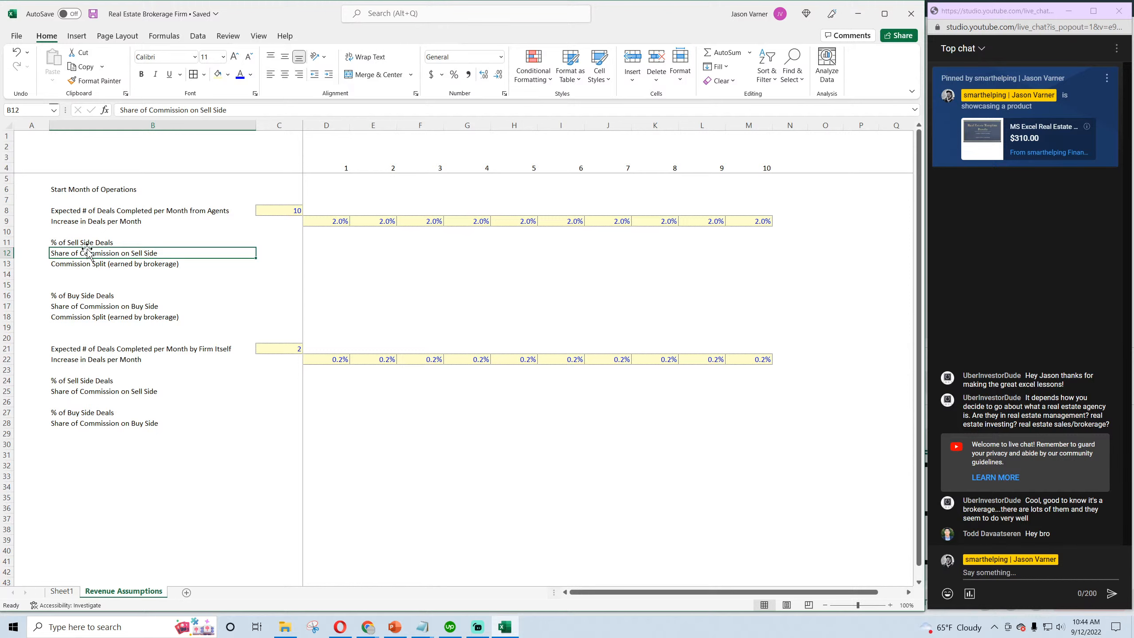
click(72, 212)
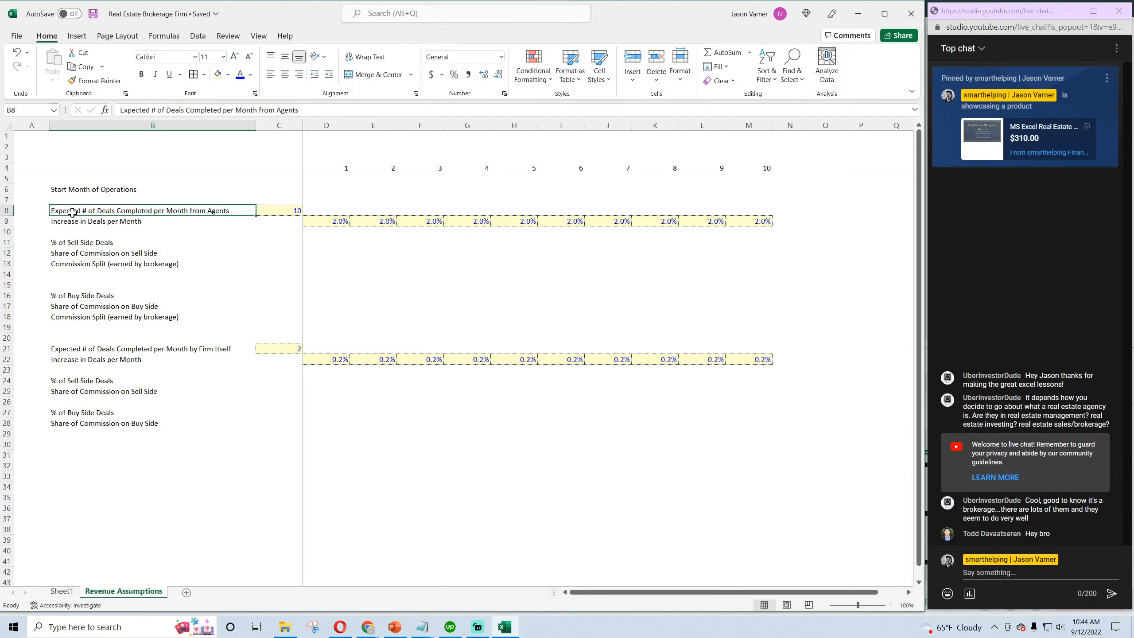
Add a thick bottom border across columns B to M under rows 18 and 28 to close off both deal sections
drag(75, 319, 757, 320)
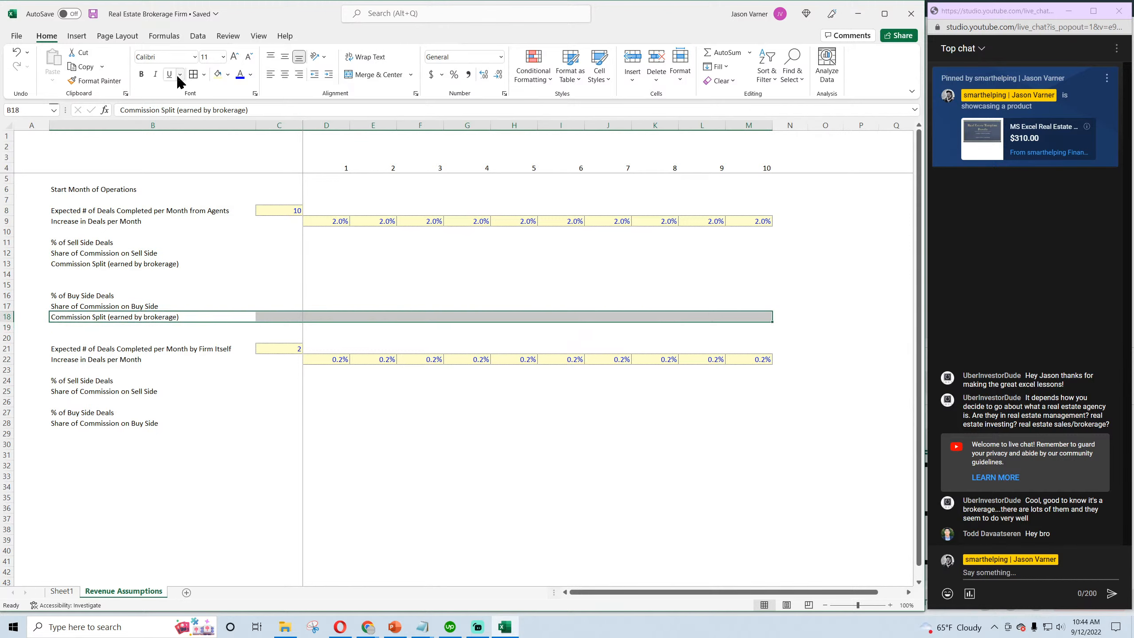
click(204, 75)
click(236, 252)
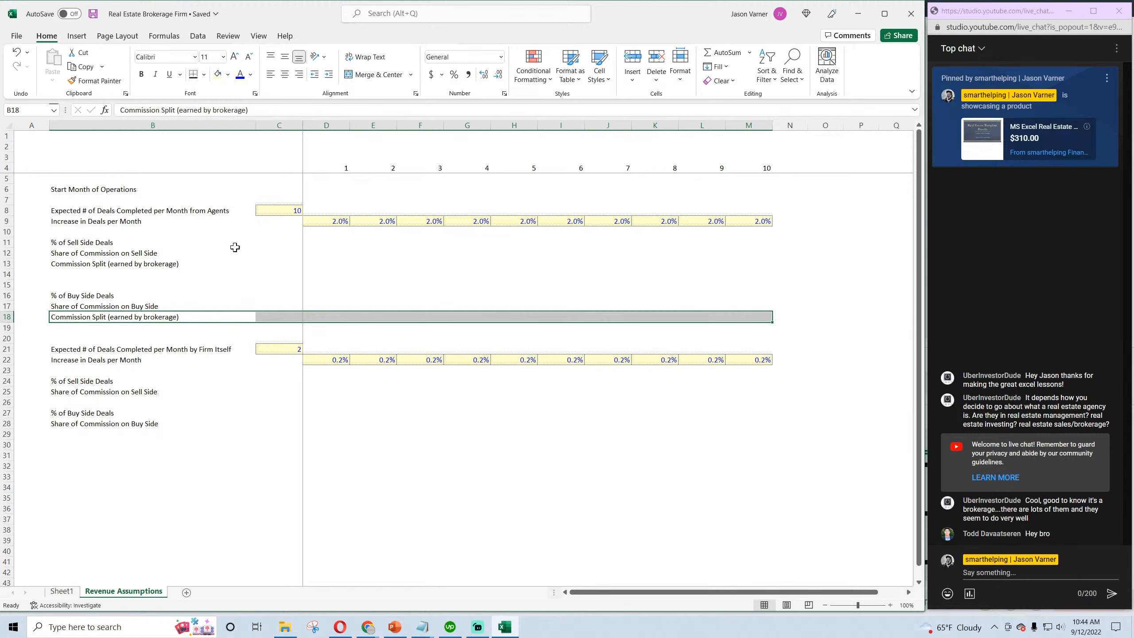
drag(76, 425, 750, 418)
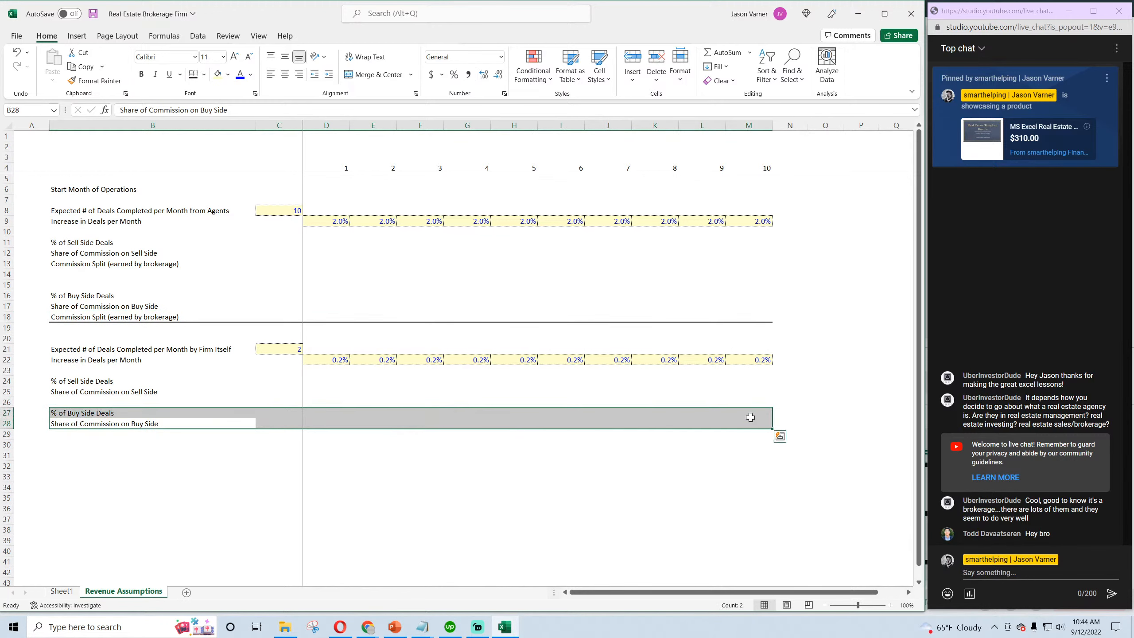
click(194, 74)
click(131, 539)
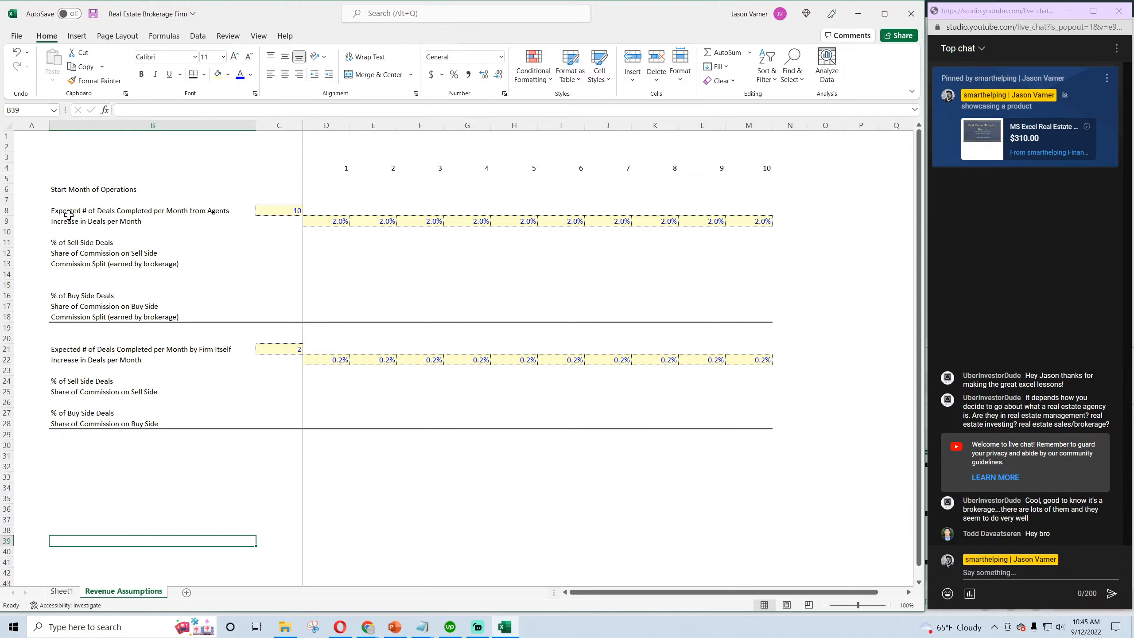
drag(68, 215, 444, 221)
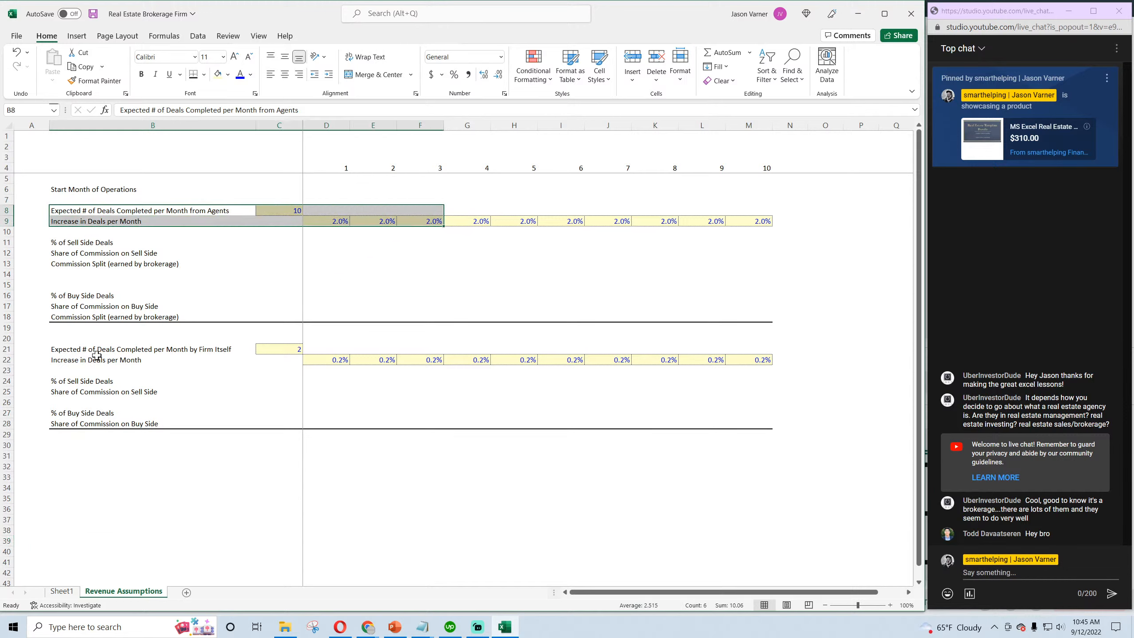
drag(97, 355, 374, 352)
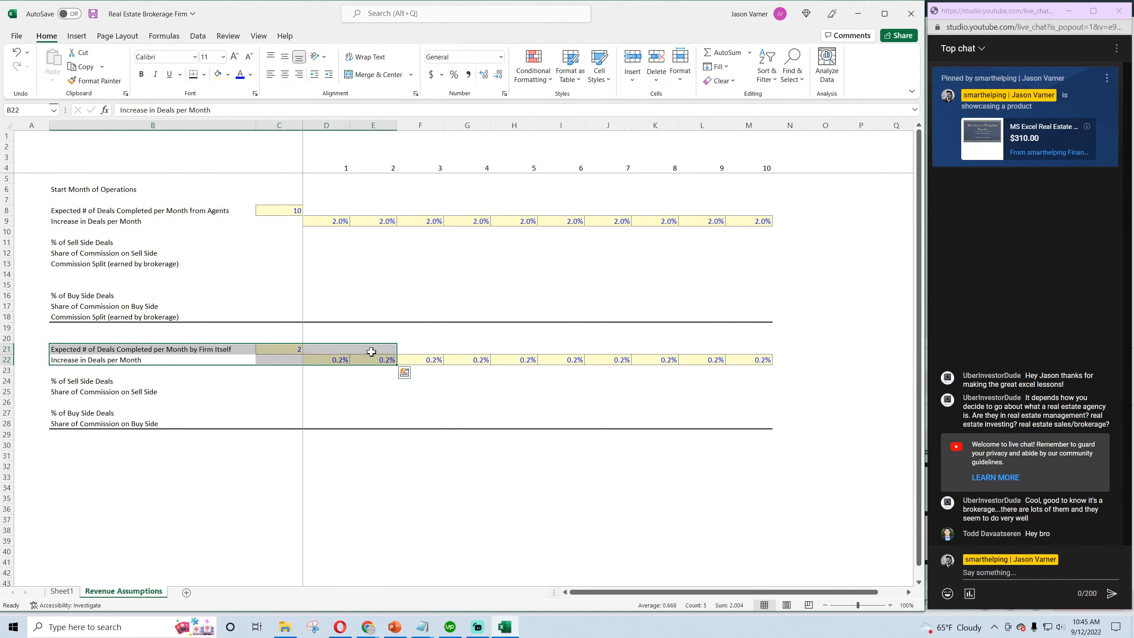
click(93, 383)
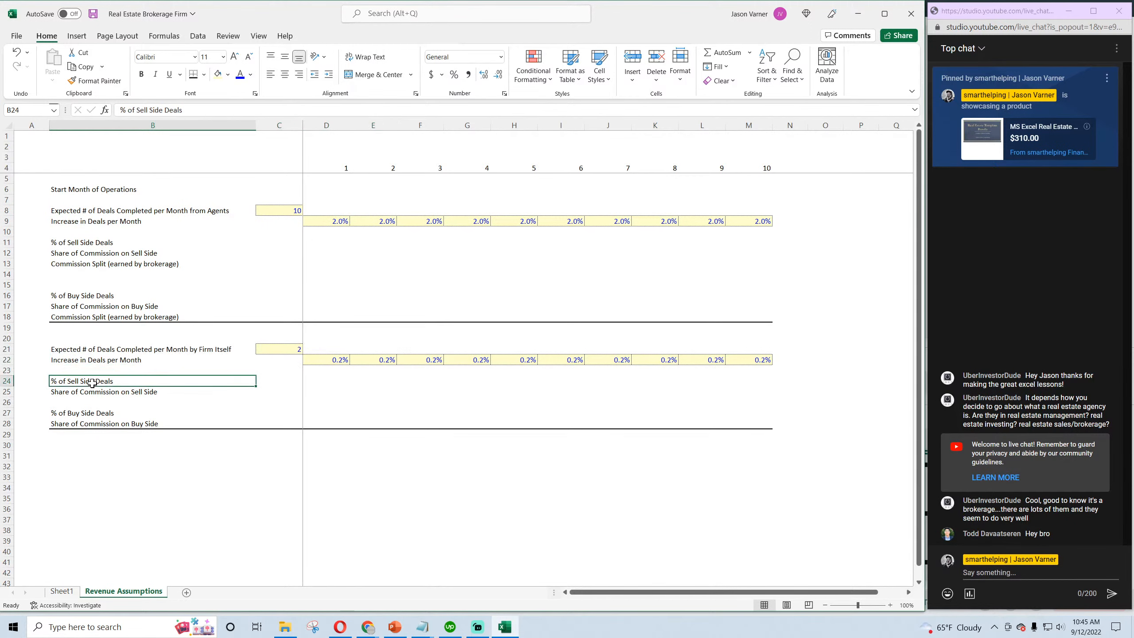
click(85, 416)
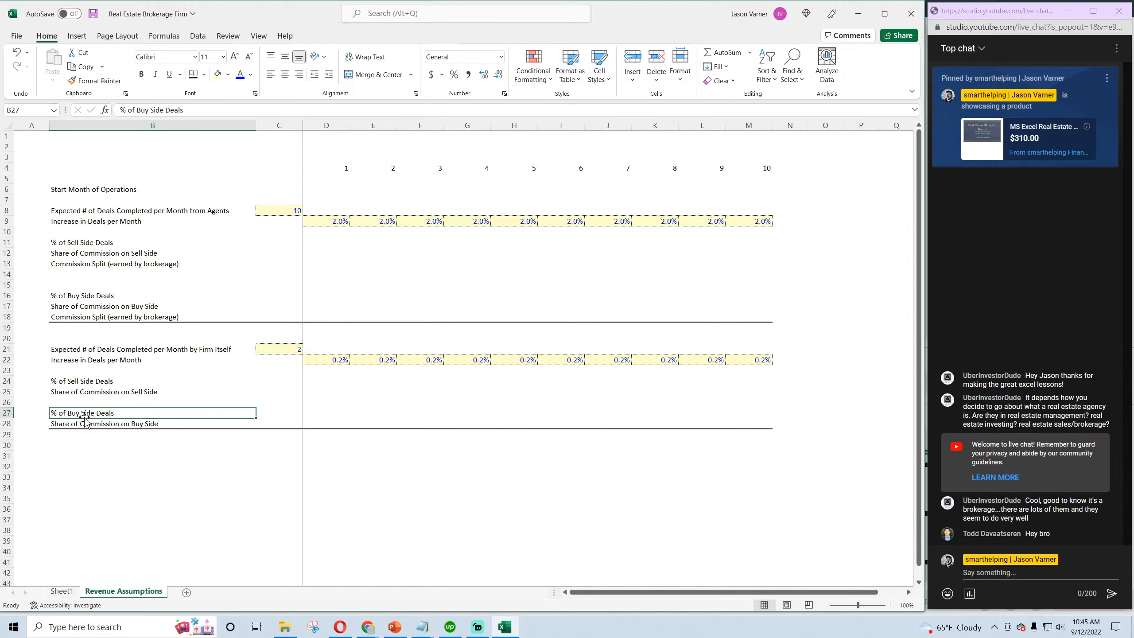
click(91, 392)
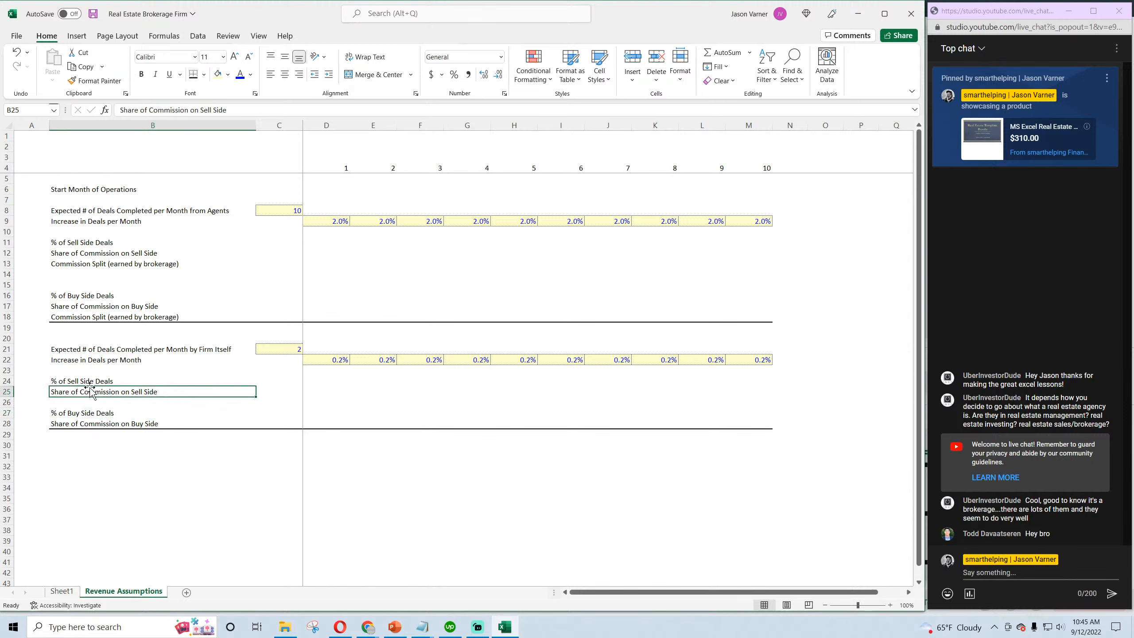
Copy the formatted growth input in D22 to D25 on the firm's sell-side commission share row
right_click(328, 363)
click(384, 70)
drag(102, 390, 310, 389)
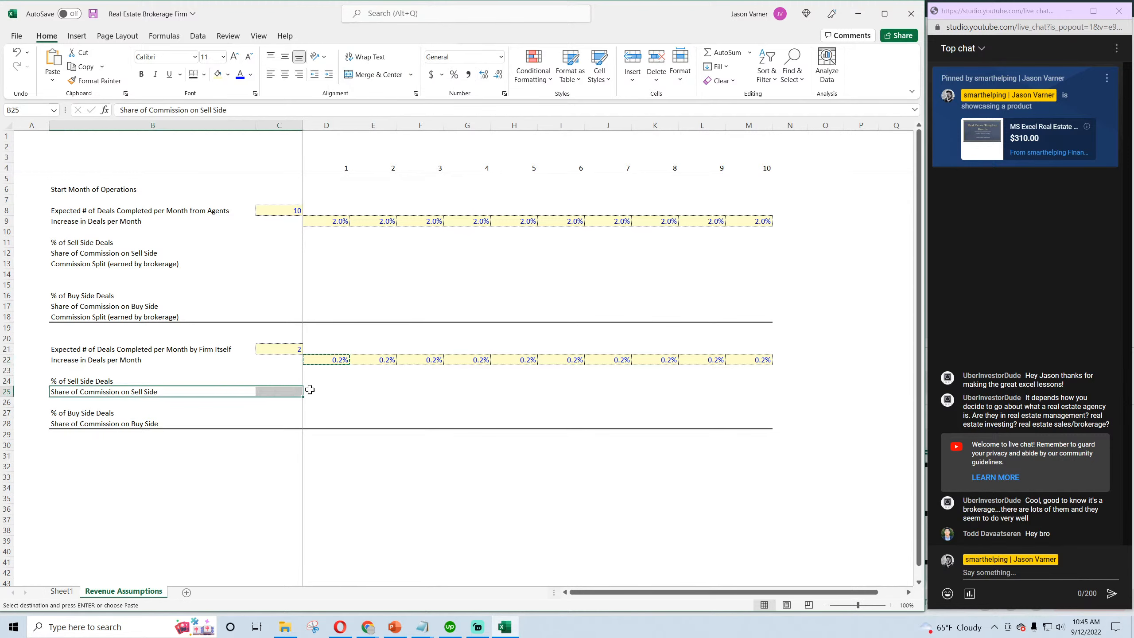
click(326, 392)
right_click(328, 392)
click(349, 141)
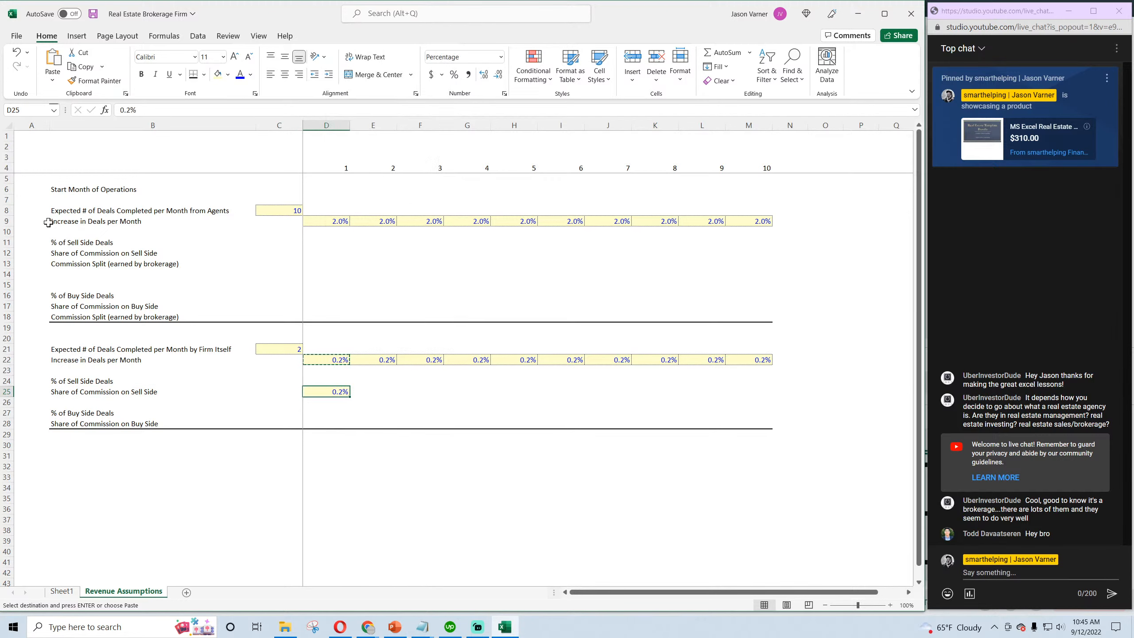
Set the firm's sell-side commission share in D25 to 100%
click(108, 350)
click(344, 391)
drag(326, 391, 111, 391)
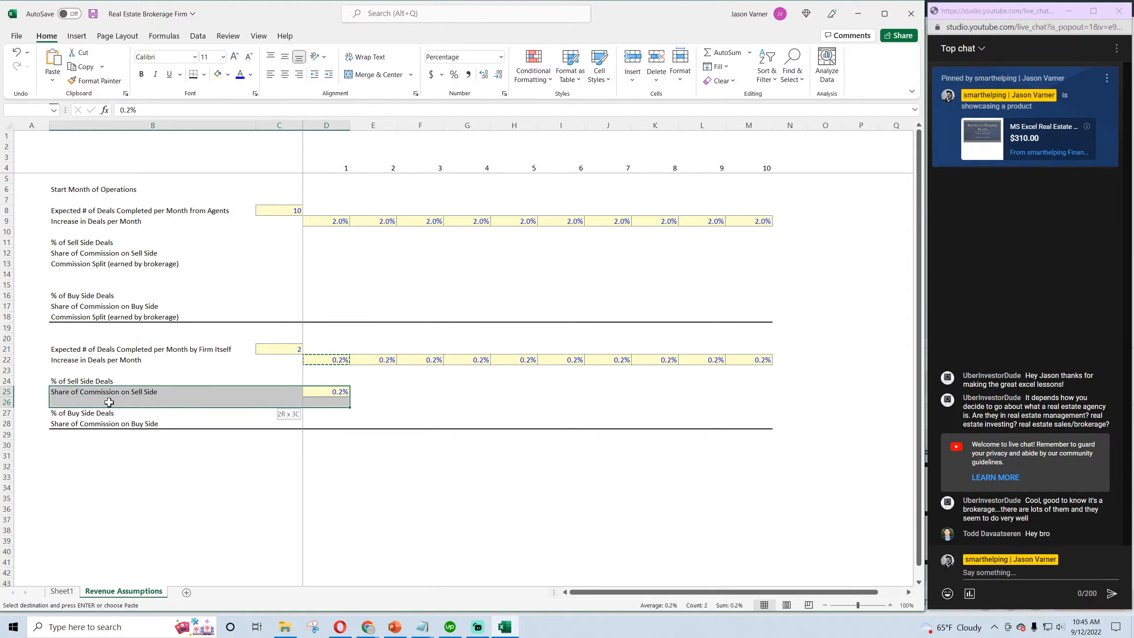
click(331, 391)
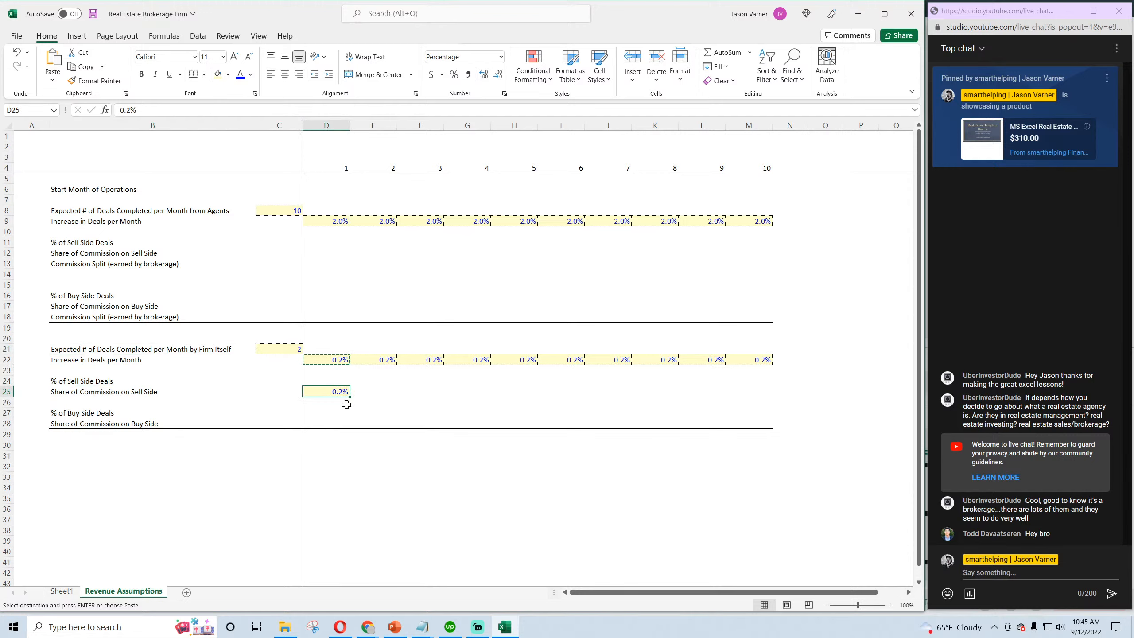
text(100%)
key(Return)
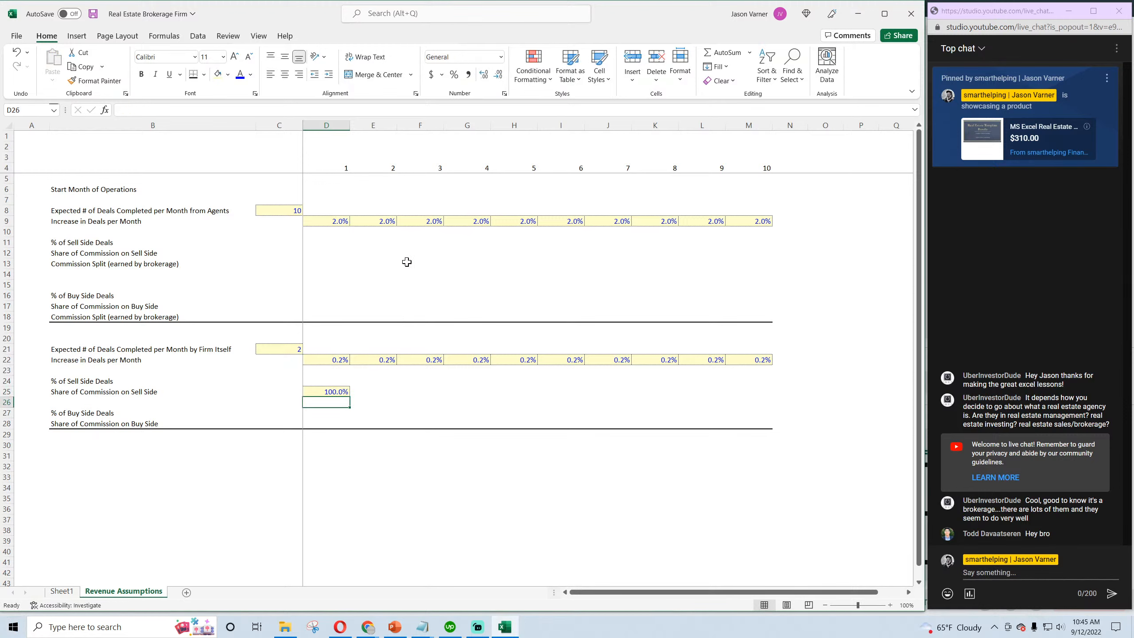
Copy the 100% commission share from D25 to the buy-side cell D28 and reapply its thick bottom border
right_click(338, 392)
click(383, 99)
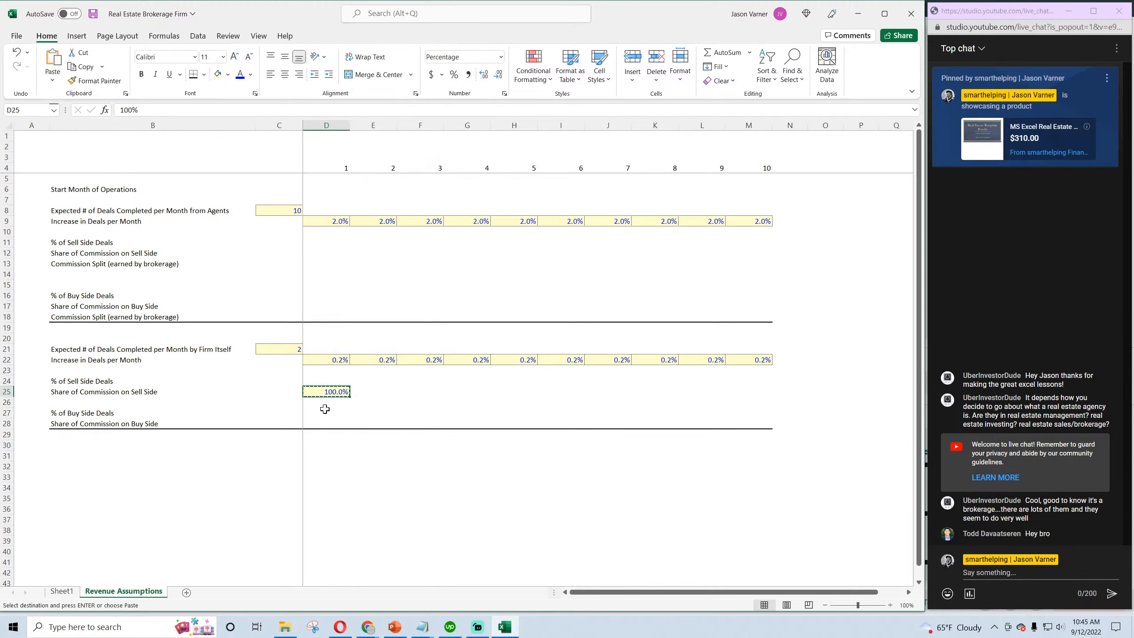
right_click(330, 423)
click(363, 169)
click(197, 77)
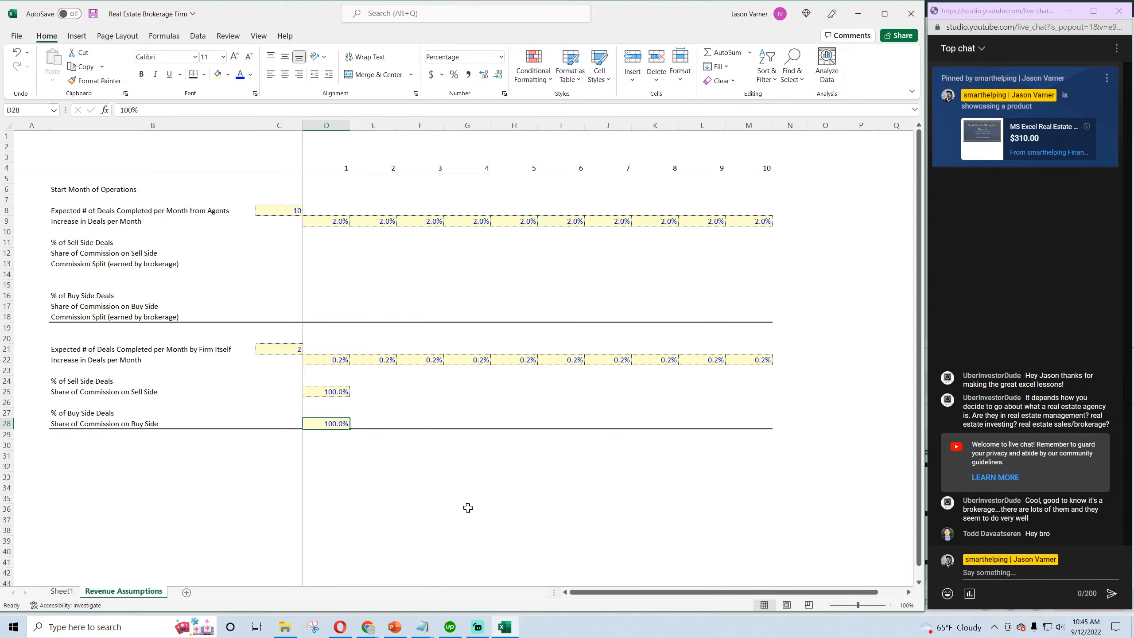
drag(468, 518, 468, 511)
Format the buy-side commission share in D28 with a light gray fill and black font
drag(332, 391, 334, 419)
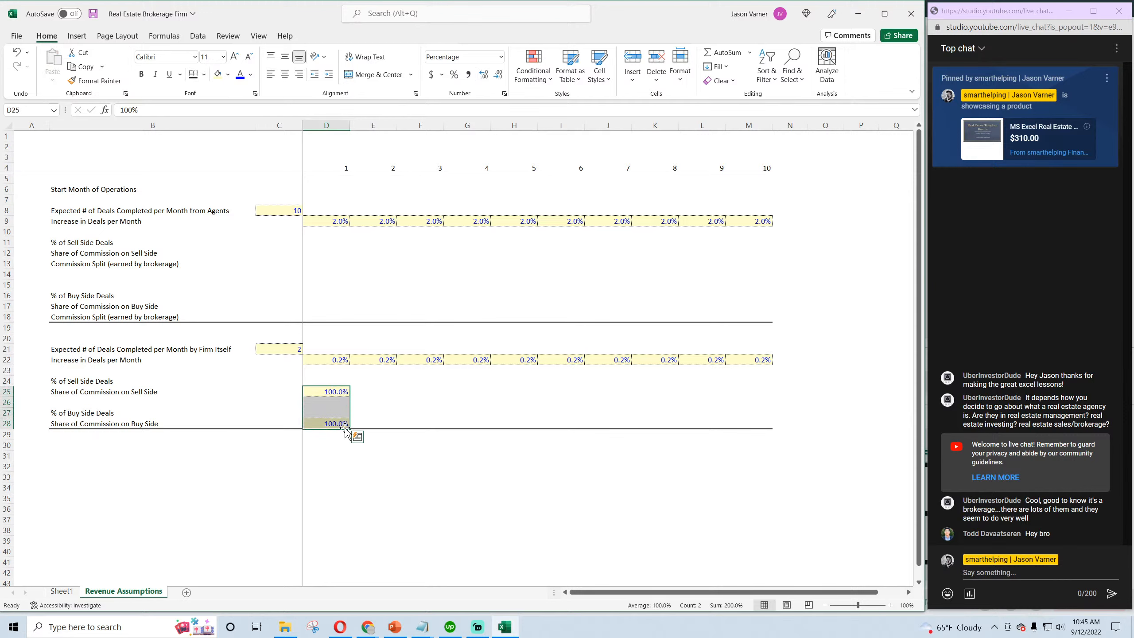
click(343, 425)
click(228, 75)
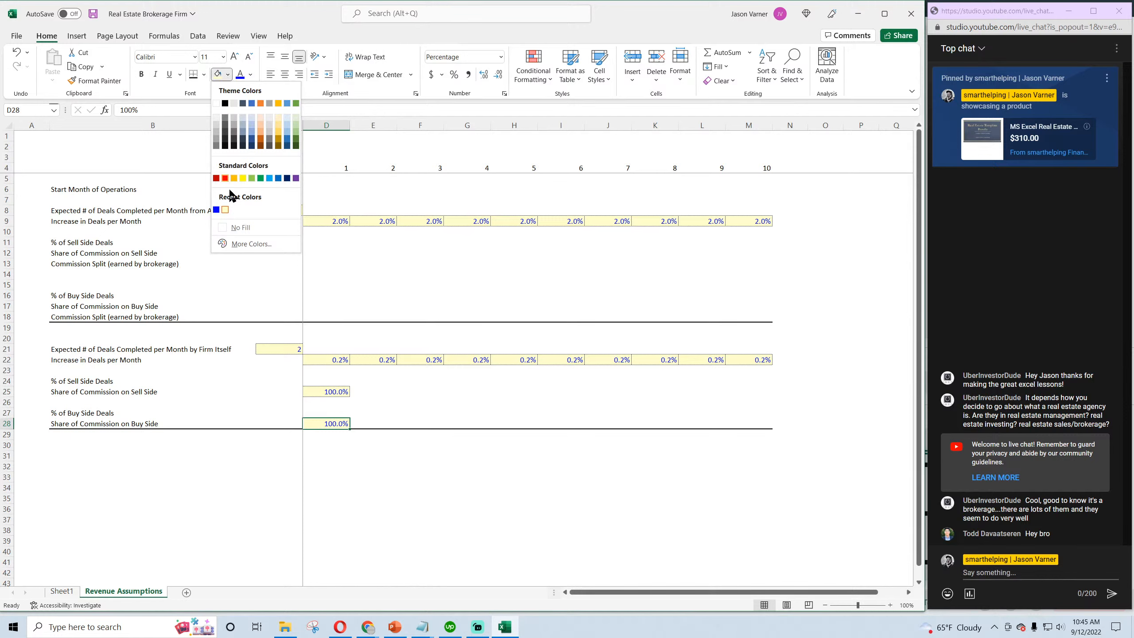
click(216, 118)
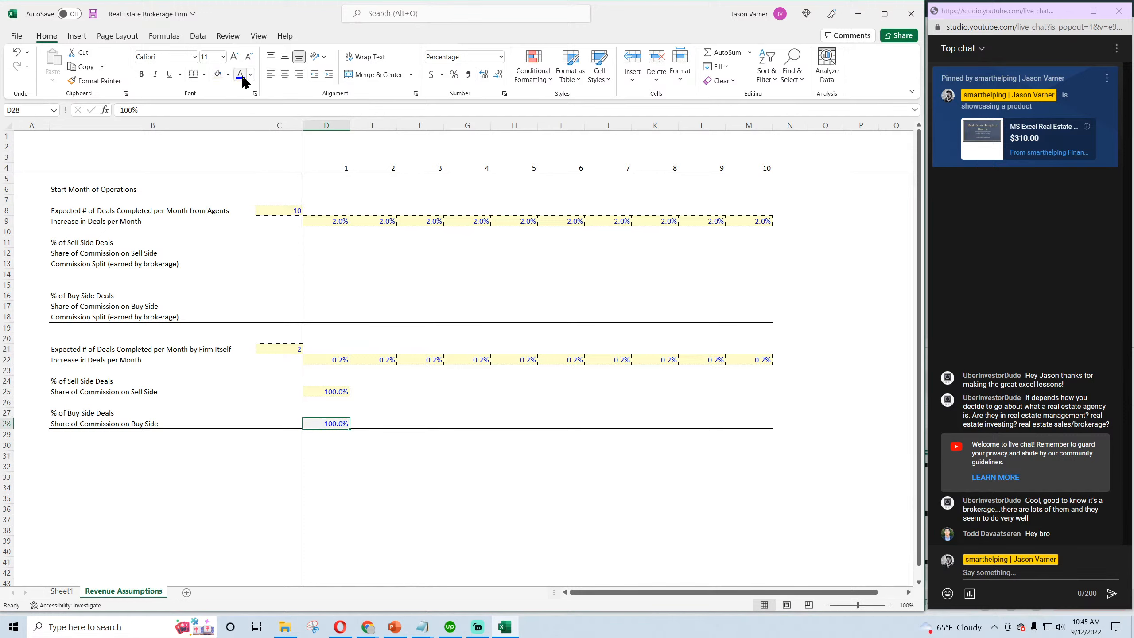
click(250, 74)
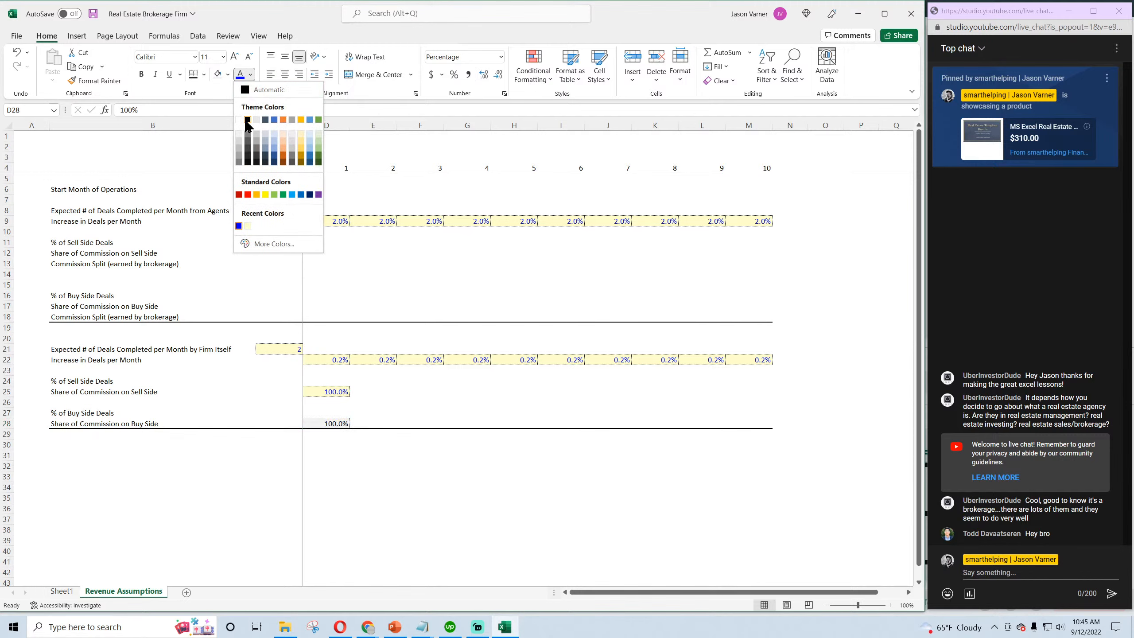
click(247, 120)
Fill the firm's 100% sell-side commission share from D25 across to M25
click(335, 392)
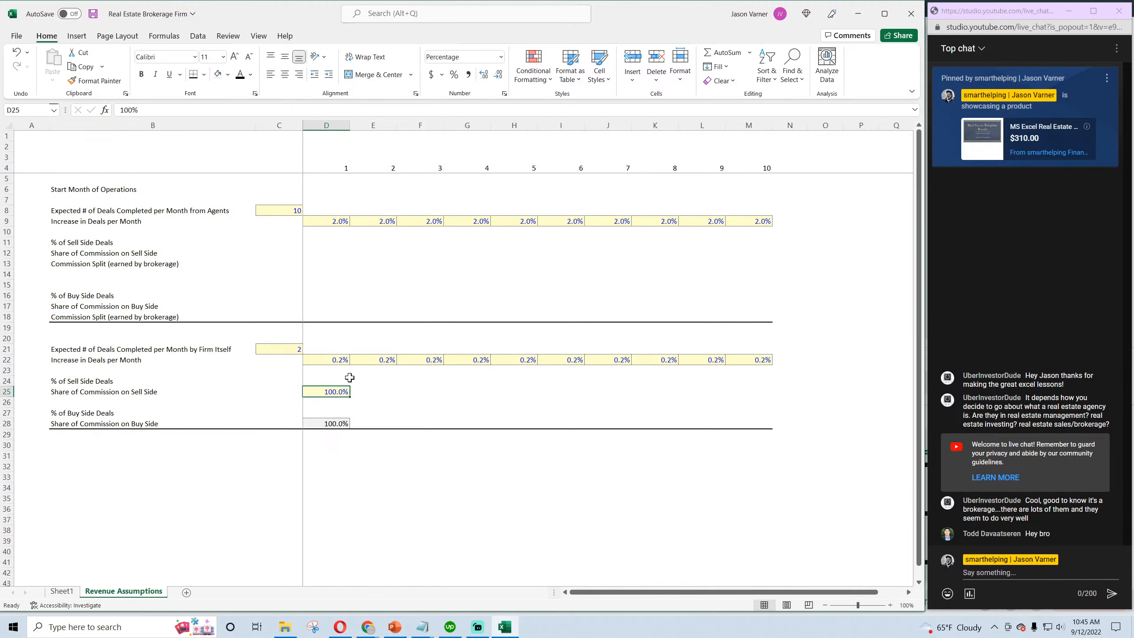
drag(349, 397, 778, 415)
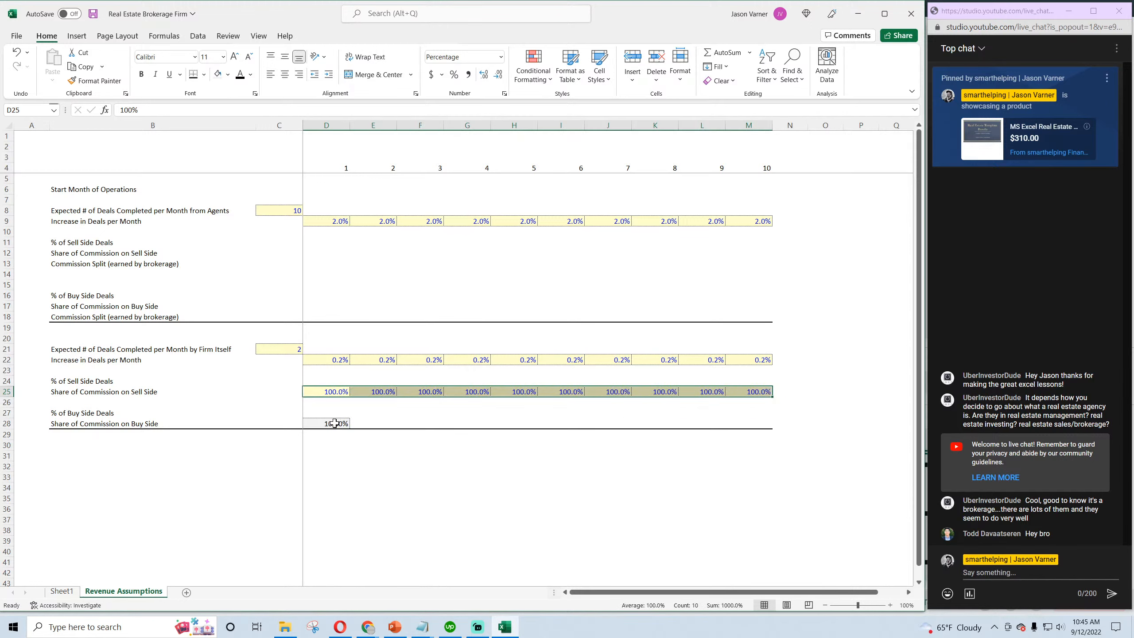
click(334, 423)
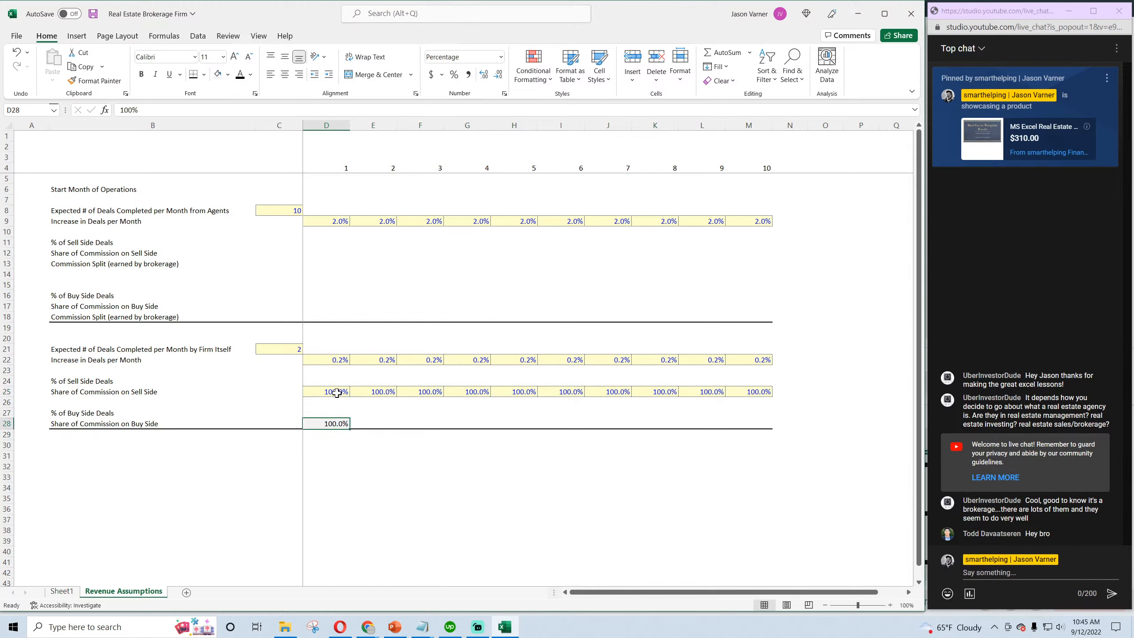
click(135, 352)
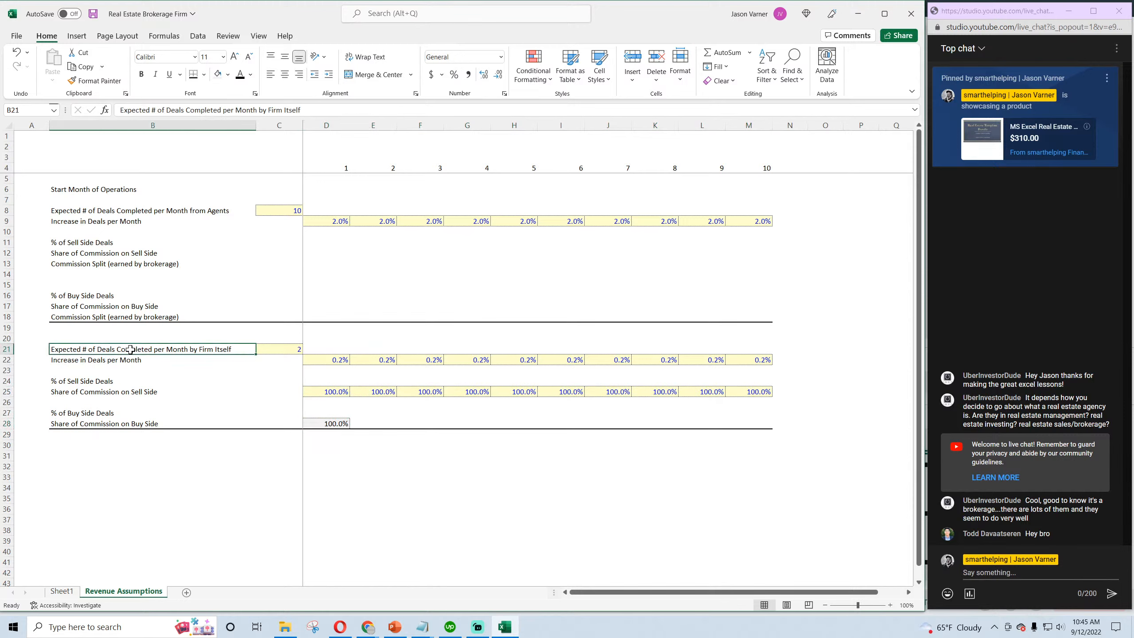
click(74, 384)
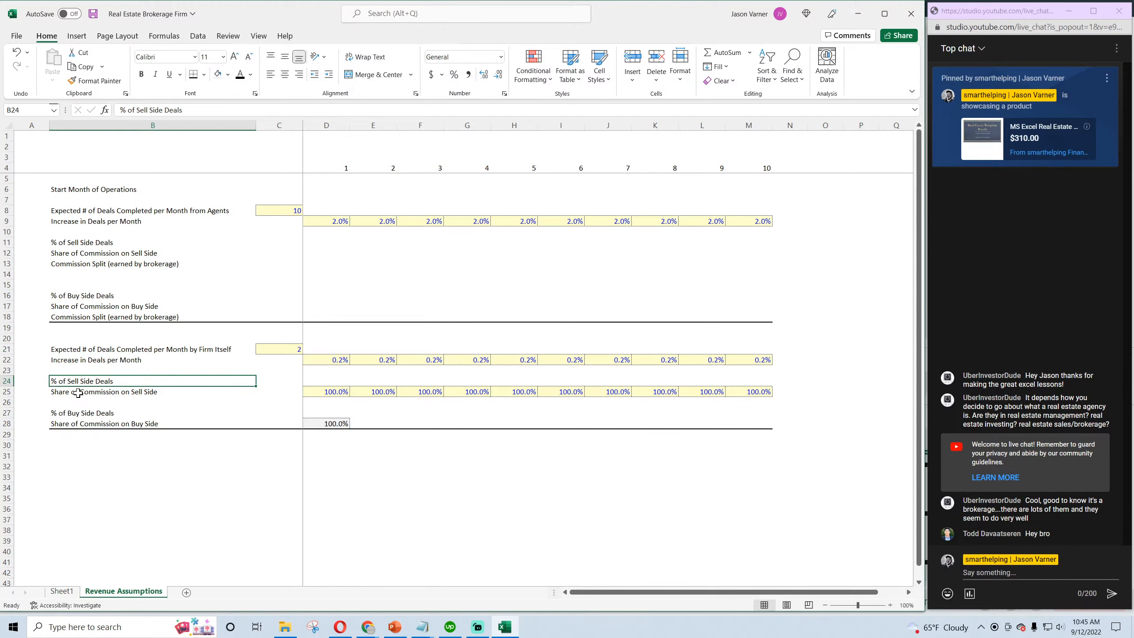
click(321, 383)
click(318, 412)
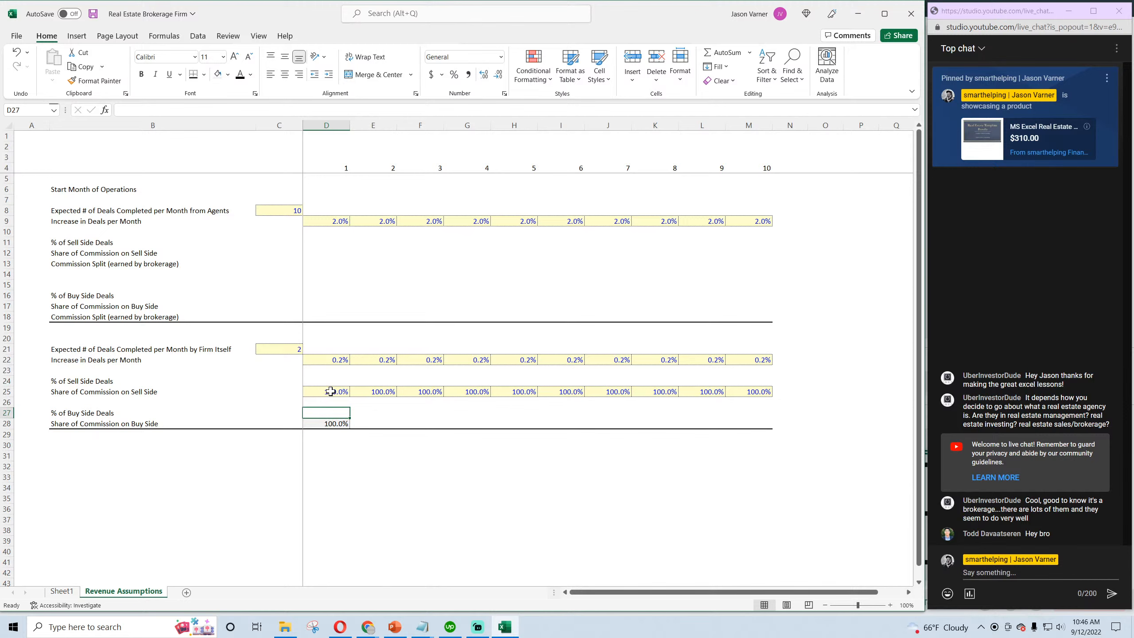
Copy the firm's sell-side commission share format from D25 to the buy-side cell D28 and fill D28 across to M28
right_click(330, 391)
click(357, 100)
click(331, 424)
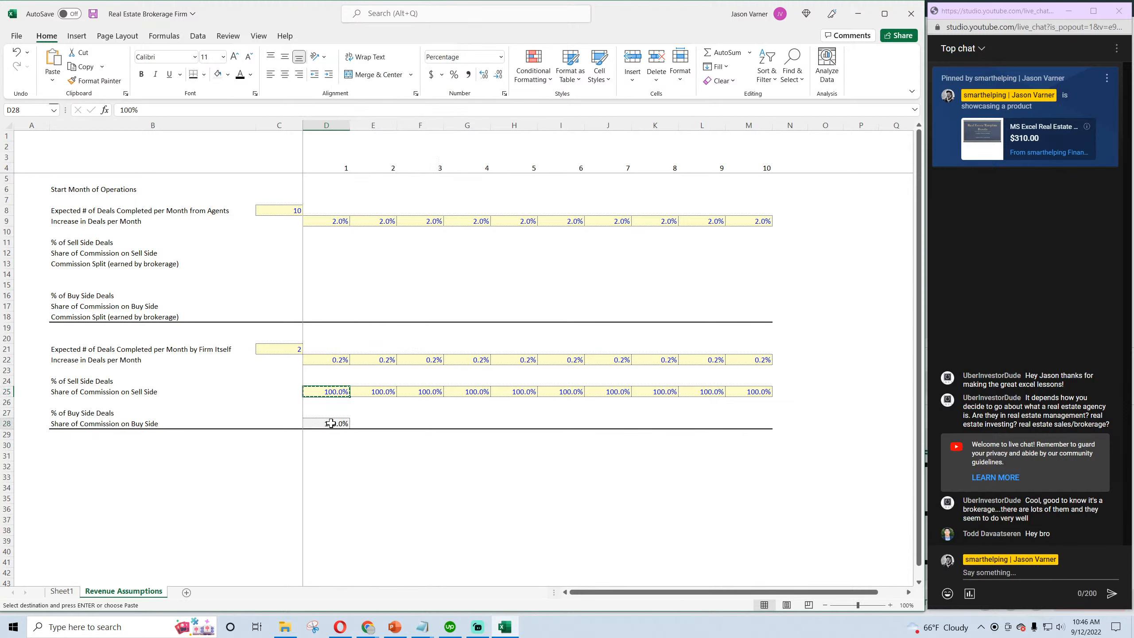
right_click(331, 423)
click(357, 165)
key(Escape)
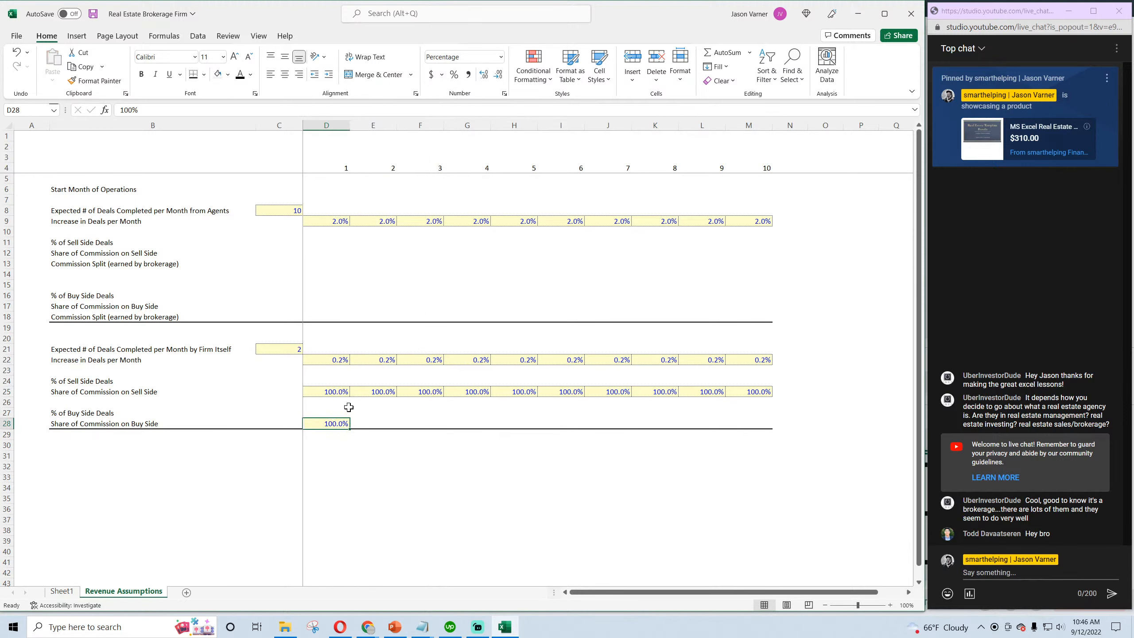
drag(333, 392, 759, 428)
click(111, 317)
drag(89, 212, 96, 319)
click(101, 349)
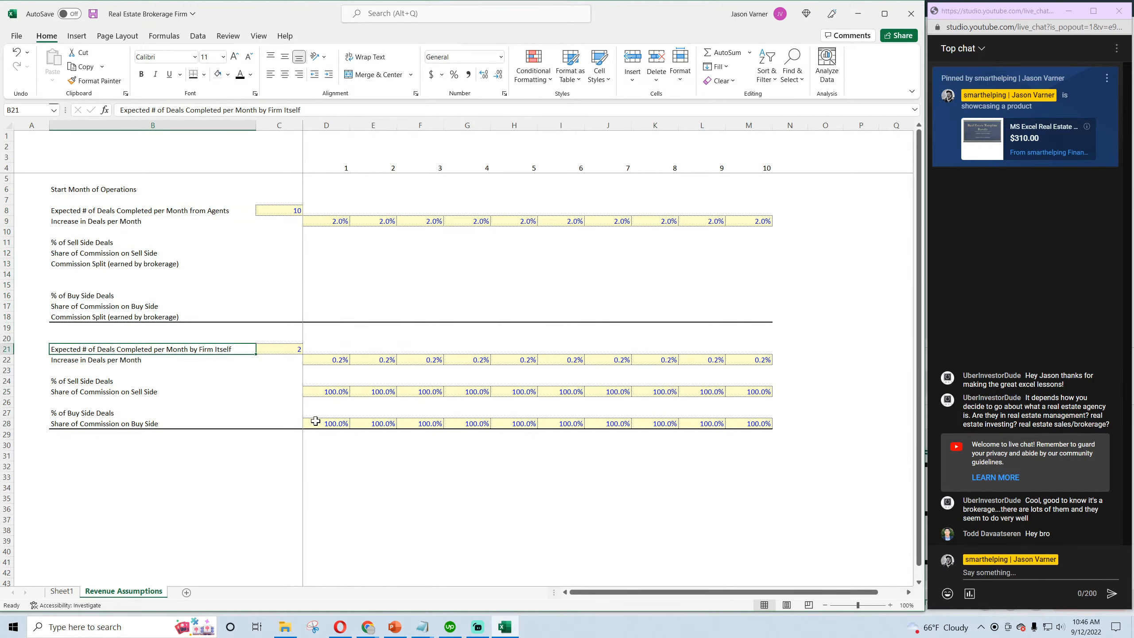
click(98, 413)
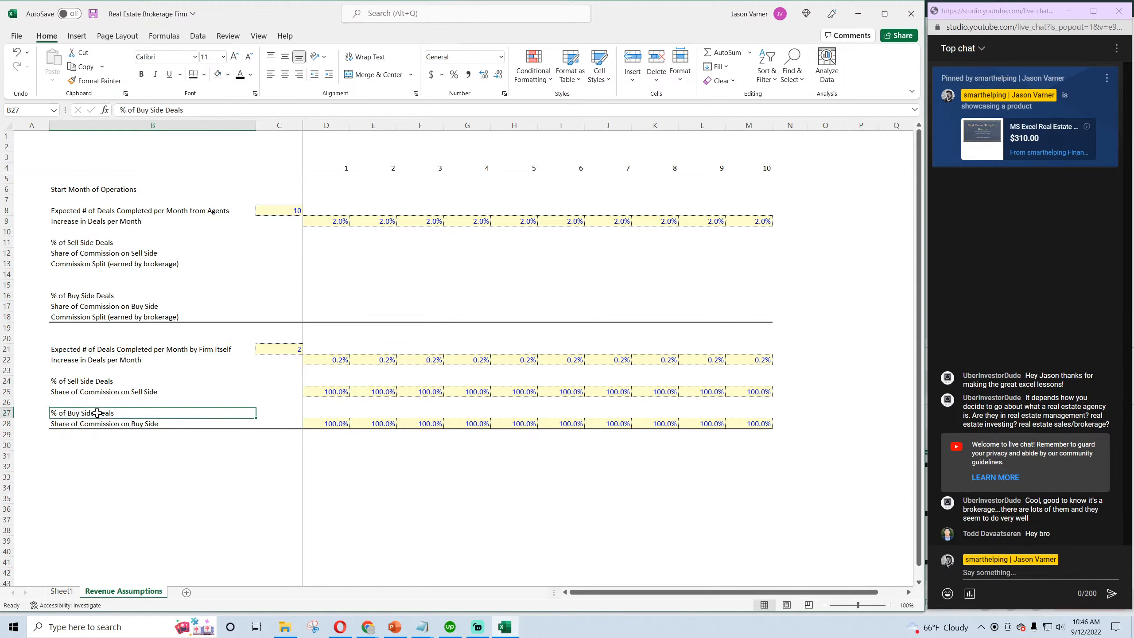
click(101, 425)
Extend the input format of D25 up to D24 and set the firm's % of Sell Side Deals to 80%
click(328, 392)
drag(349, 396, 336, 379)
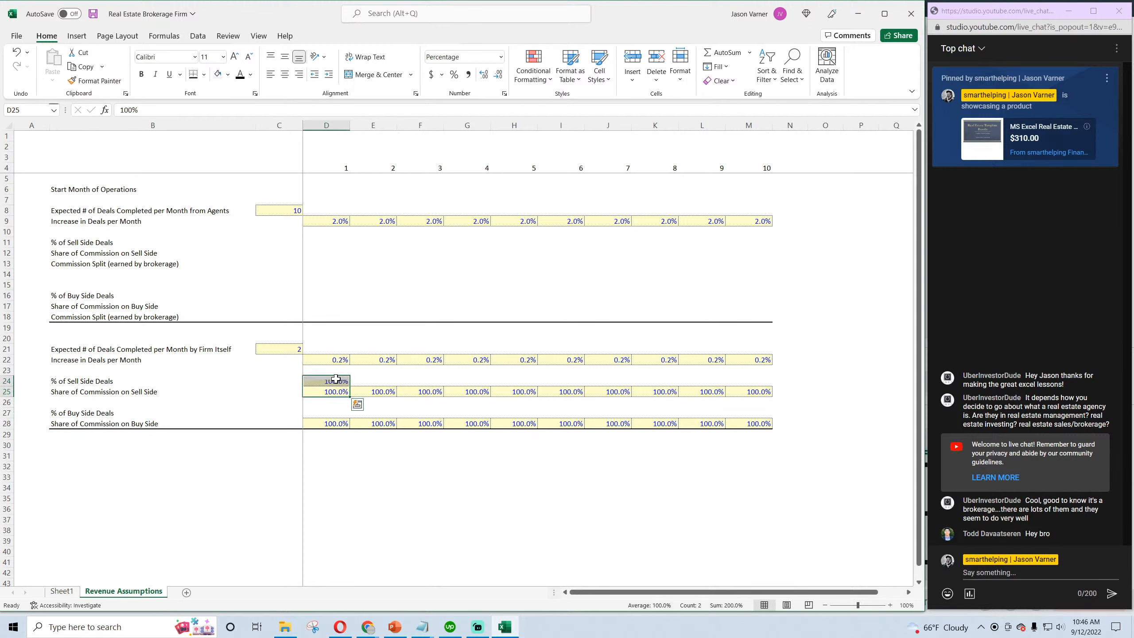
click(336, 379)
text(80)
key(Return)
key(Return)
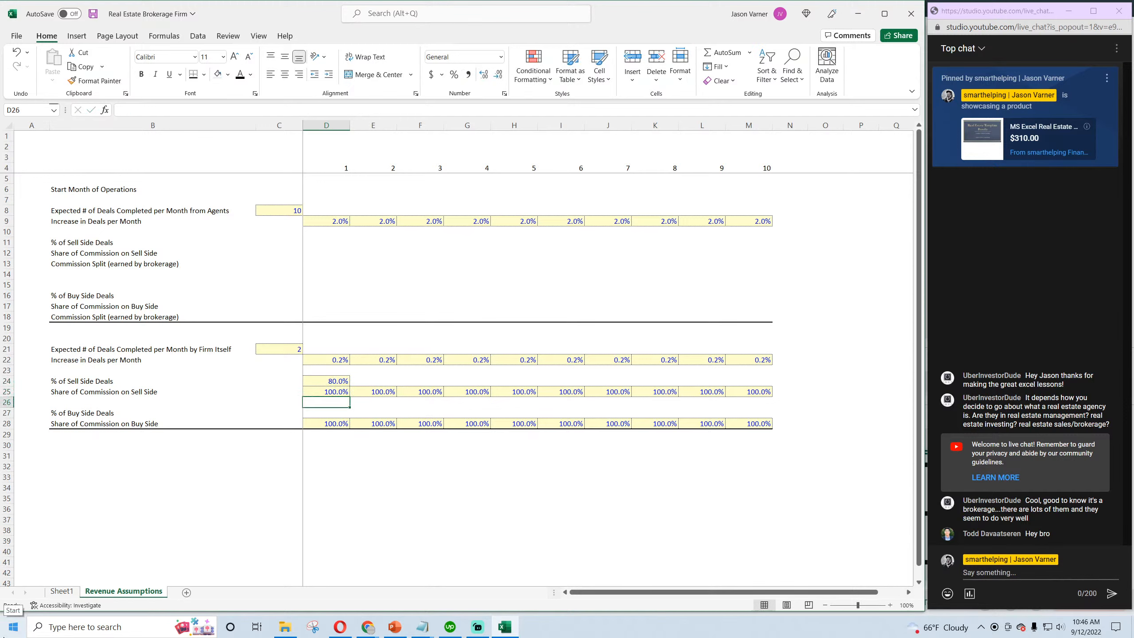
Calculate the firm's % of Buy Side Deals in D27 as =1-D24 and fill the formula across to M27
key(Return)
text(=1-)
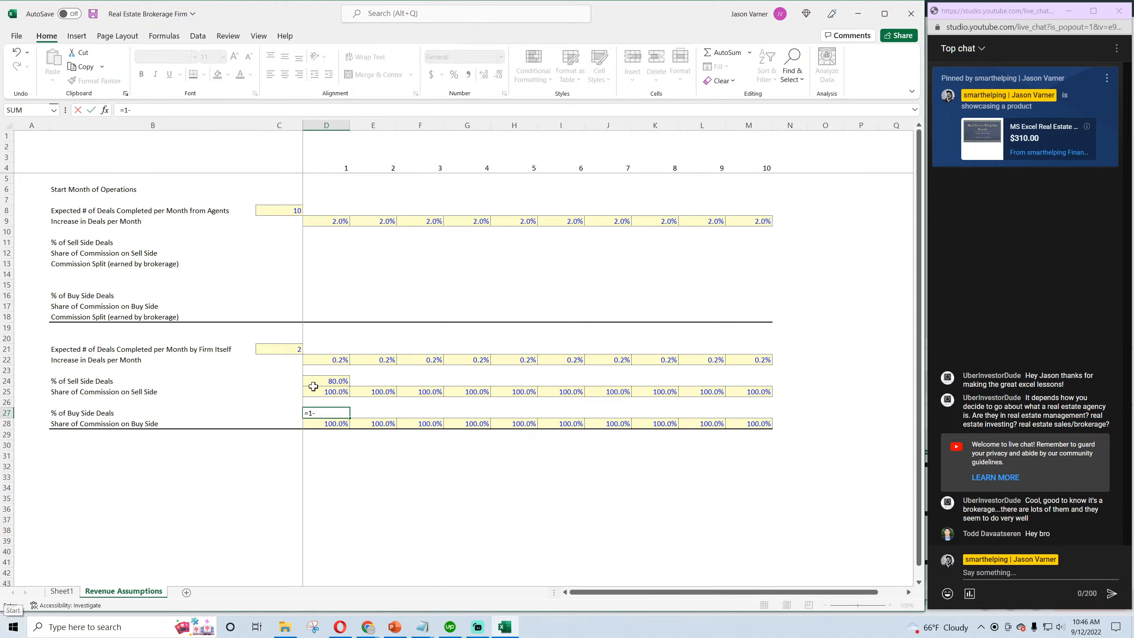
click(328, 381)
key(Return)
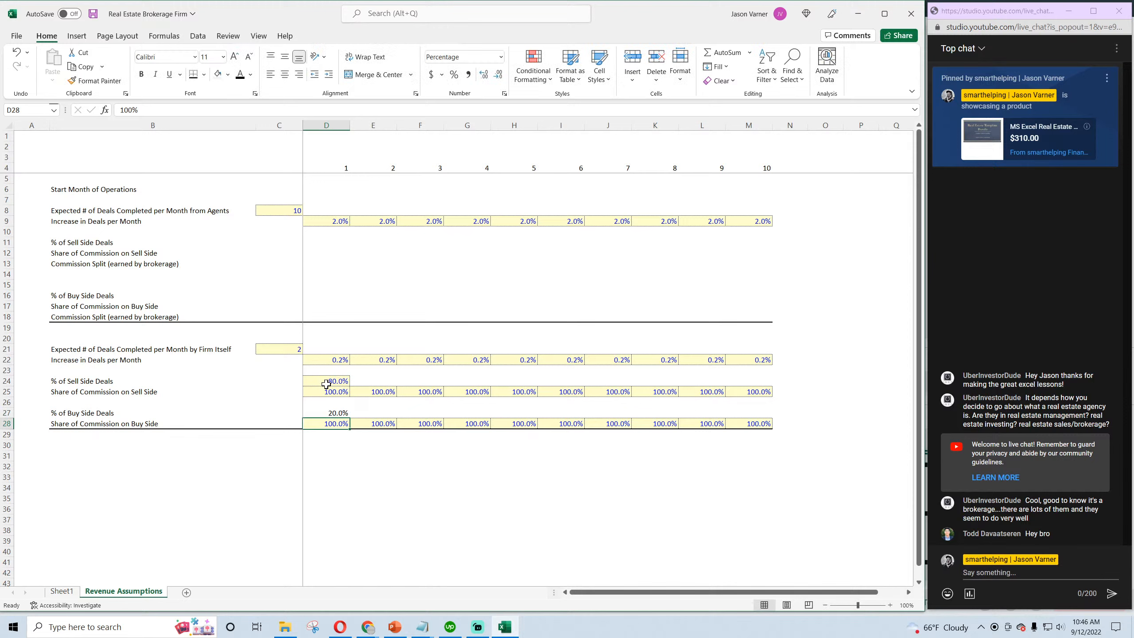
click(344, 414)
drag(350, 419, 759, 416)
Fill the firm's 80% sell-side deals share from D24 across to M24
click(341, 381)
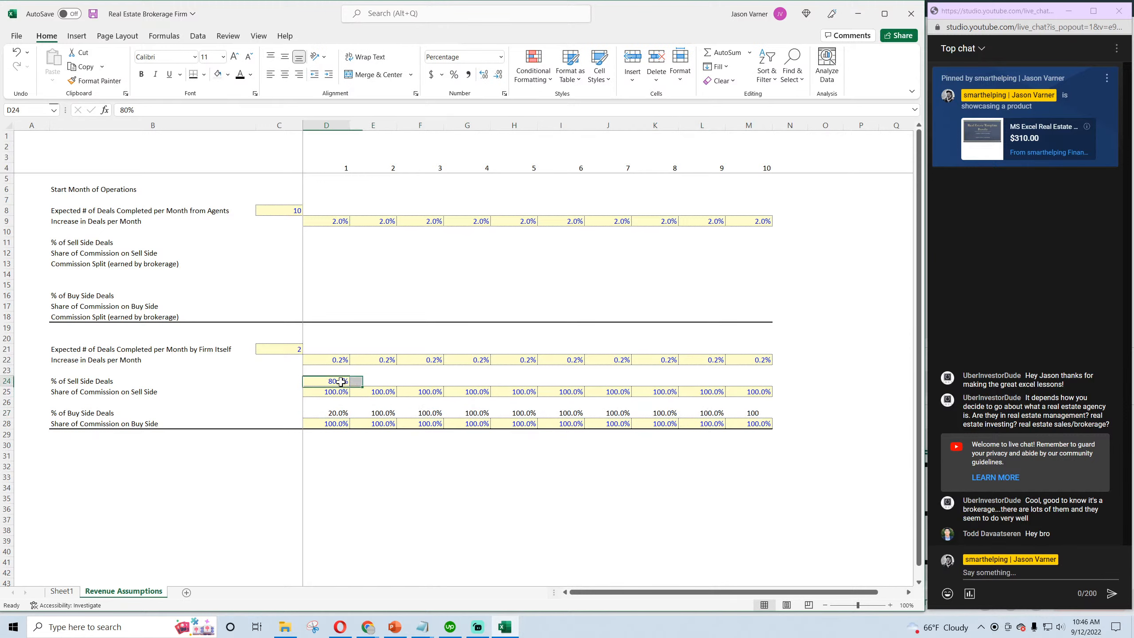
drag(341, 382, 750, 381)
key(ctrl+r)
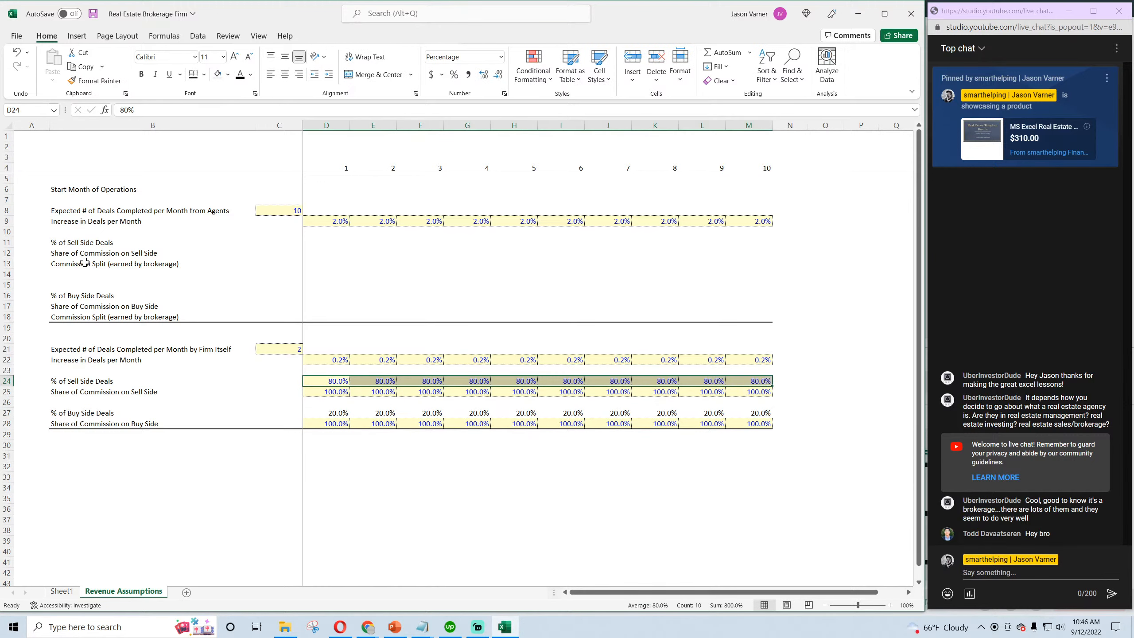
Insert a blank row 26 below the firm's Share of Commission on Sell Side
click(87, 245)
click(87, 254)
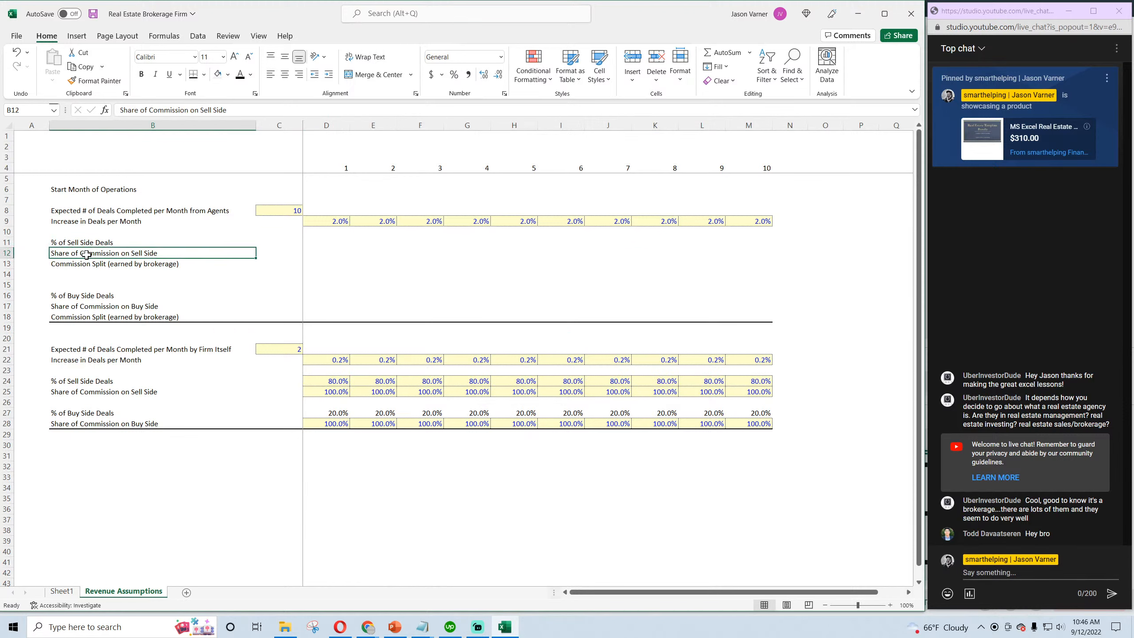
click(89, 265)
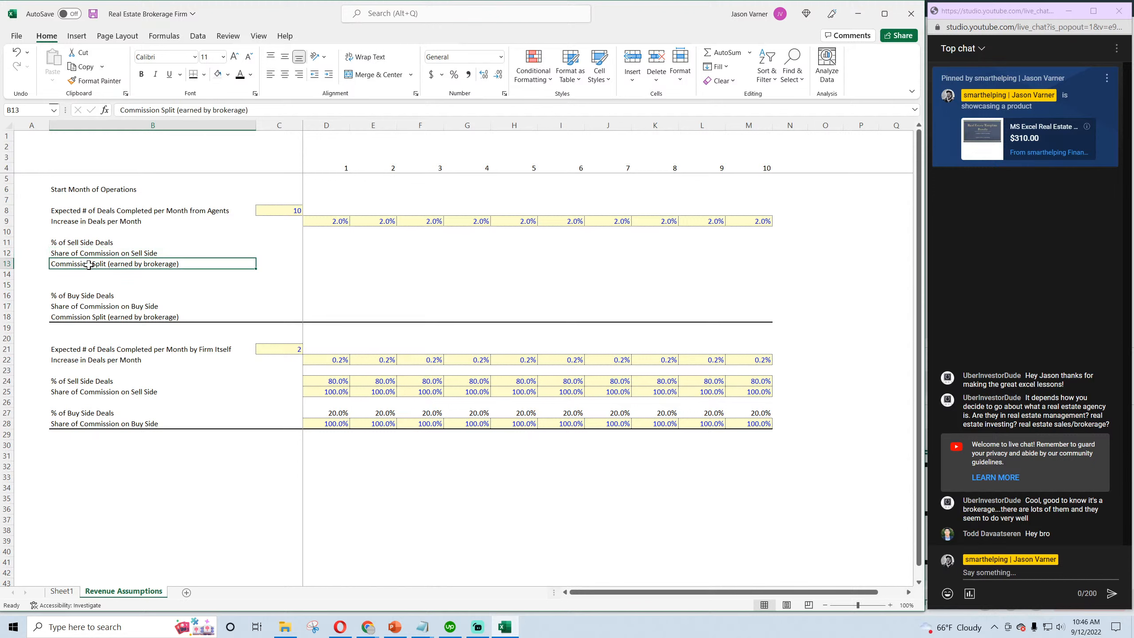
right_click(8, 403)
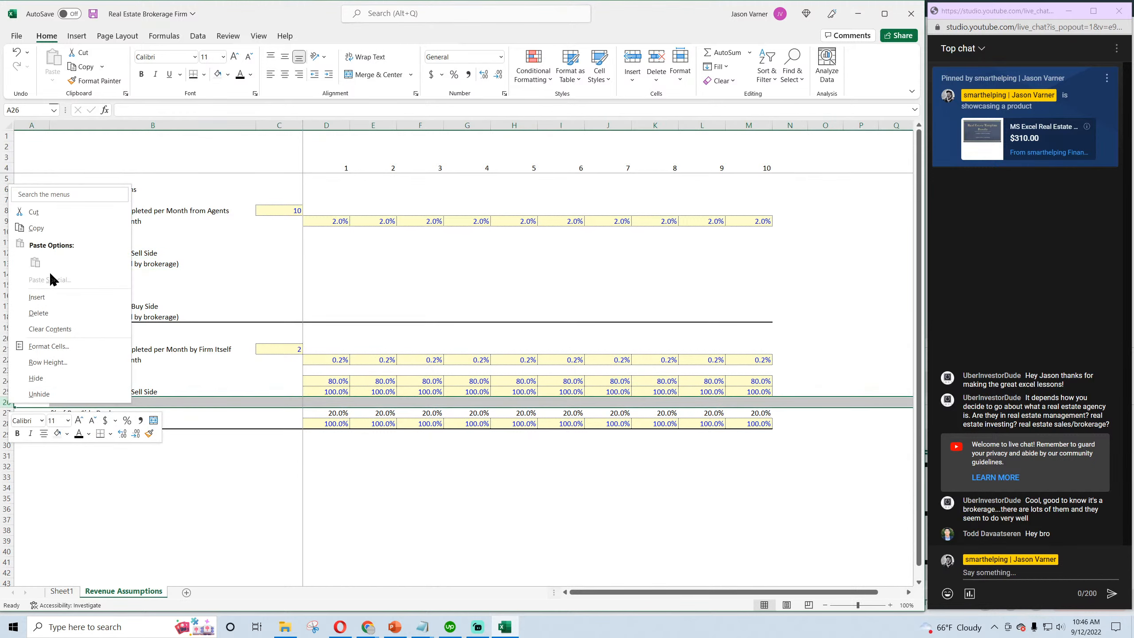
click(36, 228)
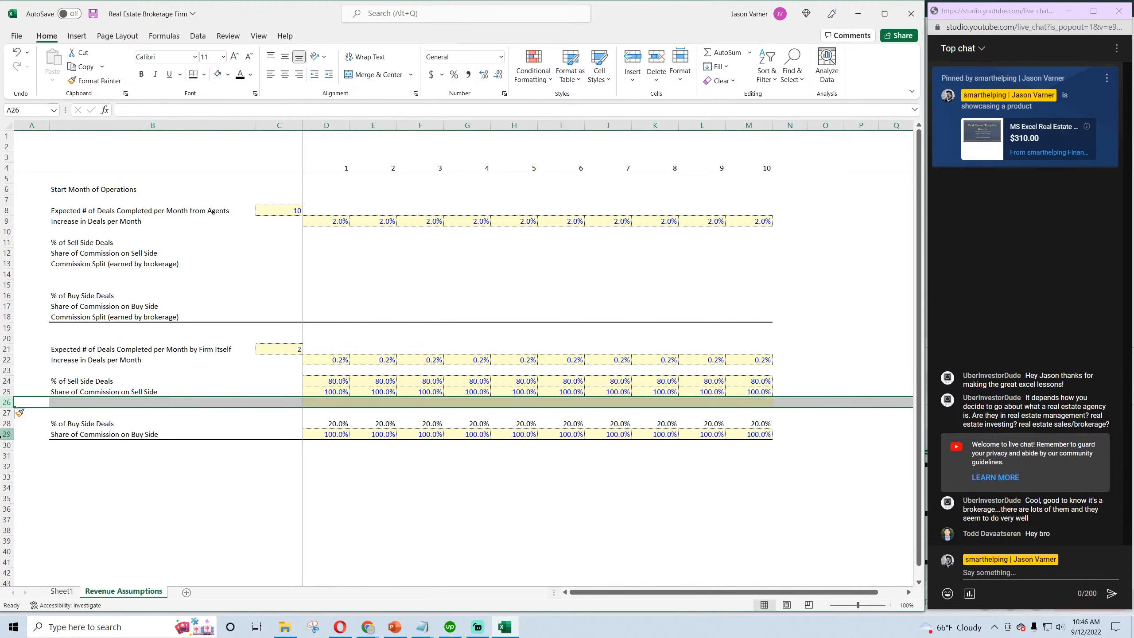
Try inserting a row at row 30 below the firm's Share of Commission on Buy Side and undo it
right_click(7, 445)
click(37, 342)
click(67, 517)
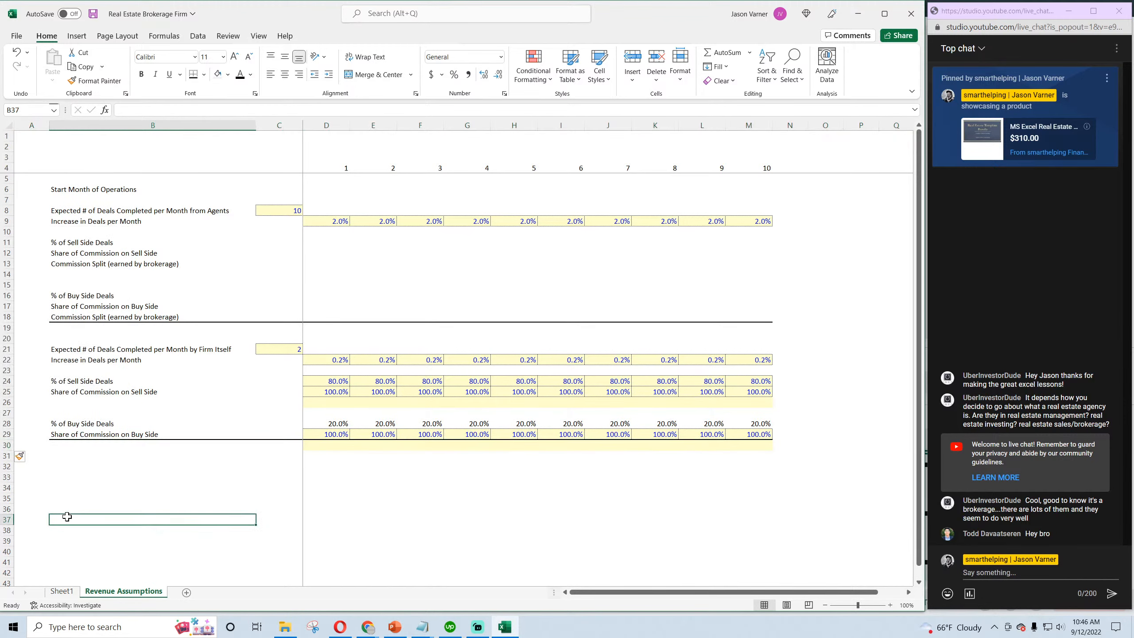
click(25, 54)
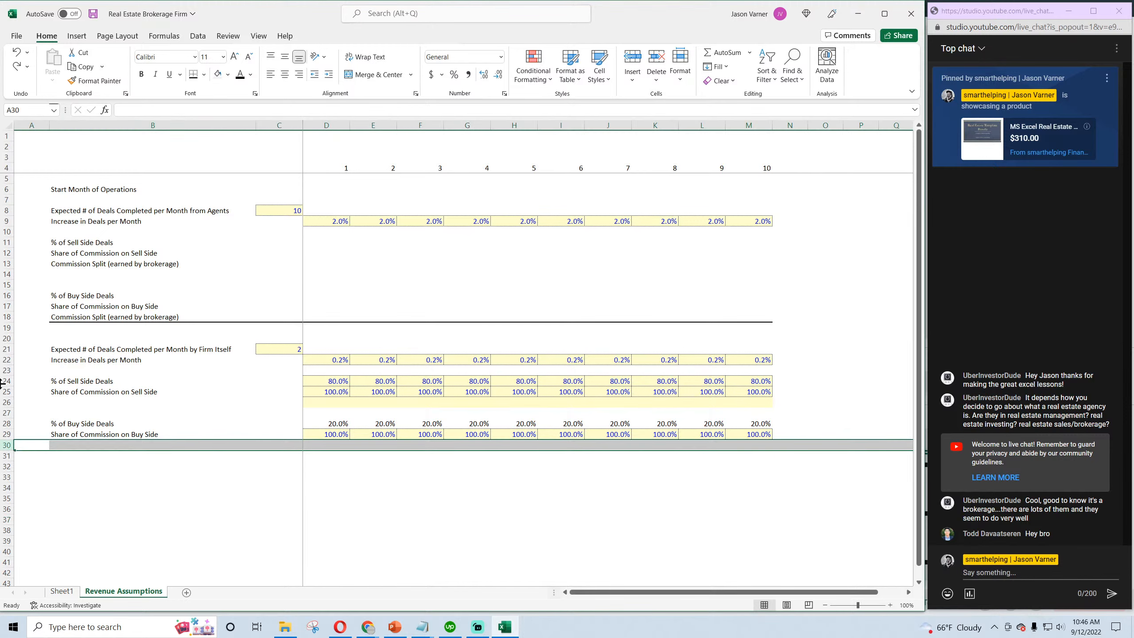
Insert a row above the firm's Share of Commission on Buy Side and remove all borders from that commission row
right_click(6, 434)
click(28, 360)
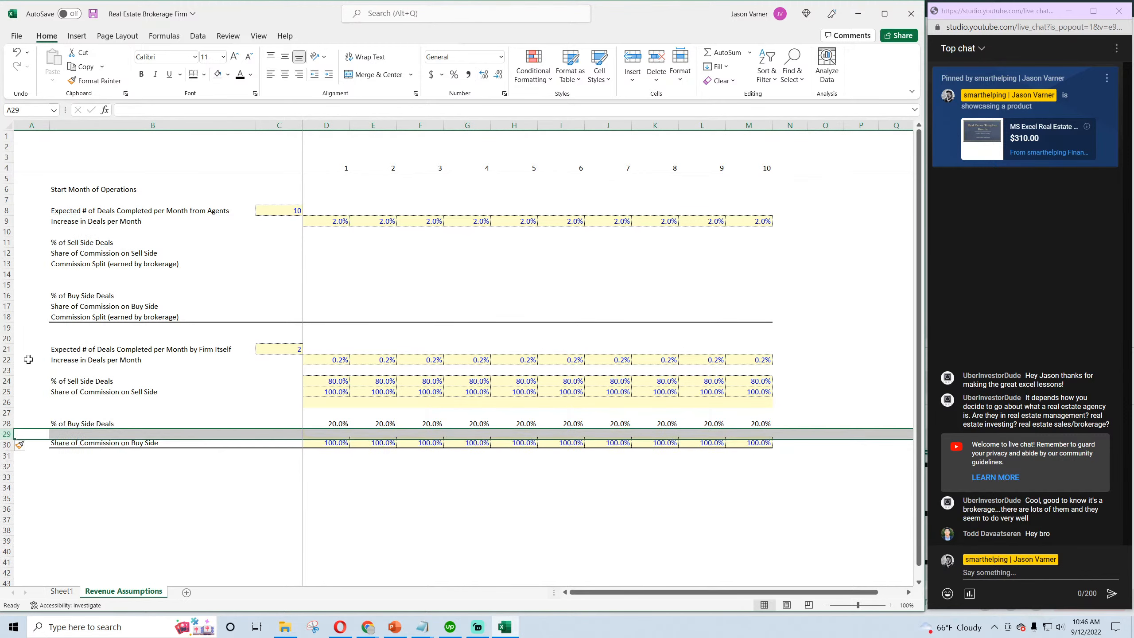
click(11, 444)
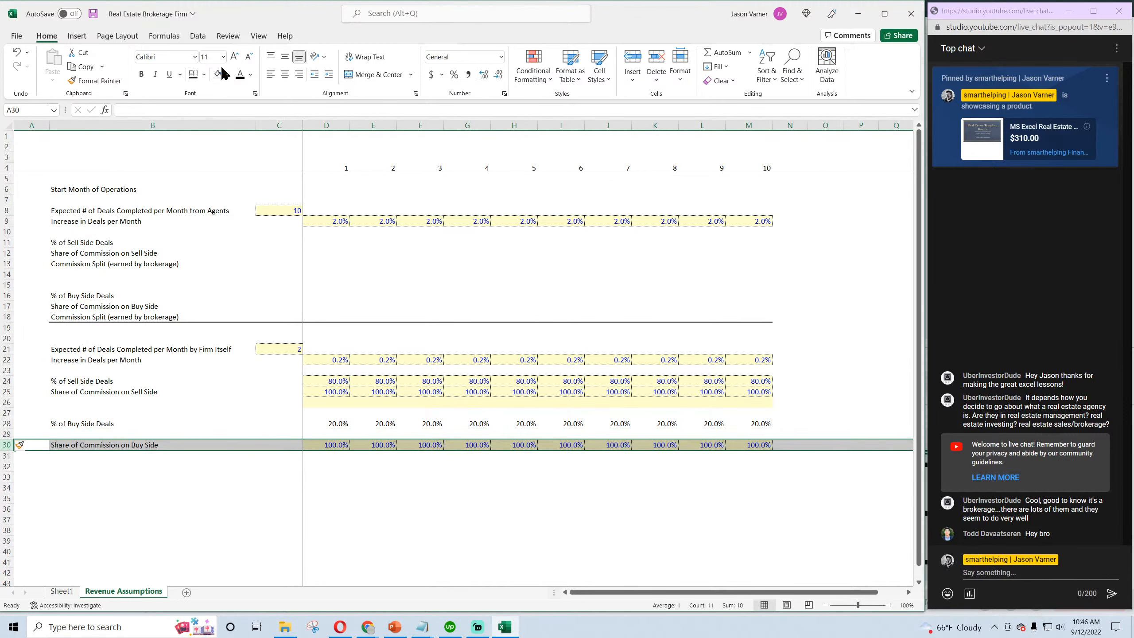
click(204, 74)
click(215, 170)
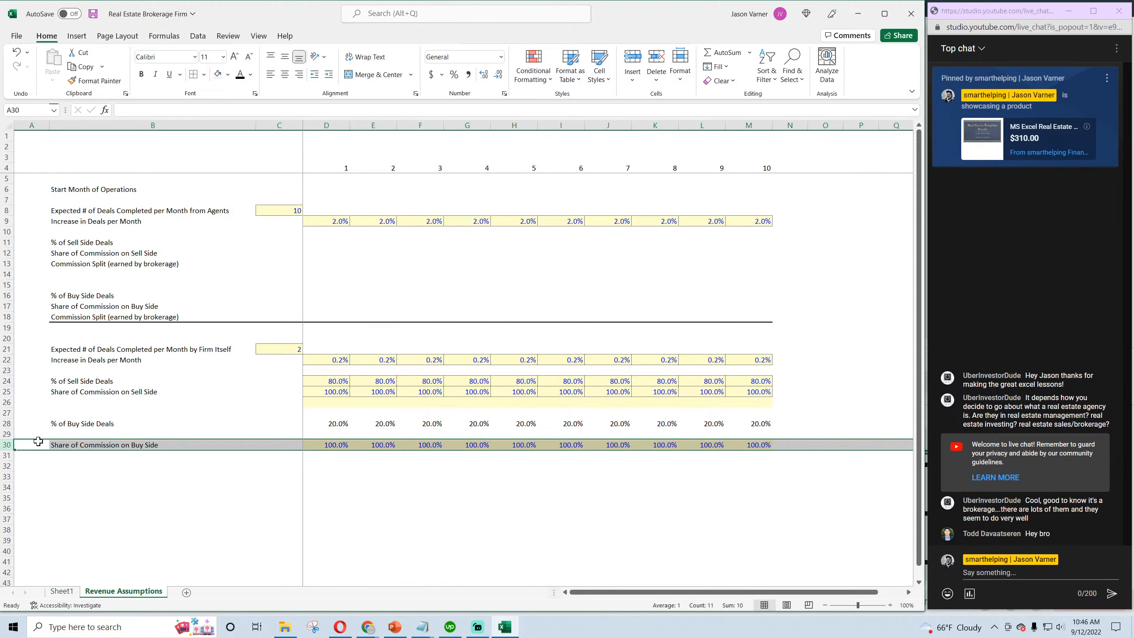
Move the firm's buy-side commission share up to row 29 and copy the agents' Commission Split row B18:M18 into row 30
drag(39, 442, 37, 435)
drag(62, 318, 749, 319)
right_click(749, 319)
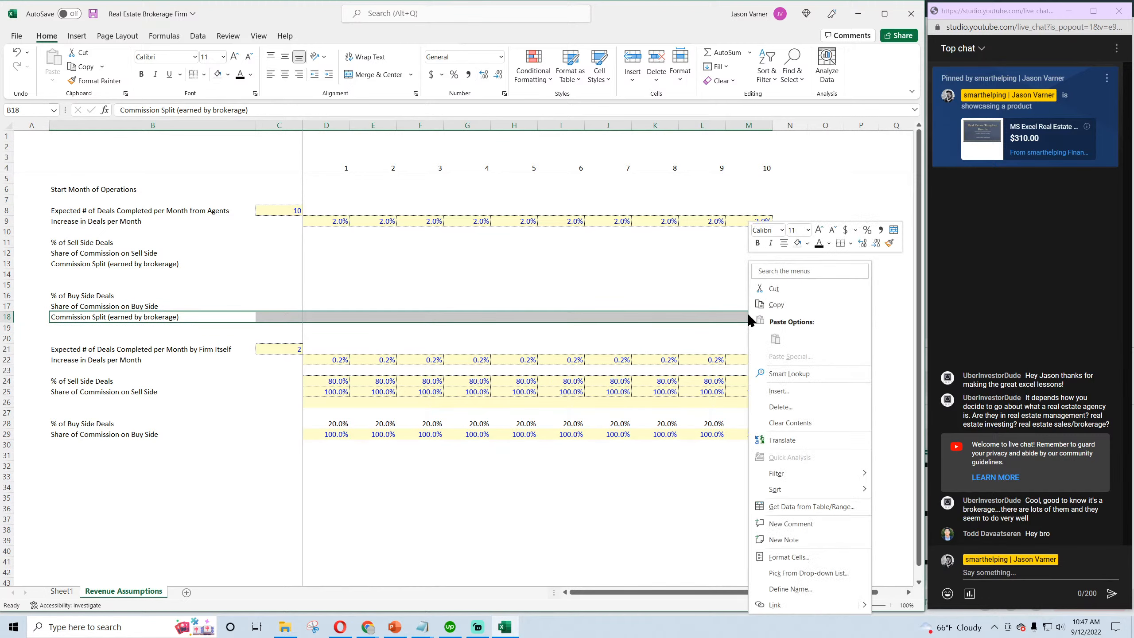
click(790, 306)
right_click(69, 447)
click(96, 187)
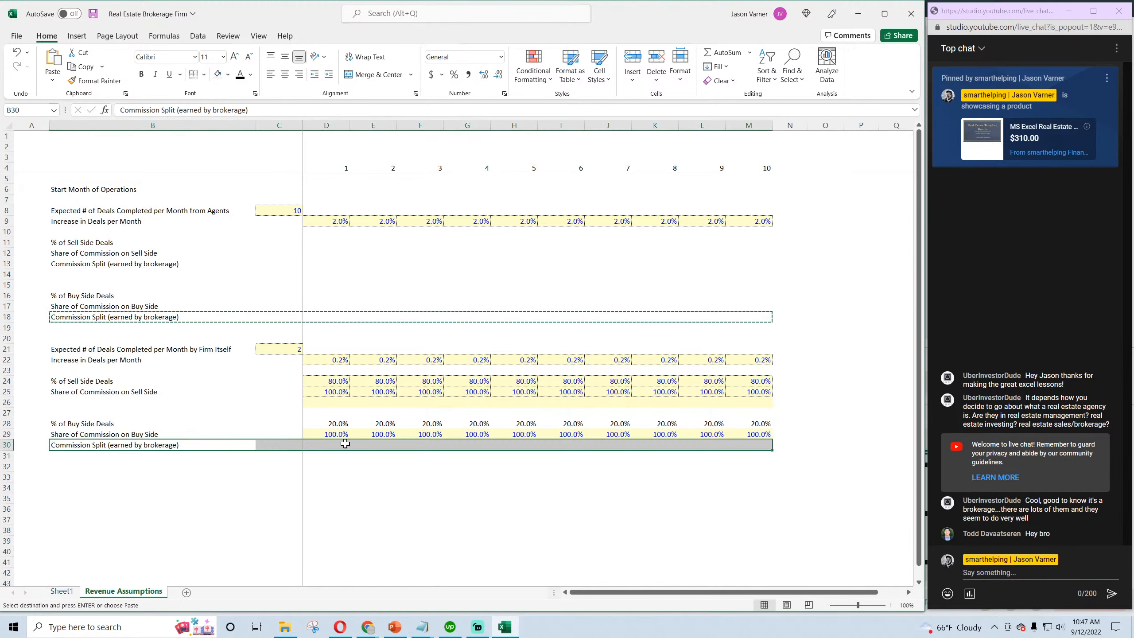
Copy the 100% share from D29 into D30 with a thick bottom border and fill the firm's commission split across to M30
click(343, 437)
drag(350, 440, 348, 447)
click(344, 446)
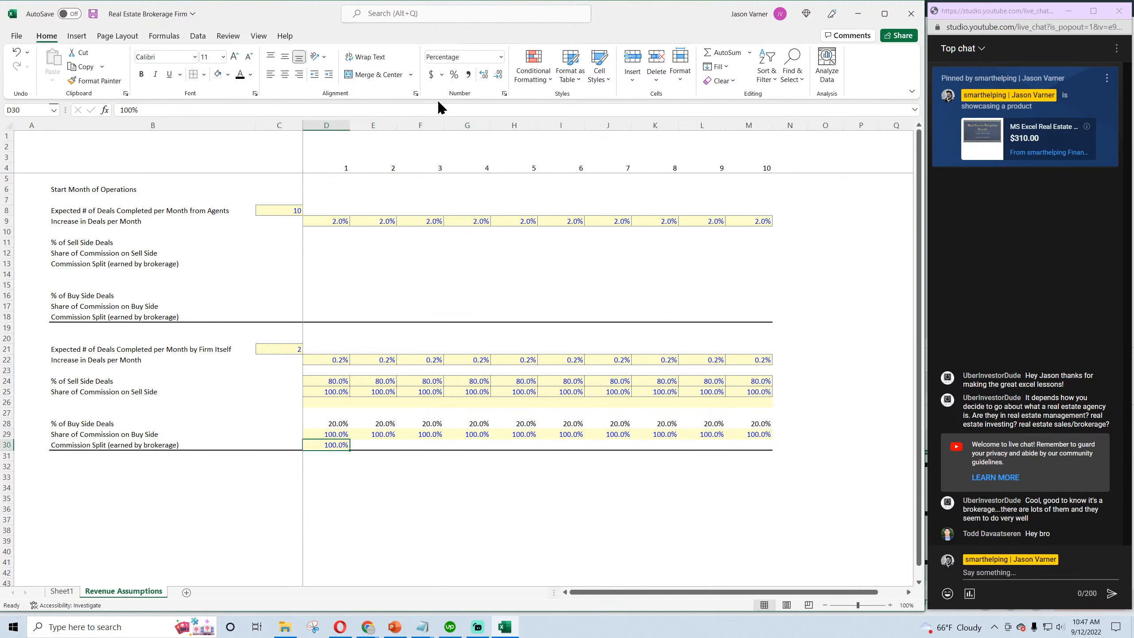
click(203, 74)
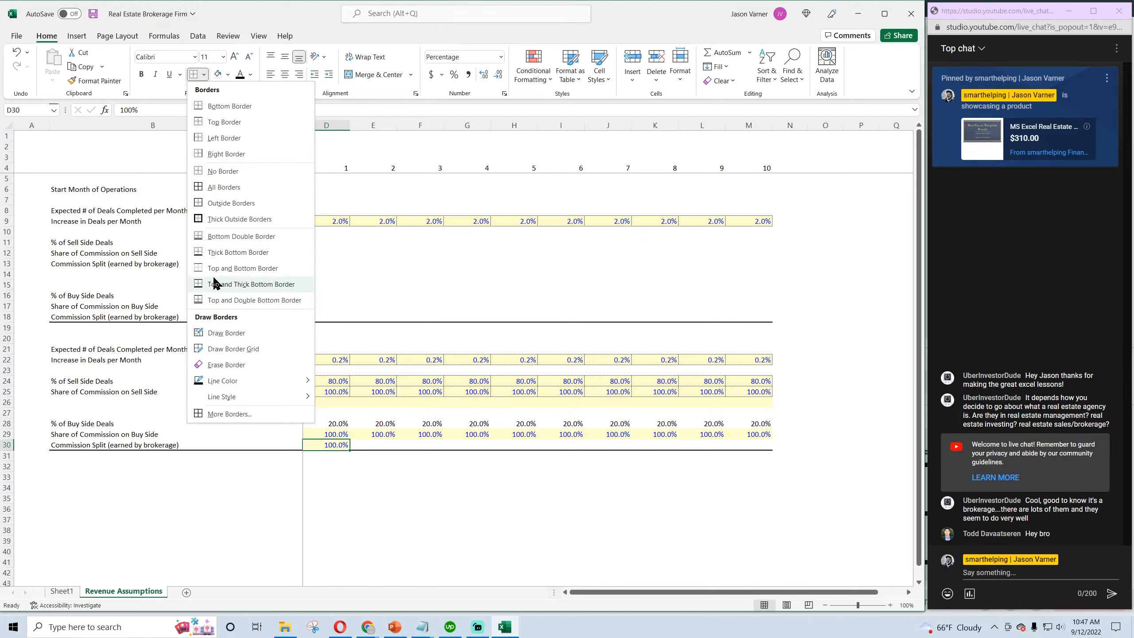
click(228, 253)
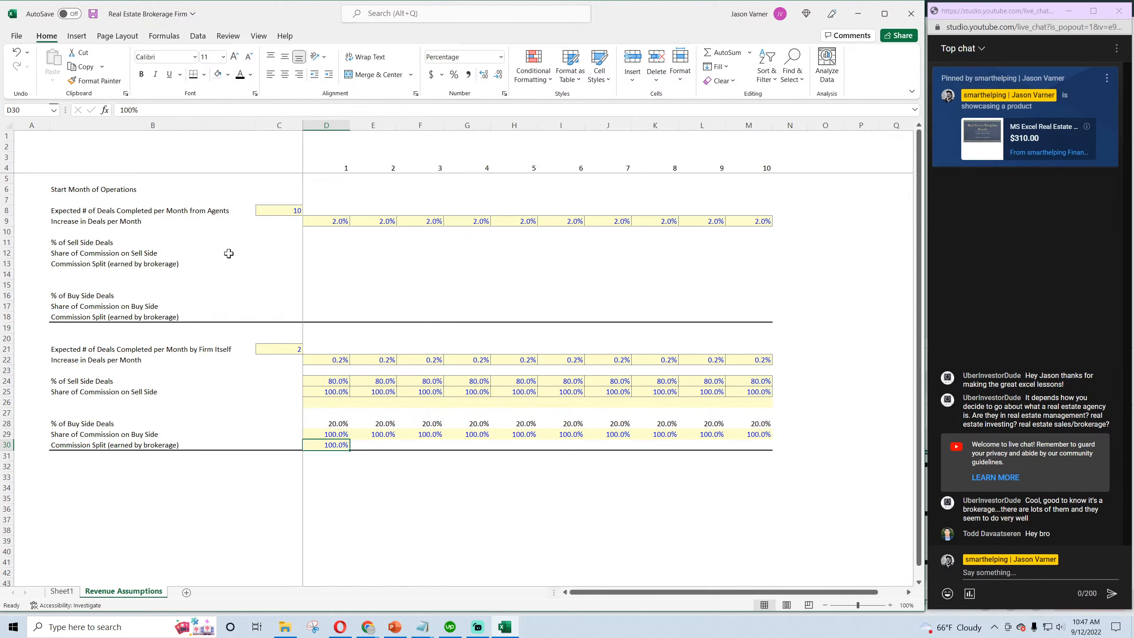
drag(351, 450, 170, 445)
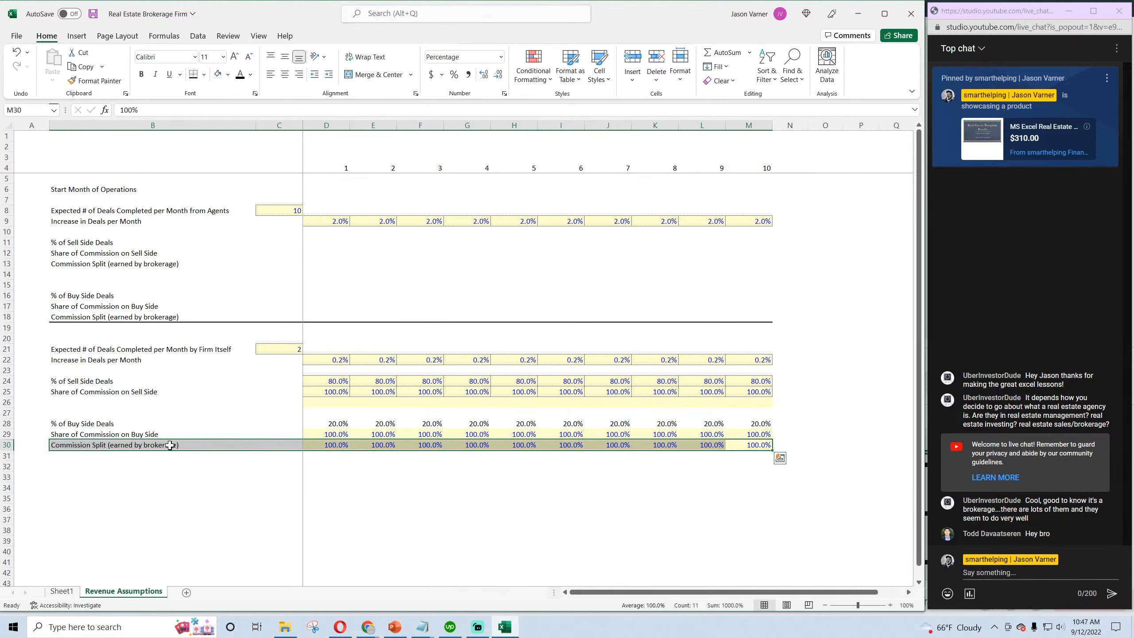
Copy the buy-side Commission Split (earned by brokerage) row, B30:M30, into row 26 of the firm's sell-side block
right_click(171, 445)
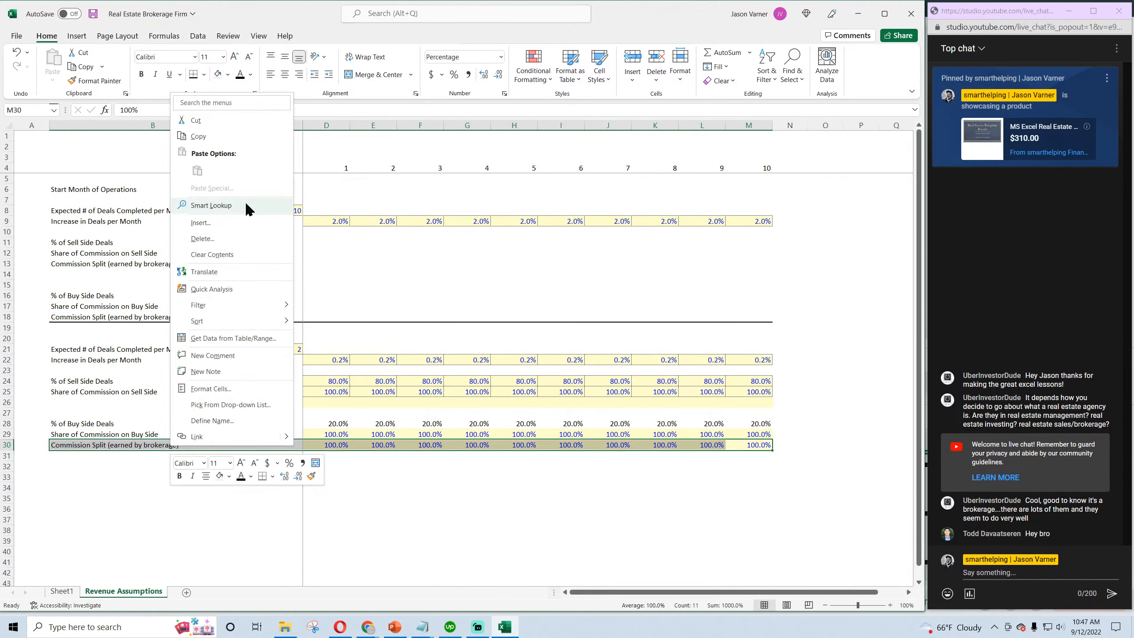
click(215, 135)
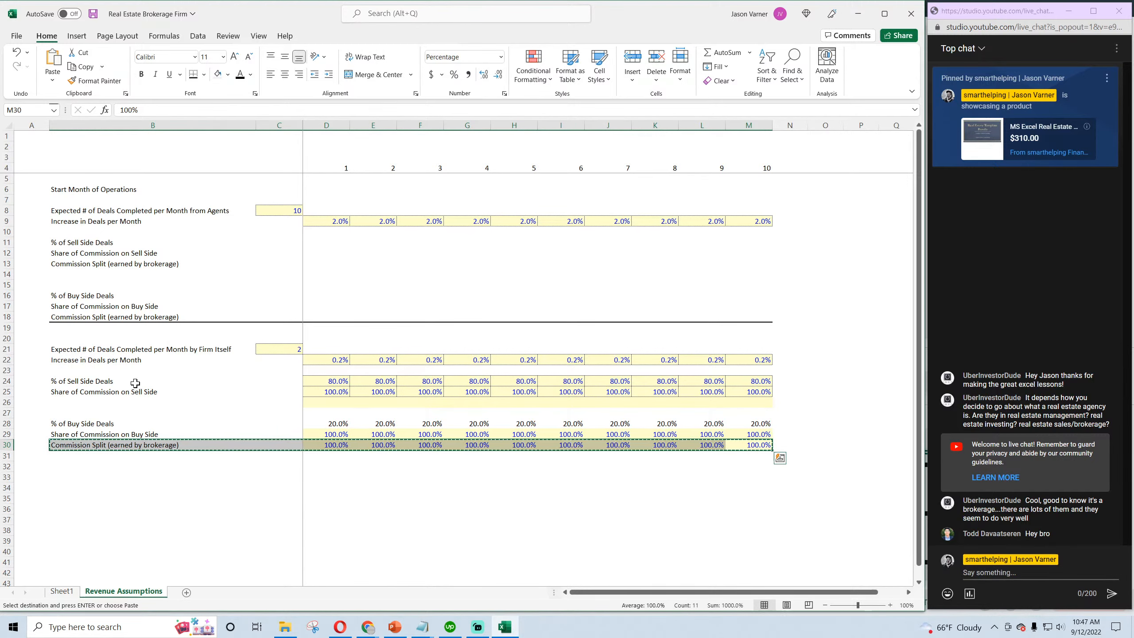
click(118, 360)
right_click(84, 395)
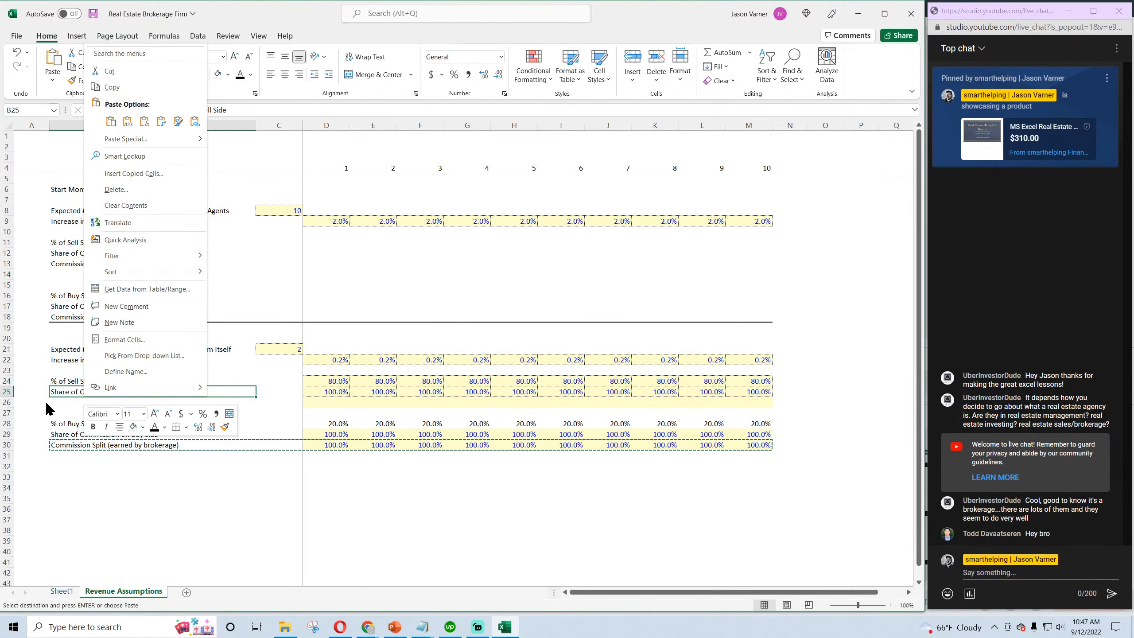
right_click(81, 402)
click(101, 140)
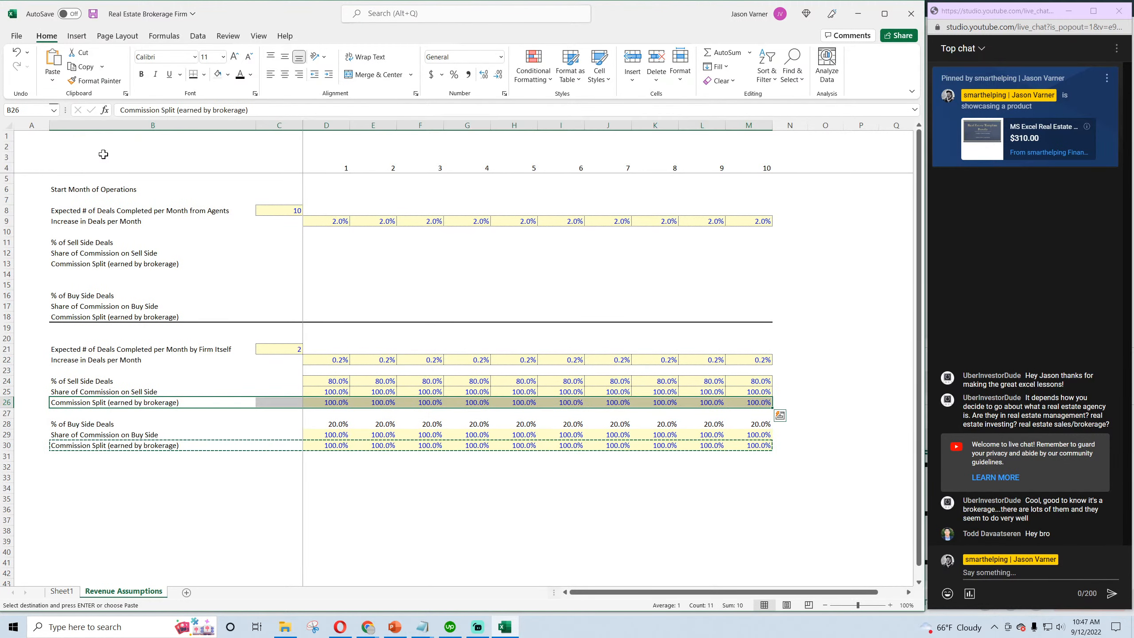
click(375, 523)
click(482, 498)
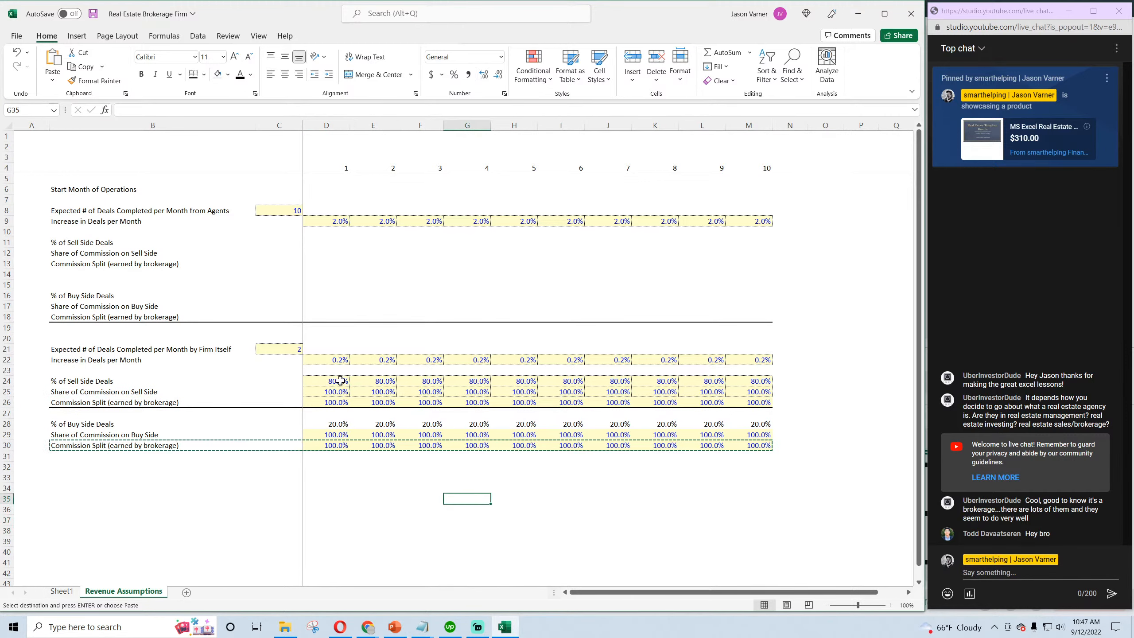
Set the firm's % of Sell Side Deals for period 1 (D24) to 50%
click(293, 349)
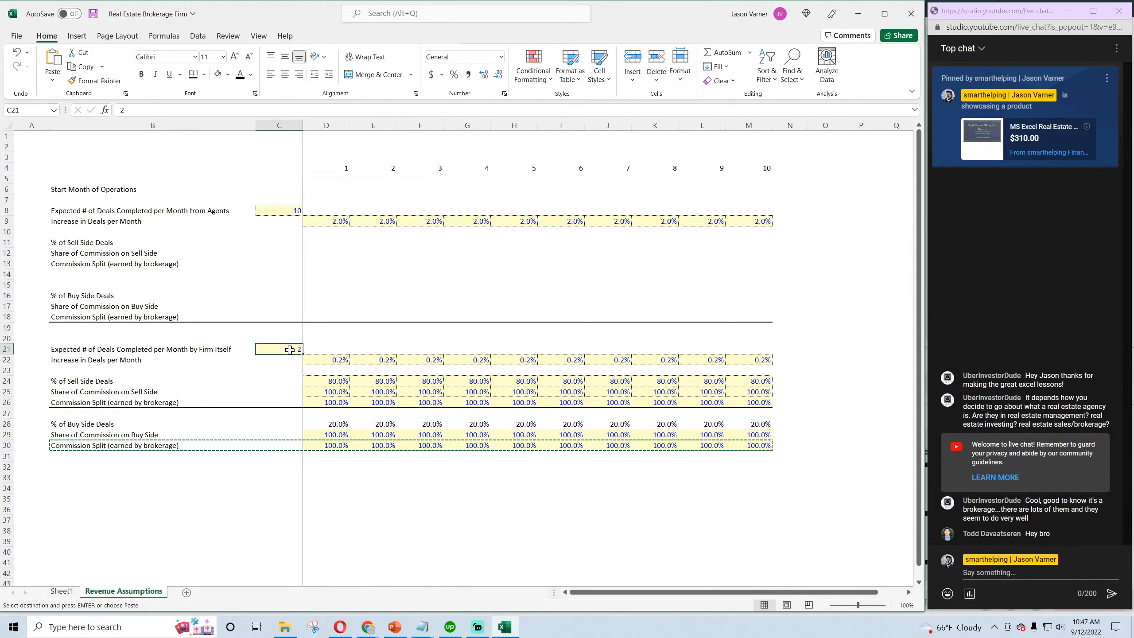
click(340, 380)
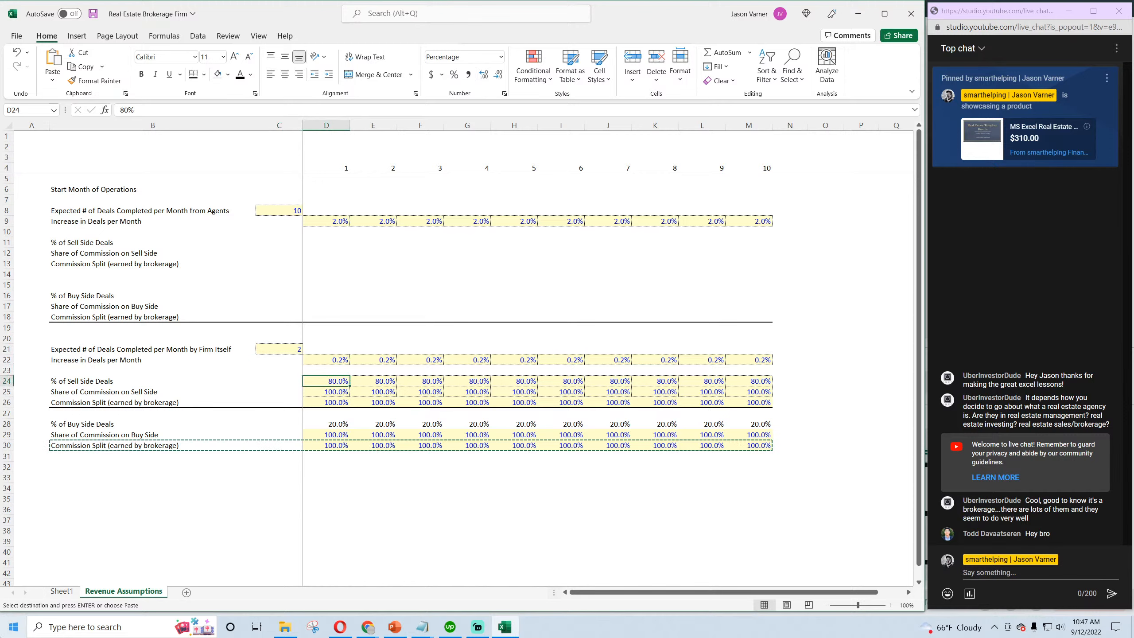
text(50)
key(Return)
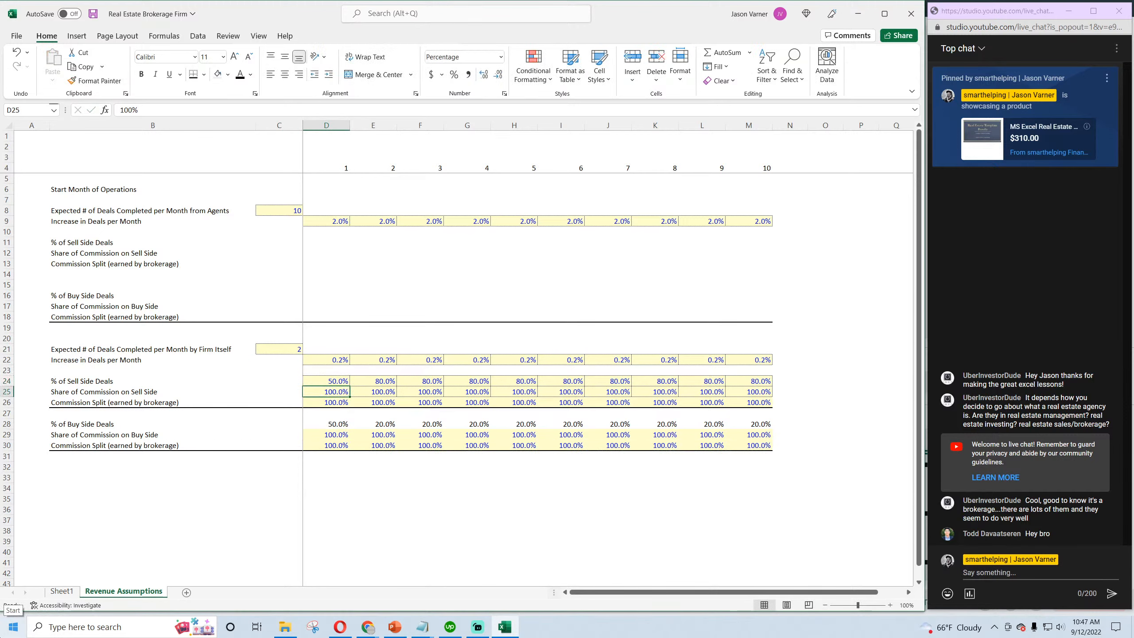
click(93, 381)
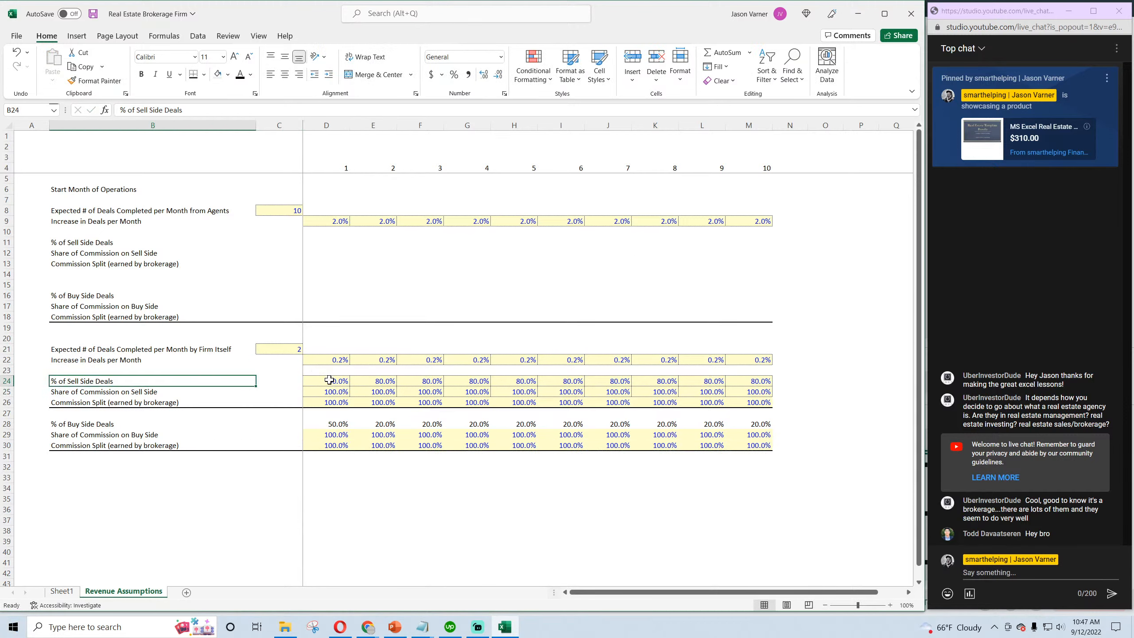
drag(329, 380, 133, 384)
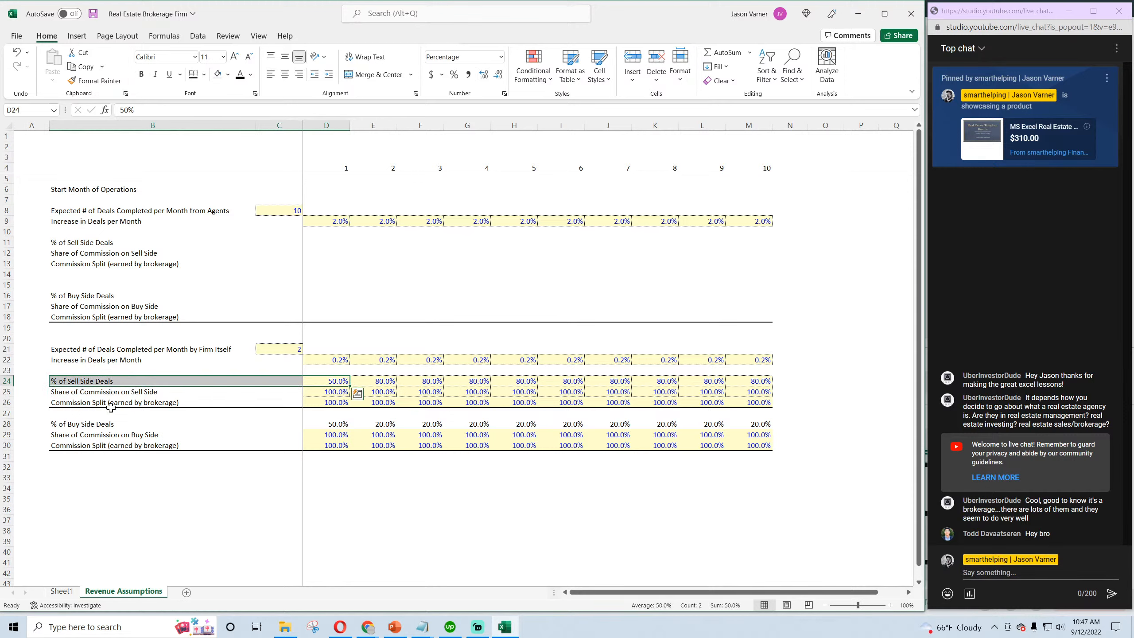
drag(98, 424, 317, 423)
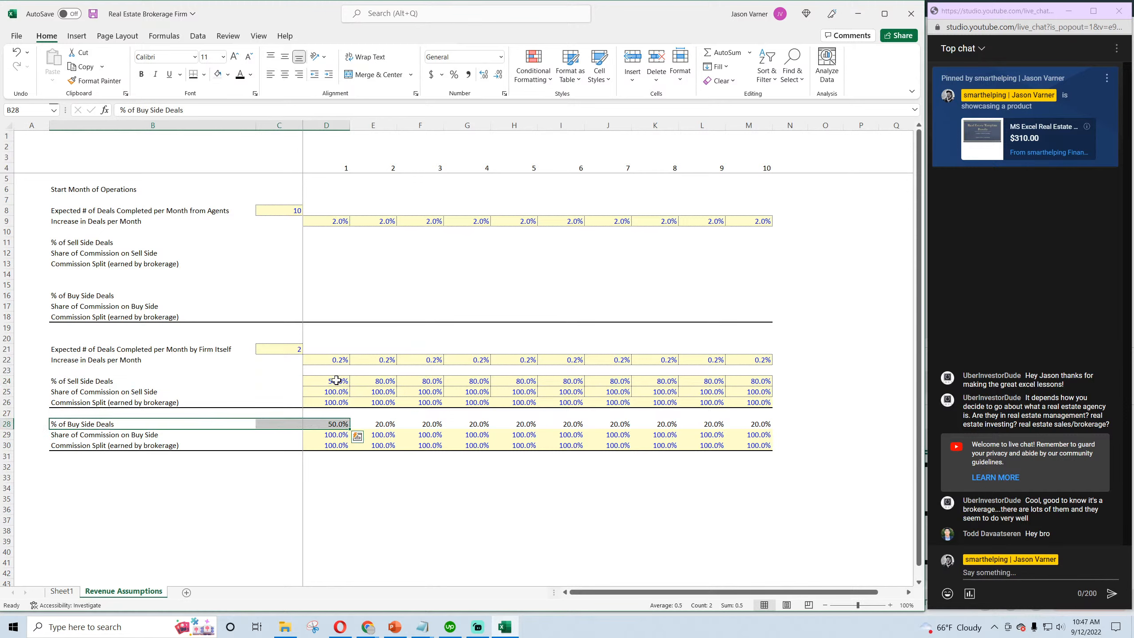
drag(336, 379, 115, 382)
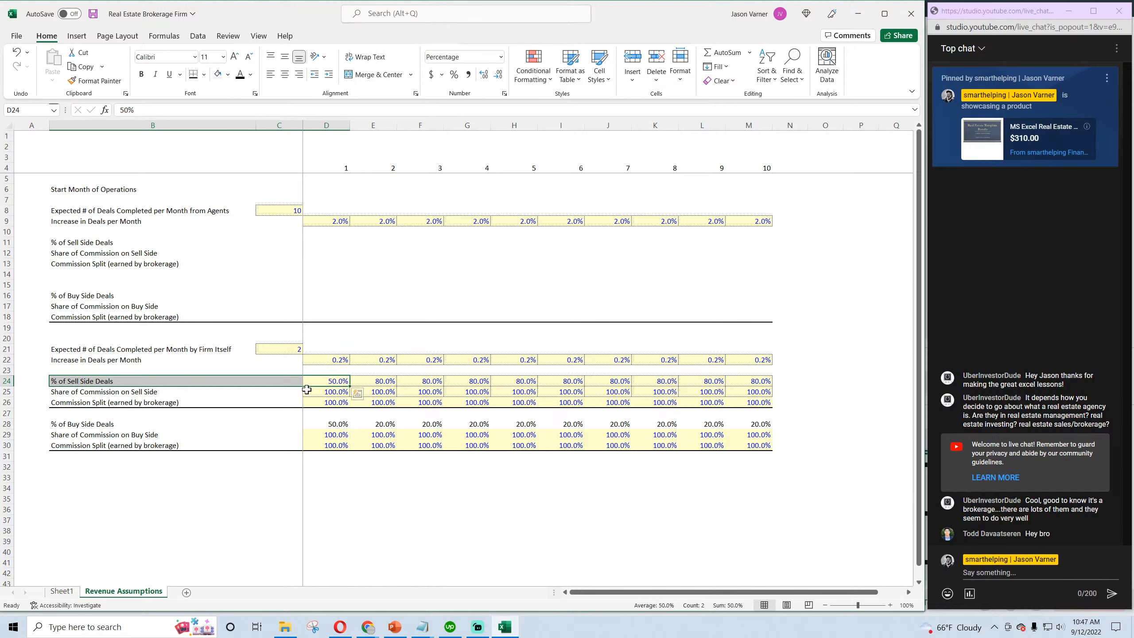
Set the firm's Share of Commission on Sell Side to 50% in all ten periods, D25:M25
click(330, 391)
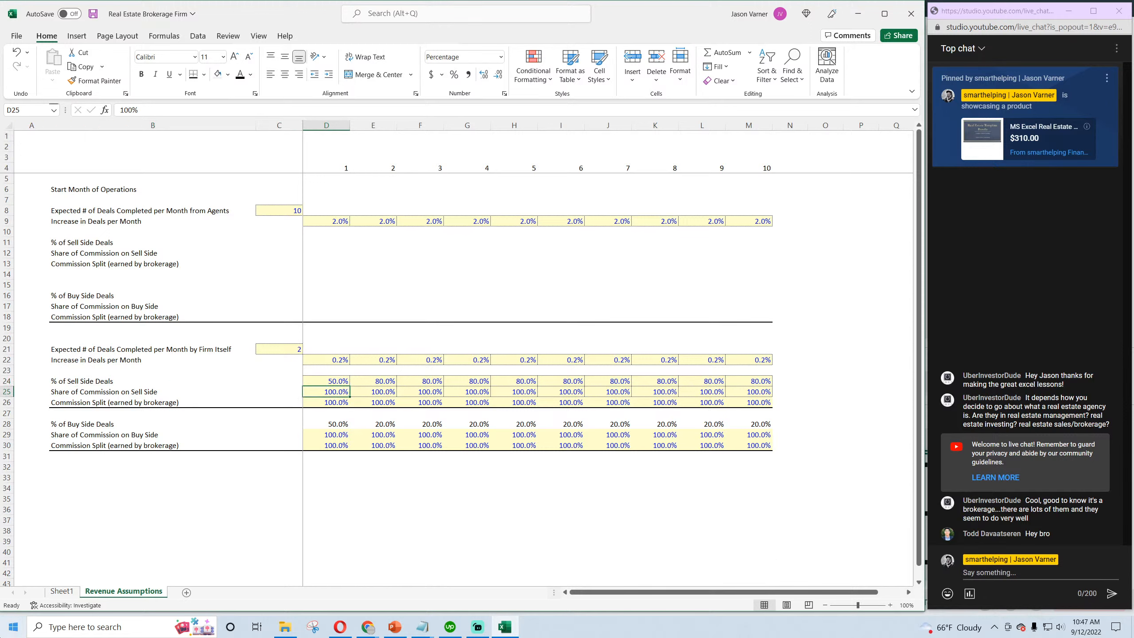
text(50)
key(Return)
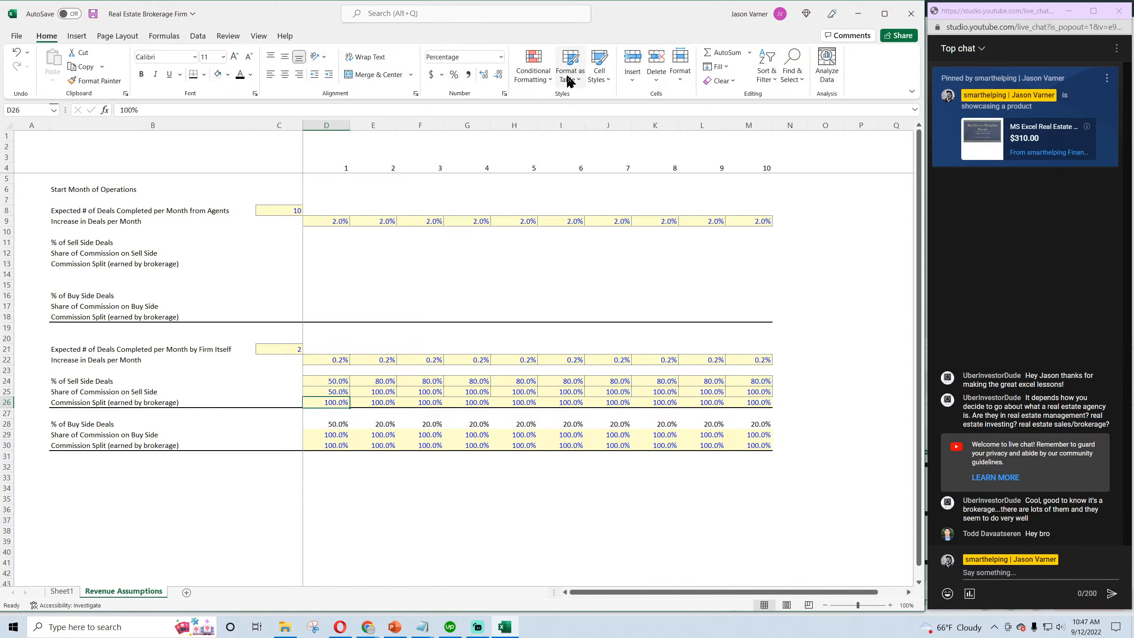
click(341, 391)
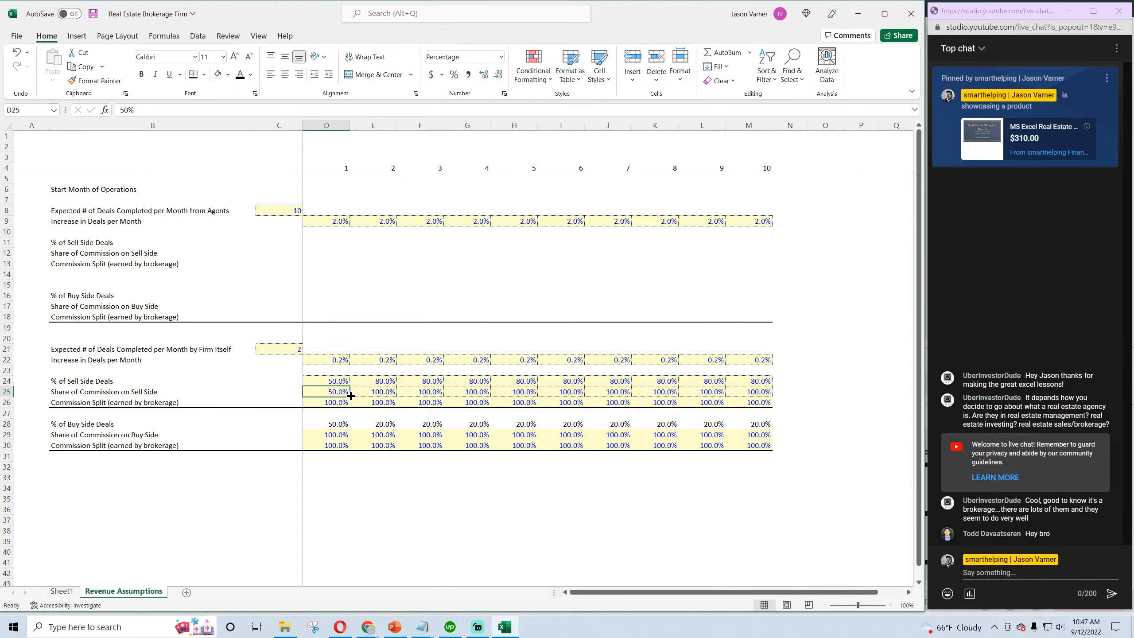
drag(350, 396, 777, 401)
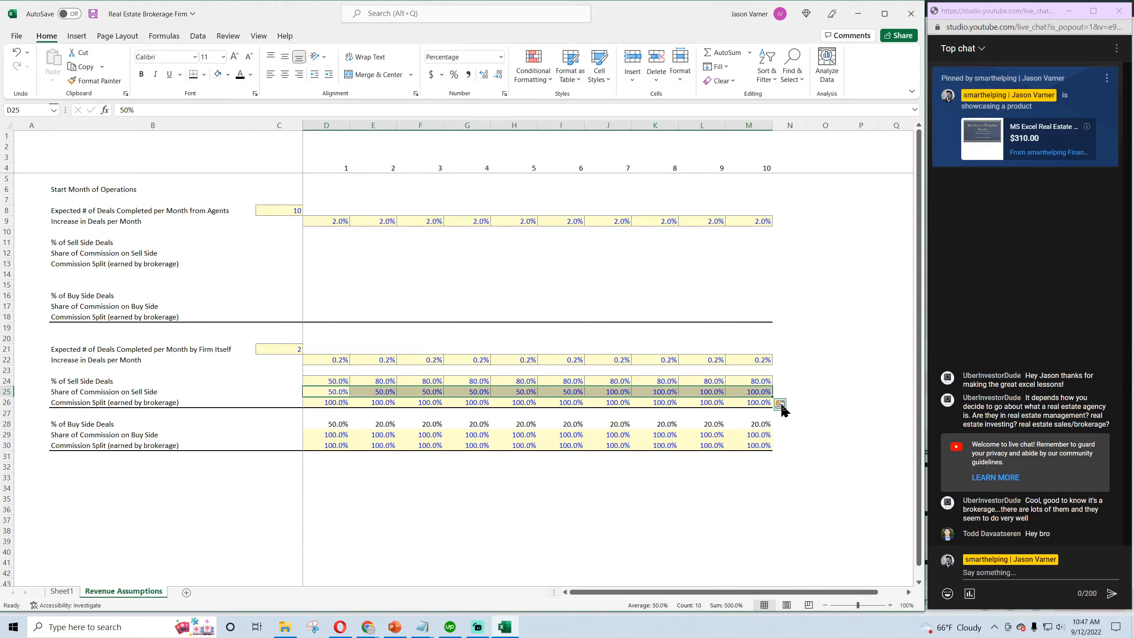
click(331, 393)
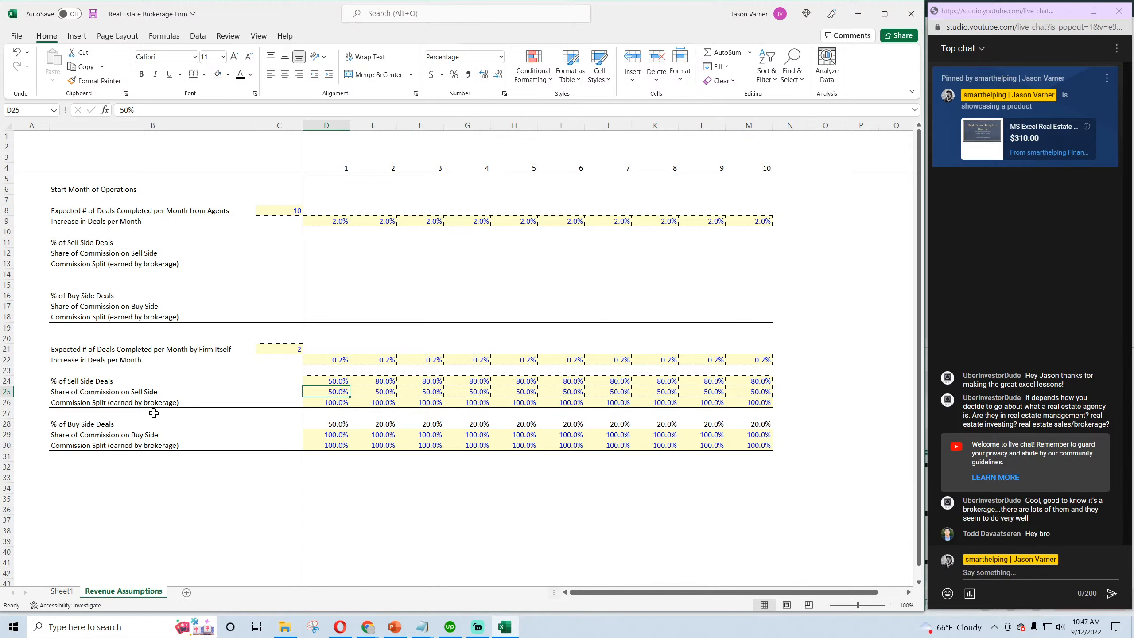
click(332, 405)
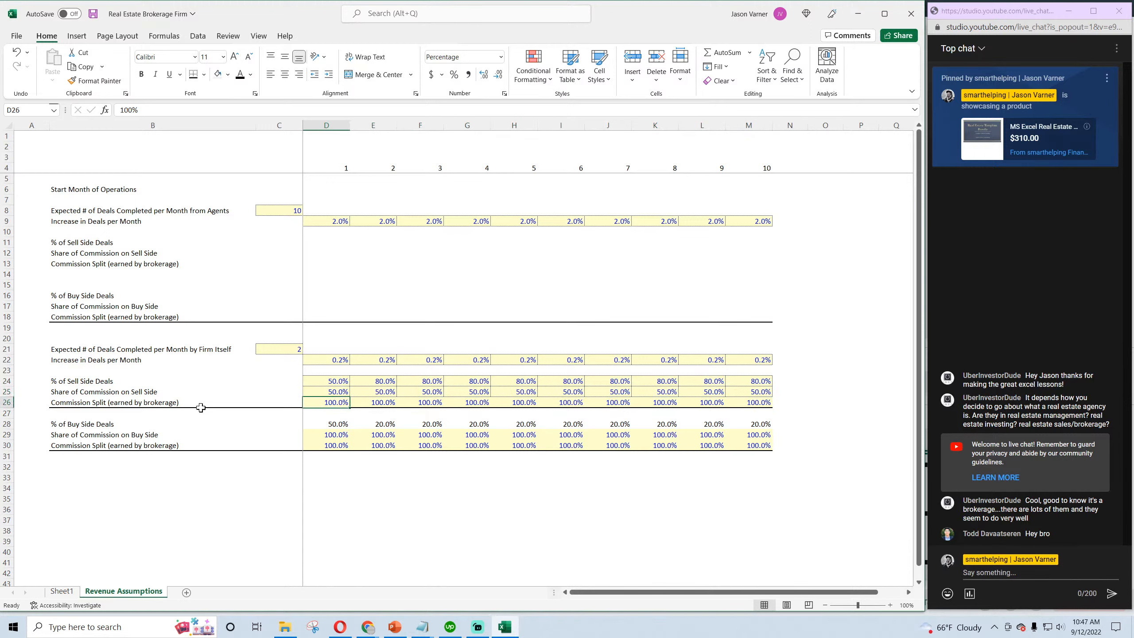
key(Right)
key(Right)
key(Right)
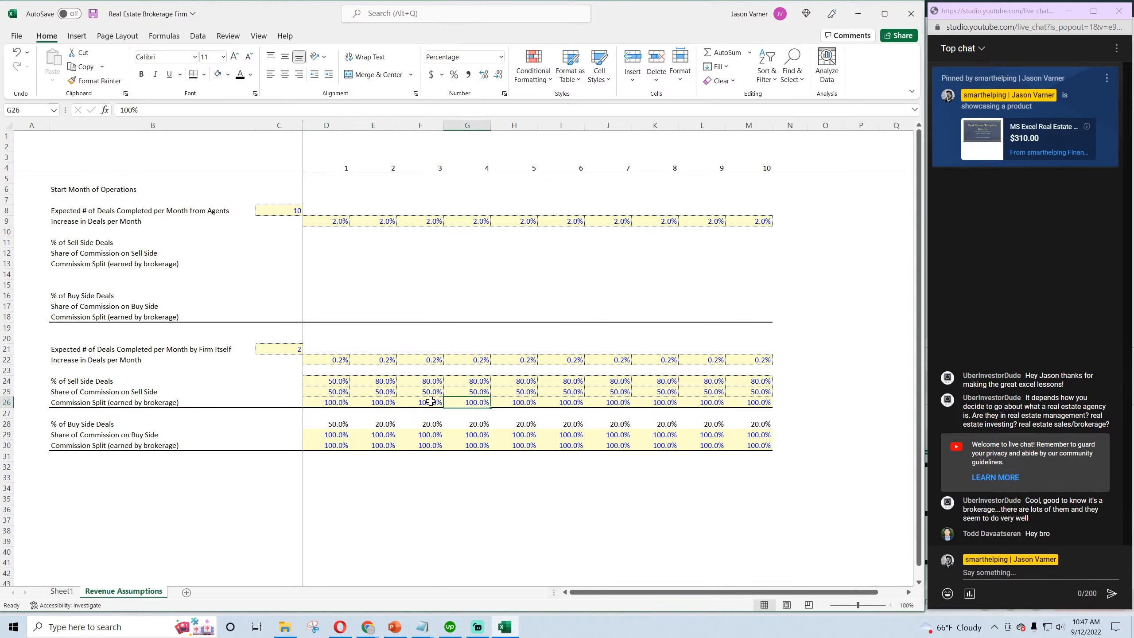
Set the firm's Share of Commission on Buy Side to 50% in all ten periods, D29:M29, and save the workbook
click(100, 349)
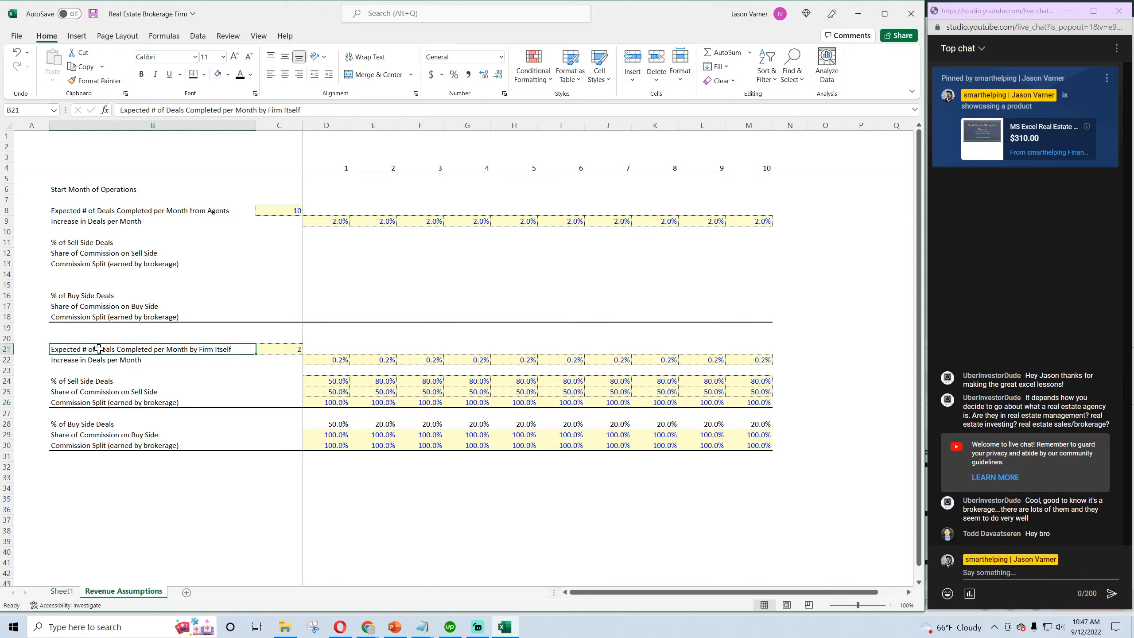
click(334, 382)
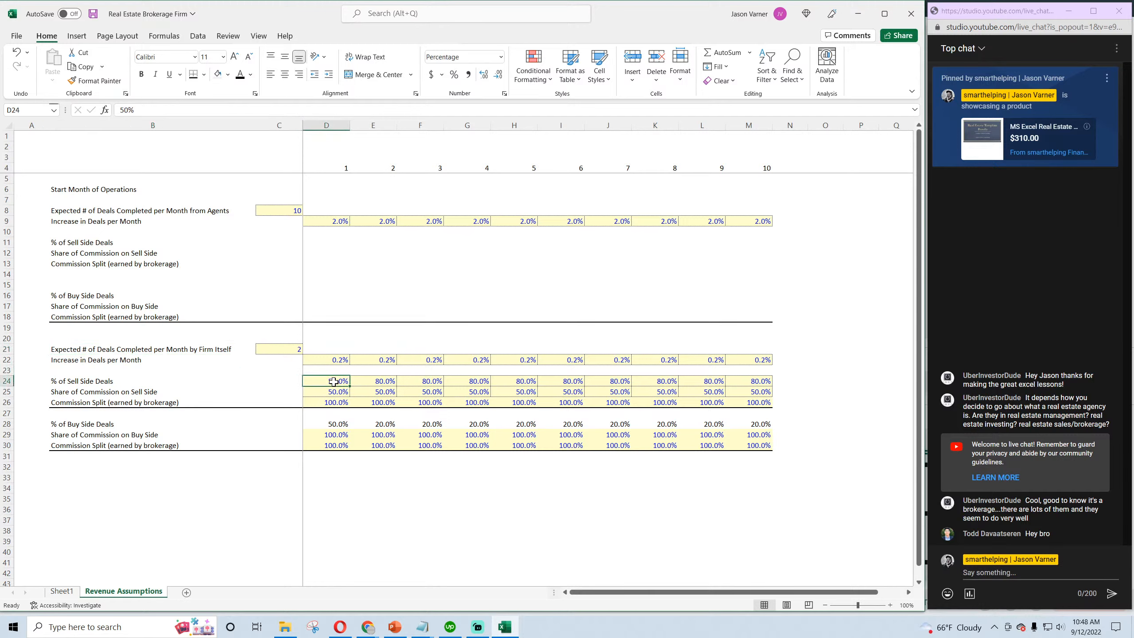
click(330, 424)
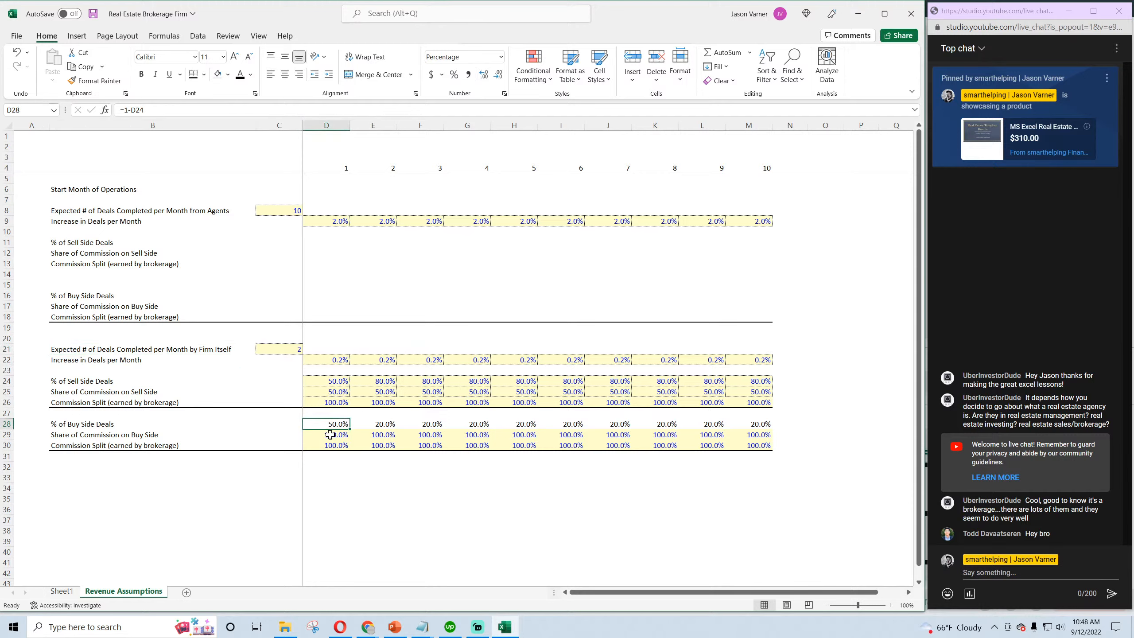
click(331, 435)
text(50)
key(Return)
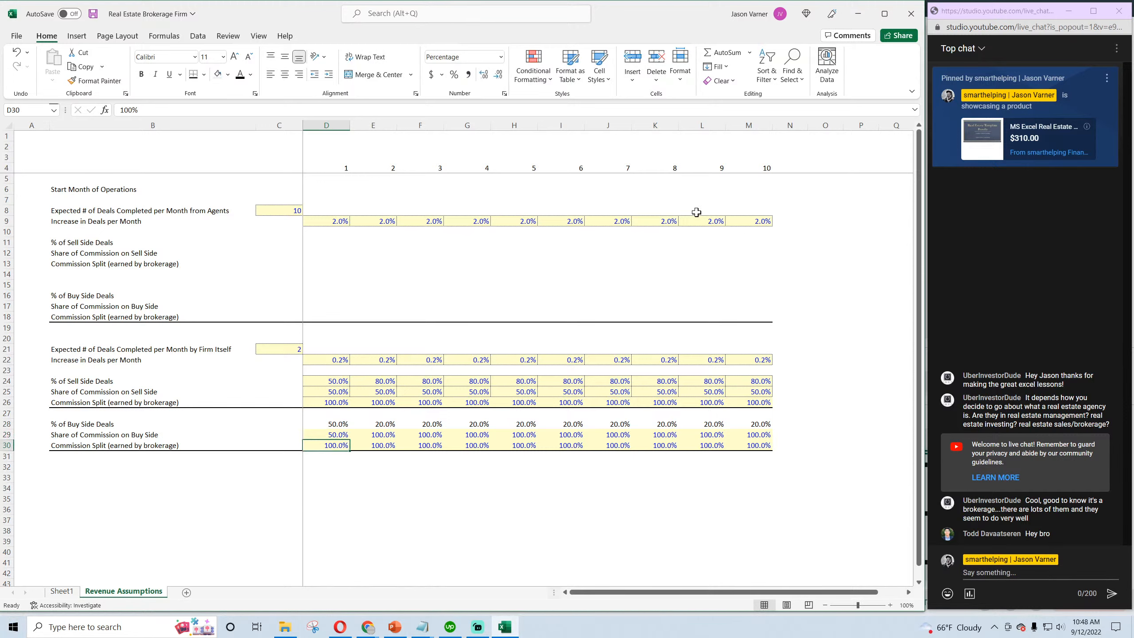
click(339, 436)
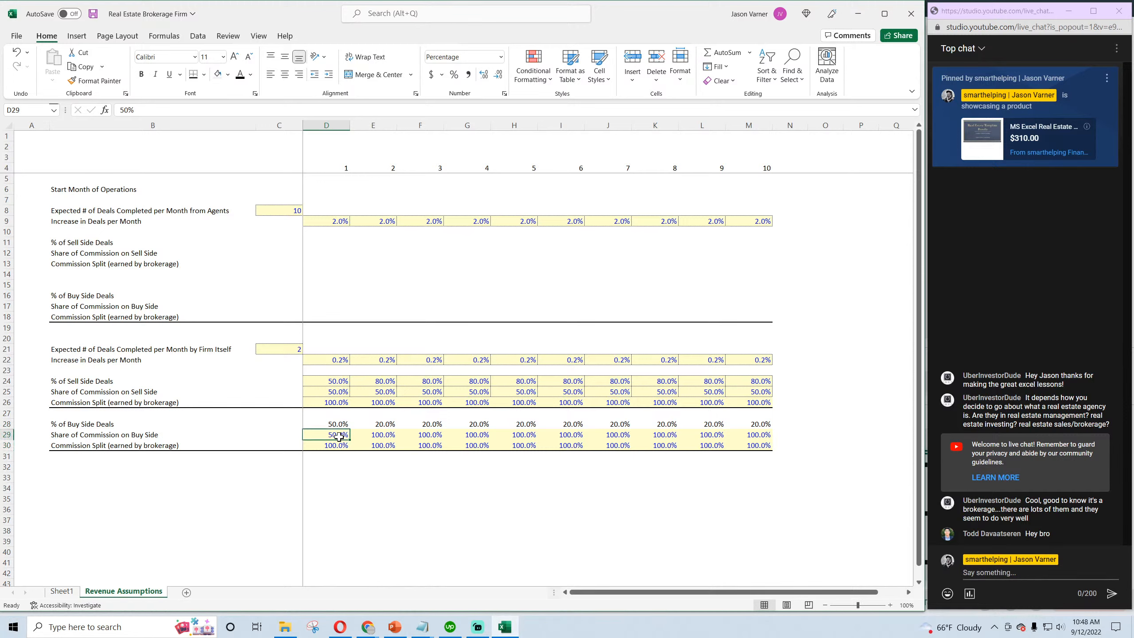
drag(350, 440, 779, 440)
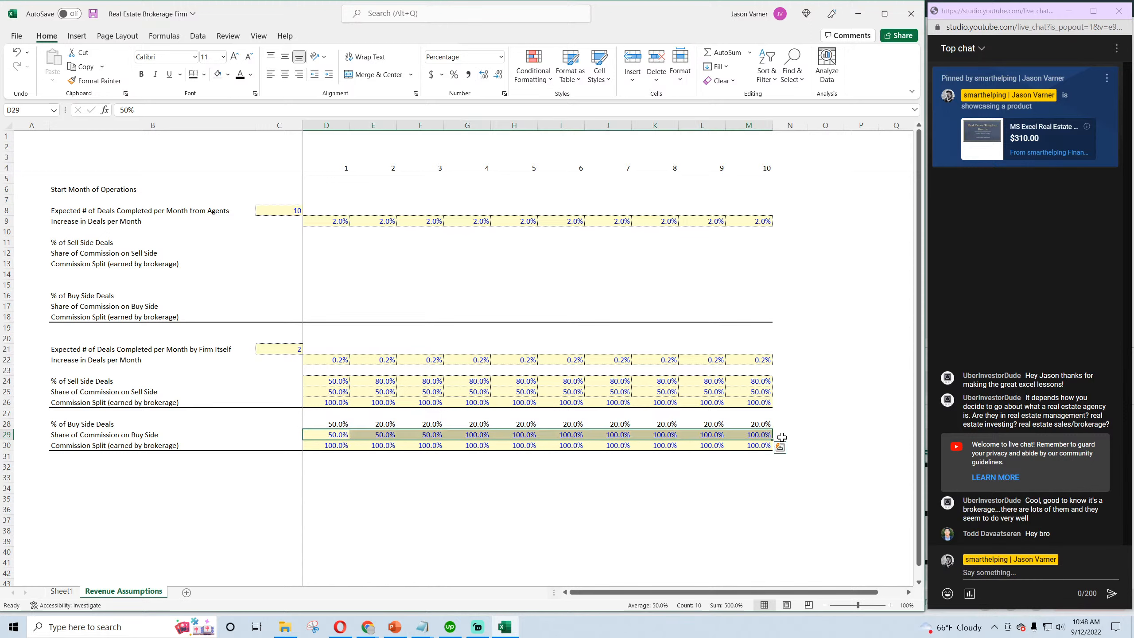
click(93, 15)
click(338, 447)
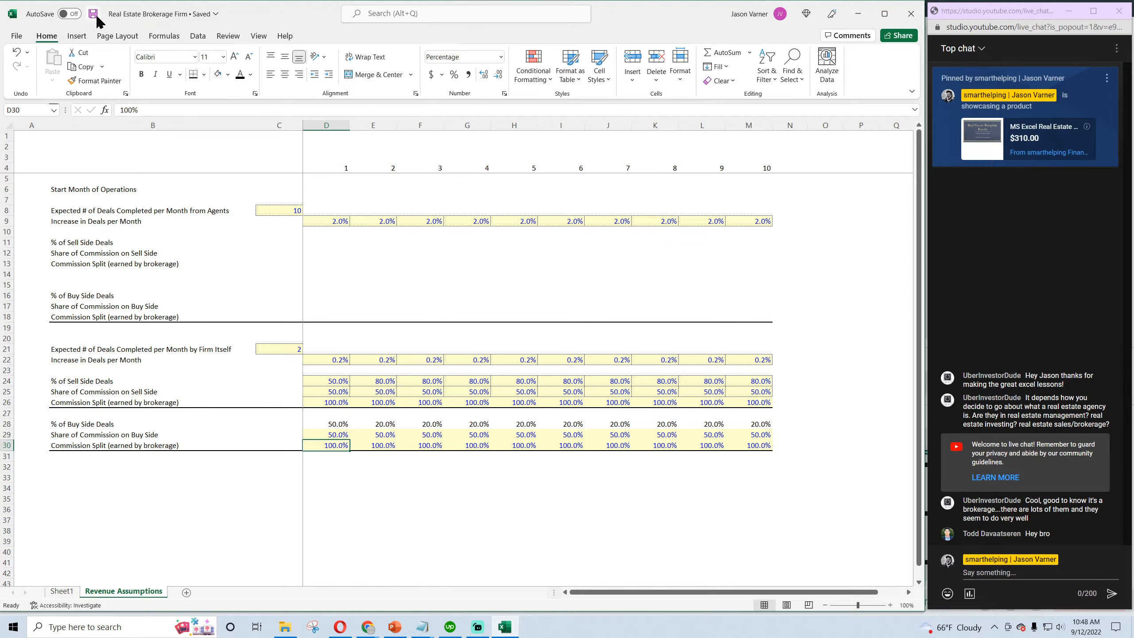
click(418, 521)
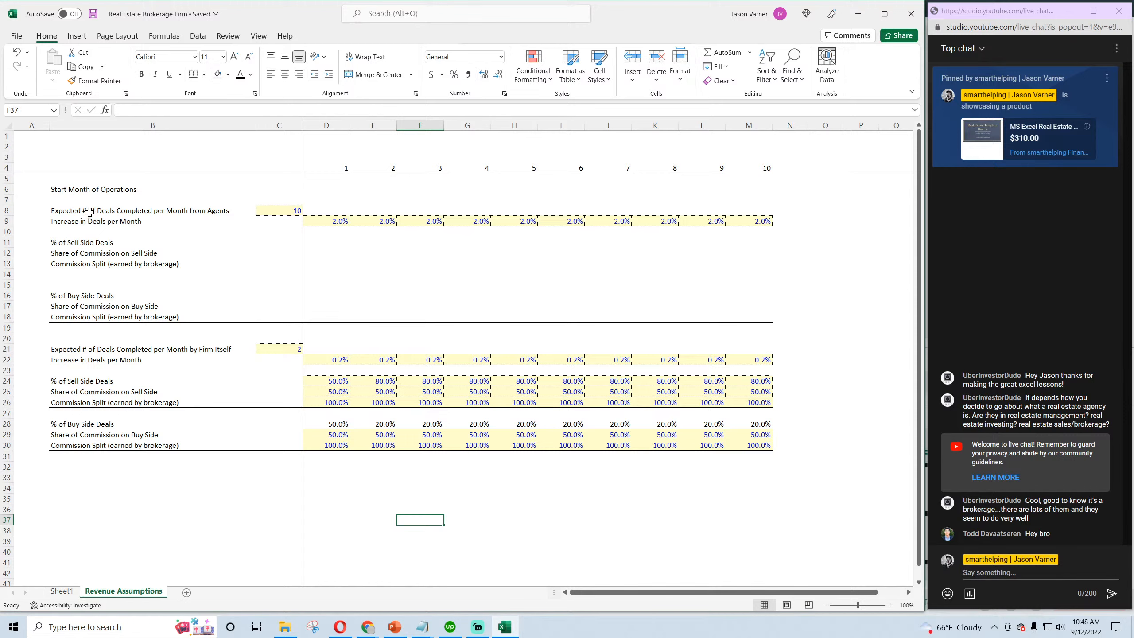
Insert a new row 10 under the agents' Increase in Deals per Month and label it "Average Commission on Sale"
right_click(7, 231)
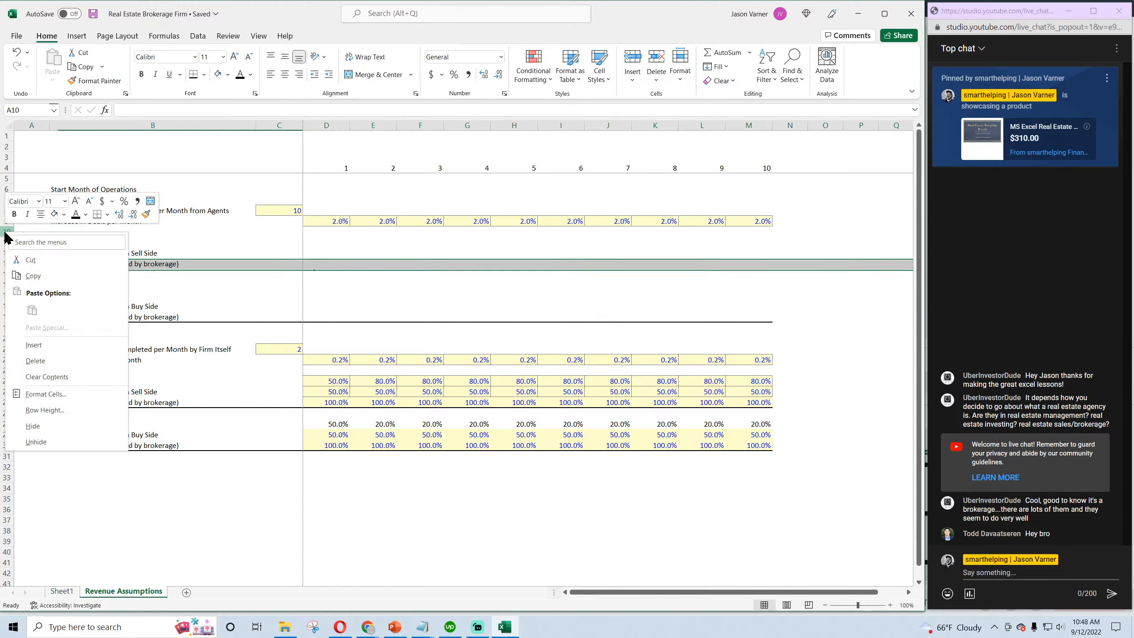
click(34, 345)
click(80, 274)
click(80, 221)
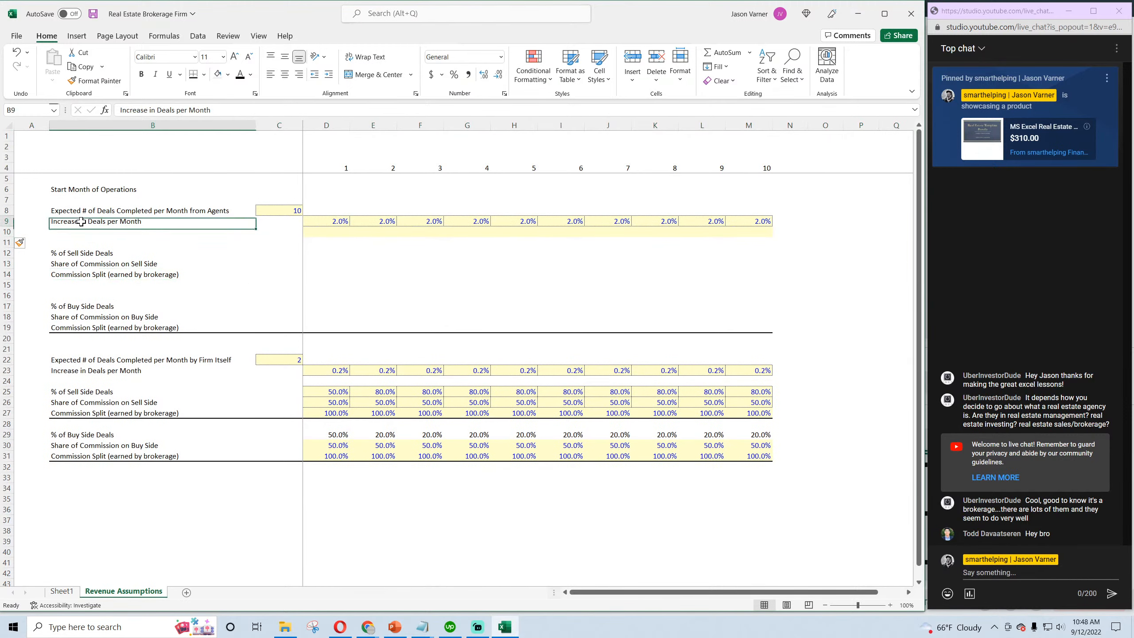
drag(256, 229, 257, 236)
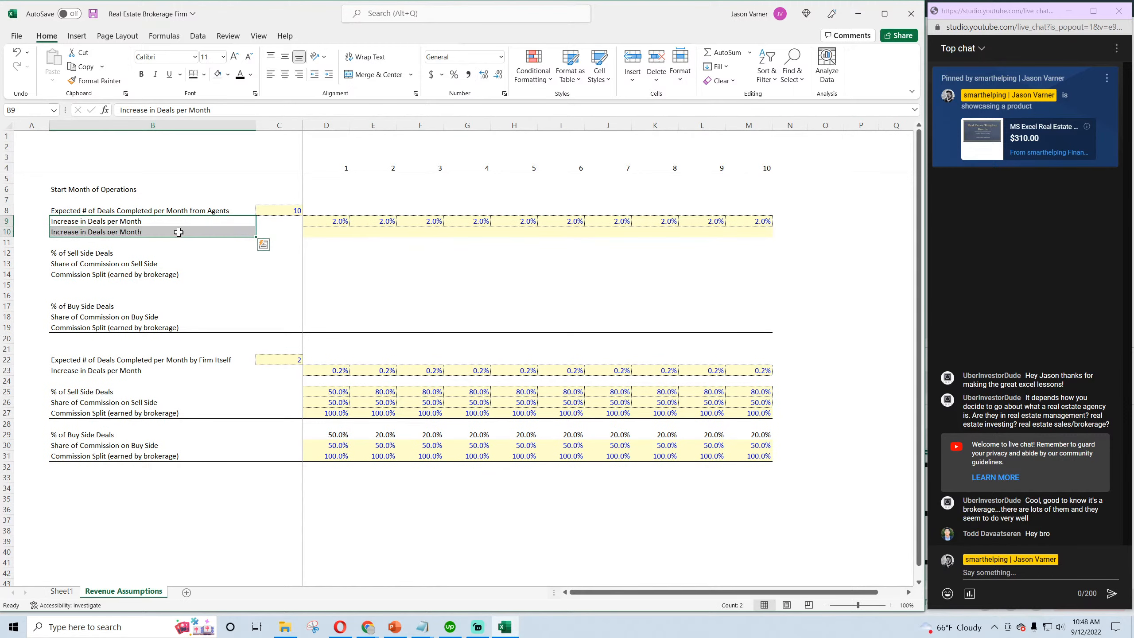
click(178, 232)
text(Average)
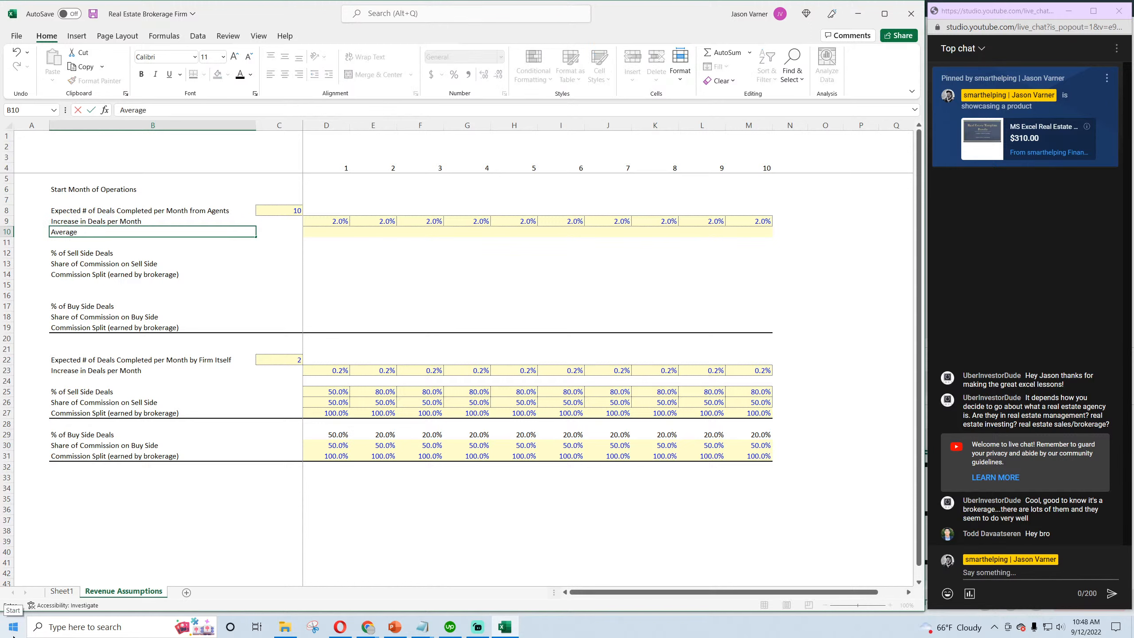
text( Commiss)
text(iossion on)
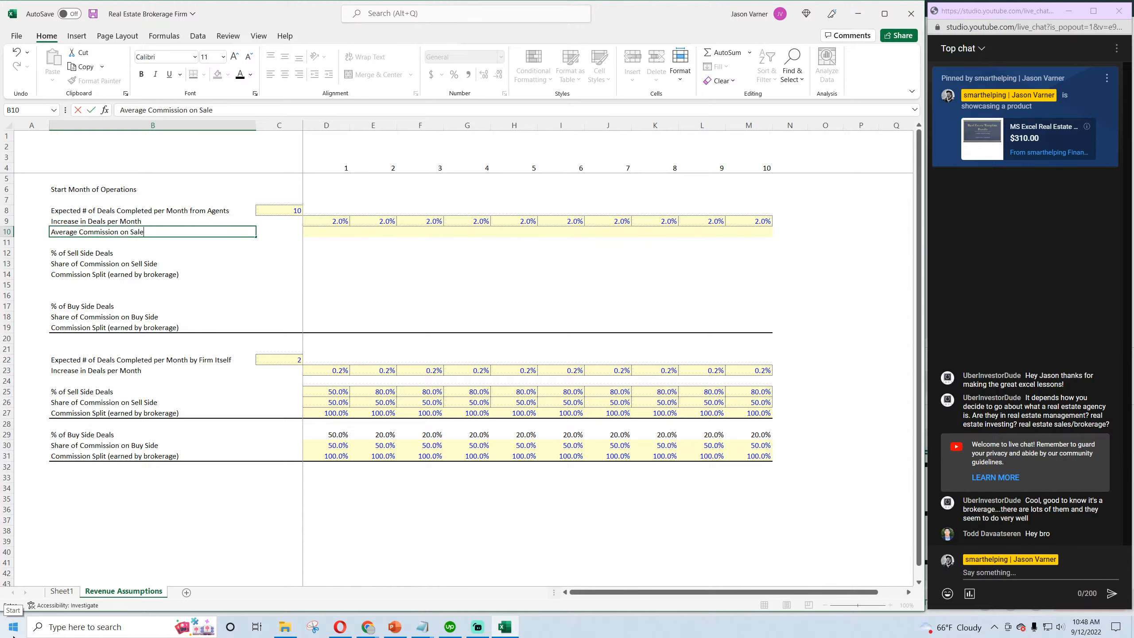
key(Return)
Set the agents' Average Commission on Sale for period 1 (D10) to 6%, reusing the percentage format of the cell above
click(347, 223)
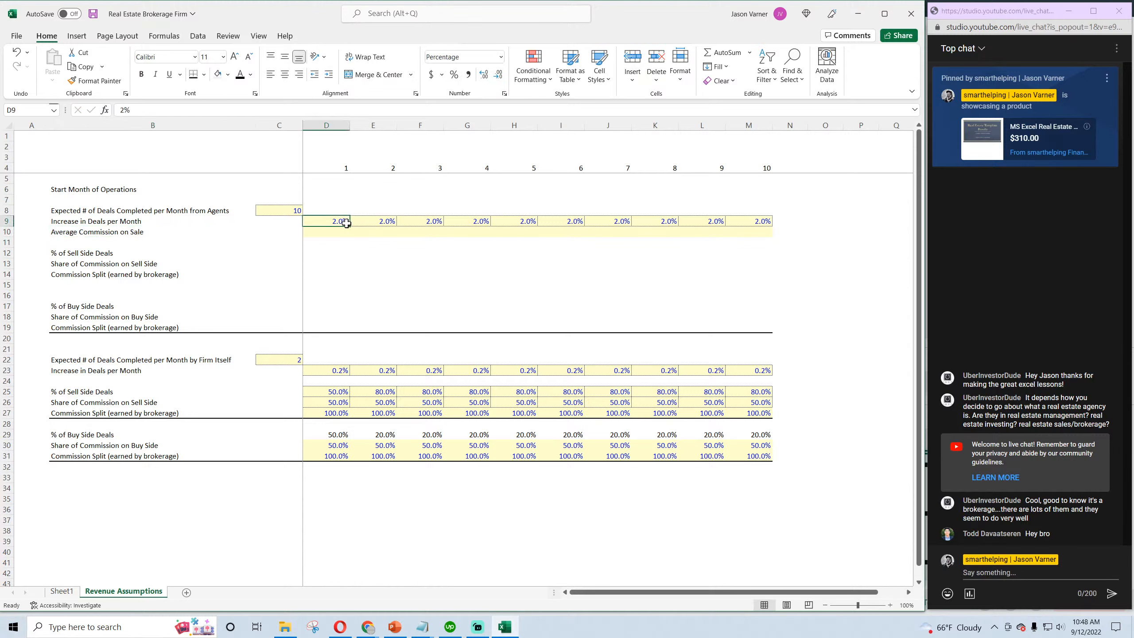
drag(347, 223, 348, 232)
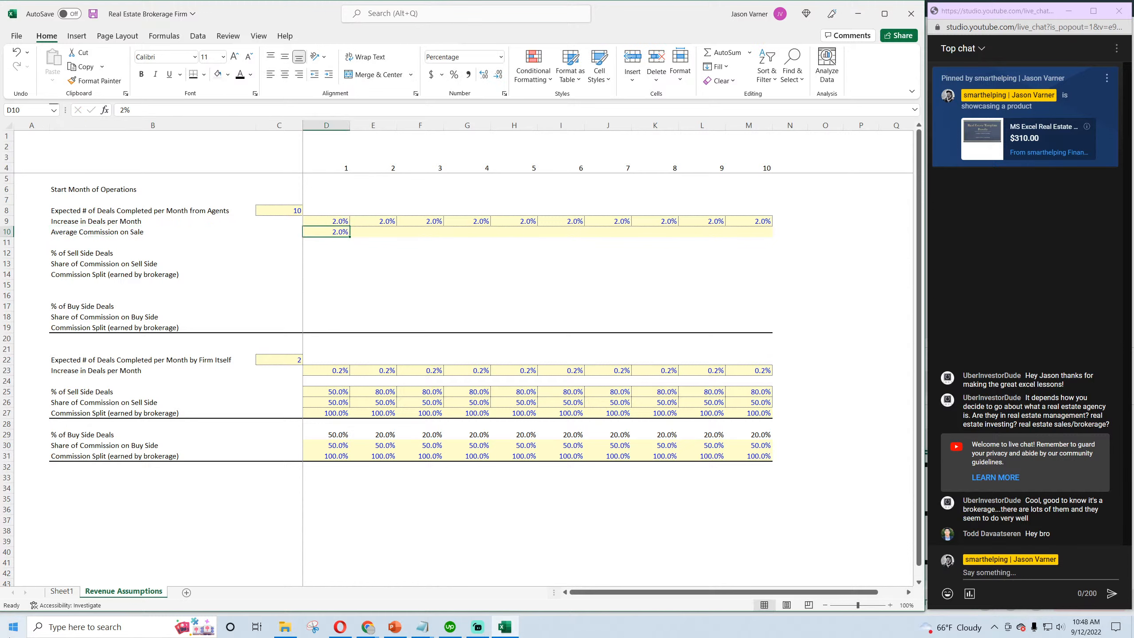
text(6)
key(Return)
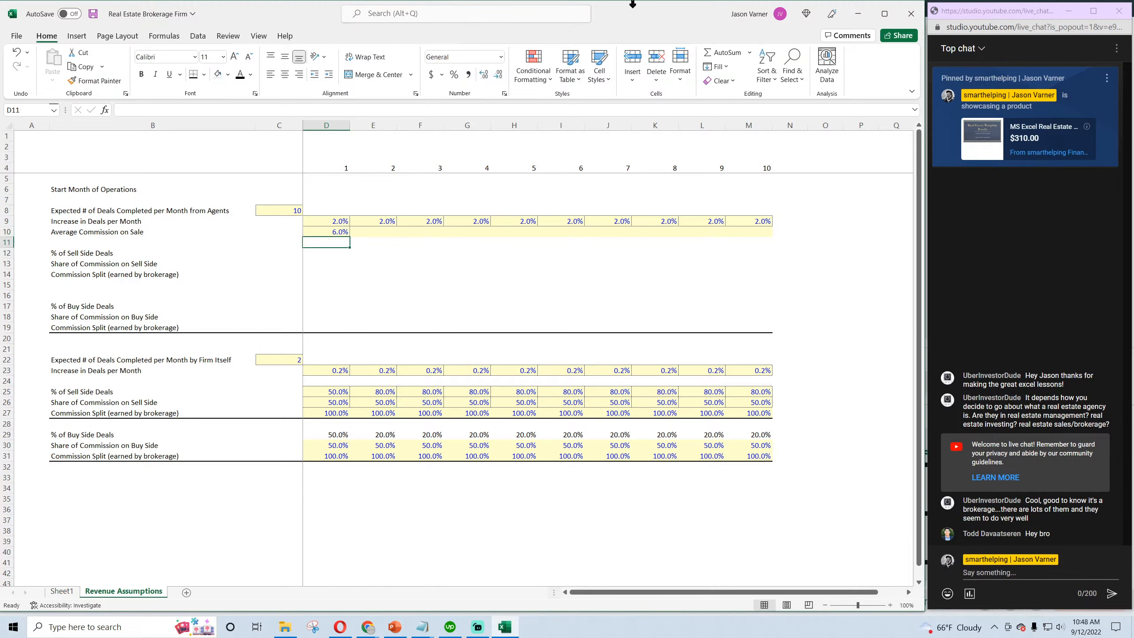
Fill the agents' 6% Average Commission on Sale across all ten periods, D10:M10
drag(340, 231, 763, 232)
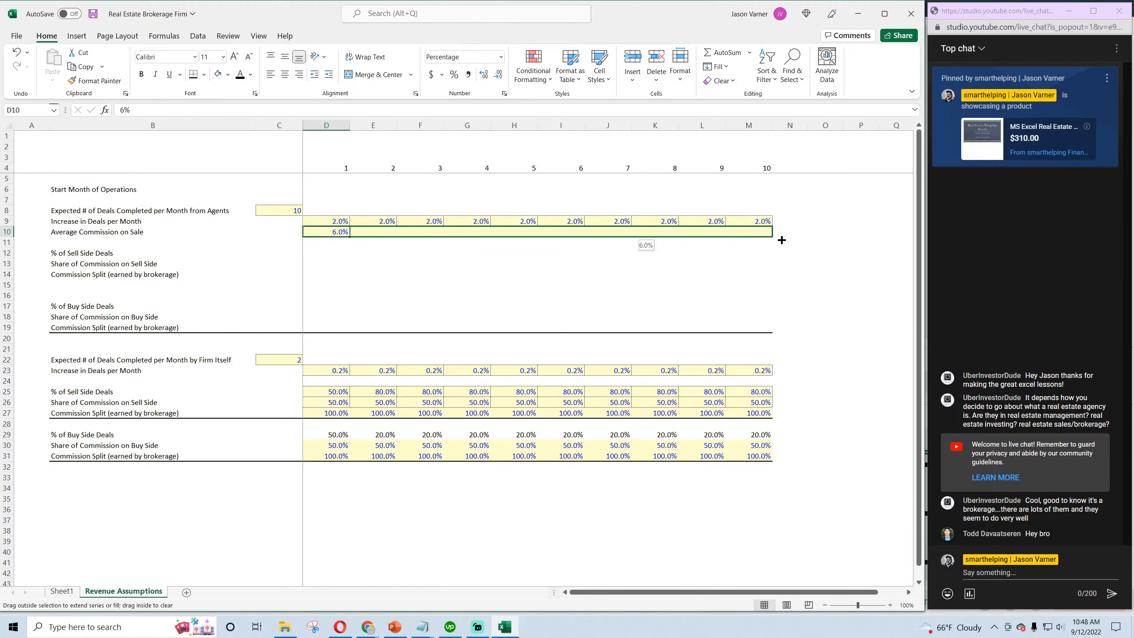
key(ctrl+r)
Copy the agents' Average Commission on Sale row, B10:M10, to row 24 of the firm's section and insert two blank rows below it
drag(125, 232, 754, 233)
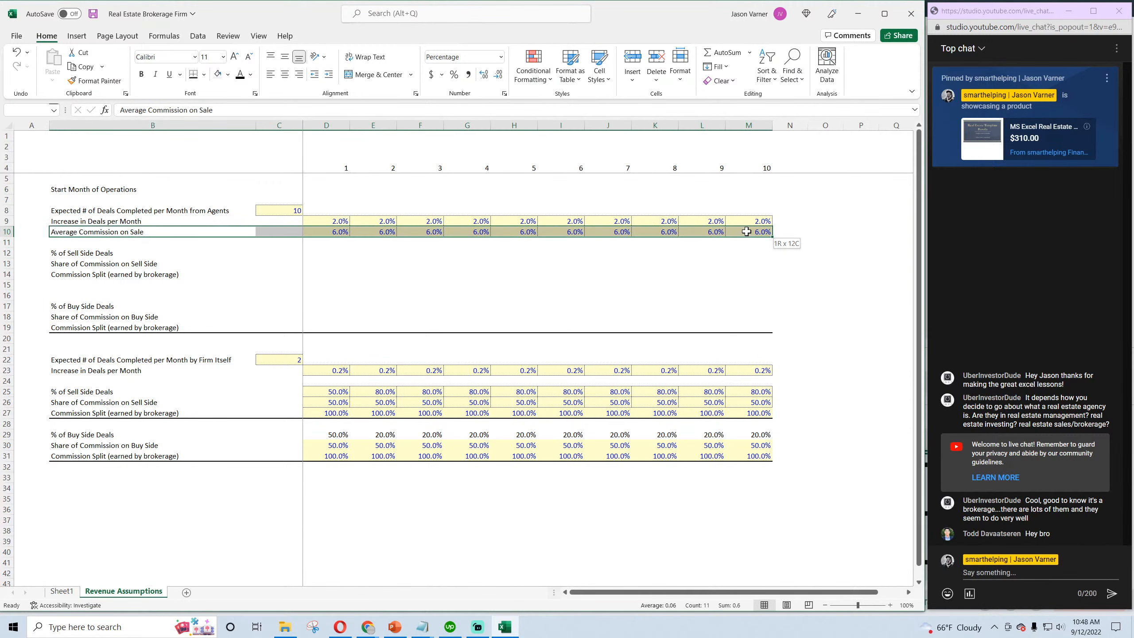
right_click(744, 230)
click(781, 277)
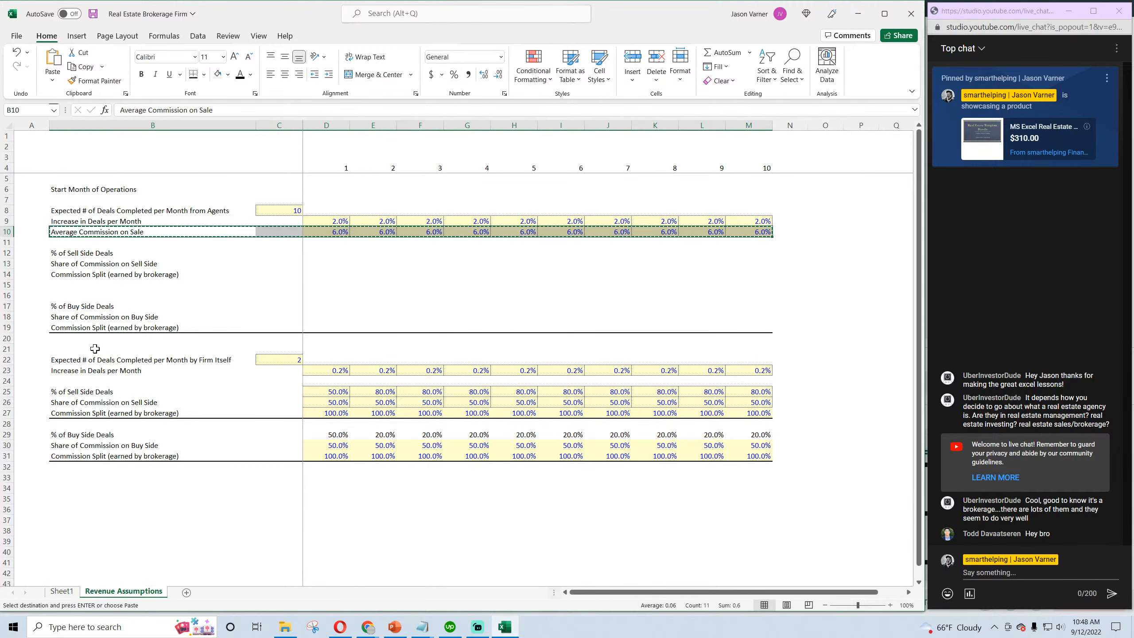
right_click(72, 381)
click(96, 123)
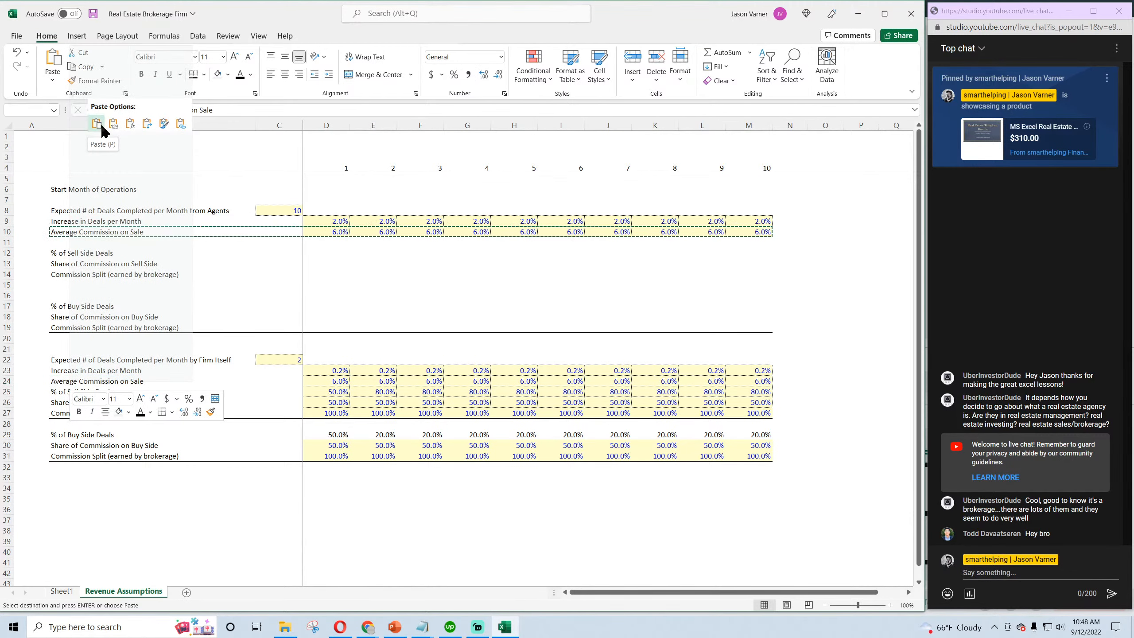
click(97, 124)
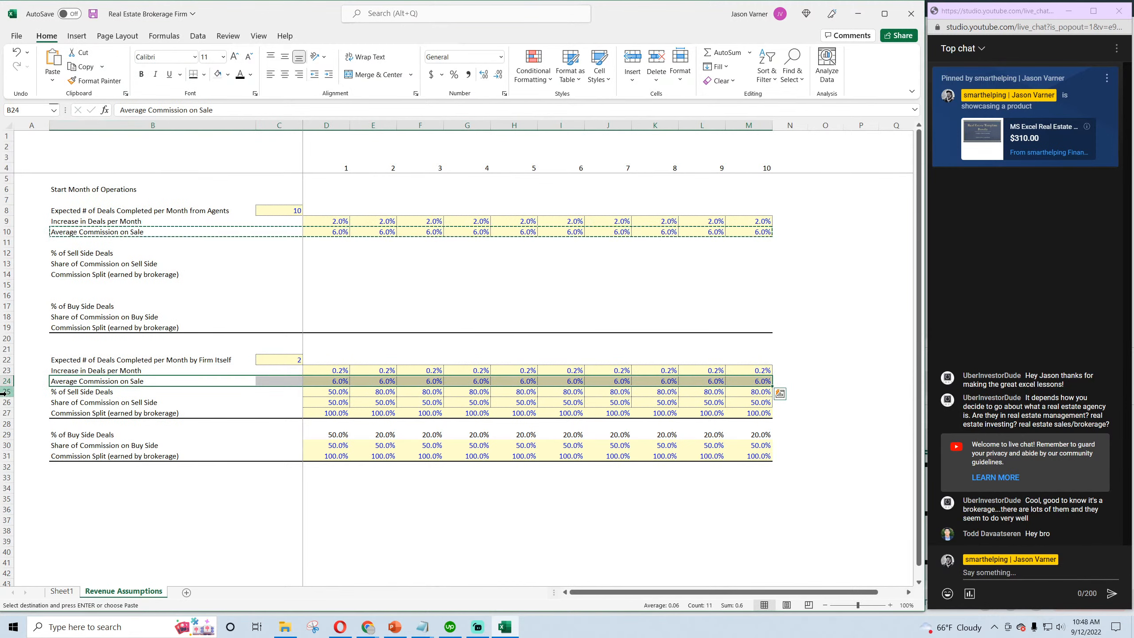
drag(3, 392, 22, 486)
click(94, 392)
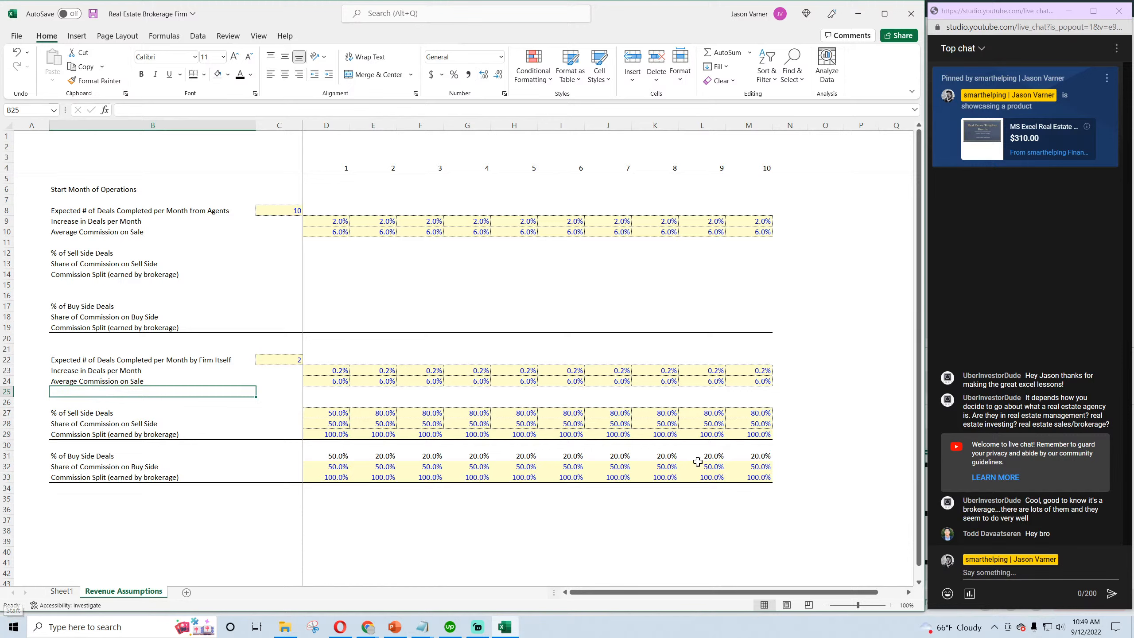
Switch to Chrome, close the article on how real estate brokers get paid, and view the live stream's analytics in YouTube Studio
mouse_move(357, 625)
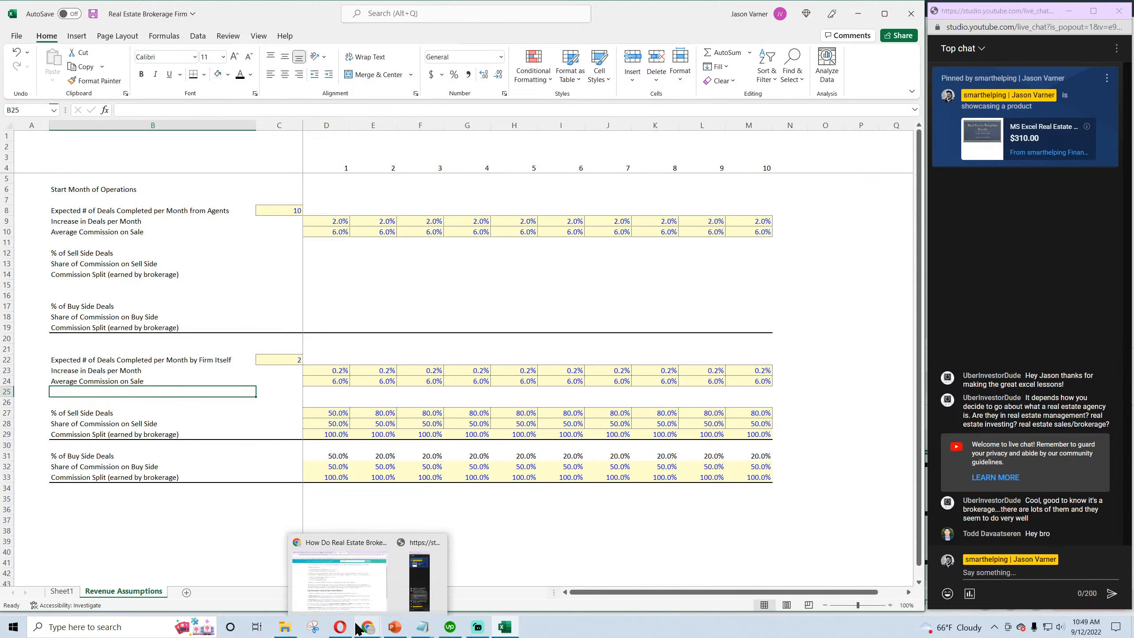
click(357, 594)
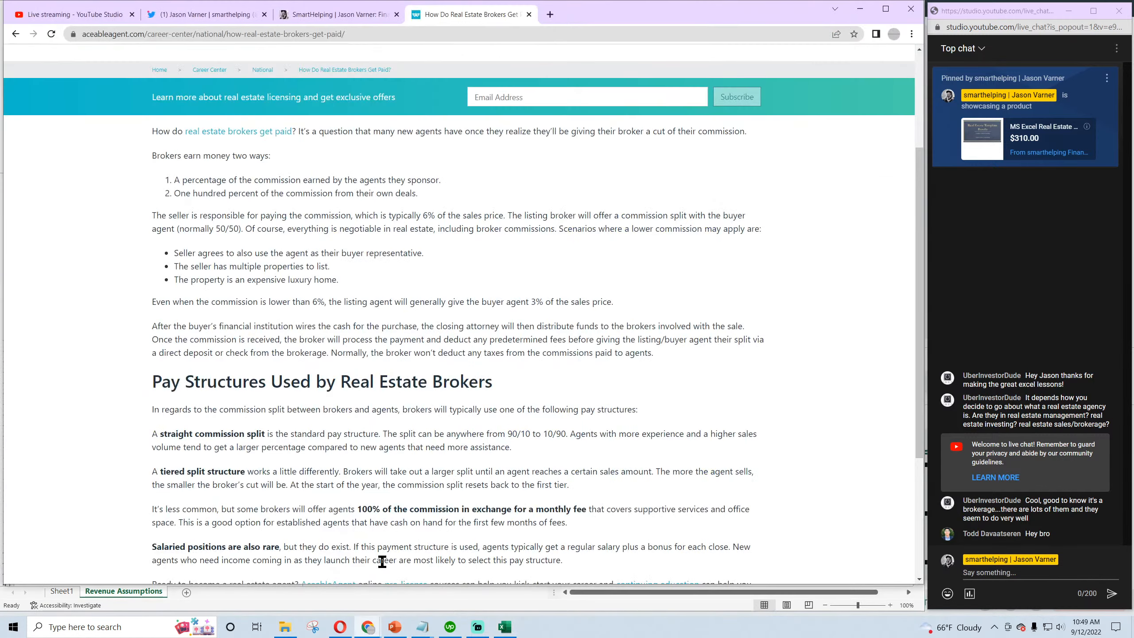
click(528, 15)
click(76, 14)
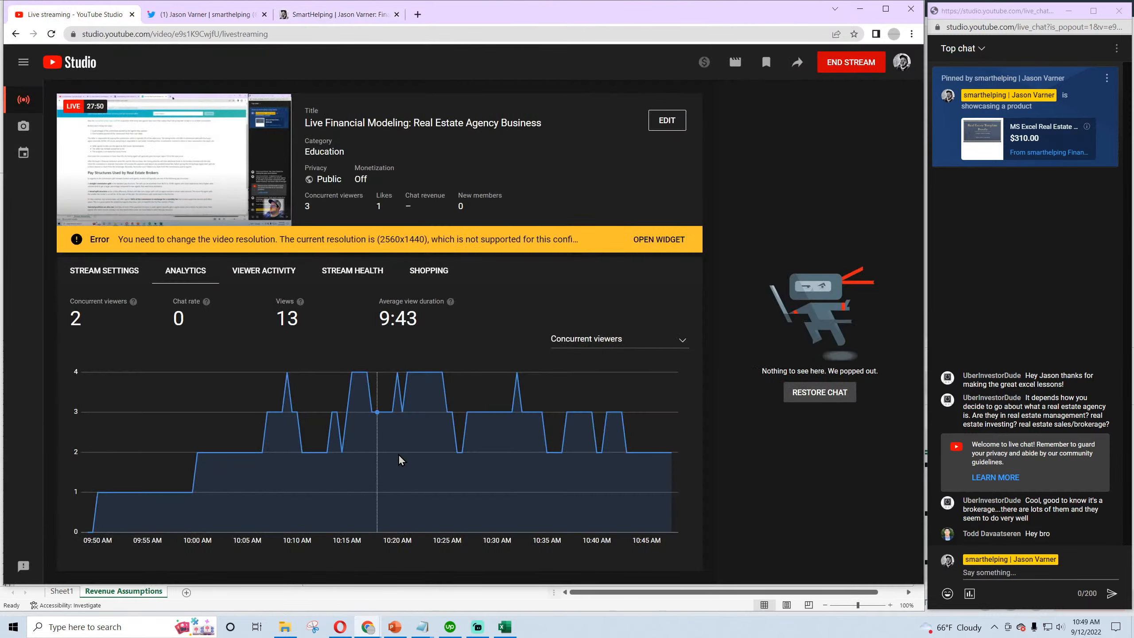
Switch back to Excel and save the workbook
click(505, 627)
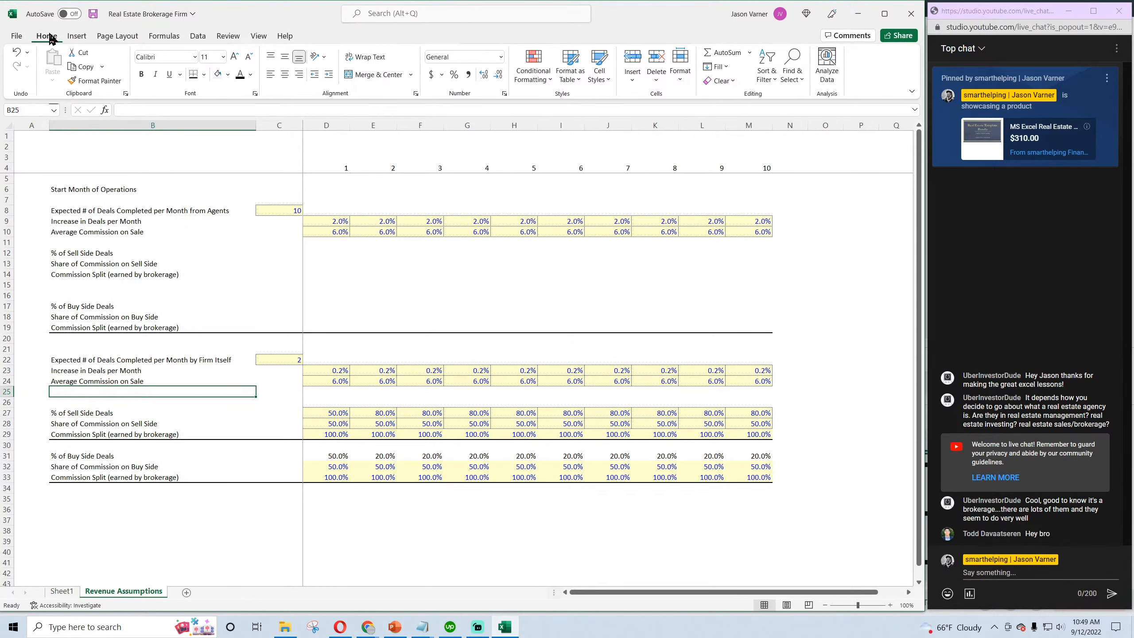
click(93, 14)
click(467, 563)
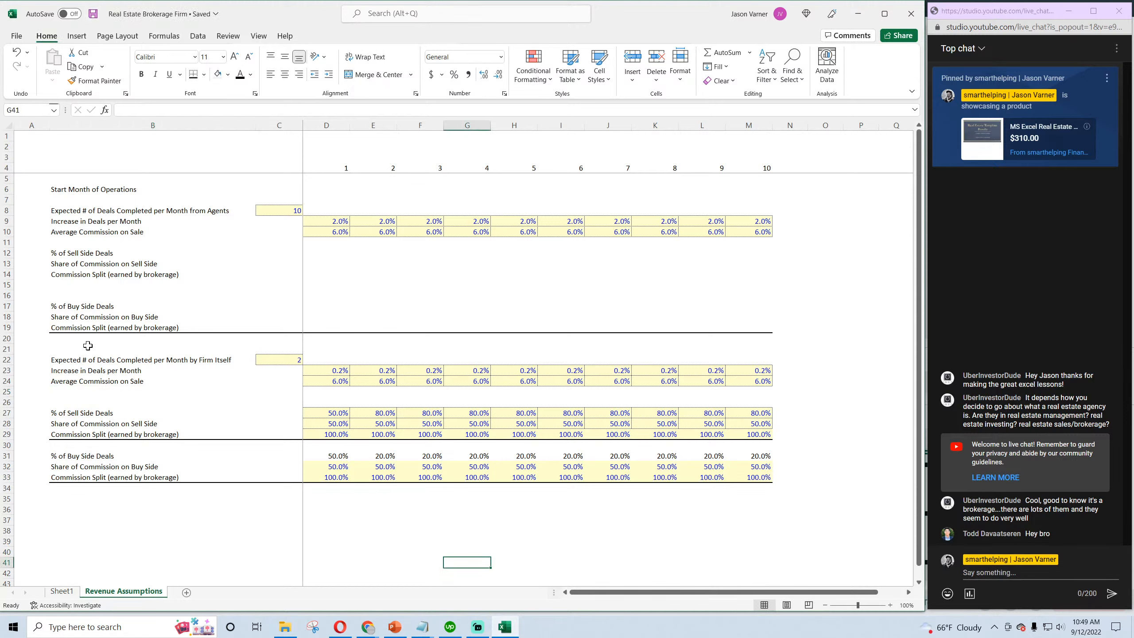
Copy the firm's sell-side and buy-side block, B27:M33, over the agents' section starting at B12
click(287, 212)
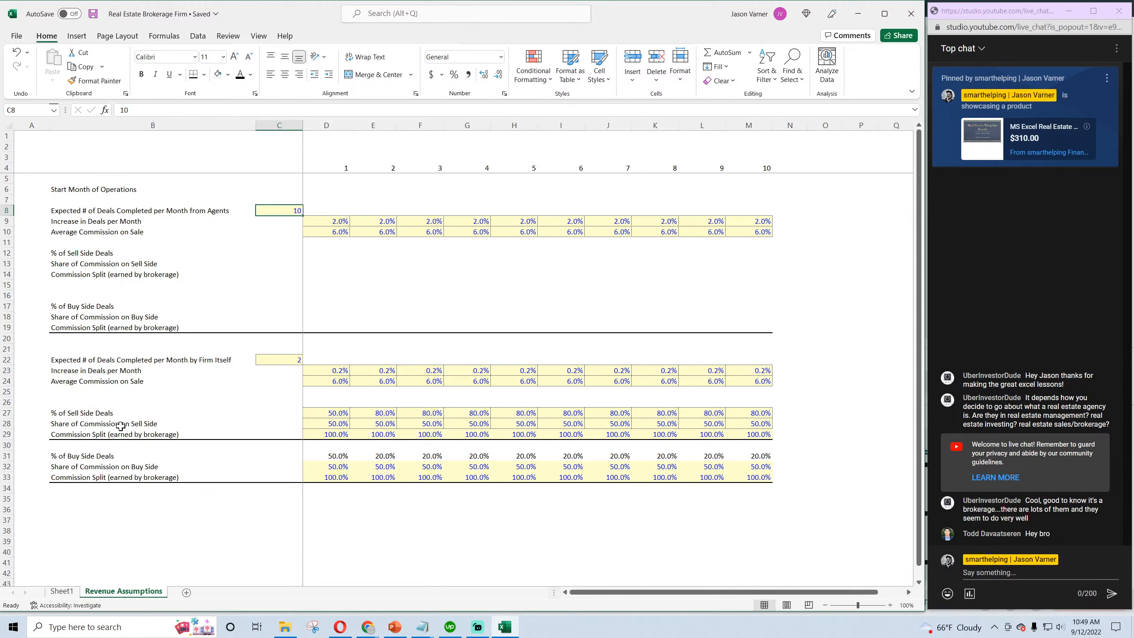
drag(74, 413, 769, 478)
right_click(626, 421)
click(656, 105)
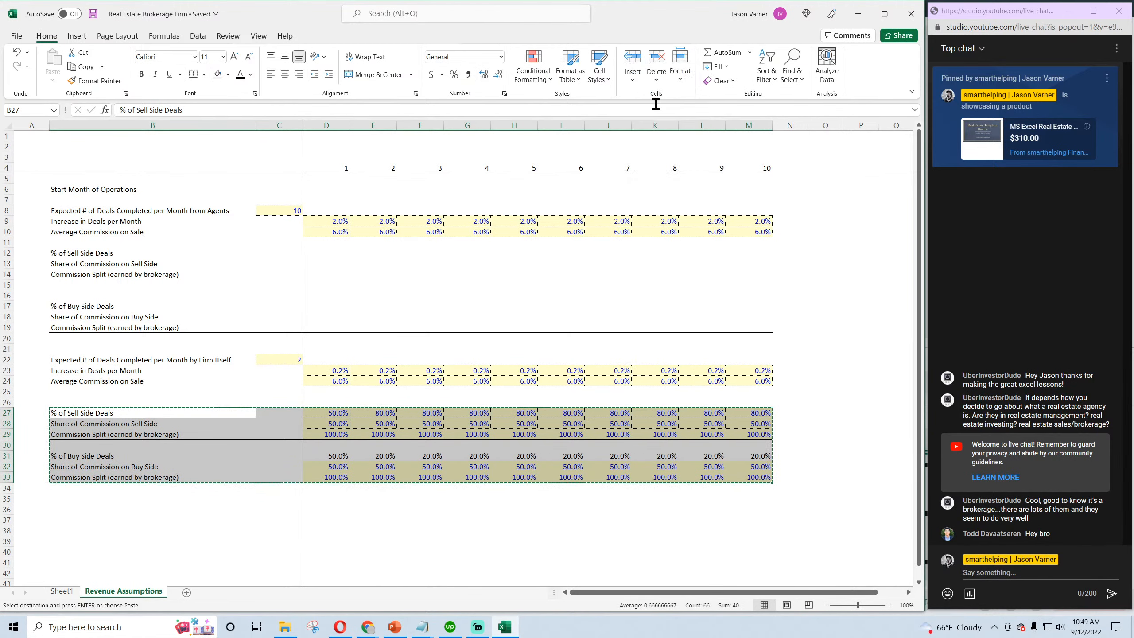
right_click(72, 253)
click(103, 333)
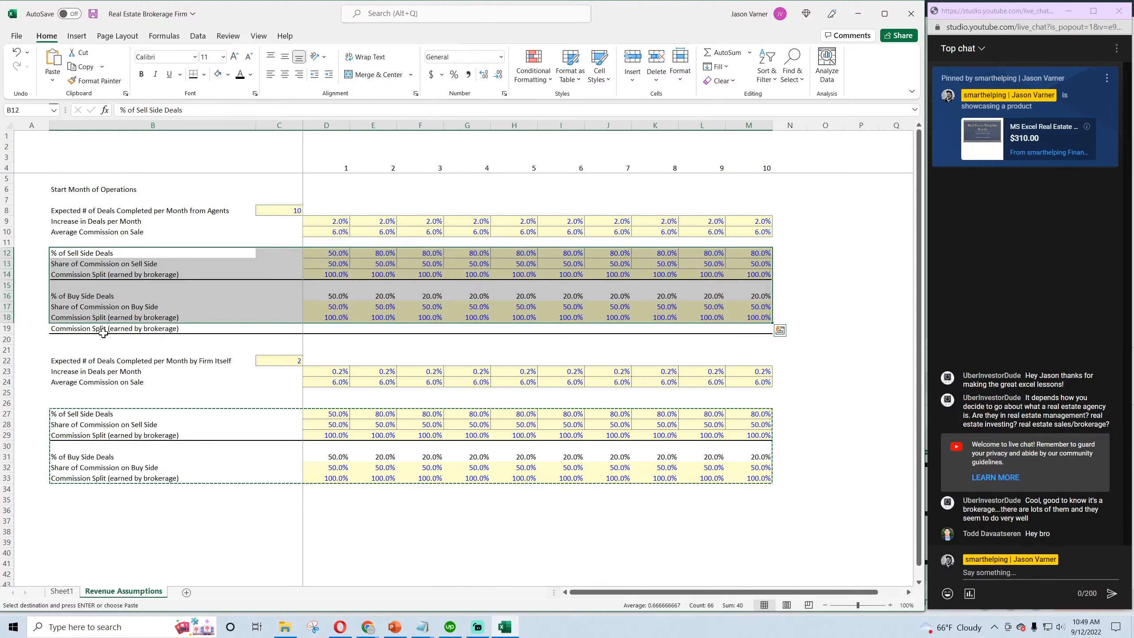
click(16, 52)
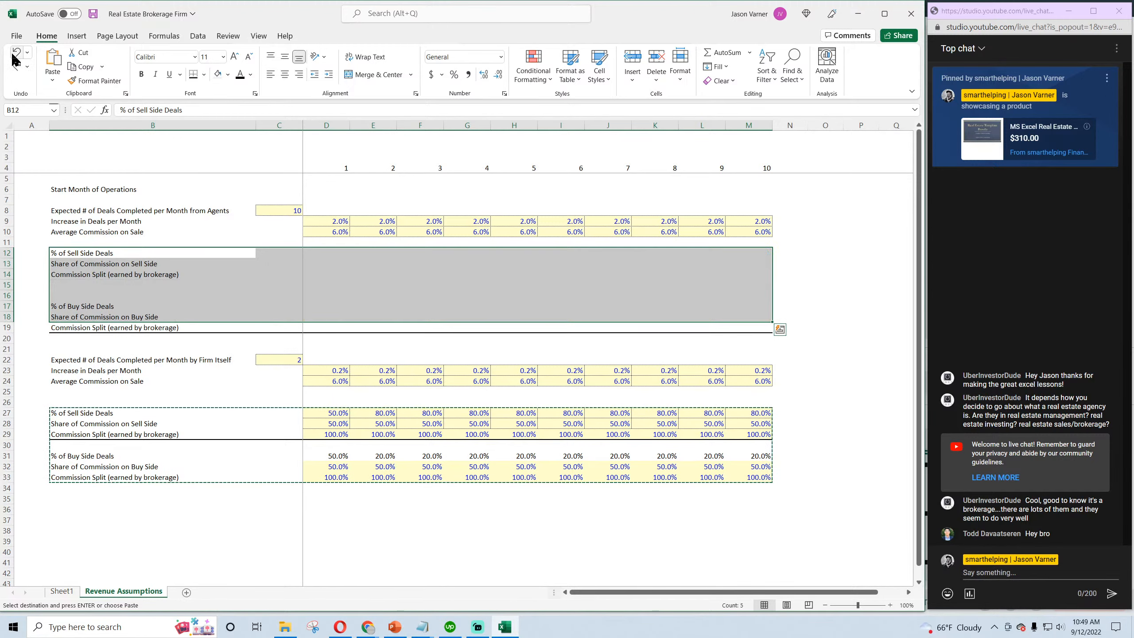
click(16, 66)
Remove the leftover duplicate Commission Split label and its border lines from row 19
click(42, 331)
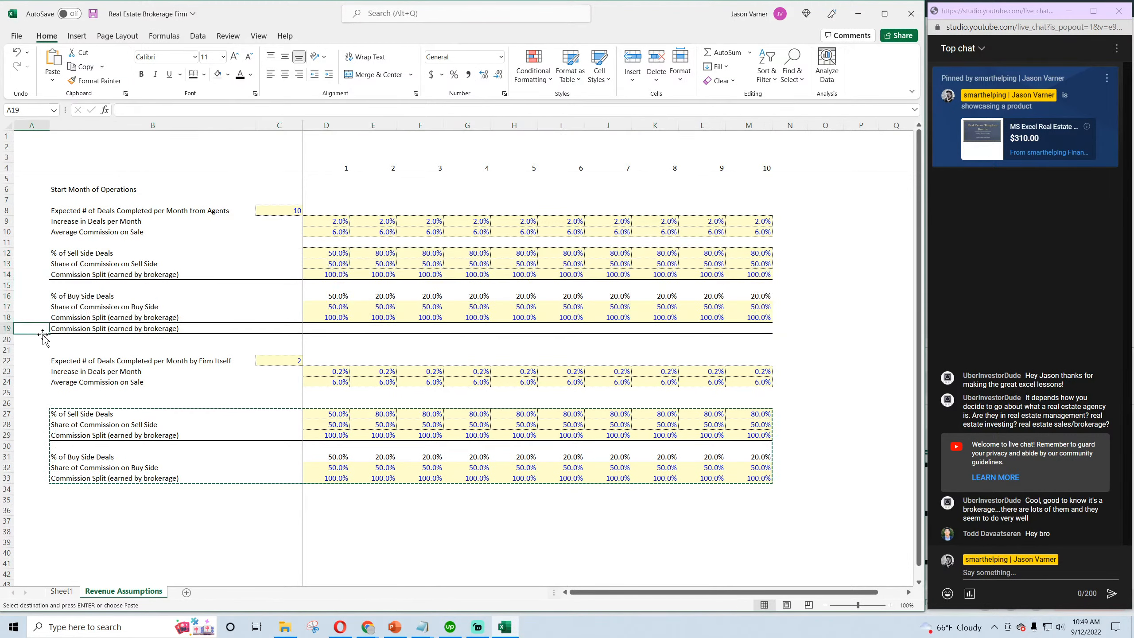
drag(49, 334, 810, 331)
click(336, 544)
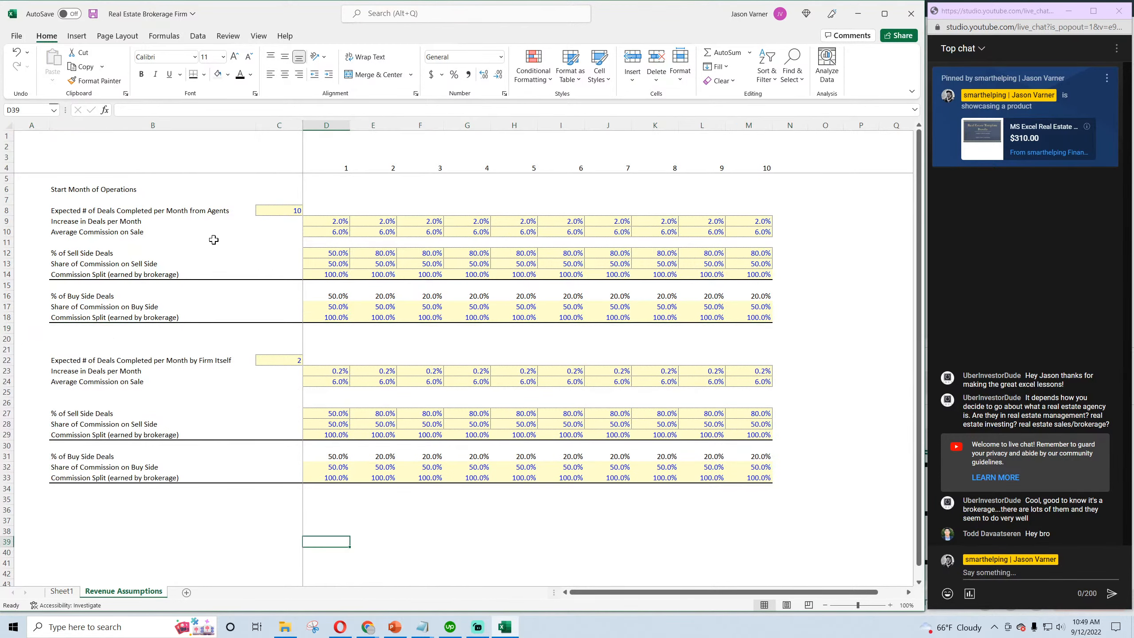
click(99, 255)
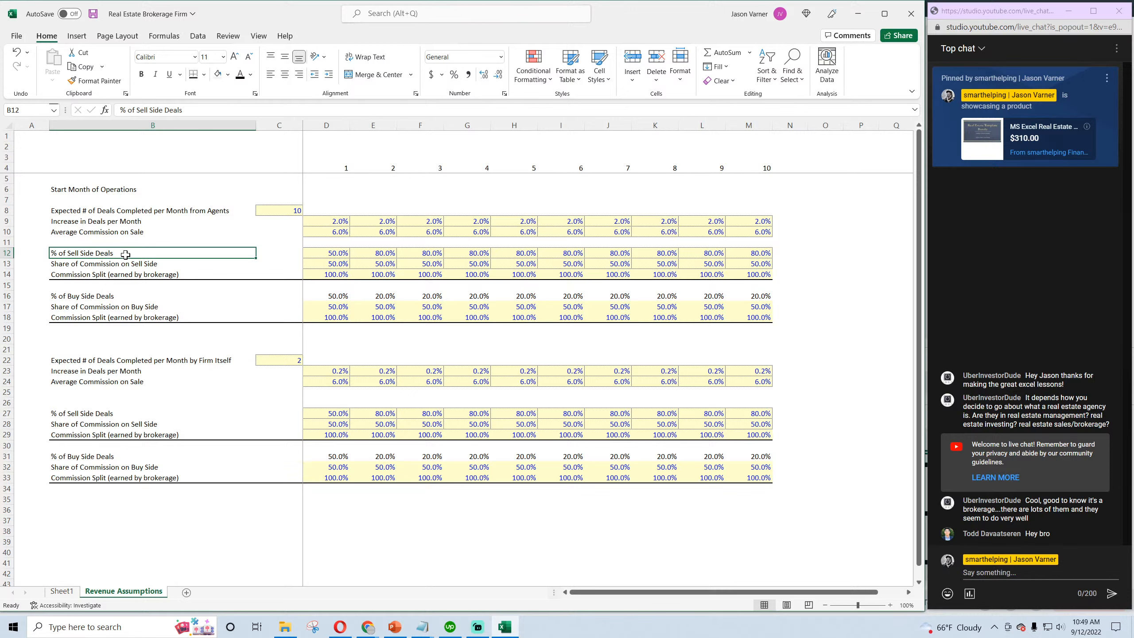
click(90, 296)
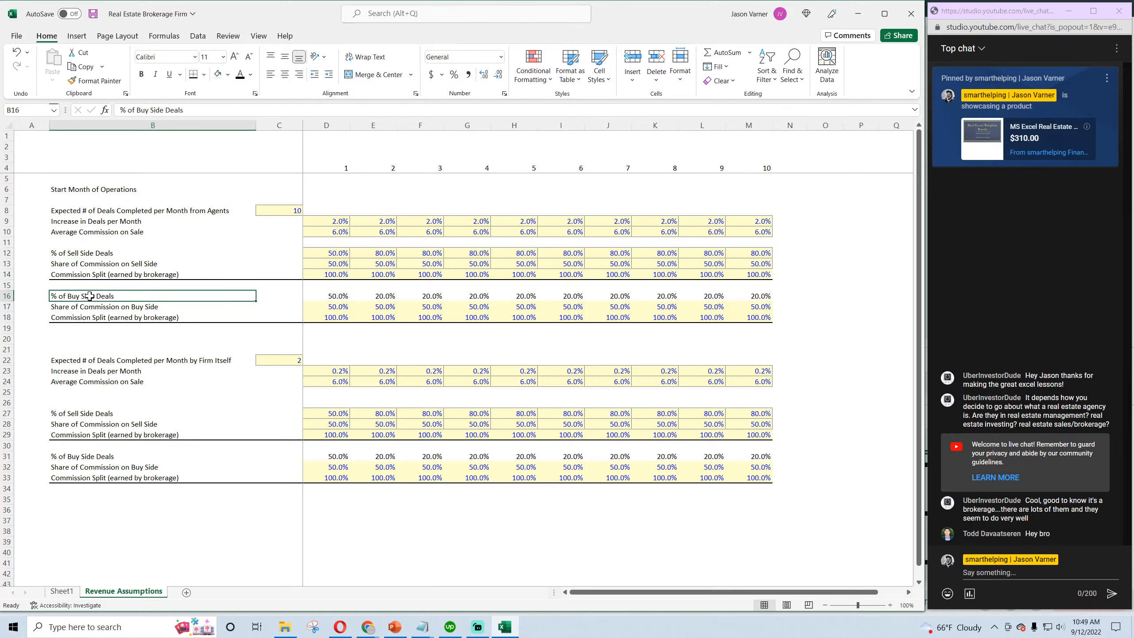
click(125, 266)
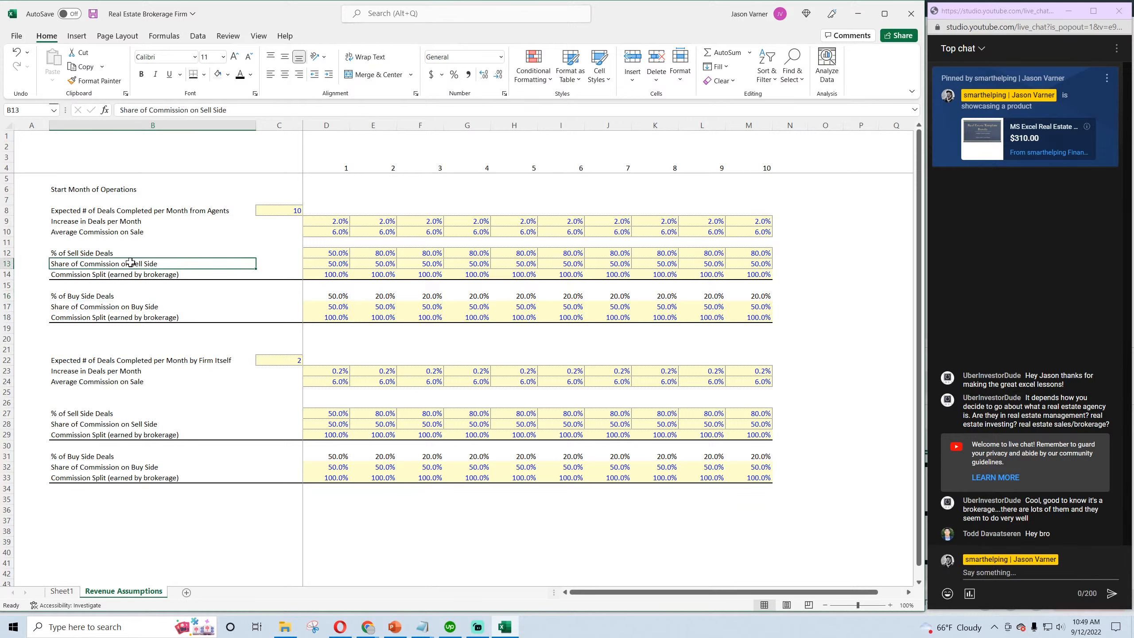
click(335, 264)
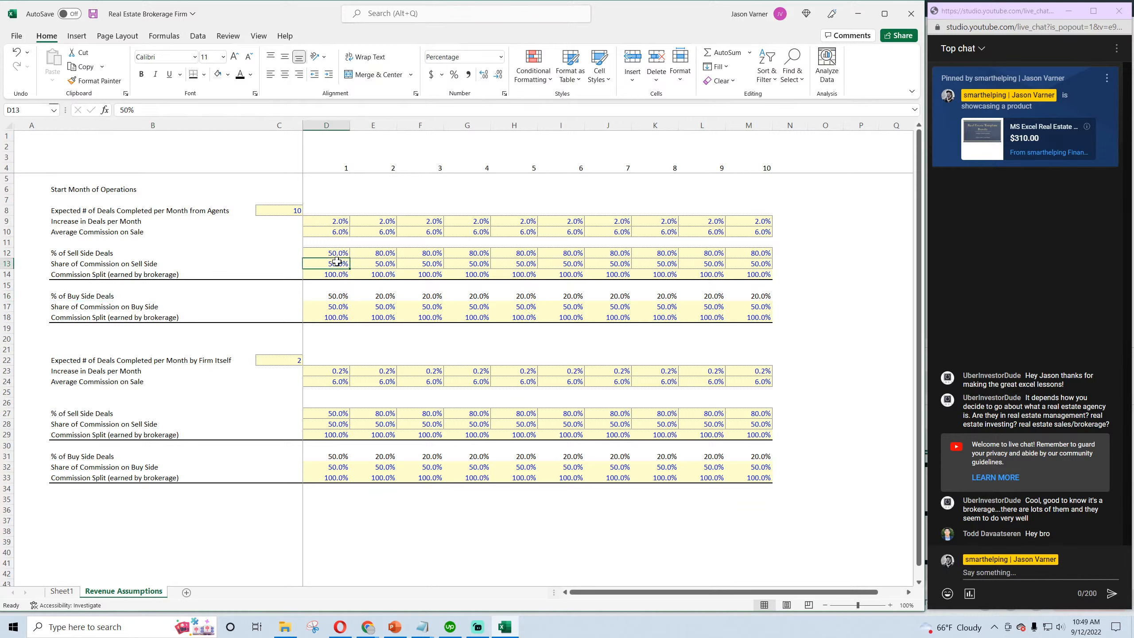
Apply cell borders with a heavy bottom line to the agents' sell-side Commission Split cells, D14:M14
click(324, 272)
drag(324, 273, 746, 277)
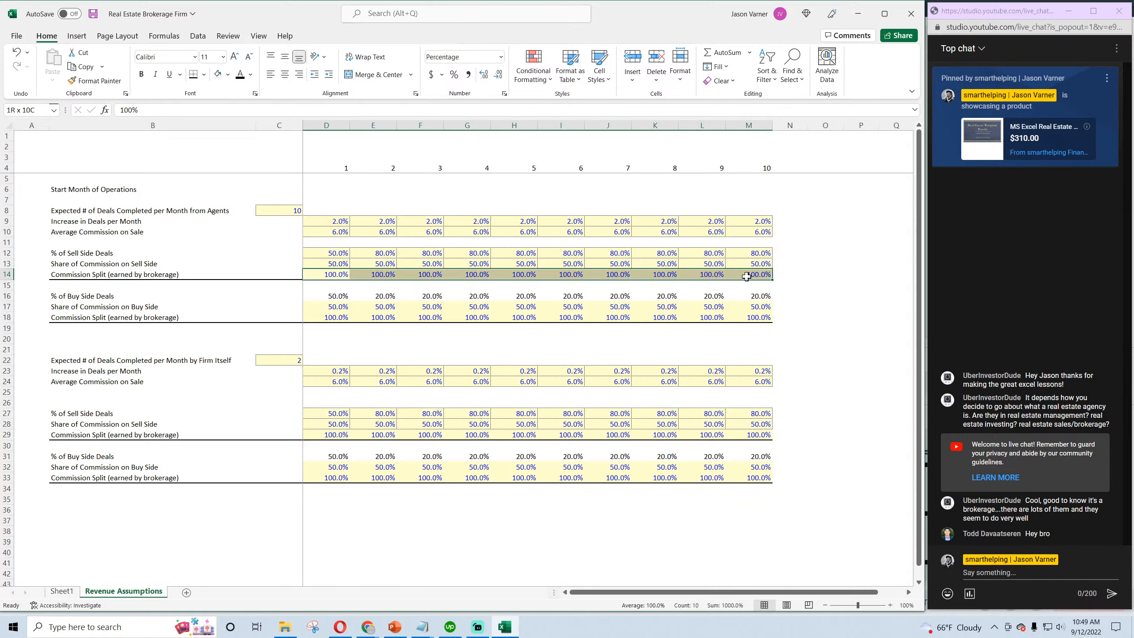
click(204, 76)
click(219, 188)
click(203, 75)
click(239, 248)
Set the agents' sell-side Commission Split (earned by brokerage) to 70% in all ten periods, D14:M14
click(85, 275)
click(317, 277)
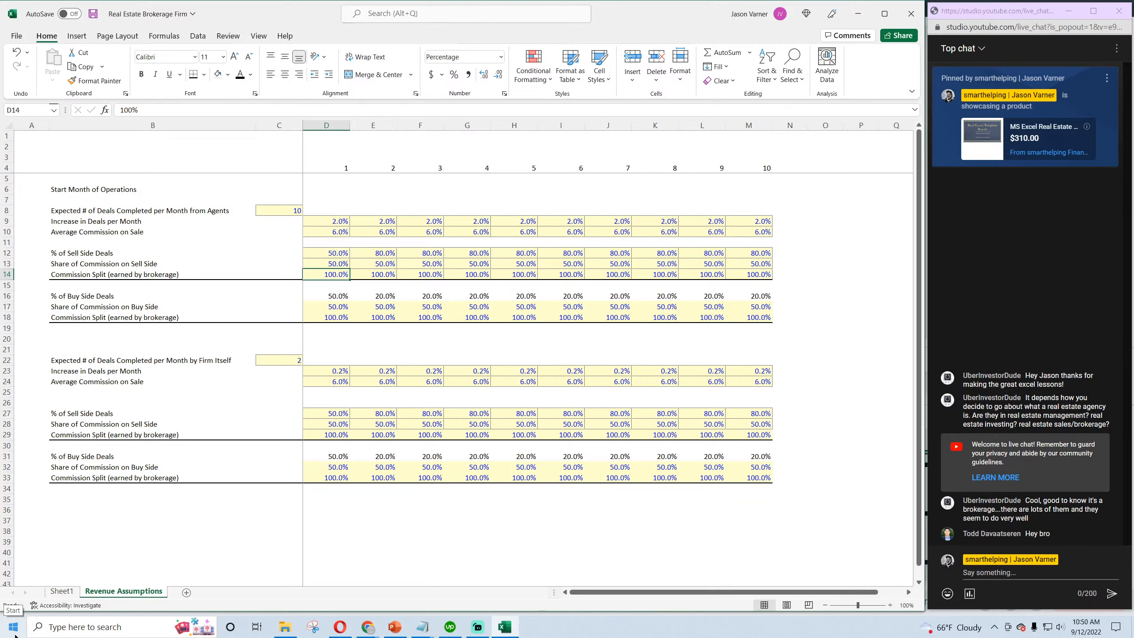
text(70)
key(Return)
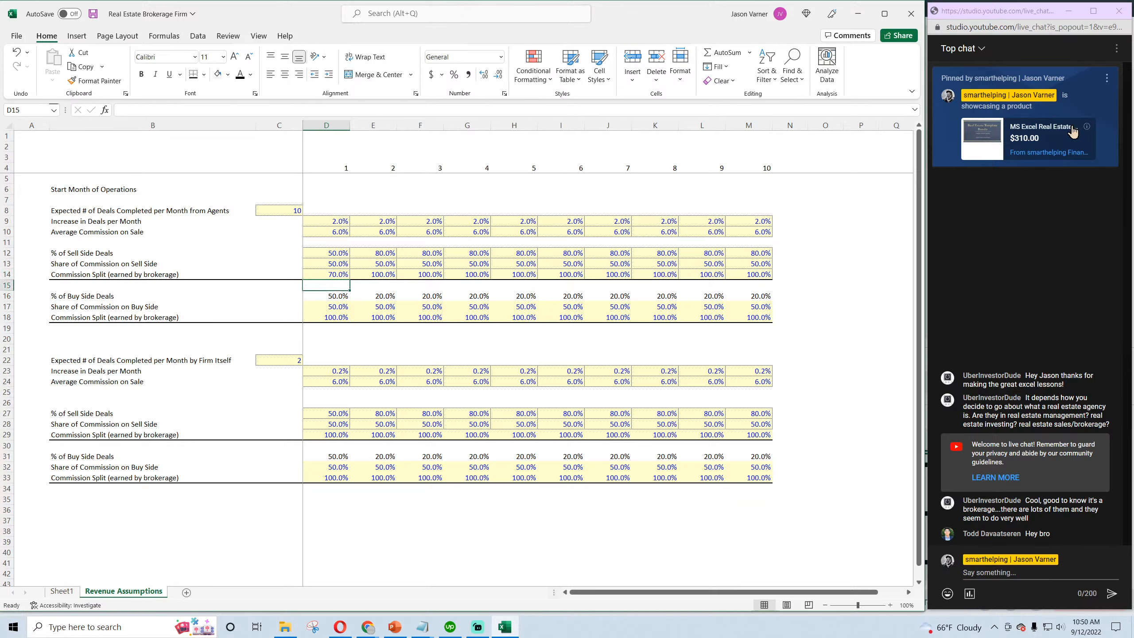
click(326, 274)
drag(350, 279, 754, 275)
Set the agents' buy-side Commission Split (earned by brokerage) to 60% in all ten periods, D18:M18, and save the workbook
click(332, 316)
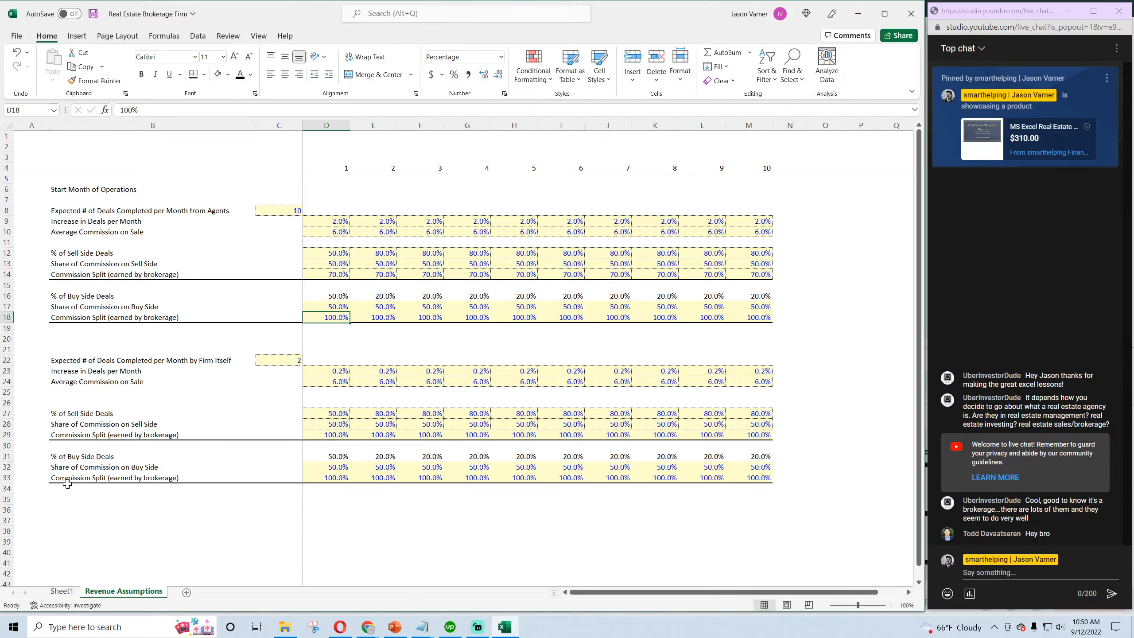
text(60)
key(Return)
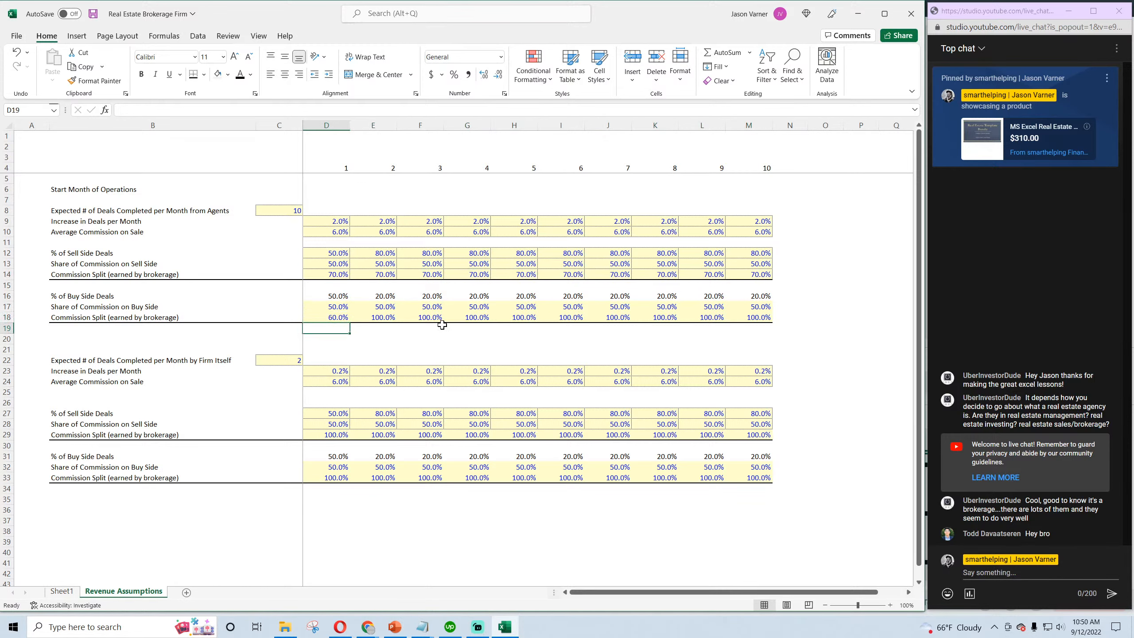
click(332, 317)
drag(350, 322, 754, 330)
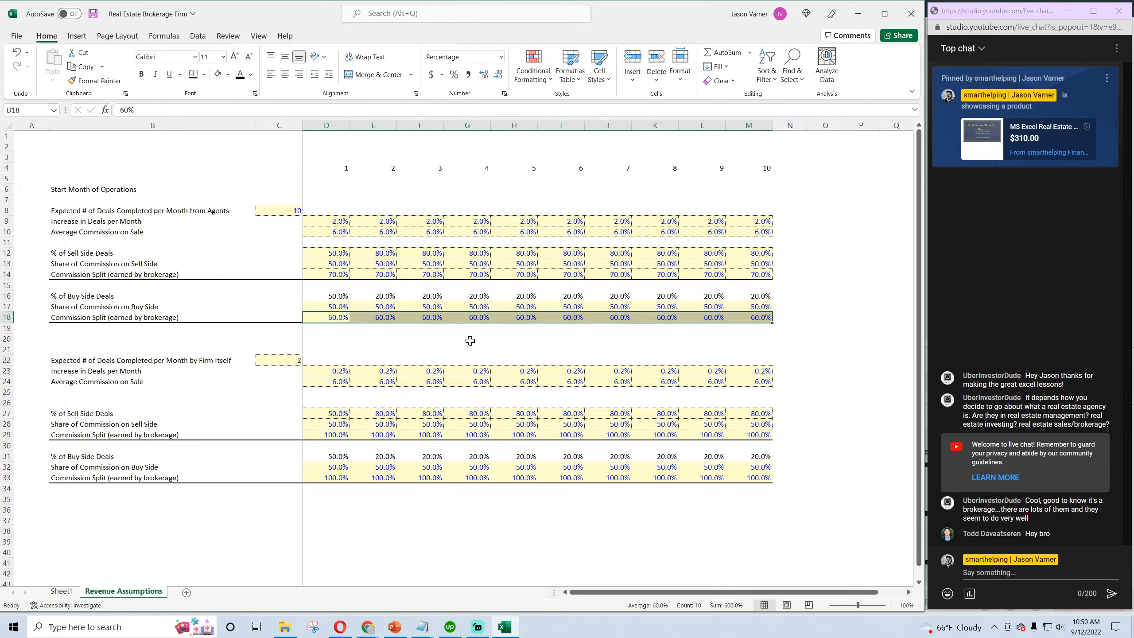
click(93, 13)
click(333, 370)
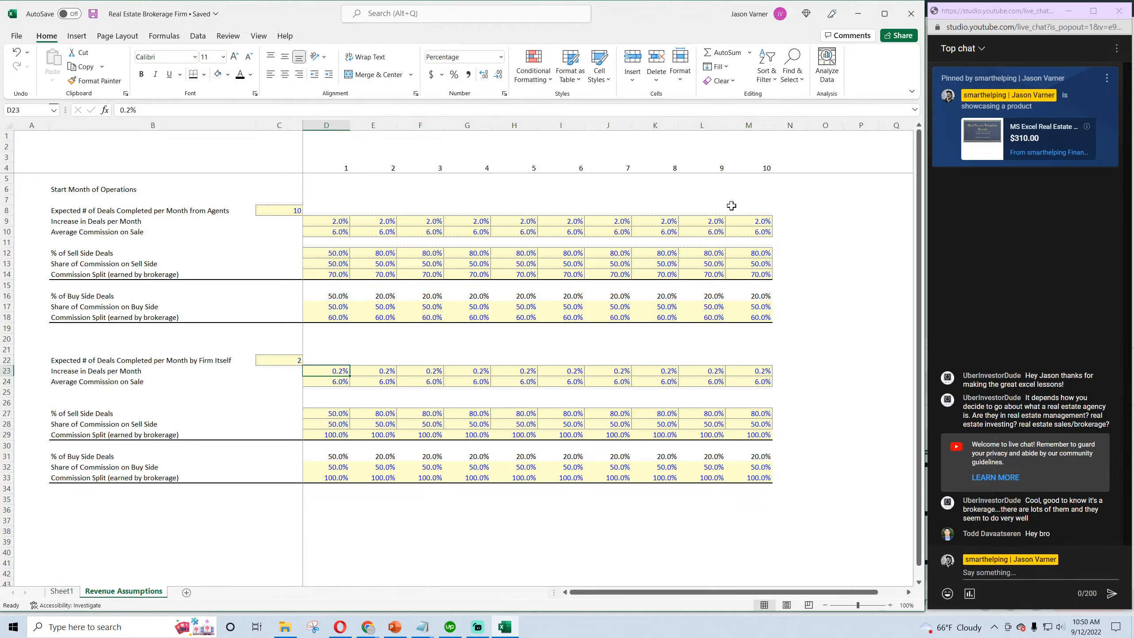
Format the period headers, D3:M4, as bold with the custom number format "FY" #, and save the workbook
drag(761, 167, 333, 162)
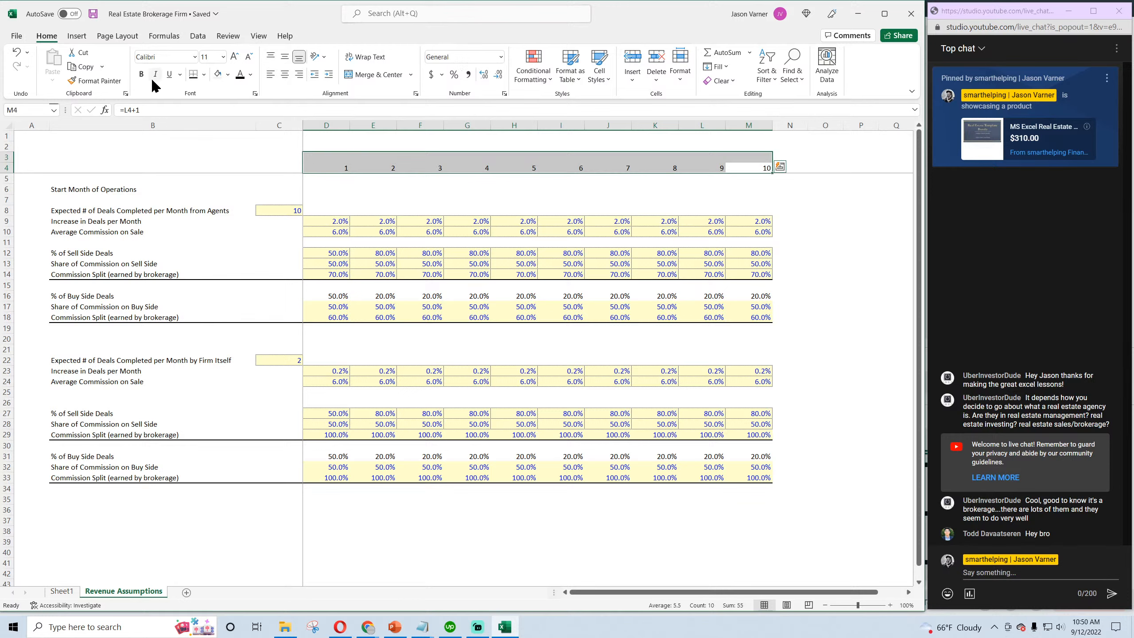
key(ctrl+b)
click(503, 93)
click(486, 331)
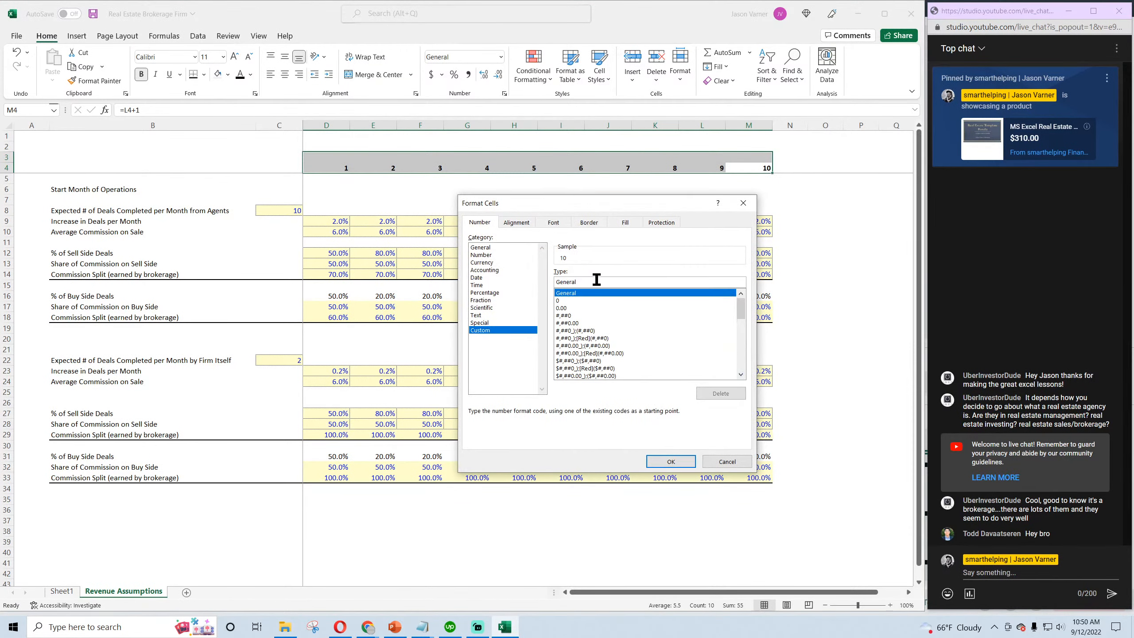
drag(597, 280, 13, 628)
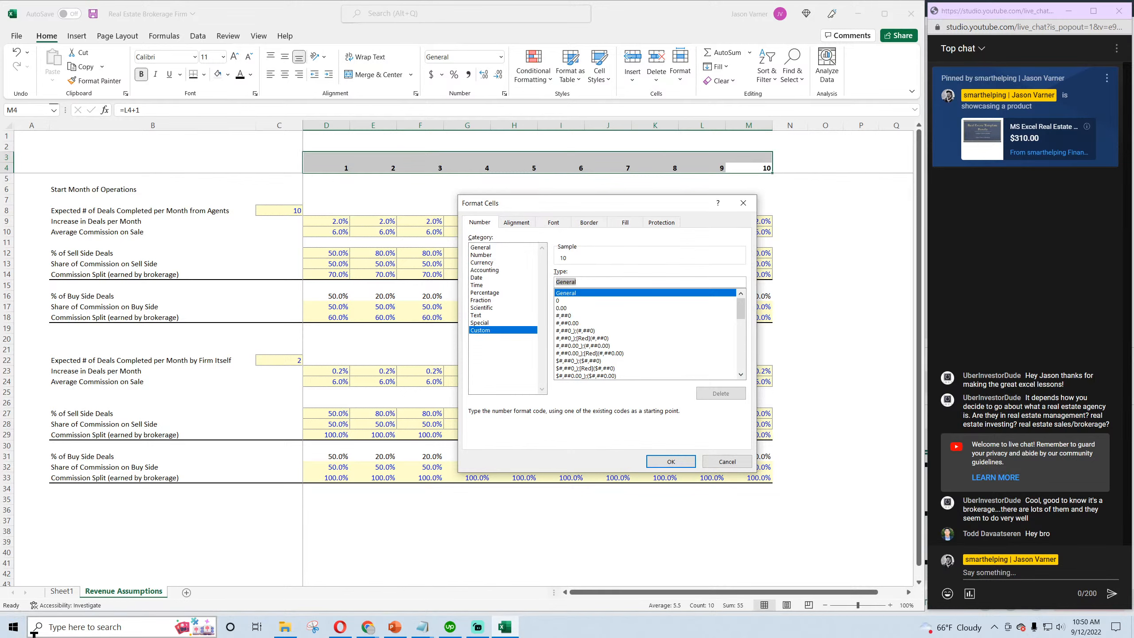
text(")
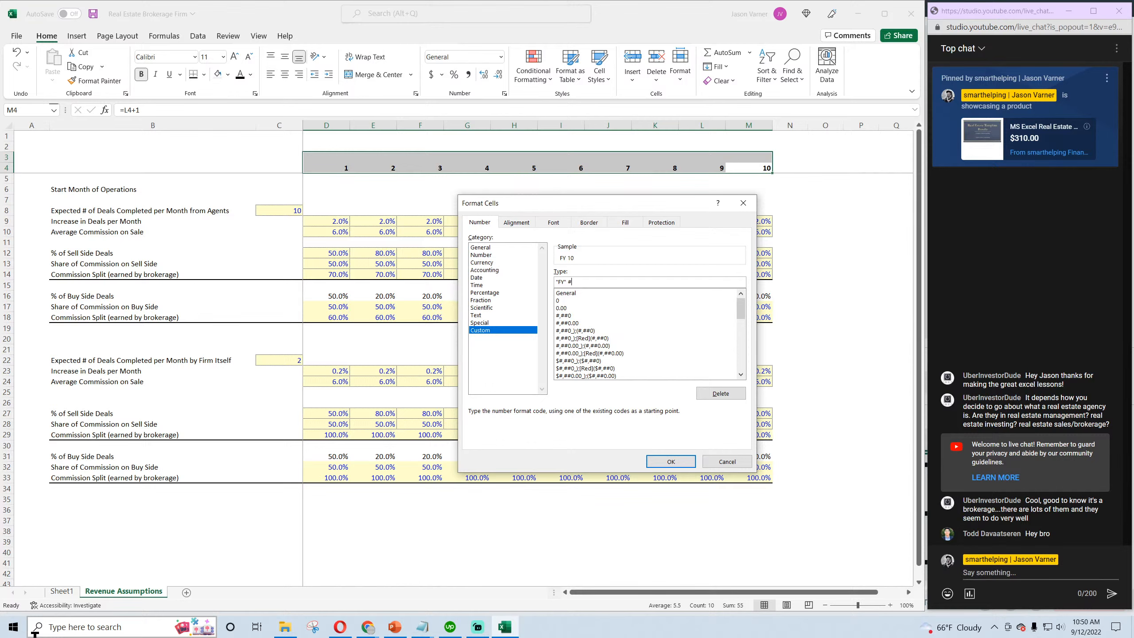
text(FY" #)
key(Return)
click(471, 442)
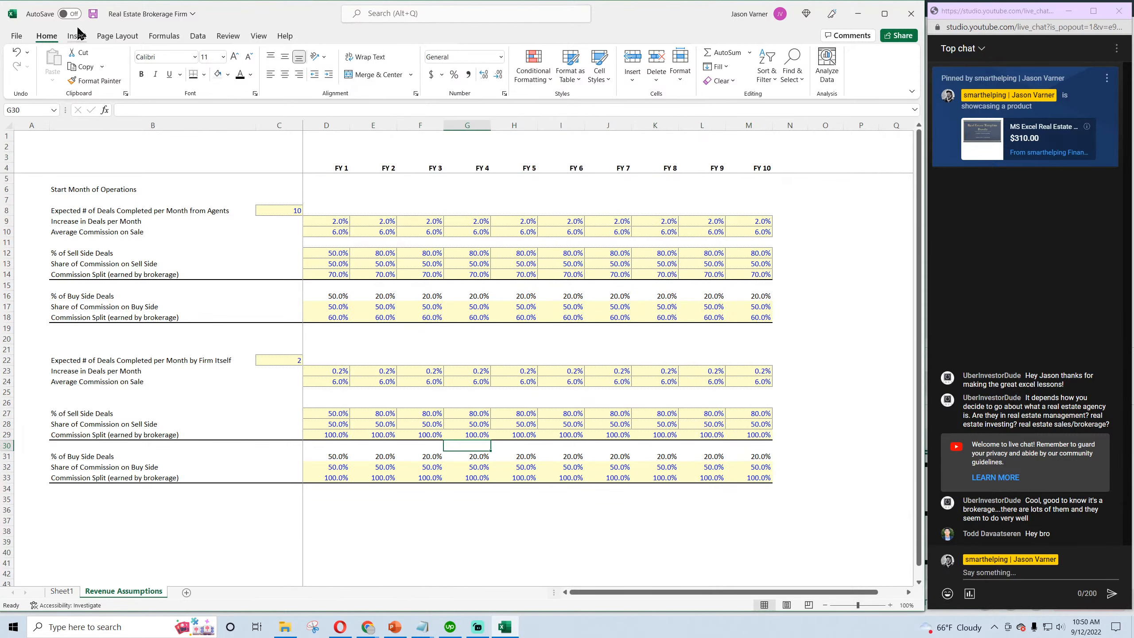
click(93, 14)
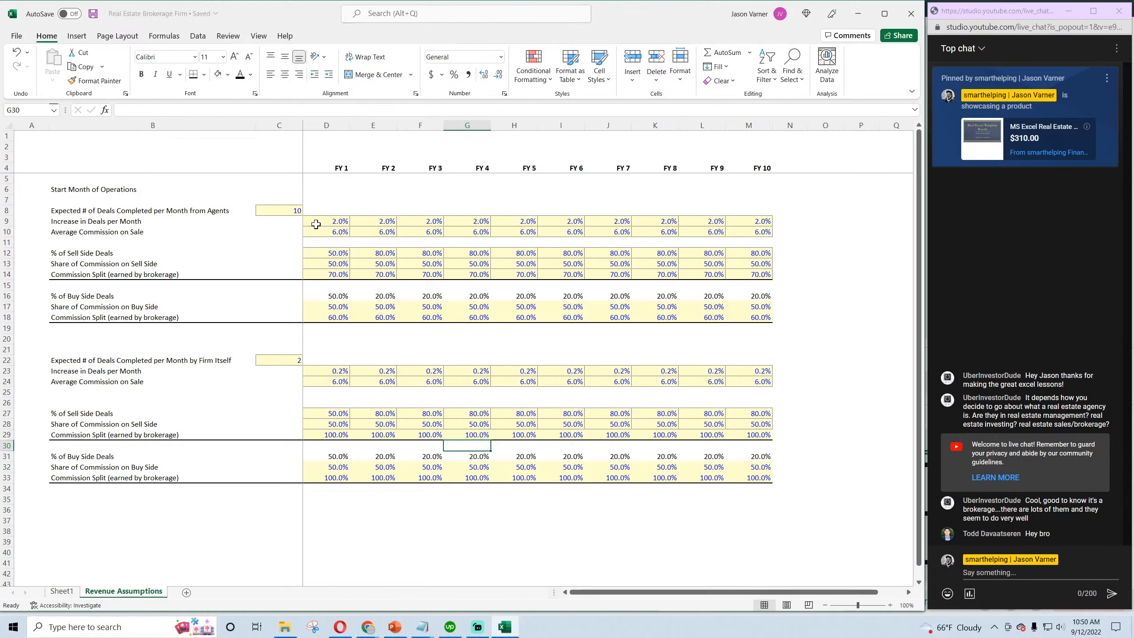
Insert a blank row above the agents' Average Commission on Sale row and clear its cell fill
click(88, 221)
right_click(7, 231)
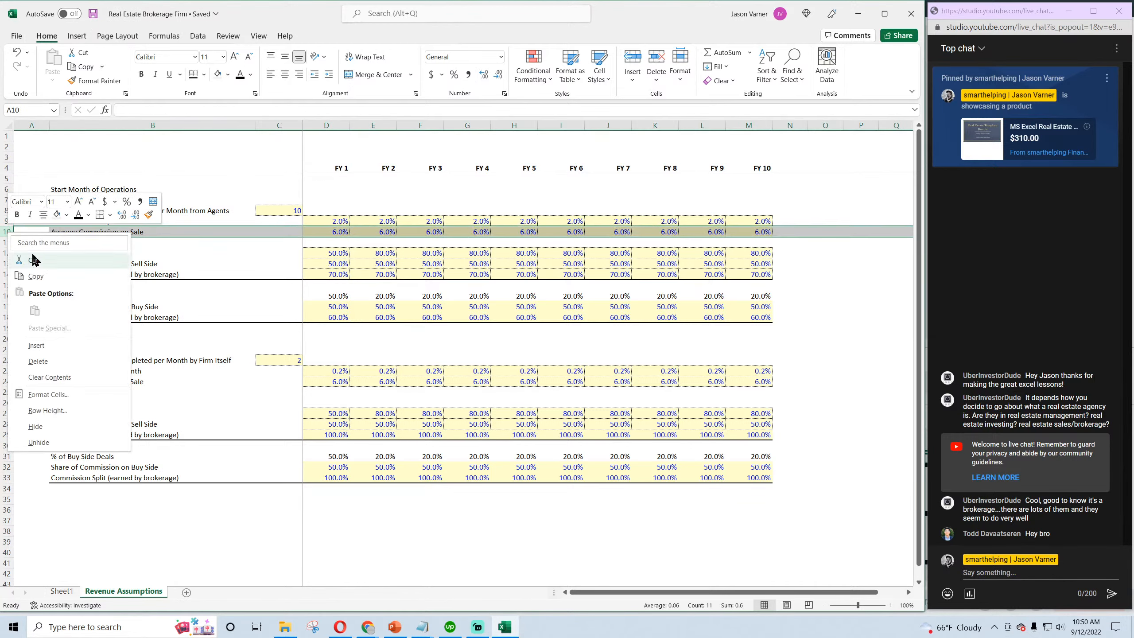
click(49, 343)
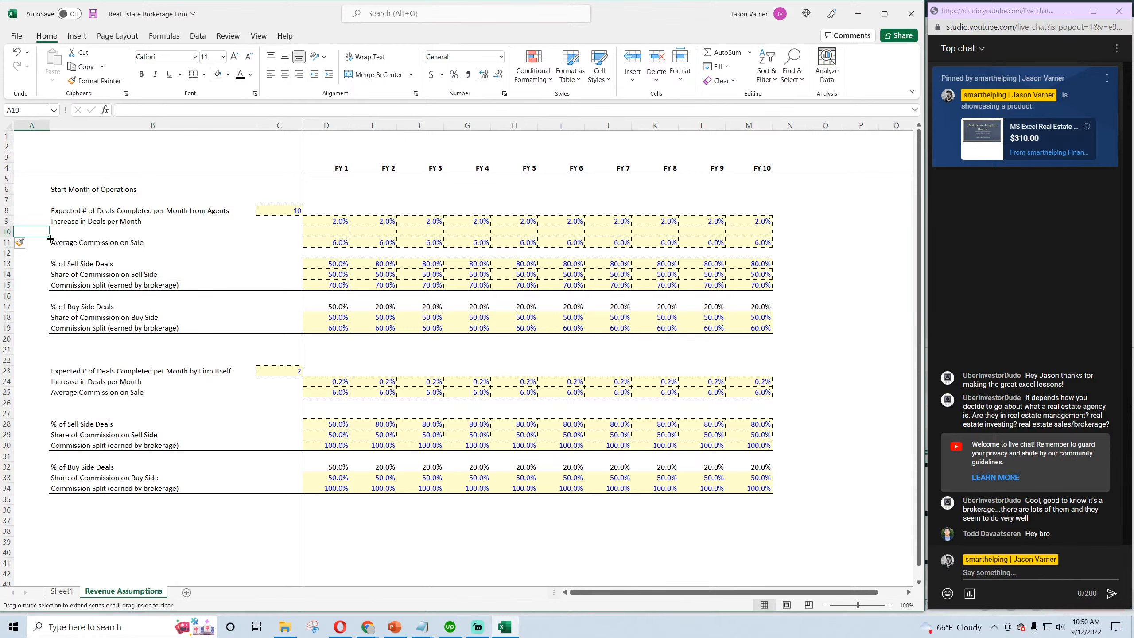
drag(35, 231, 799, 231)
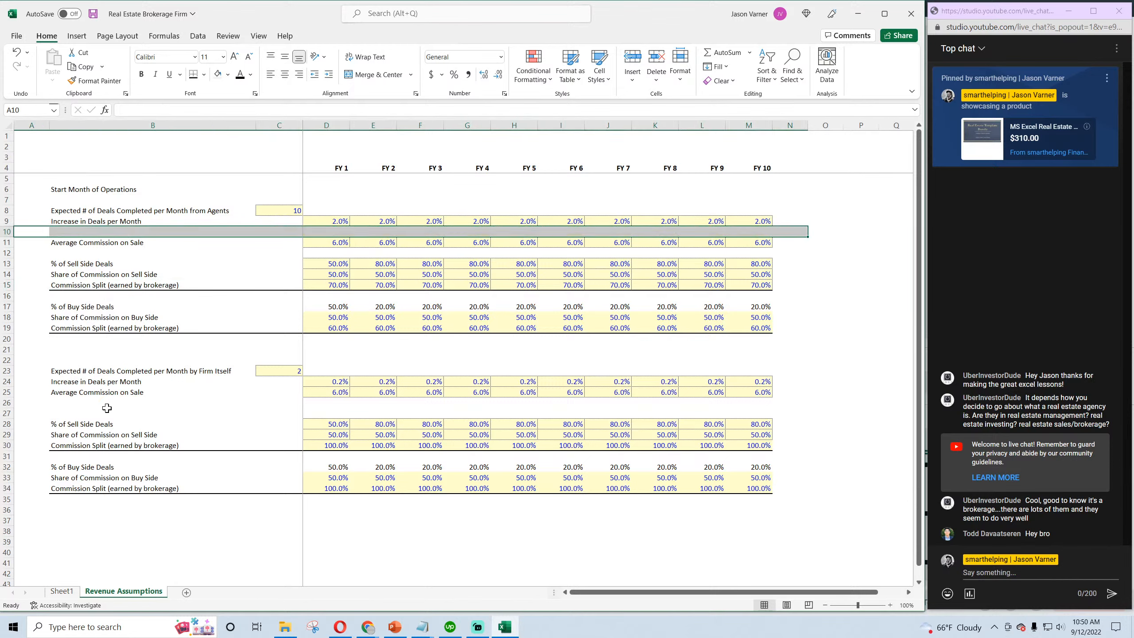
Insert a blank row without fill above the firm's own Average Commission on Sale row, and save the workbook
right_click(7, 391)
click(32, 508)
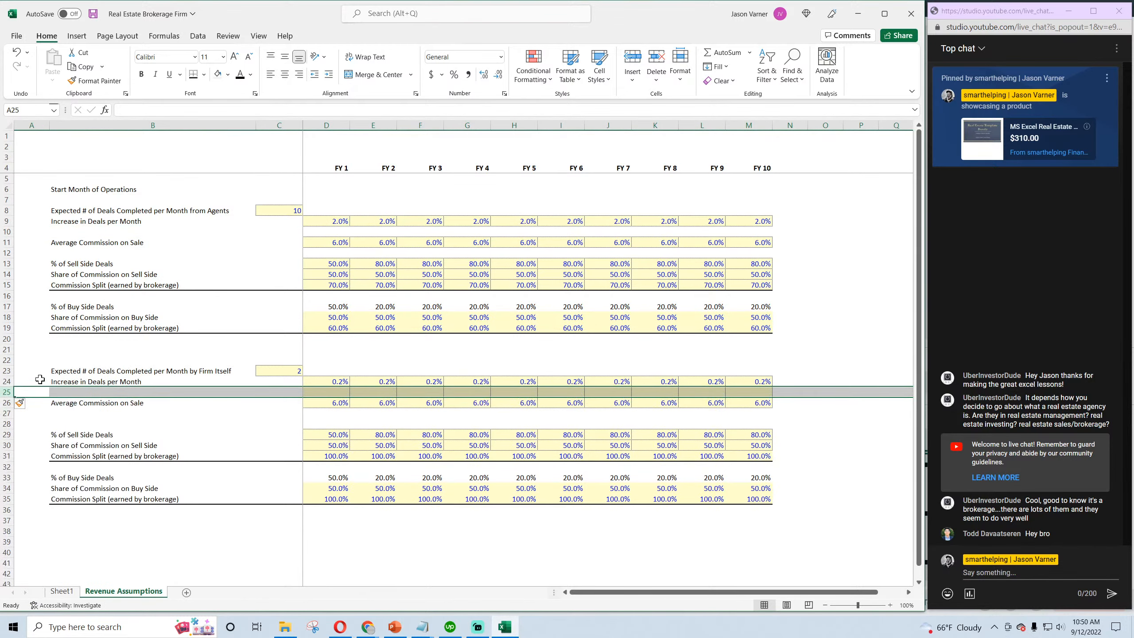
drag(36, 392, 804, 392)
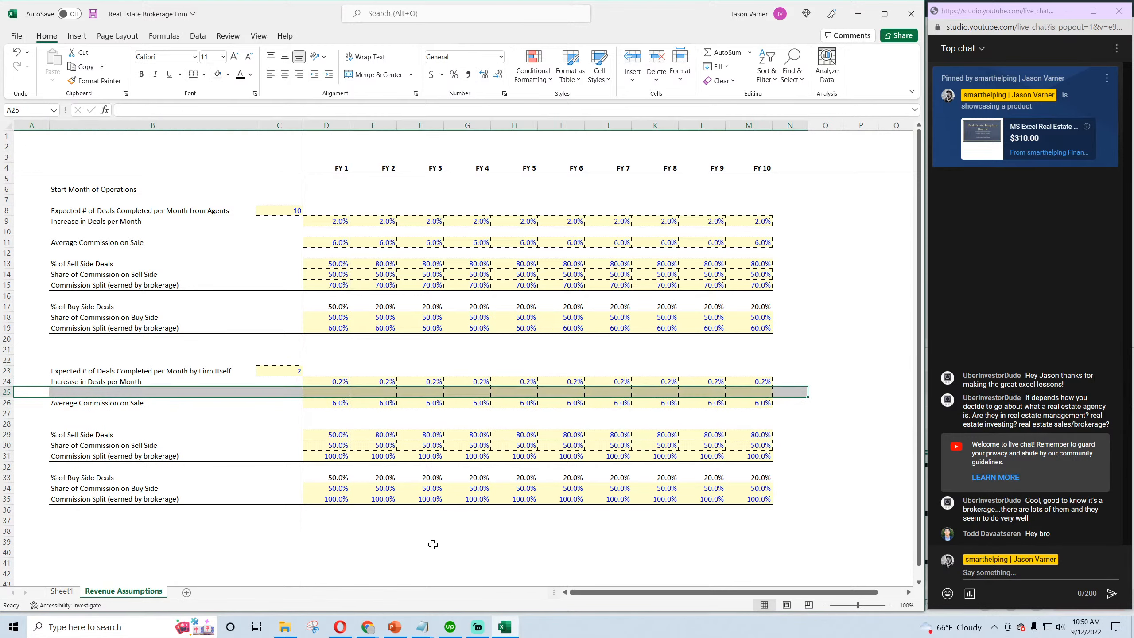
click(412, 553)
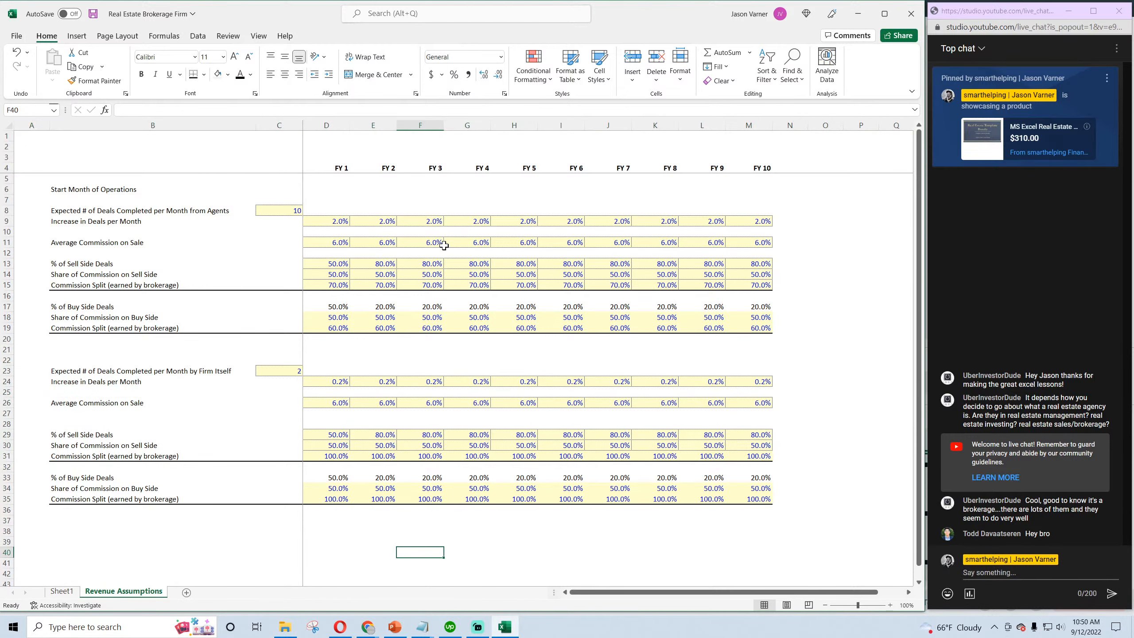
click(331, 233)
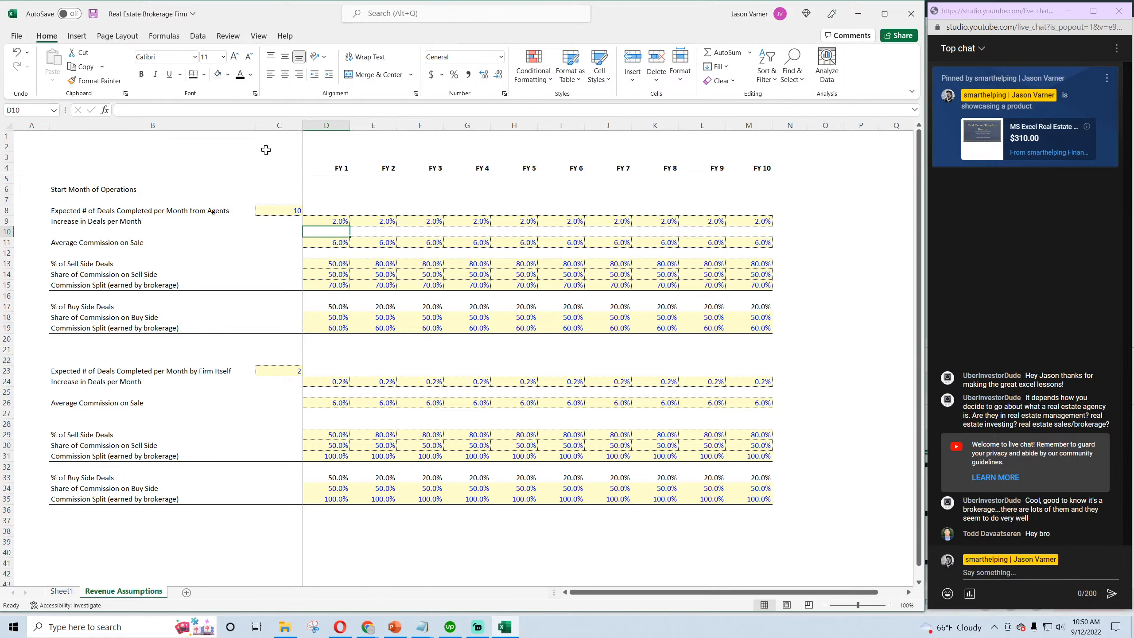
click(92, 15)
Insert a row directly below the agents' Increase in Deals per Month and label it "Average Sales Price" in B10
click(293, 214)
click(325, 222)
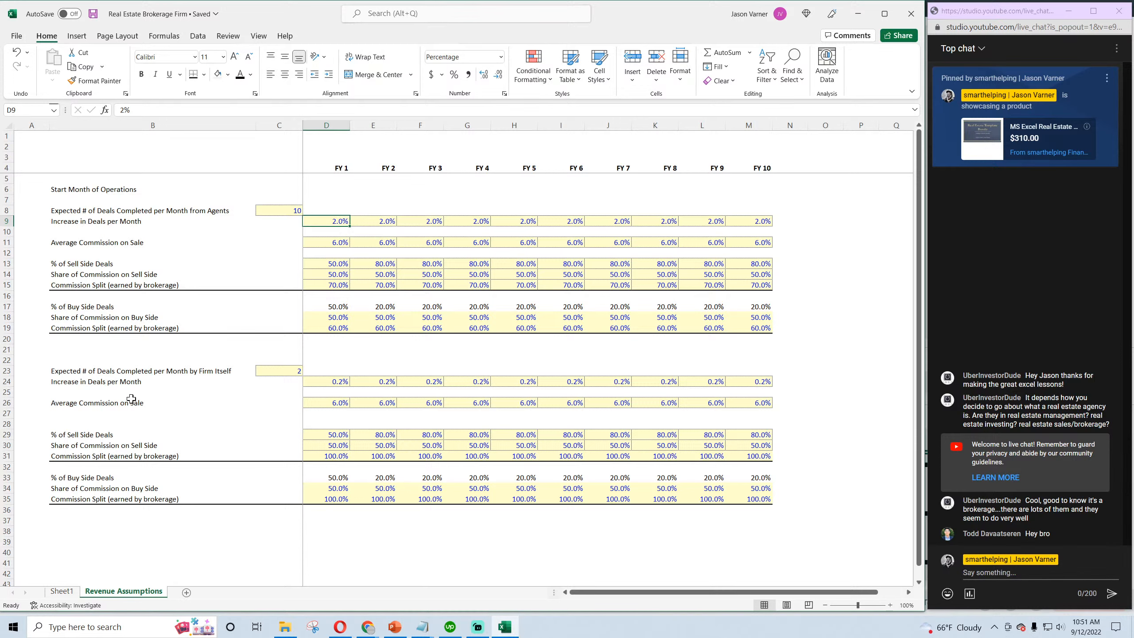
right_click(7, 231)
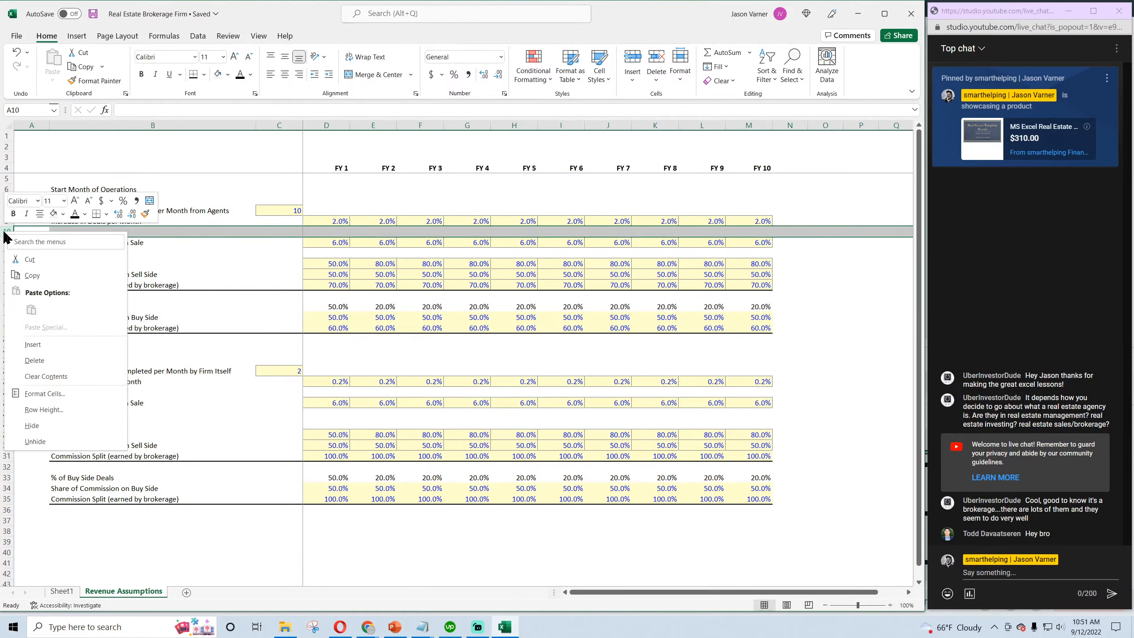
click(33, 345)
click(152, 231)
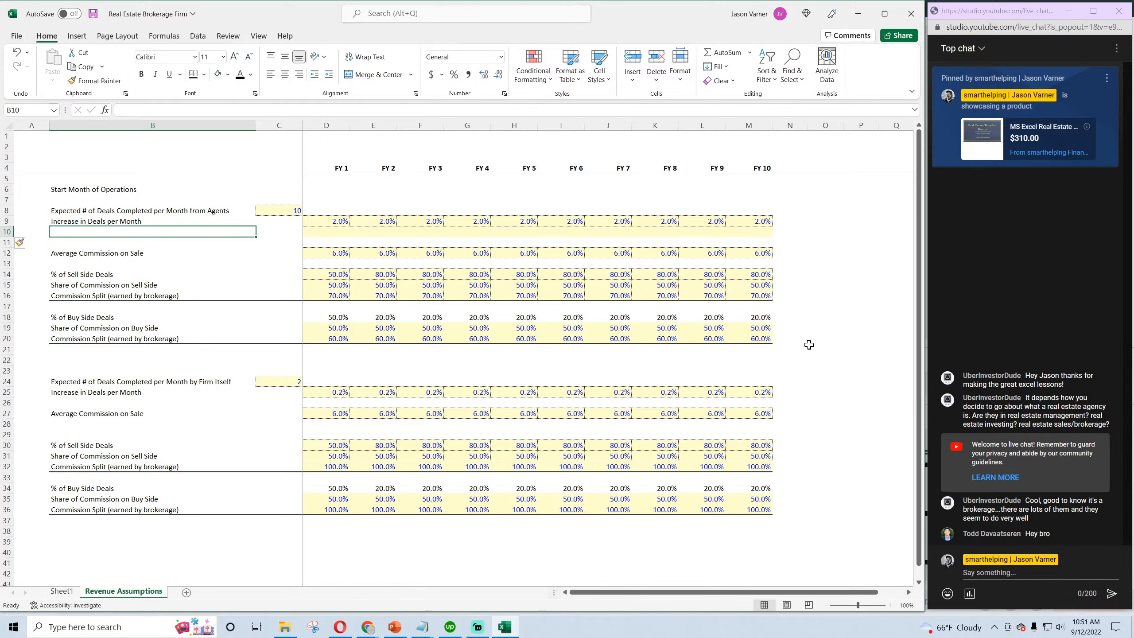
text(Average)
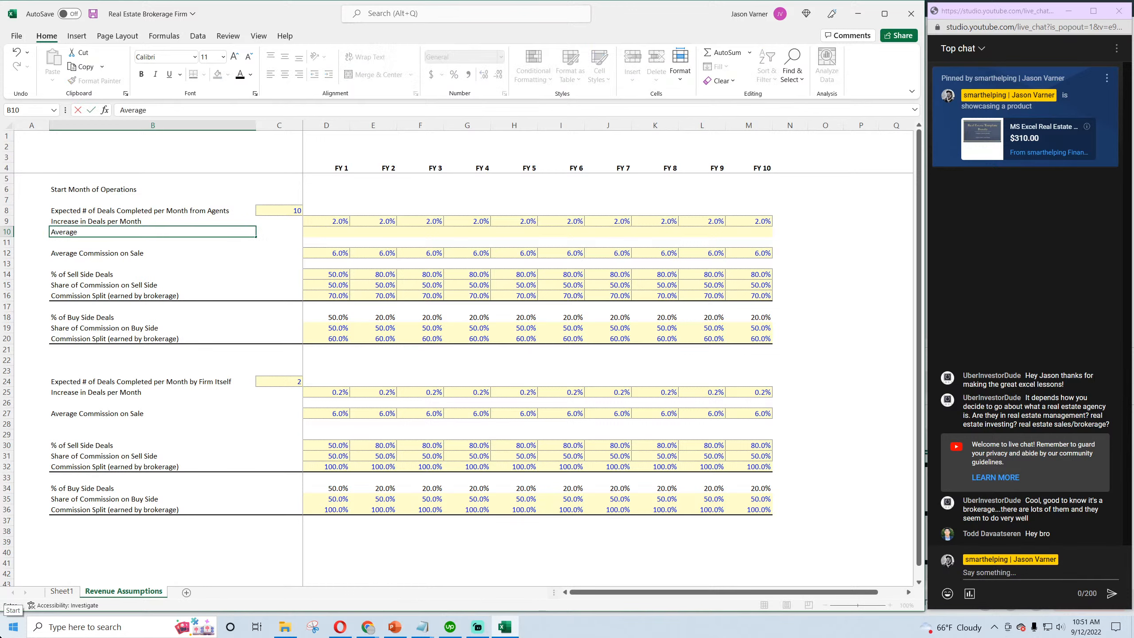
text( Sales Price)
key(Return)
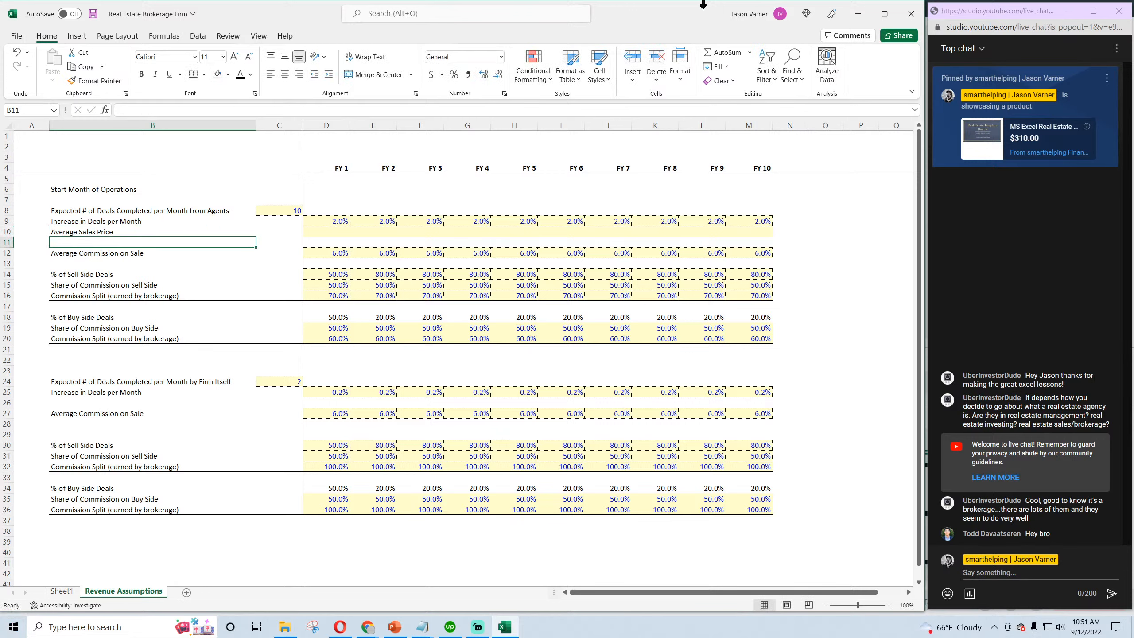
Fill D9 down into D10 and format D10 as Currency with no decimal places
click(333, 221)
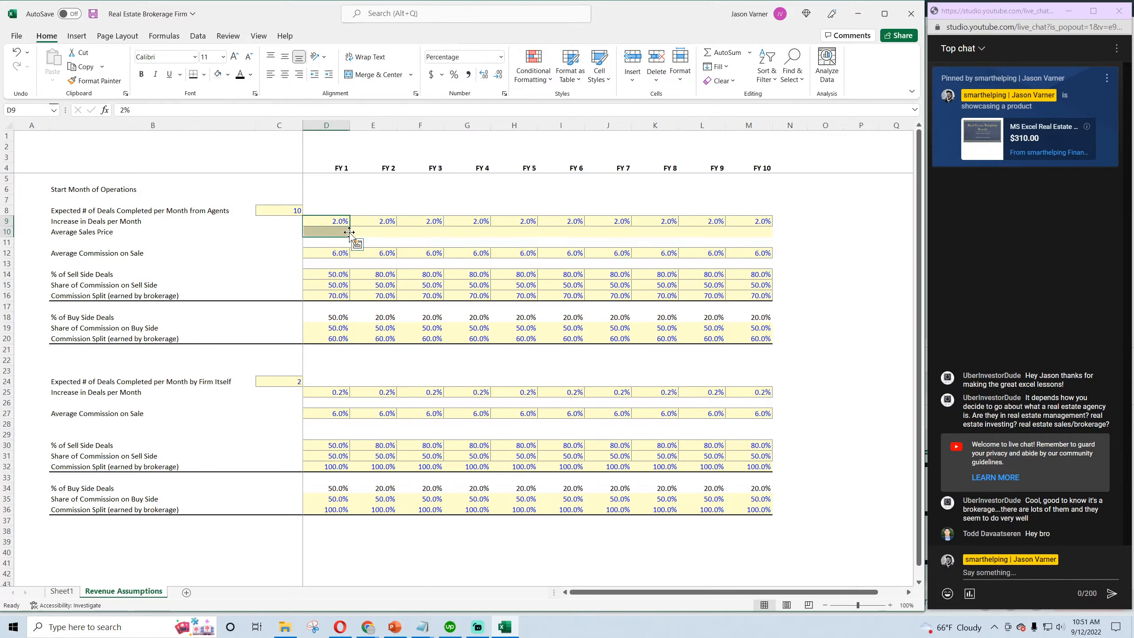
drag(349, 232, 349, 233)
click(504, 94)
click(485, 264)
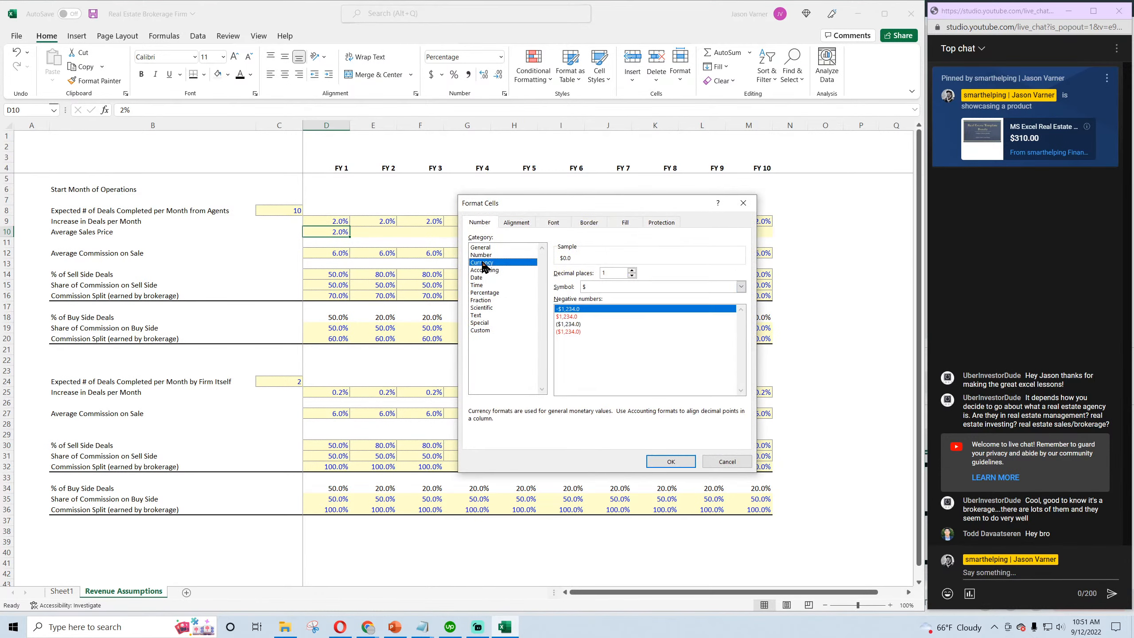
click(631, 276)
click(670, 461)
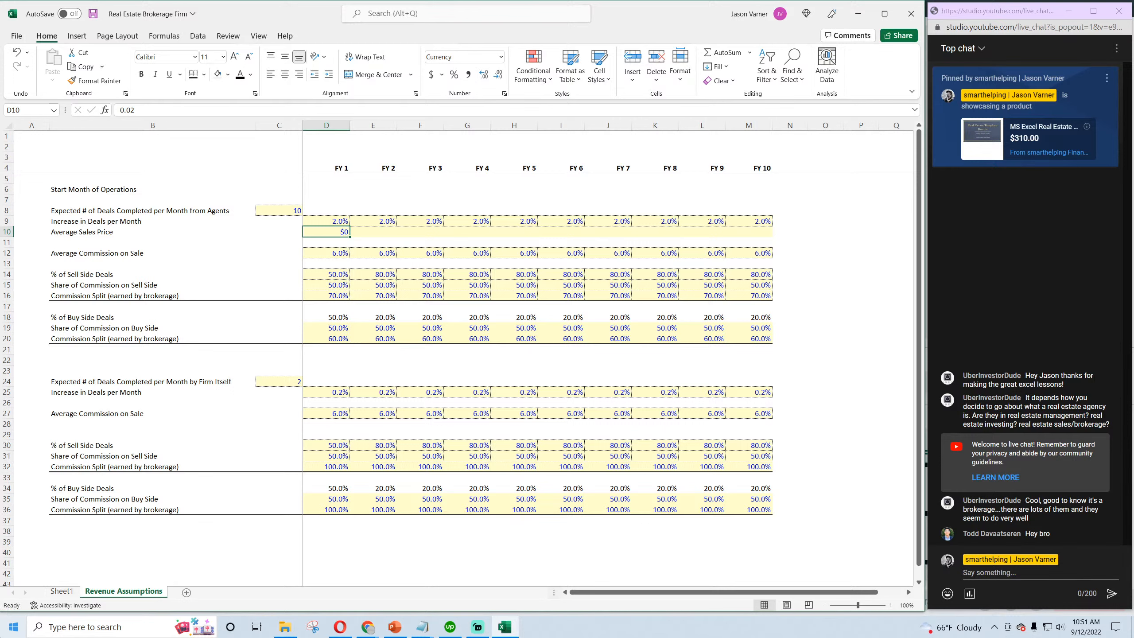
Set the agents' Average Sales Price to $500,000 in all ten fiscal years, D10:M10
text(5,0)
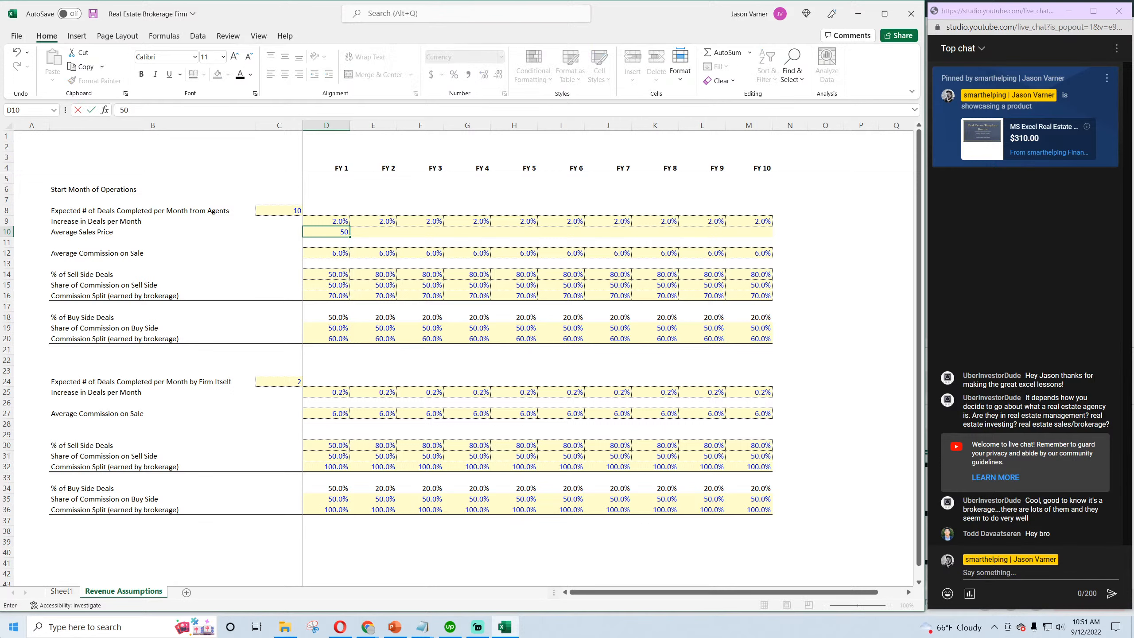
text(00,000)
key(Return)
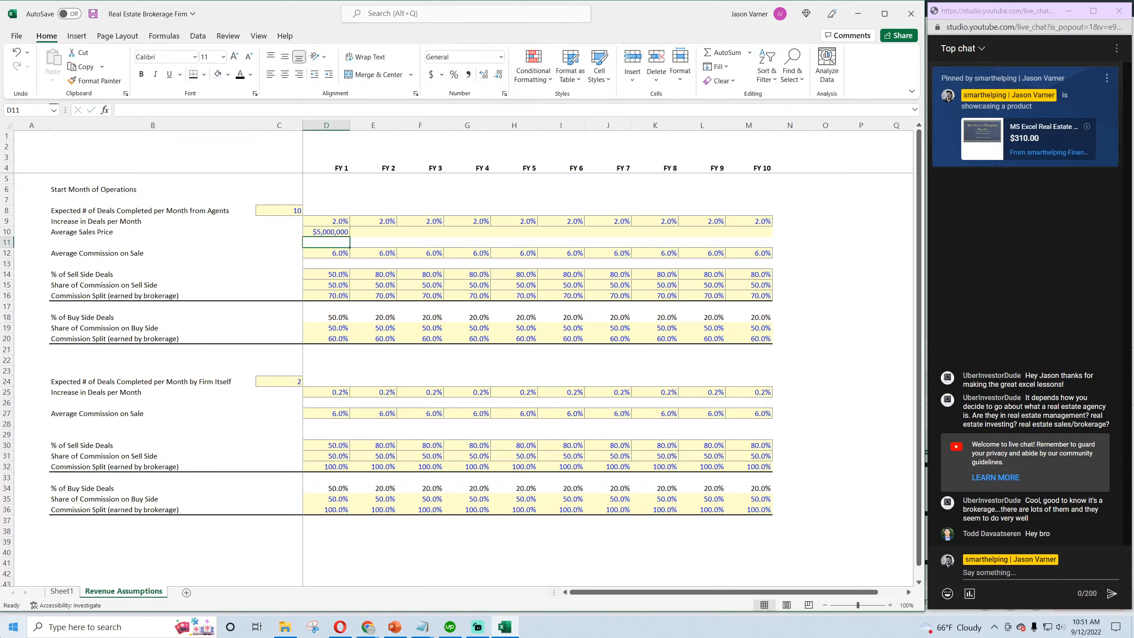
click(326, 232)
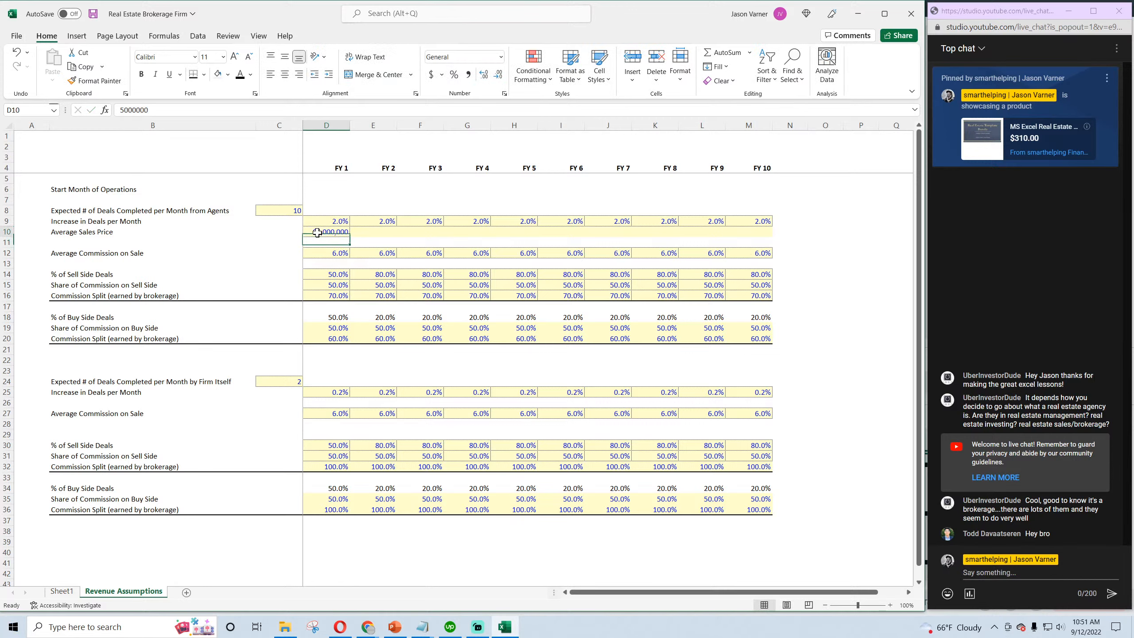
click(180, 107)
key(BackSpace)
key(Return)
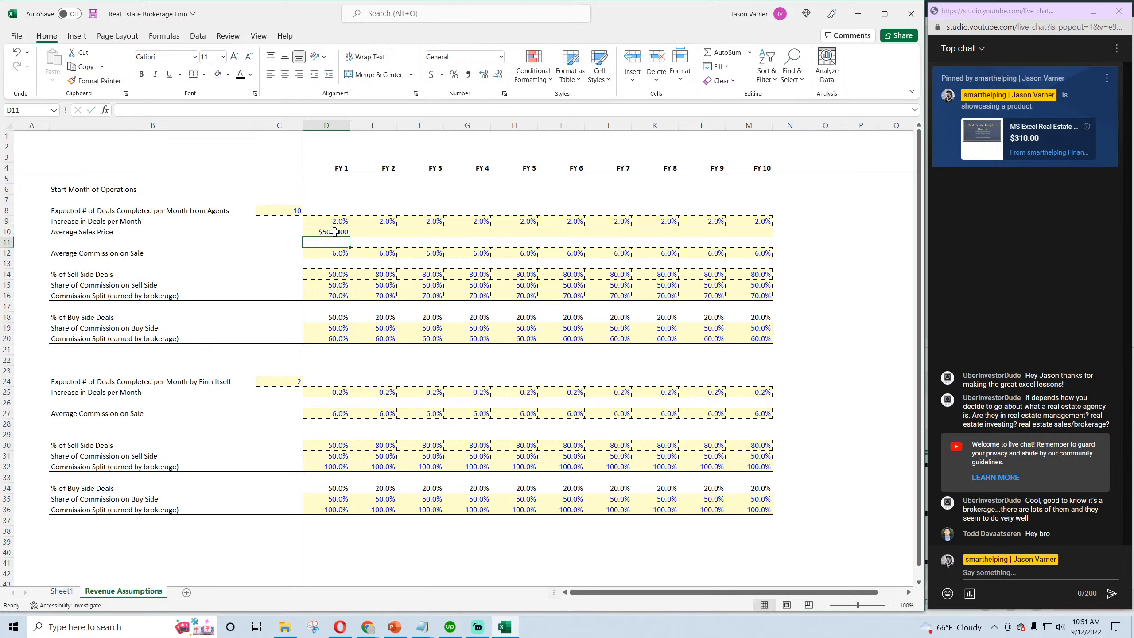
click(335, 231)
drag(350, 236, 765, 249)
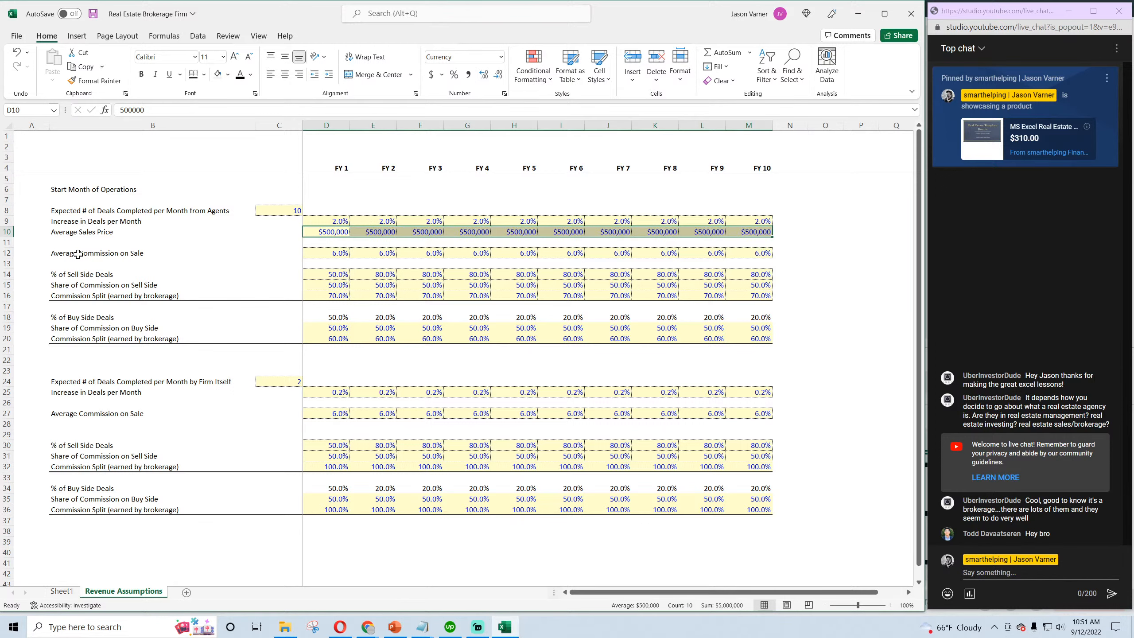
click(333, 230)
drag(124, 254, 759, 253)
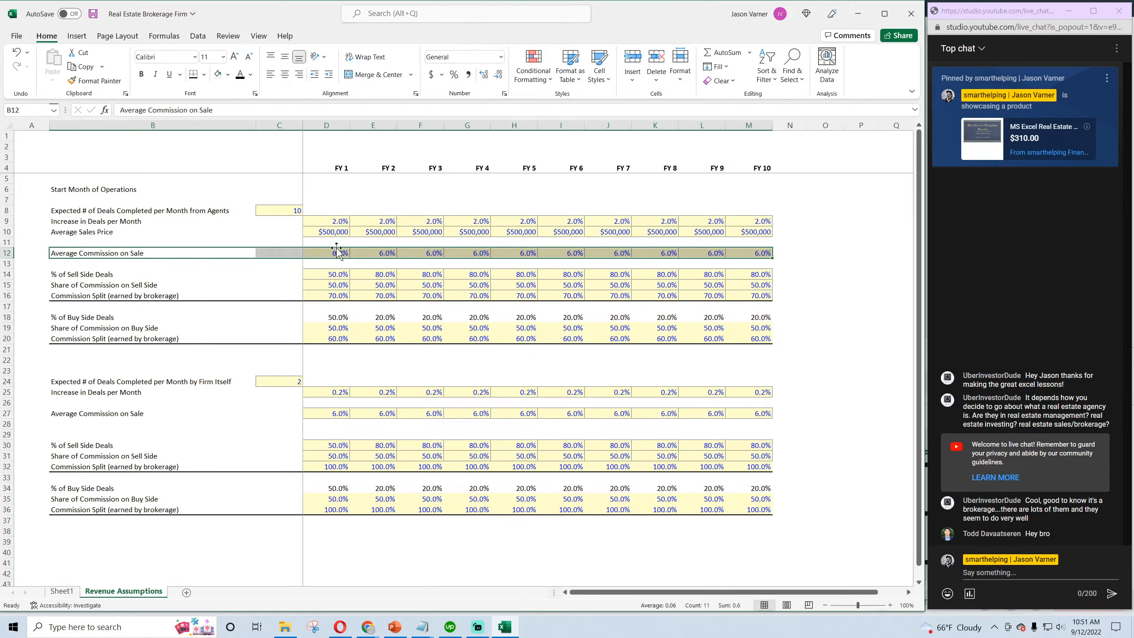
click(84, 274)
click(110, 256)
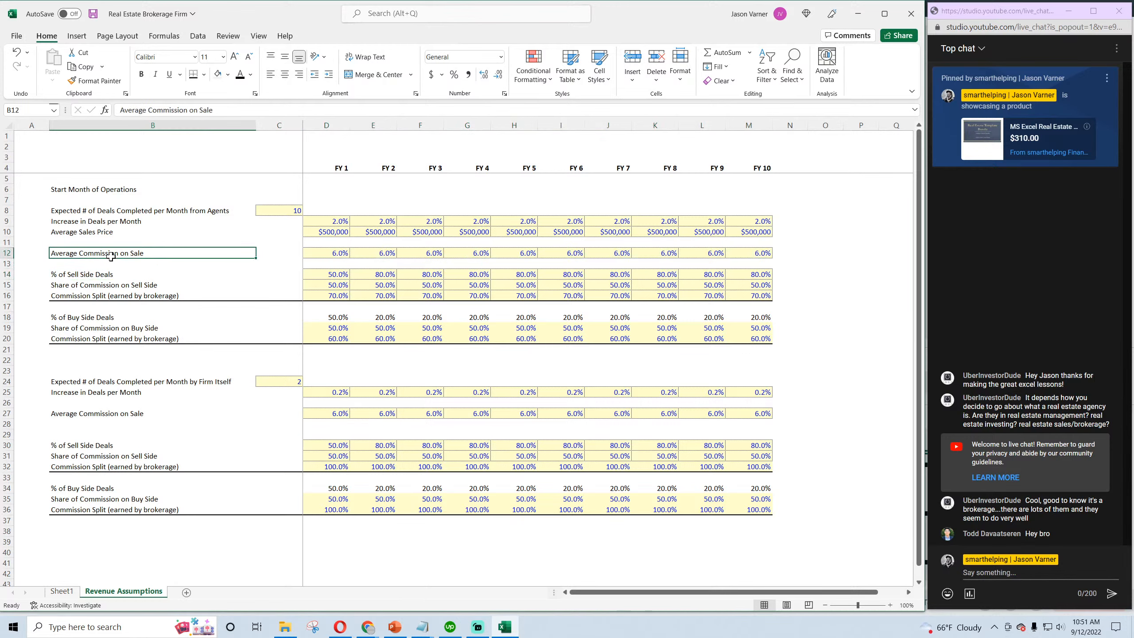
drag(111, 256, 773, 264)
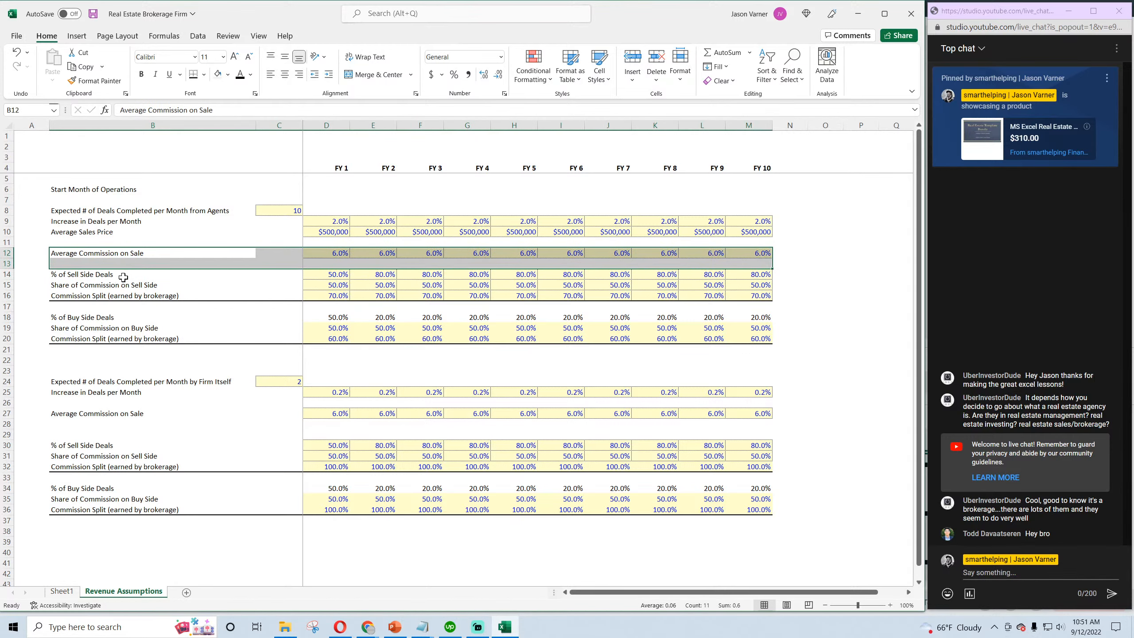
Set the agents' % of Sell Side Deals to 50% in all ten fiscal years, D14:M14
click(343, 276)
drag(350, 279, 764, 286)
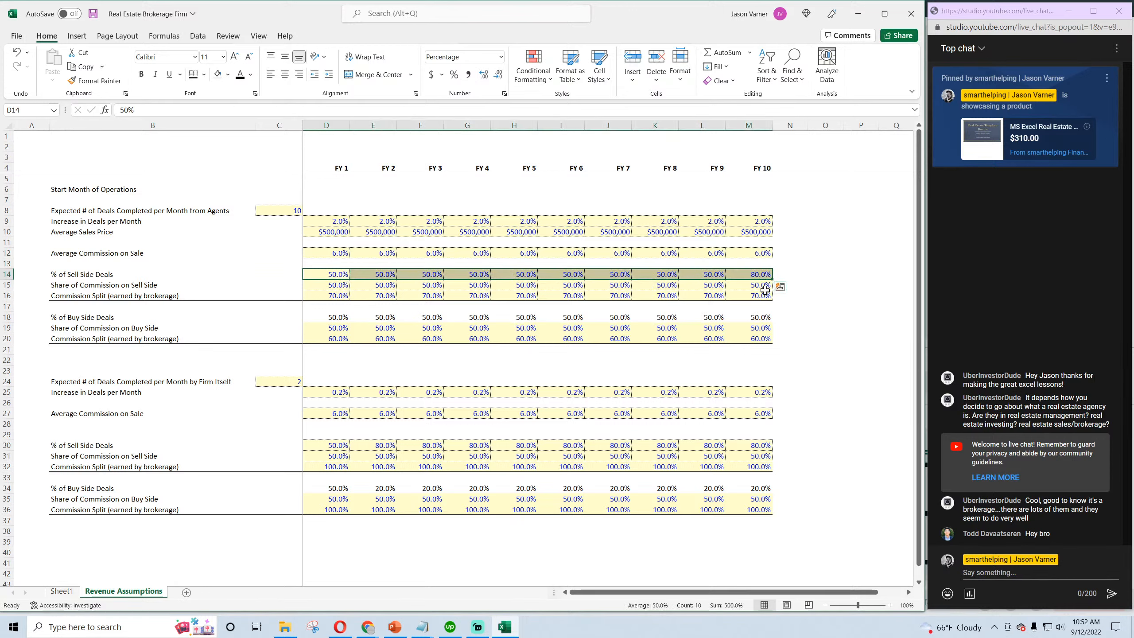
click(108, 276)
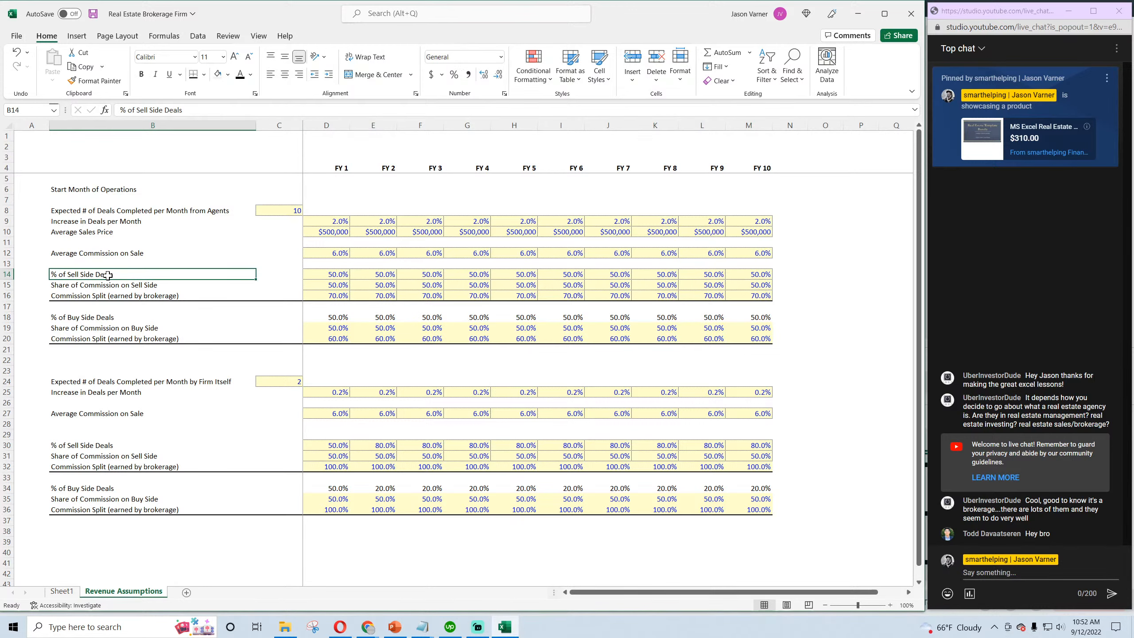
Review the agents' sell-side and buy-side deal percentages, commission shares and brokerage splits, and the labels for the firm's own deals
click(112, 318)
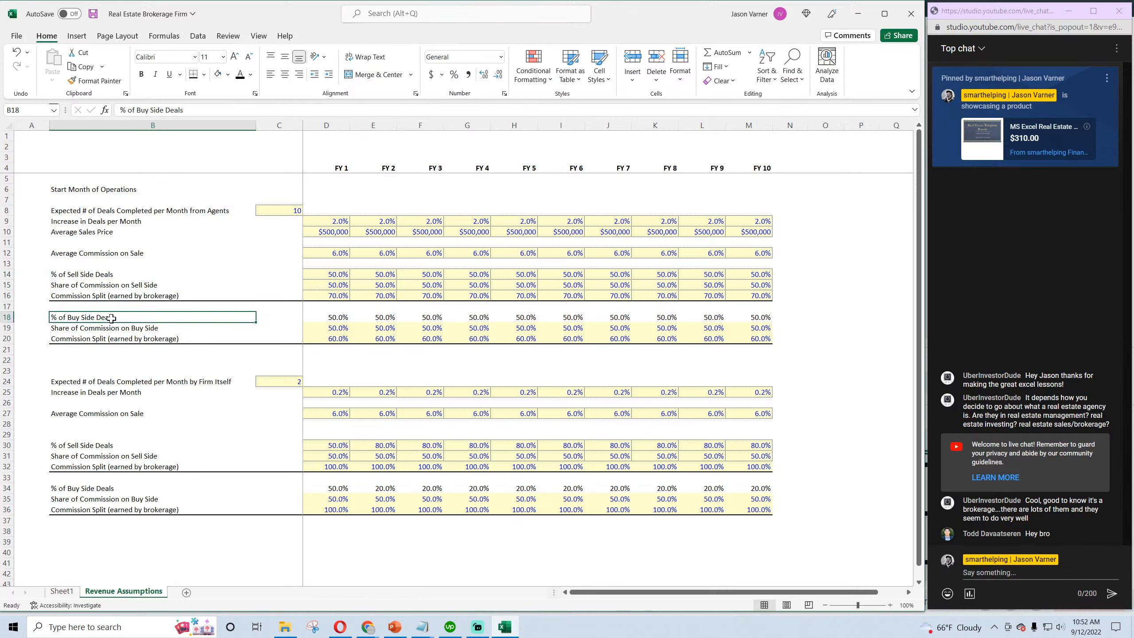
click(346, 317)
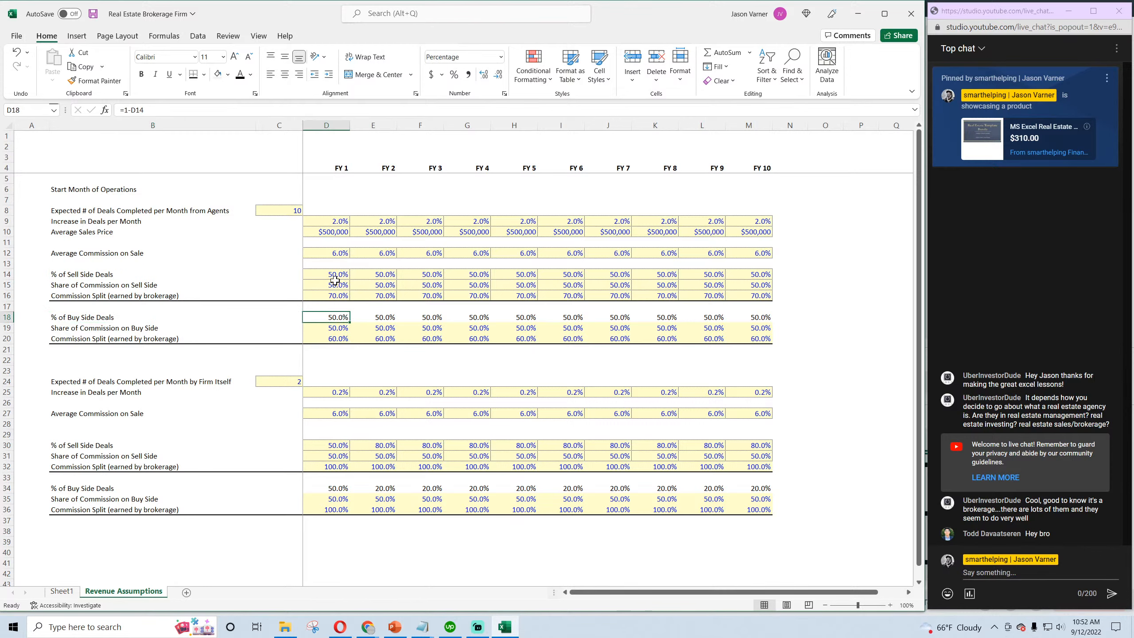
click(87, 277)
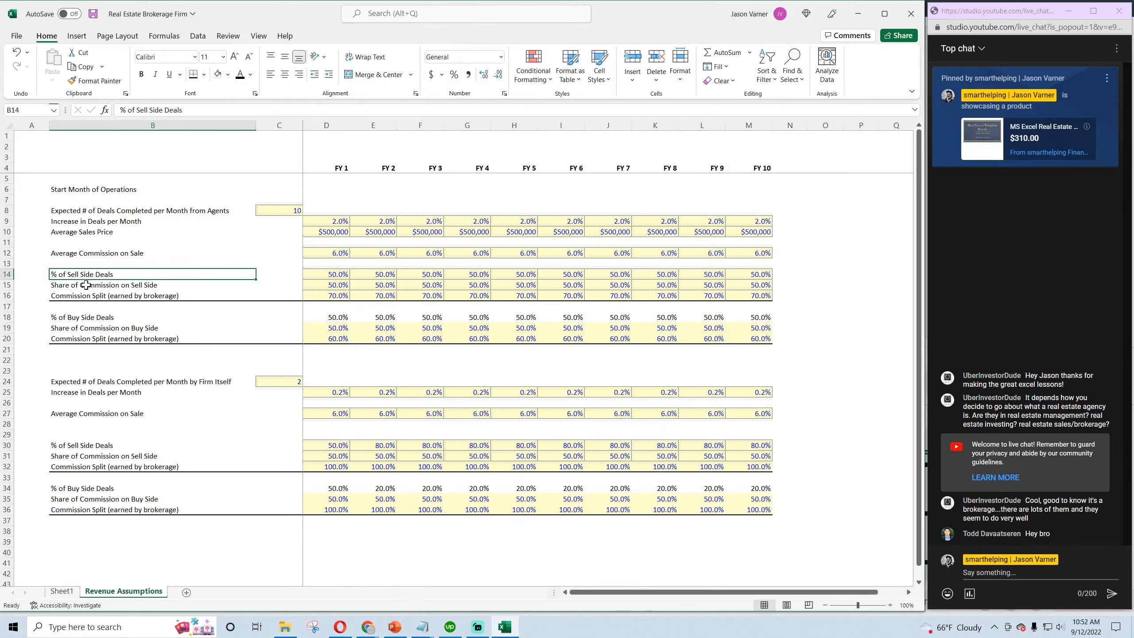
click(114, 288)
drag(203, 287, 527, 288)
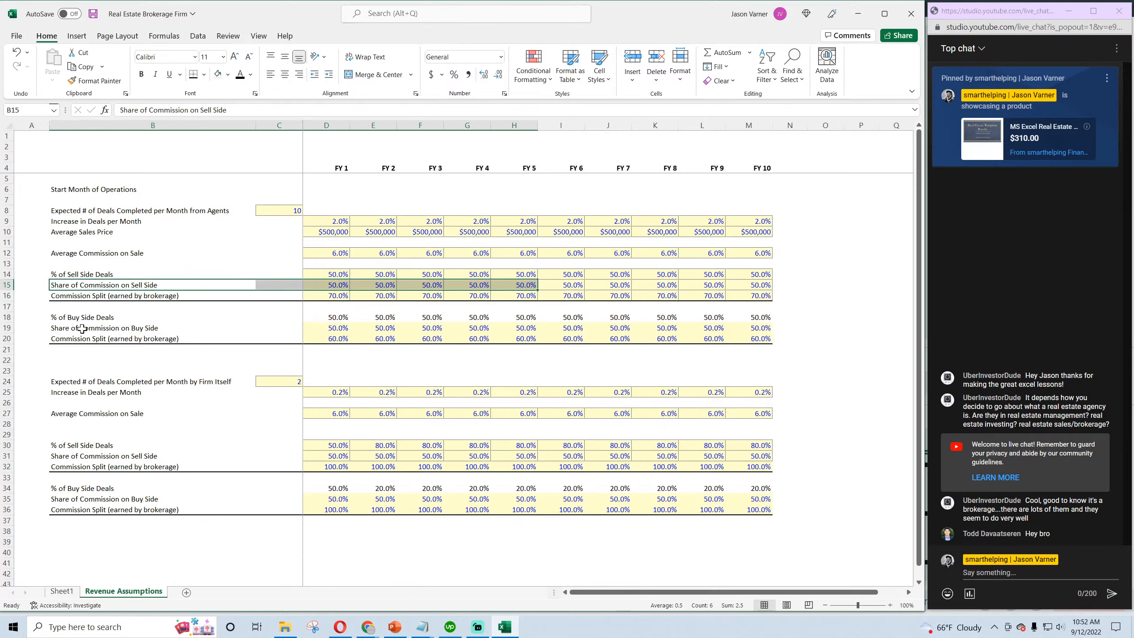
drag(81, 328, 760, 329)
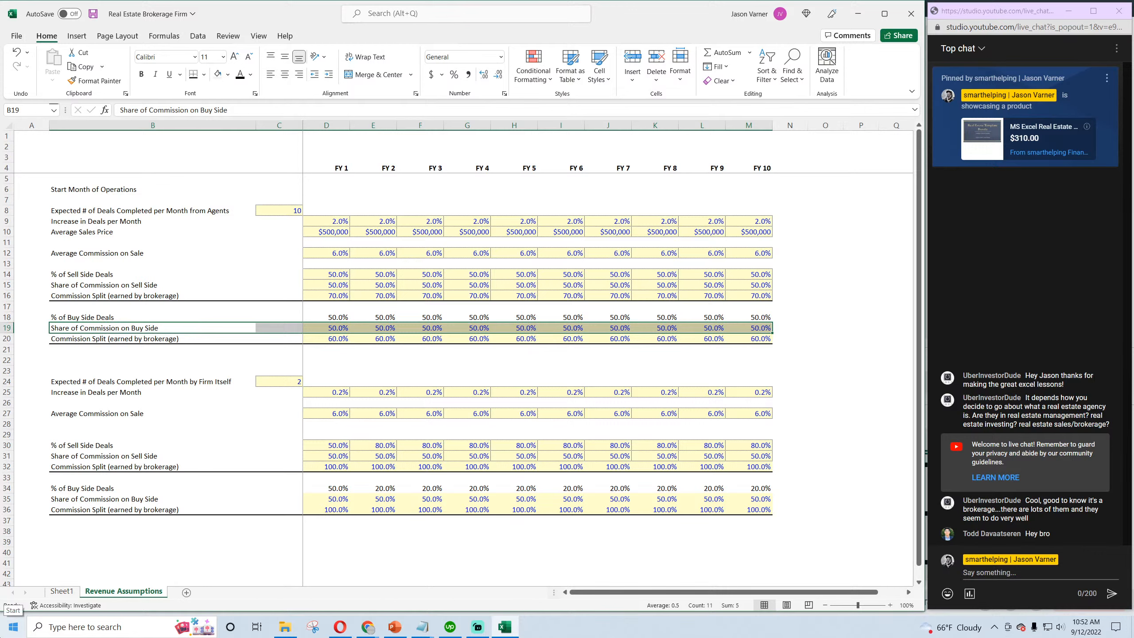
click(341, 292)
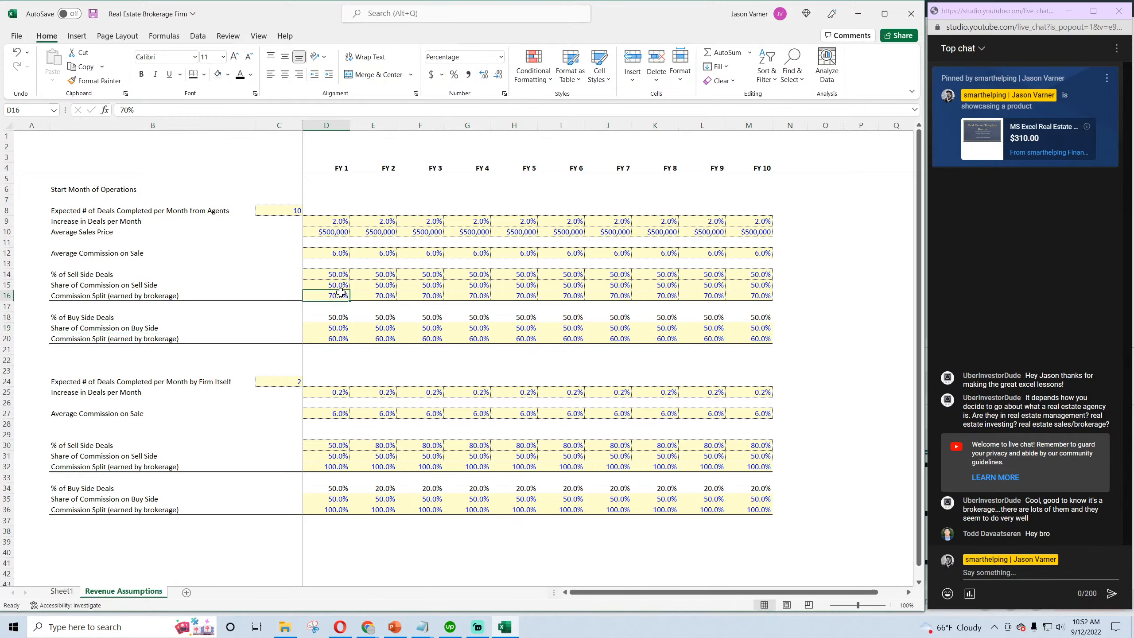
click(94, 287)
click(103, 298)
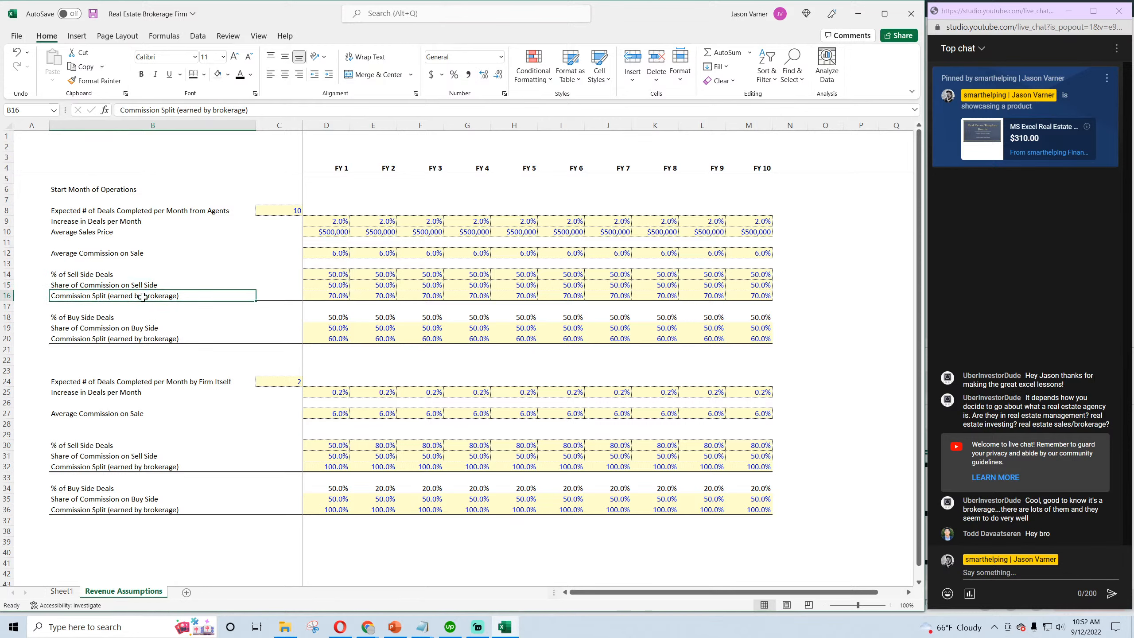
click(329, 293)
click(366, 296)
click(322, 338)
click(392, 338)
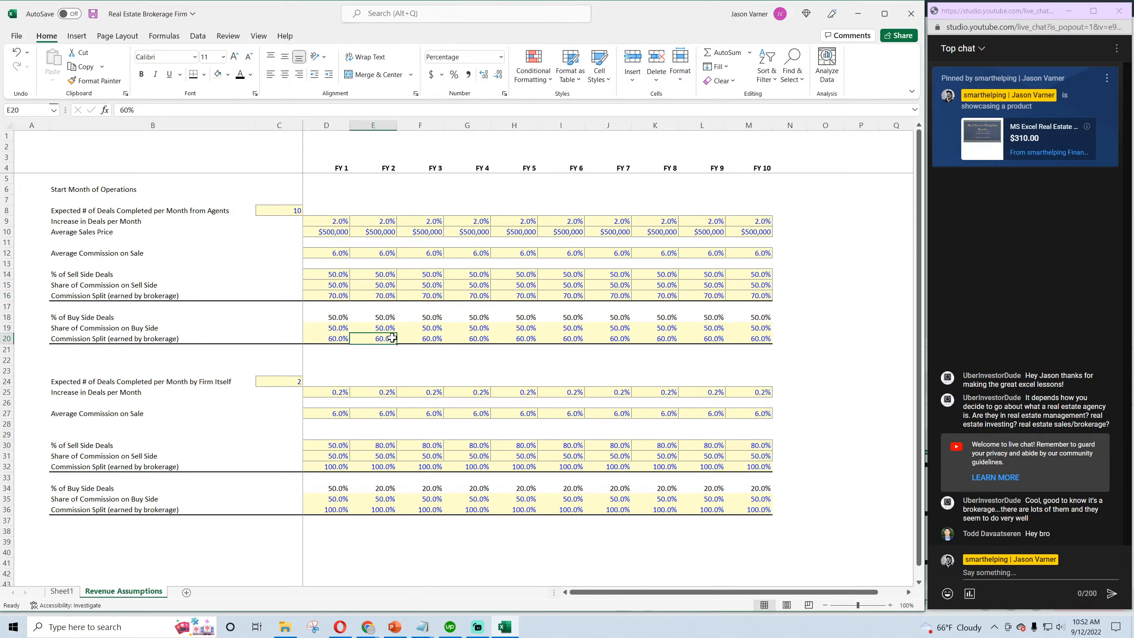
click(74, 383)
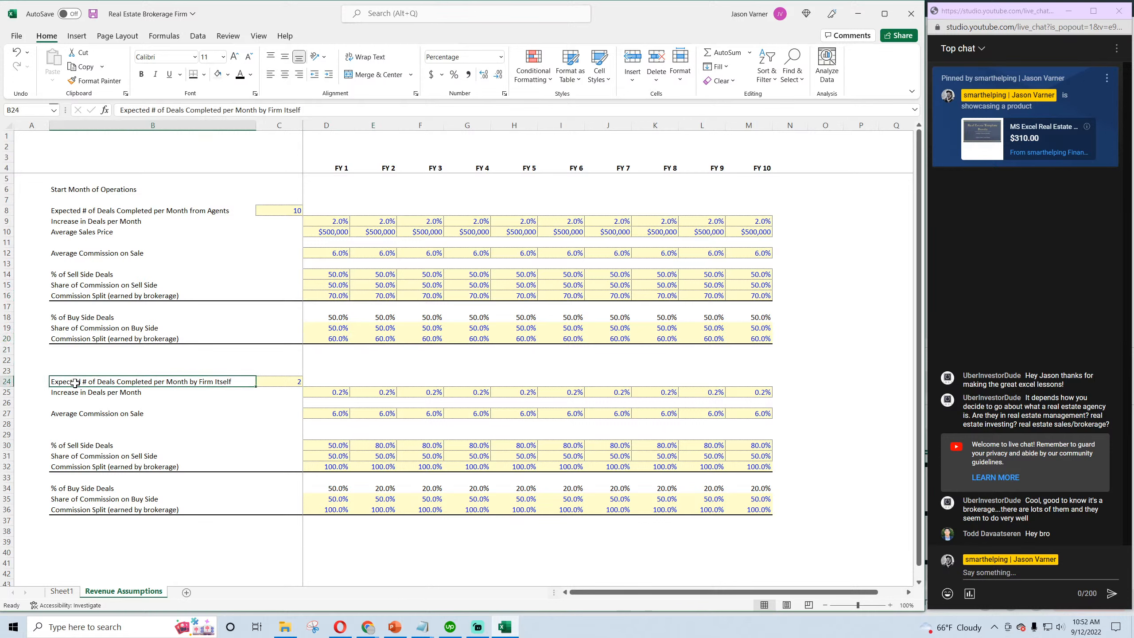
drag(74, 383, 167, 390)
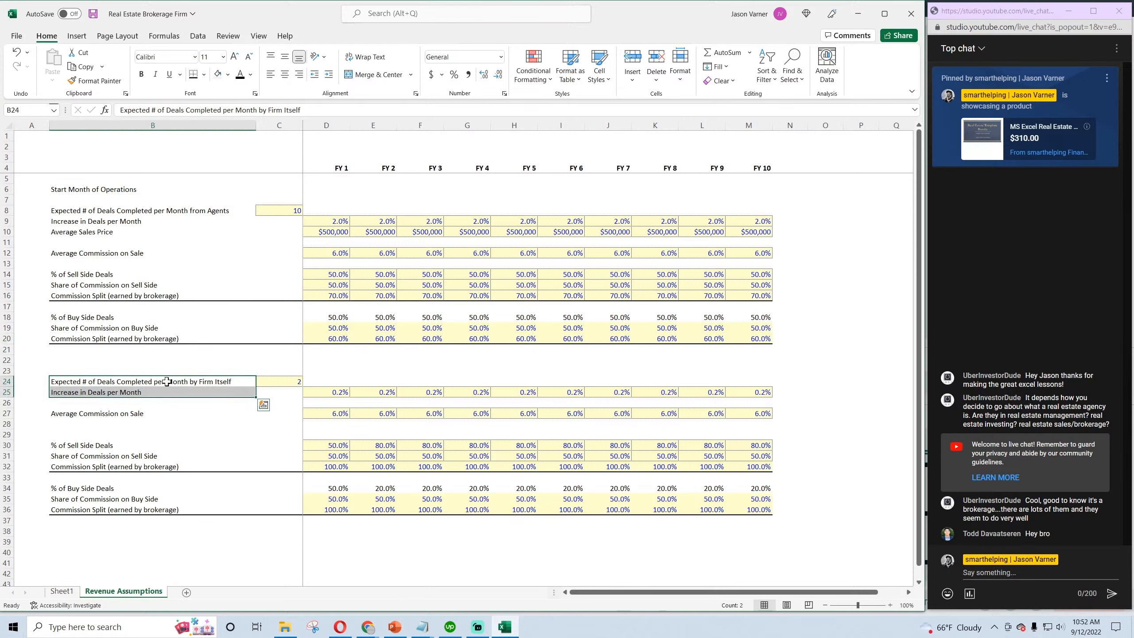
Copy the agents' Average Sales Price row, B10:M10, into row 26 of the firm's own deals section
click(293, 382)
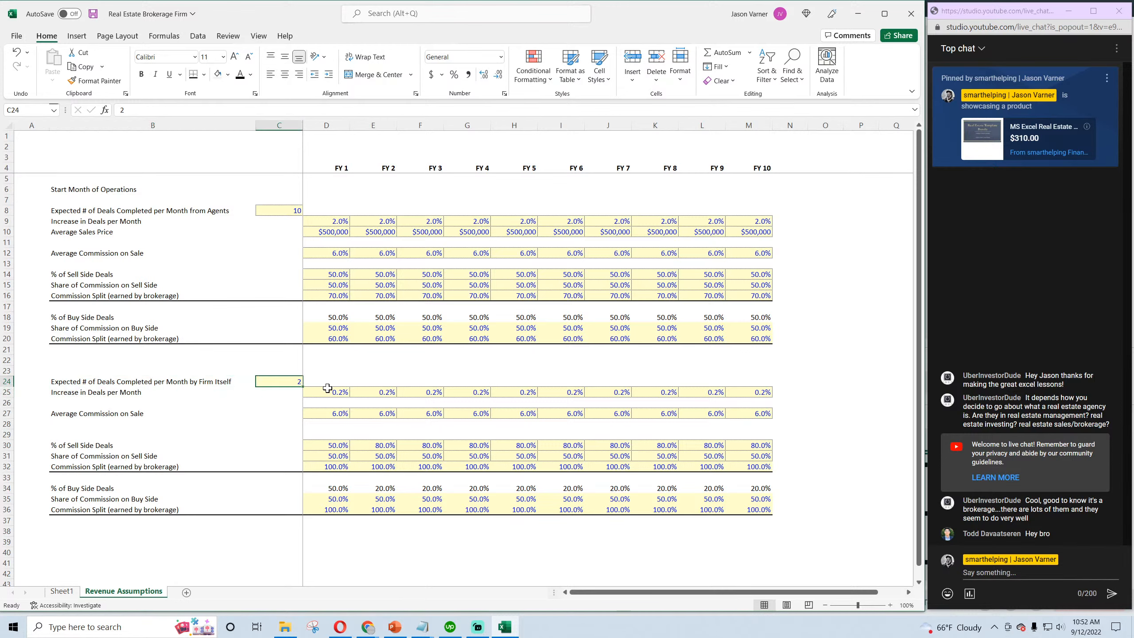
drag(87, 231, 759, 233)
right_click(754, 233)
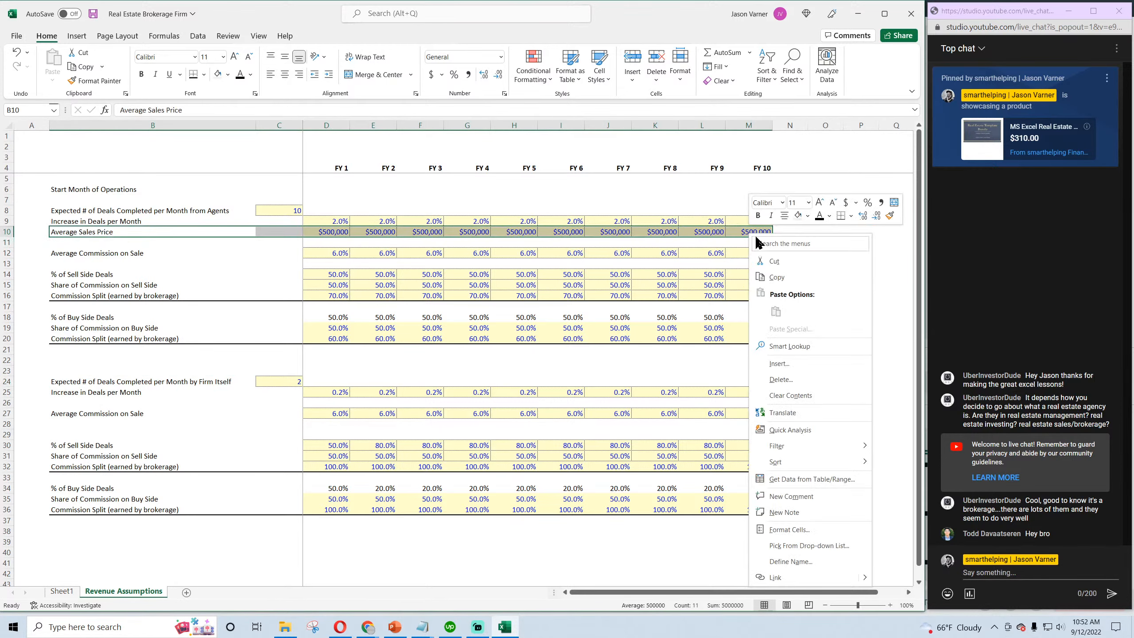
click(776, 277)
right_click(80, 405)
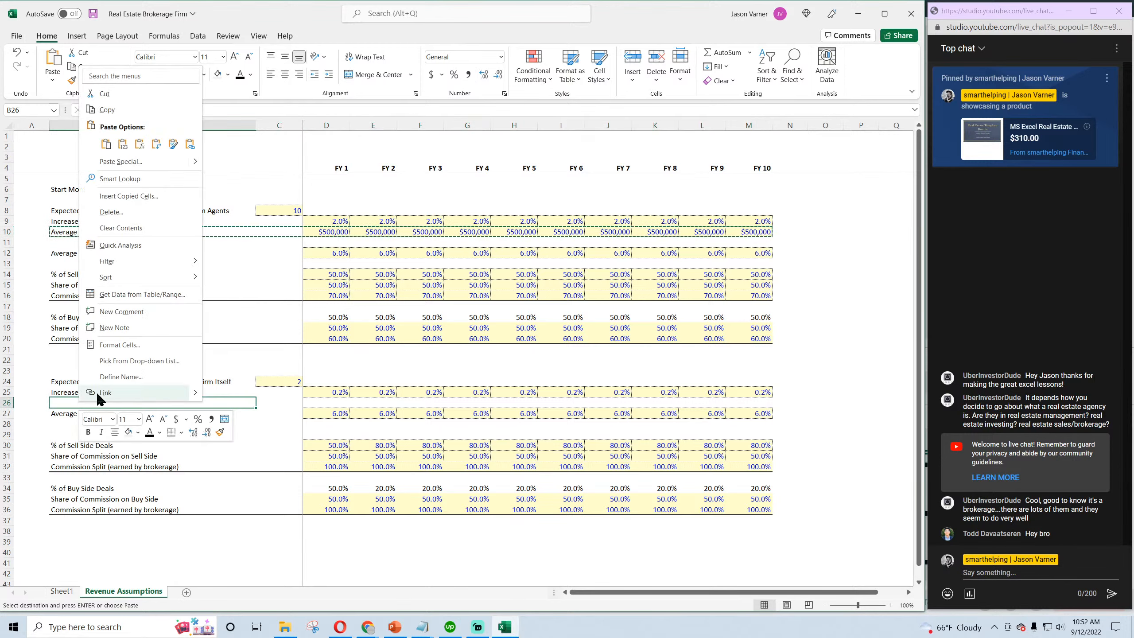
click(106, 144)
Insert a blank row above the firm's Average Commission on Sale in row 27 and save the workbook
right_click(7, 415)
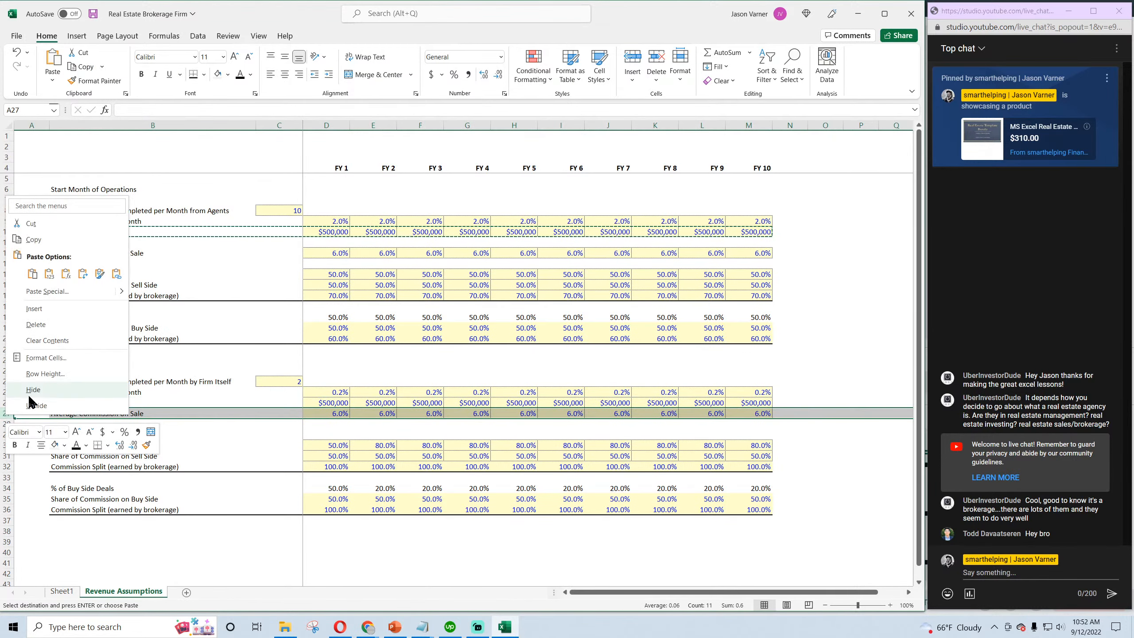
click(36, 312)
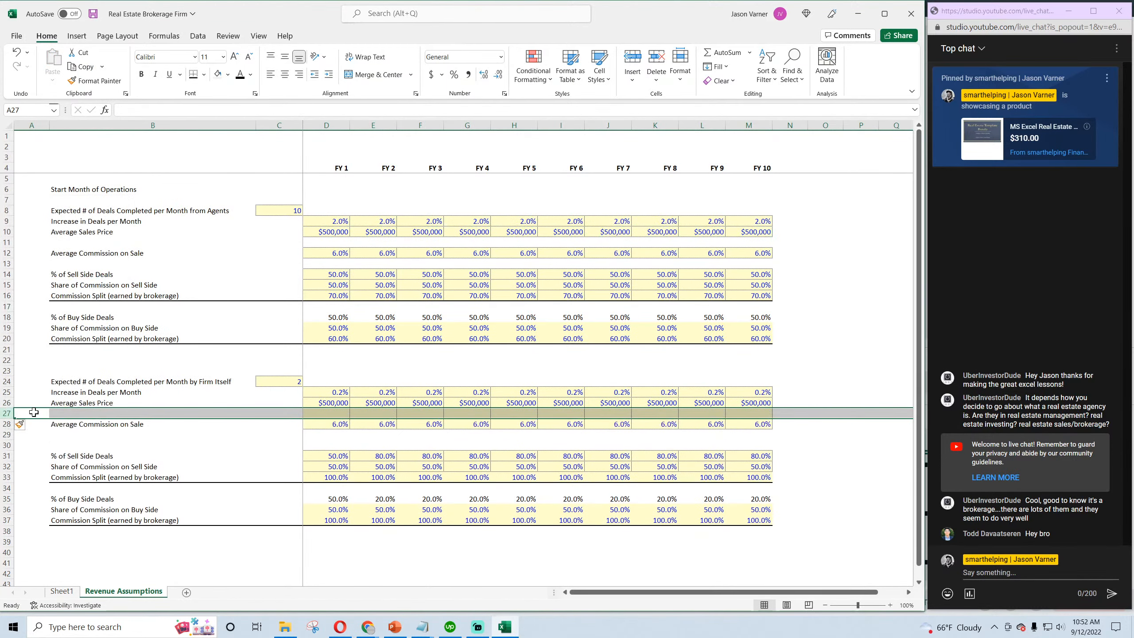
click(36, 446)
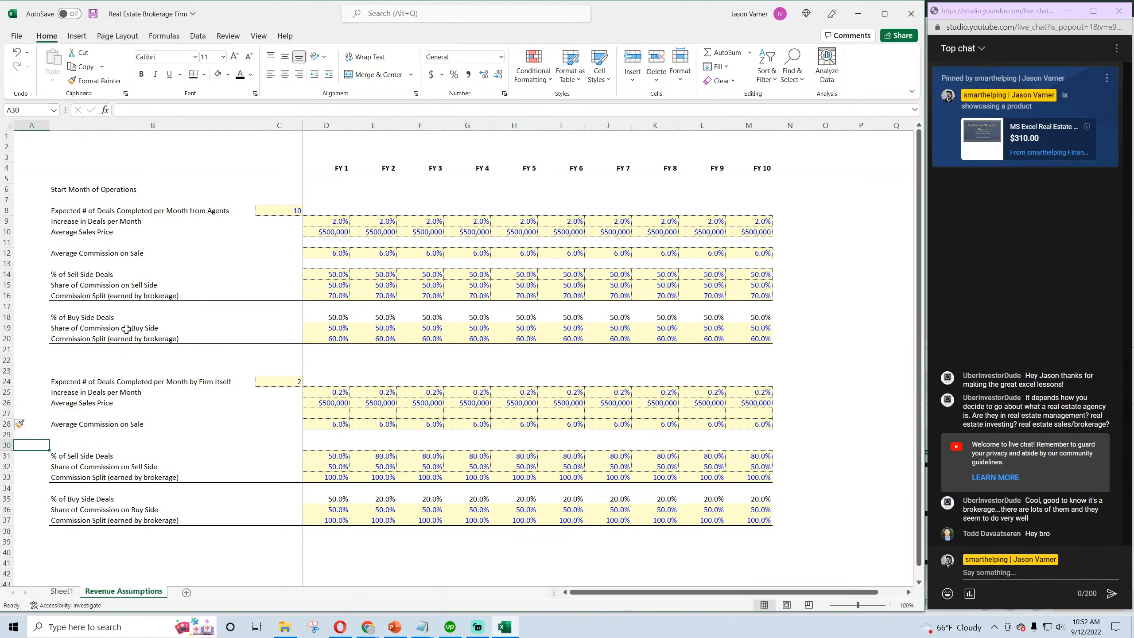
click(94, 15)
Compare the agents' deals block with the firm's own deals block, including the firm's sell-side commission split
drag(65, 210, 482, 320)
drag(140, 382, 710, 511)
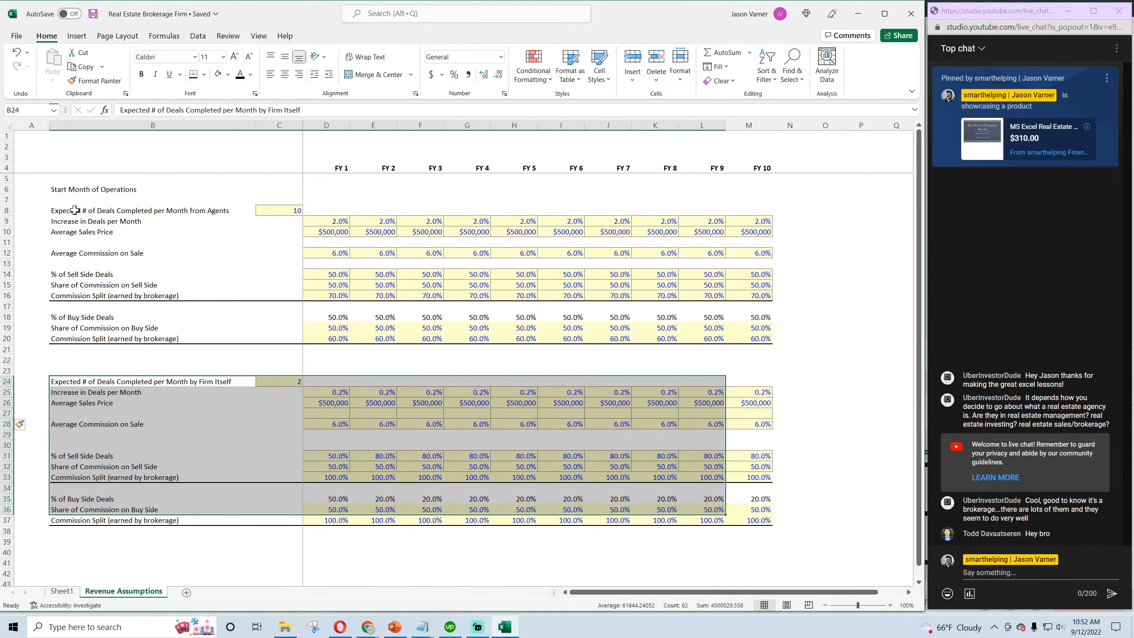
drag(75, 211, 734, 335)
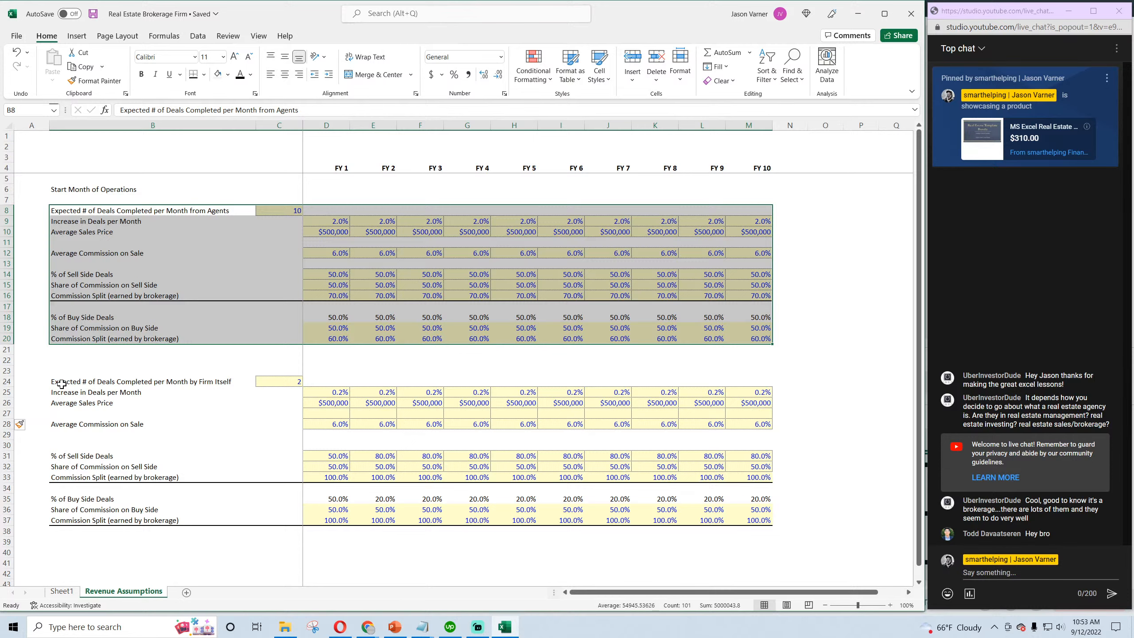
drag(62, 383, 759, 521)
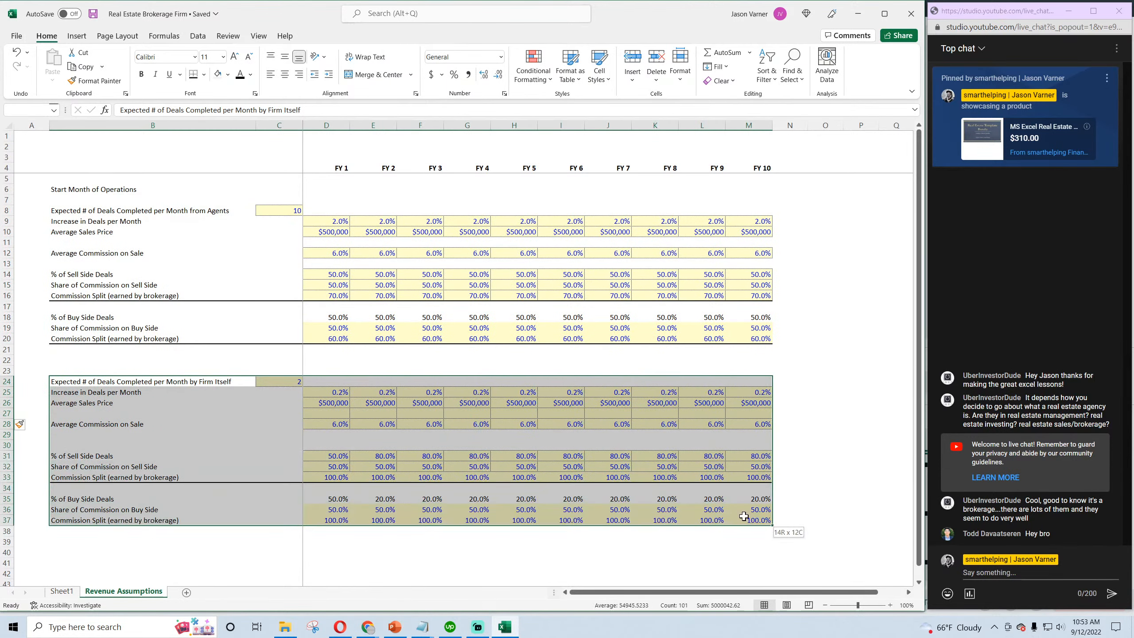
click(344, 478)
click(120, 476)
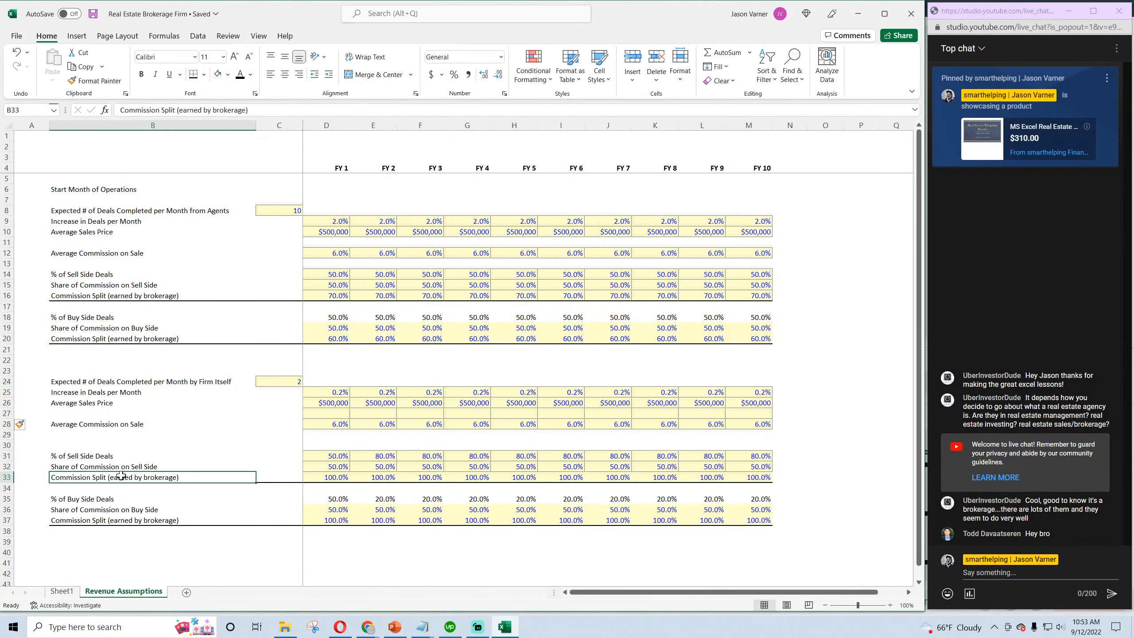
drag(334, 477, 761, 477)
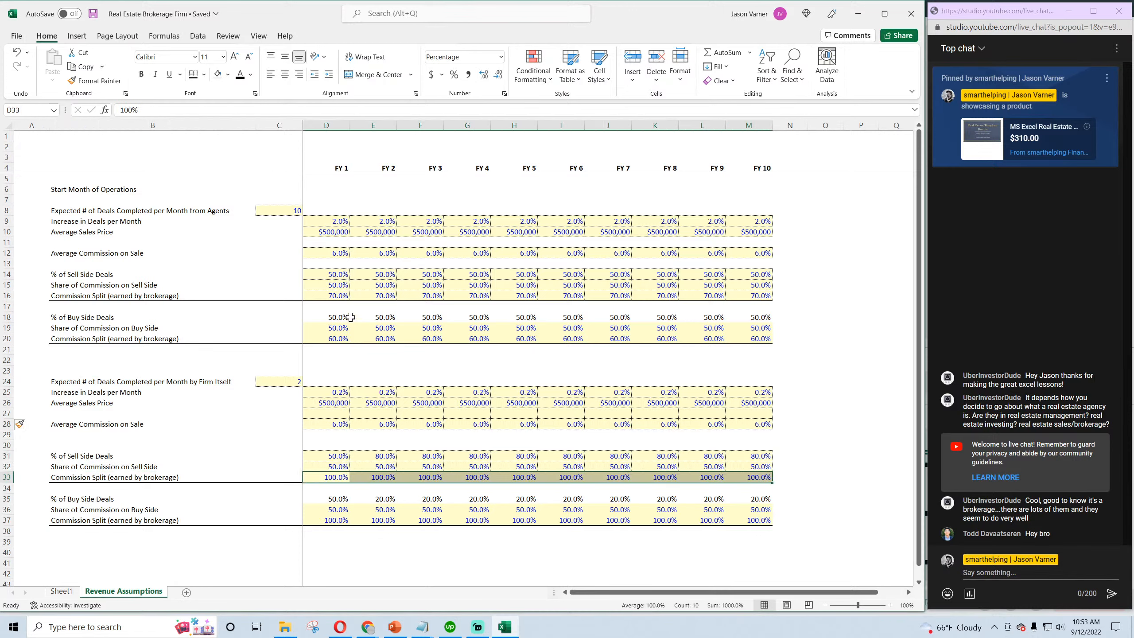
Copy the agents' sell-side Commission Split row, B16:M16, onto the firm's Commission Split rows 33 and 37
drag(112, 297, 766, 297)
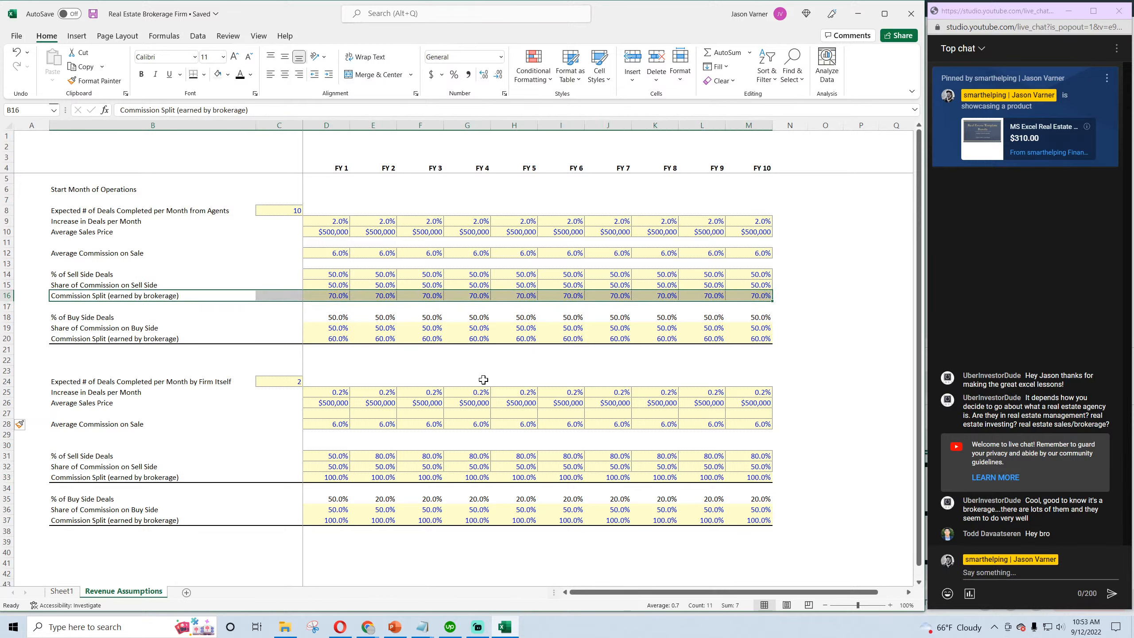
key(ctrl+c)
click(76, 477)
key(ctrl+v)
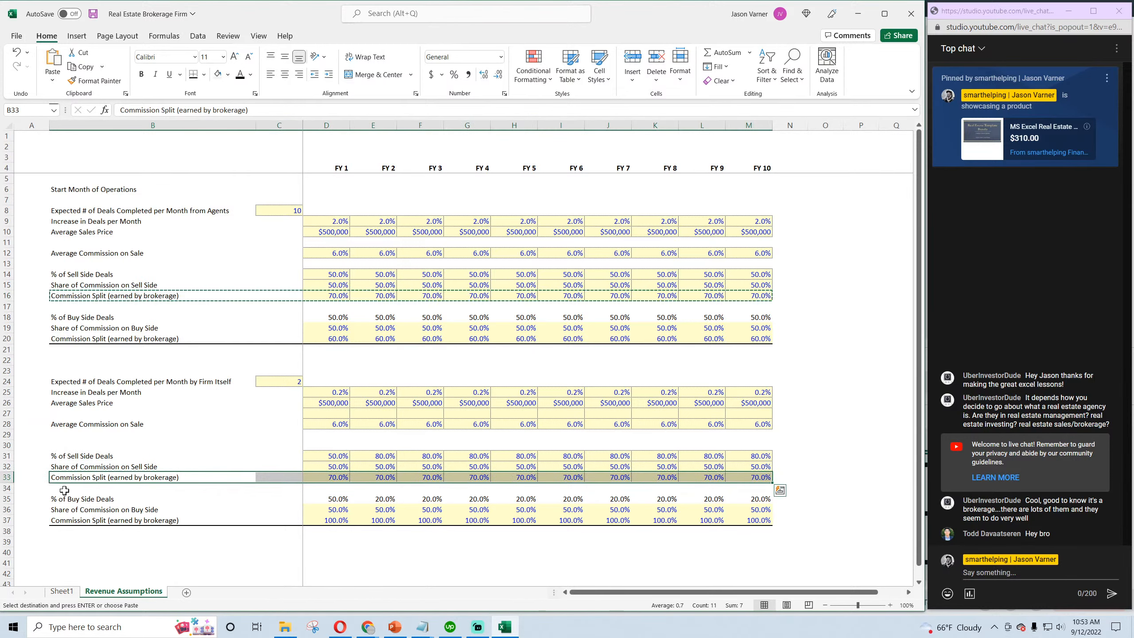
click(65, 510)
click(71, 520)
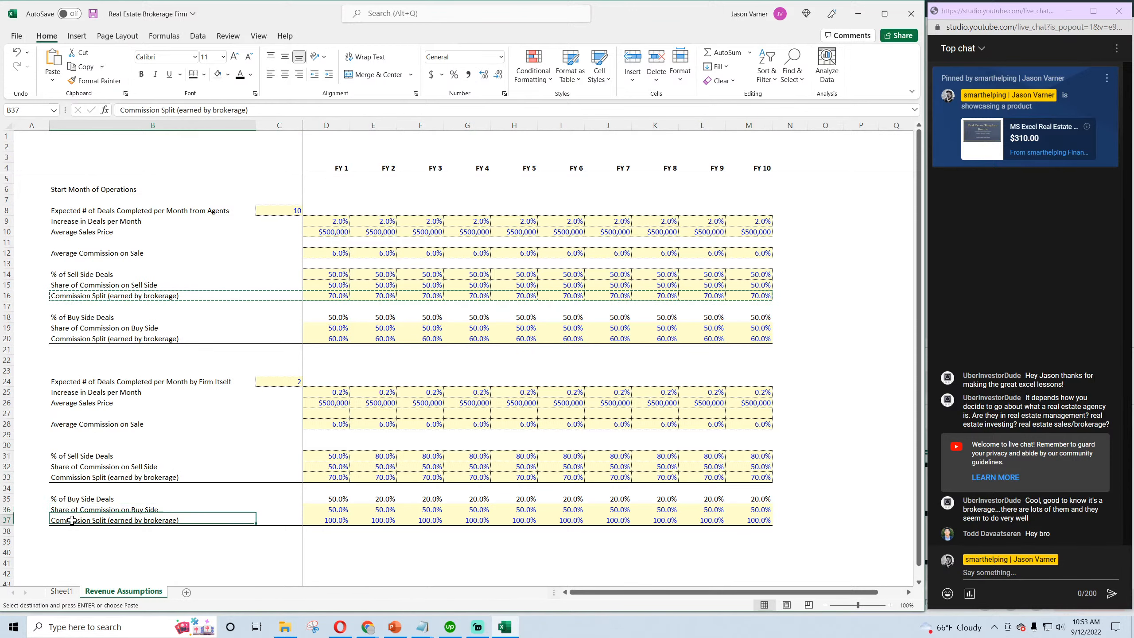
key(ctrl+v)
Set the firm's sell-side Commission Split to 100% in all ten fiscal years, D33:M33
click(335, 476)
text(10)
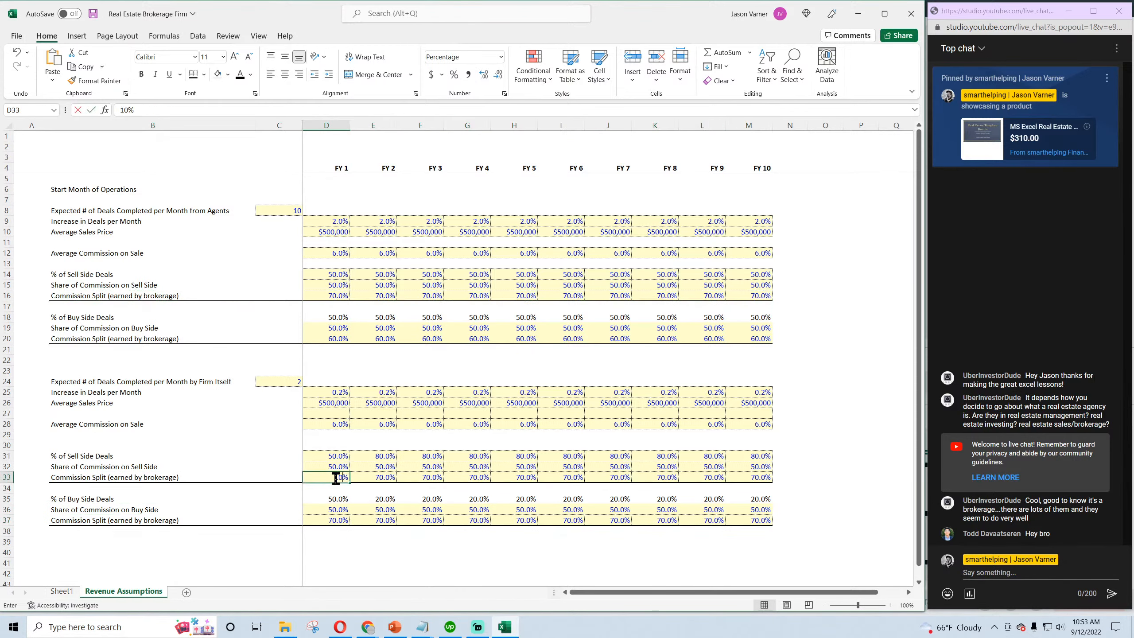
text(0)
key(Return)
click(336, 477)
drag(350, 482, 788, 482)
Set the firm's buy-side Commission Split to 100% in all ten fiscal years, D37:M37
click(341, 520)
text(100)
key(Return)
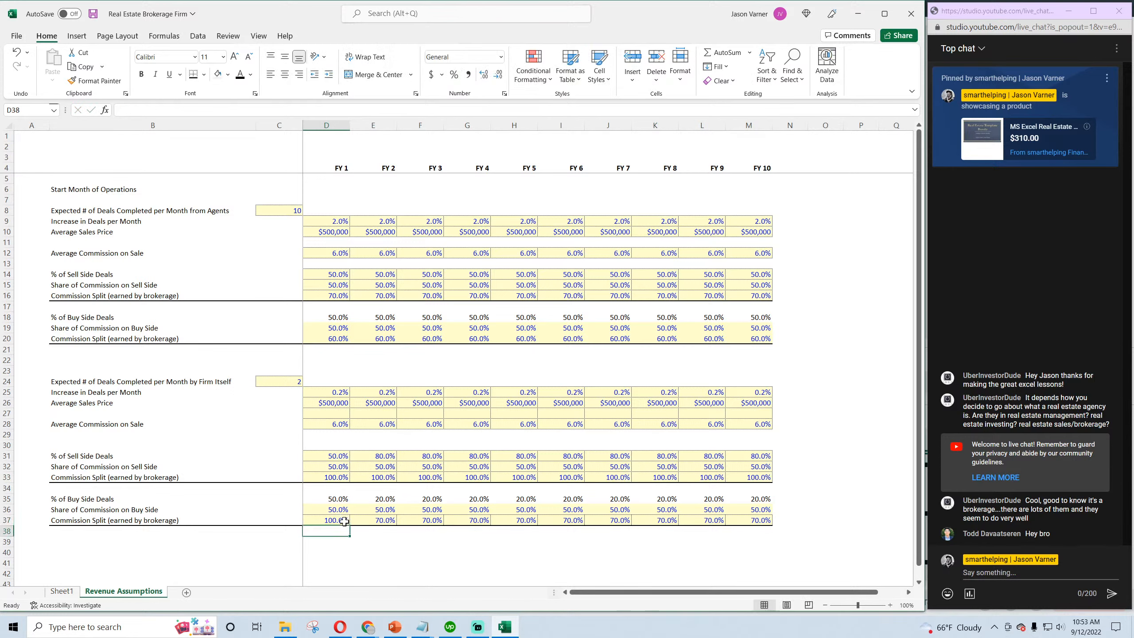
click(345, 521)
mouse_move(350, 526)
mouse_down()
mouse_move(772, 523)
mouse_move(332, 513)
mouse_up()
Apply borders to the firm's Share of Commission on Buy Side cells, D36:M36, and save the workbook
click(205, 75)
click(228, 186)
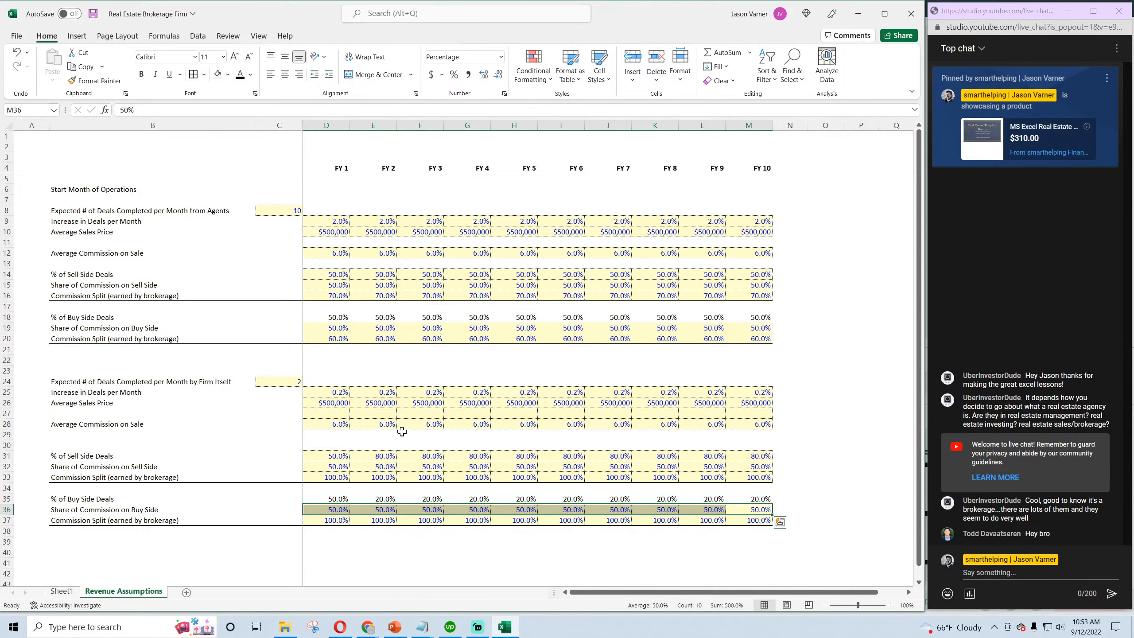
click(402, 431)
click(335, 521)
click(376, 522)
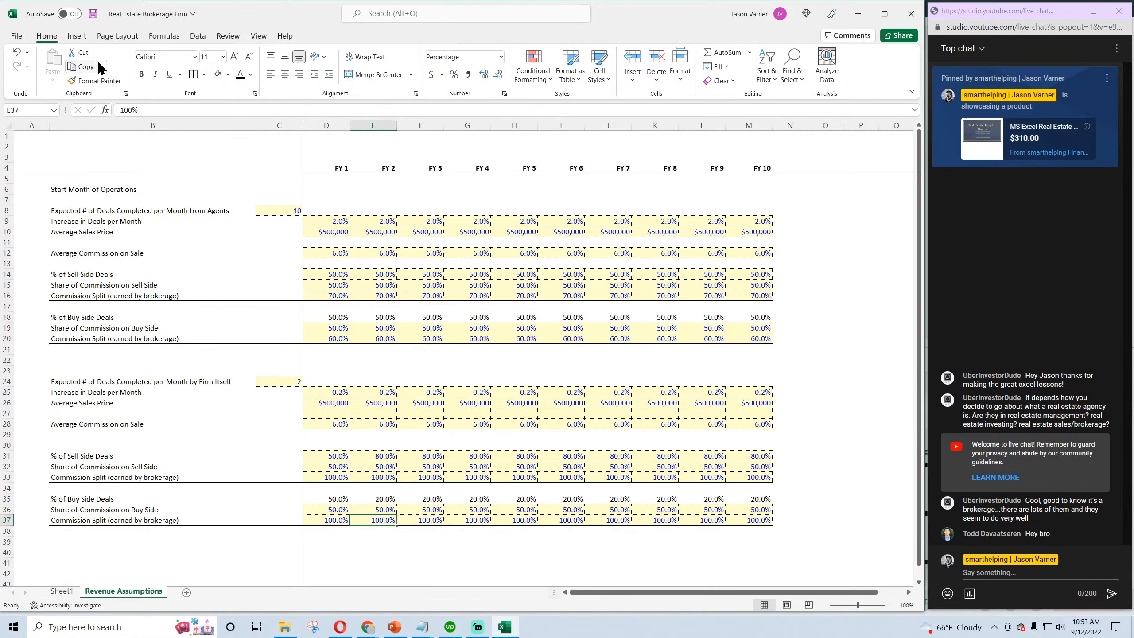
click(94, 14)
Review the agents' yearly average sales prices, starting deal count and increase in deals, and the firm's spacer row 27
click(330, 231)
click(74, 410)
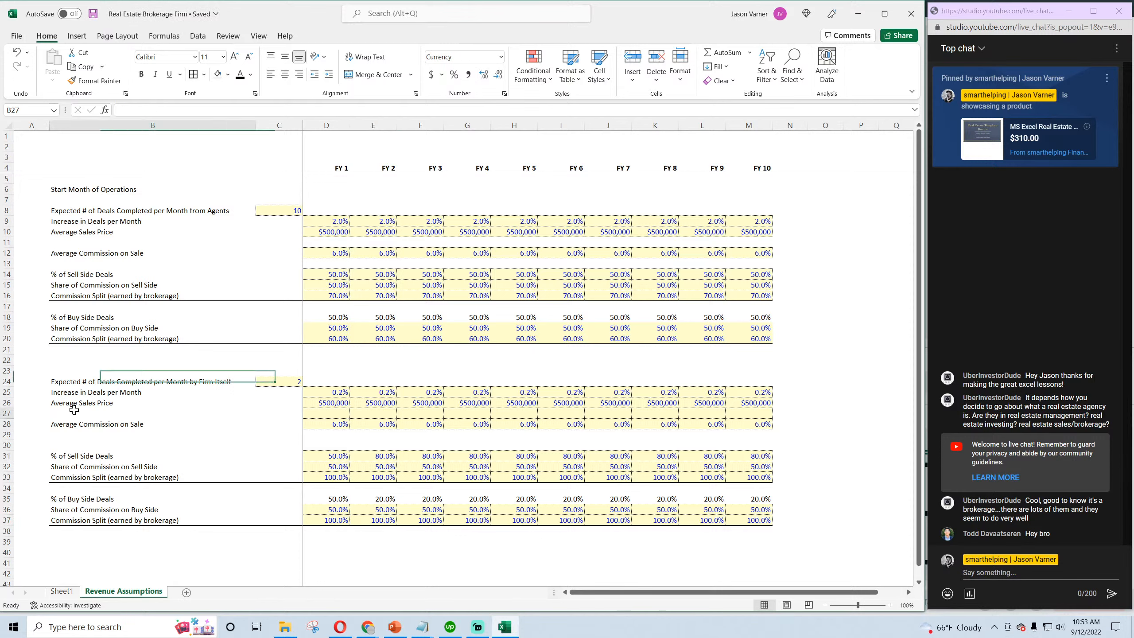
drag(74, 410, 797, 414)
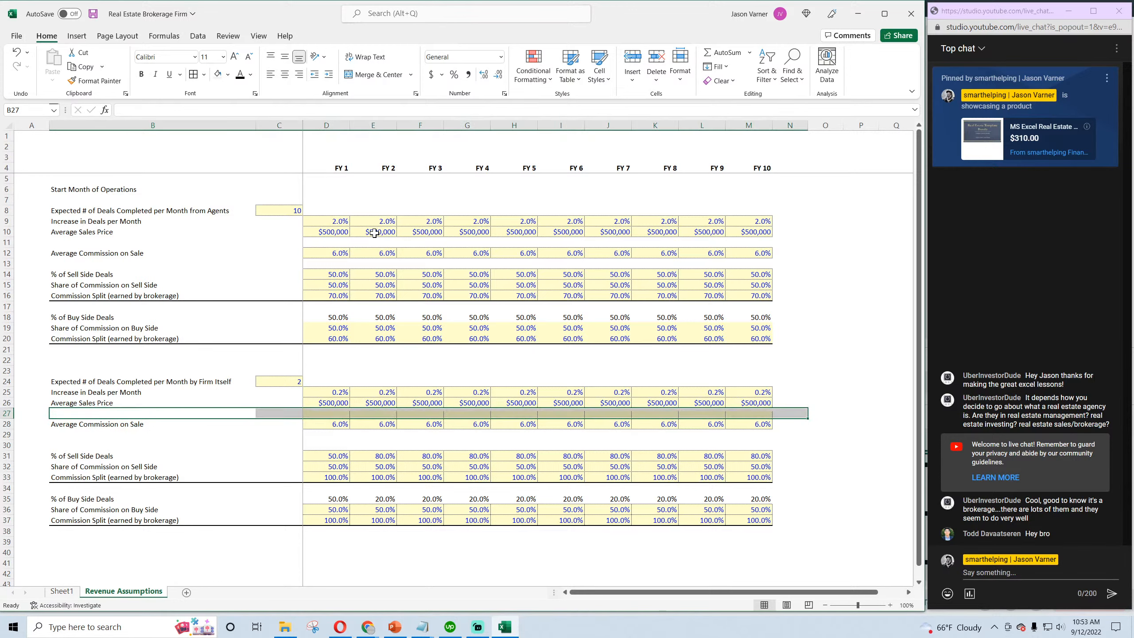
click(335, 233)
click(378, 232)
click(432, 233)
click(514, 232)
click(557, 231)
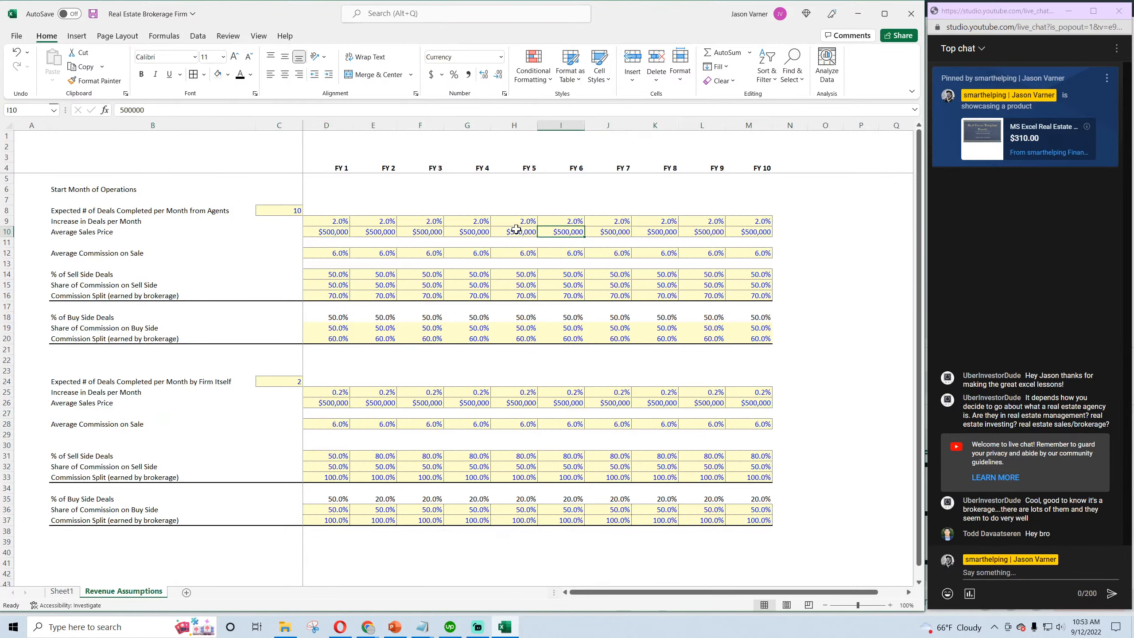
click(291, 210)
click(337, 221)
click(439, 222)
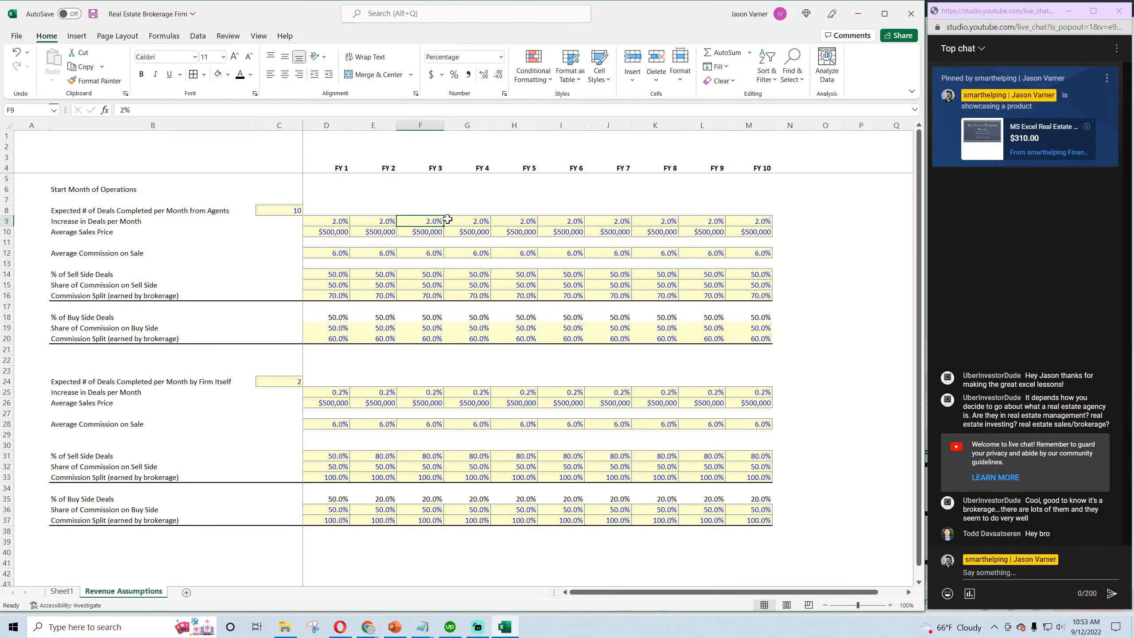
Save the workbook with the current revenue assumptions
click(93, 14)
click(91, 244)
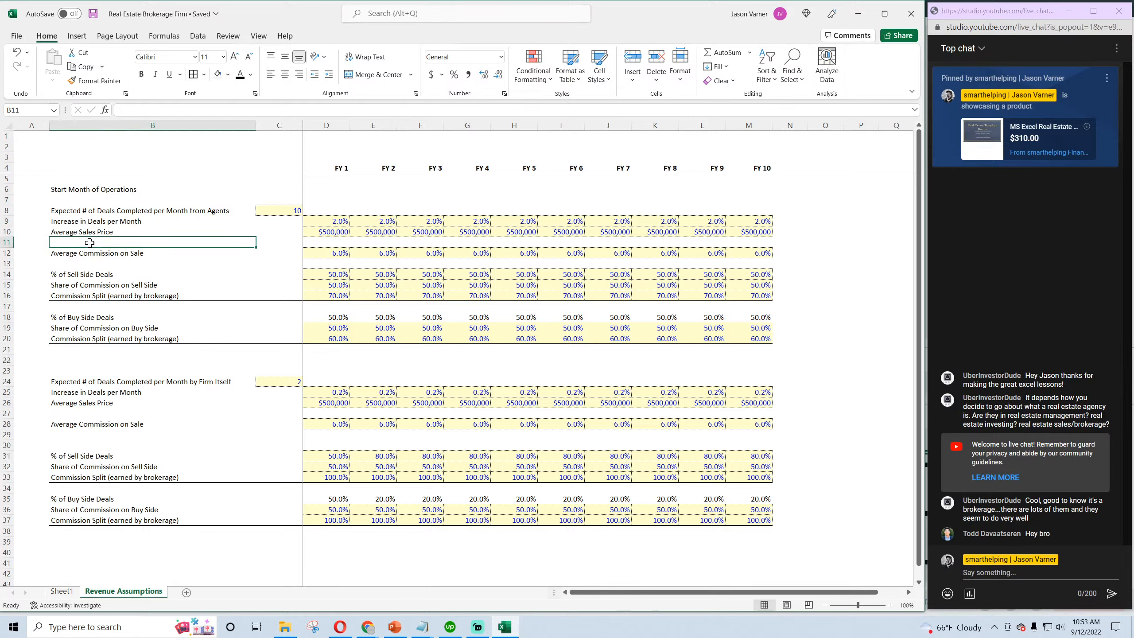
click(94, 14)
Examine the notes on Sheet1 about commission splits, services offered to agents and potential franchise fees
click(61, 592)
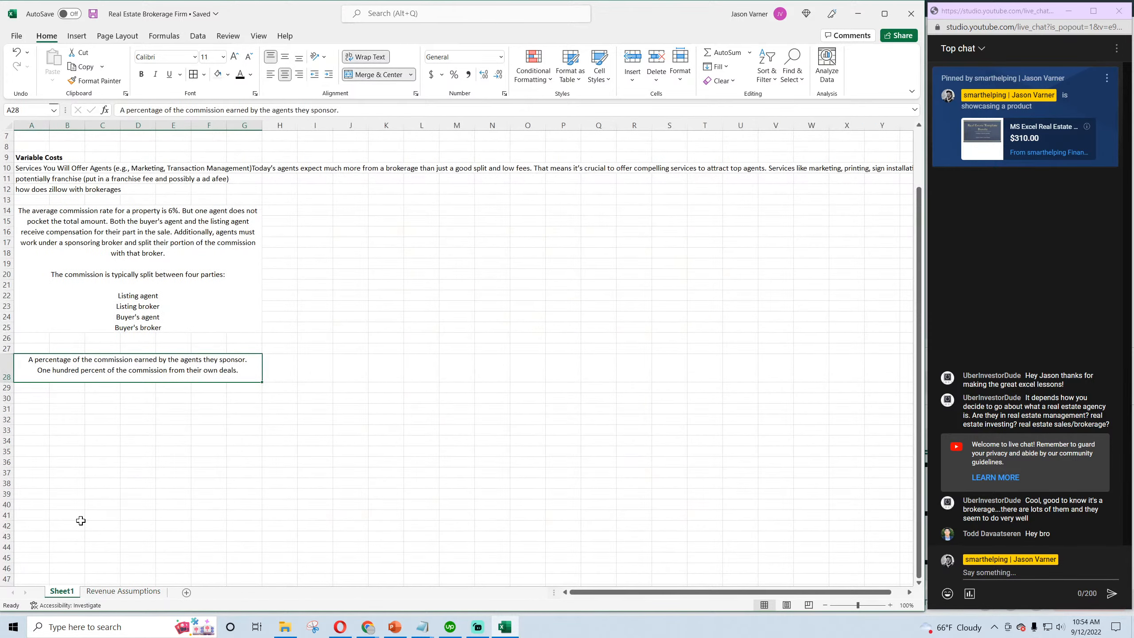
click(143, 293)
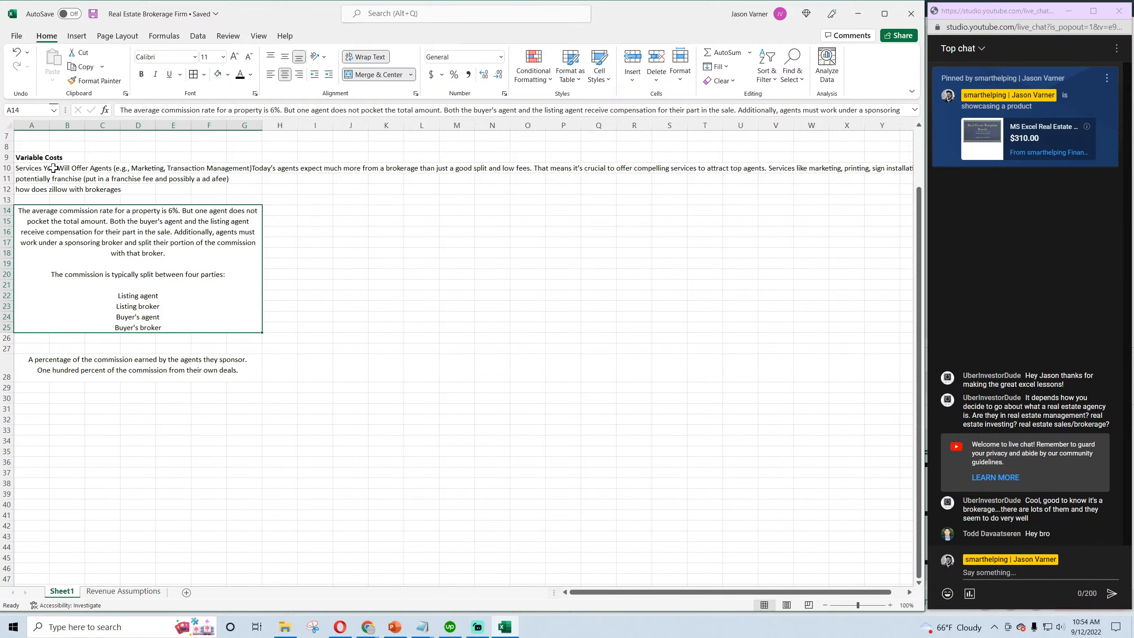
click(30, 169)
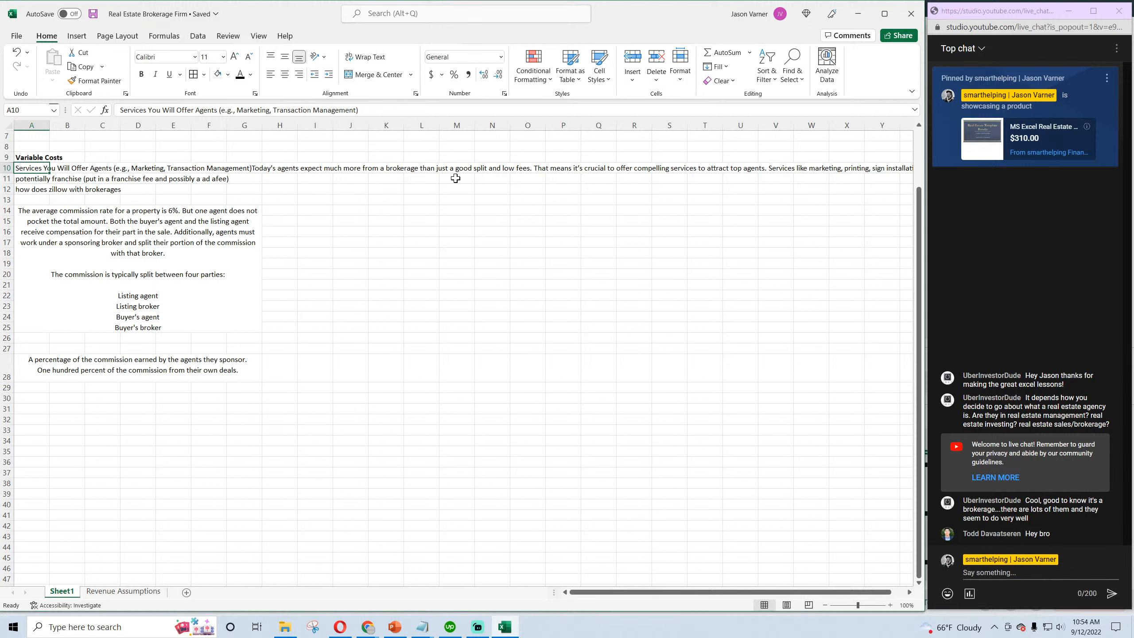
drag(34, 181, 227, 183)
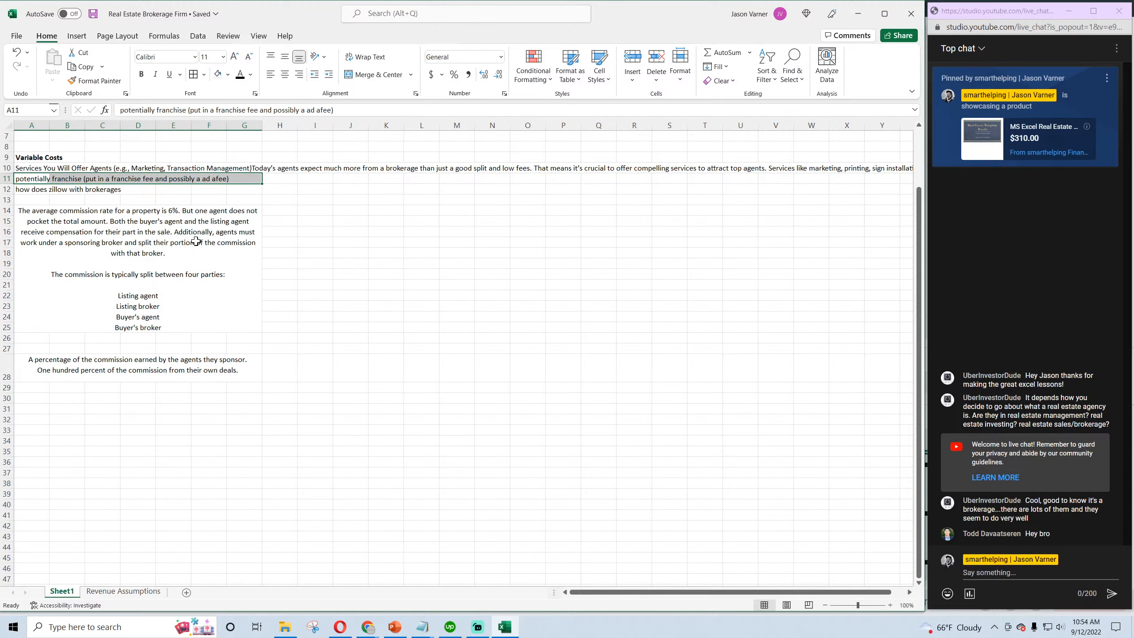
click(42, 168)
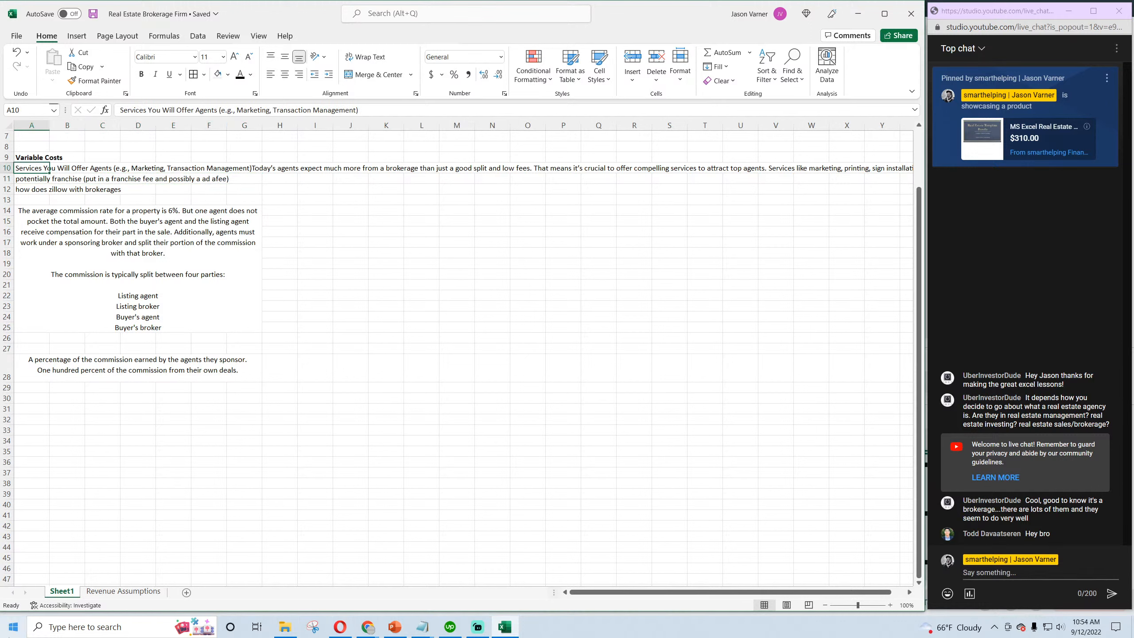
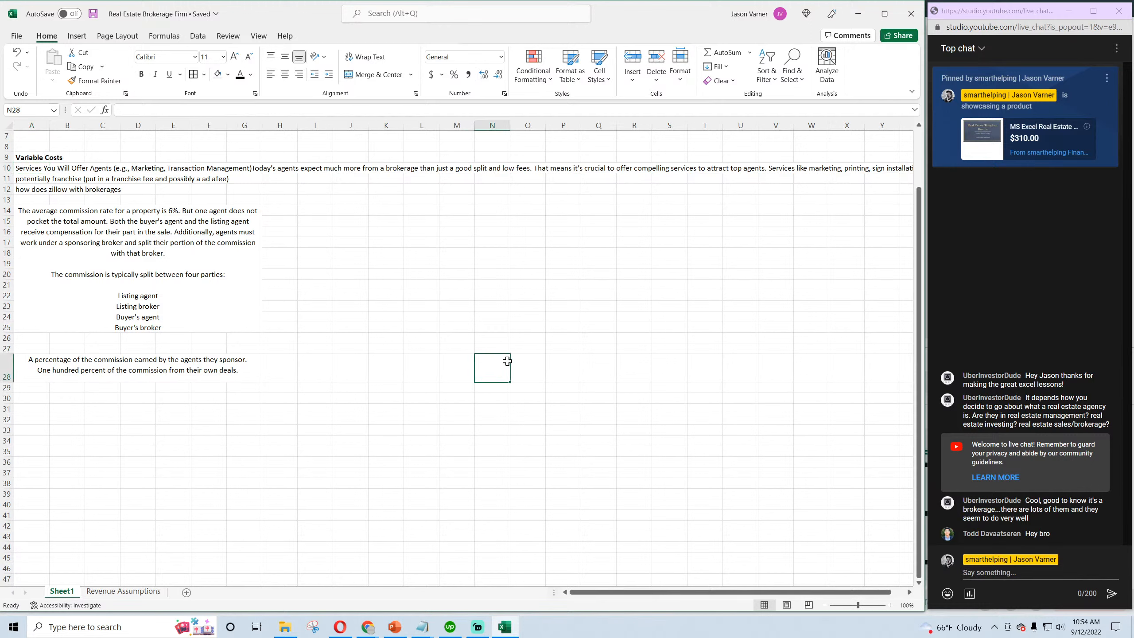
drag(36, 157, 518, 377)
Return to the Revenue Assumptions sheet and color its tab with the recently used blue
click(118, 590)
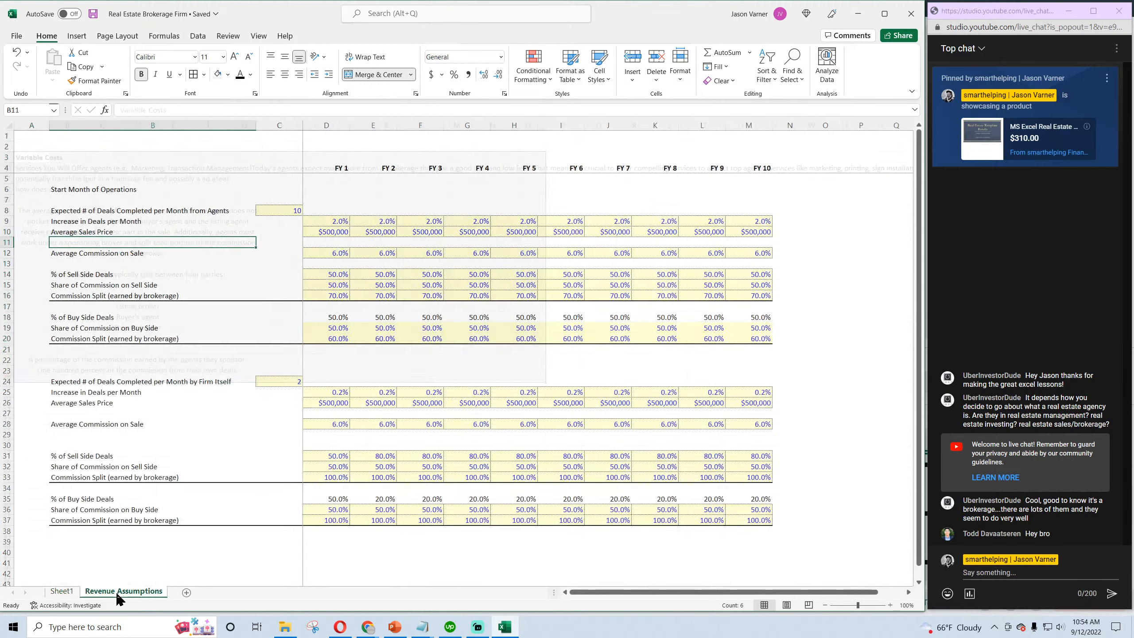
right_click(118, 590)
mouse_move(171, 535)
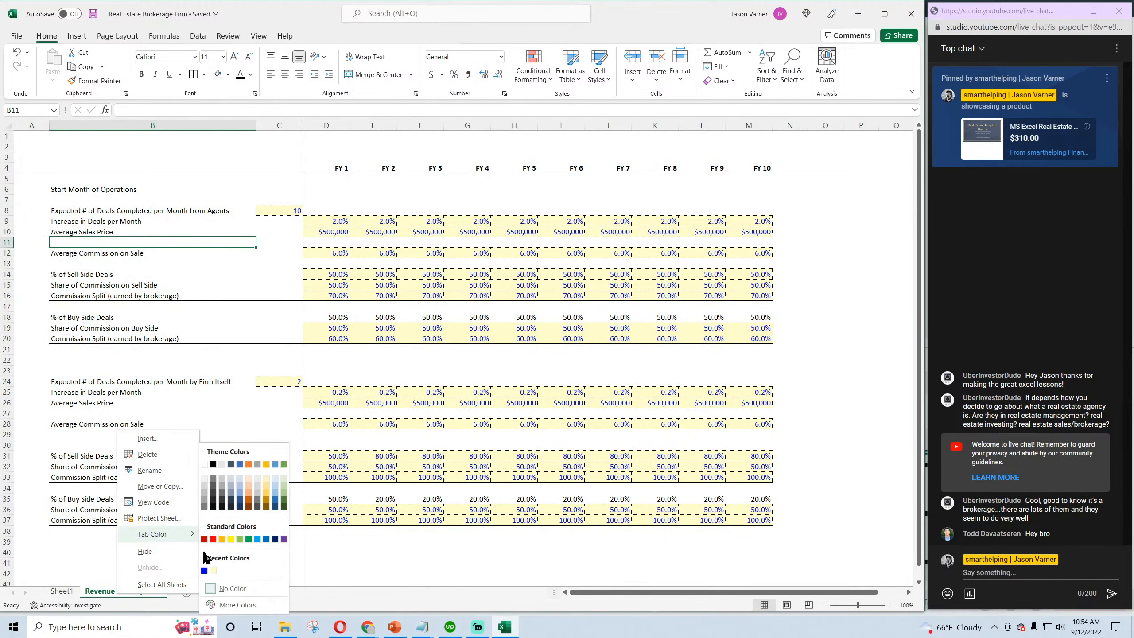
click(211, 573)
Check the agents' deal count and monthly increase rows and the Start Month of Operations label
click(327, 244)
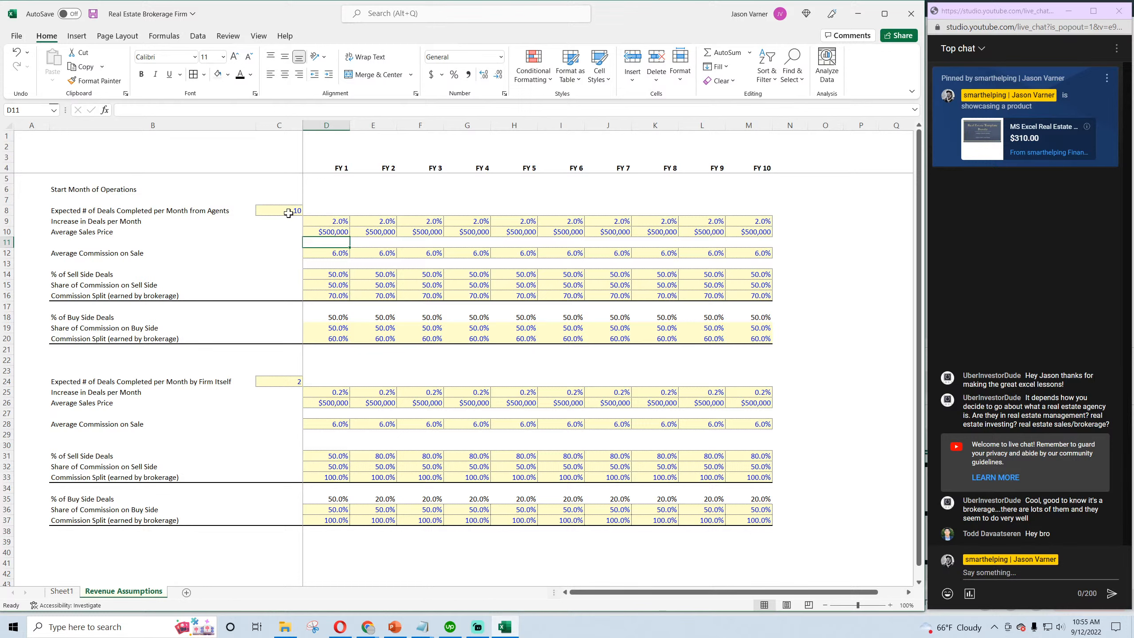
drag(152, 213, 732, 220)
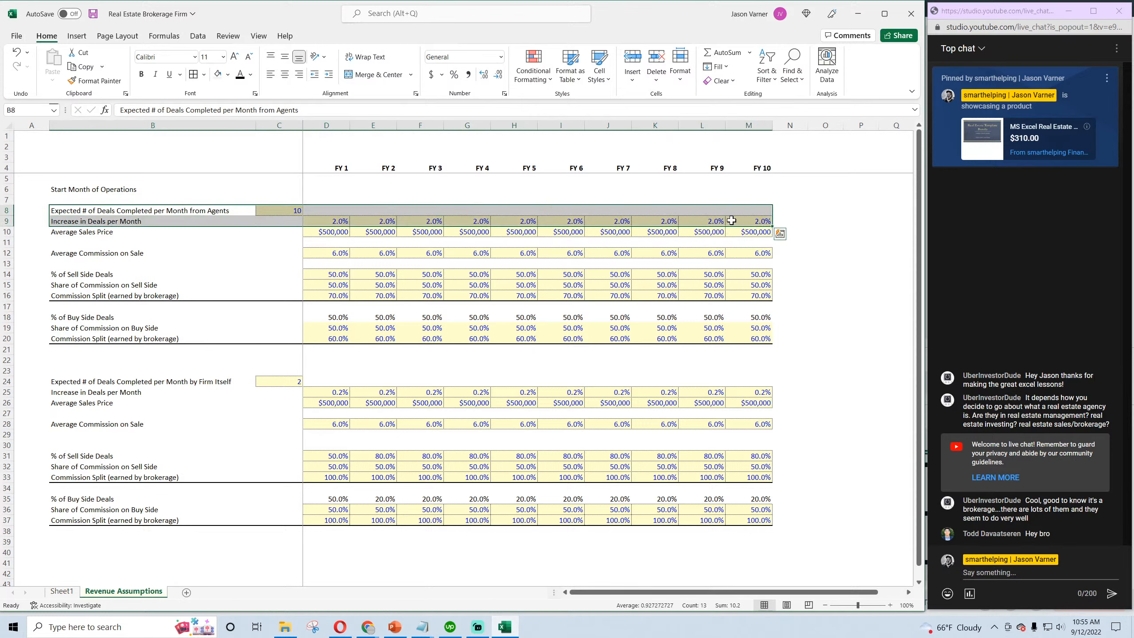
click(80, 241)
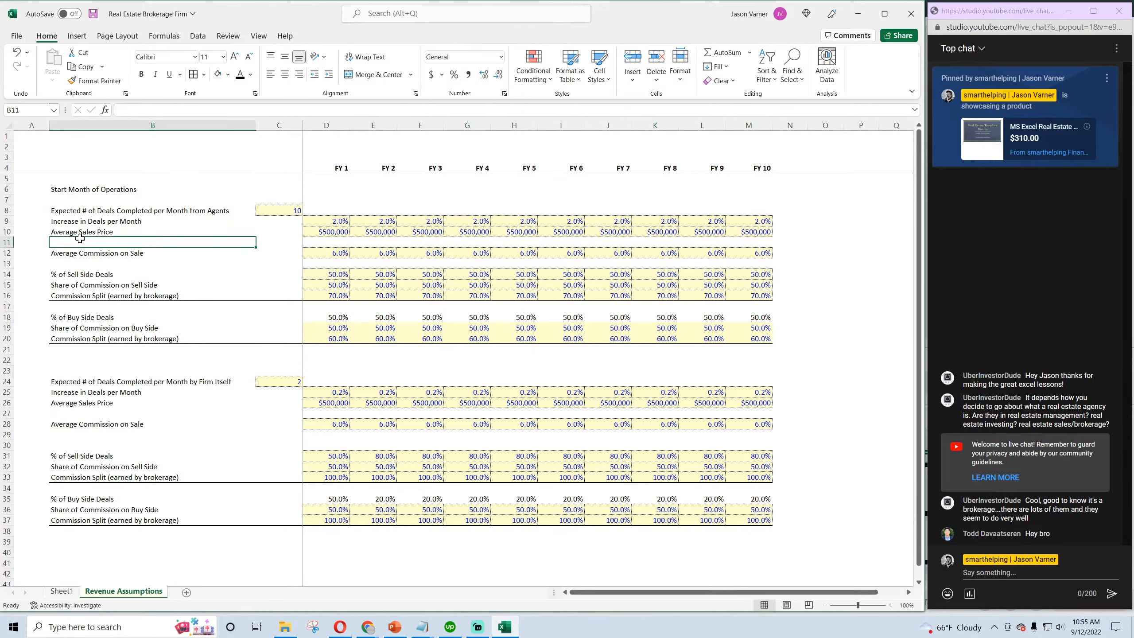
click(84, 189)
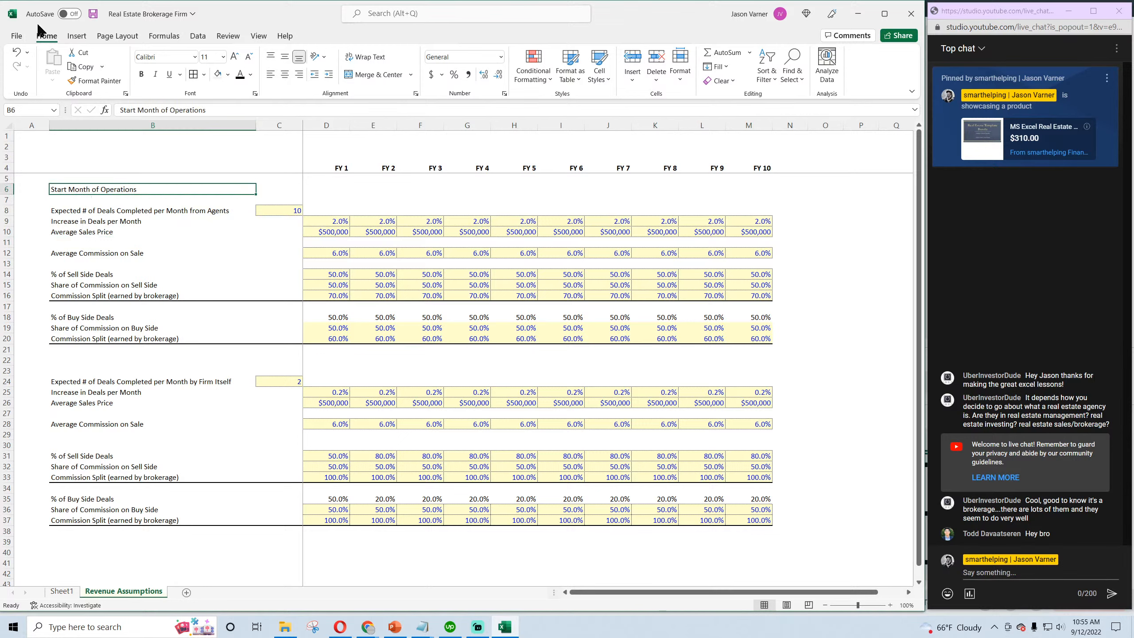
Save the workbook and review the firm's assumption block and the agents' deal count label
click(92, 15)
drag(76, 381, 765, 521)
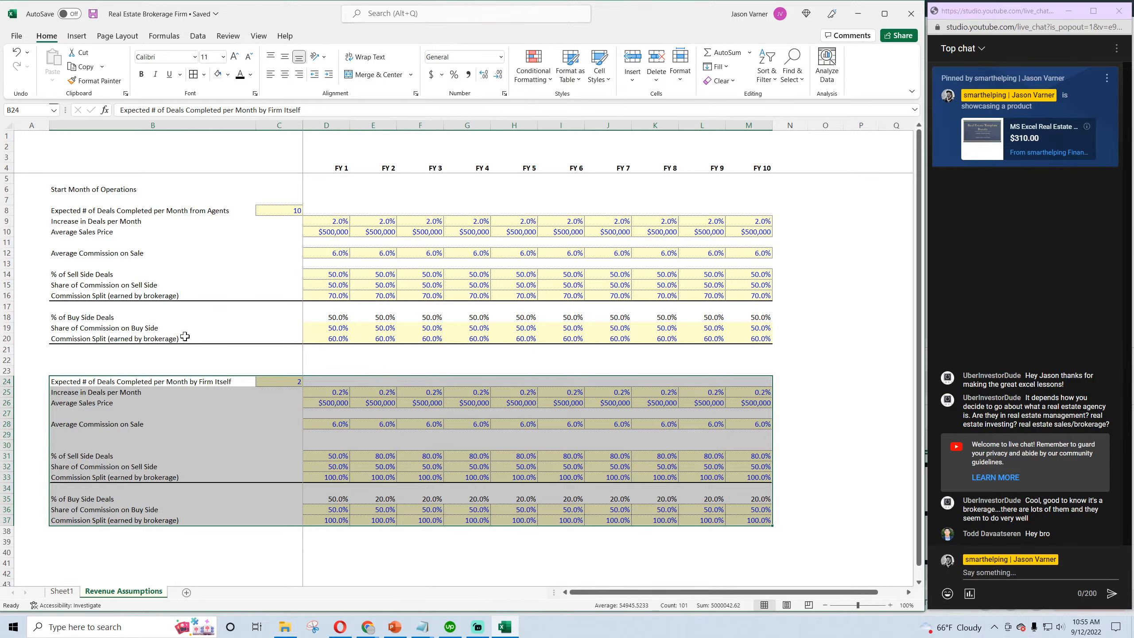
click(102, 210)
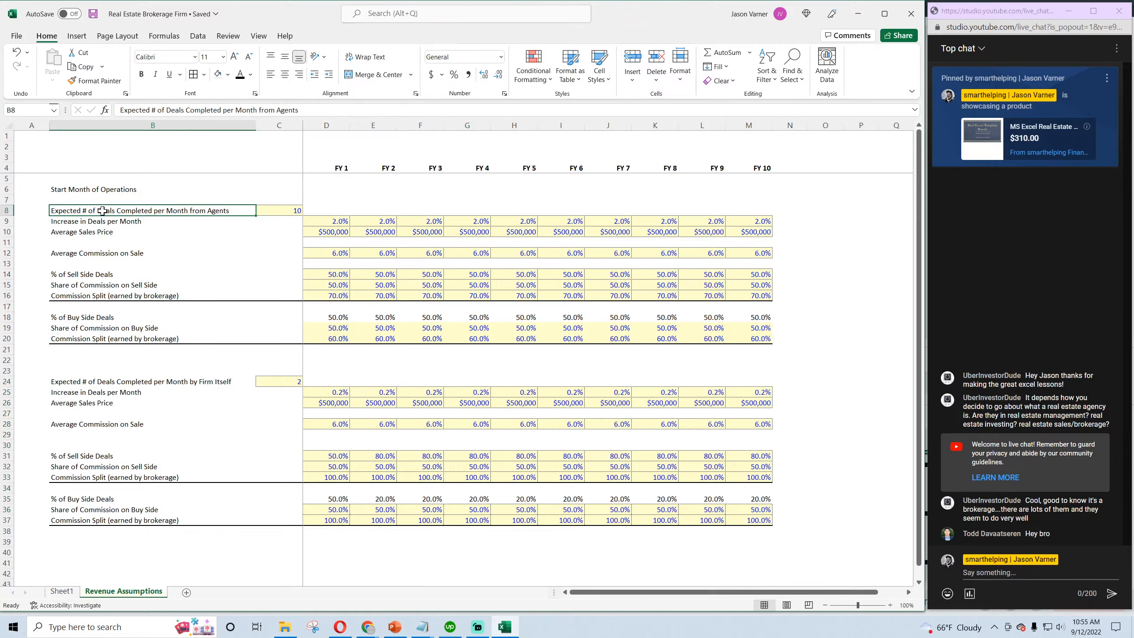
click(90, 241)
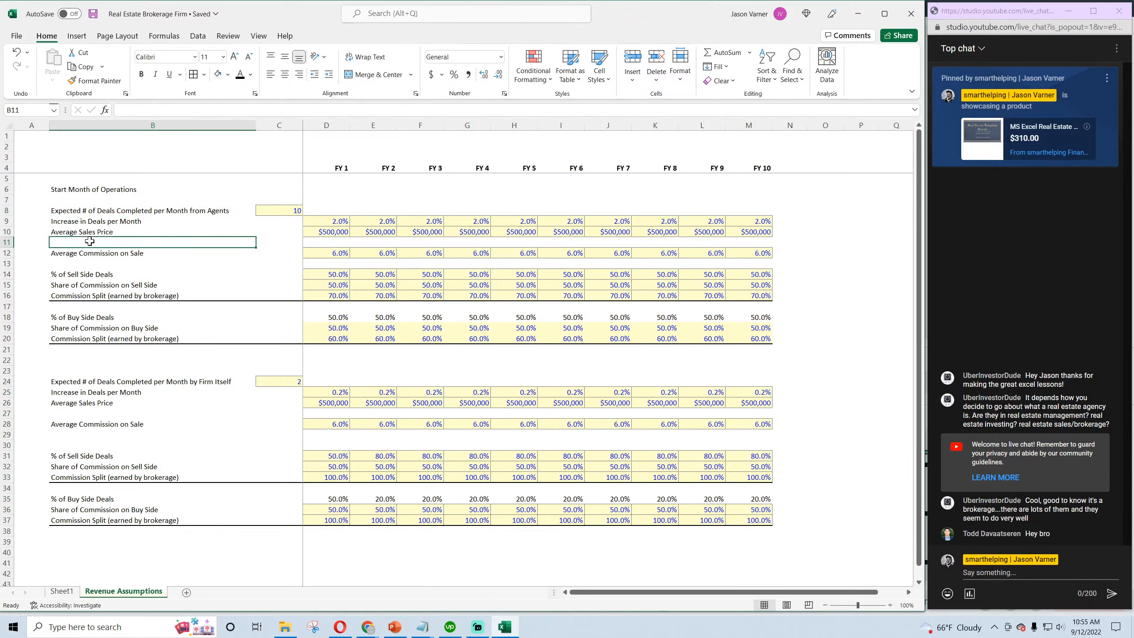
Insert a row above the agents' Average Sales Price and label it "Average Deals Done per Agent per Month"
right_click(7, 232)
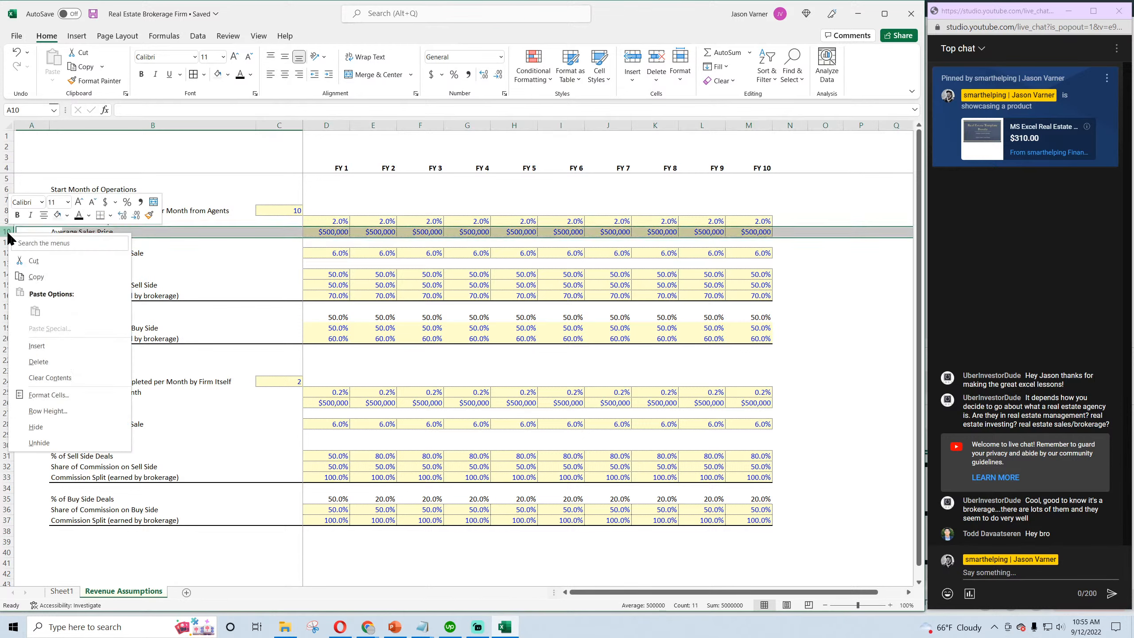
click(32, 350)
click(92, 234)
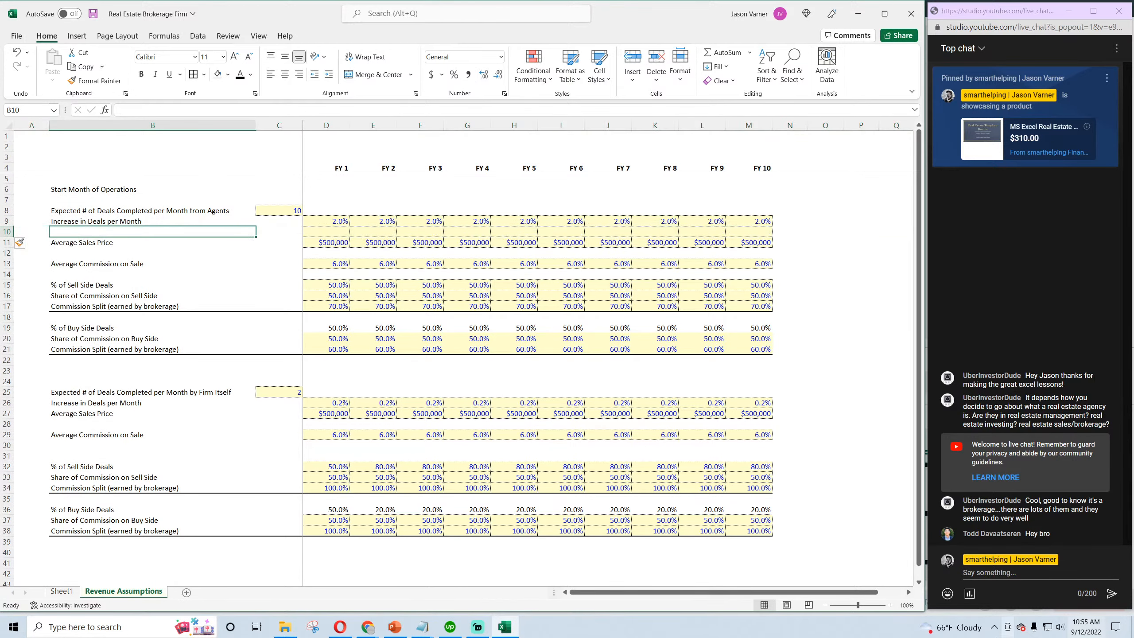
text(AVer)
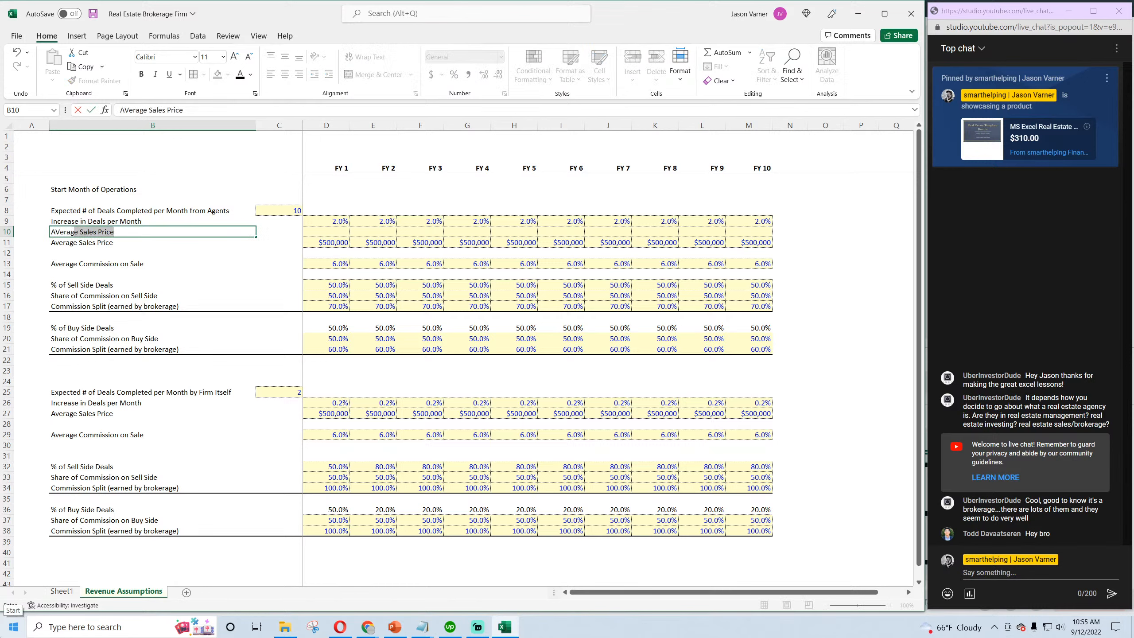
text(ag)
key(BackSpace)
key(BackSpace)
text(verage Deals Done)
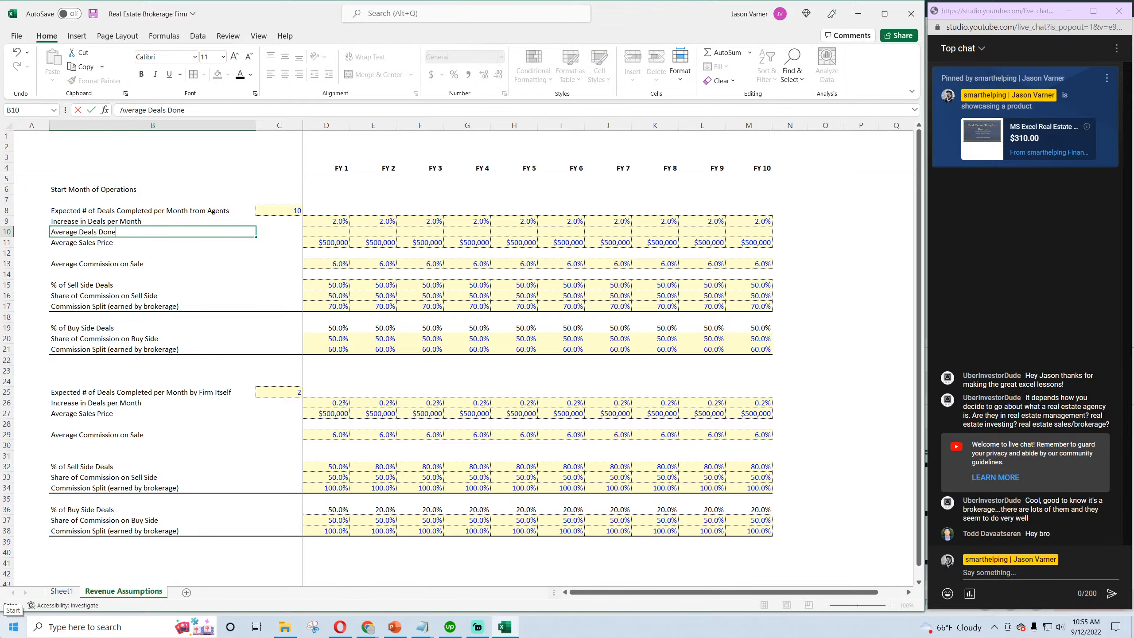
text( per Agent per Month)
key(Return)
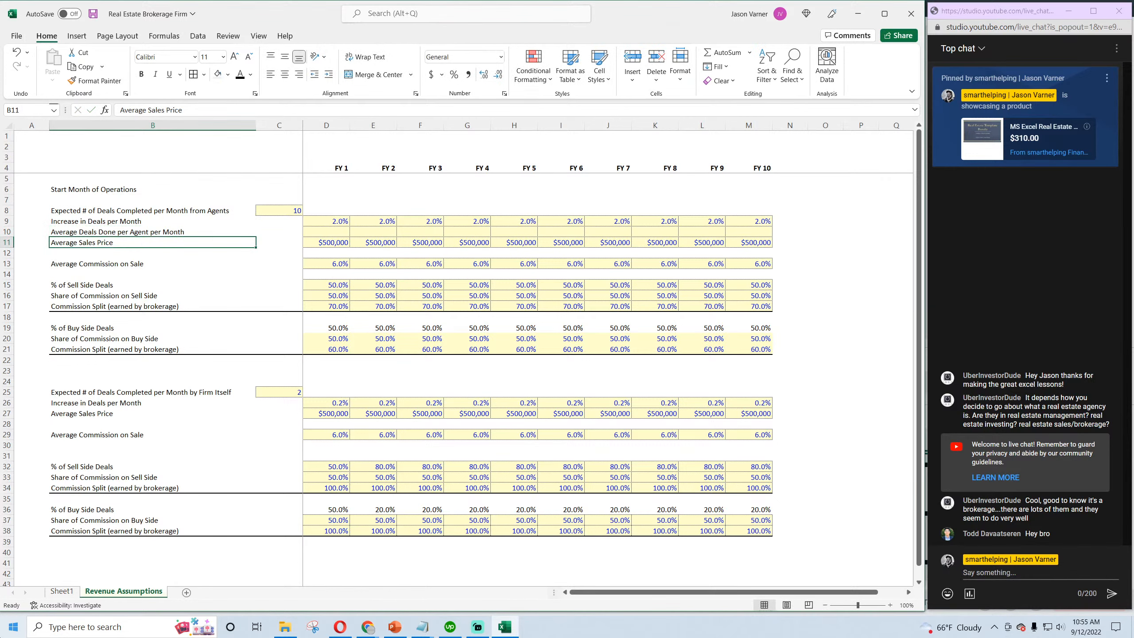
Enter 1 as the FY 1 value for average deals done per agent per month
key(Right)
key(Up)
key(Up)
key(Right)
key(Up)
key(Left)
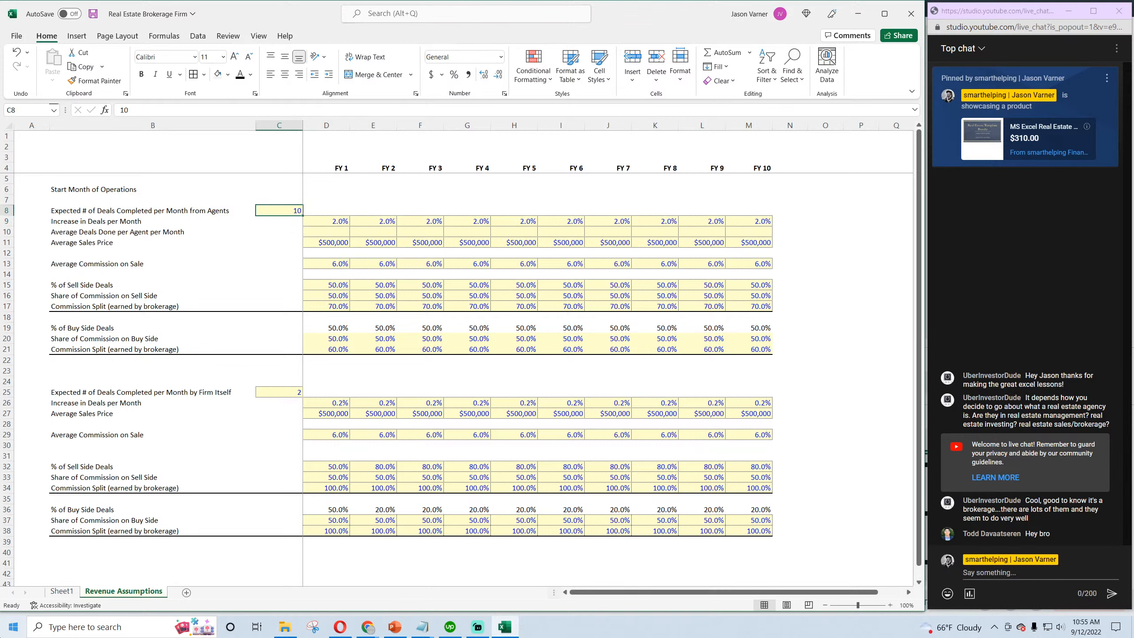
key(Right)
key(Down)
key(Down)
text(1)
key(Return)
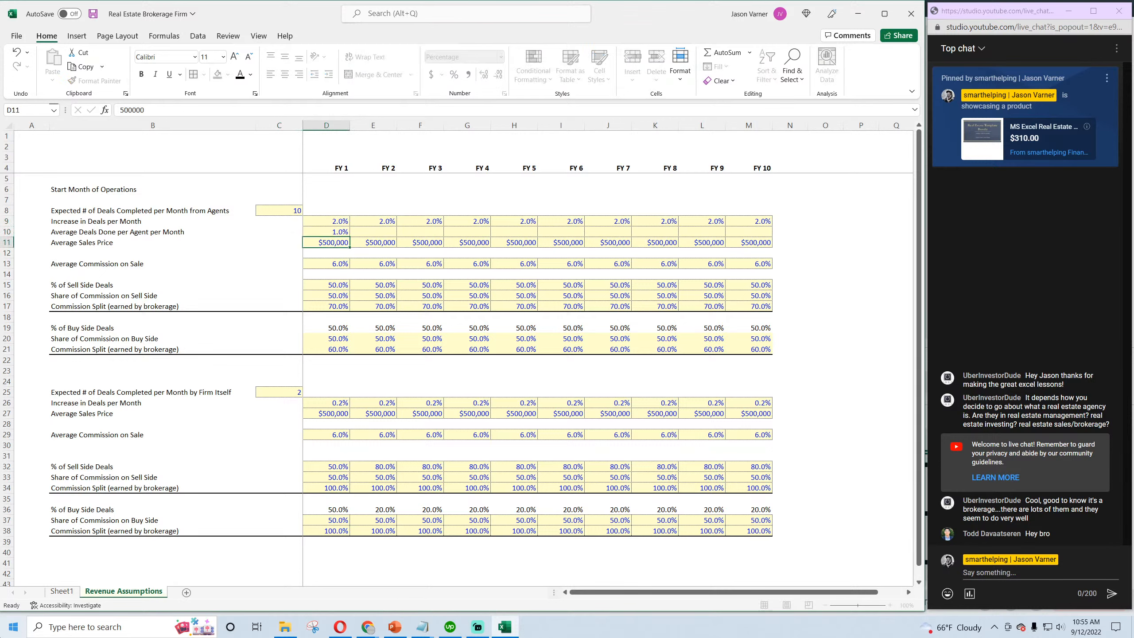
Change the FY 1 deals-per-agent cell to General format and re-enter its value as 1
click(325, 231)
click(501, 56)
click(471, 79)
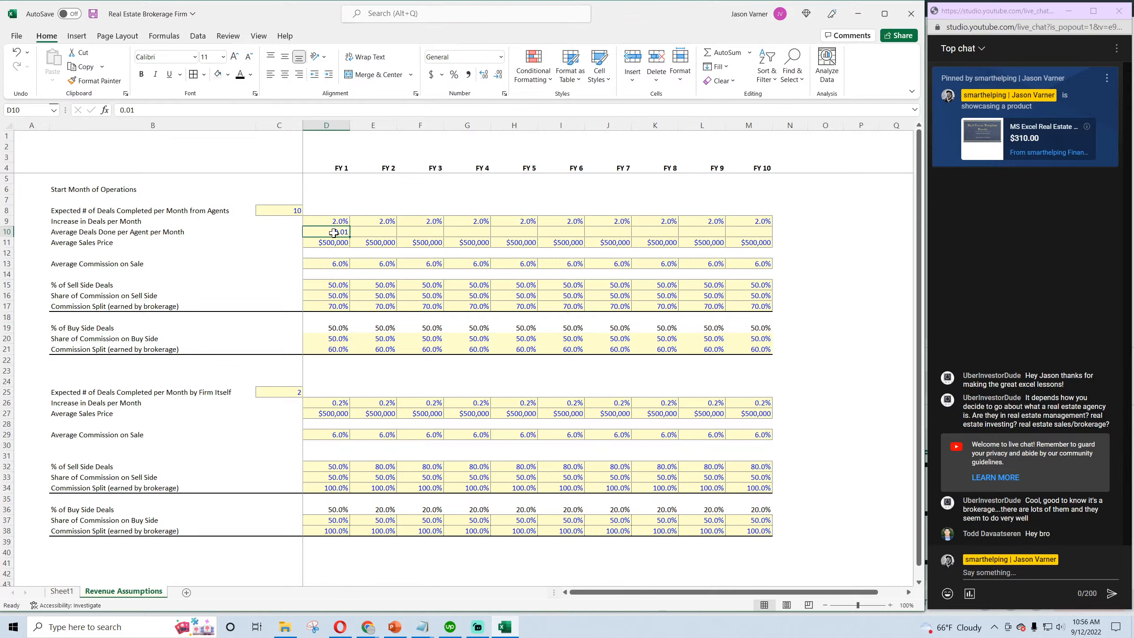
text(1)
key(Return)
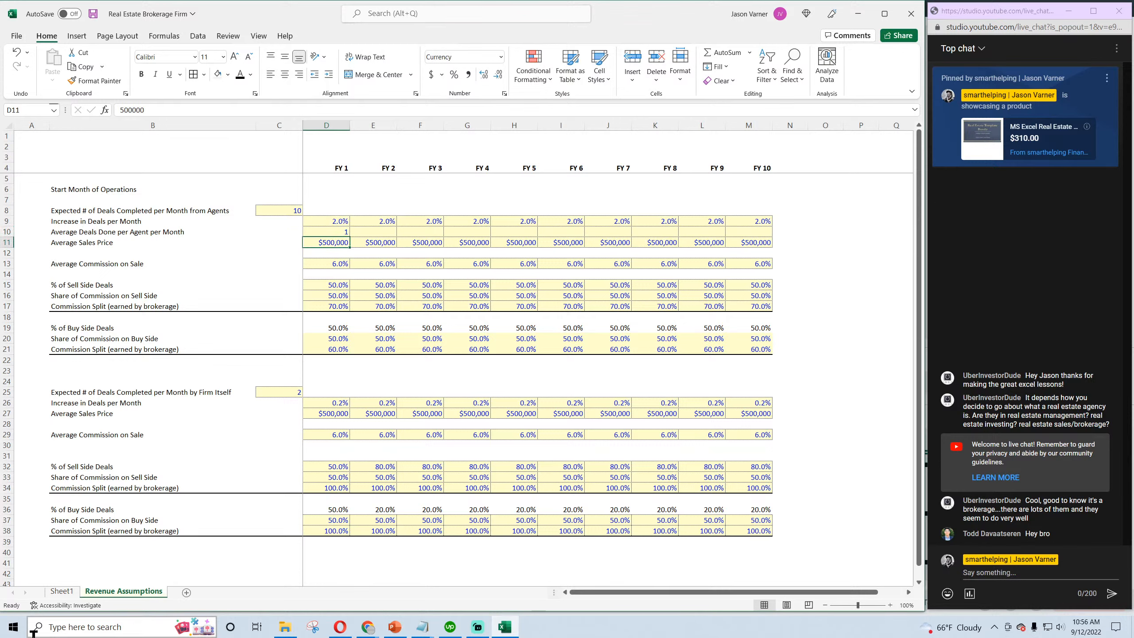
Format the FY 1 deals-per-agent cell as a number with one decimal place
click(334, 232)
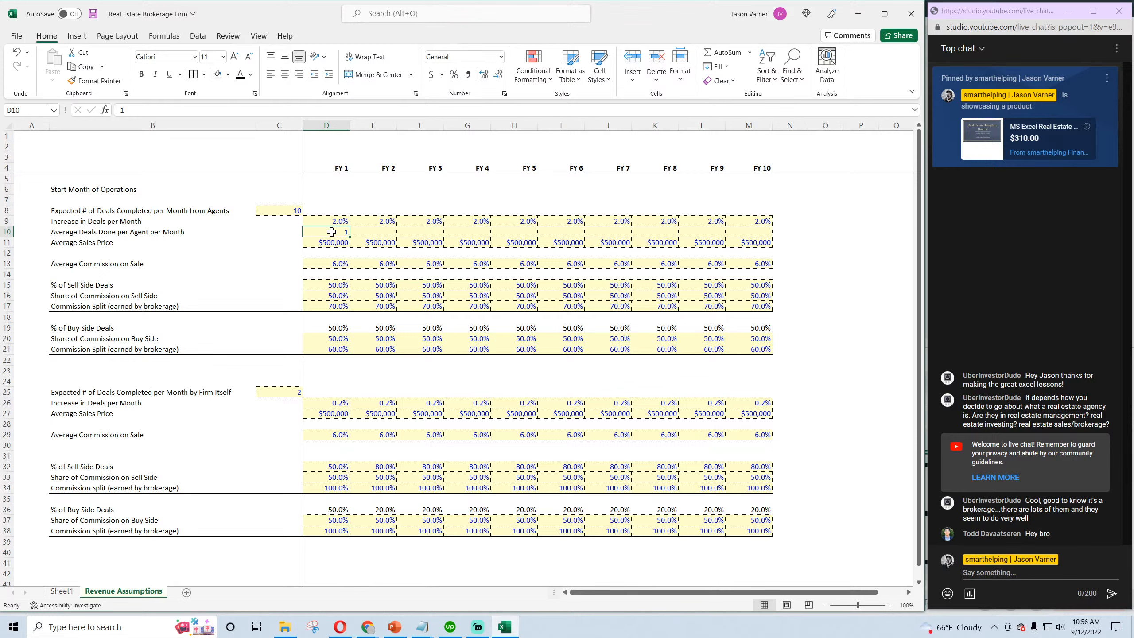
click(288, 210)
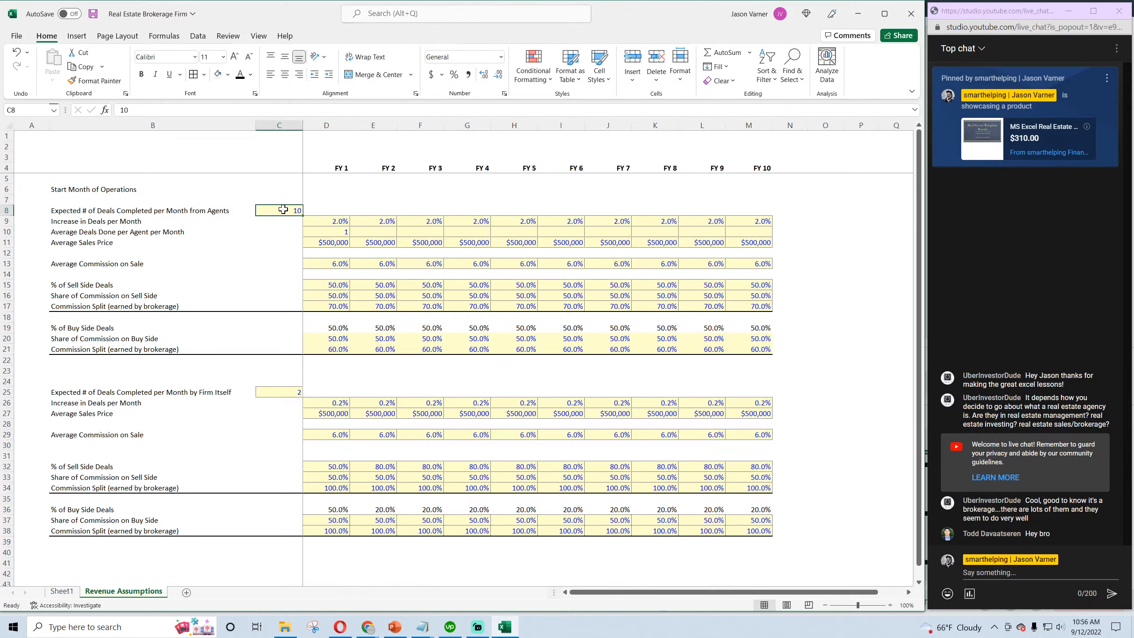
click(332, 231)
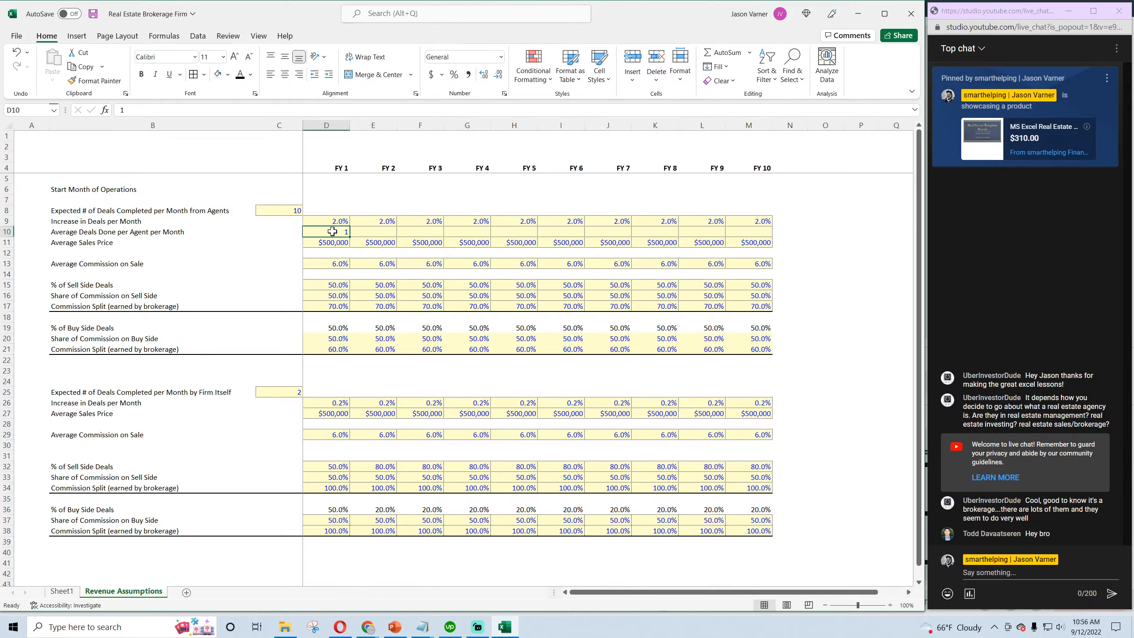
click(505, 94)
click(482, 255)
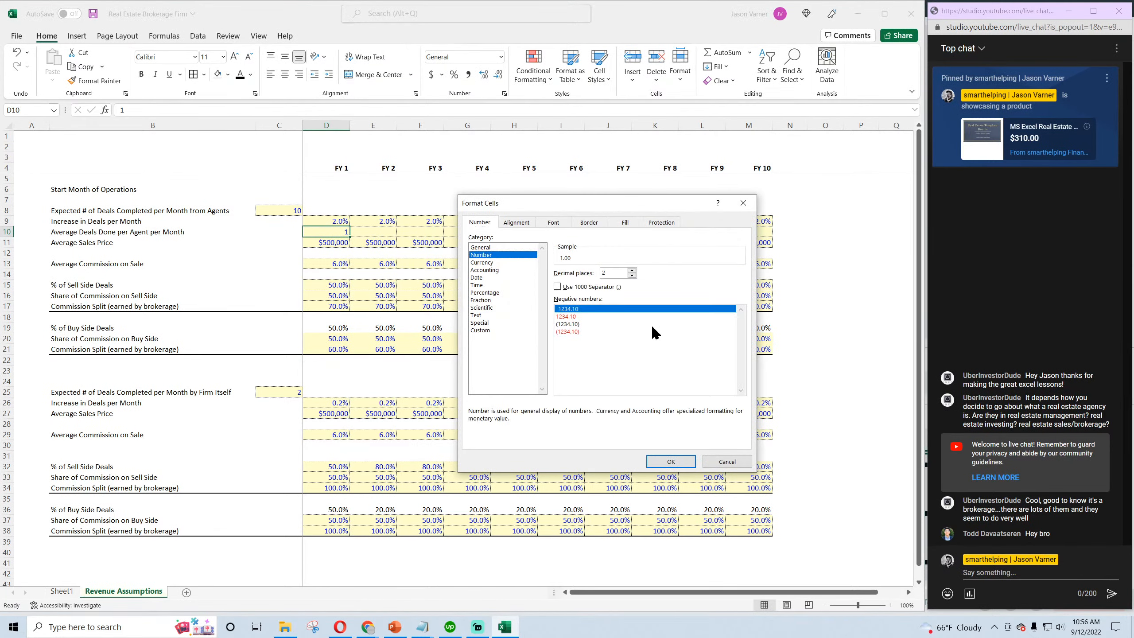
click(632, 275)
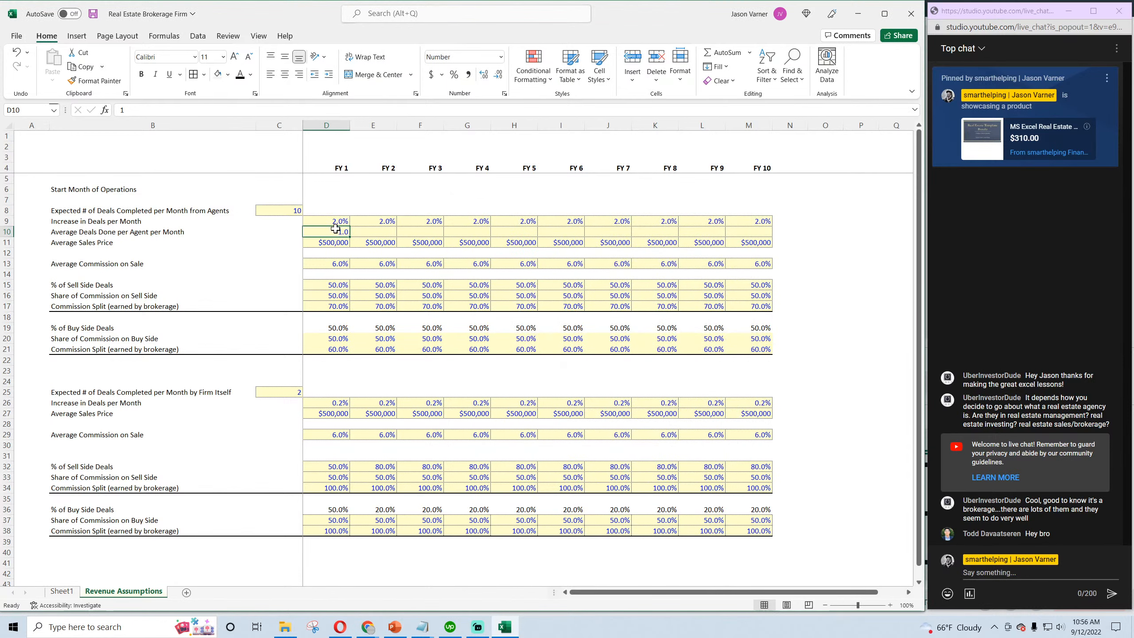
Set the FY 1 average deals per agent per month to 2 and fill it across through FY 10
mouse_move(349, 236)
mouse_down()
mouse_move(756, 255)
mouse_move(350, 240)
mouse_up()
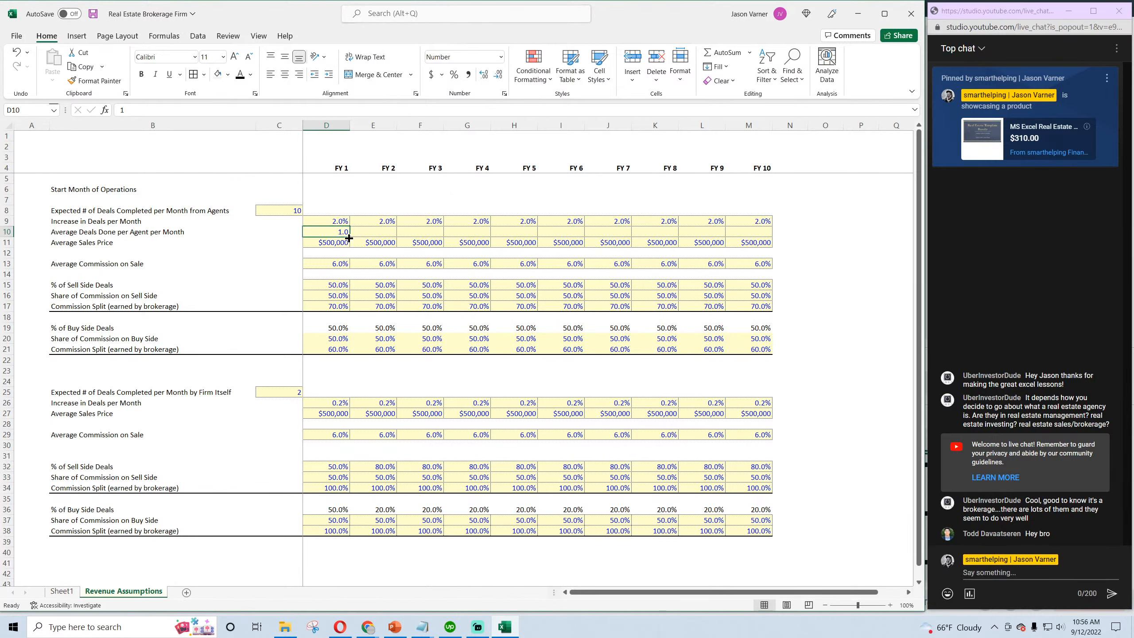
text(2)
key(Return)
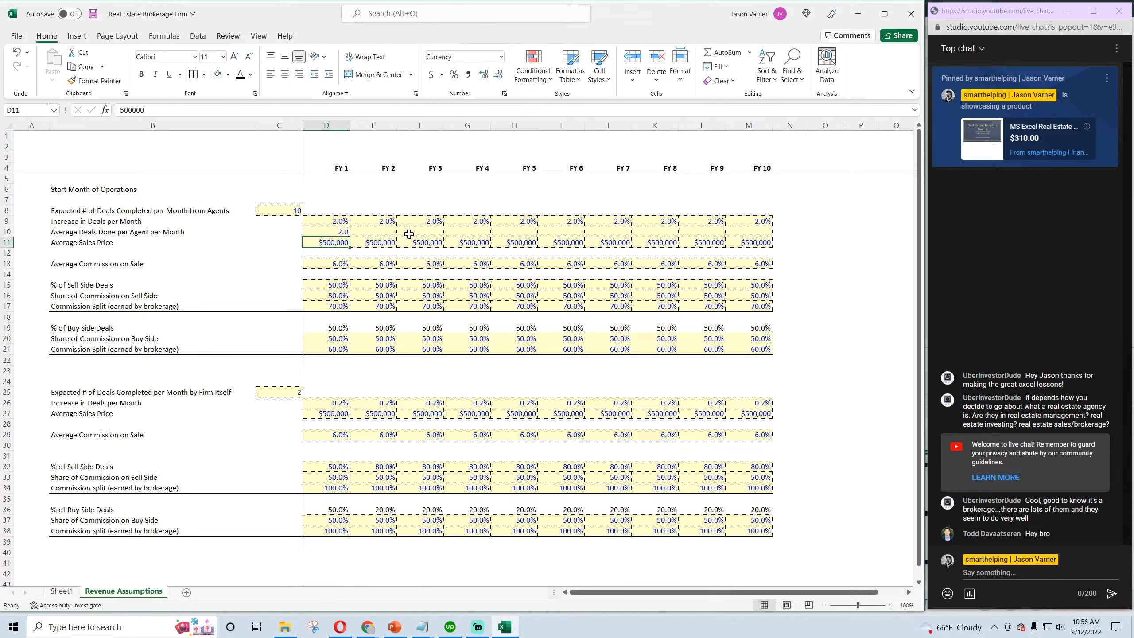
click(344, 232)
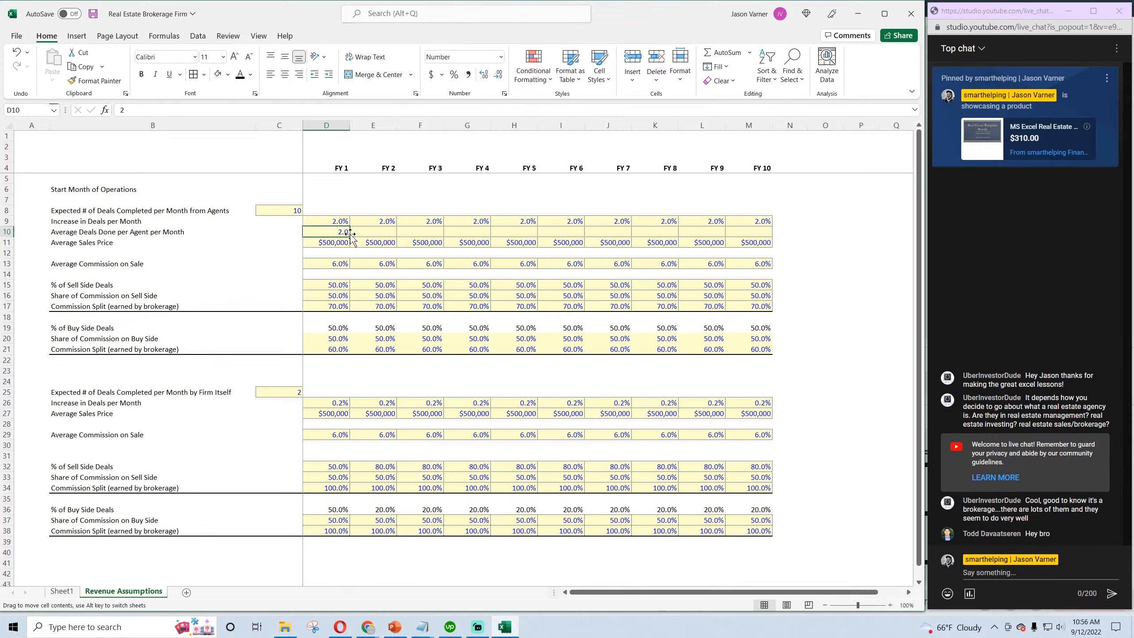
drag(350, 237, 768, 252)
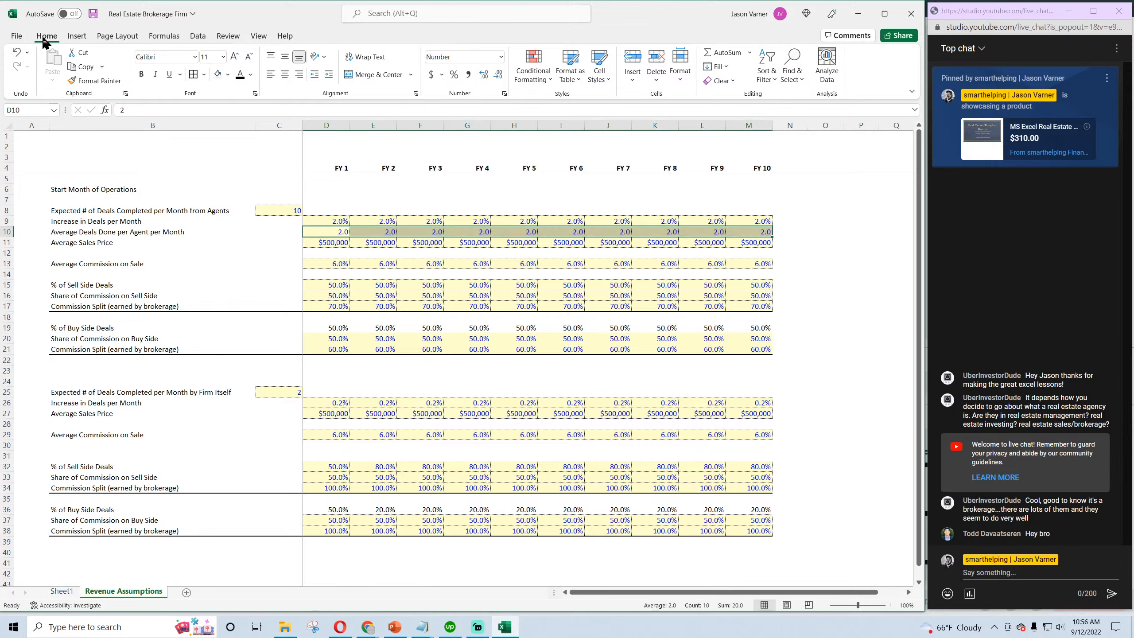
Save the workbook and review the agents' deal rows, including average deals per agent and average sales price
click(93, 14)
click(90, 234)
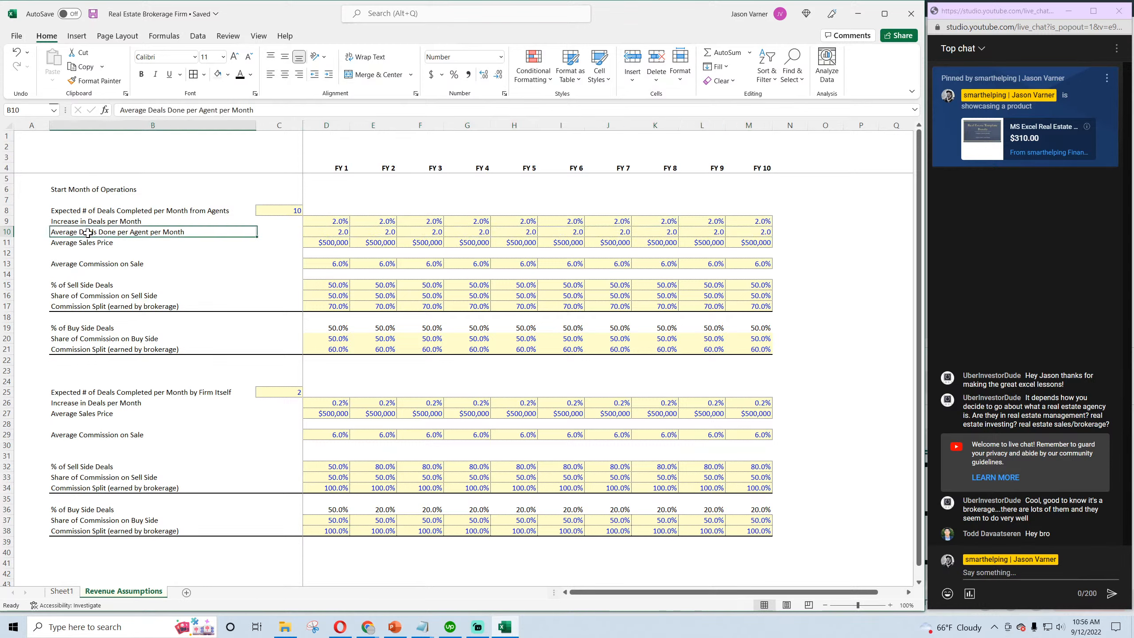
click(333, 231)
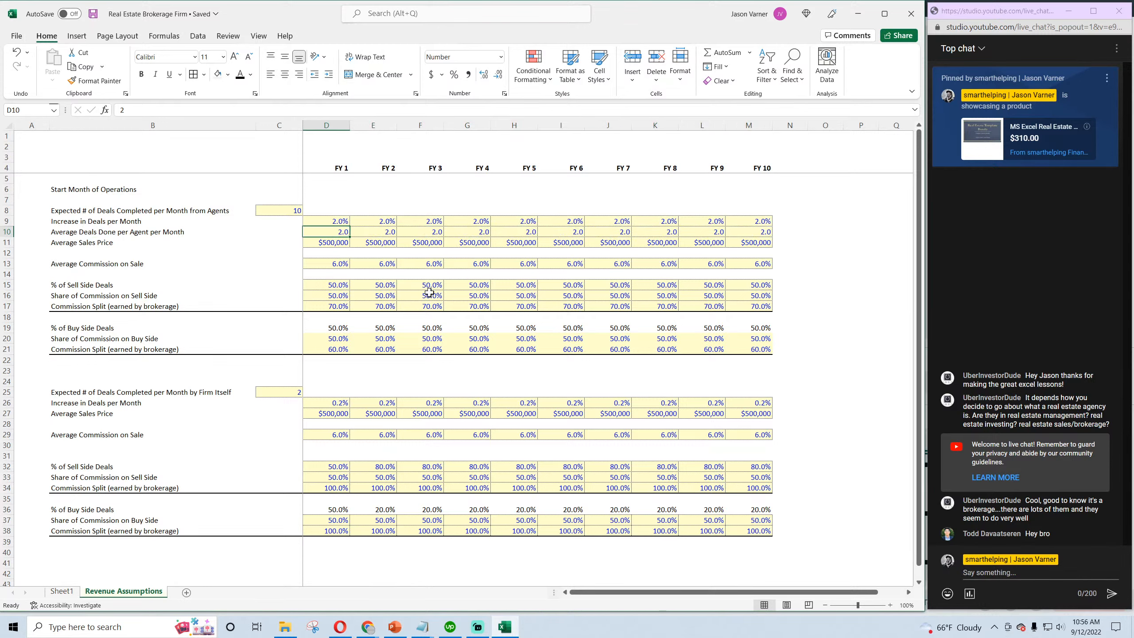
click(196, 572)
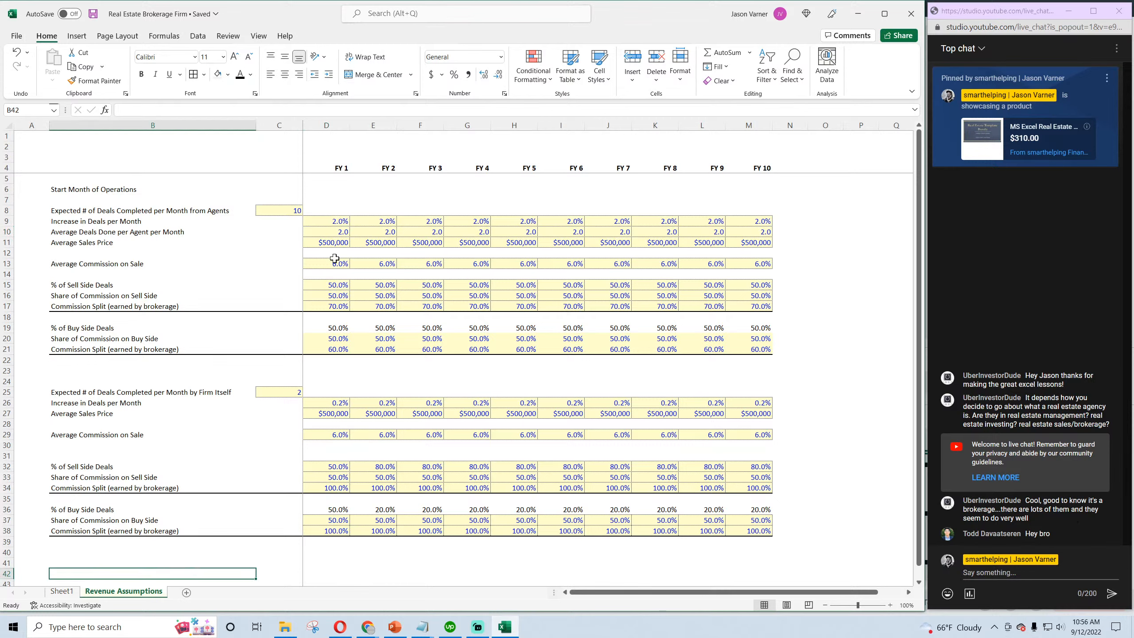
click(109, 232)
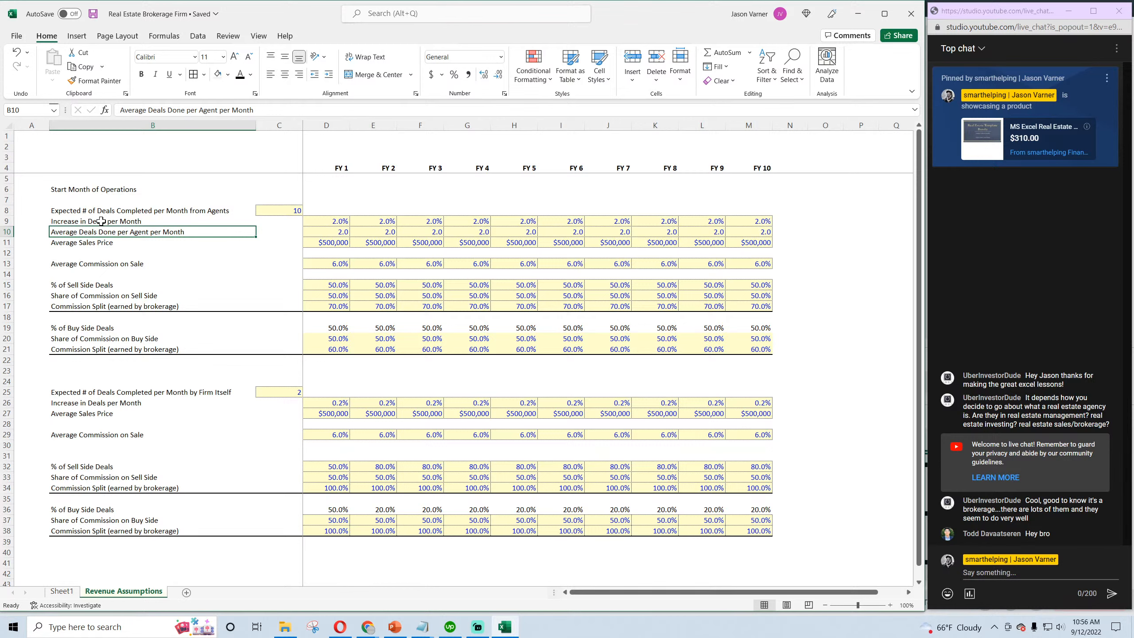
drag(101, 221, 266, 241)
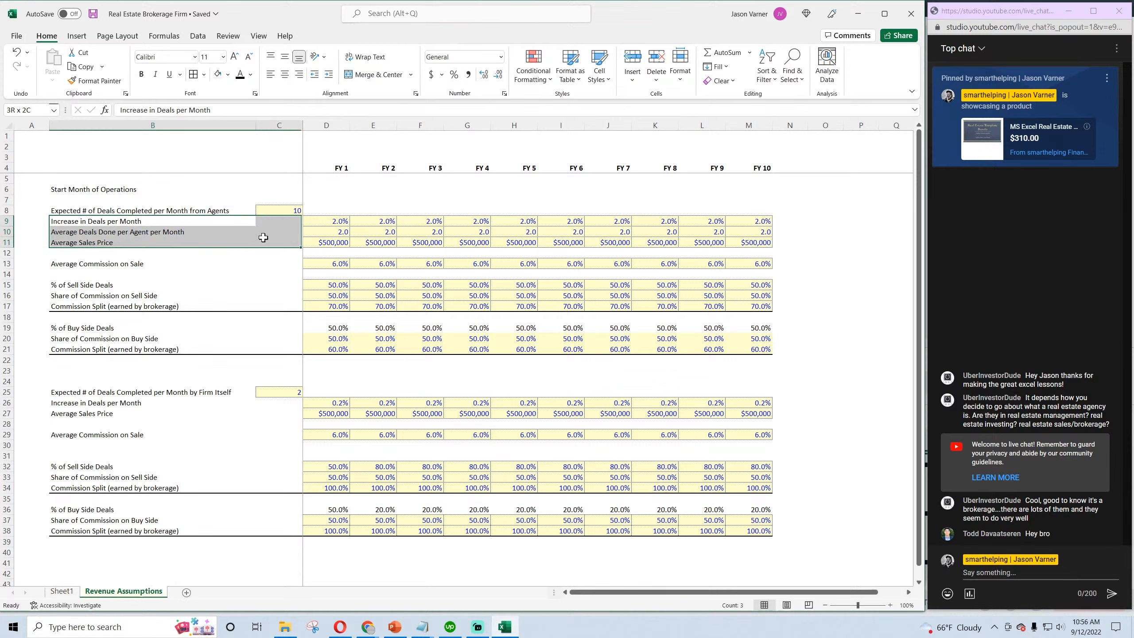
click(151, 316)
key(ctrl+z)
click(113, 326)
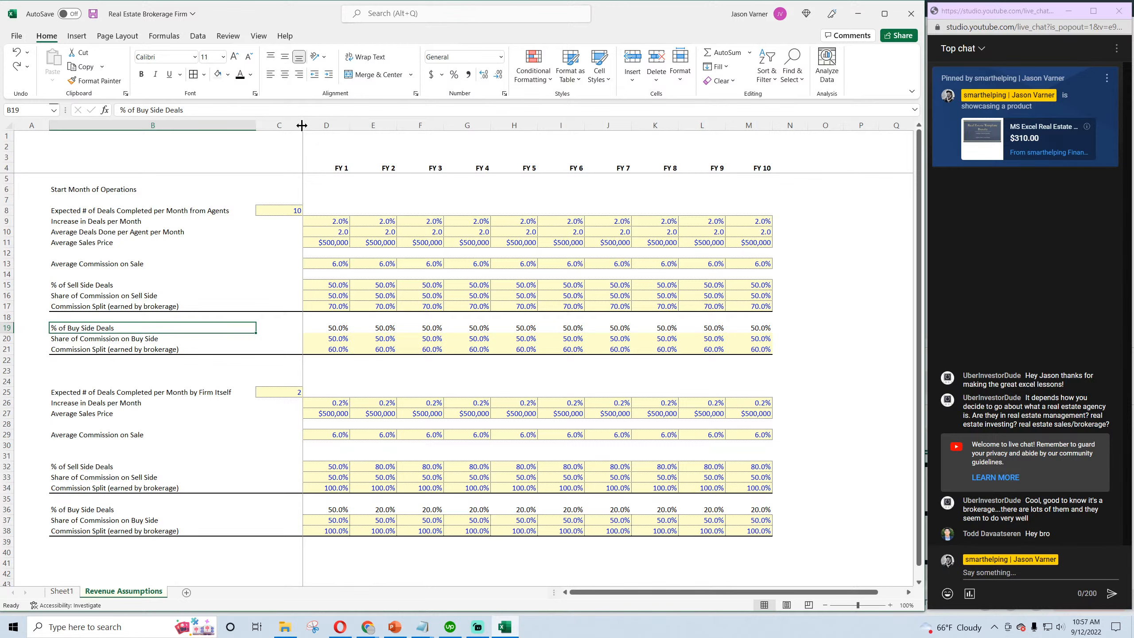
Narrow columns B and C so they fit the assumption labels and starting deal counts more tightly
drag(302, 124, 236, 124)
click(382, 273)
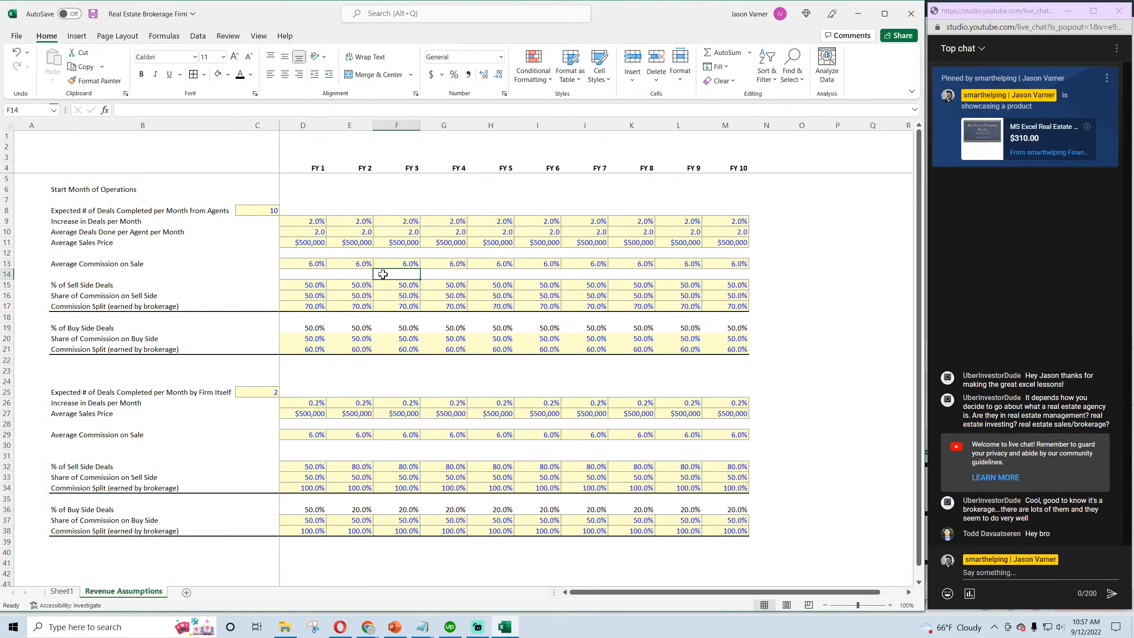
click(84, 211)
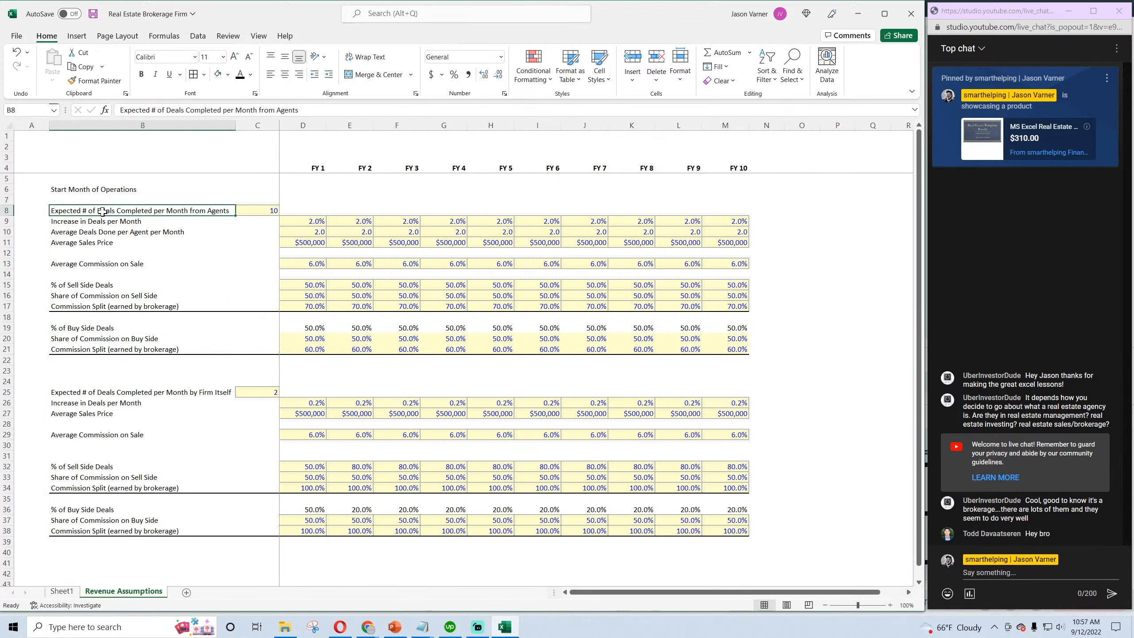
click(110, 339)
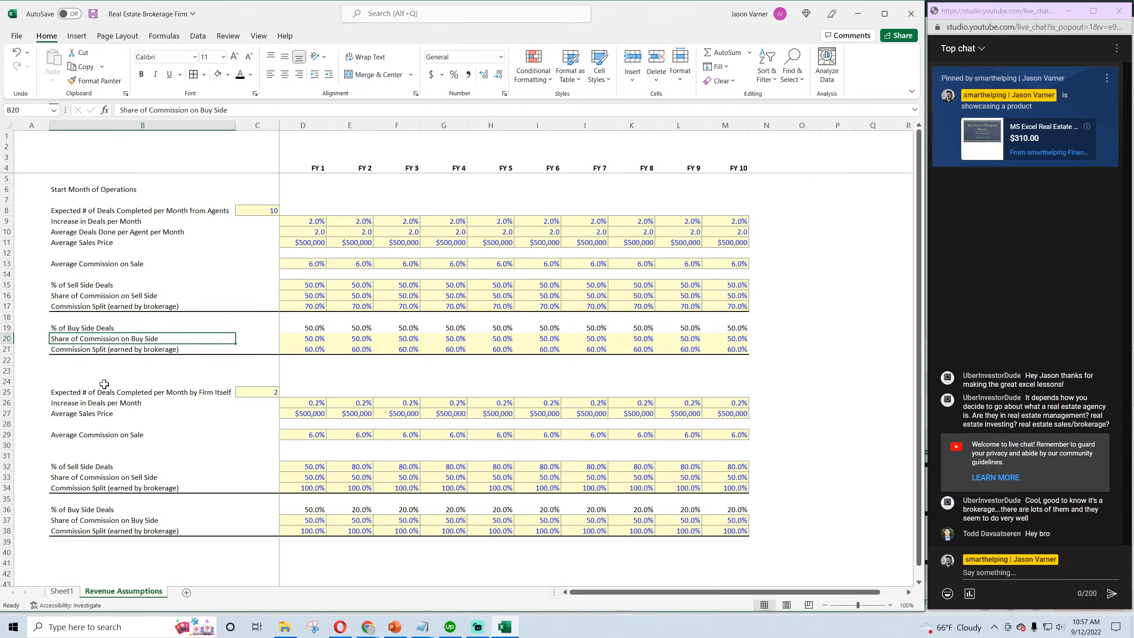
Insert a blank row directly below the firm's Expected # of Deals Completed per Month row
click(5, 406)
right_click(5, 406)
click(44, 295)
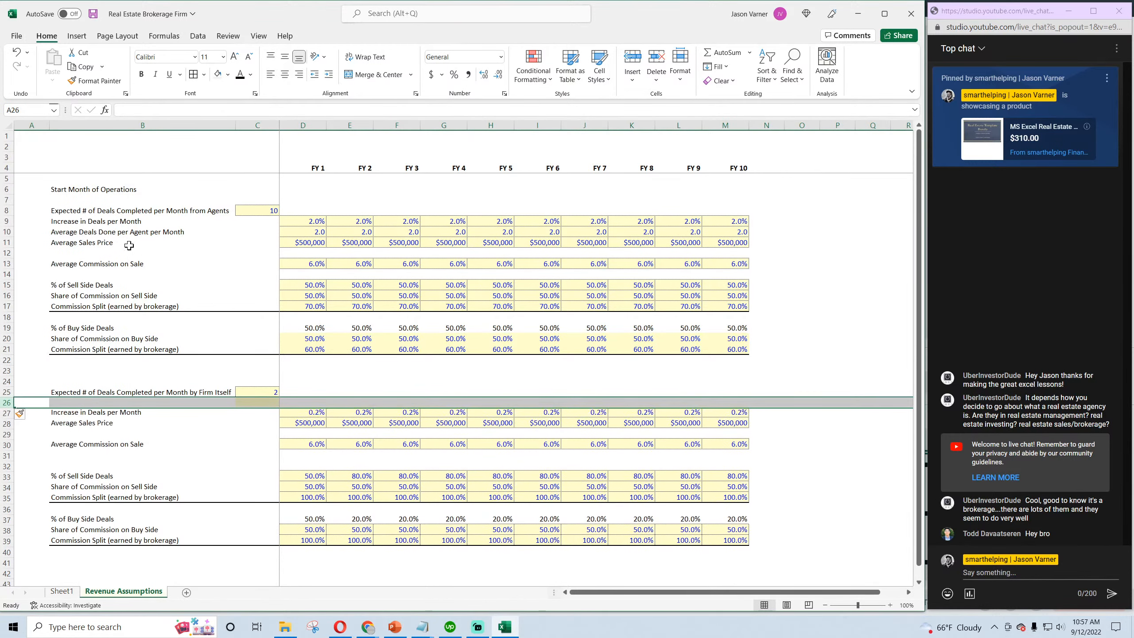
Copy the agents' Average Deals Done per Agent per Month row, label through FY 10, into the blank row 26 of the firm section
click(72, 231)
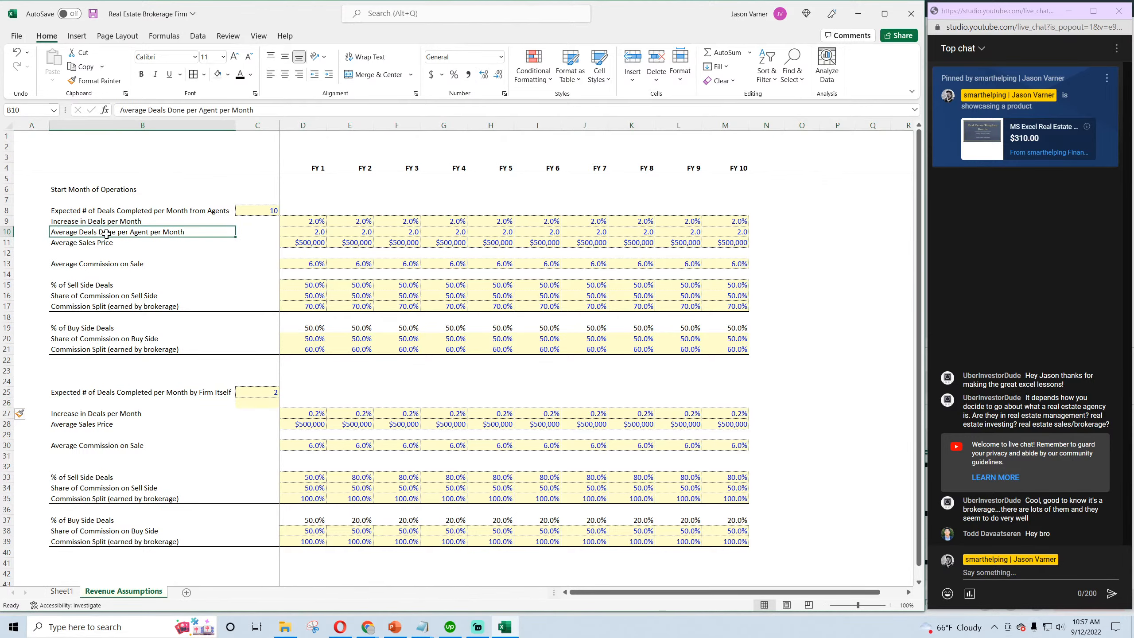
drag(107, 233, 737, 232)
right_click(731, 231)
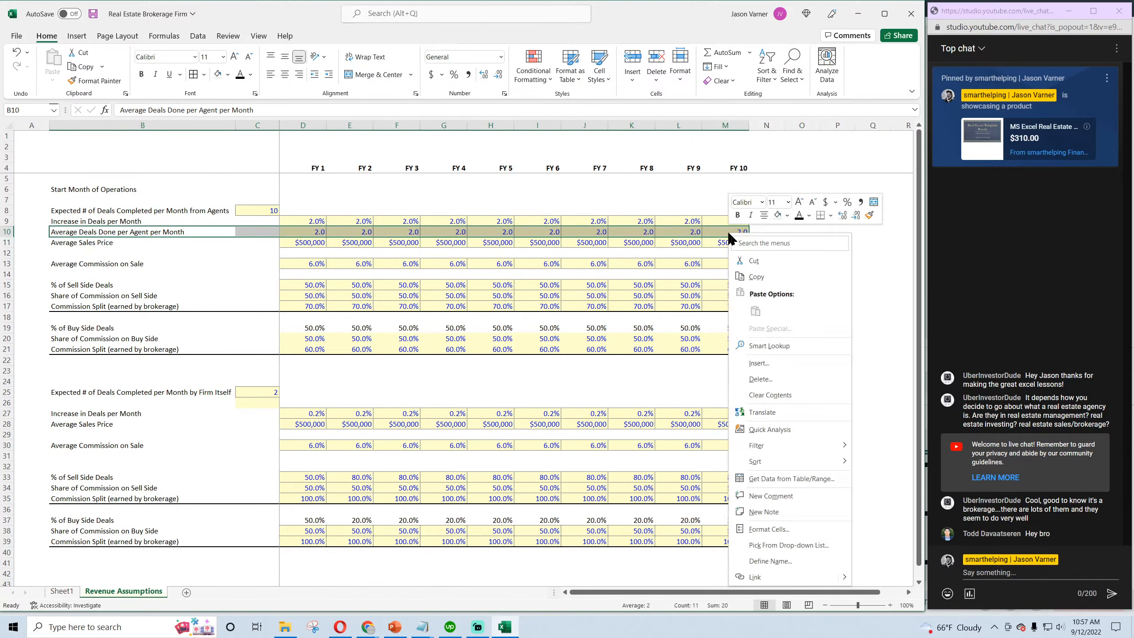
click(758, 281)
right_click(83, 404)
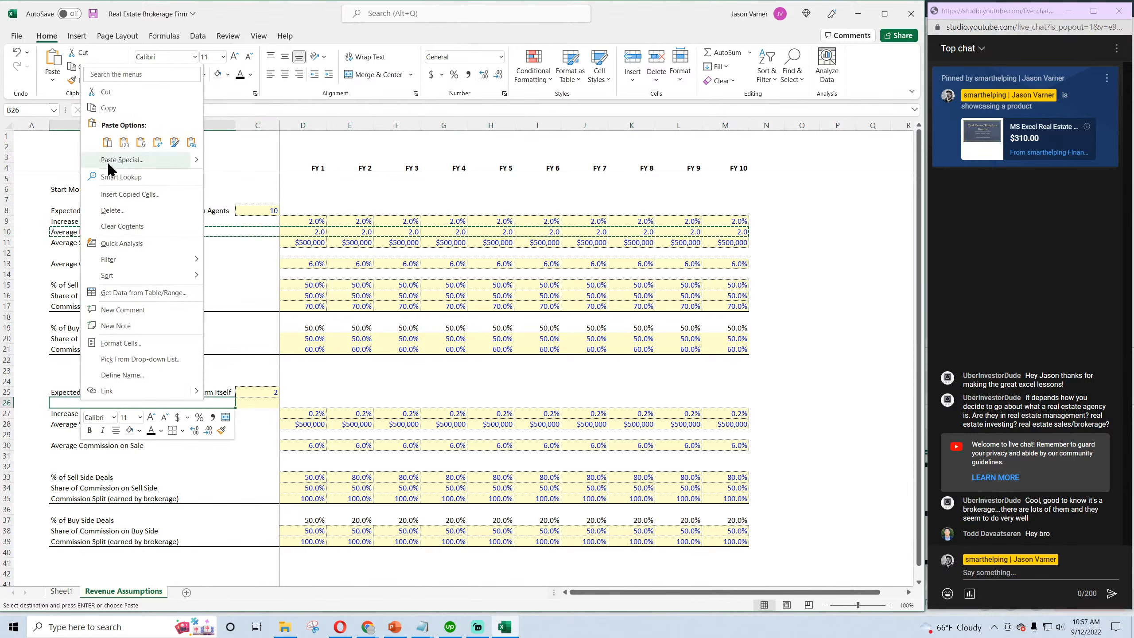
click(106, 142)
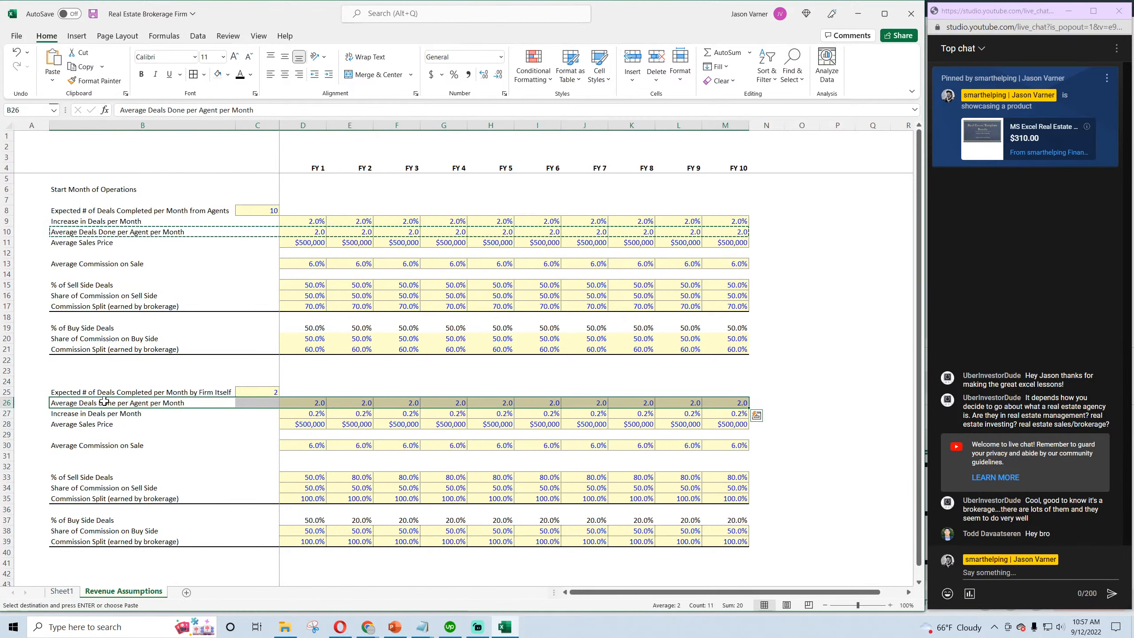
Undo the pasted Average Deals Done per Agent per Month row and the row insertion in the firm section
click(72, 403)
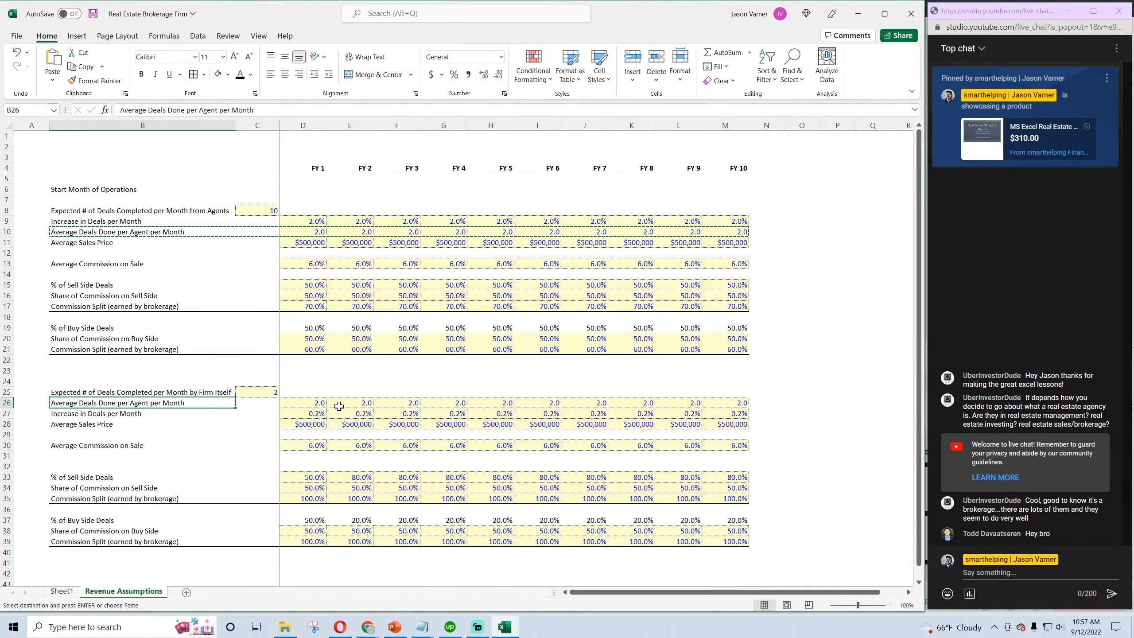
click(307, 404)
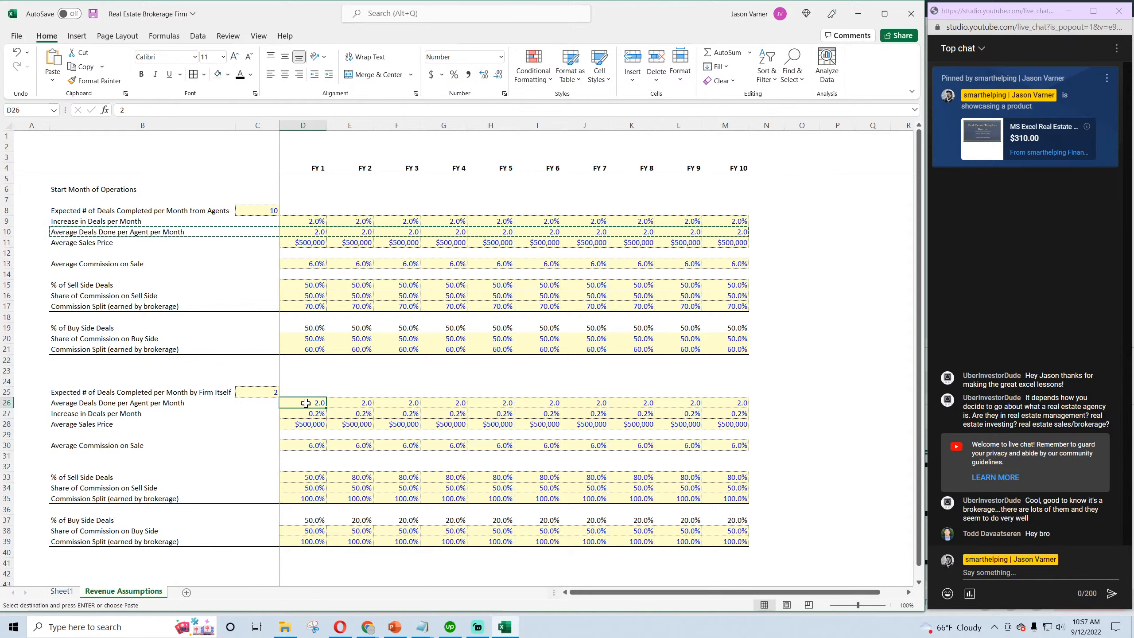
click(18, 52)
click(18, 52)
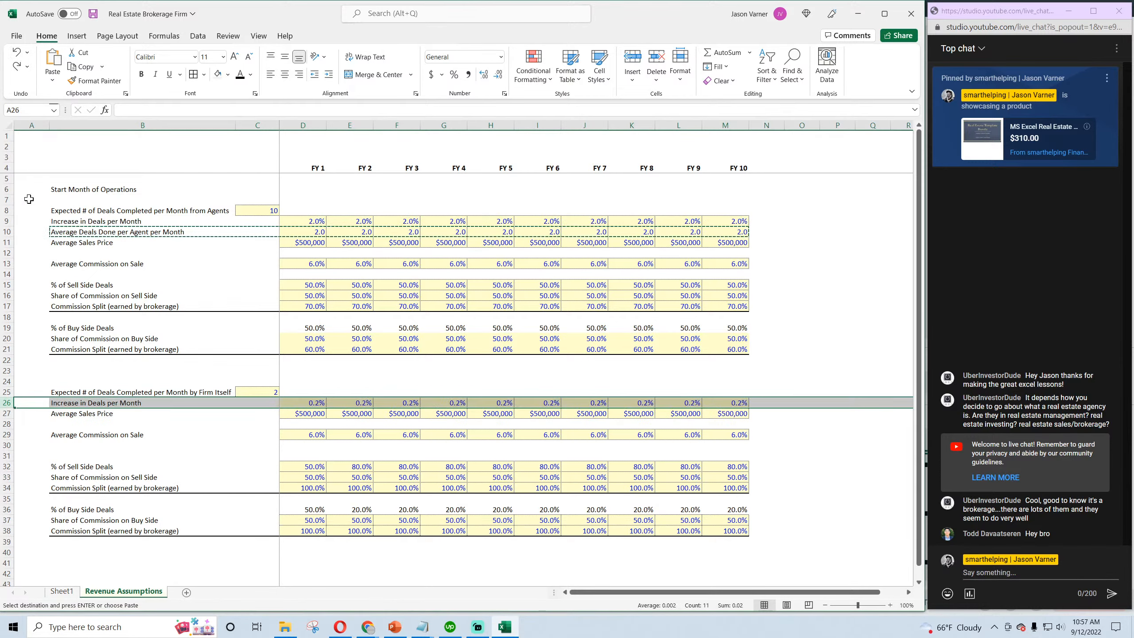
right_click(8, 415)
key(Escape)
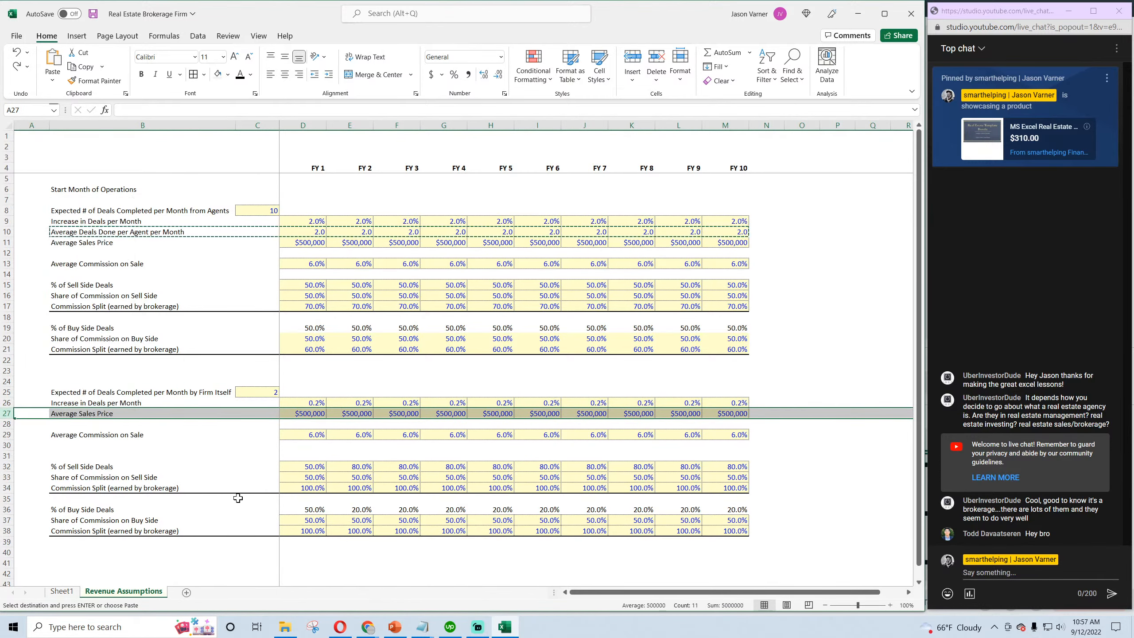
right_click(6, 416)
click(207, 460)
click(203, 455)
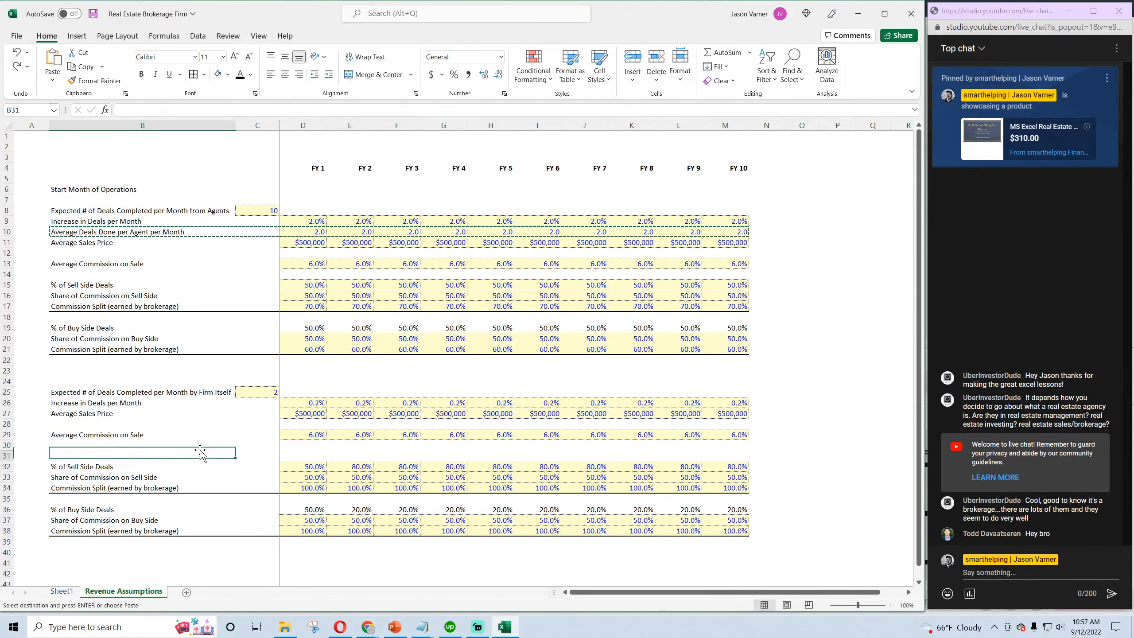
click(195, 446)
key(Escape)
click(168, 422)
Insert a blank row directly above the firm's Increase in Deals per Month row
right_click(7, 404)
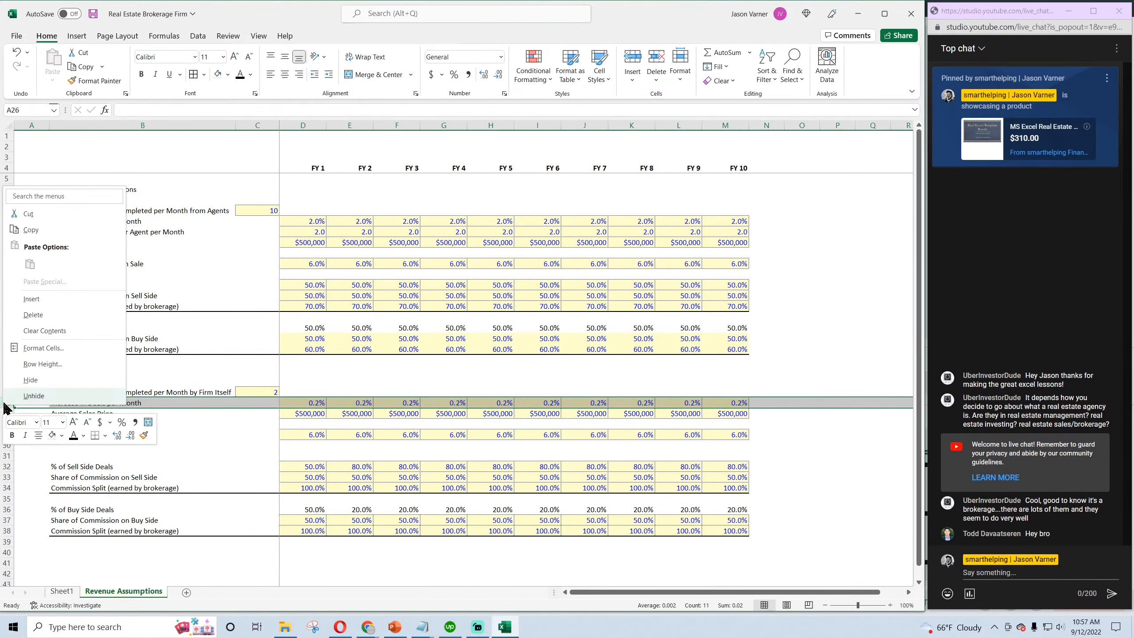
click(60, 313)
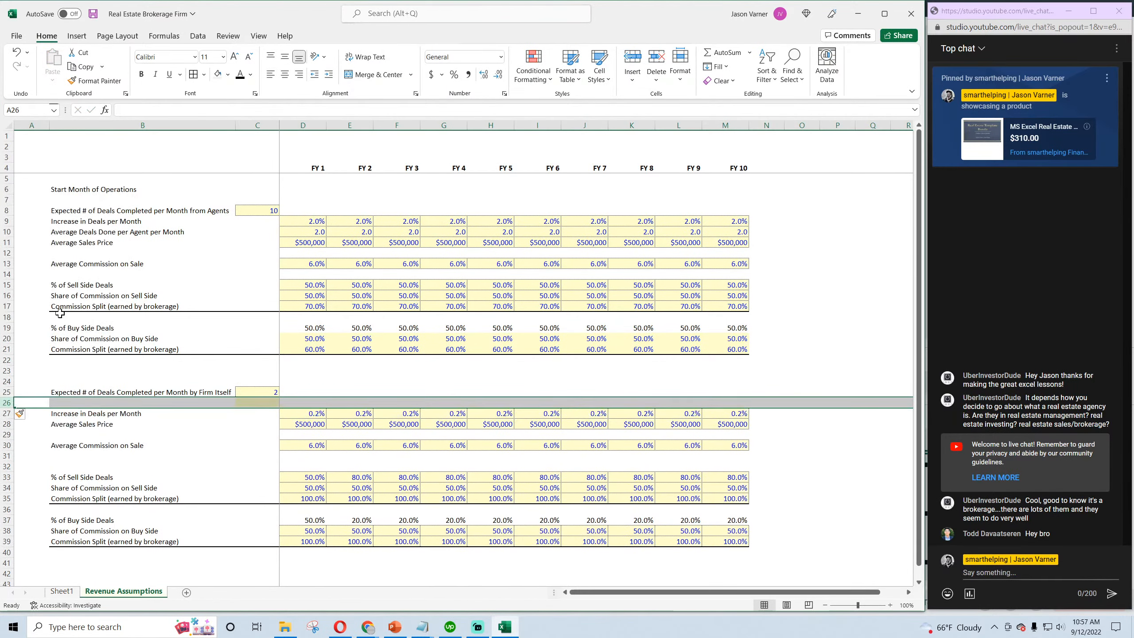
click(69, 223)
drag(72, 232, 721, 232)
right_click(719, 232)
click(754, 277)
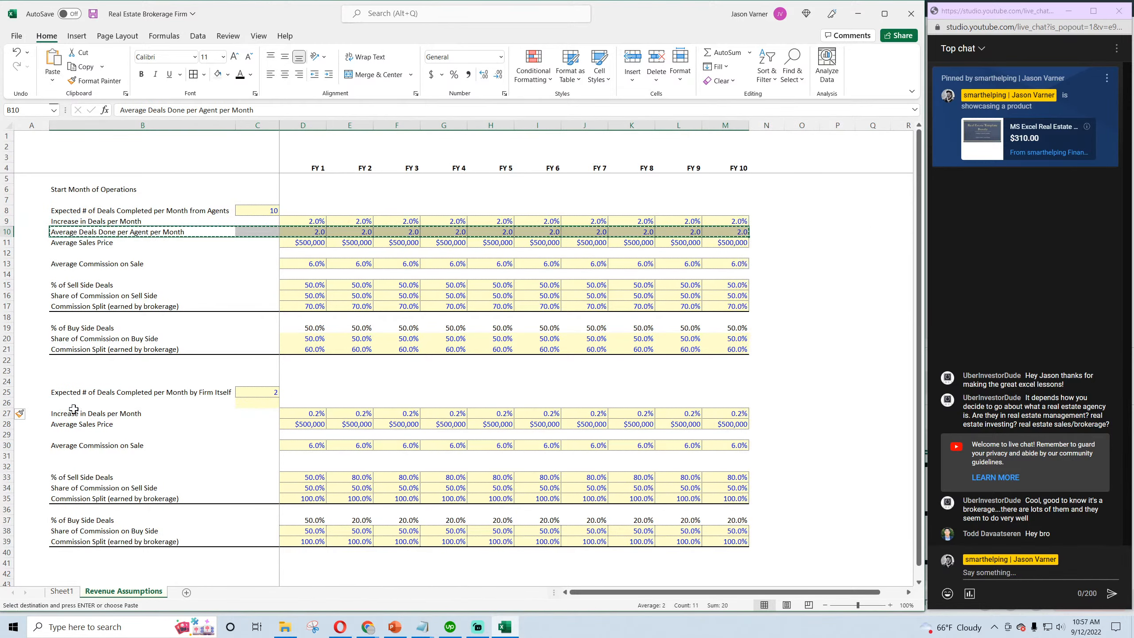
right_click(72, 433)
key(Escape)
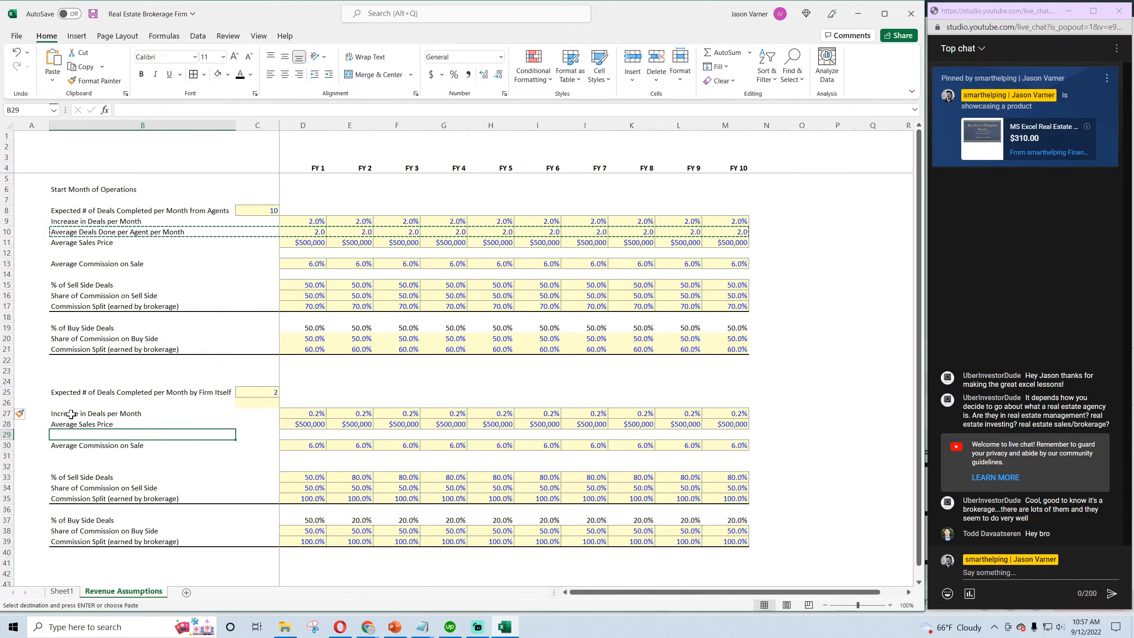
Move the firm's Increase in Deals per Month row, label through FY 10, up into blank row 26
drag(71, 414, 722, 403)
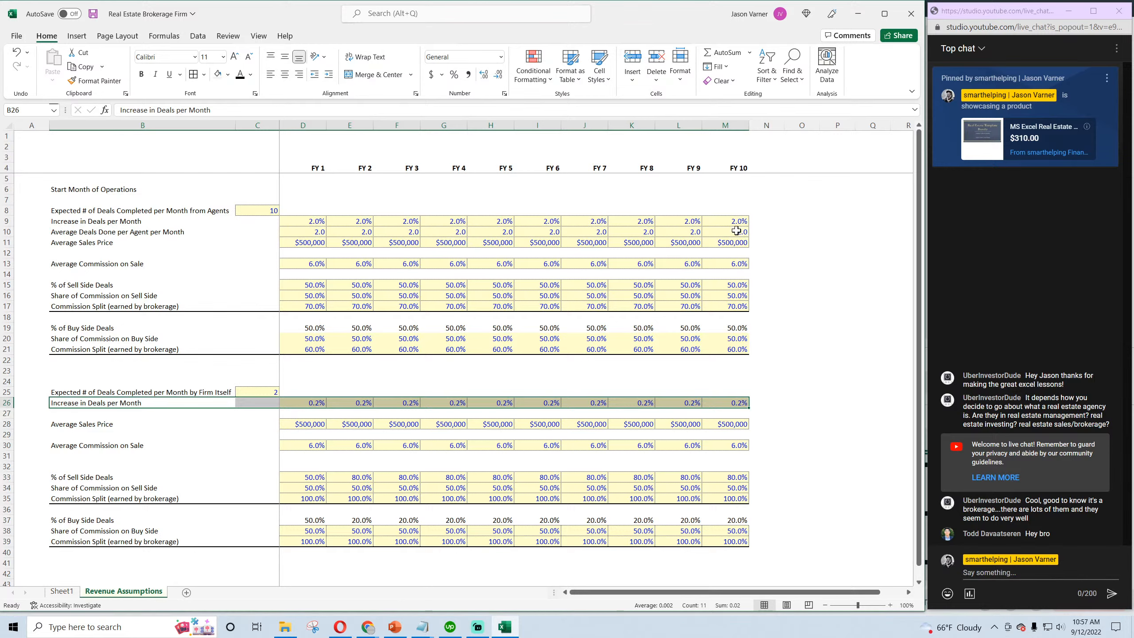
drag(736, 231, 173, 239)
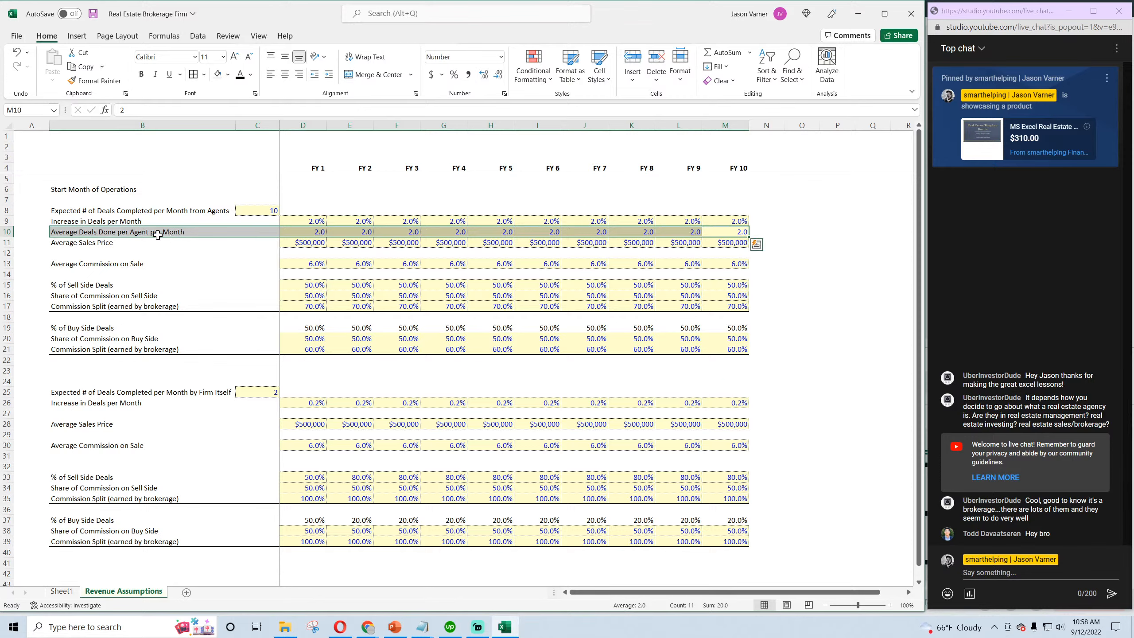
click(66, 233)
click(66, 244)
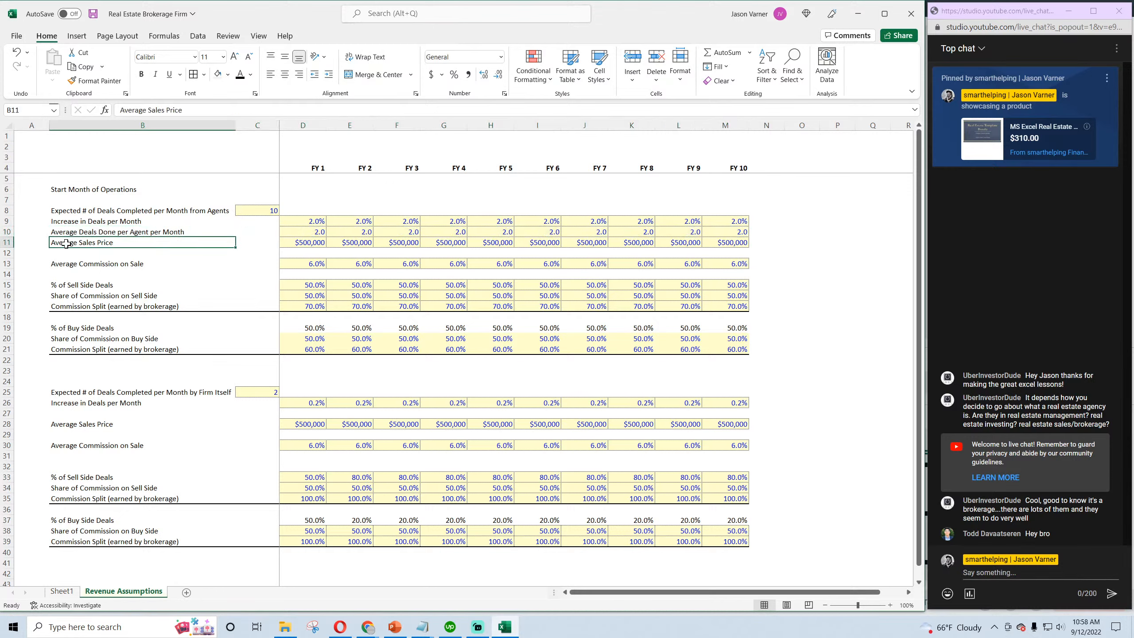
click(88, 232)
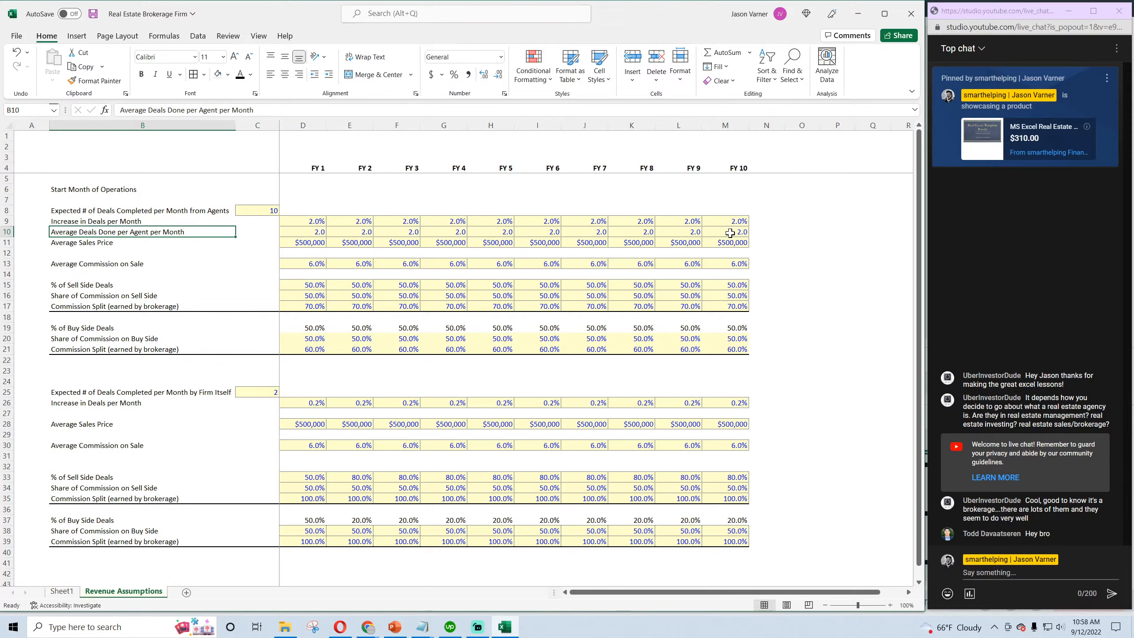
Copy the agents' Average Deals Done per Agent per Month row, label through FY 10, into the firm section's blank row 27
drag(731, 232, 310, 244)
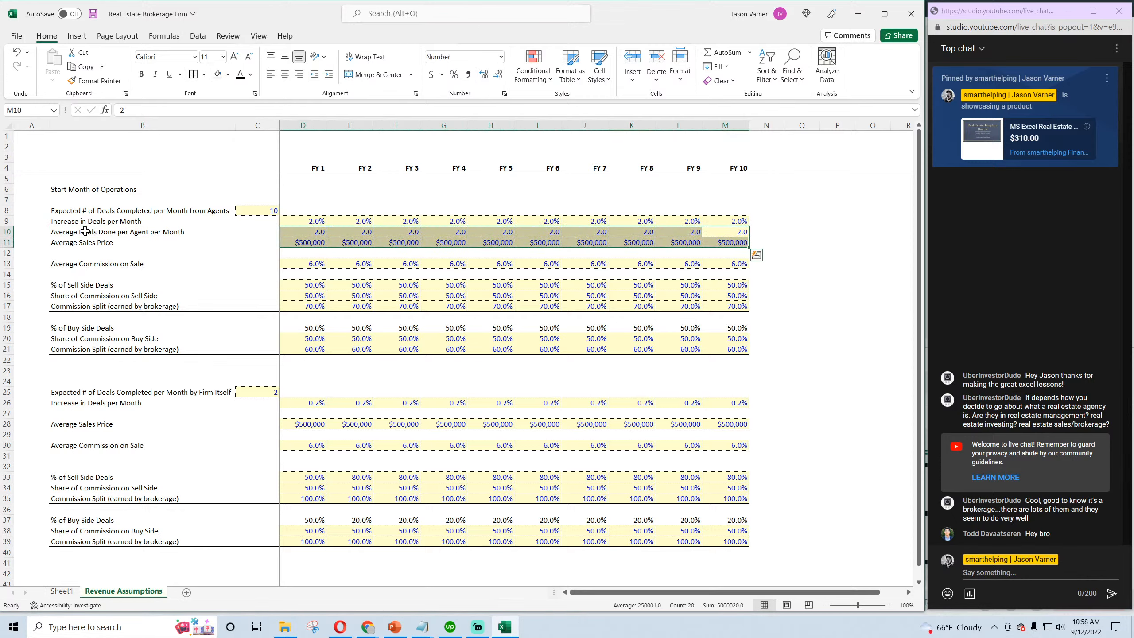
drag(85, 230, 733, 231)
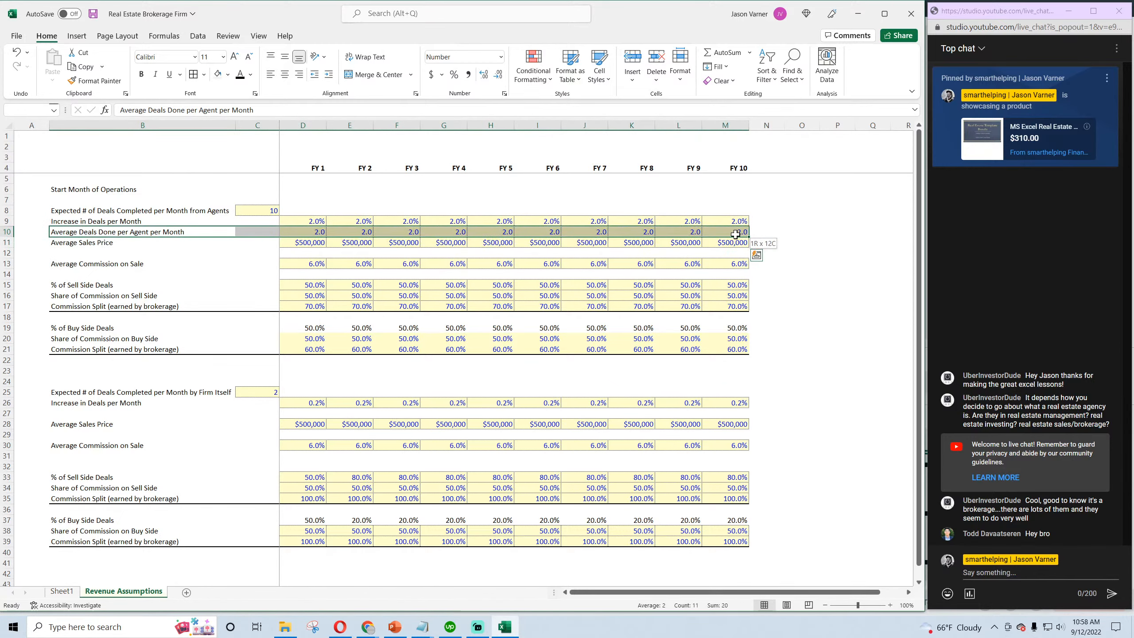
right_click(730, 231)
click(757, 276)
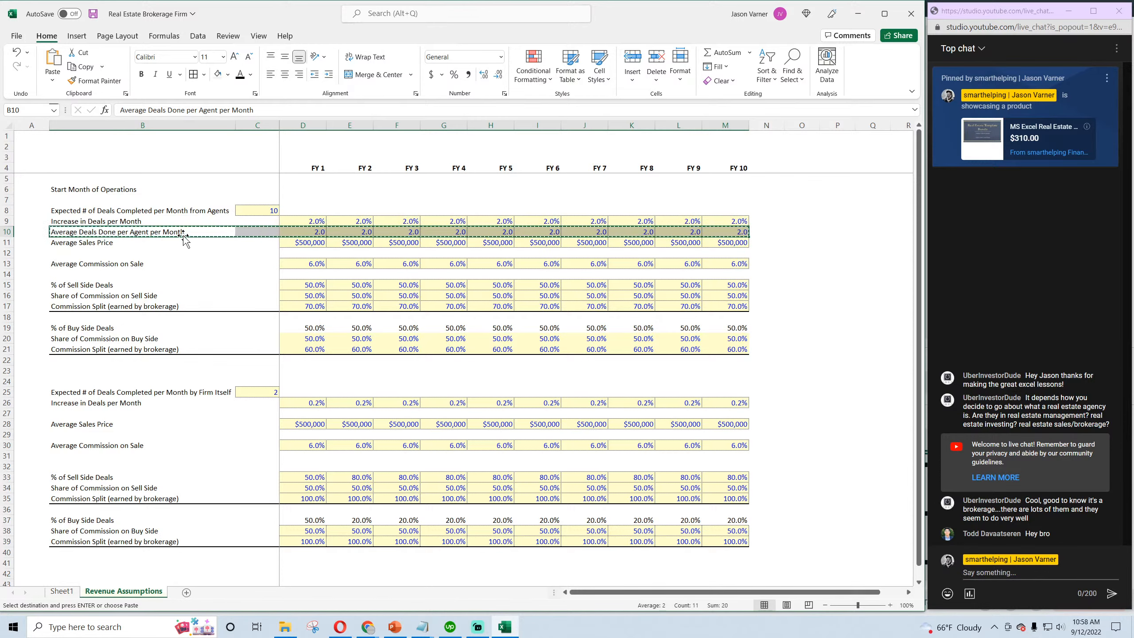
right_click(87, 415)
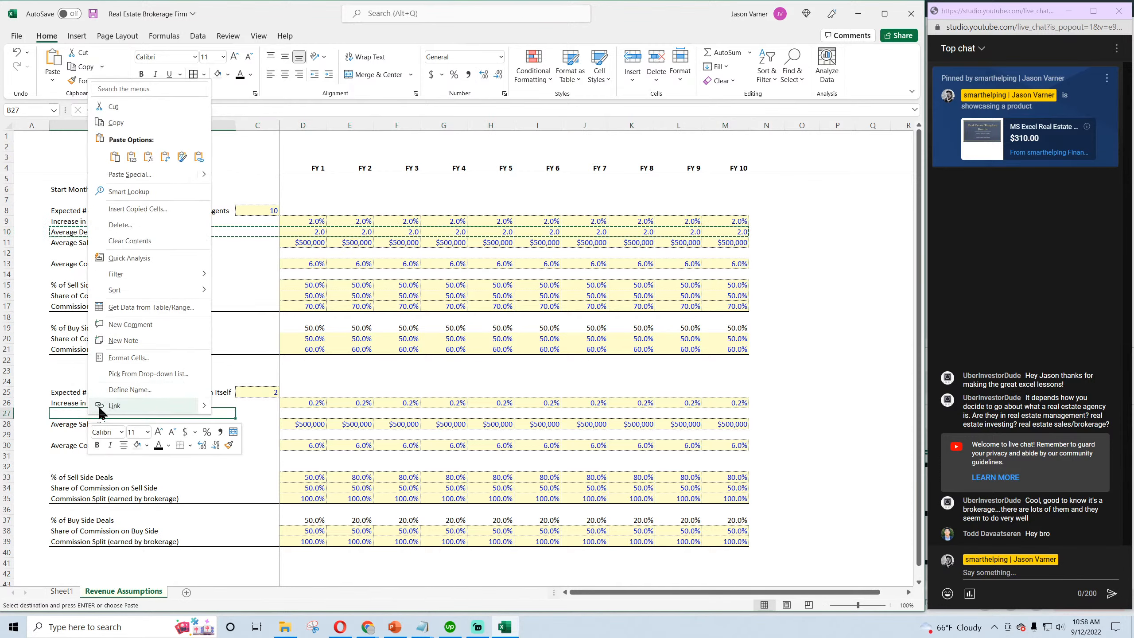
click(110, 159)
Check the firm's Average Sales Price row and save the workbook
click(98, 424)
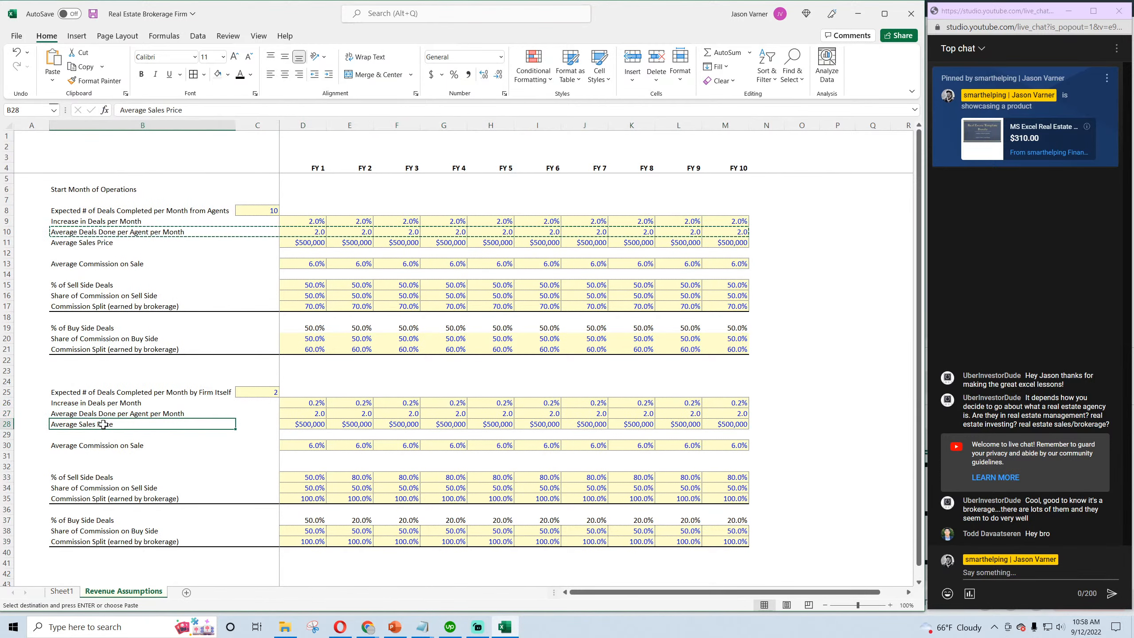
click(346, 424)
click(386, 424)
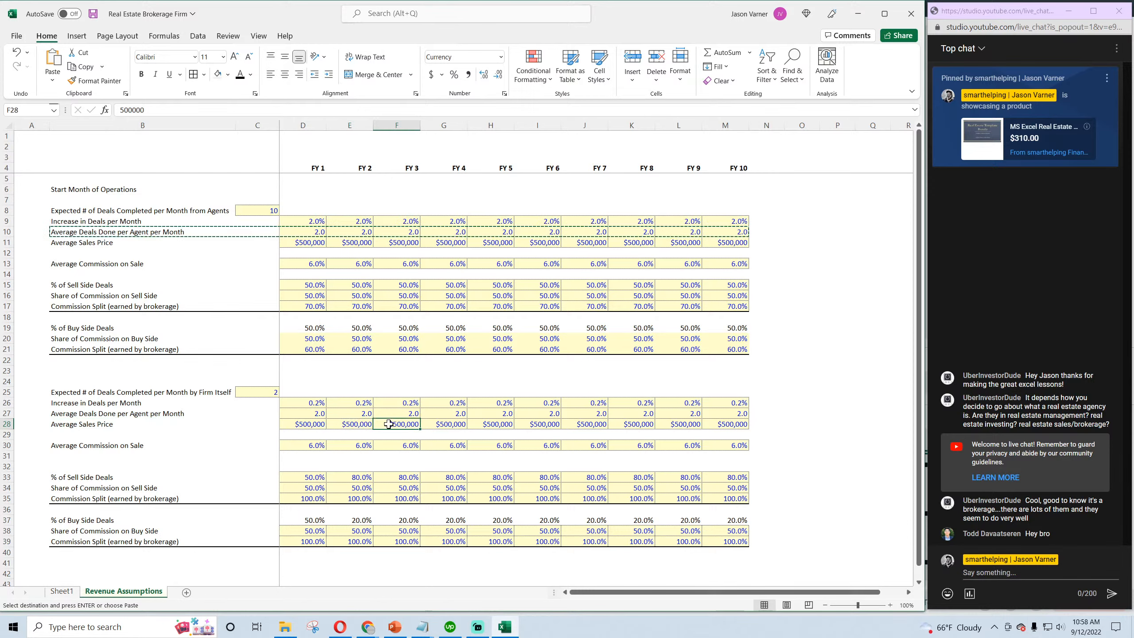
click(94, 14)
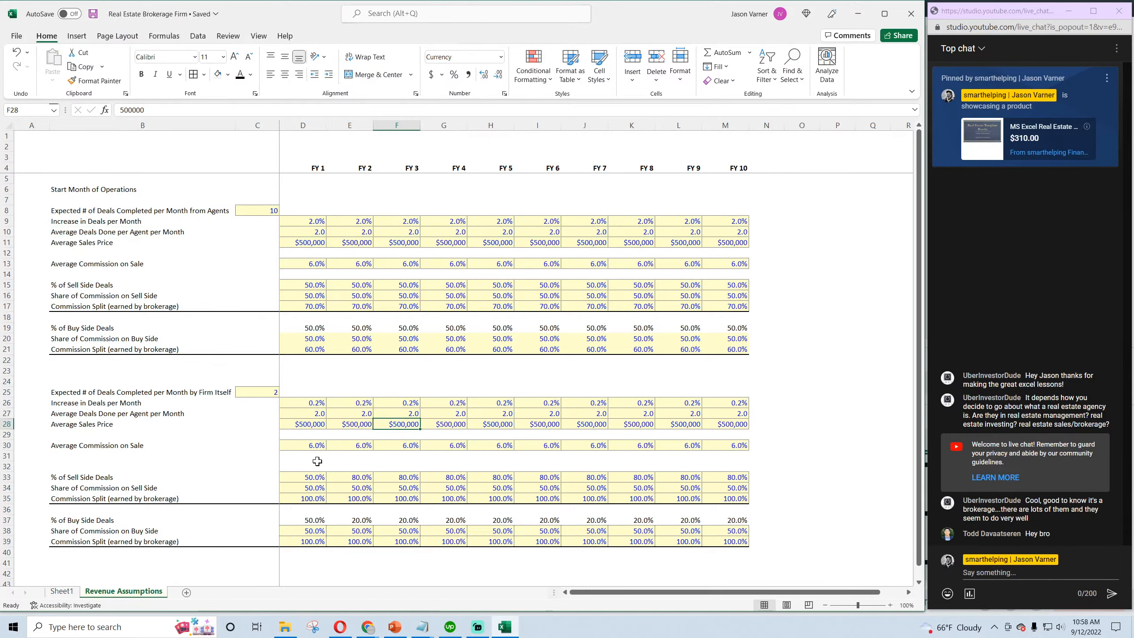
Remove the extra blank row between the firm's Average Commission on Sale and % of Sell Side Deals rows
click(309, 477)
click(312, 521)
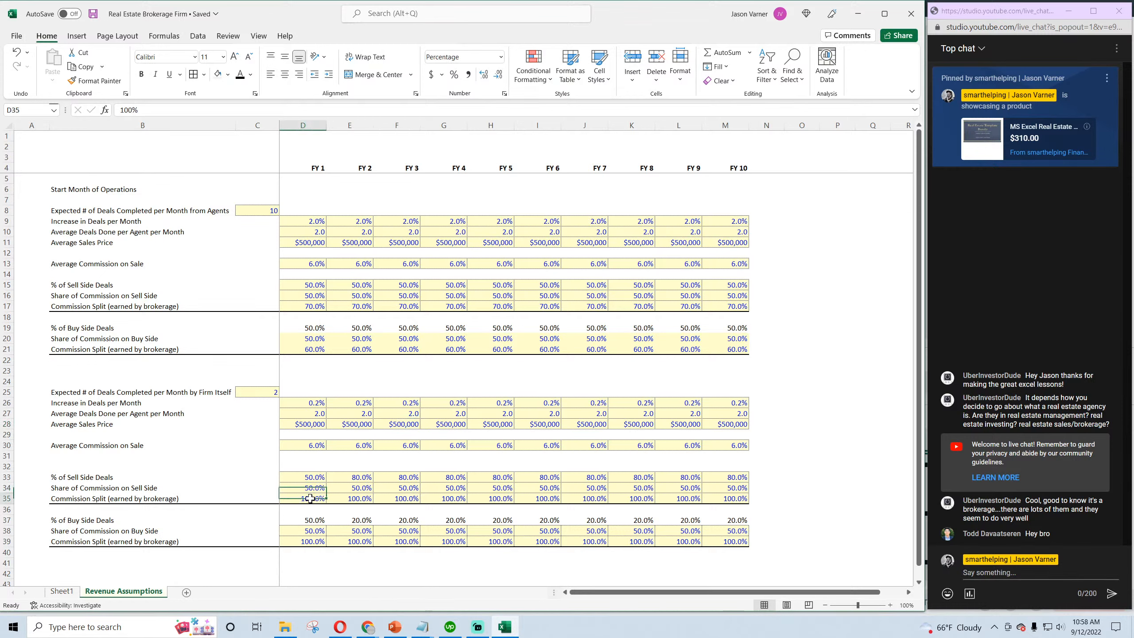
click(311, 540)
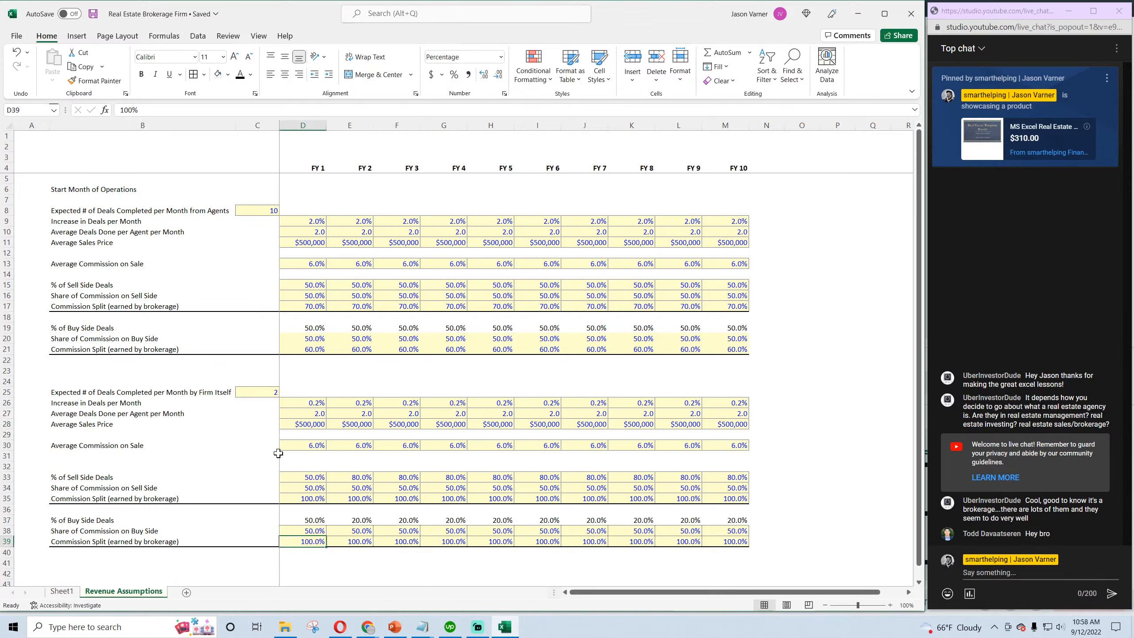
right_click(7, 467)
click(35, 361)
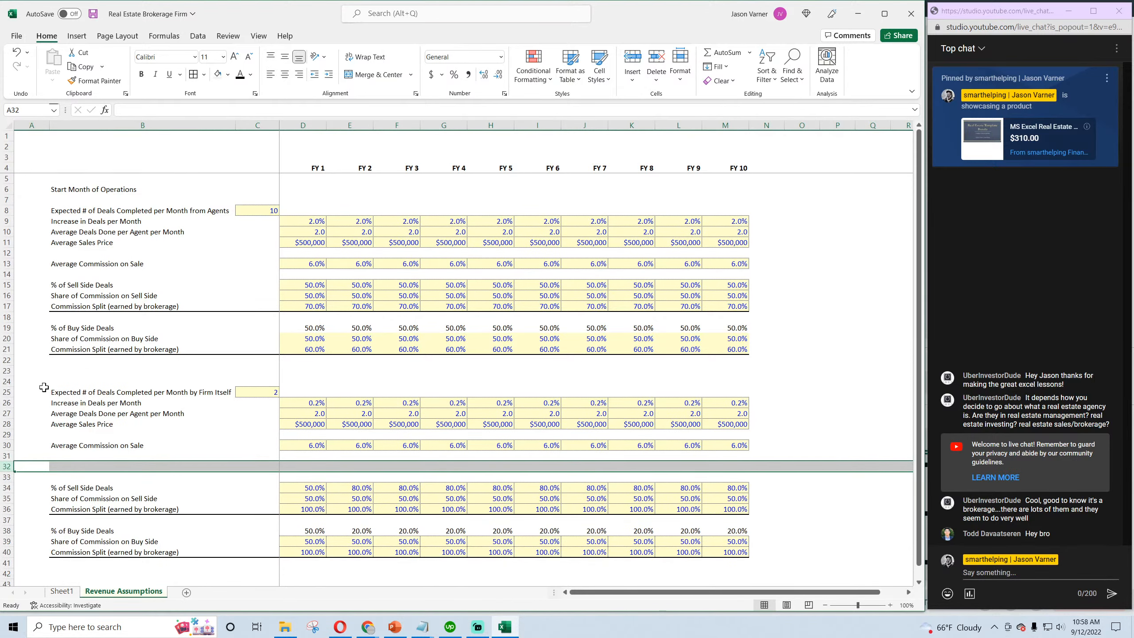
drag(8, 465, 8, 476)
right_click(8, 474)
click(44, 378)
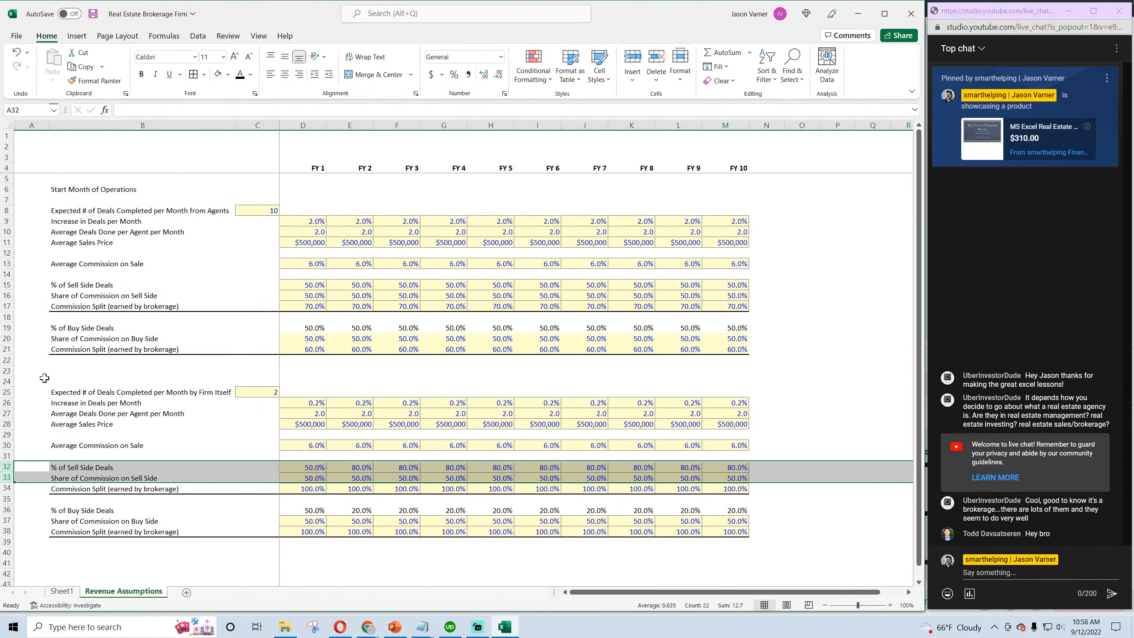
Compare the firm's and agents' Average Commission on Sale rows and save the workbook
click(75, 445)
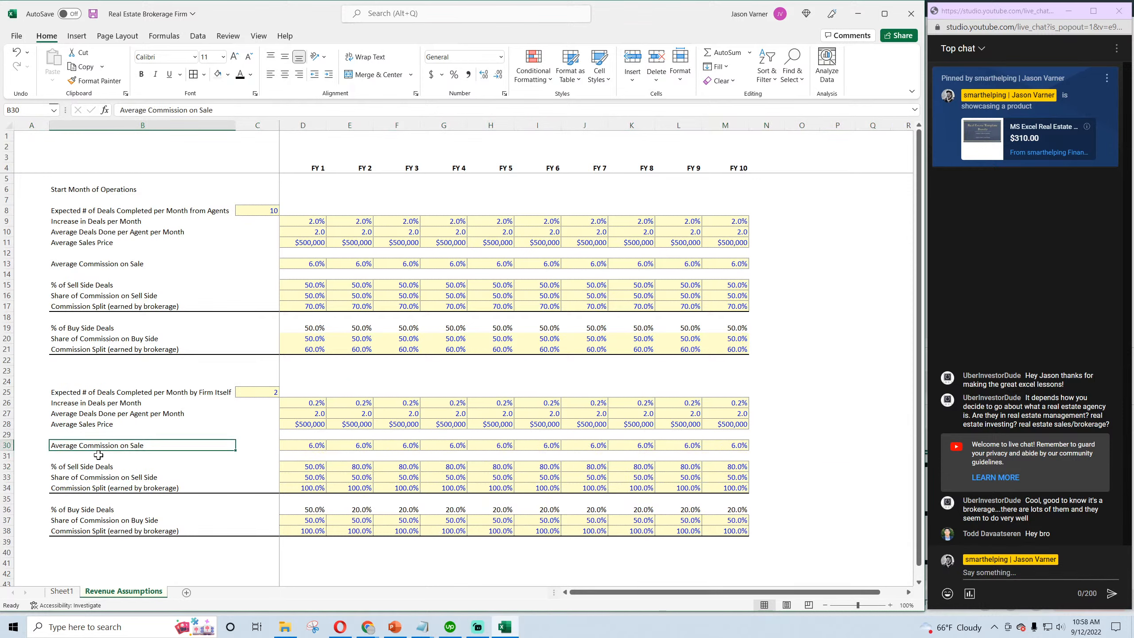
click(77, 264)
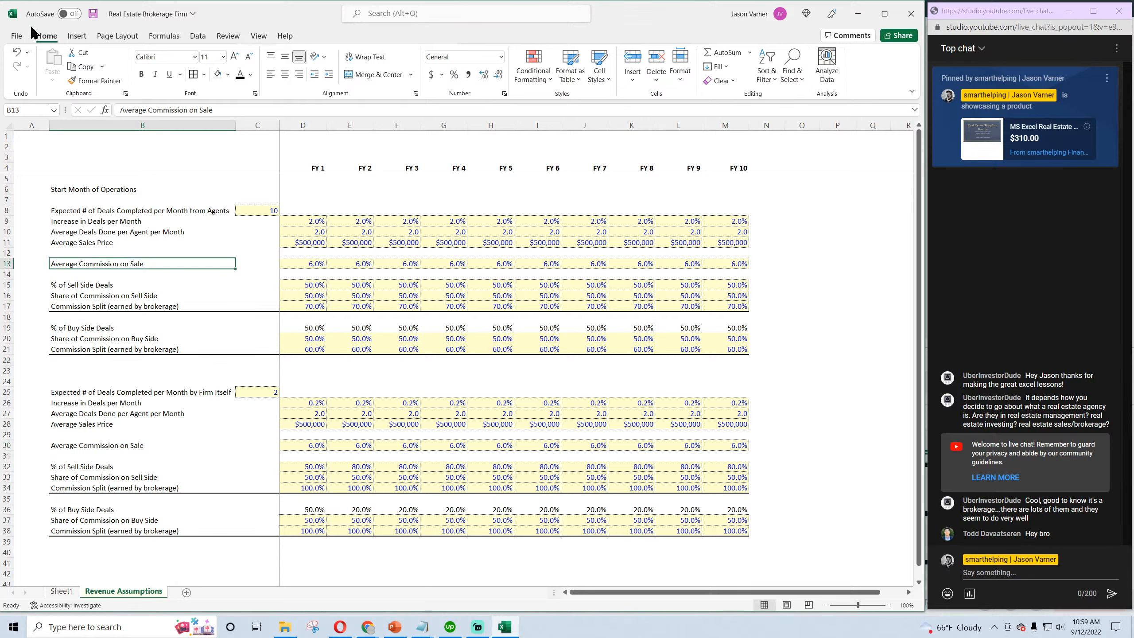
click(94, 14)
click(315, 220)
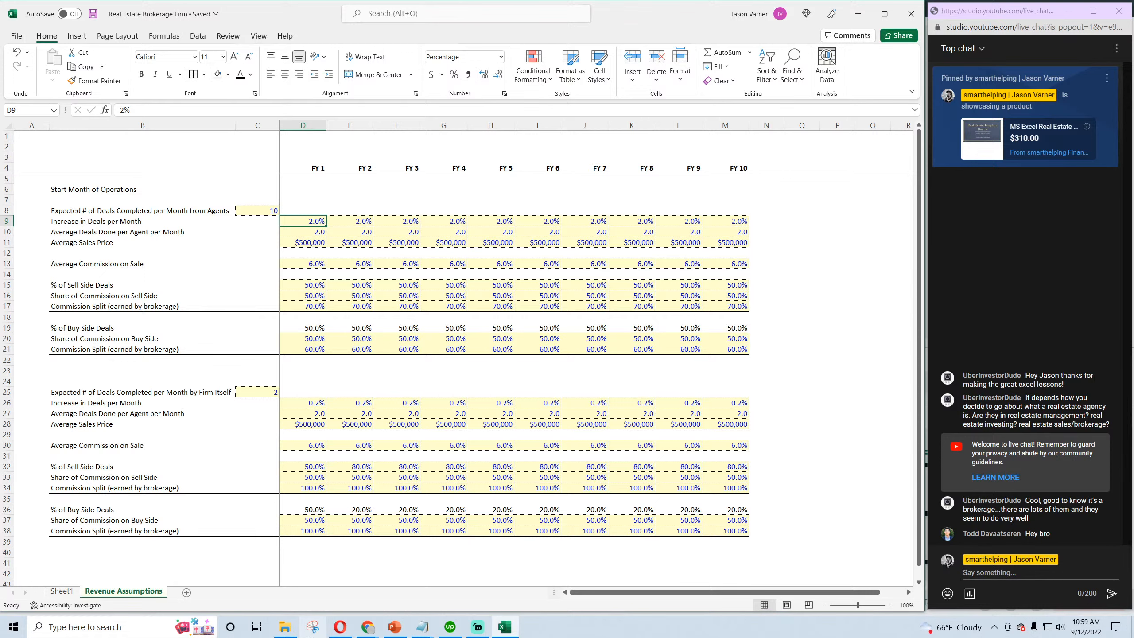
mouse_move(286, 628)
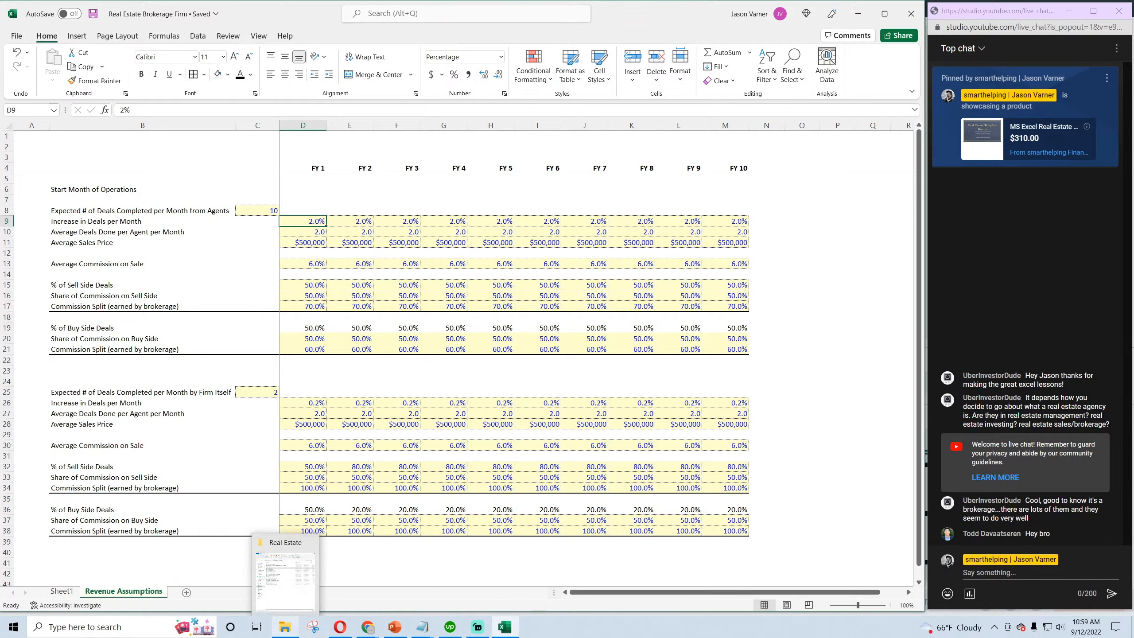
right_click(208, 637)
drag(380, 265, 380, 273)
click(380, 284)
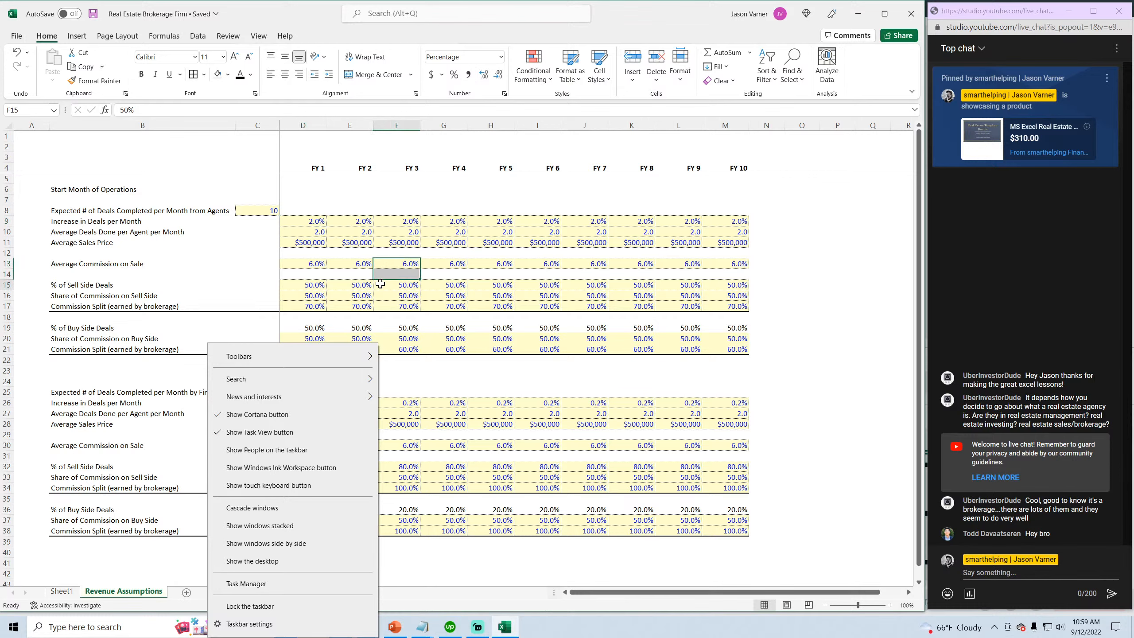
click(538, 442)
click(581, 631)
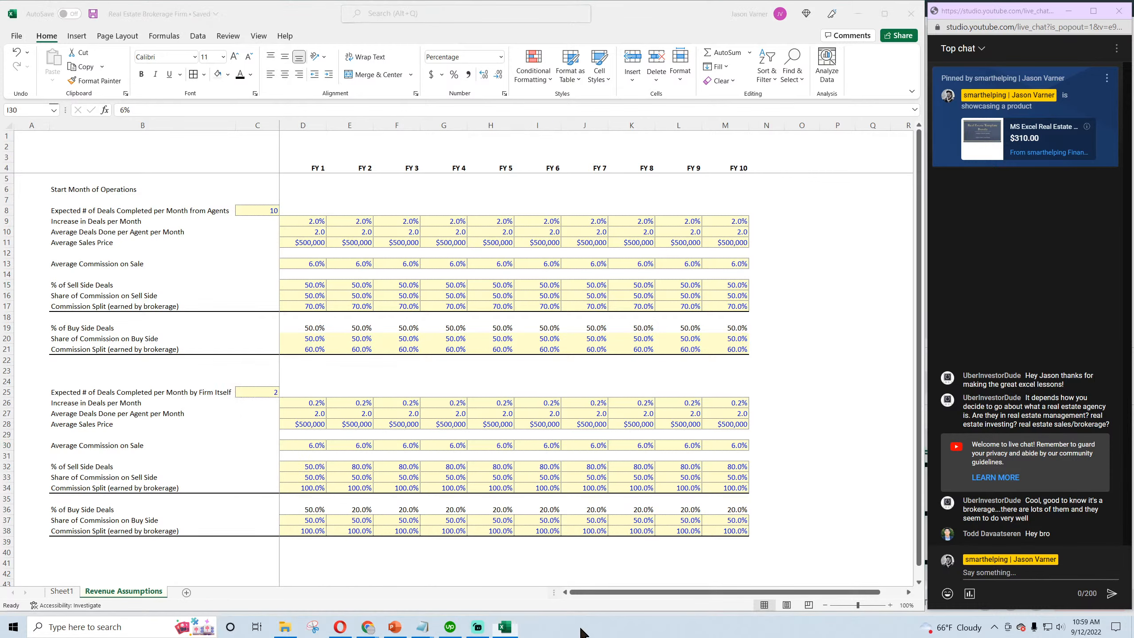
click(371, 415)
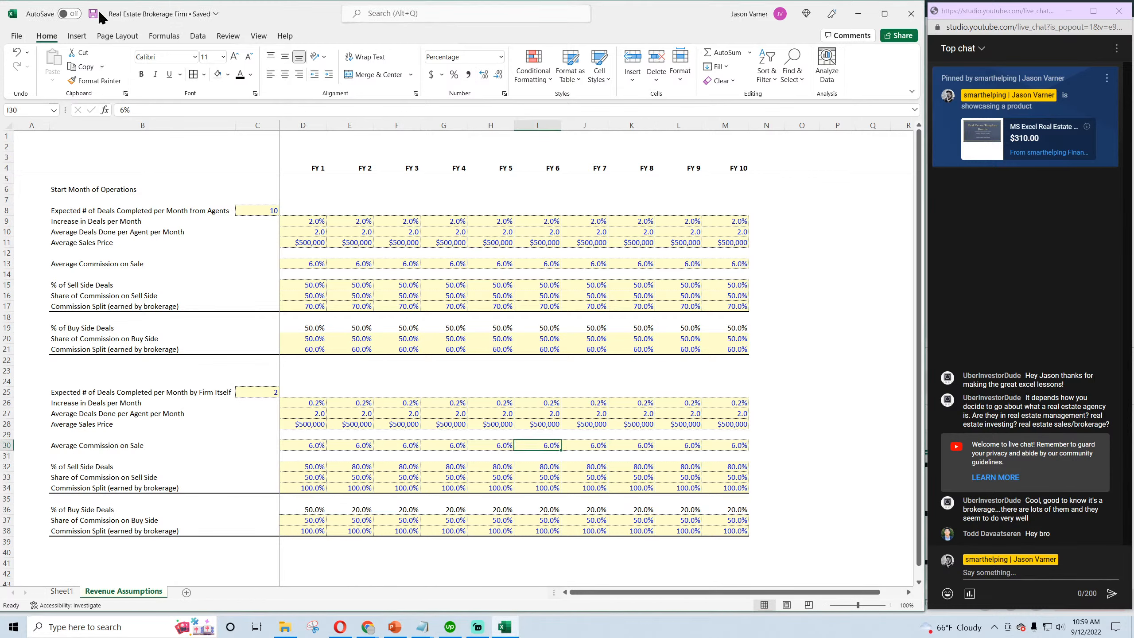
Review the agents' and firm's starting deal counts and the agents' sell-side Commission Split row through FY 10
click(263, 208)
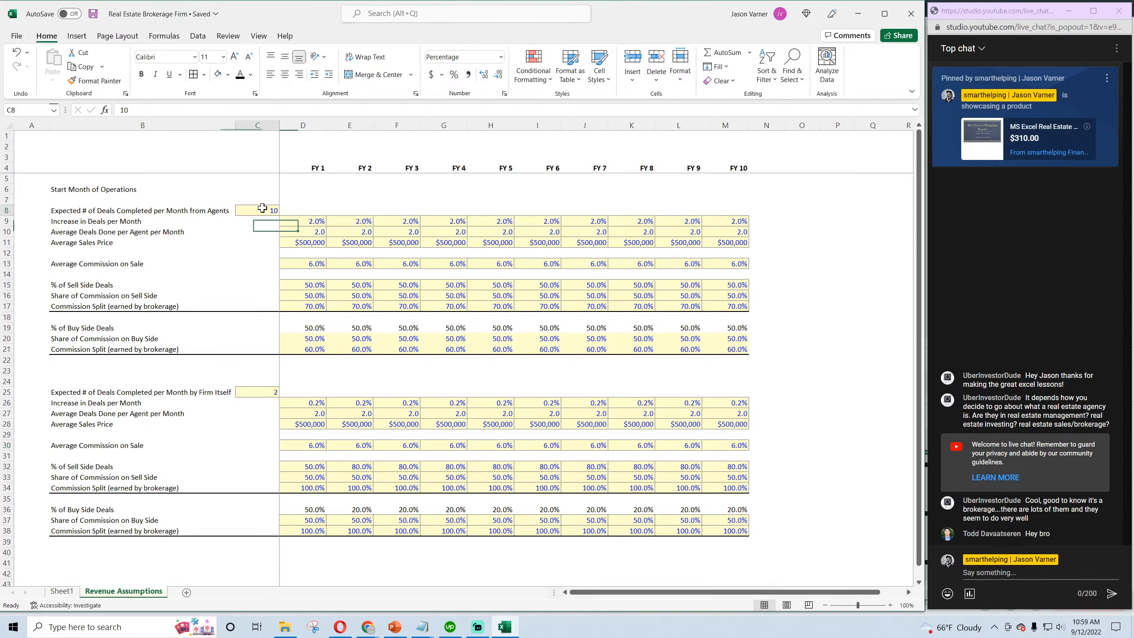
click(260, 392)
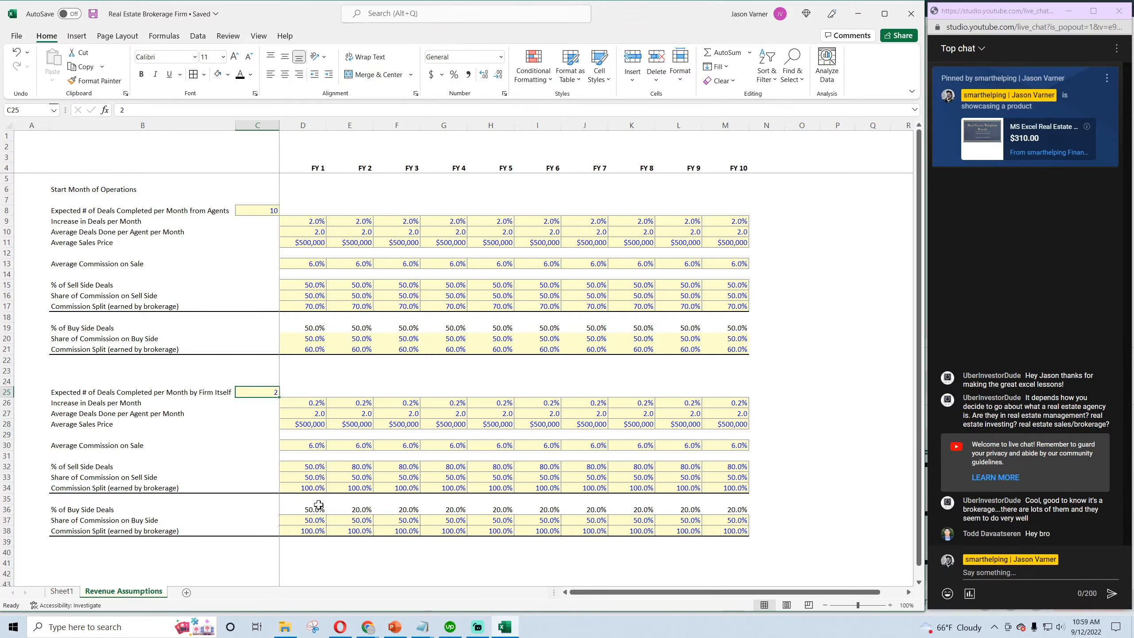
click(313, 309)
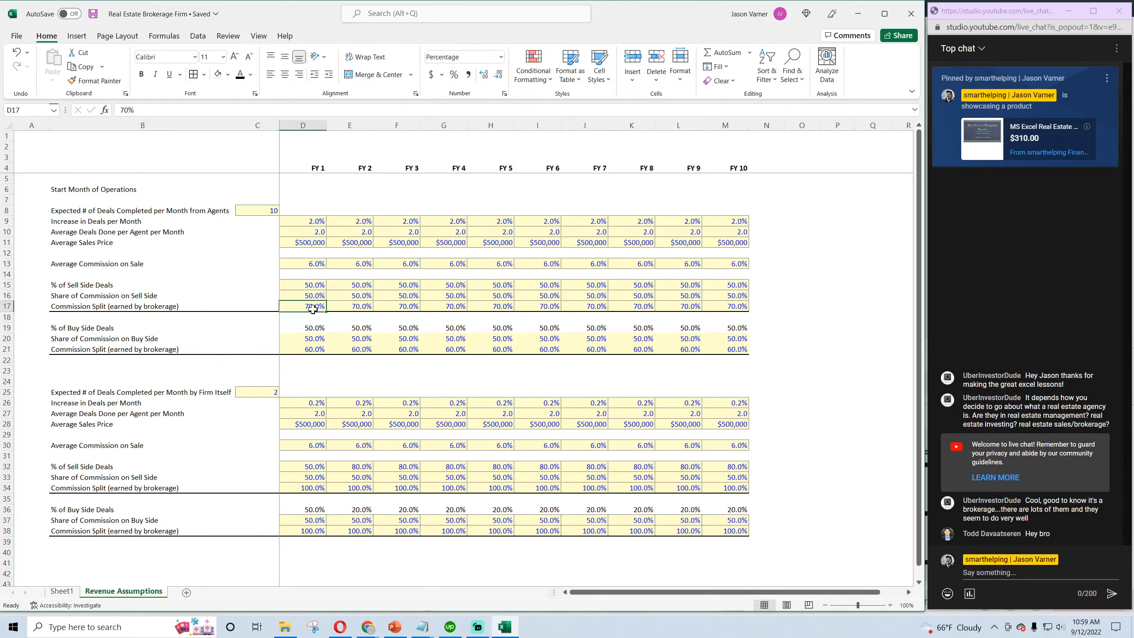
key(Right)
key(Right)
click(313, 308)
drag(113, 307, 728, 306)
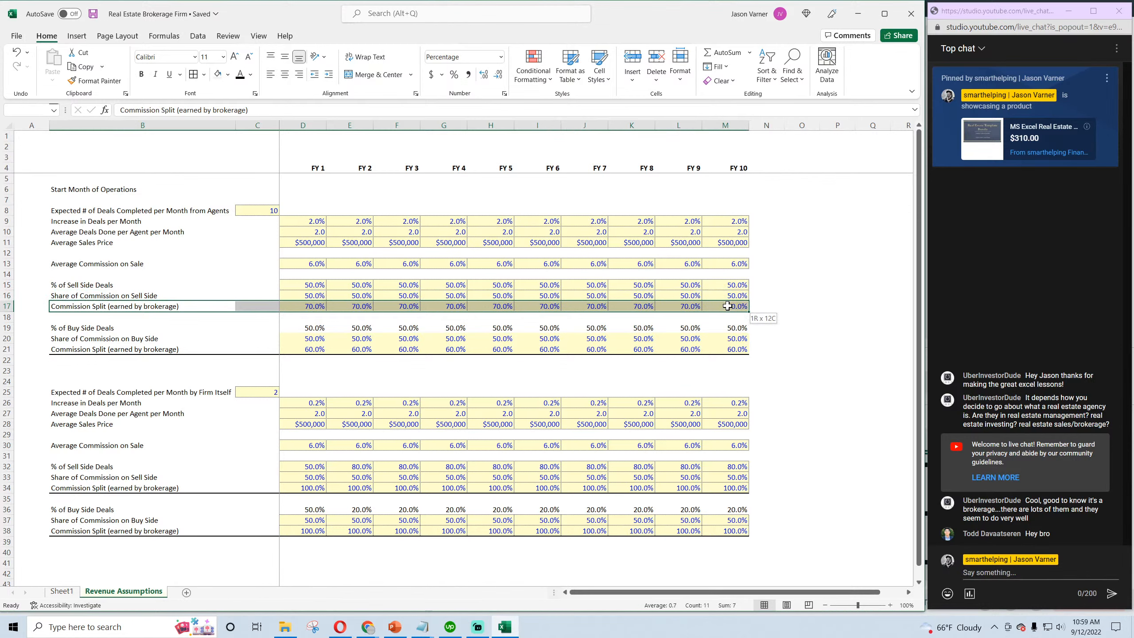
Add a new worksheet after Revenue Assumptions and name it "validation"
click(728, 306)
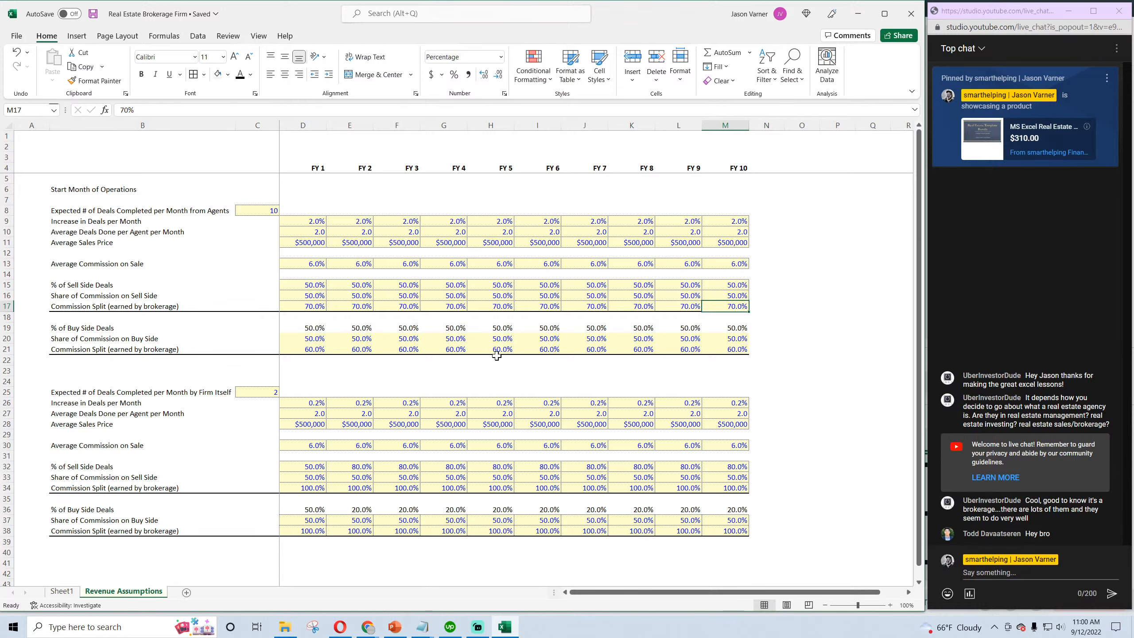
click(729, 532)
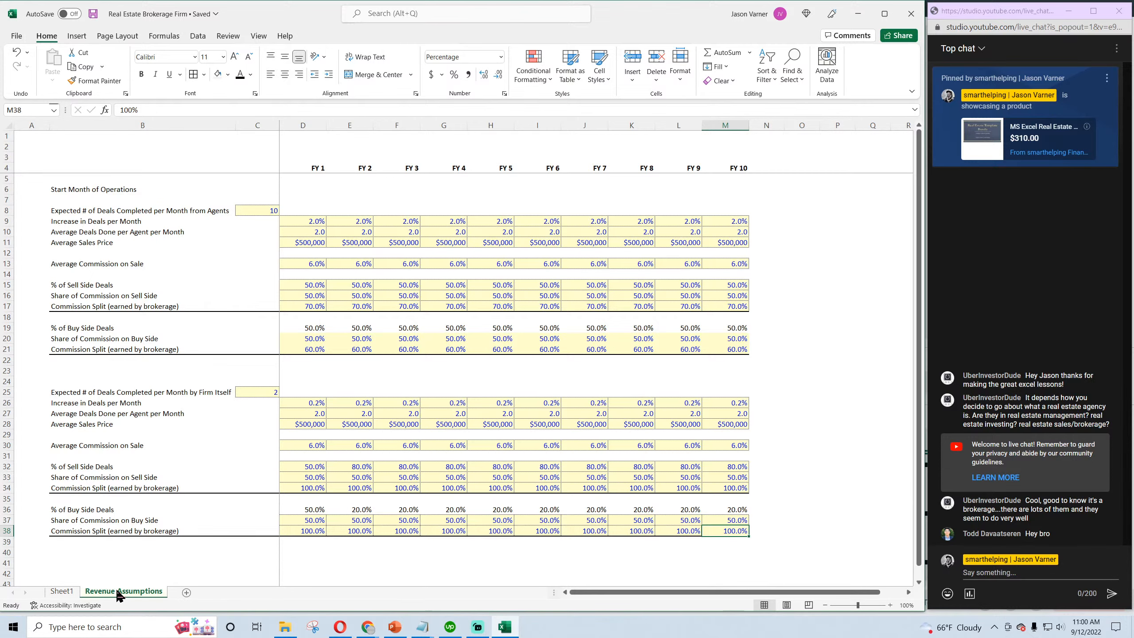
click(187, 593)
double_click(185, 591)
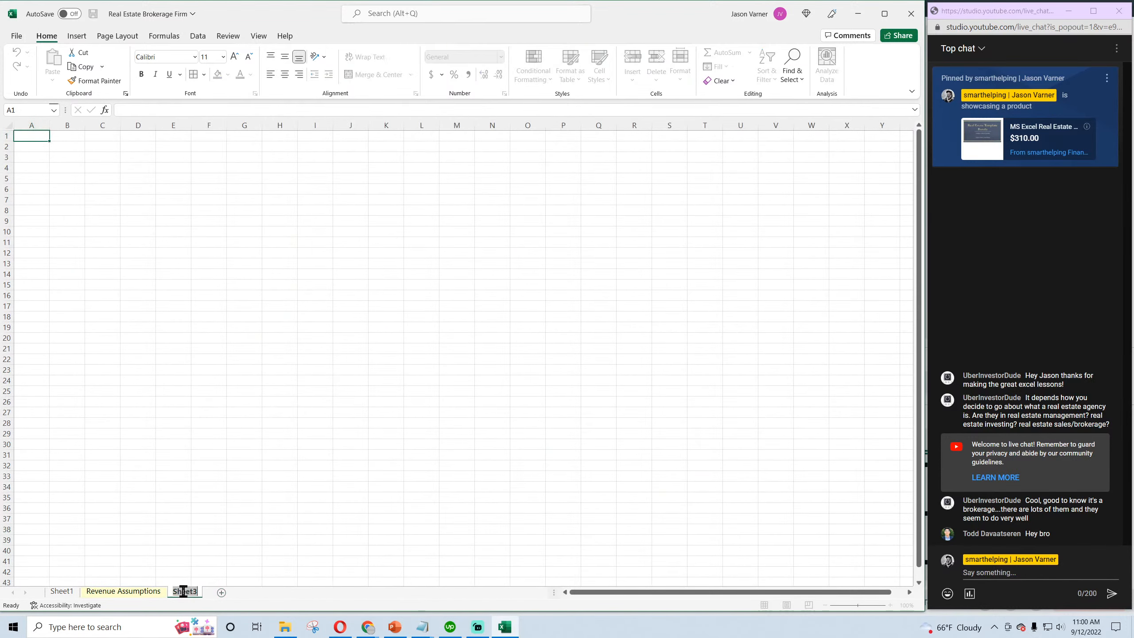
text(validation)
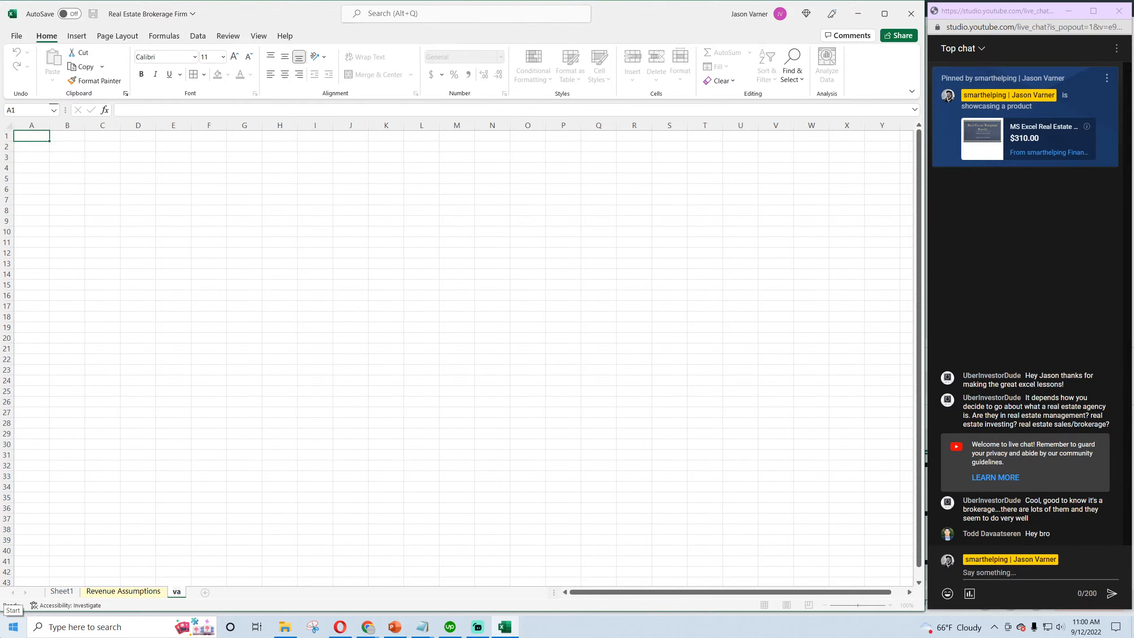
key(Return)
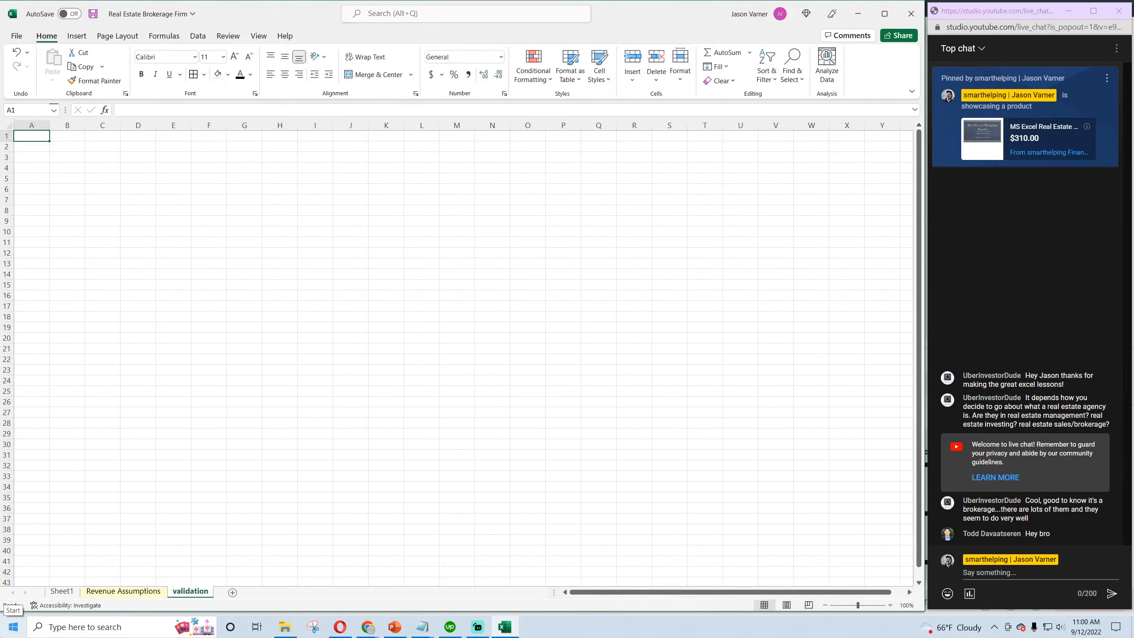
Add another worksheet named "Global Control" and place it directly before the Revenue Assumptions sheet
click(232, 593)
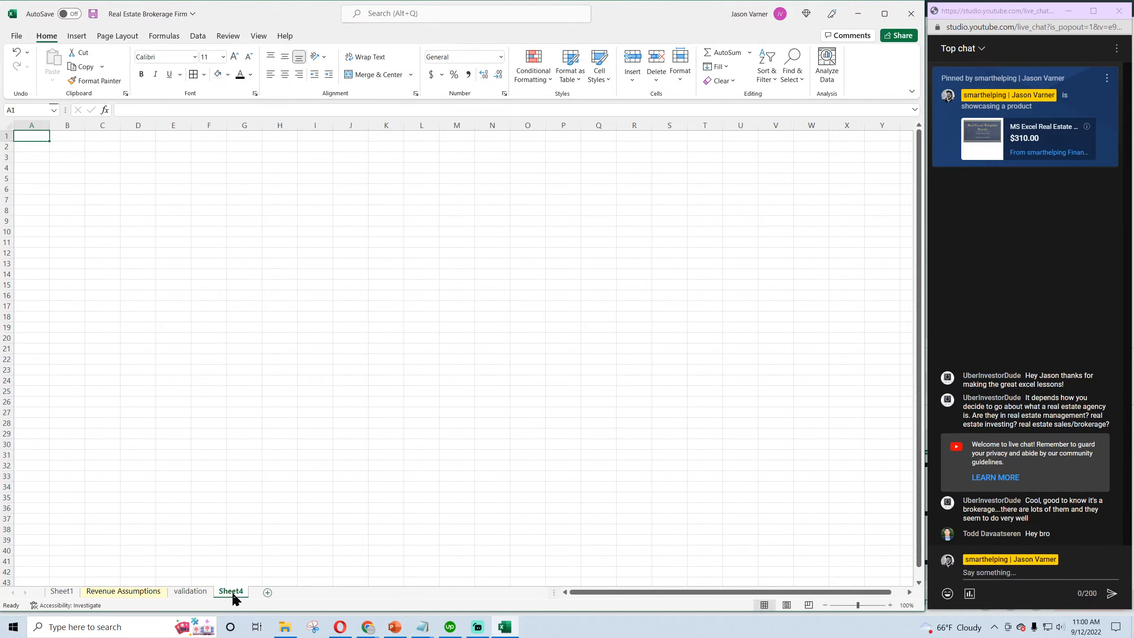
double_click(229, 592)
text(Globa)
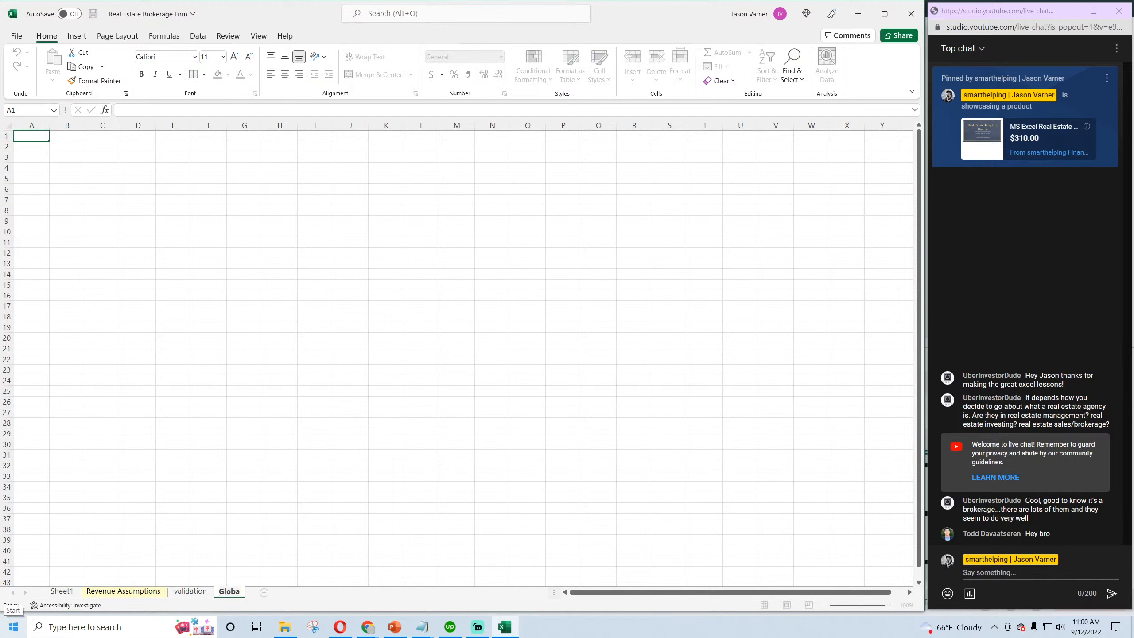
key(BackSpace)
key(BackSpace)
key(BackSpace)
text(obal Control)
key(Return)
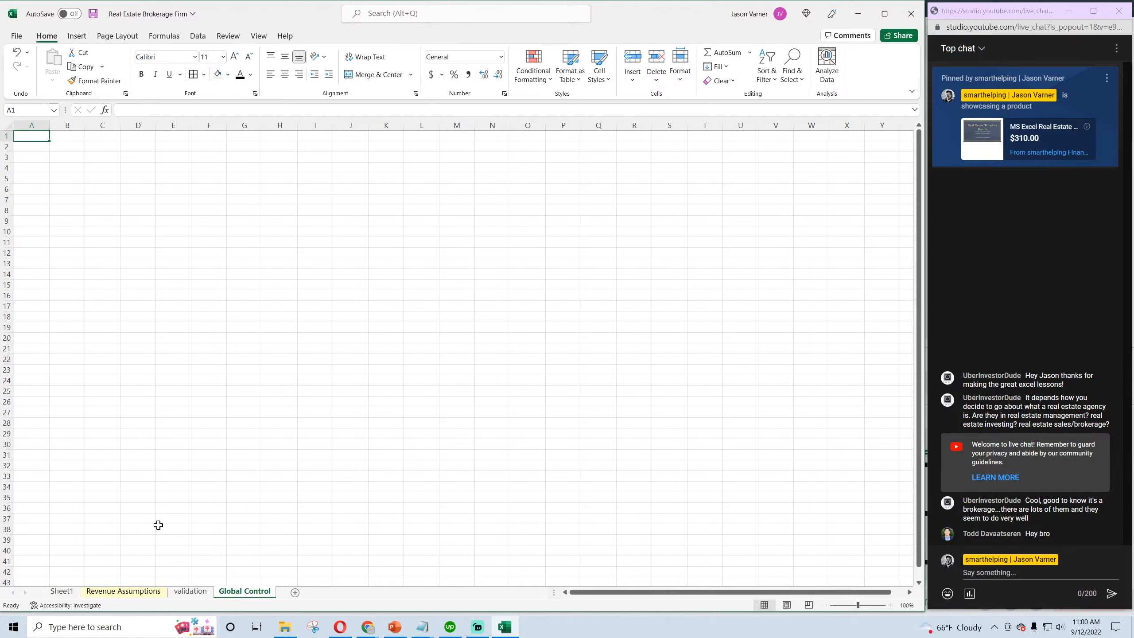
drag(111, 599, 113, 596)
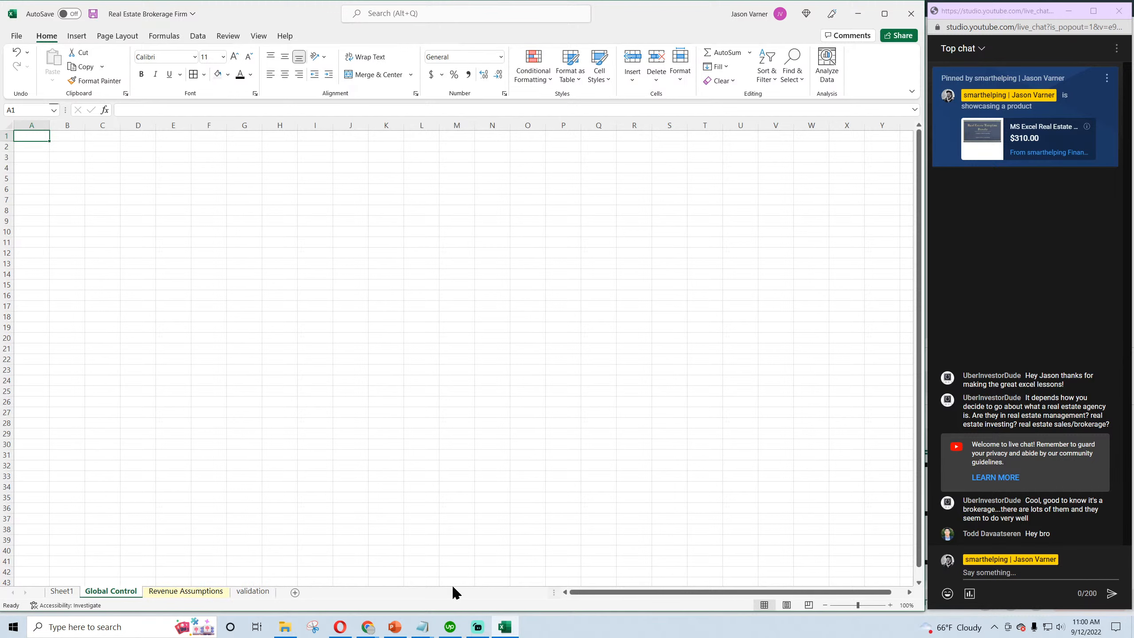
Open the Hotel Acquisition workbook from the Real Estate folder and position its window over the brokerage workbook
click(285, 627)
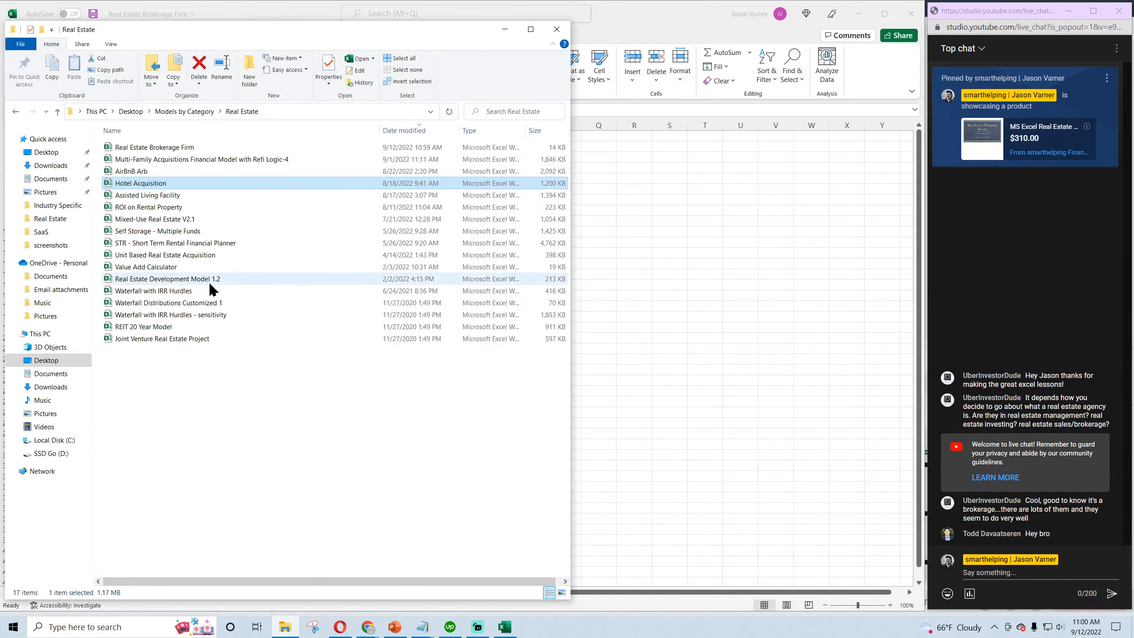
double_click(152, 183)
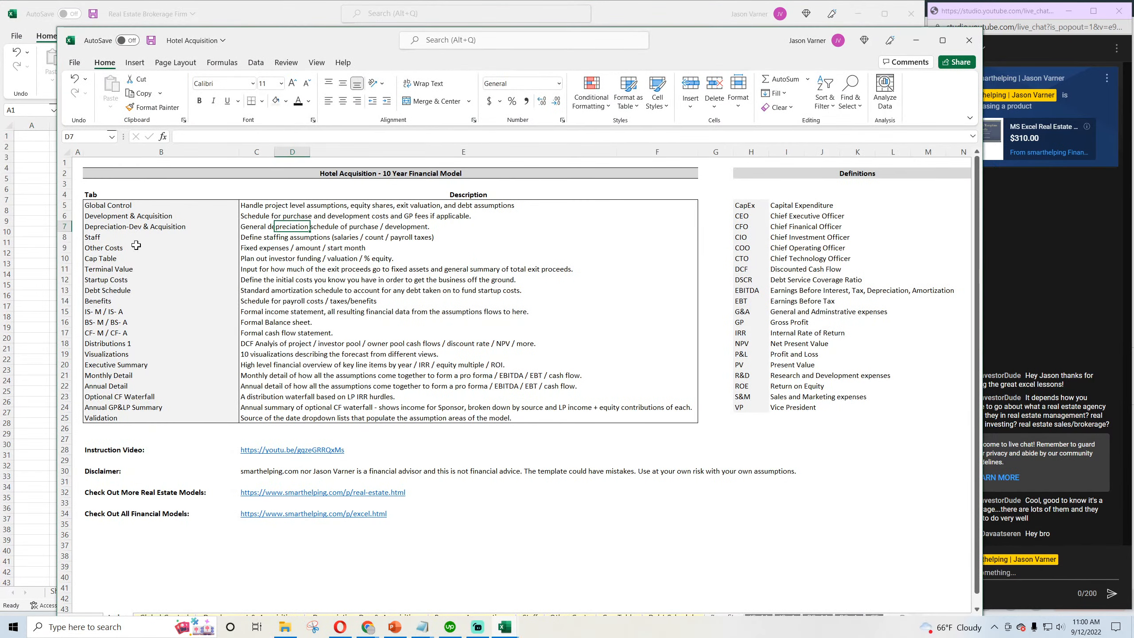
drag(744, 38, 655, 20)
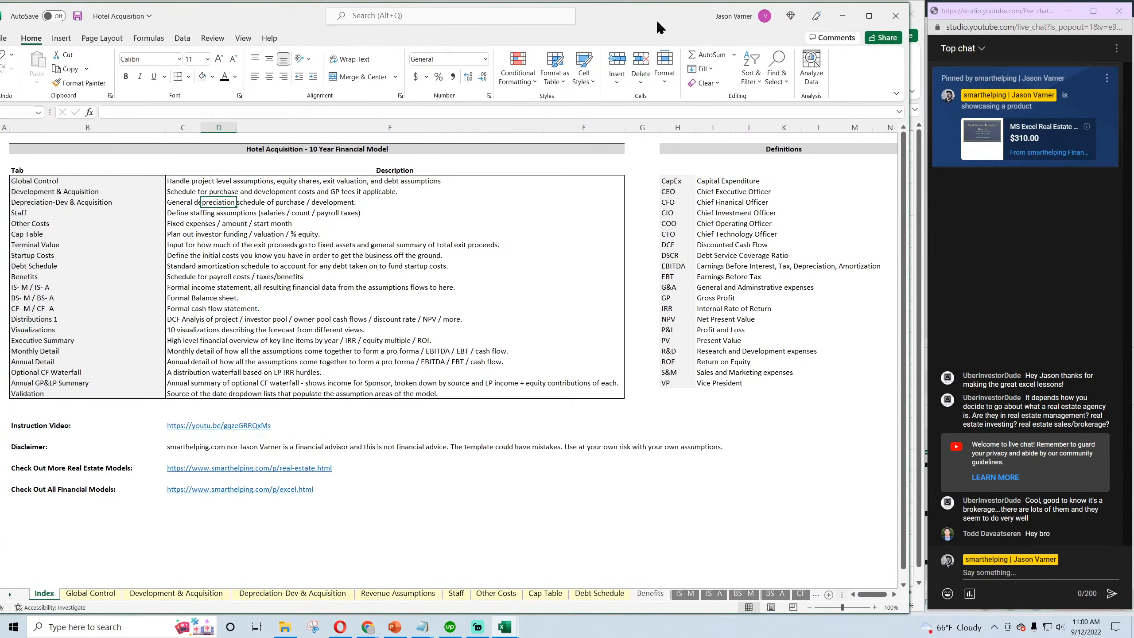
Look through the hotel model's Global Control, Development & Acquisition, Depreciation, IS- M and Cap Table sheets
click(87, 595)
click(160, 597)
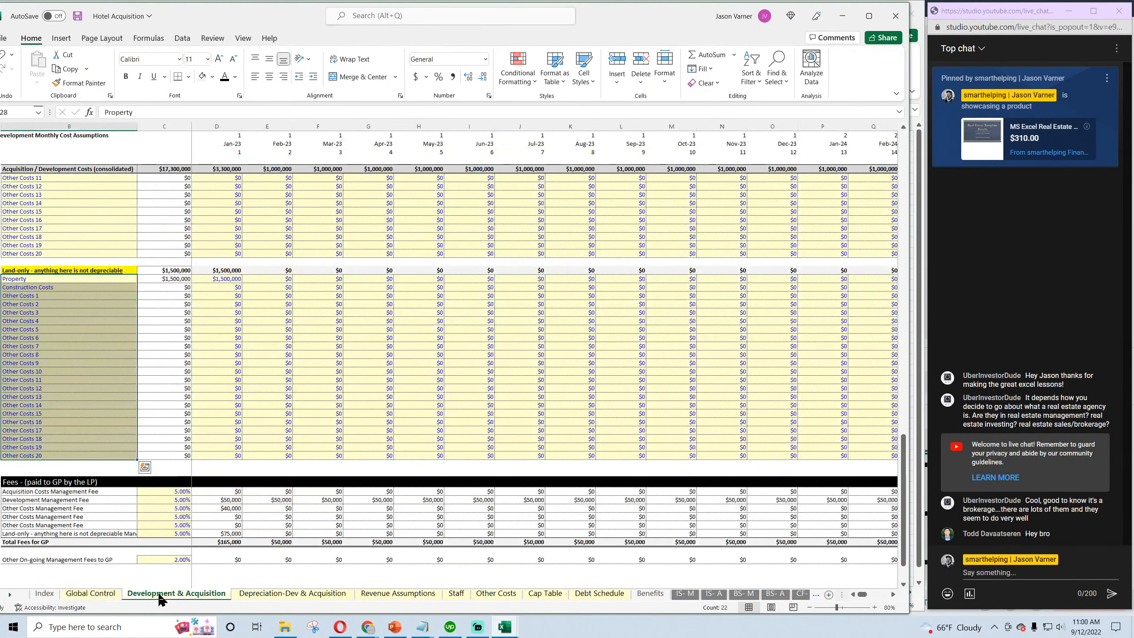
click(268, 595)
click(687, 595)
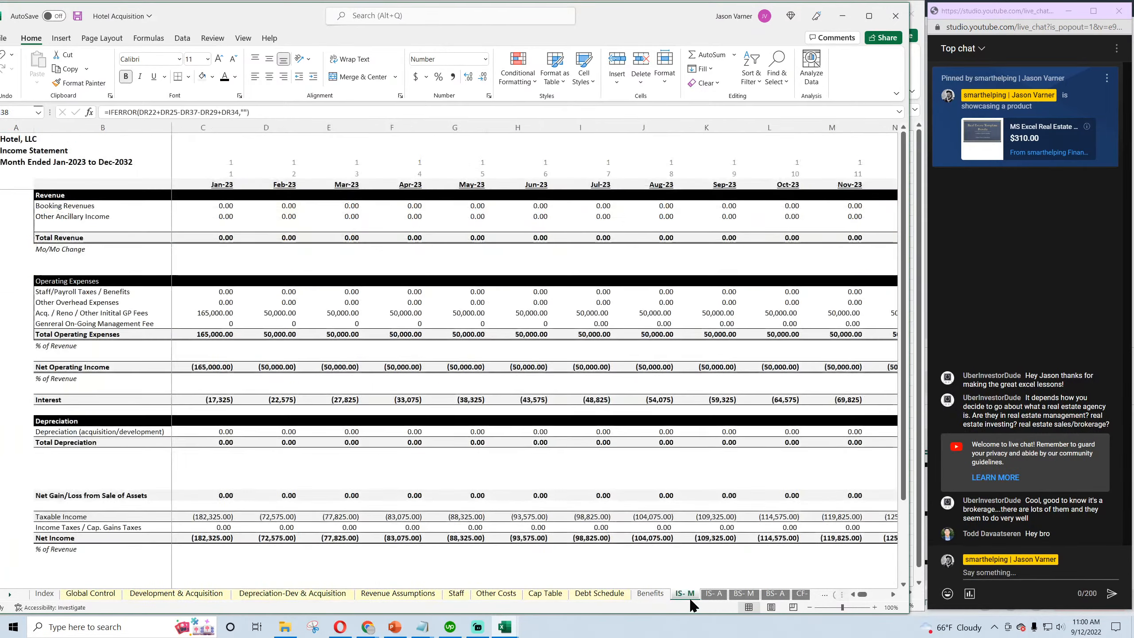
click(544, 596)
click(848, 292)
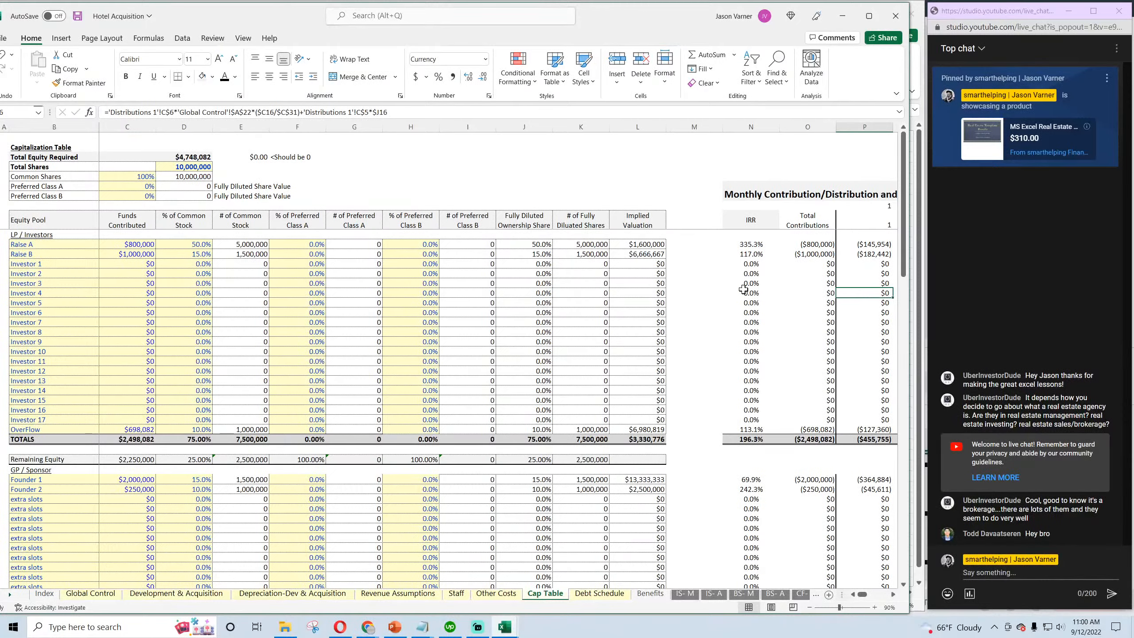
click(191, 594)
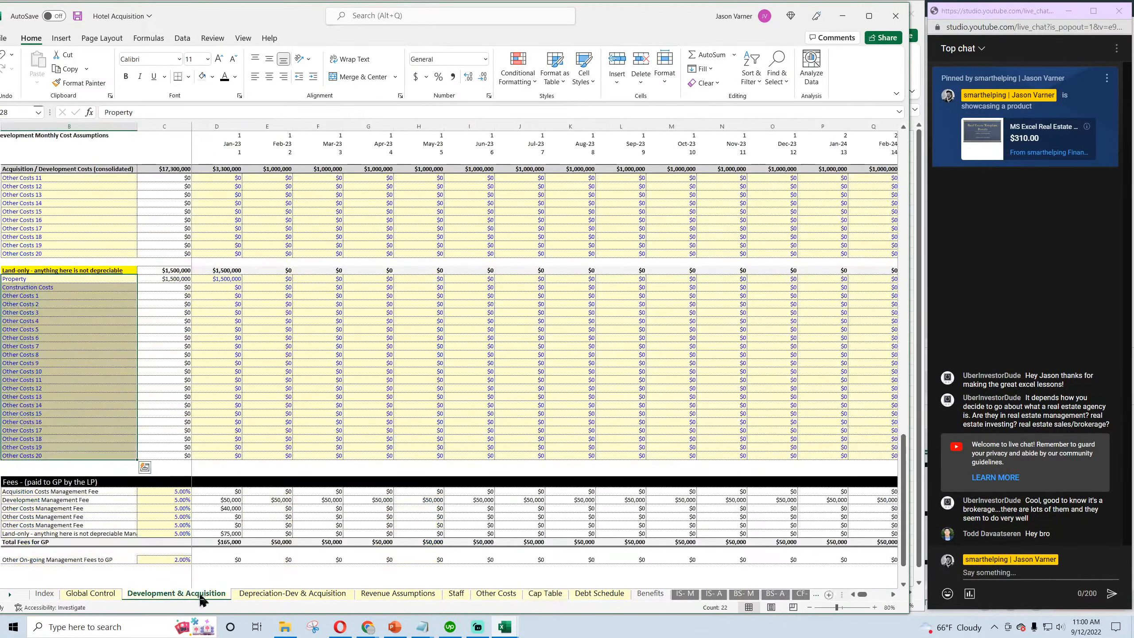
Copy the hotel model's Global Control assumptions block across columns A to L, starting from the first row
click(89, 594)
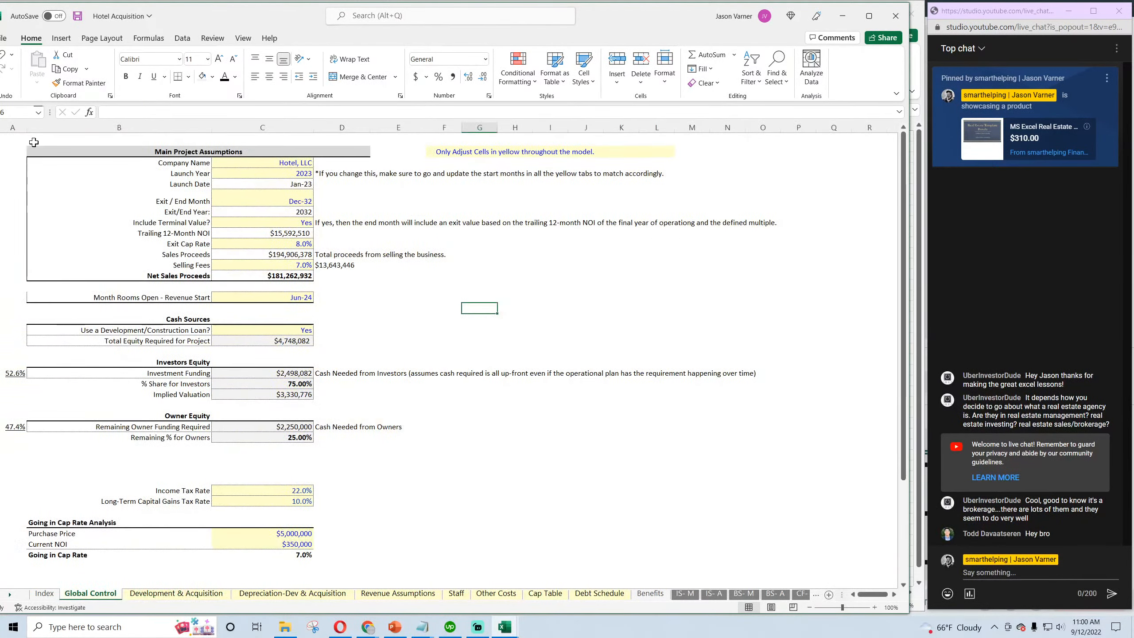
drag(9, 137, 644, 635)
scroll(339, 447, up, 3)
scroll(339, 447, up, 2)
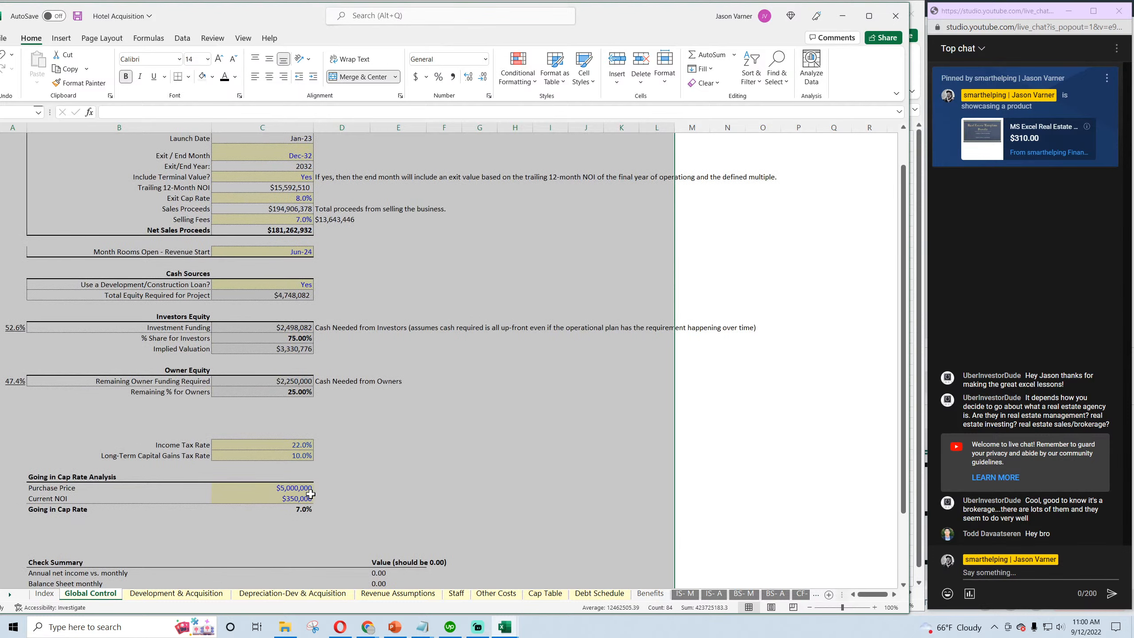
scroll(237, 495, up, 2)
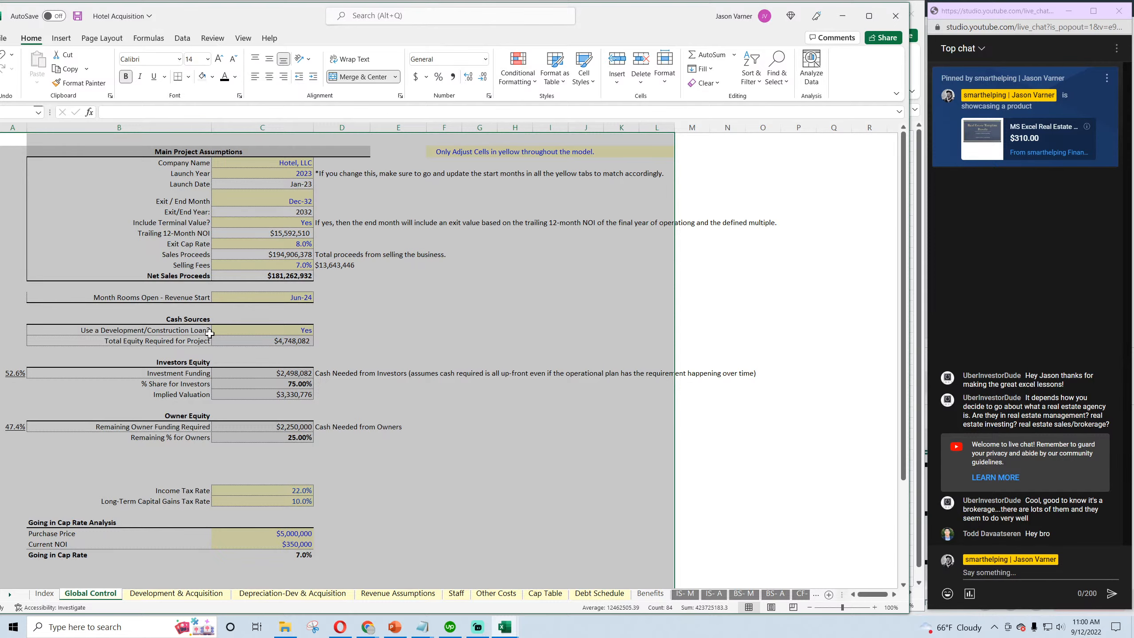
right_click(440, 216)
click(463, 261)
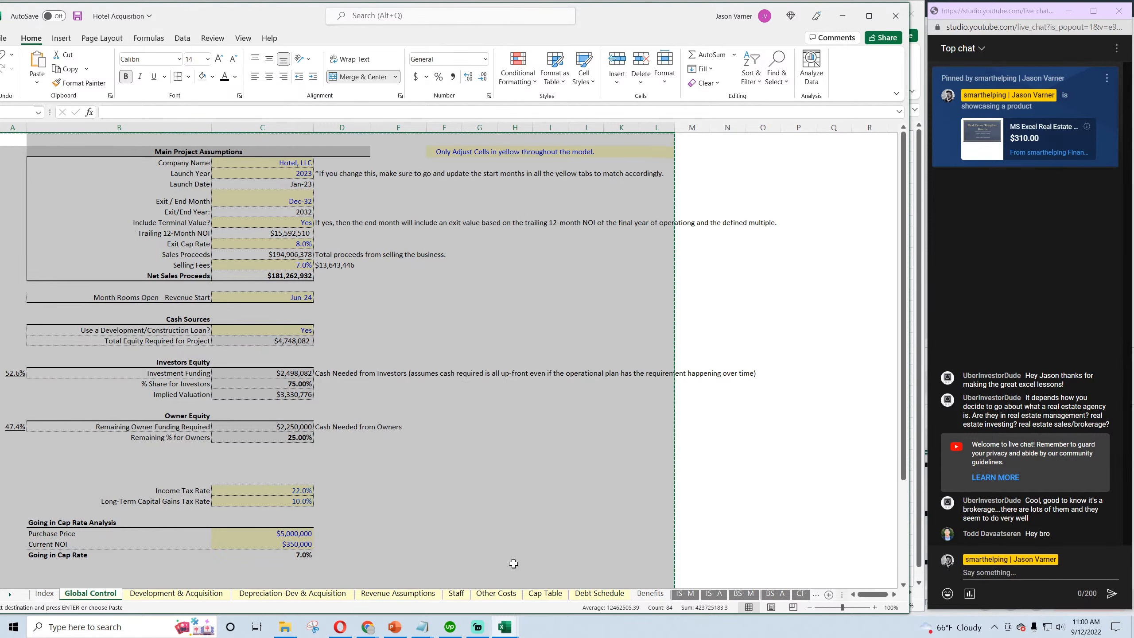
Switch to the Real Estate Brokerage Firm workbook and paste the copied assumptions into its Global Control sheet at cell A1
mouse_move(505, 627)
click(476, 589)
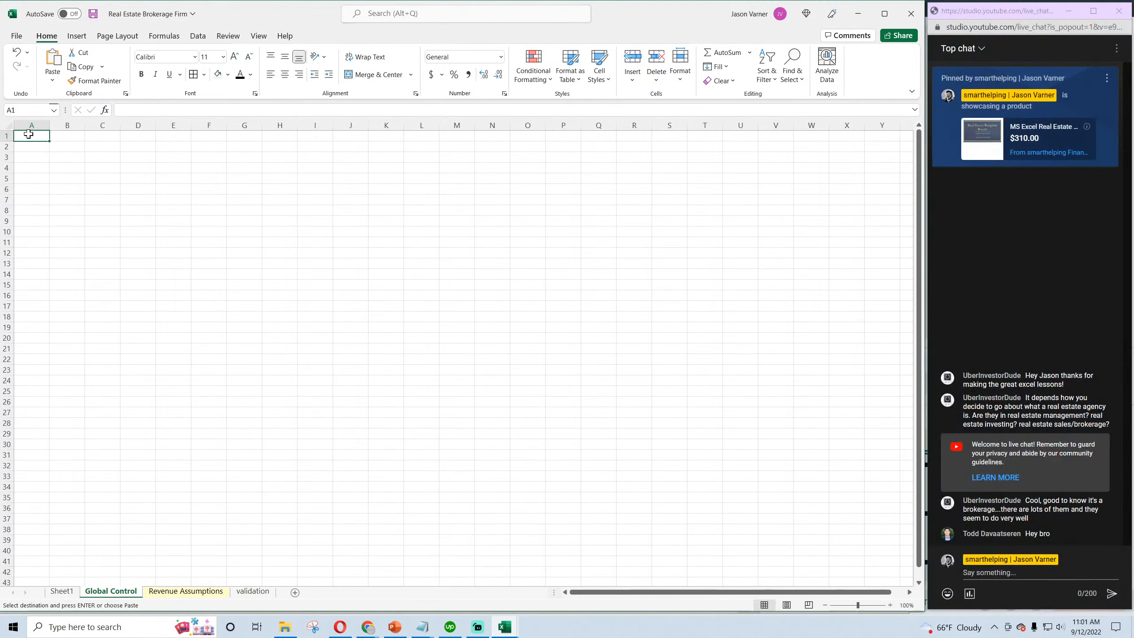
right_click(28, 134)
click(57, 211)
click(244, 300)
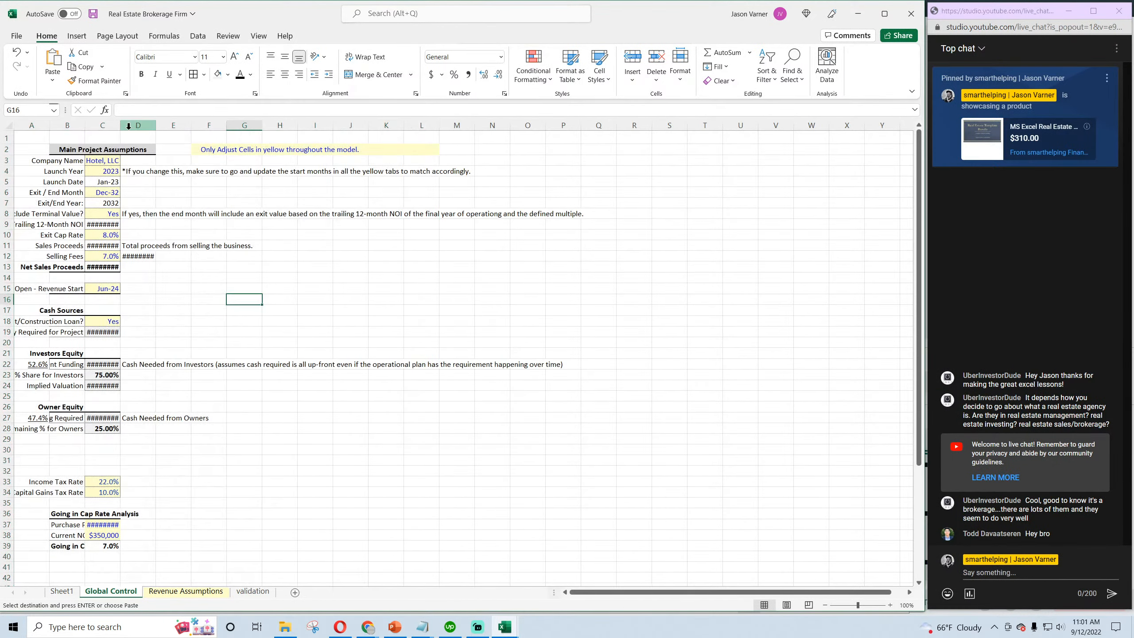
Autofit columns B and C to their contents and hide the gridlines on the Global Control sheet
double_click(120, 125)
double_click(85, 125)
click(101, 199)
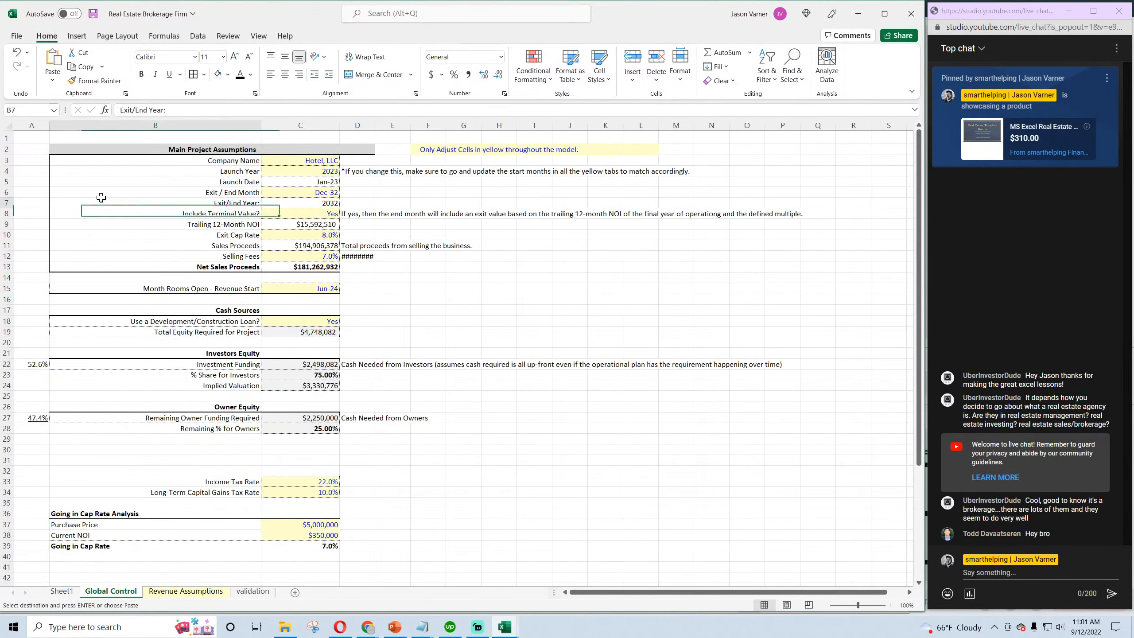
click(256, 37)
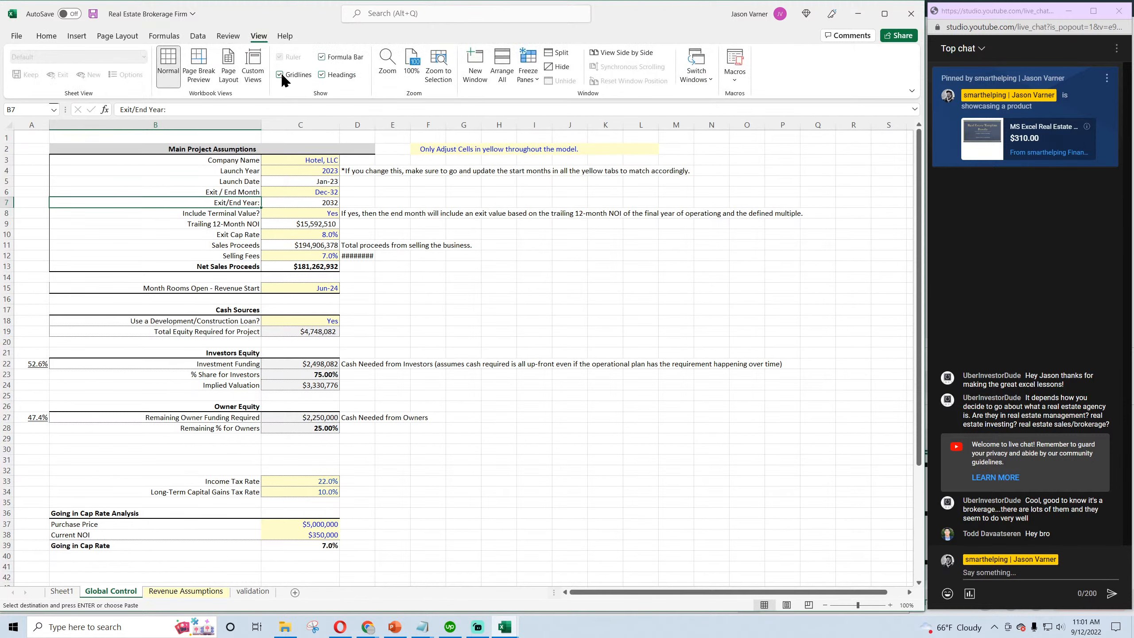
click(279, 74)
click(499, 277)
Narrow column A slightly and widen column D enough to show the selling fees amount
drag(52, 127, 43, 126)
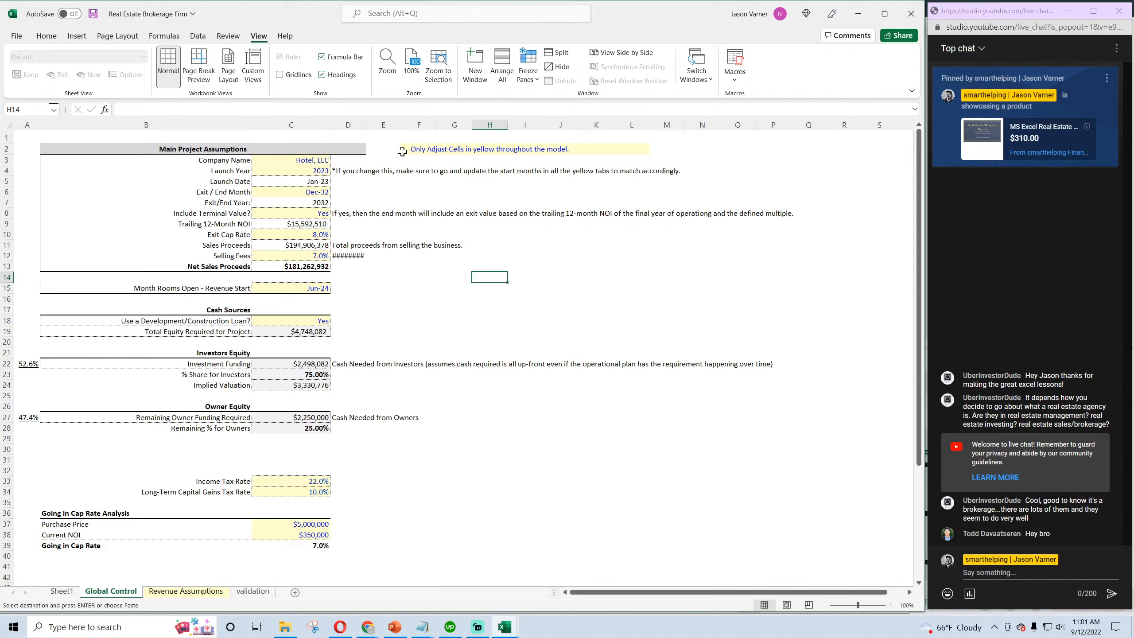
drag(365, 125, 382, 125)
click(471, 320)
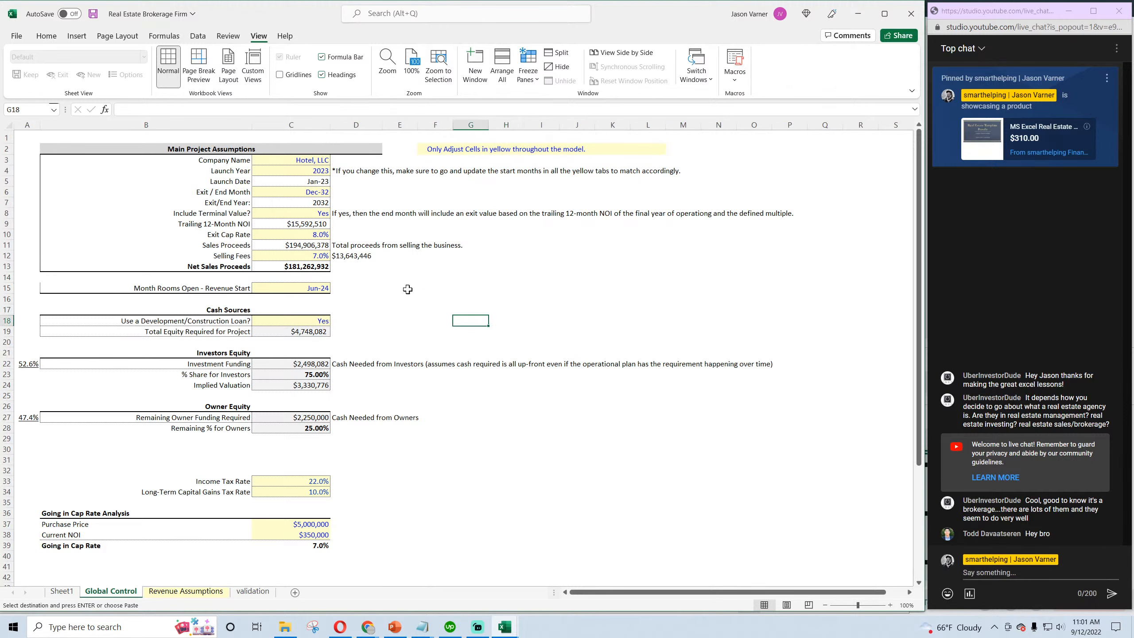
click(41, 37)
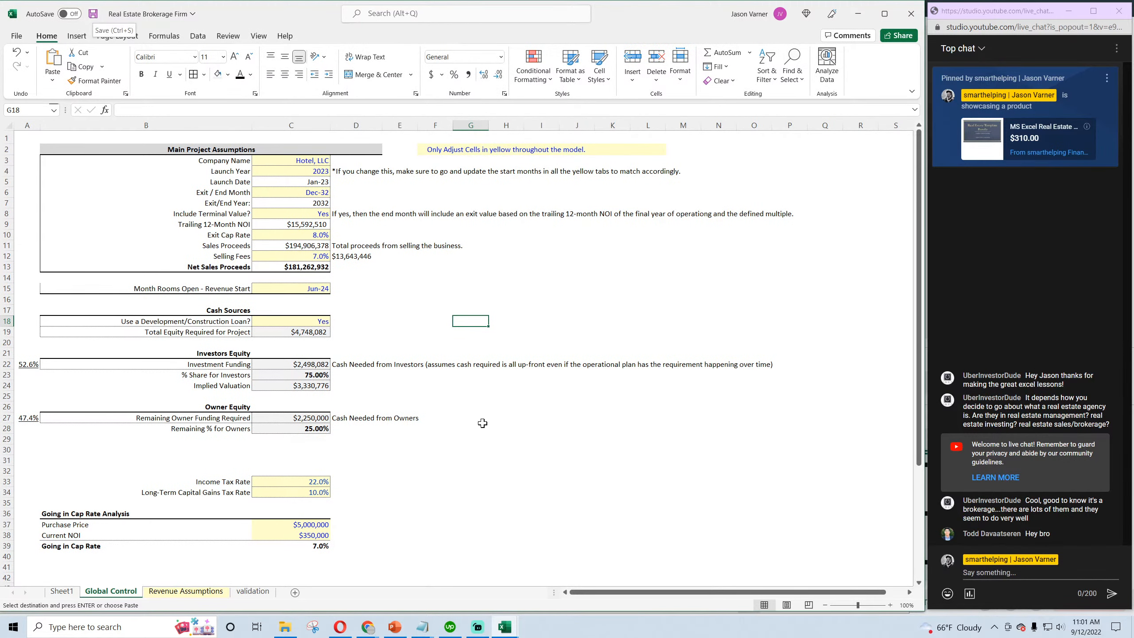
click(565, 482)
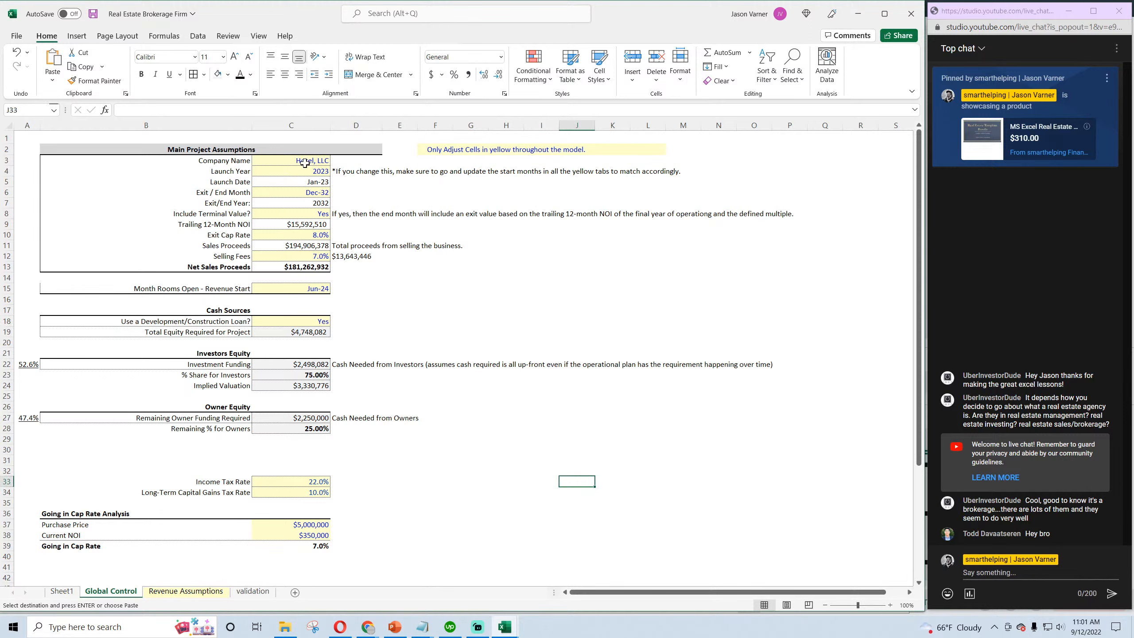
Change the Company Name in the Main Project Assumptions to "RE Brokerage, LLC"
click(305, 161)
click(138, 112)
double_click(134, 112)
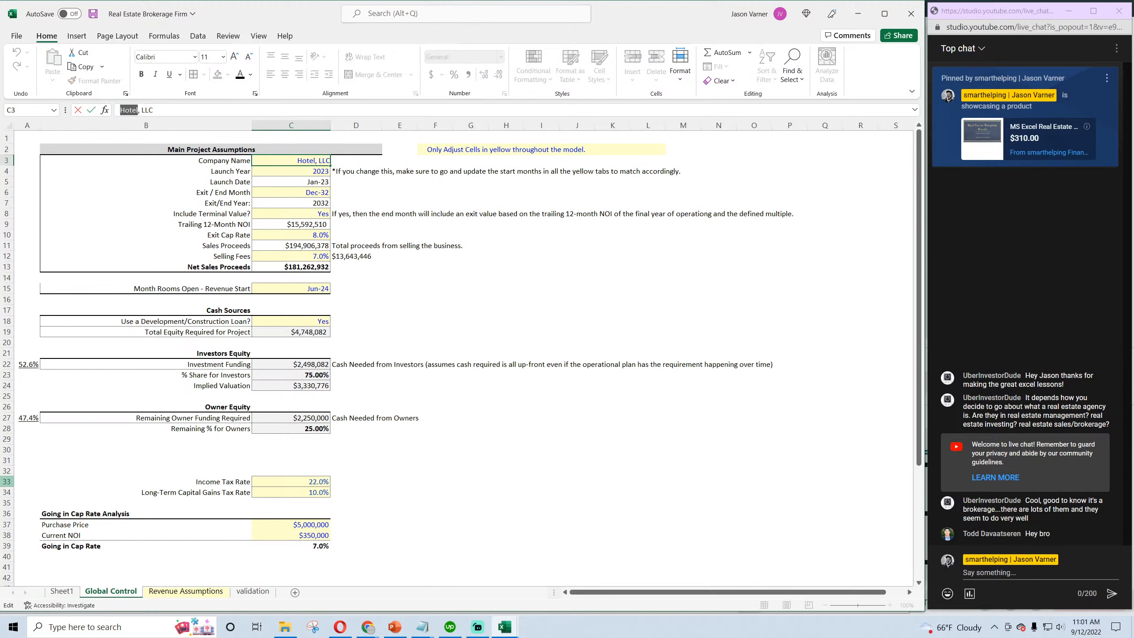
text(Brokerag)
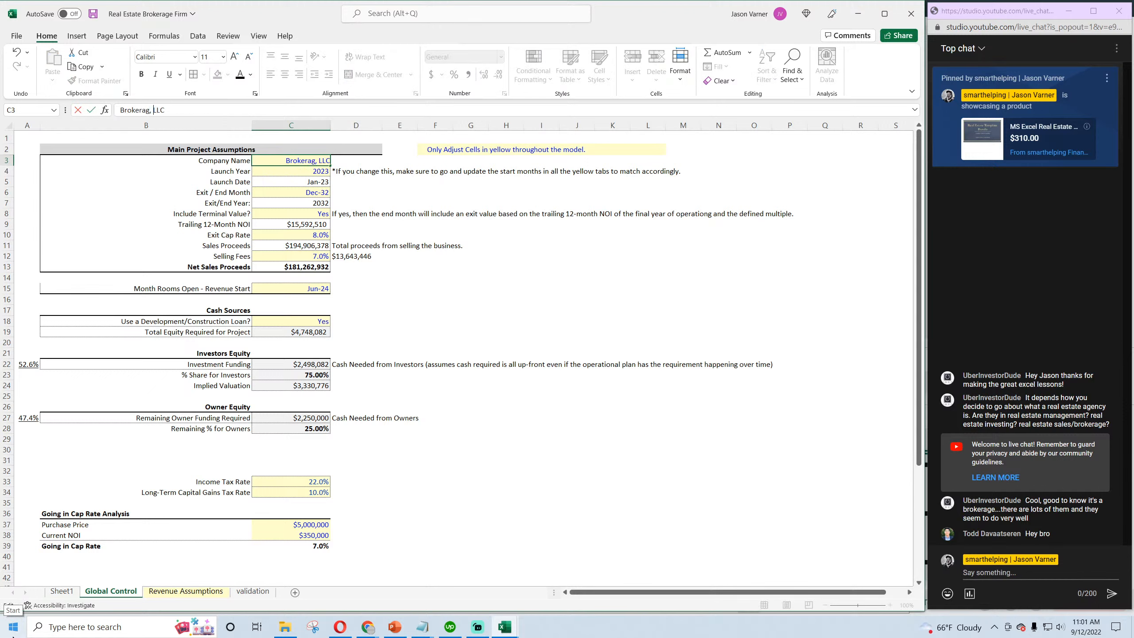
key(BackSpace)
key(BackSpace)
key(BackSpace)
text(okerage)
key(Return)
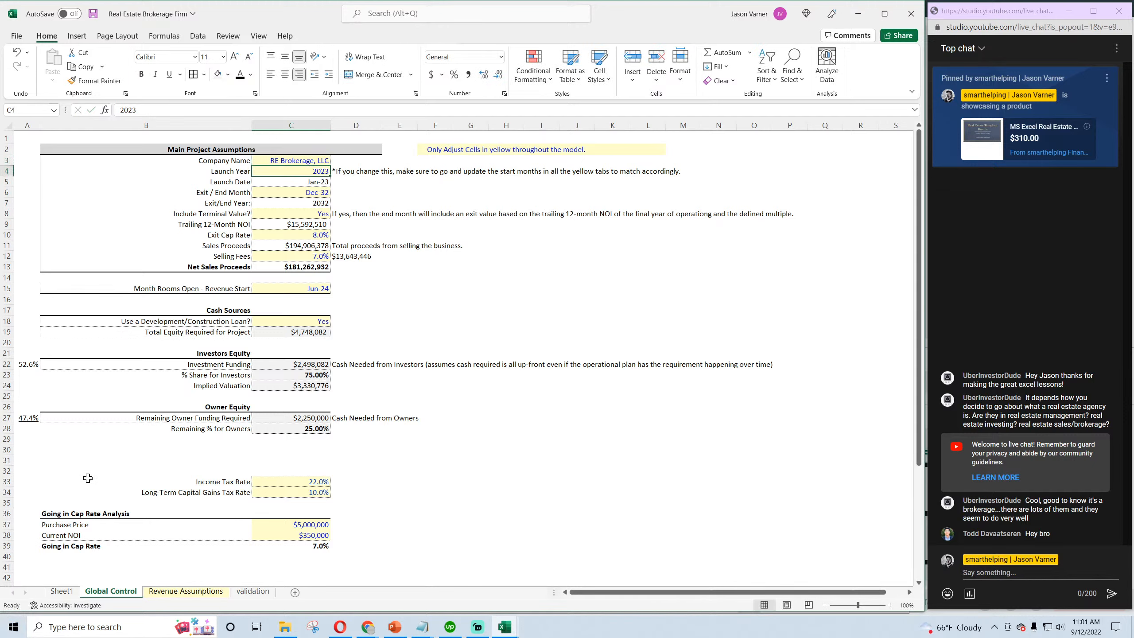
Clear the Trailing 12-Month NOI formula that links to the hotel workbook, check the proceeds cells beneath it, and save
click(304, 224)
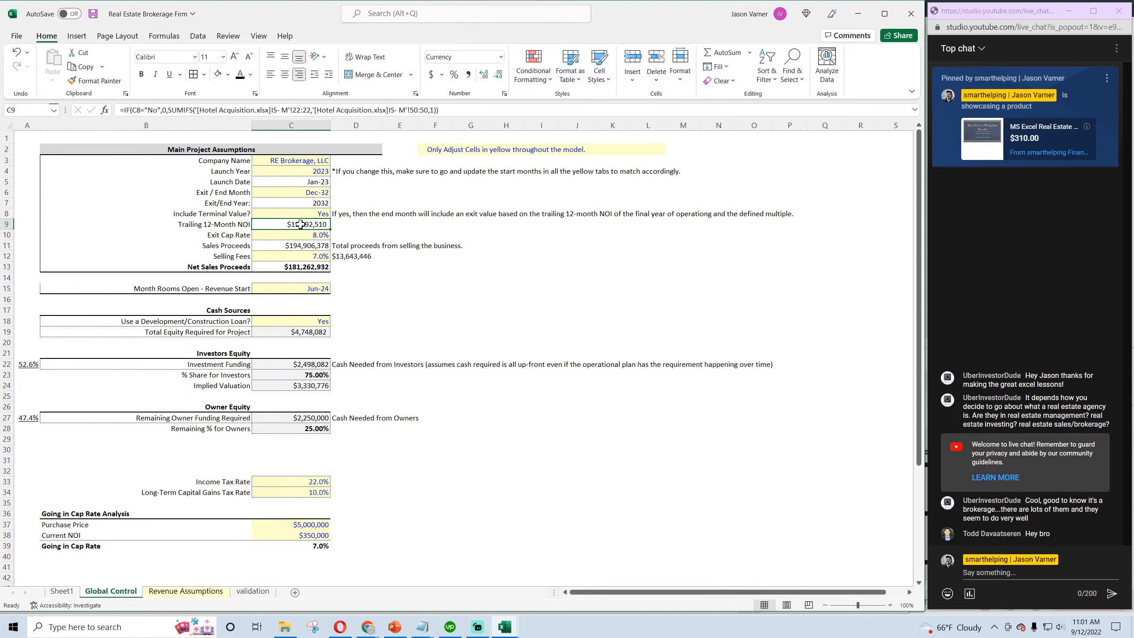
key(Delete)
click(308, 247)
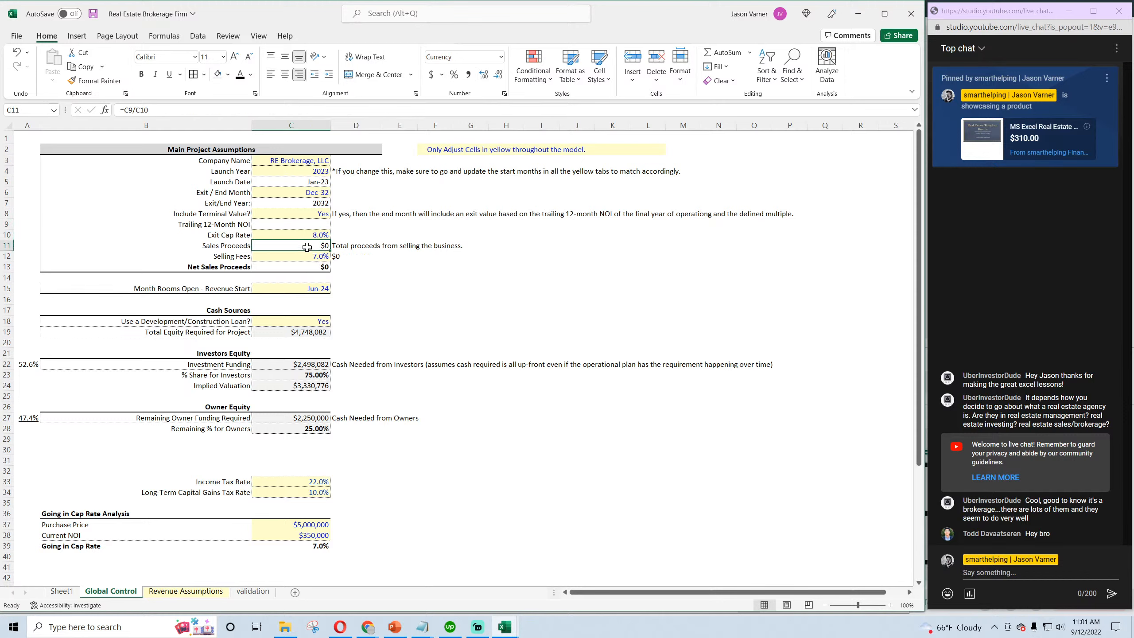
click(307, 266)
click(308, 287)
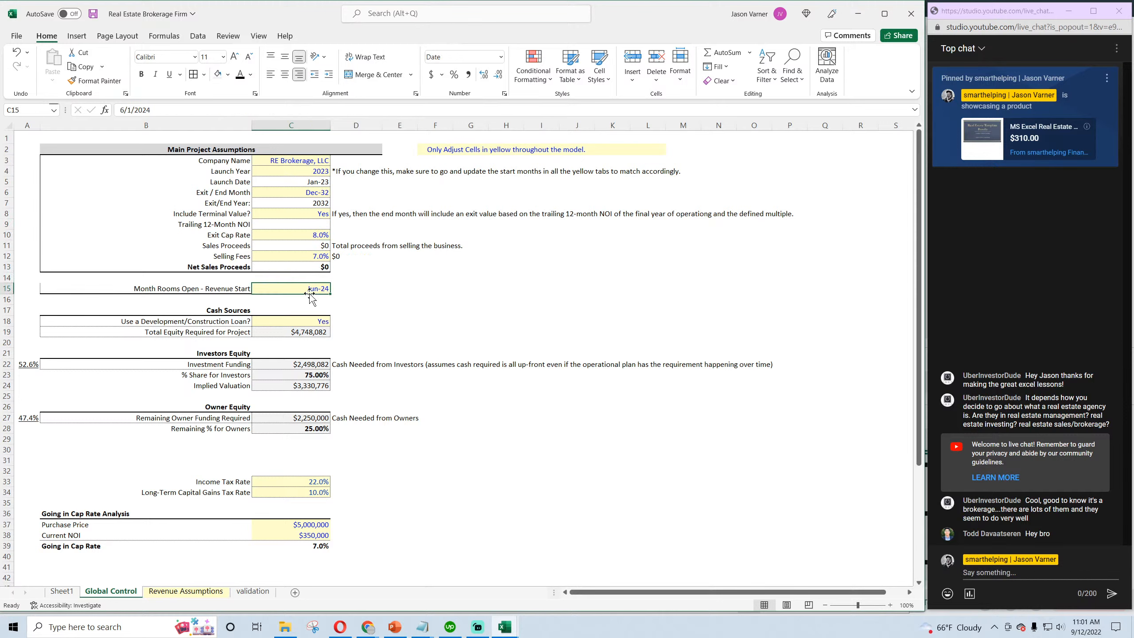
click(95, 16)
click(197, 35)
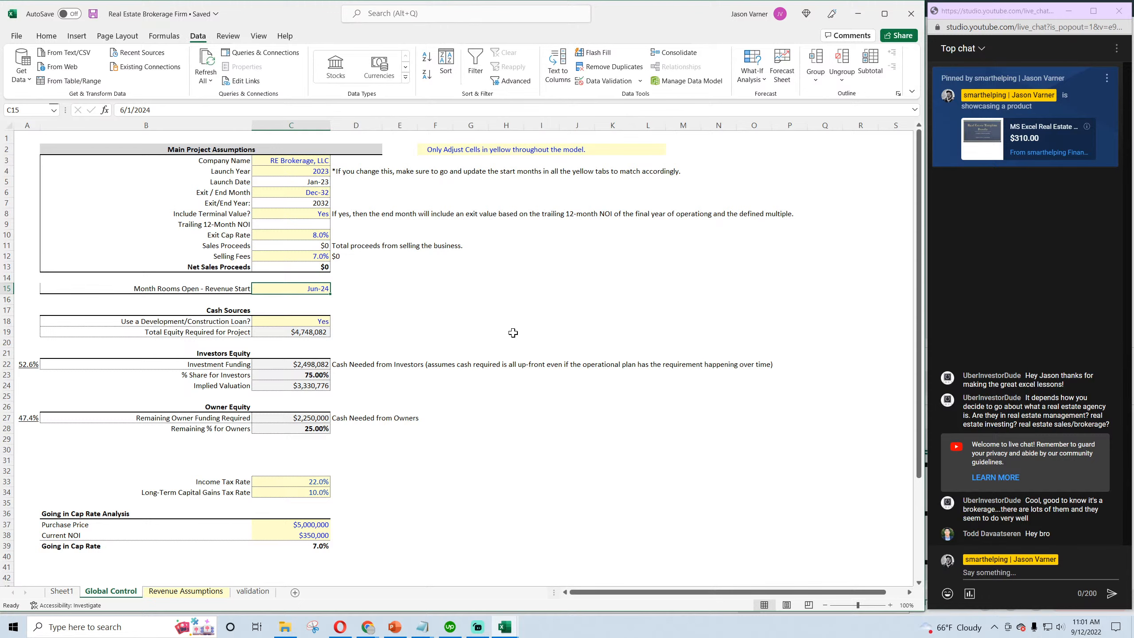
On the validation sheet, link A1 to the Launch Date on Global Control and enter =EDATE(A1,1) in A2
click(233, 589)
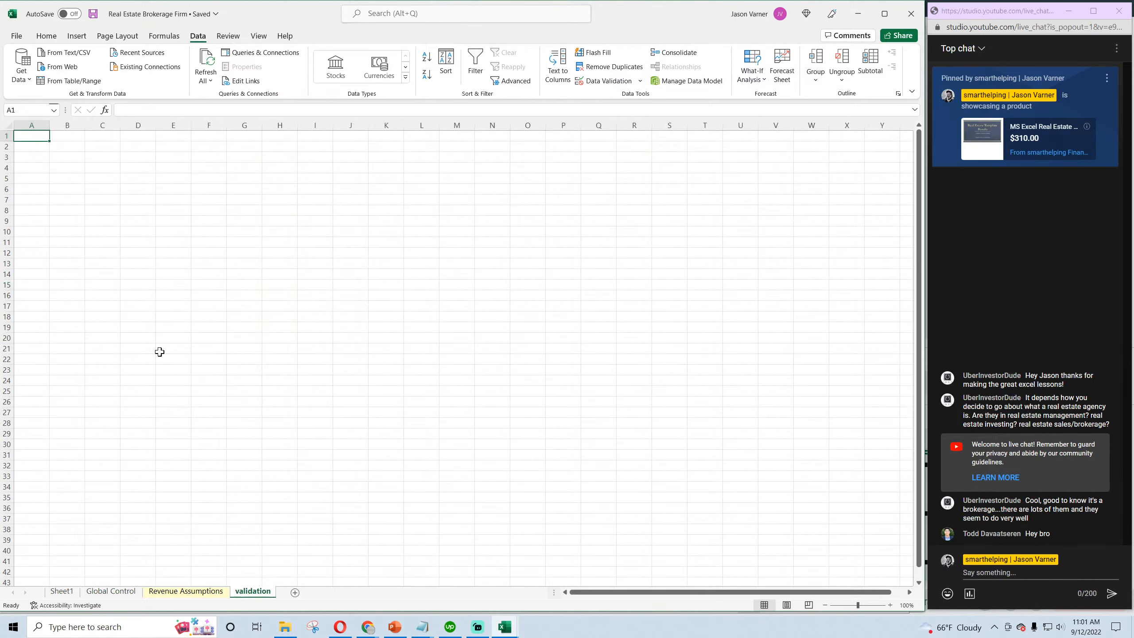
text(=)
click(110, 591)
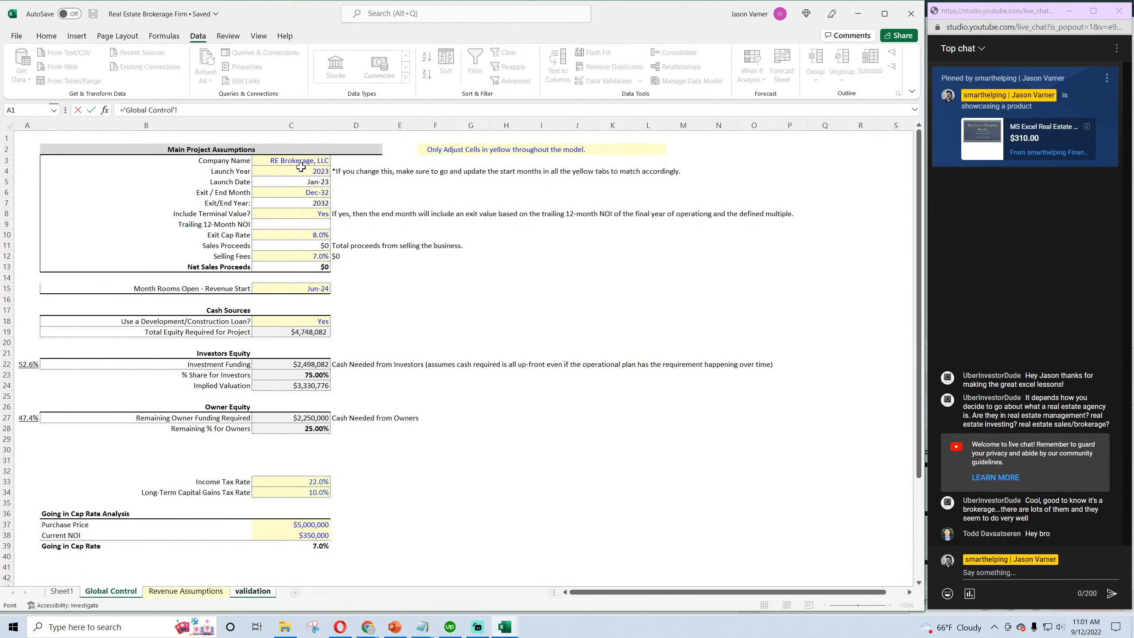
click(300, 182)
key(Return)
text(=)
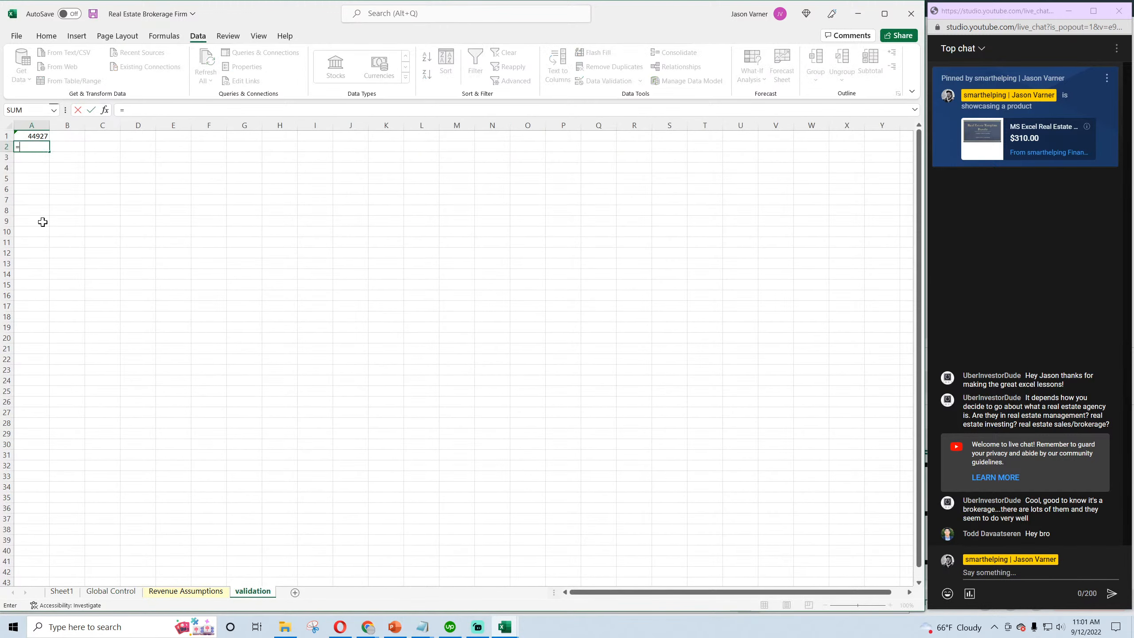
text(edate()
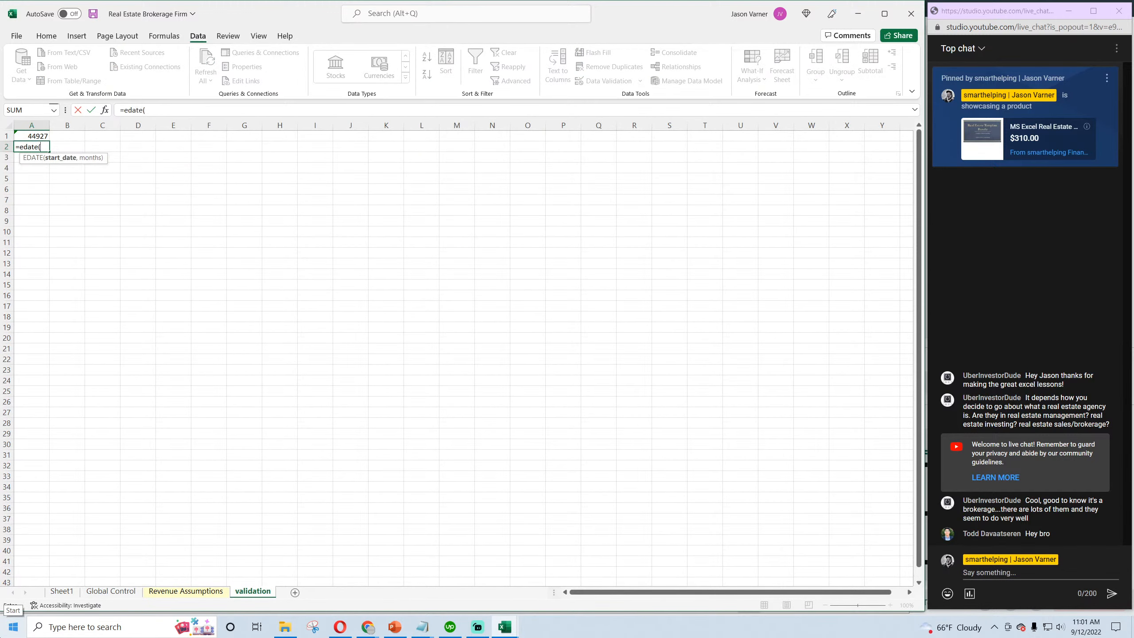
text(a1,1))
key(Return)
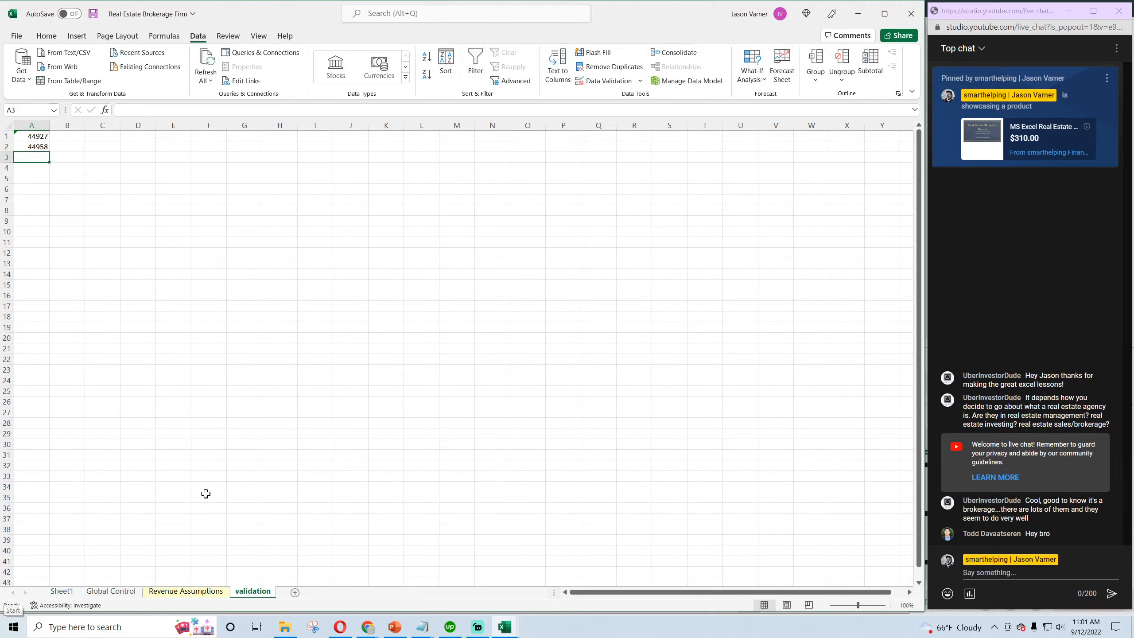
Format column A of the validation sheet with the Mar-12 month-year date style
click(32, 125)
click(47, 36)
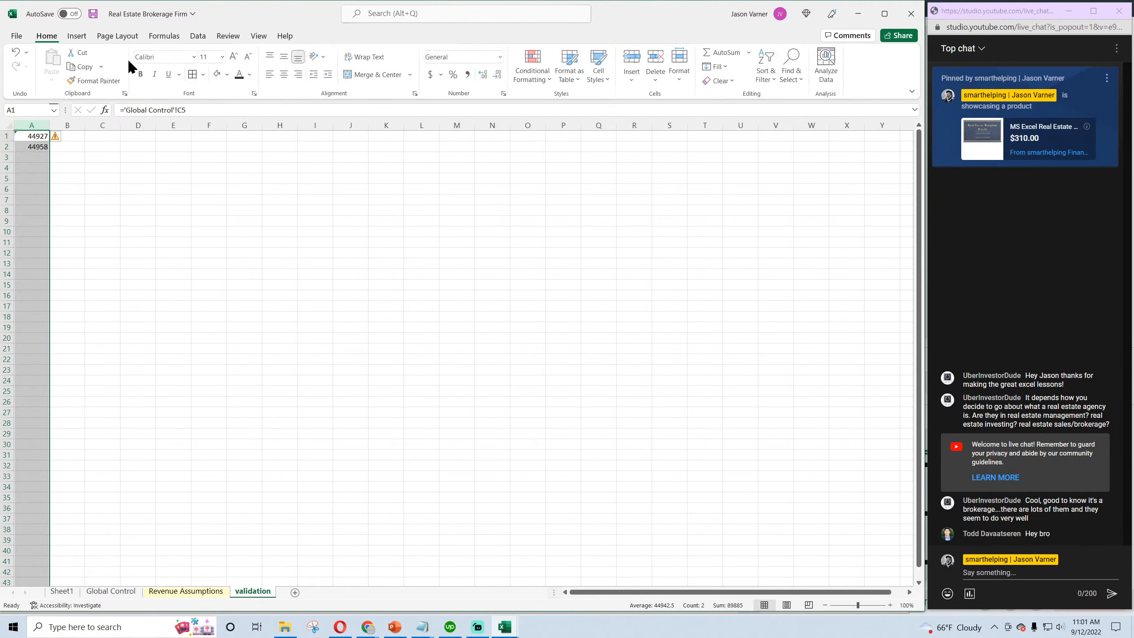
click(503, 94)
click(496, 278)
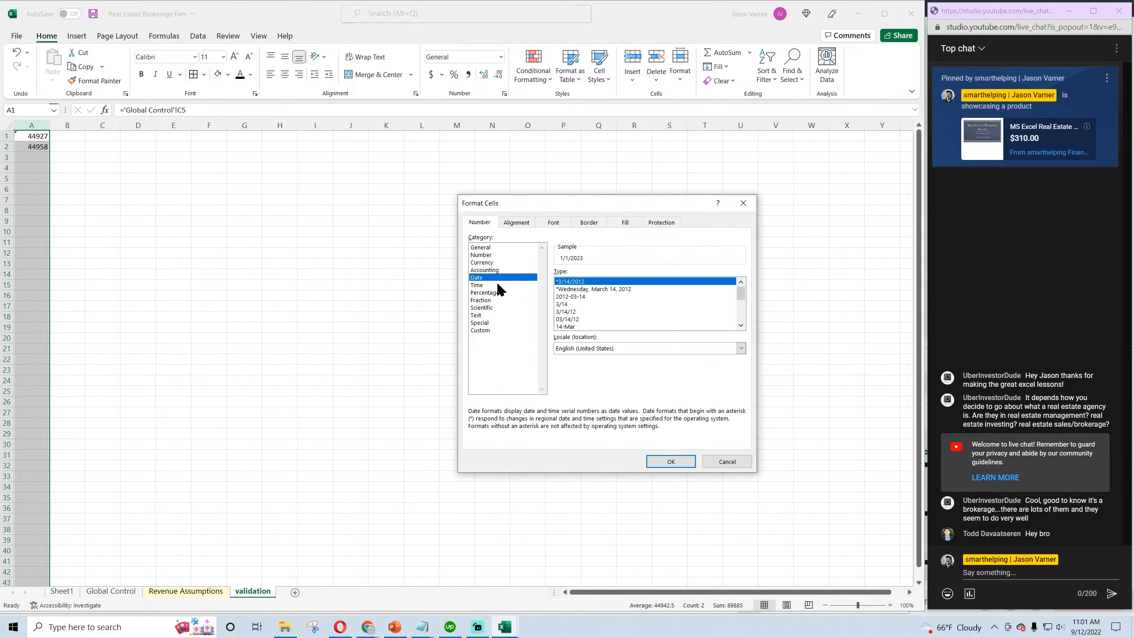
scroll(734, 327, down, 1)
click(580, 322)
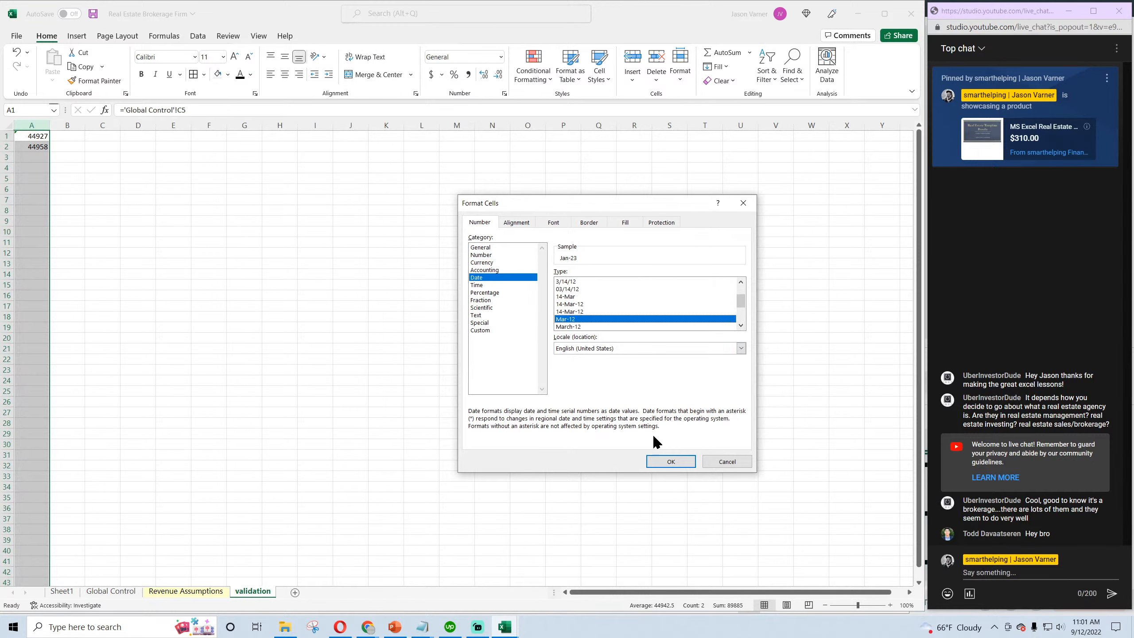
click(671, 462)
Fill the EDATE formula from A2 down to row 120 so the month list runs to Dec-32
click(25, 146)
drag(48, 152, 50, 456)
click(127, 424)
scroll(125, 433, up, 20)
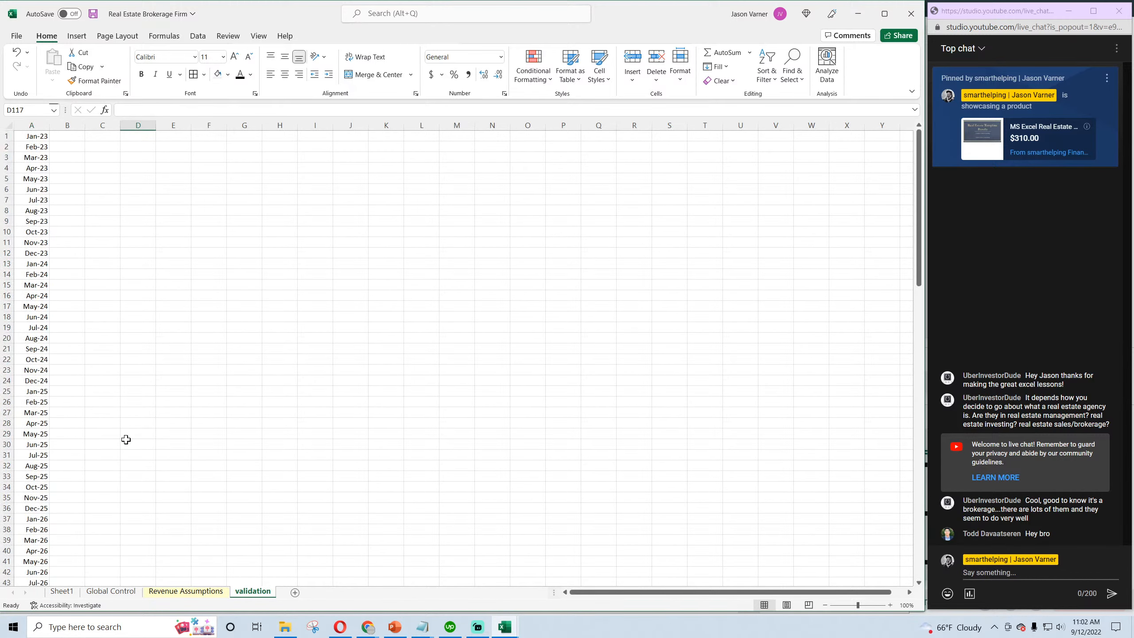
Color the Global Control sheet tab light yellow, matching the Revenue Assumptions tab
click(112, 591)
right_click(115, 591)
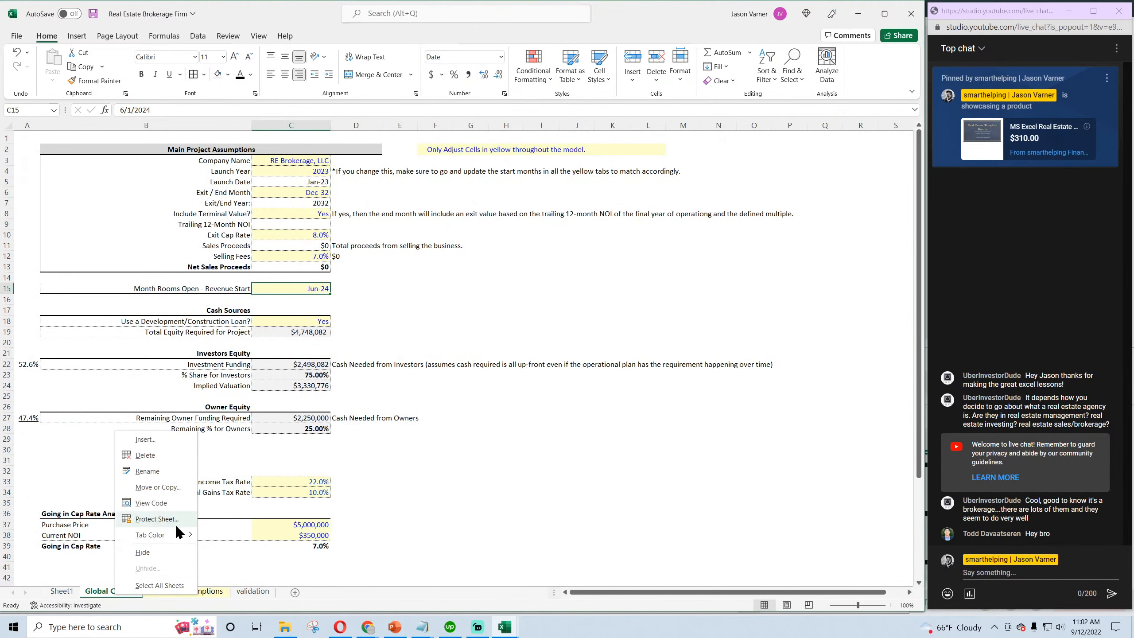
mouse_move(175, 534)
click(202, 571)
click(495, 277)
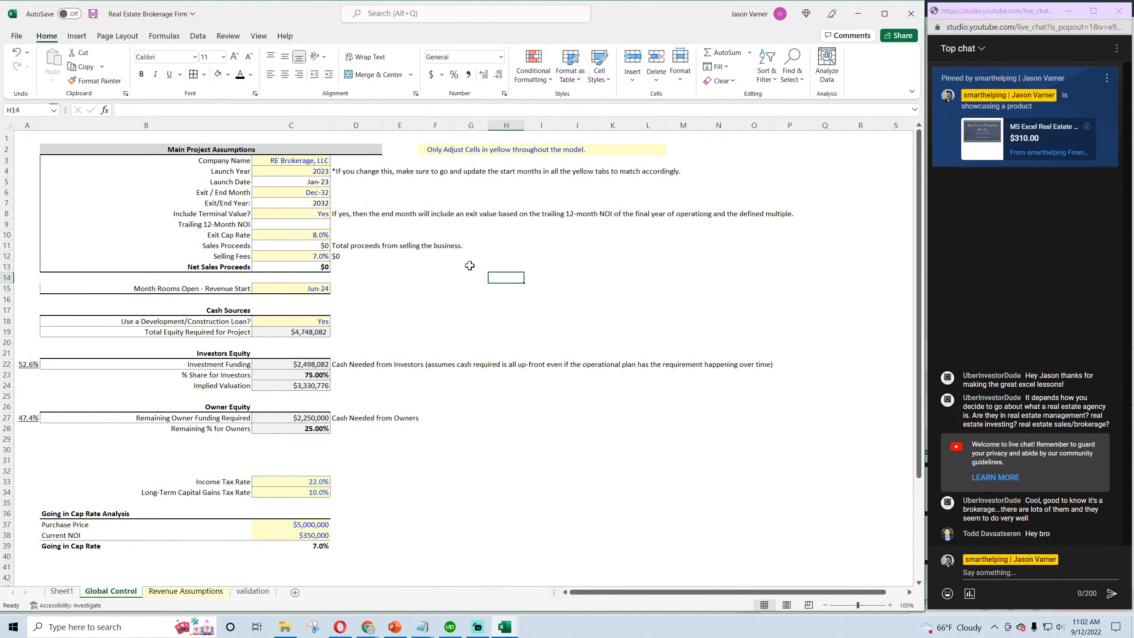
Add list data validation to the Month Rooms Open - Revenue Start cell, using validation!$A$1:$A$120 as the source
click(313, 245)
click(296, 268)
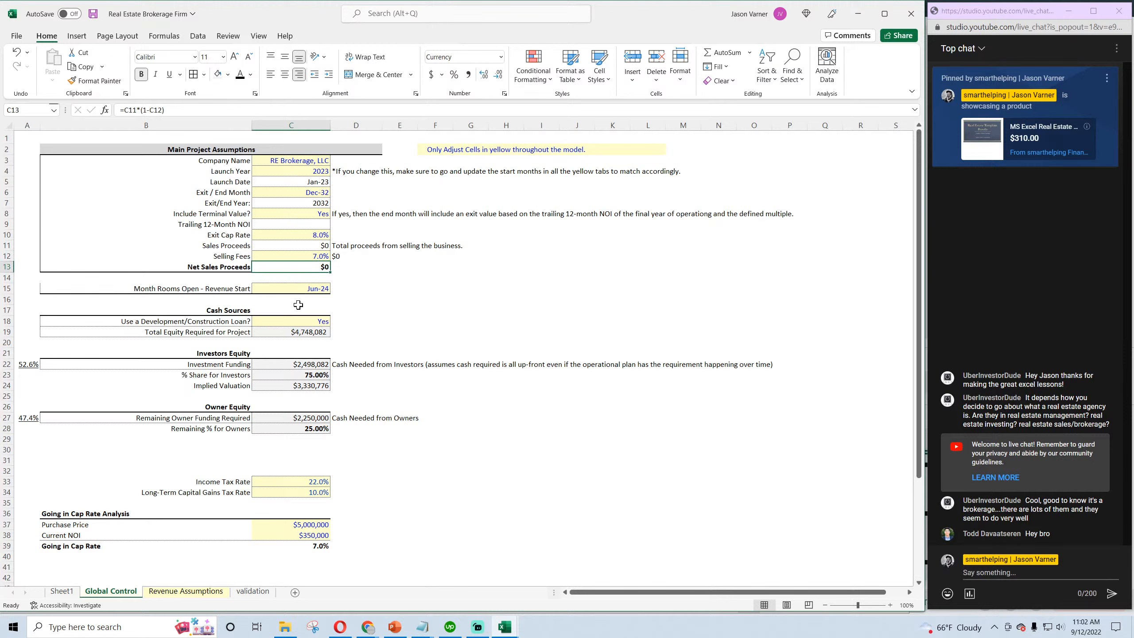
click(308, 288)
click(198, 36)
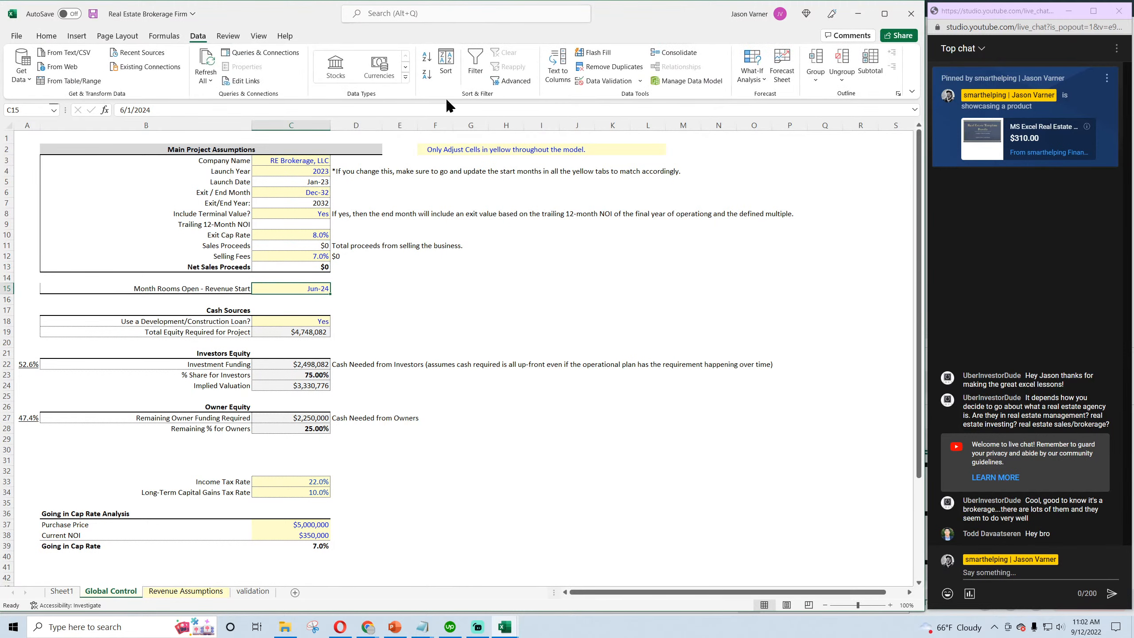
click(607, 80)
click(526, 309)
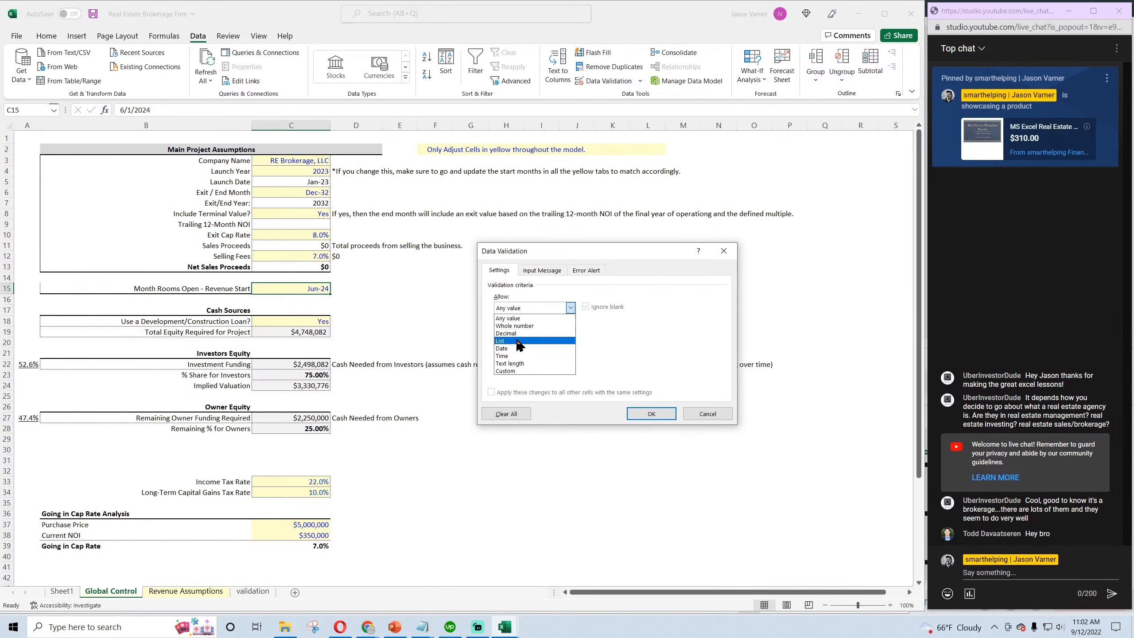
click(517, 342)
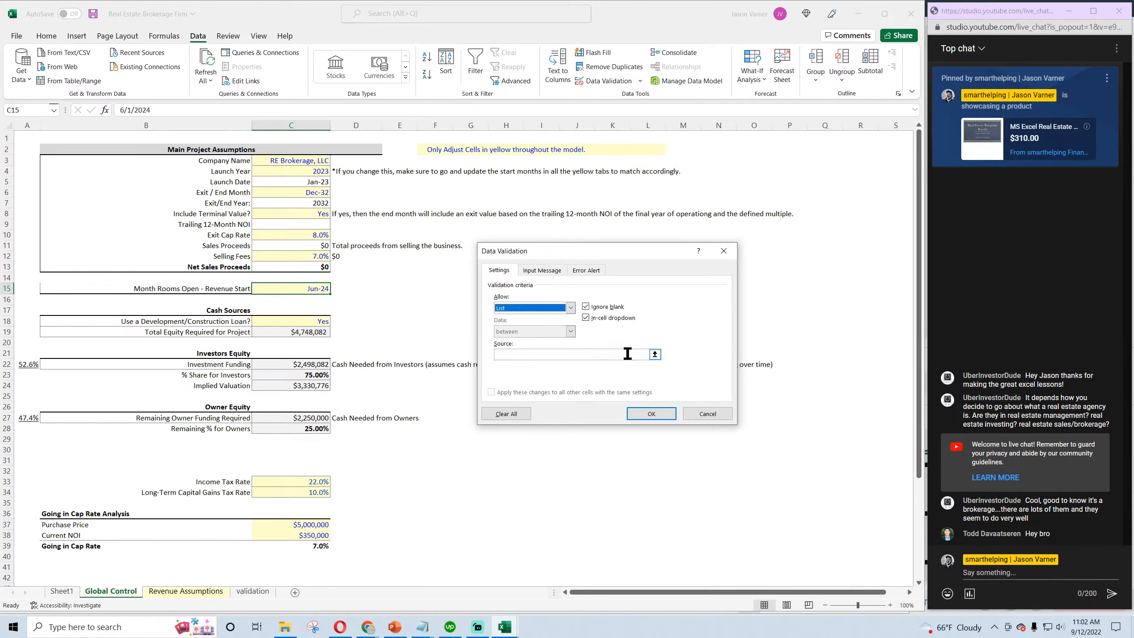
click(657, 361)
click(264, 594)
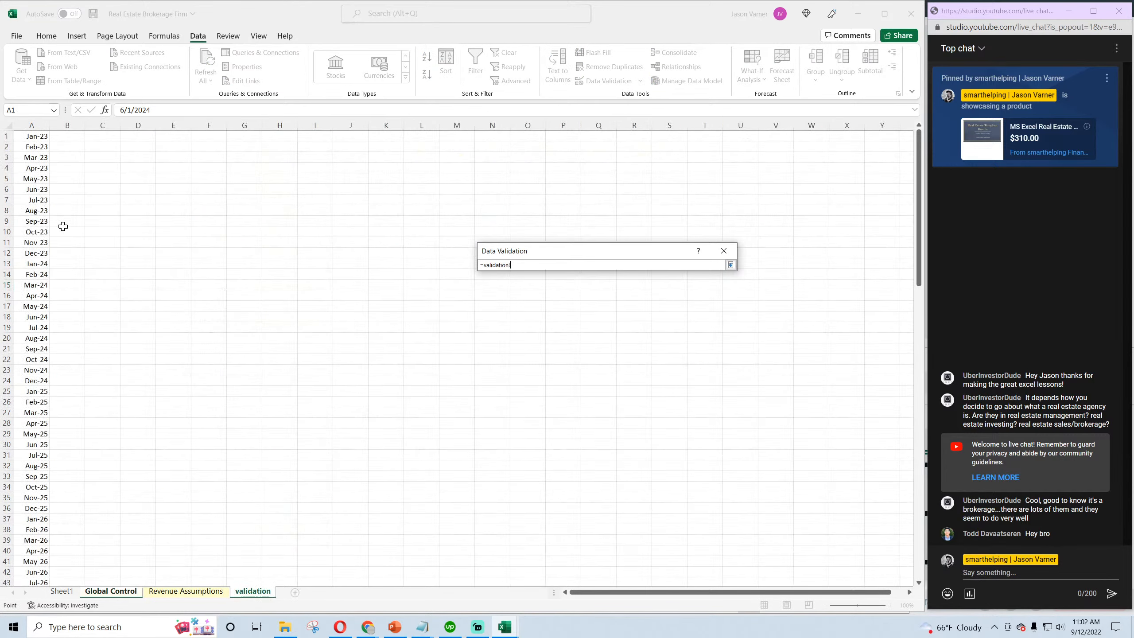
drag(40, 138, 38, 564)
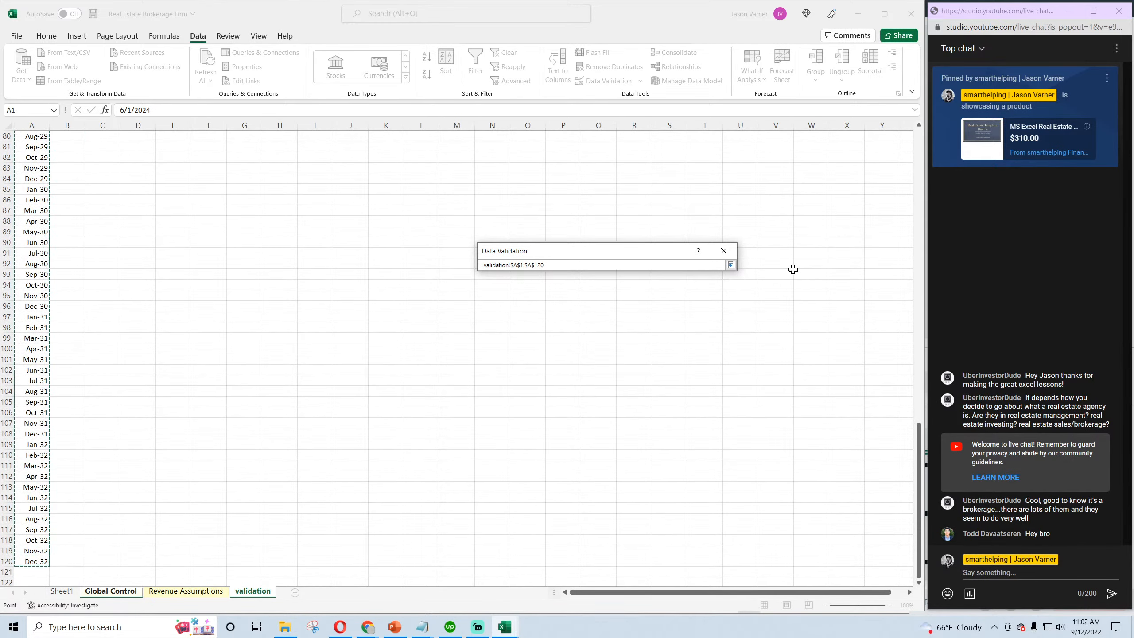
click(731, 265)
click(645, 416)
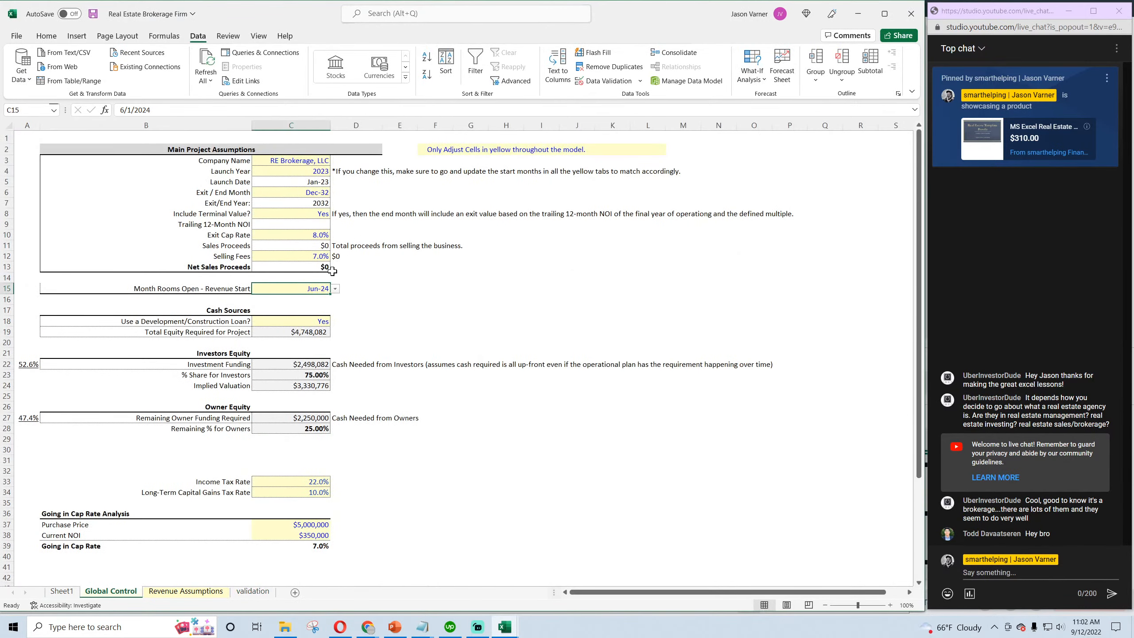
Choose Mar-23 as the revenue start month in C15
click(336, 289)
drag(336, 316, 300, 308)
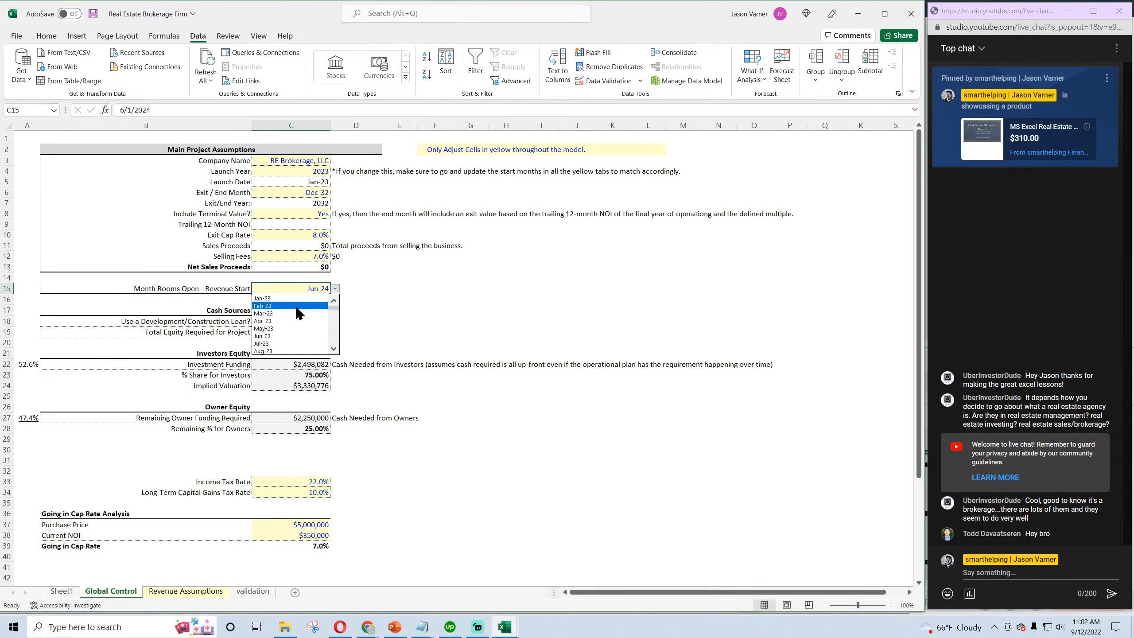
click(295, 313)
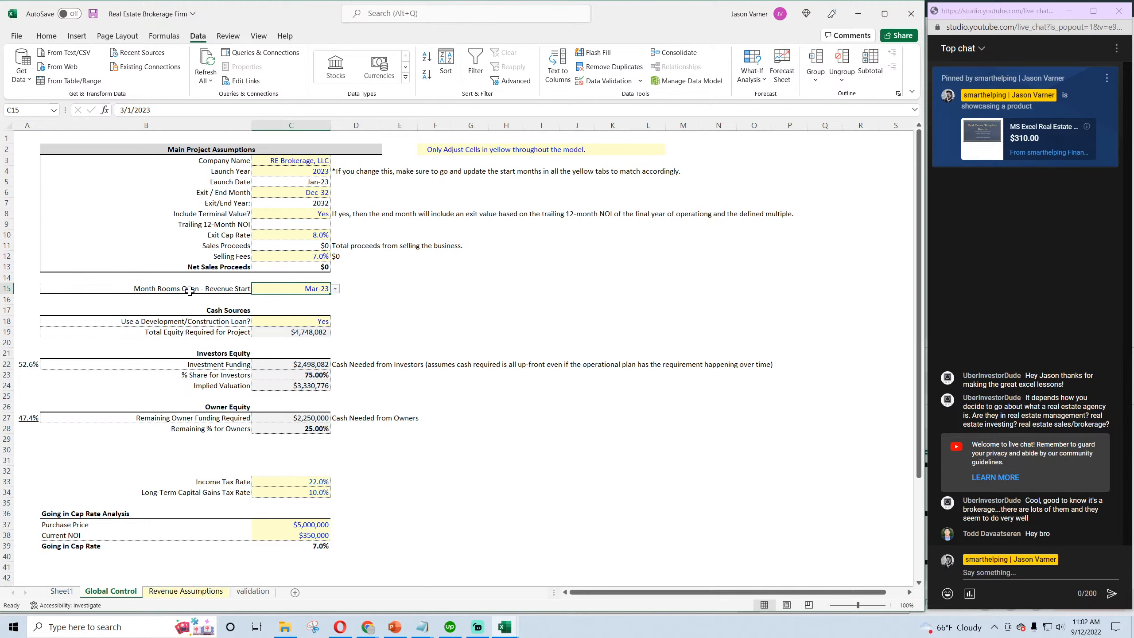
Copy the start month cell with its dropdown into Start Month of Operations on Revenue Assumptions and try to remove its underline
drag(356, 288, 355, 282)
right_click(313, 290)
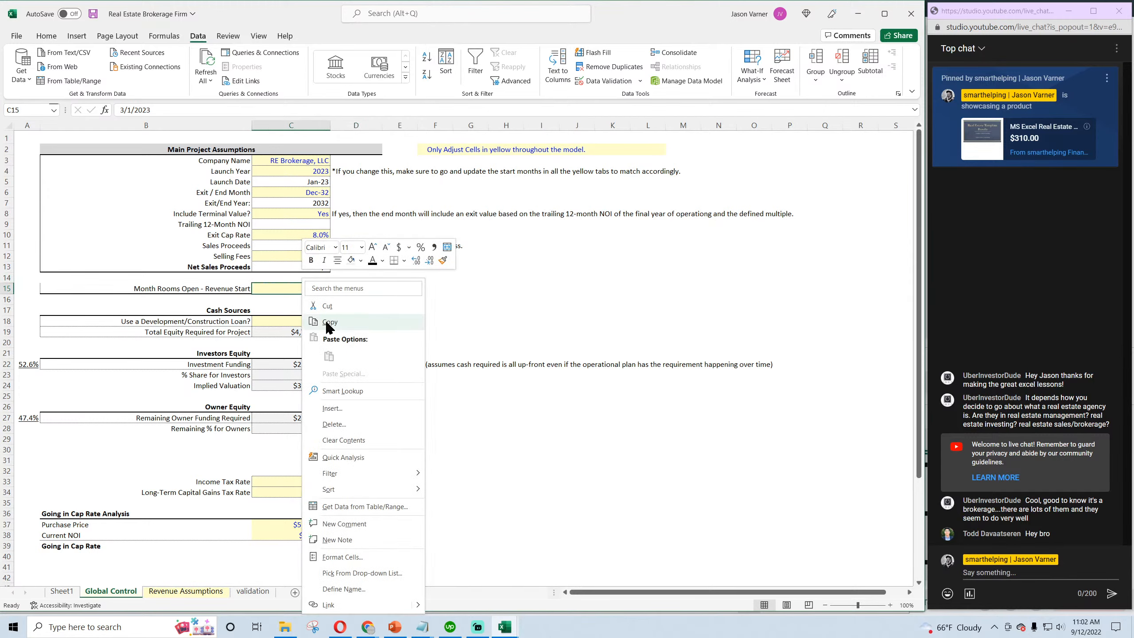
click(331, 324)
click(186, 591)
right_click(250, 192)
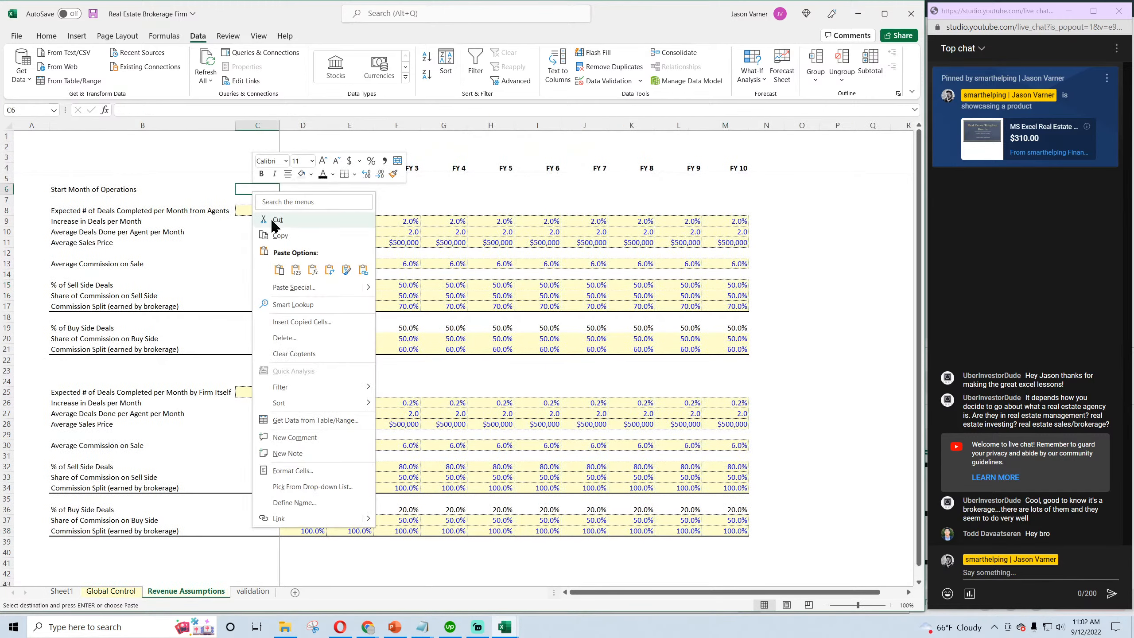
click(277, 280)
click(45, 37)
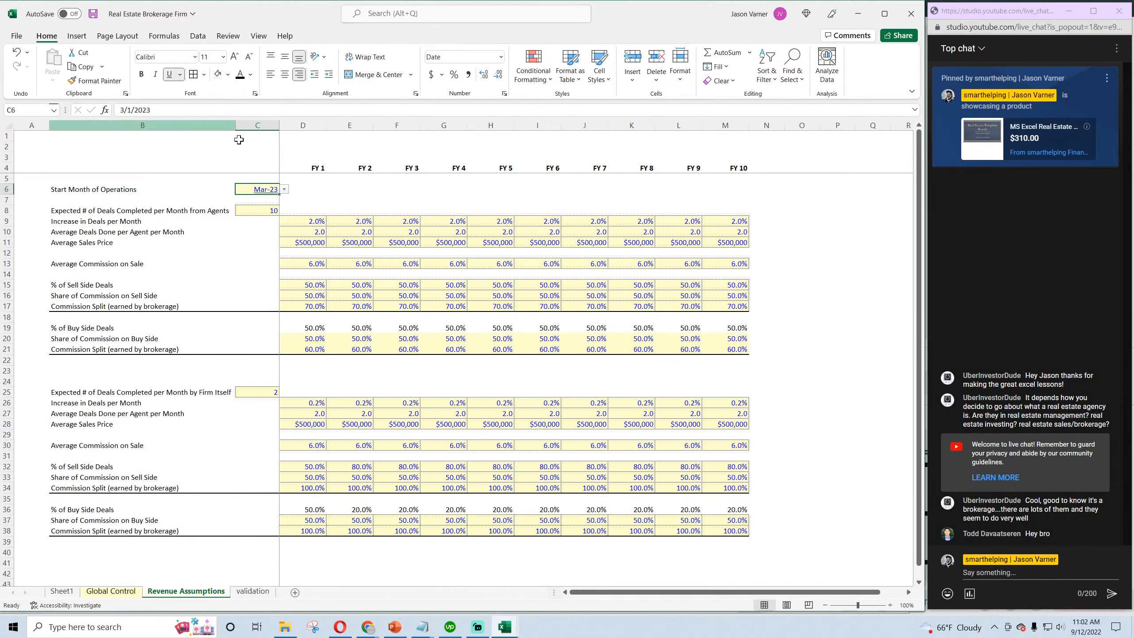
click(169, 74)
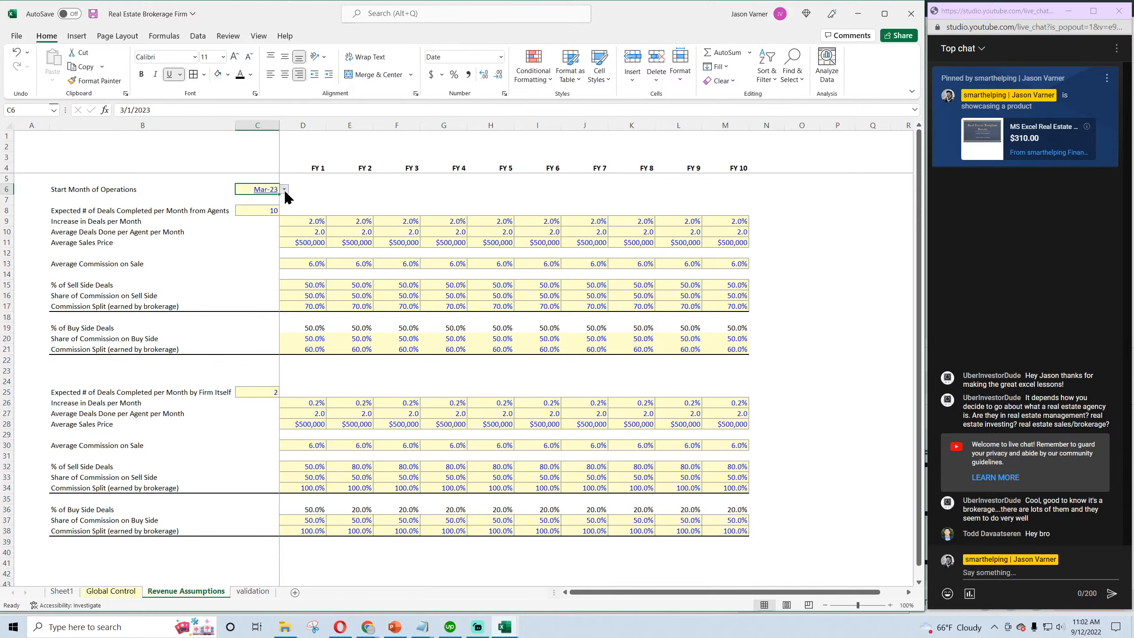
click(285, 191)
click(351, 194)
Clear all contents and formatting from the Month Rooms Open - Revenue Start row, B15:C15, on Global Control
mouse_move(108, 210)
mouse_down()
mouse_move(367, 231)
mouse_move(715, 314)
mouse_move(728, 529)
mouse_up()
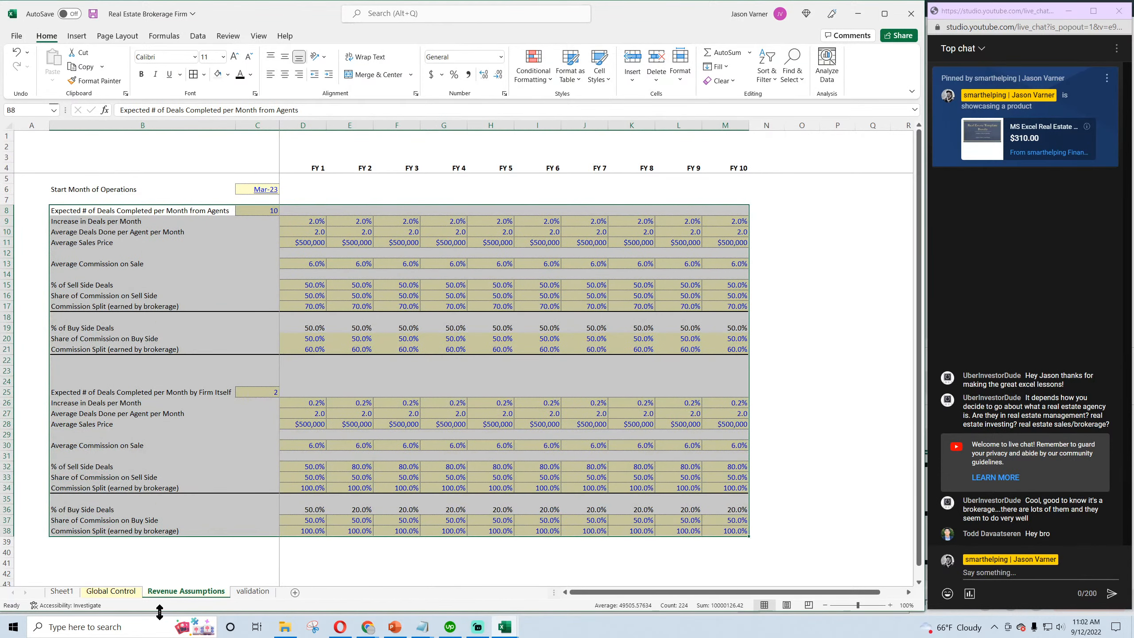
click(112, 592)
click(63, 592)
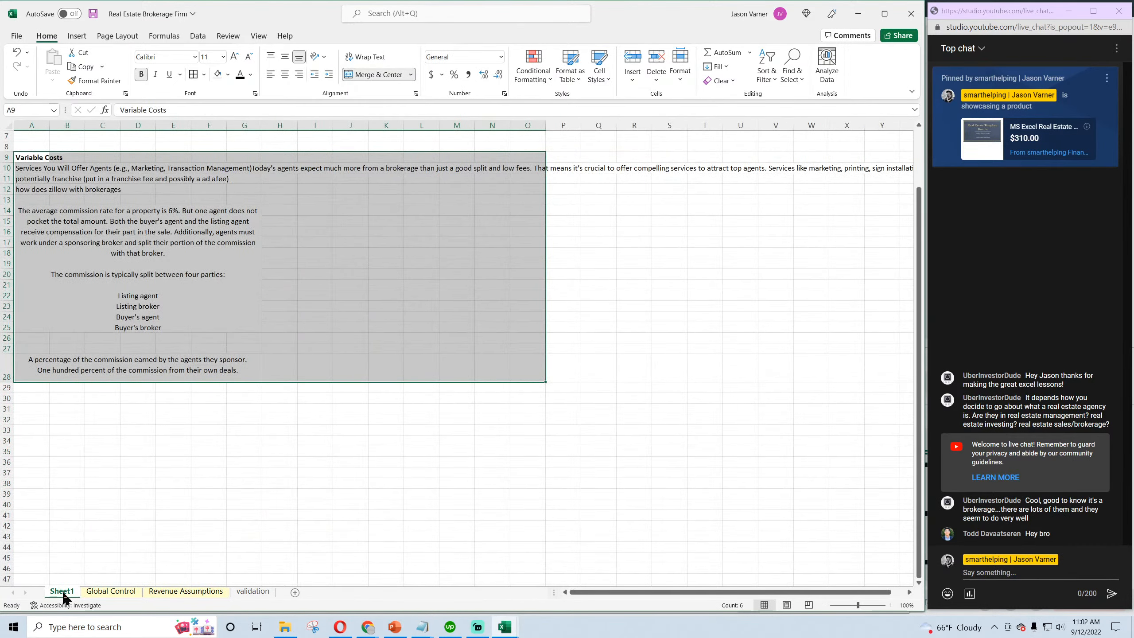
click(110, 592)
drag(216, 288, 313, 289)
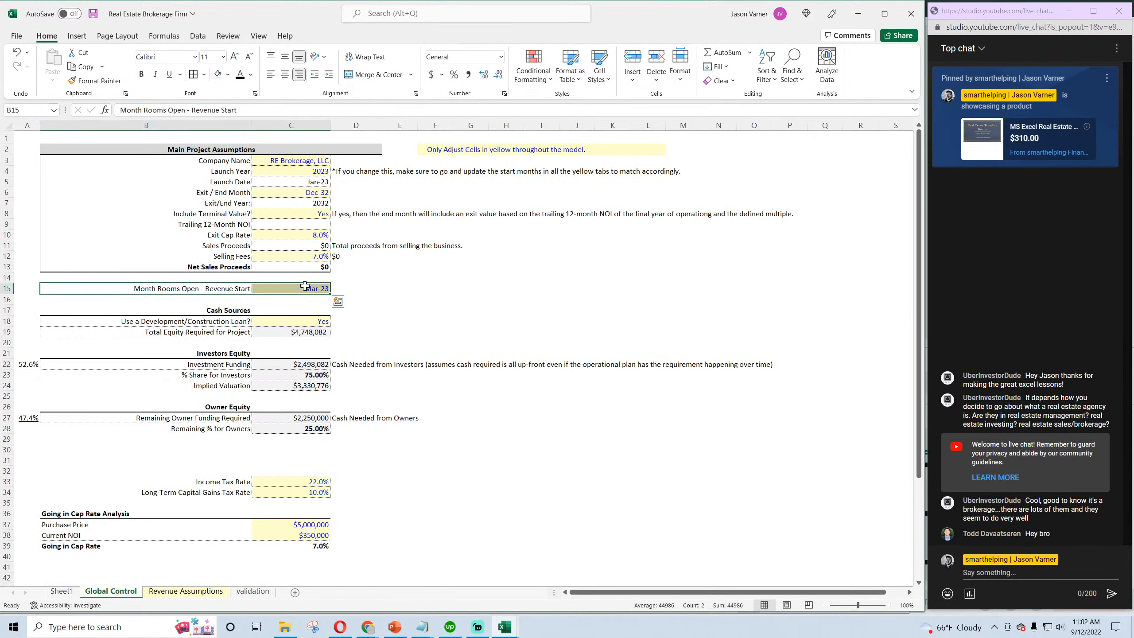
click(720, 81)
click(742, 95)
click(612, 267)
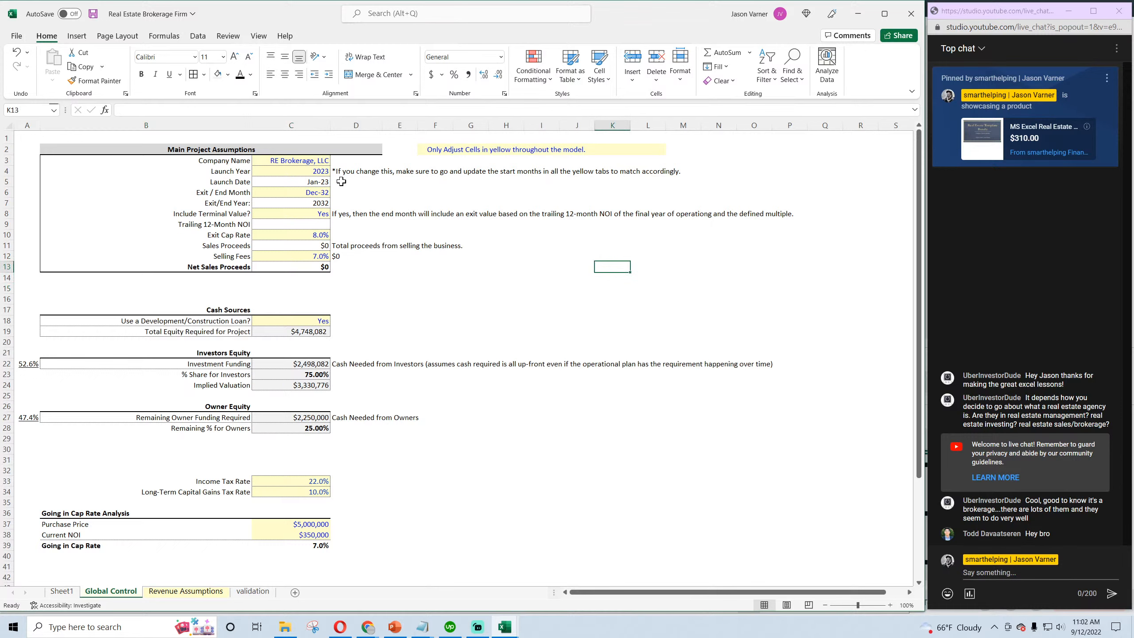
Review the Main Project Assumptions, the development loan option and the Investment Funding formula on Global Control
drag(303, 161, 196, 264)
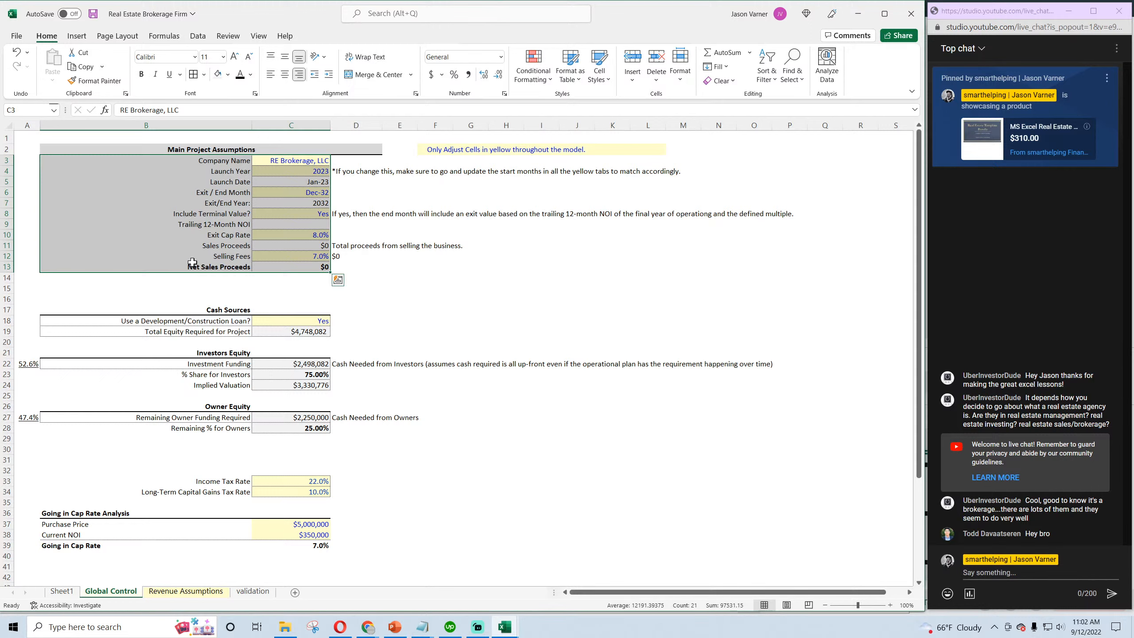
click(293, 165)
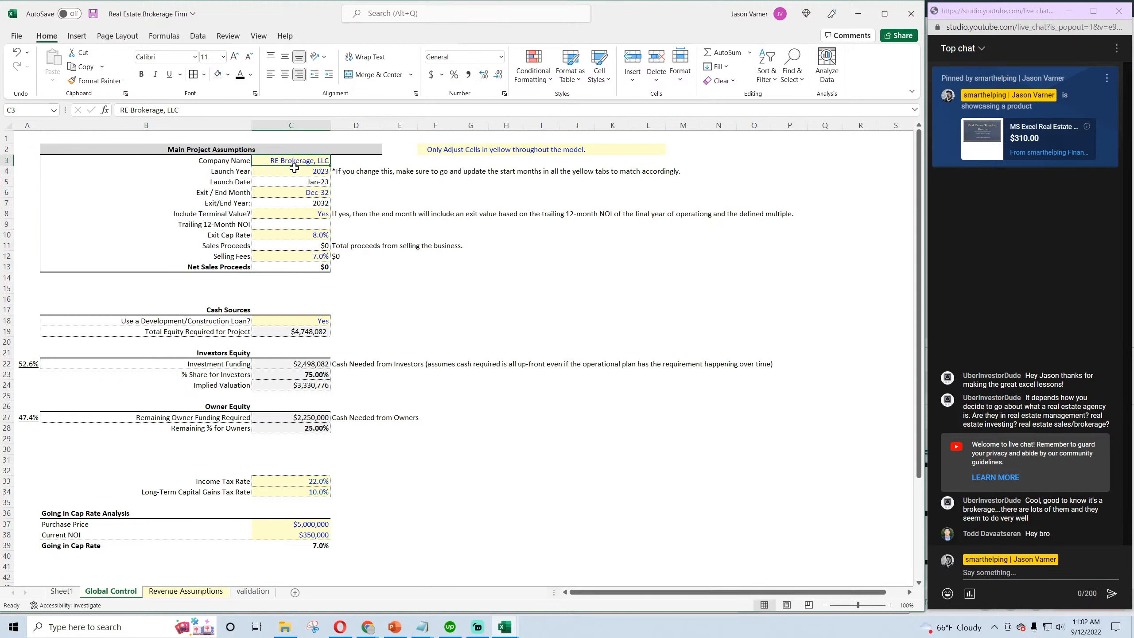
click(293, 193)
click(287, 214)
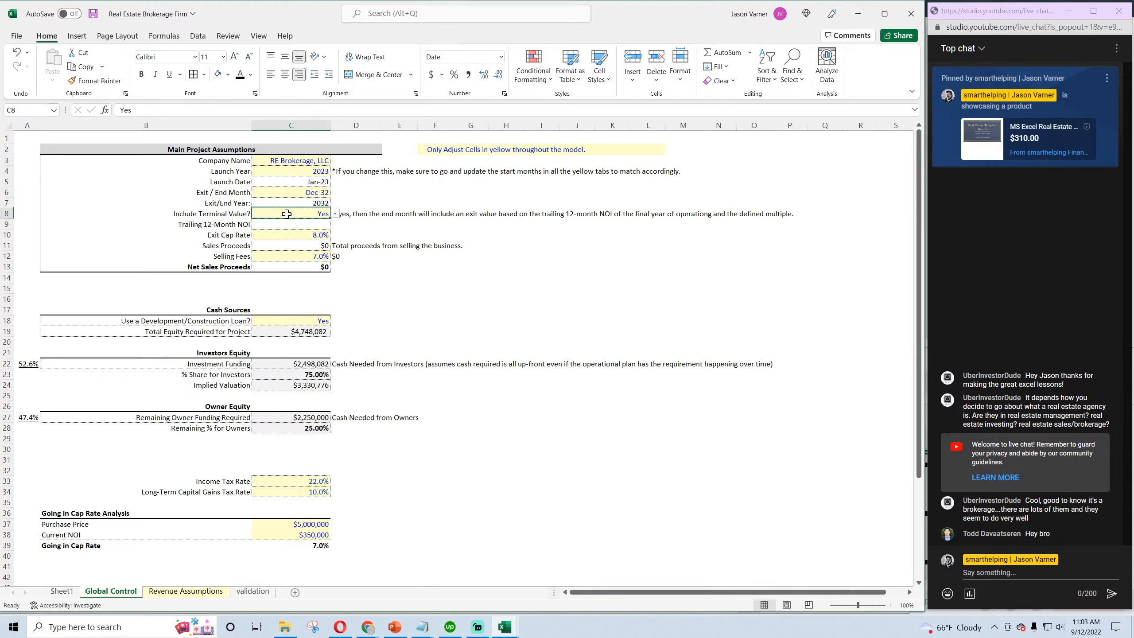
drag(249, 223, 305, 240)
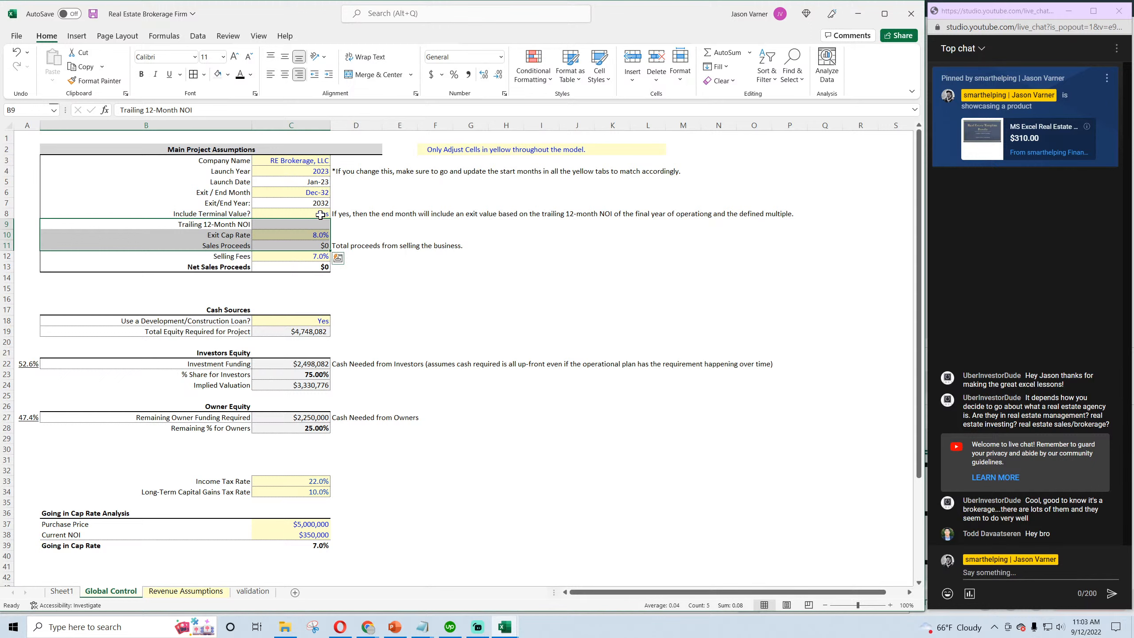
click(249, 309)
click(261, 321)
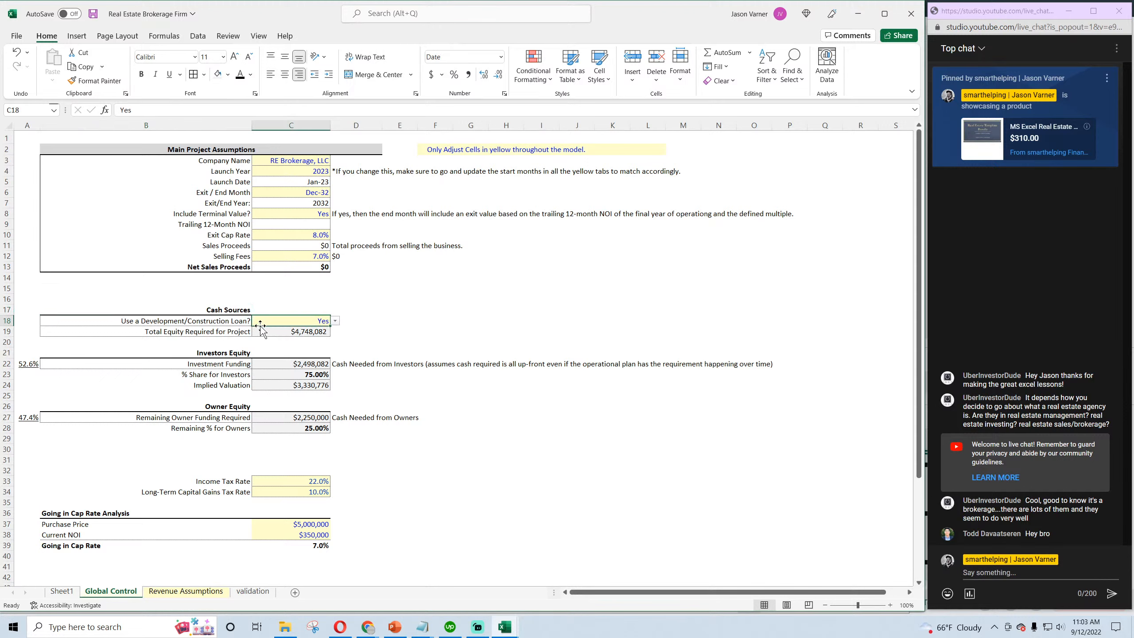
click(291, 366)
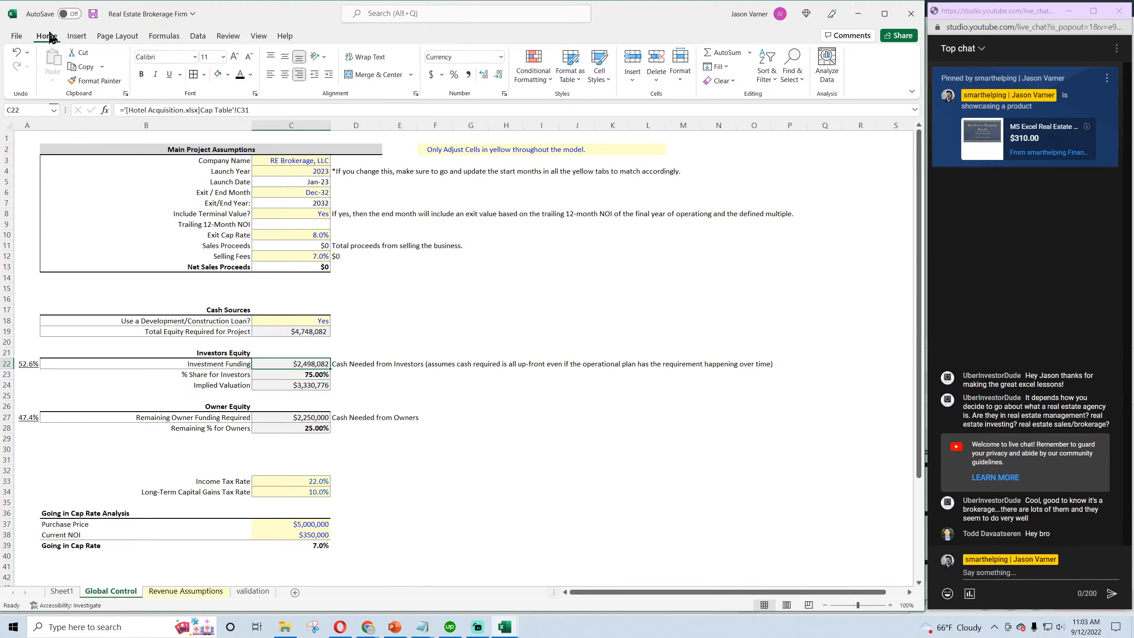
Save the workbook and return to the Revenue Assumptions sheet
click(93, 14)
click(185, 591)
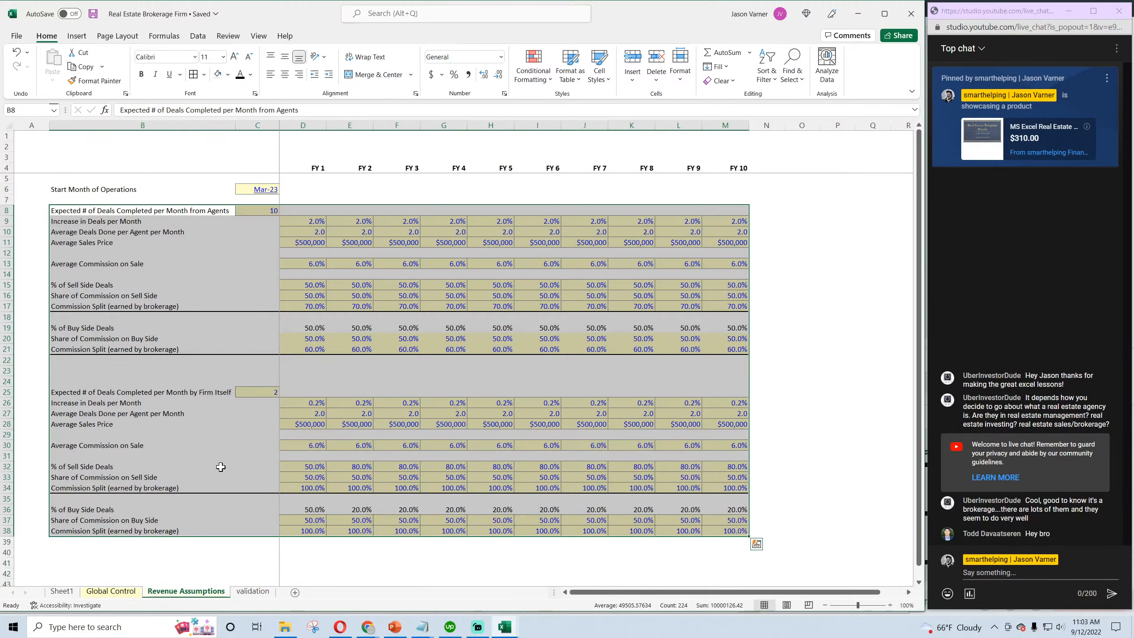
Enter the sheet title "Revenue Assumptions" in cell A1 of the Revenue Assumptions sheet
click(351, 360)
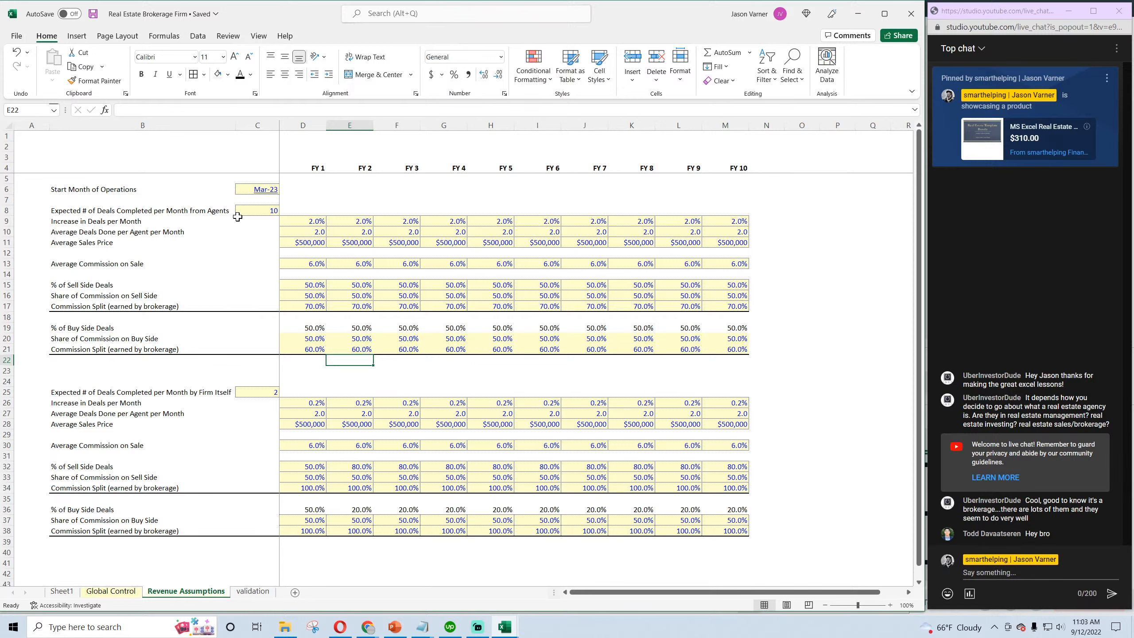
click(264, 189)
click(94, 137)
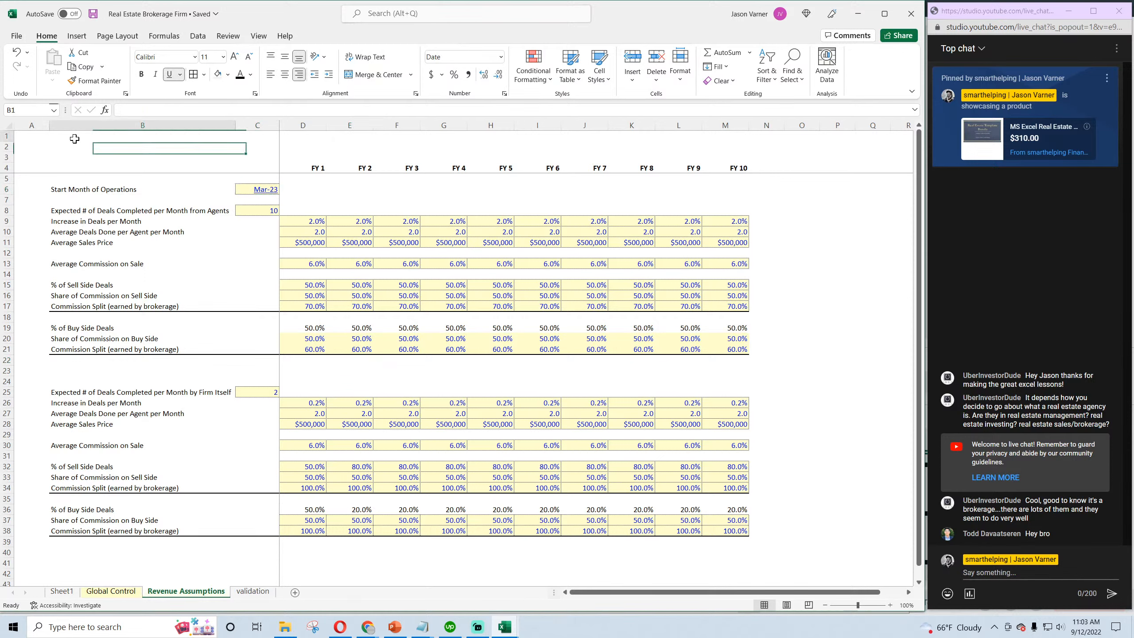
click(32, 140)
text(RE)
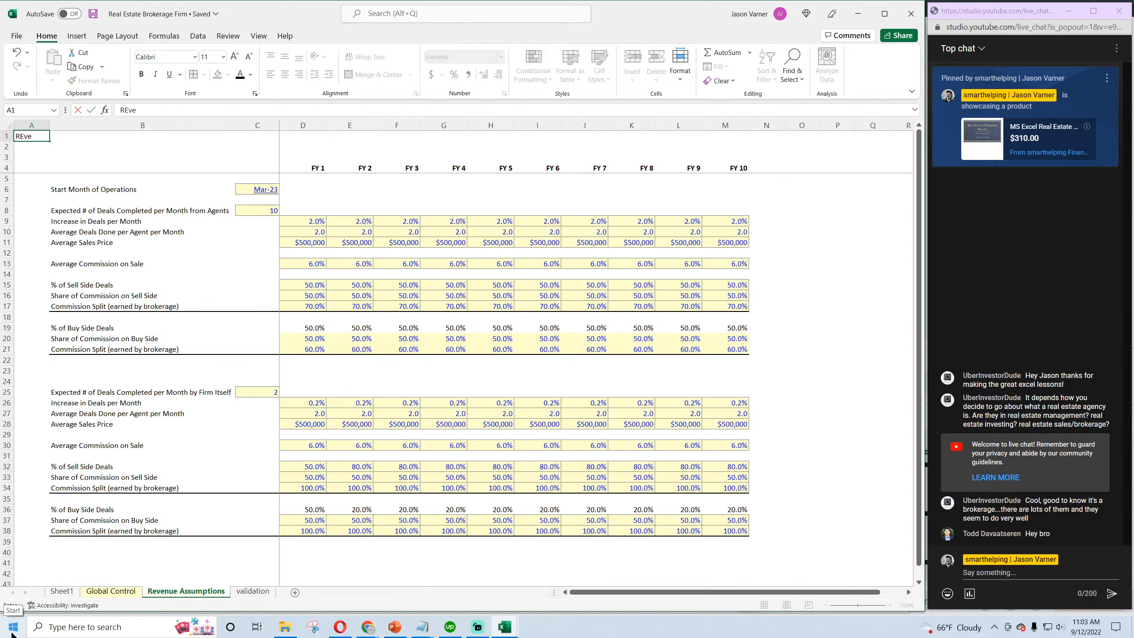
text(ve)
key(BackSpace)
text(venue Assumptions)
key(Return)
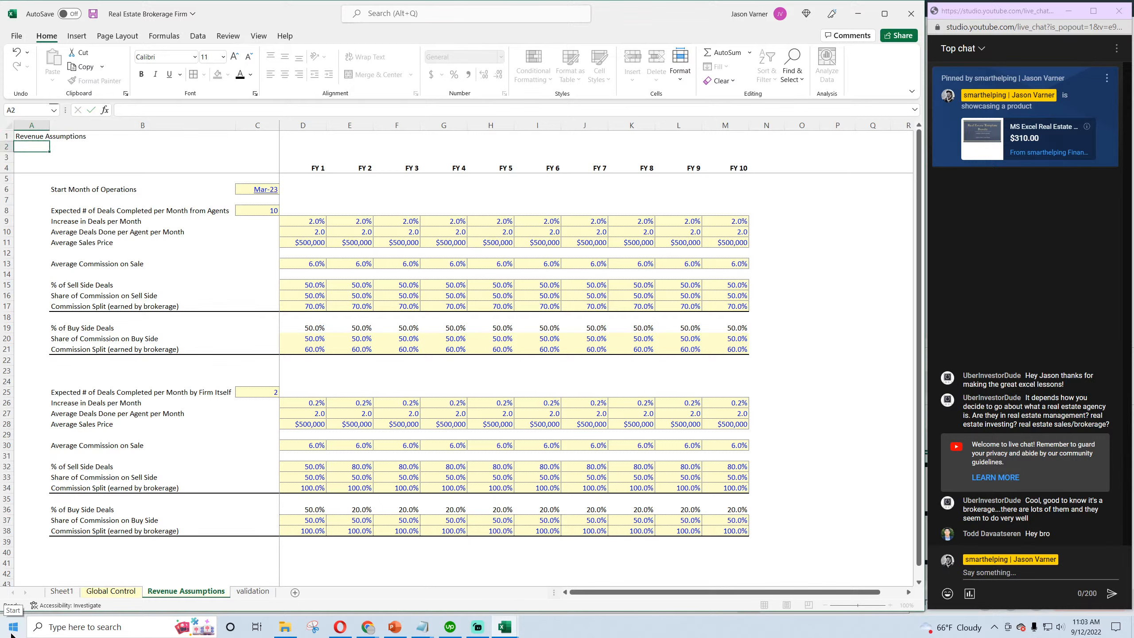
Make the title in A1 bold at font size 14 and save the workbook
click(36, 137)
click(141, 74)
click(223, 57)
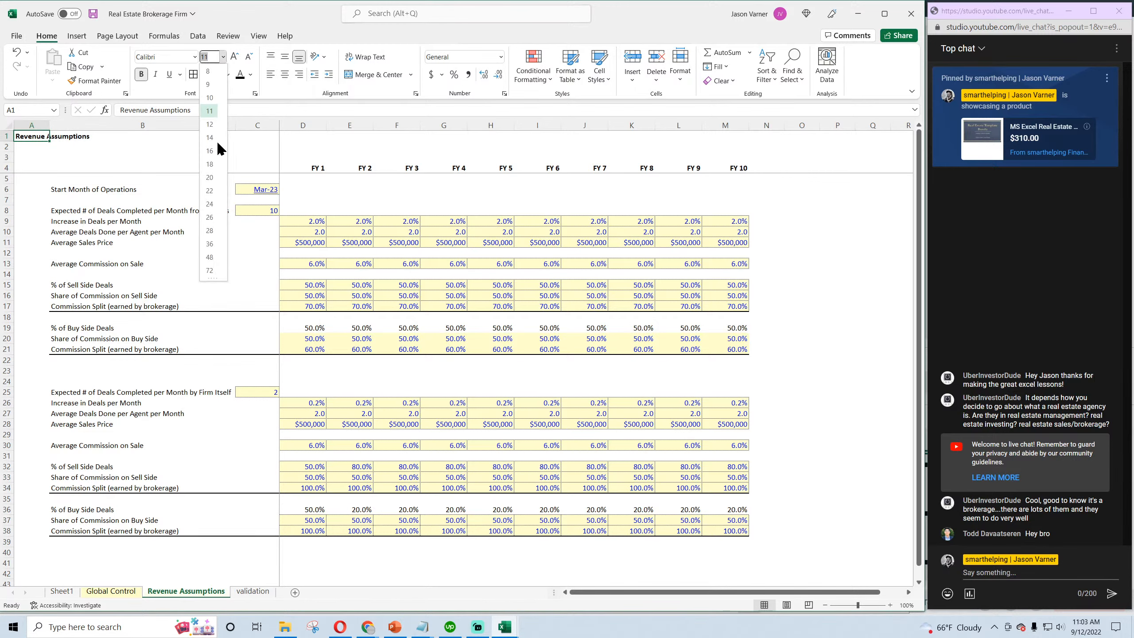
click(215, 144)
click(143, 214)
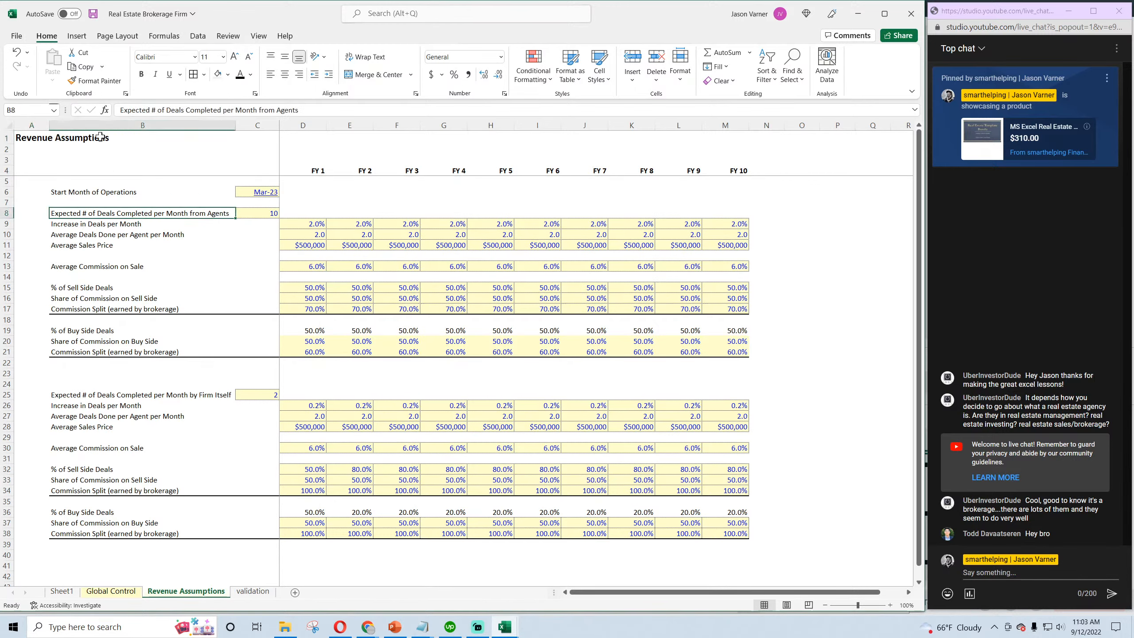
click(95, 14)
Check the Global Control sheet, return to Revenue Assumptions and save the workbook
click(117, 594)
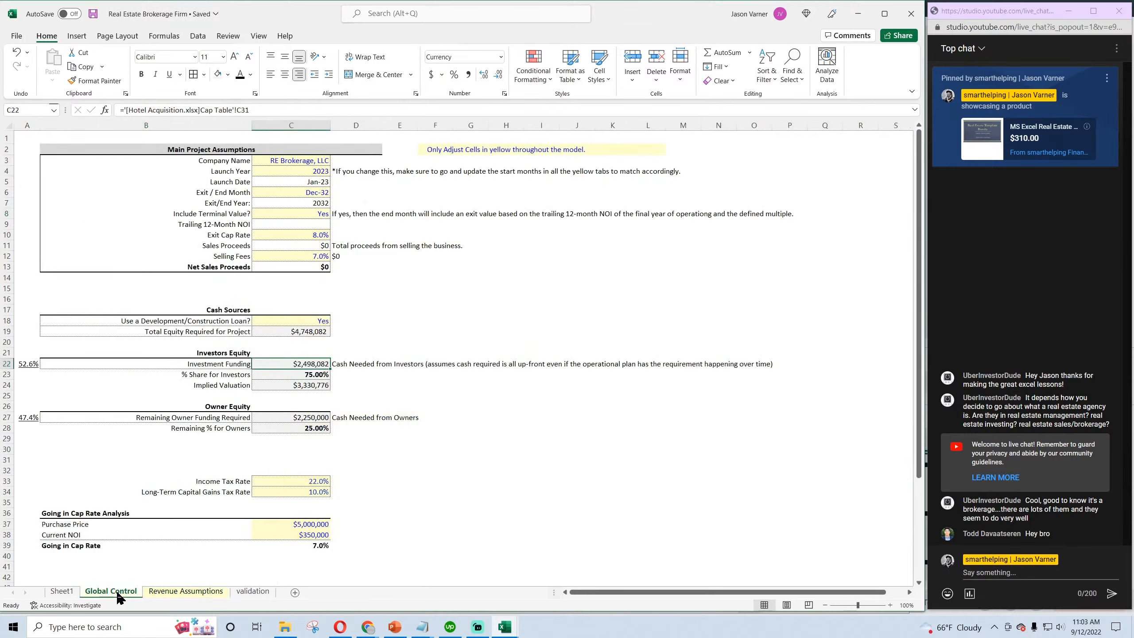
click(164, 594)
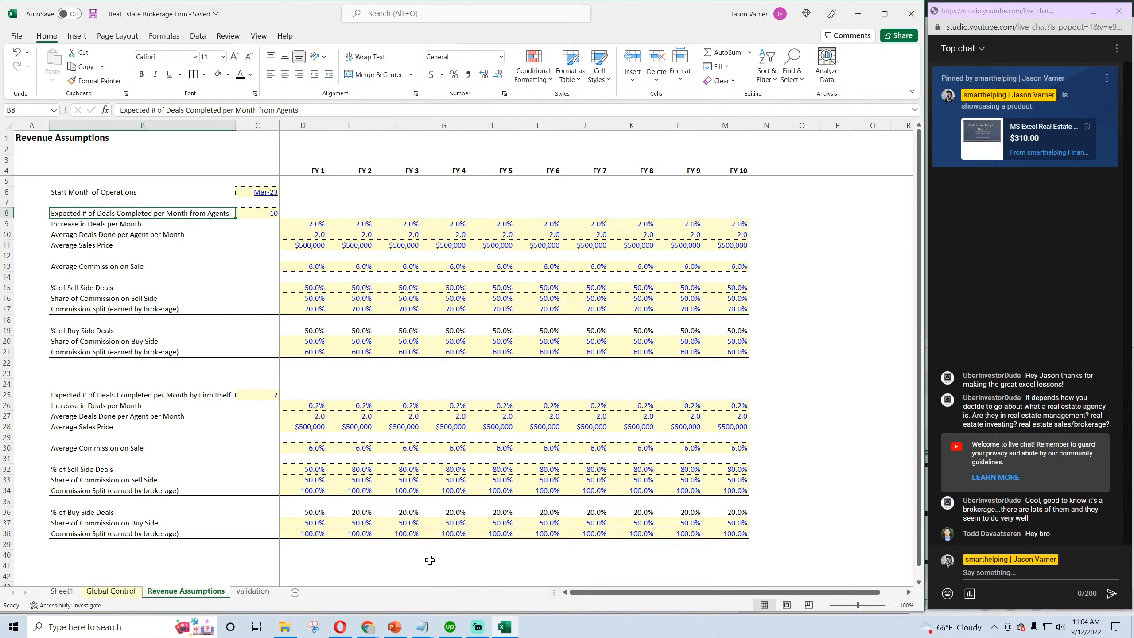
click(95, 15)
Switch to the Chrome browser and look through the Real Estate templates page on the SmartHelping site
click(355, 594)
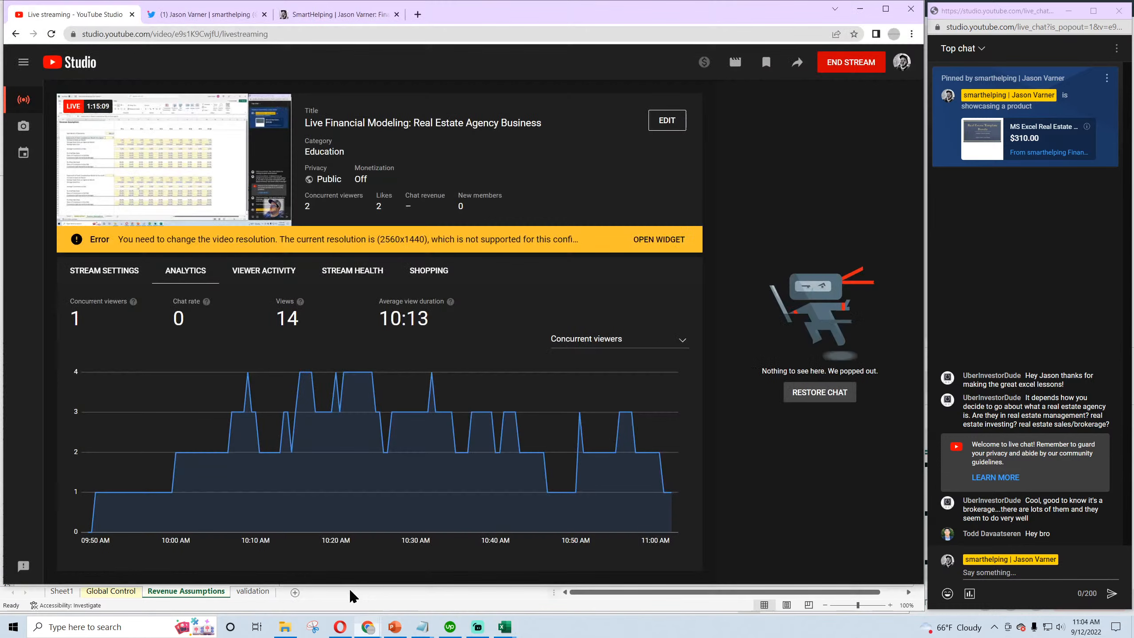
click(318, 15)
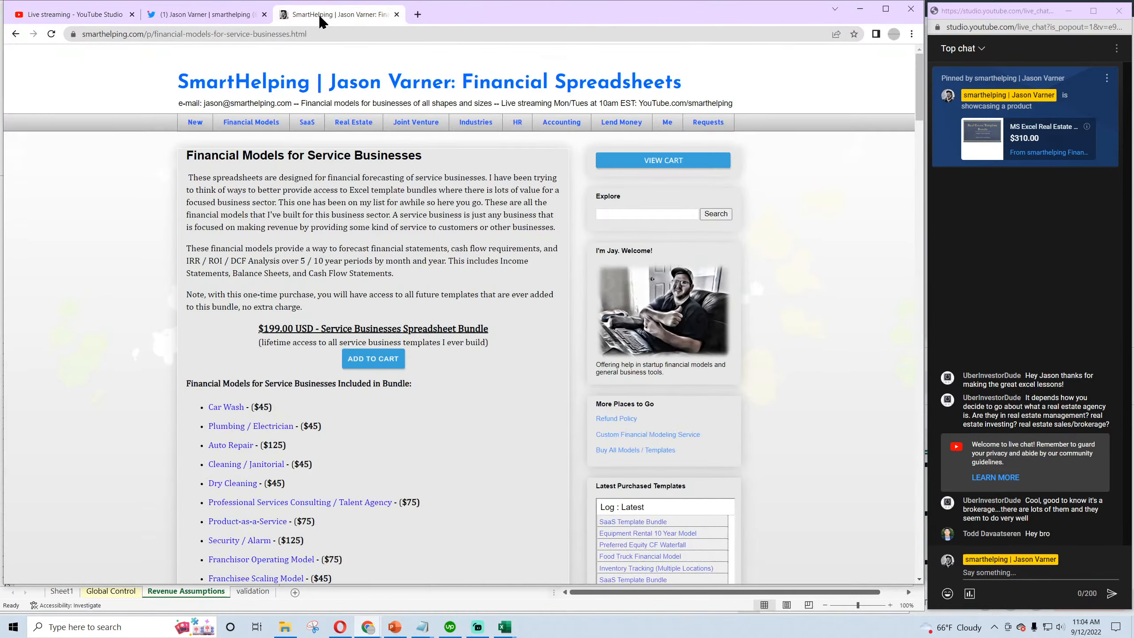
click(343, 122)
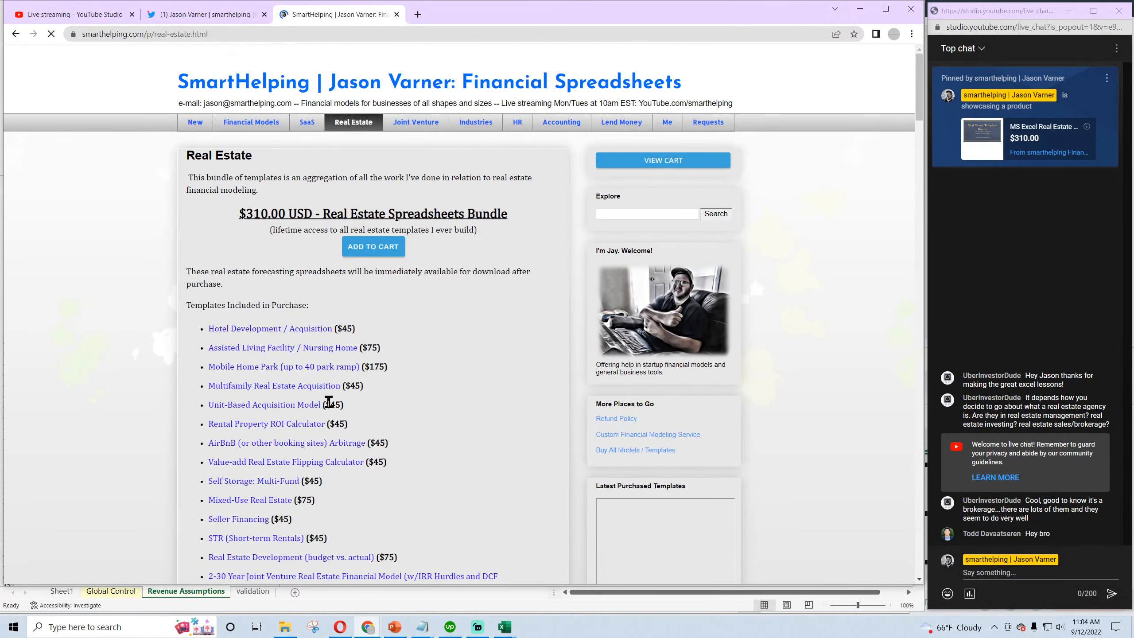
scroll(492, 395, down, 20)
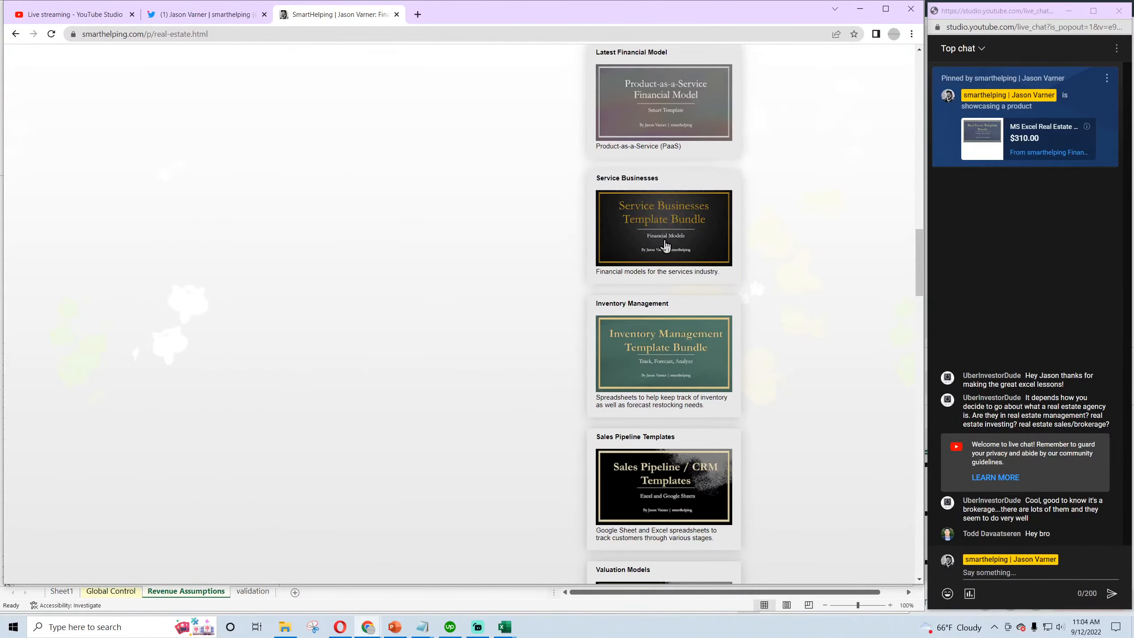
Open the Service Businesses template bundle page and examine its included models and lifetime access terms
click(666, 246)
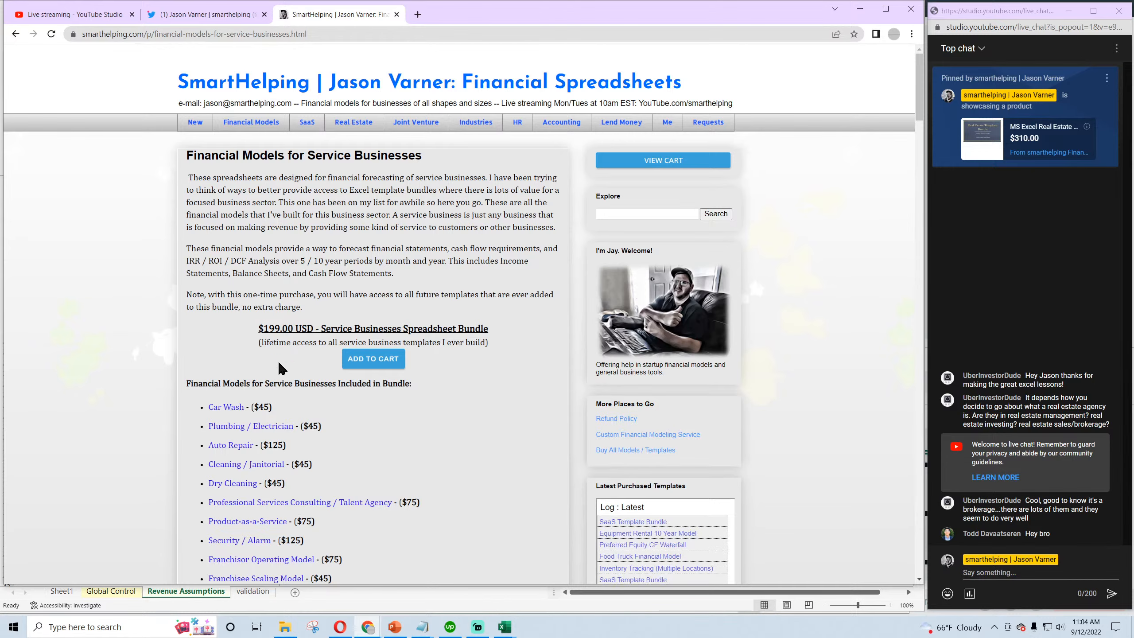
scroll(276, 359, down, 3)
scroll(268, 333, up, 4)
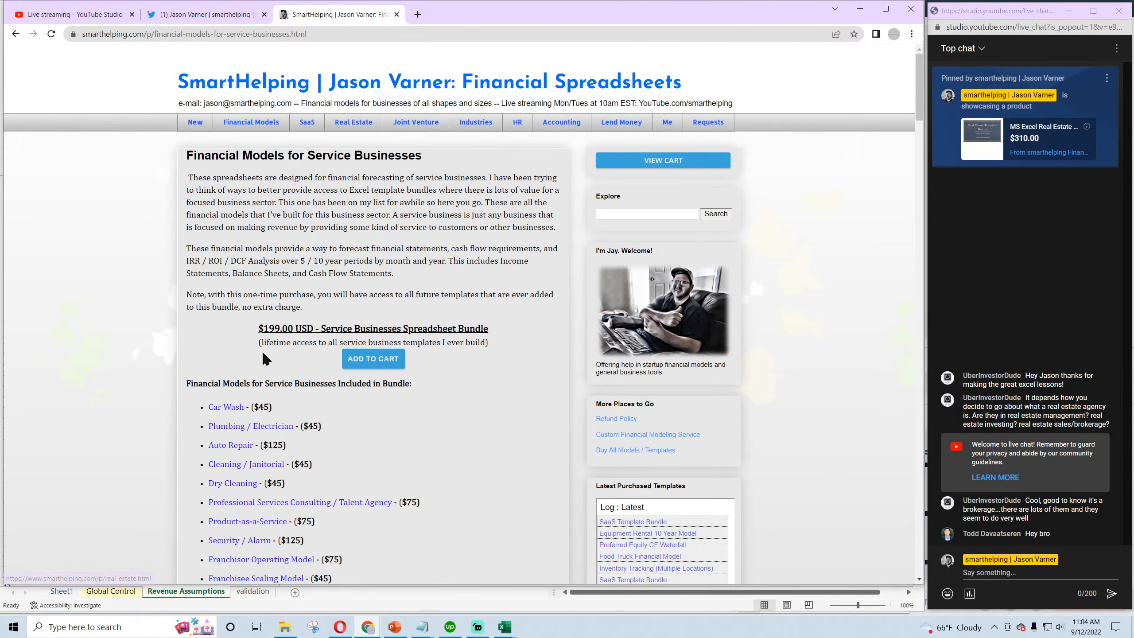
drag(274, 342, 451, 343)
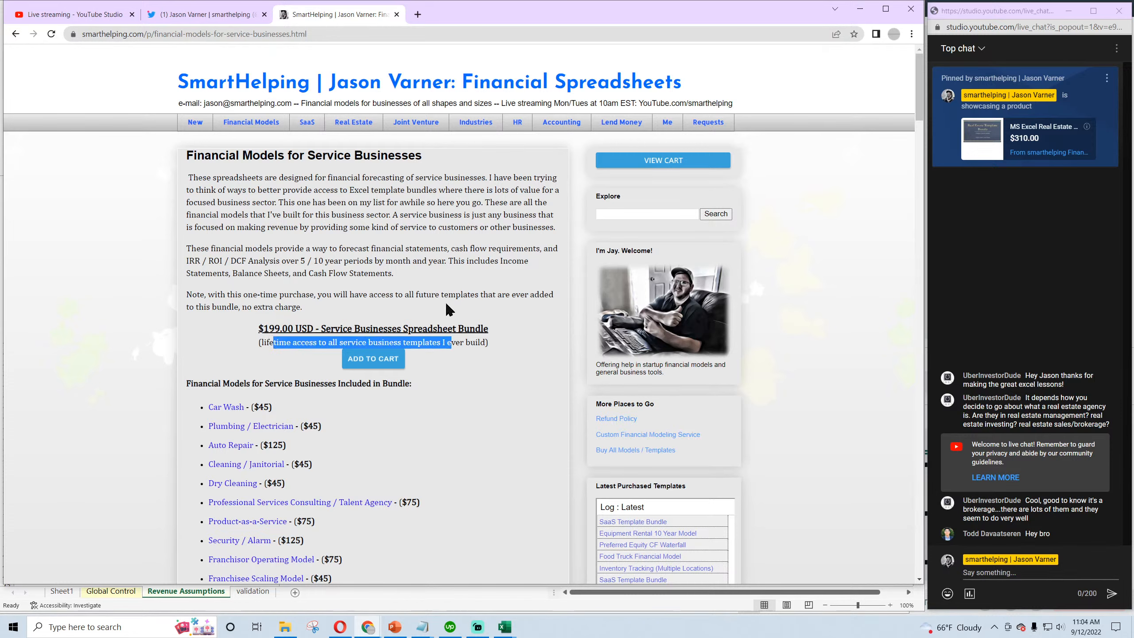
Open the SaaS page and examine the SaaS bundle's lifetime access terms
click(307, 123)
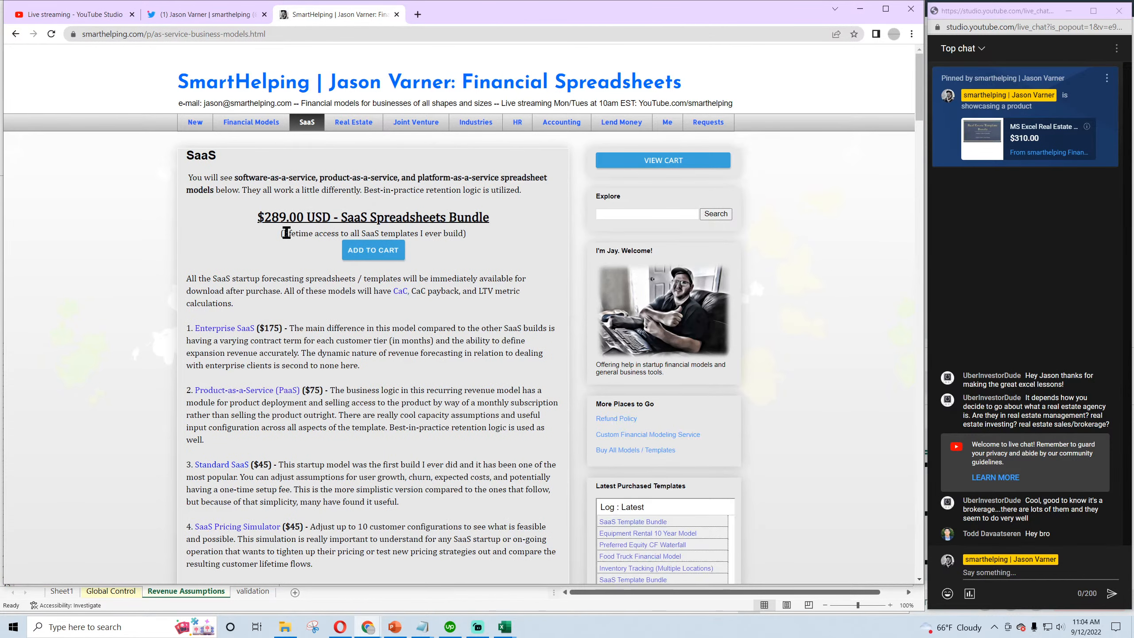
drag(285, 233, 462, 234)
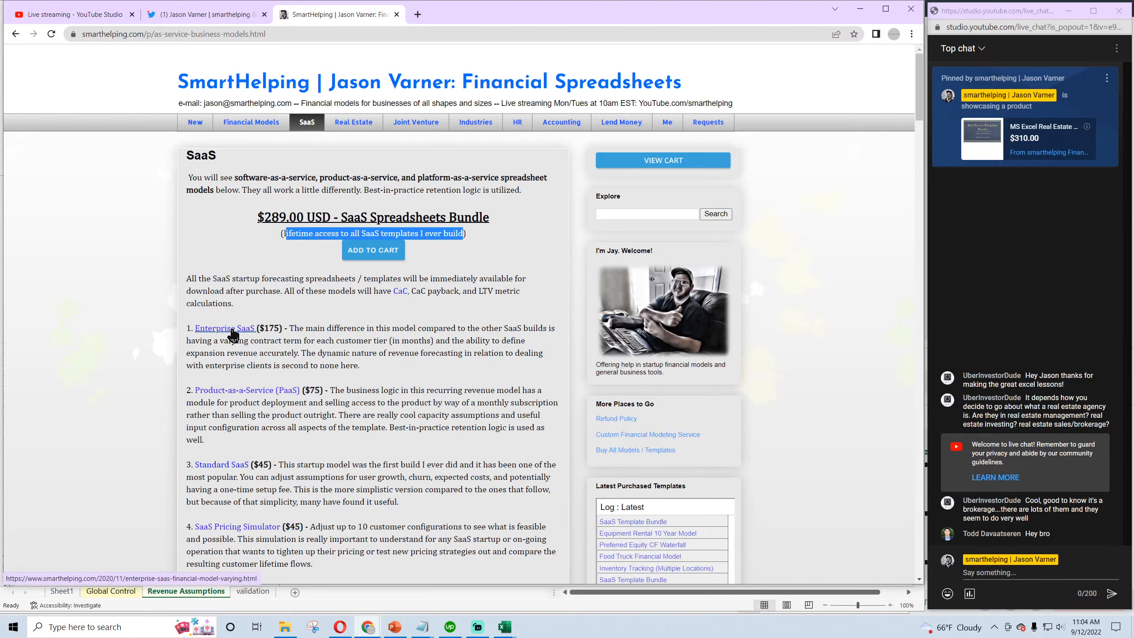
click(412, 343)
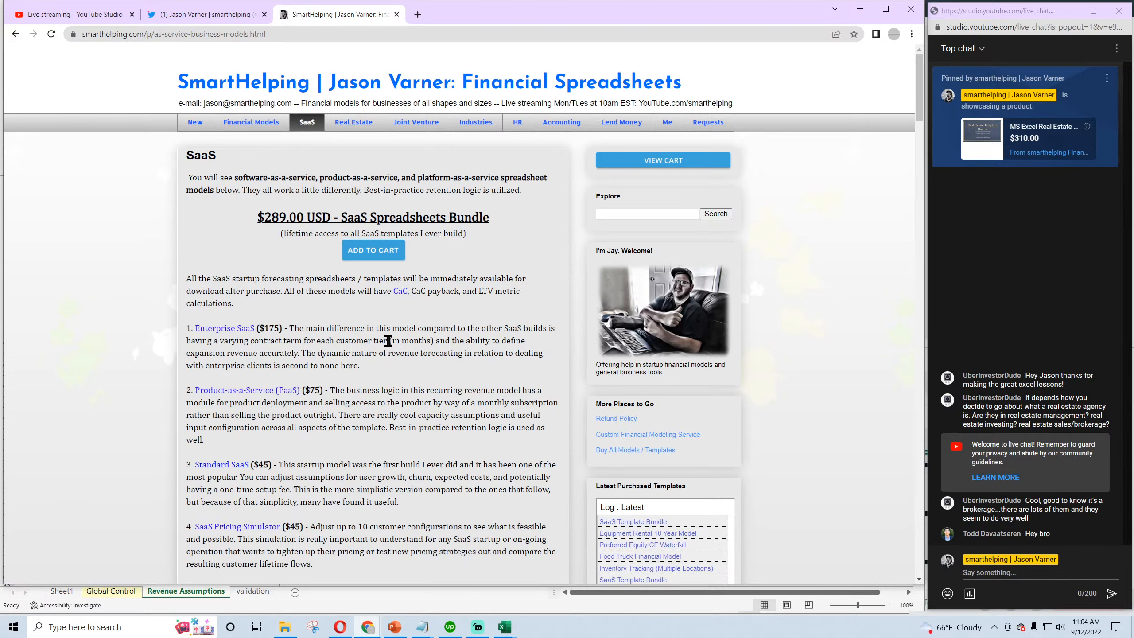
Open the Financial Models page and review the bundle purchase terms and the lists of included templates
click(252, 124)
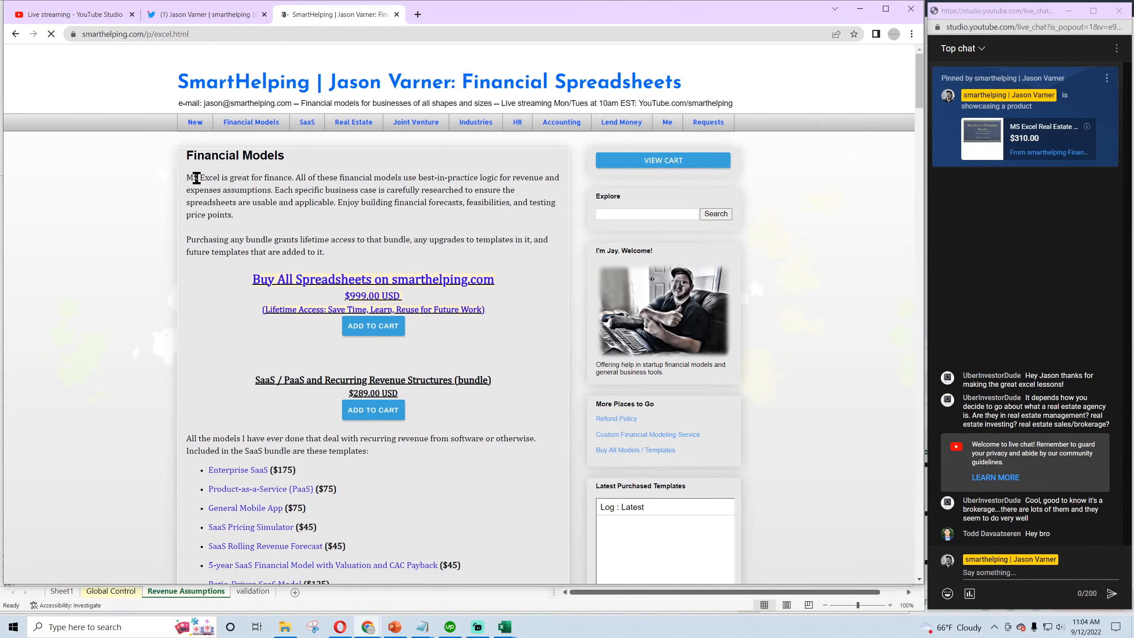
drag(197, 178, 383, 251)
click(352, 295)
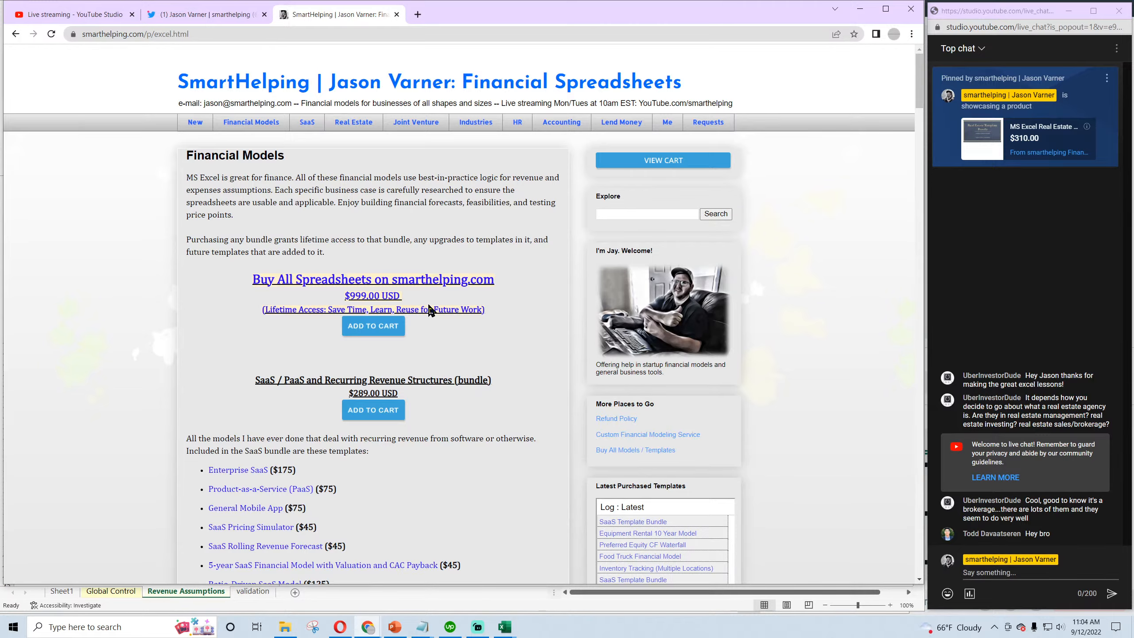
scroll(483, 331, down, 8)
scroll(485, 334, down, 9)
scroll(482, 331, up, 18)
scroll(340, 174, down, 15)
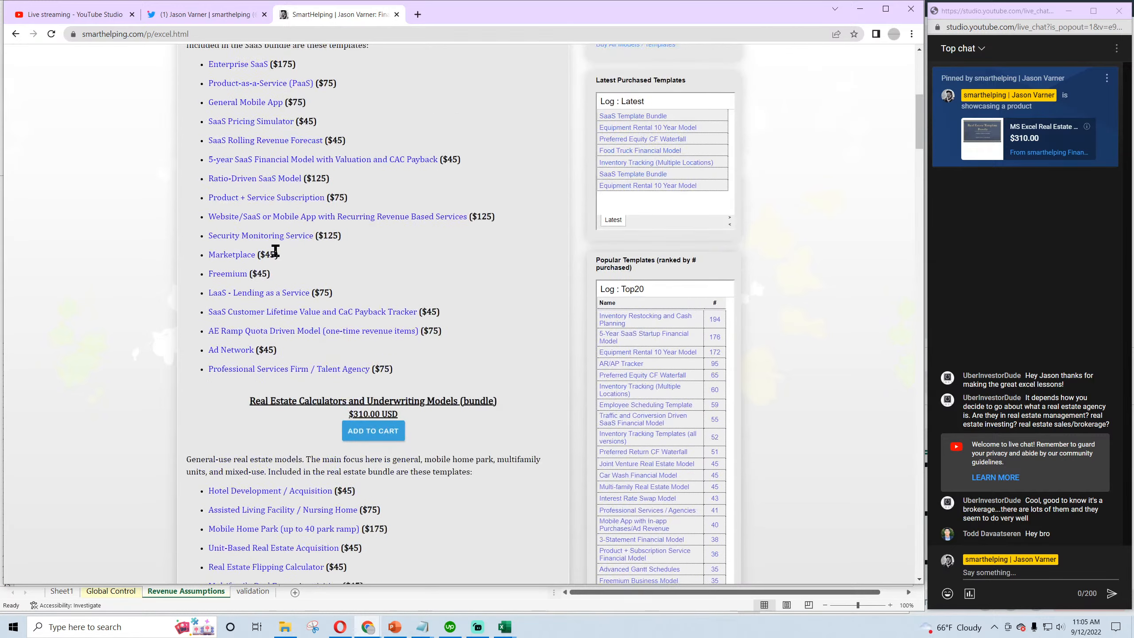
scroll(277, 254, up, 15)
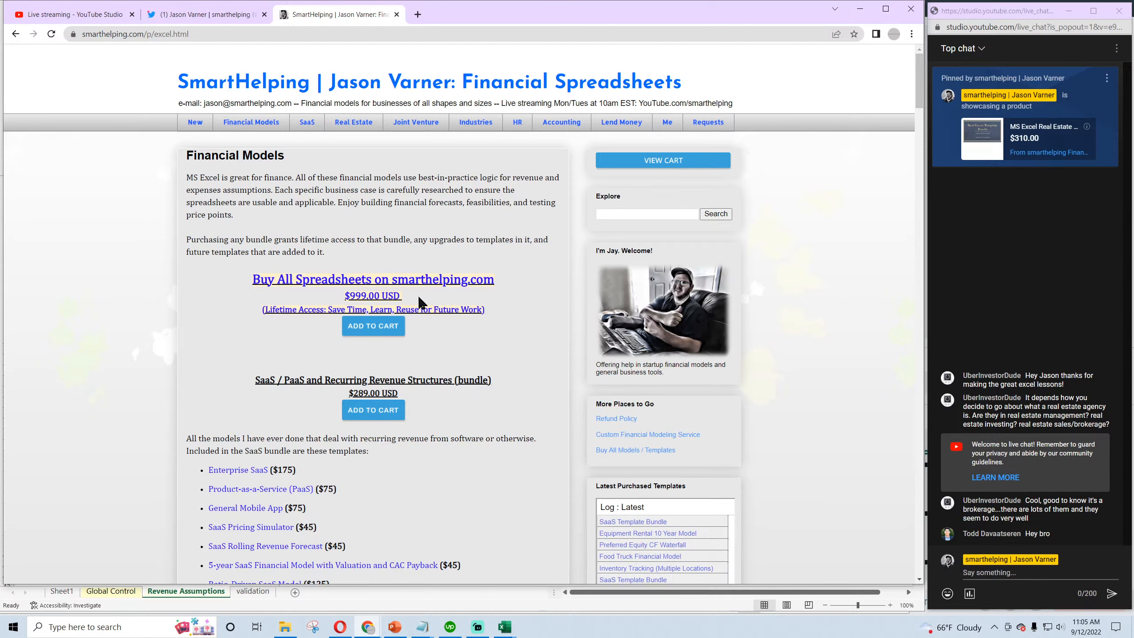
Switch back to the Real Estate Brokerage Firm workbook in Excel and select the FY 3 Increase in Deals per Month cell, F26
click(505, 629)
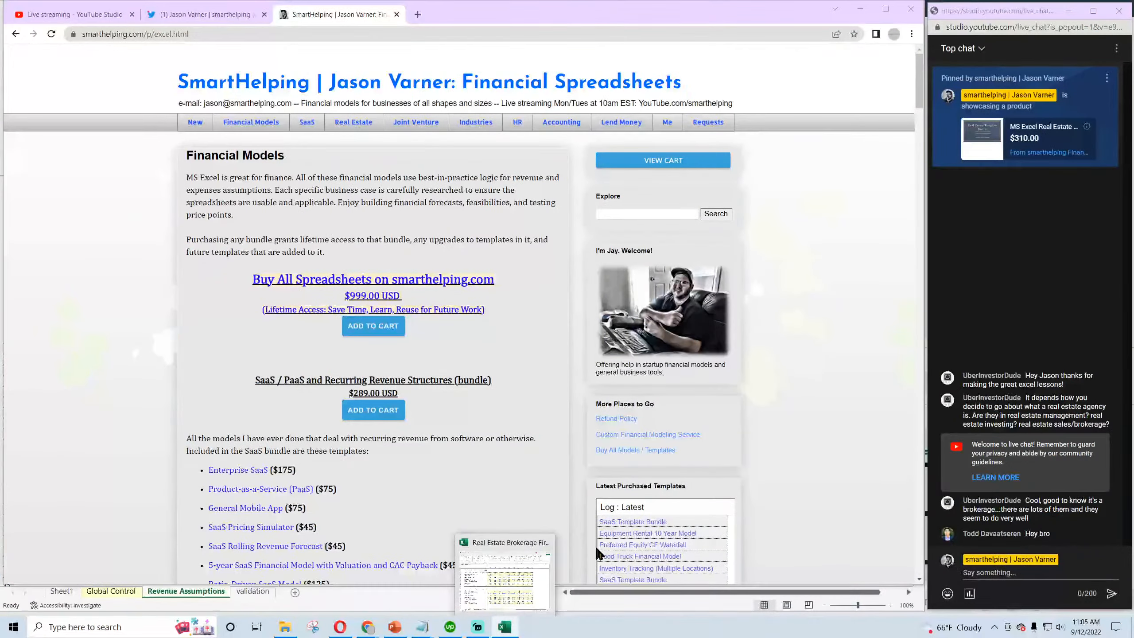
click(473, 581)
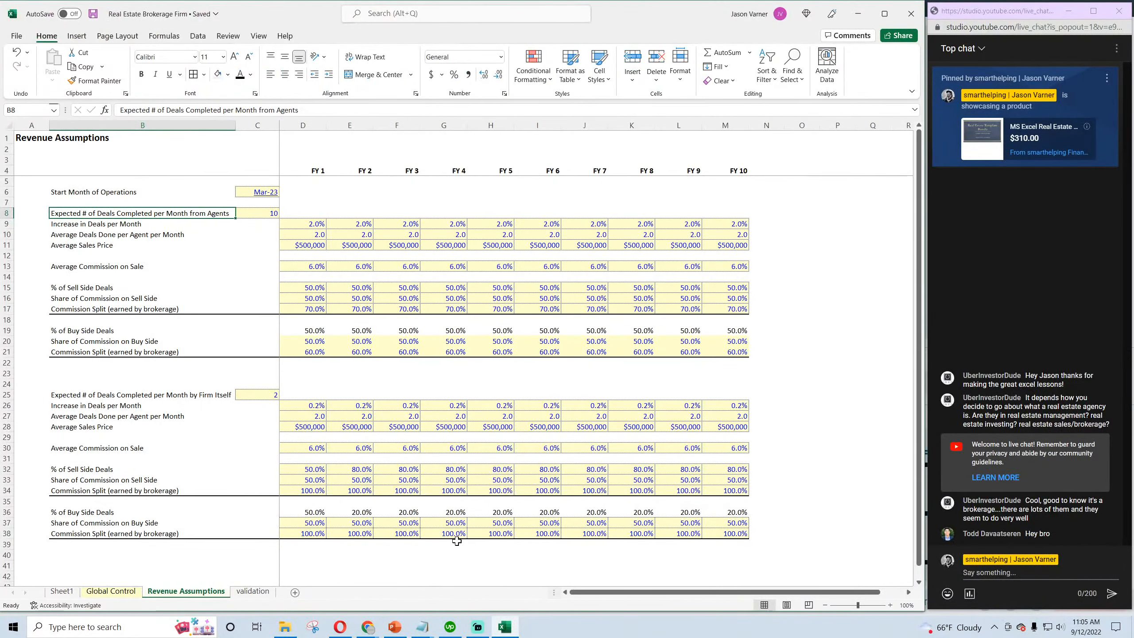
click(403, 405)
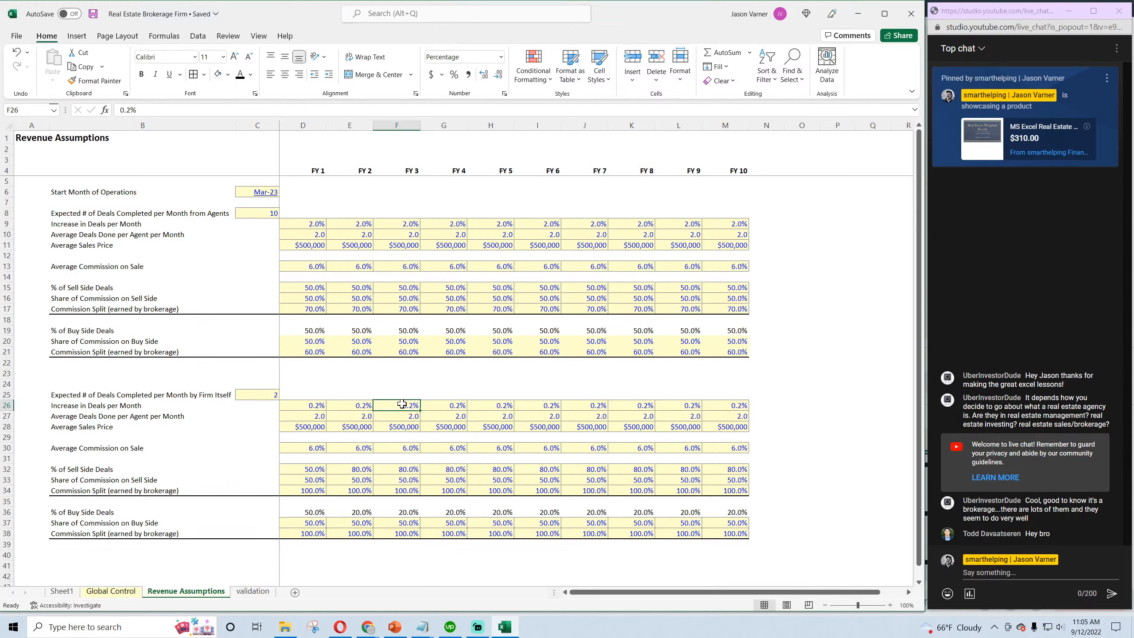